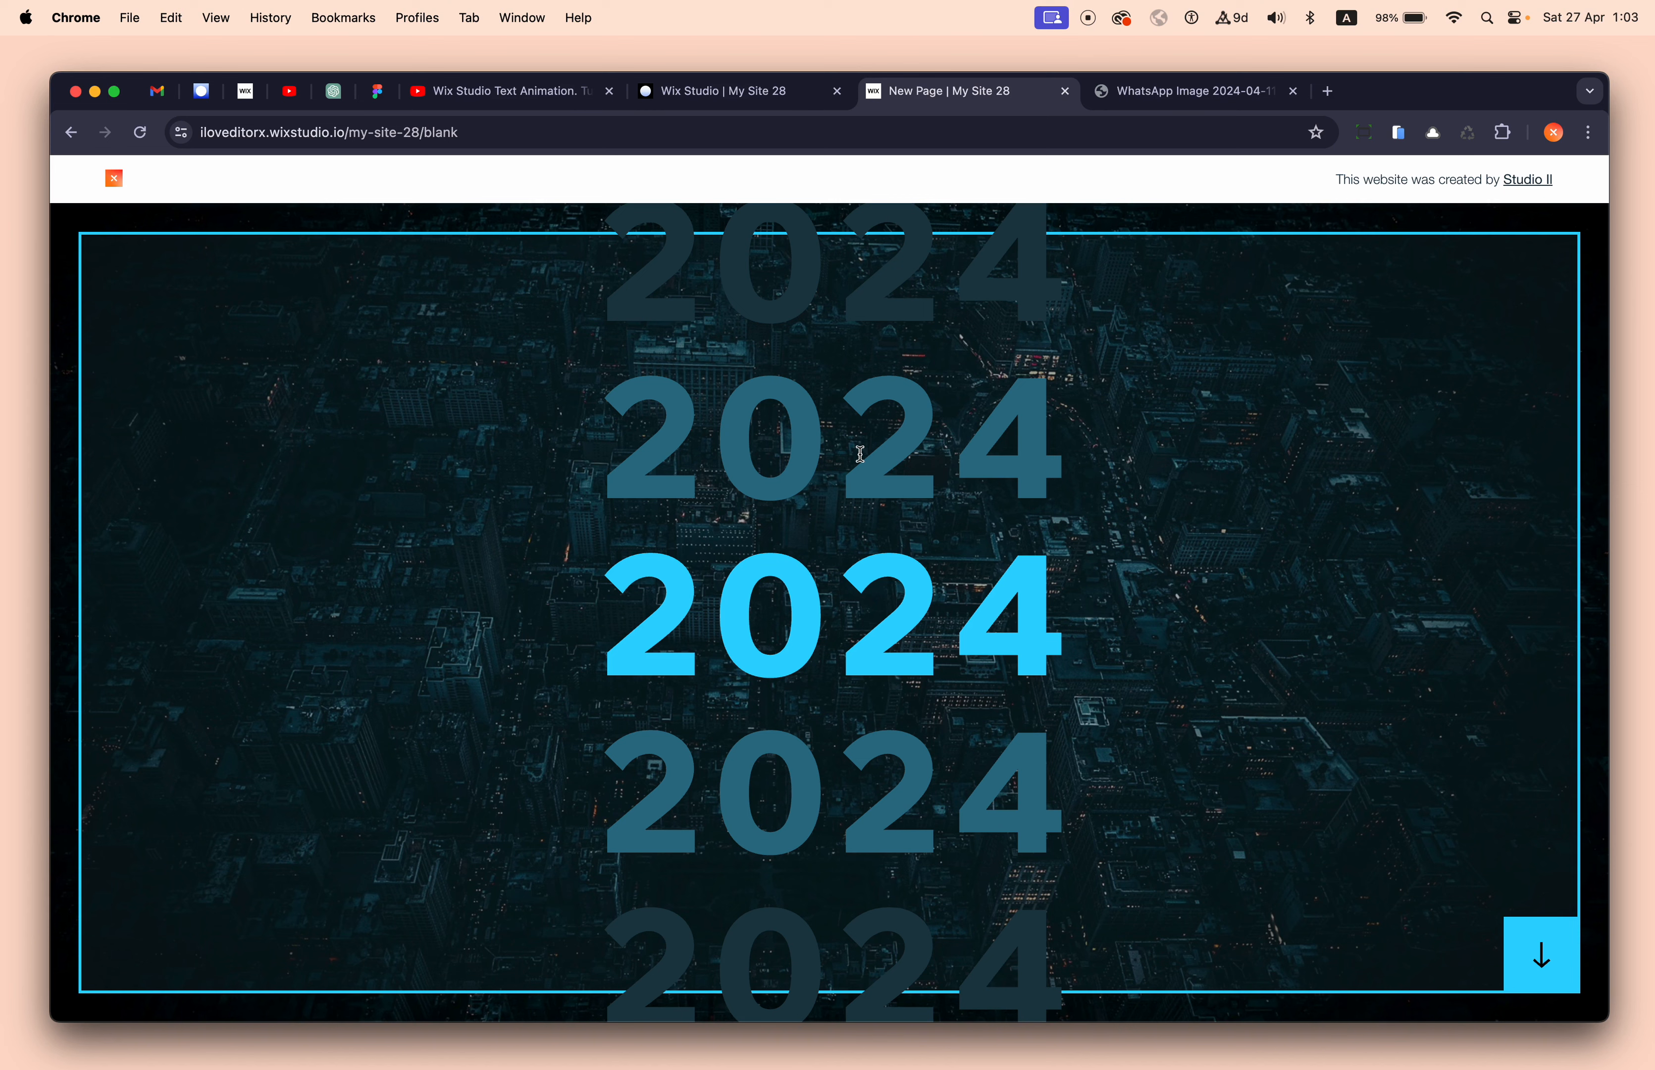
- Reload the published site to replay its animation, then return to the My Site 28 editor
left_click(1157, 101)
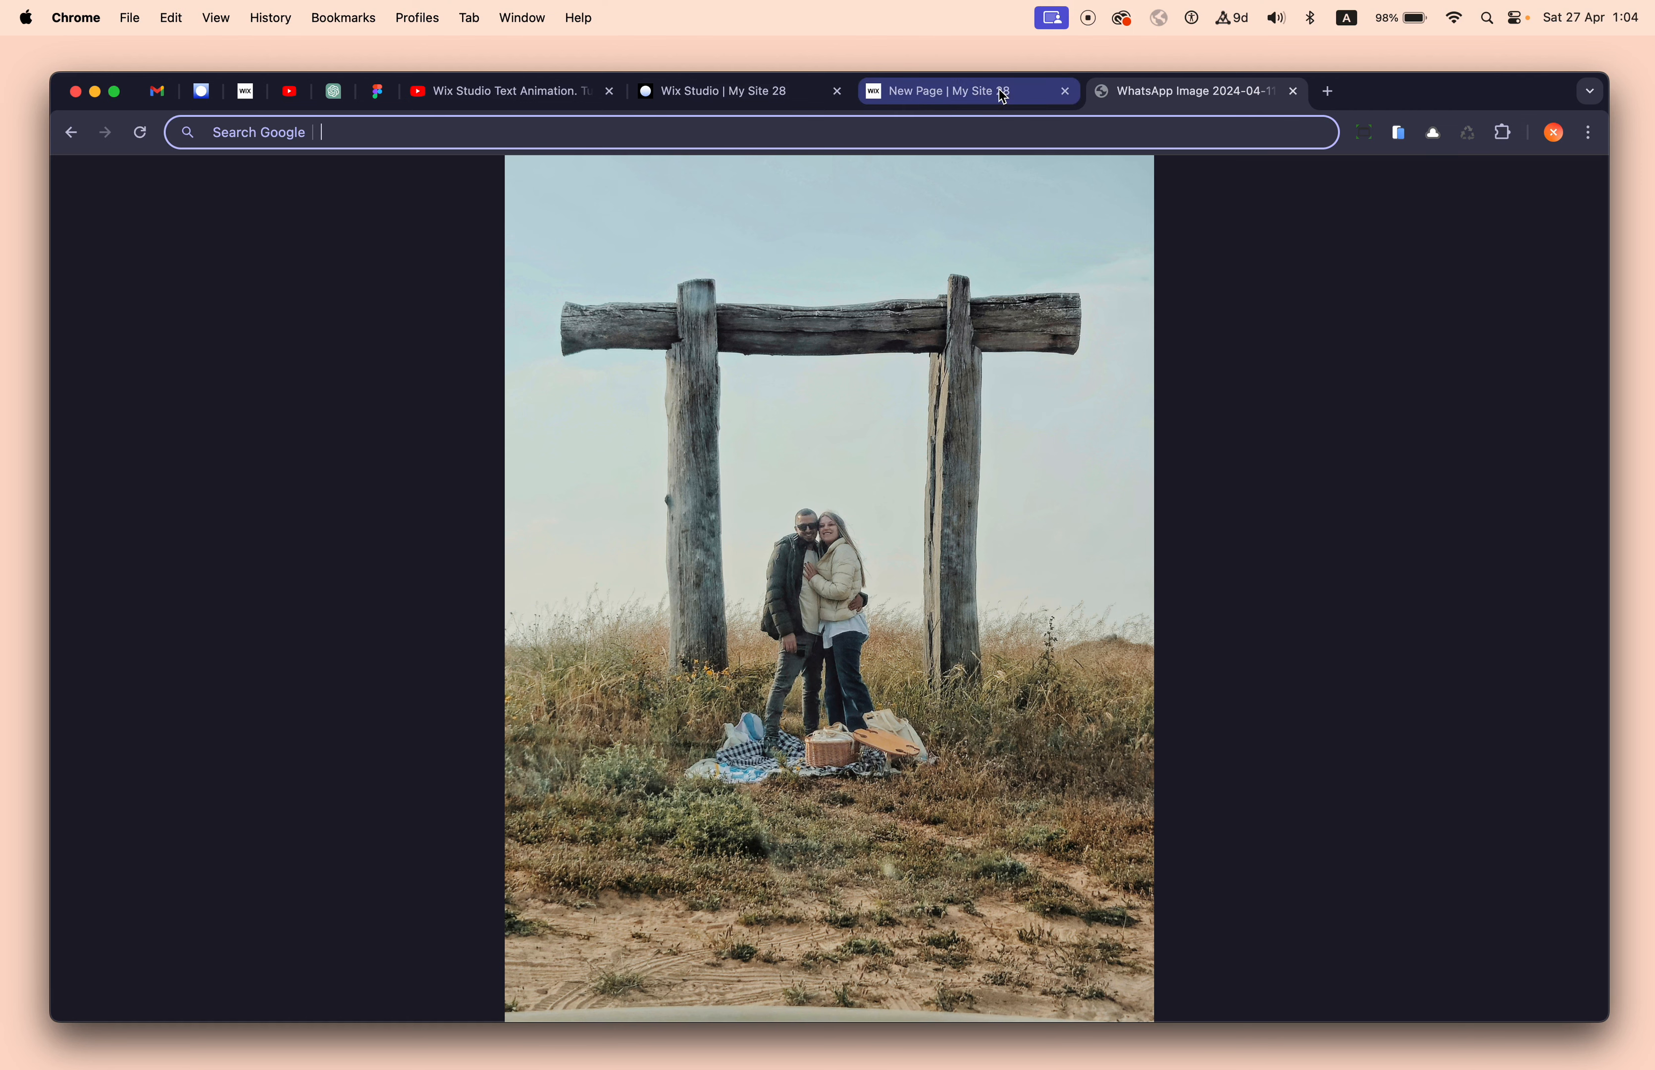
left_click(982, 96)
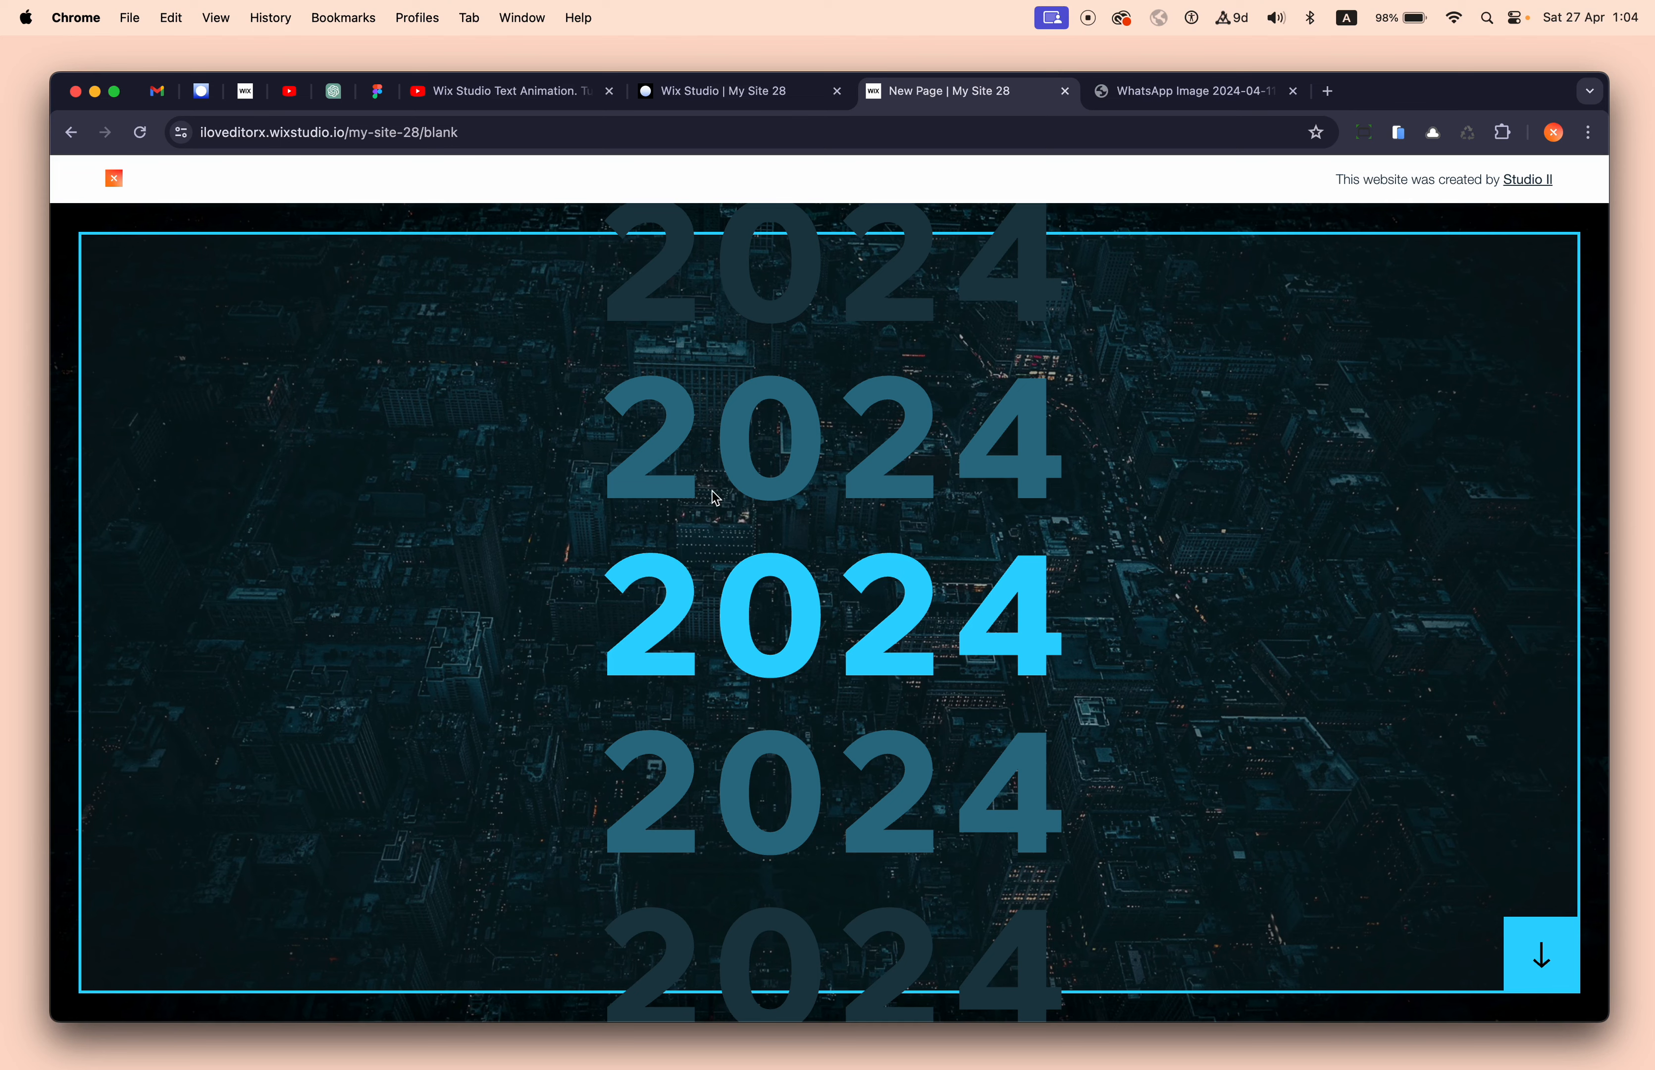
left_click(140, 132)
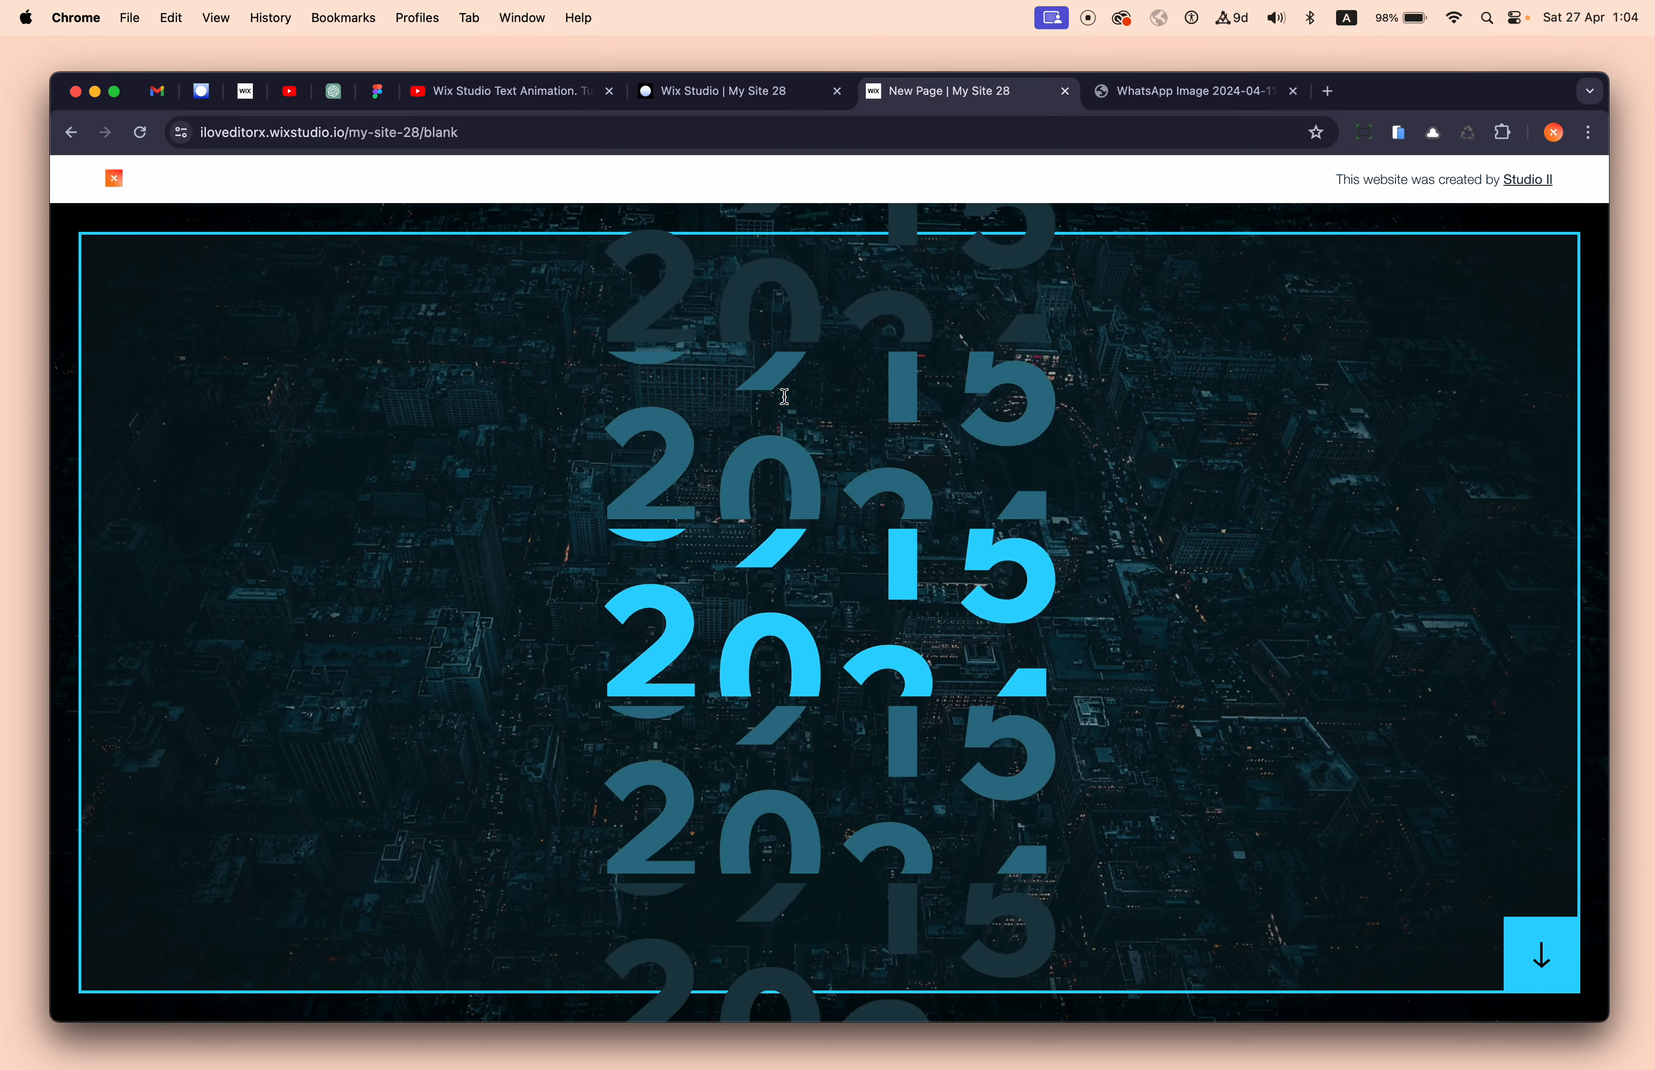
left_click(751, 99)
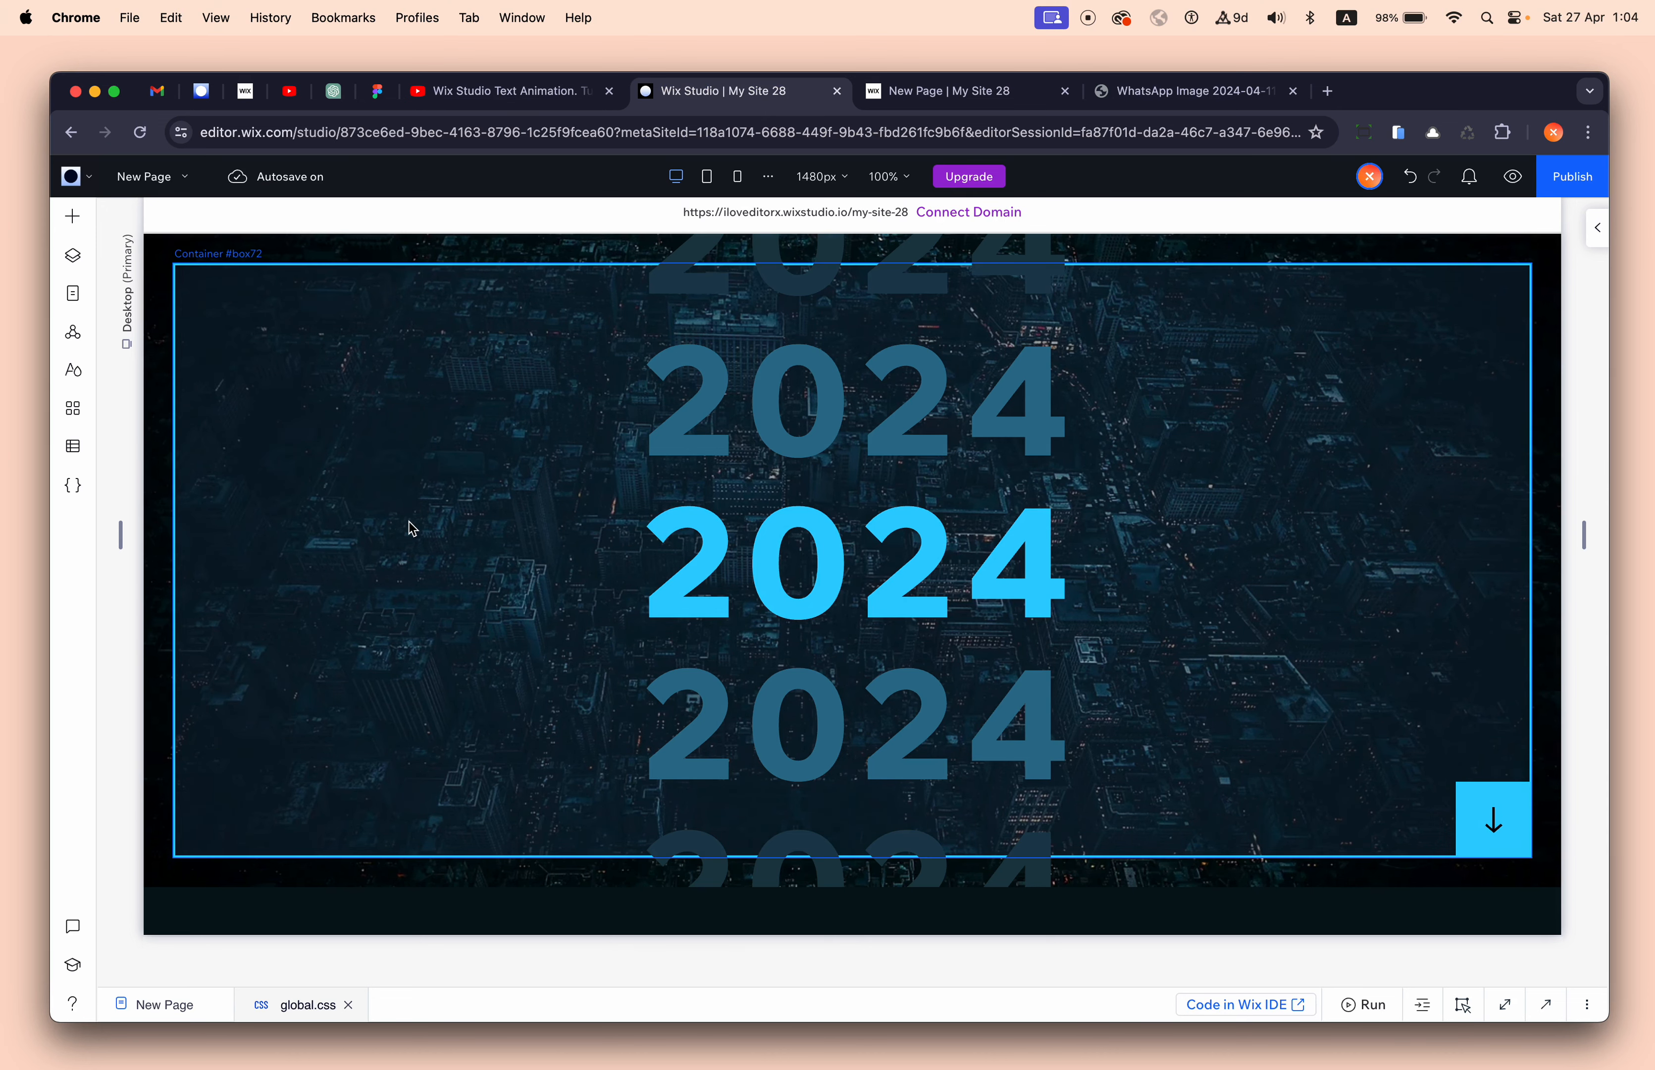
- Add a new blank section above the 2024 section
left_click(162, 251)
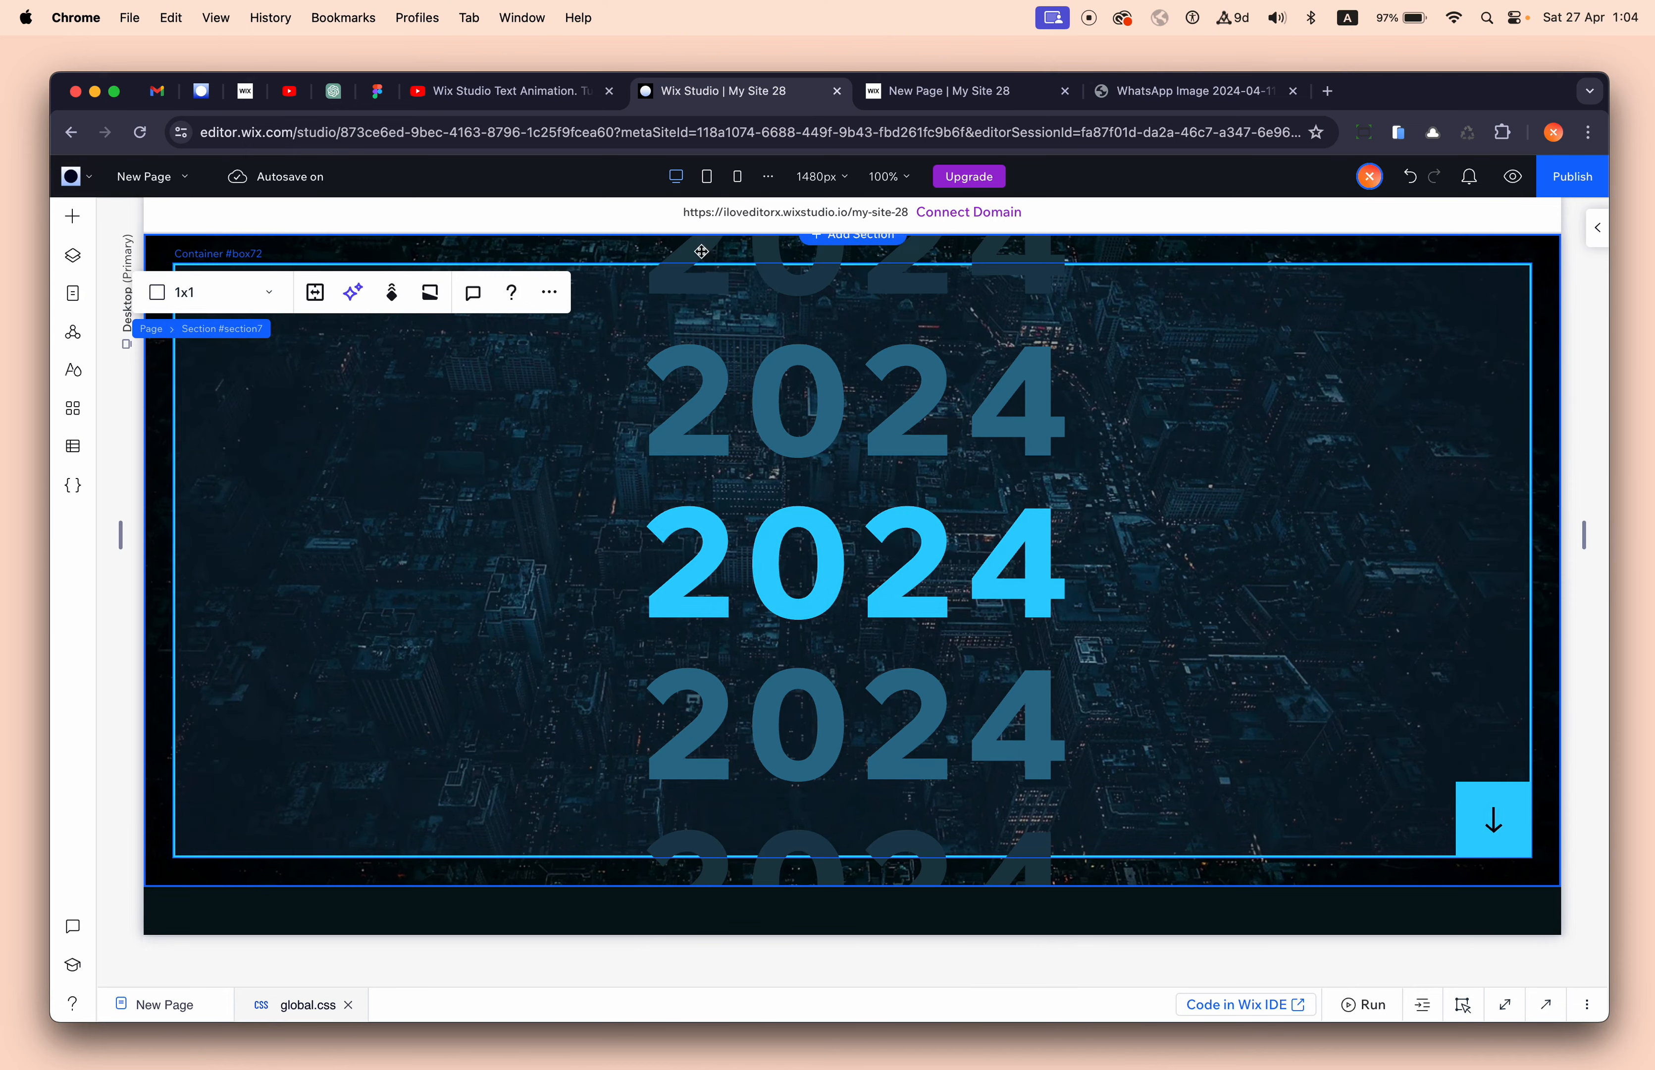
scroll(861, 243, "up", 8)
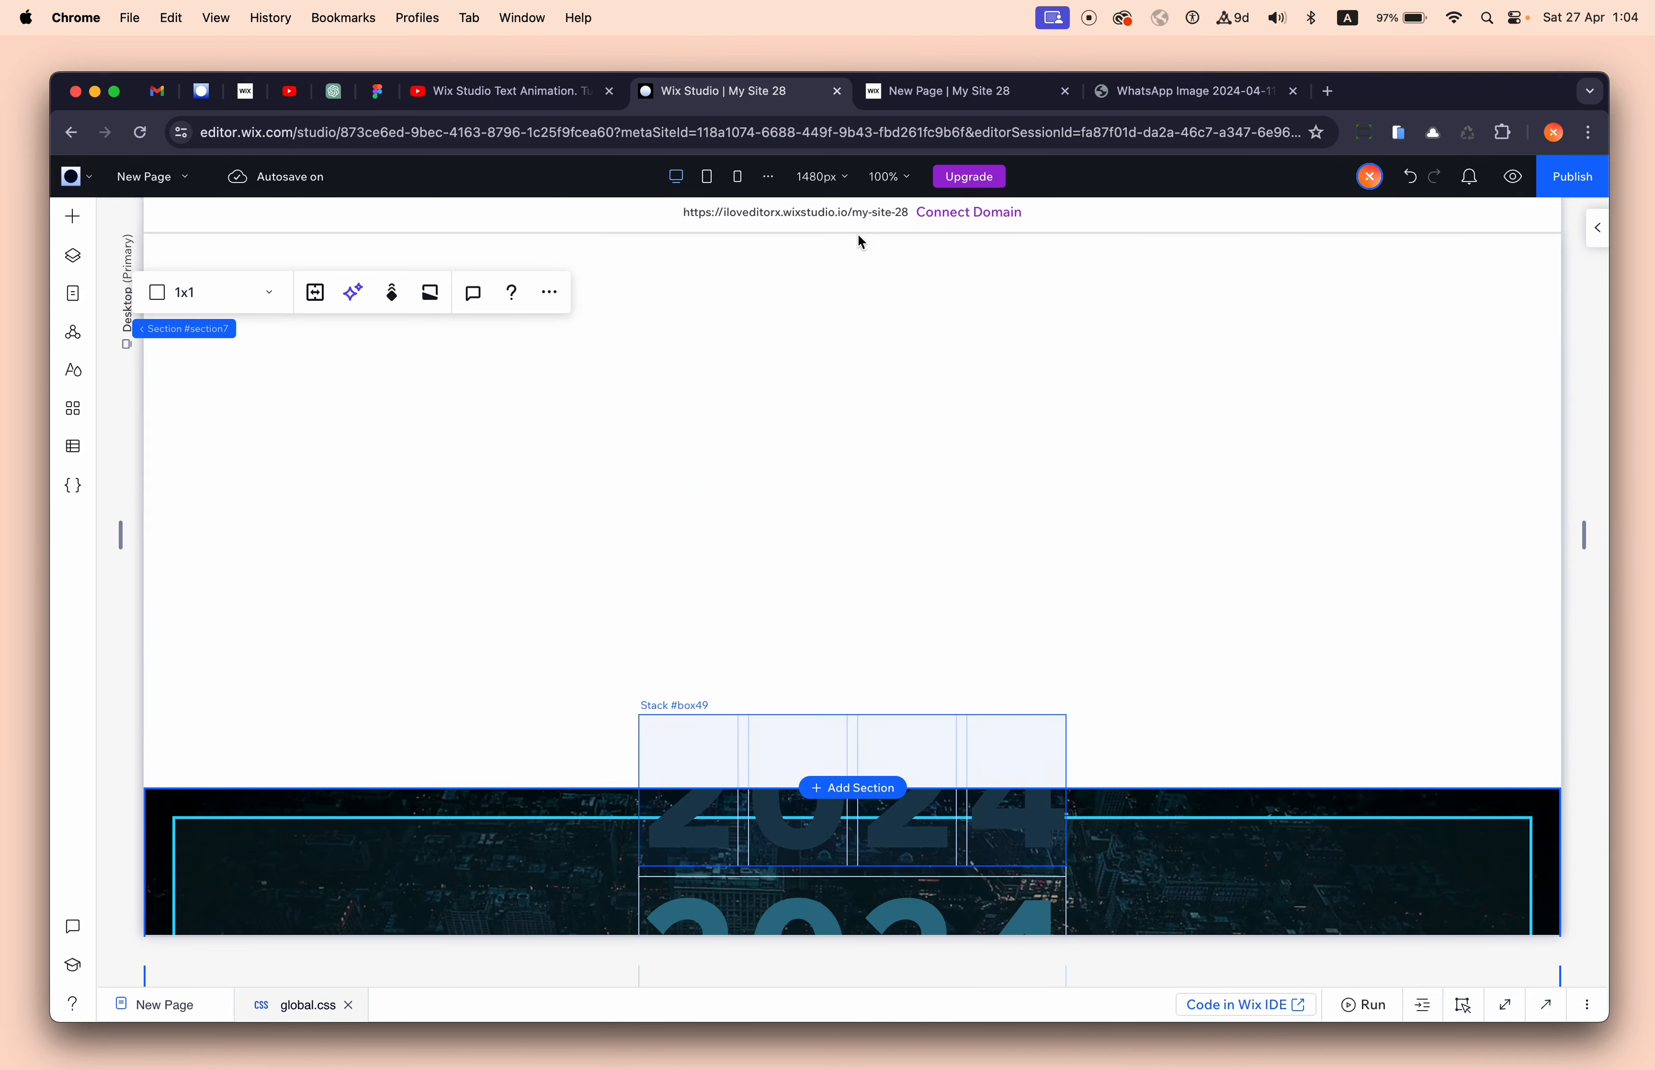
left_click(861, 242)
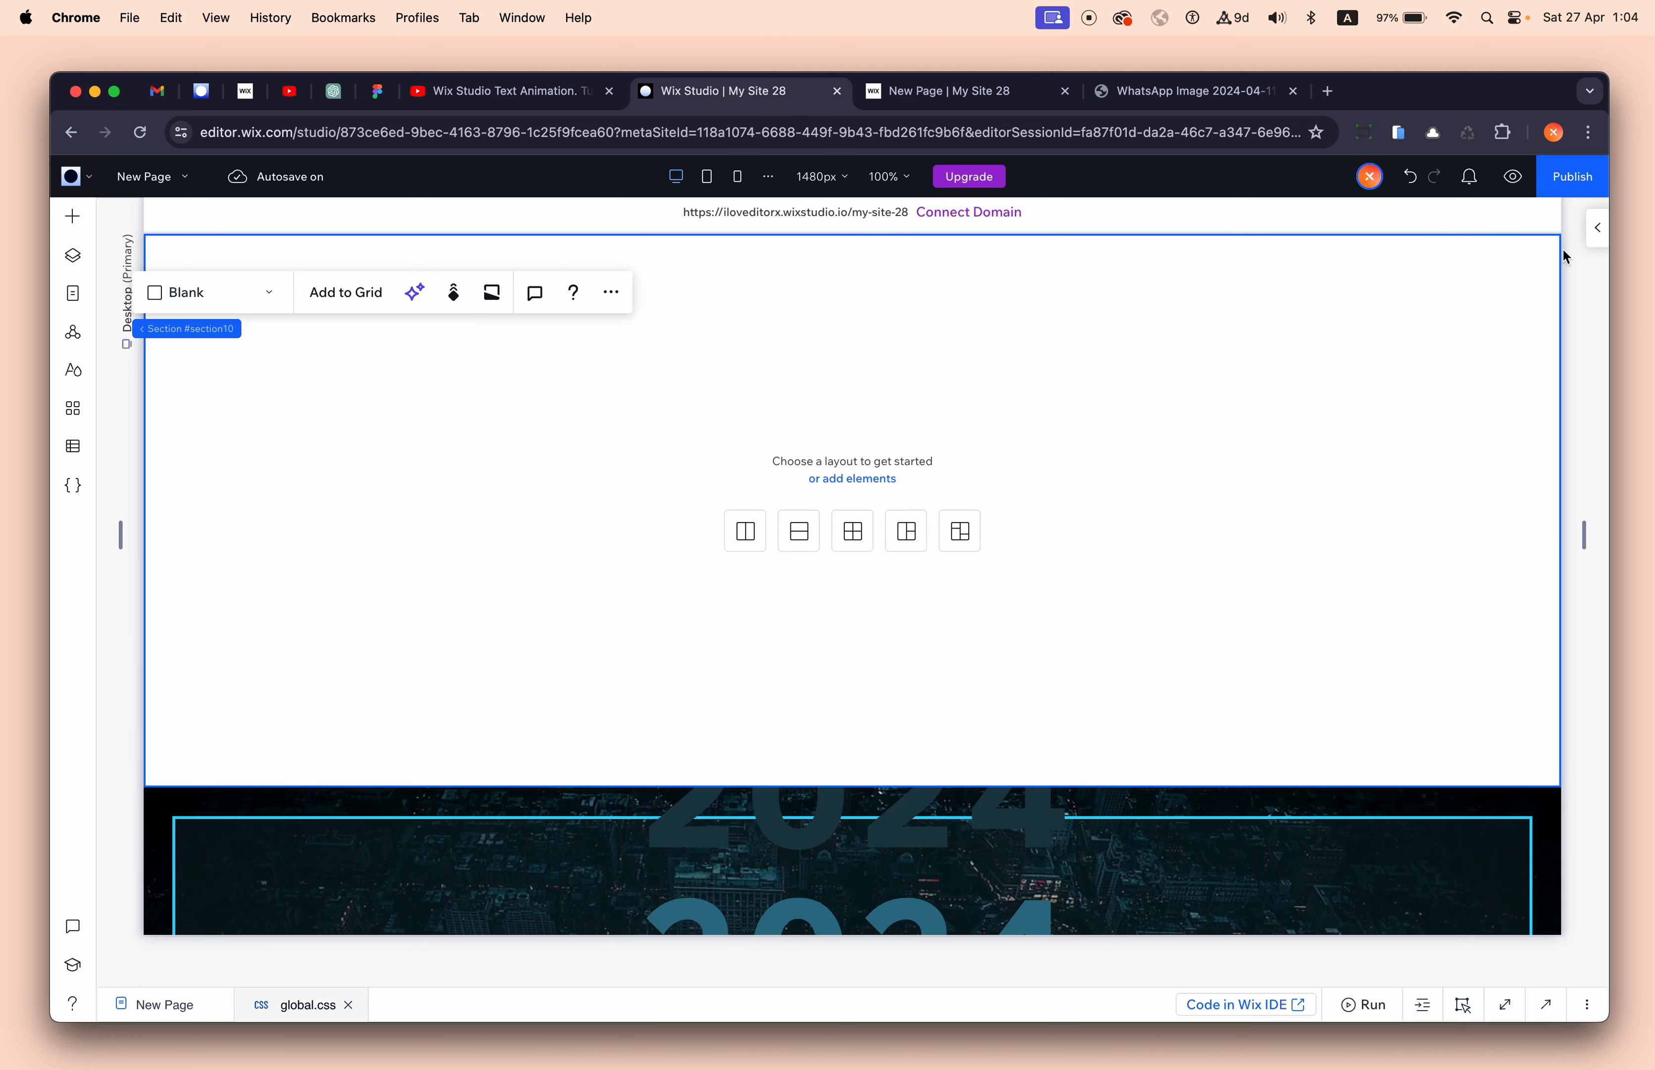
left_click(1597, 229)
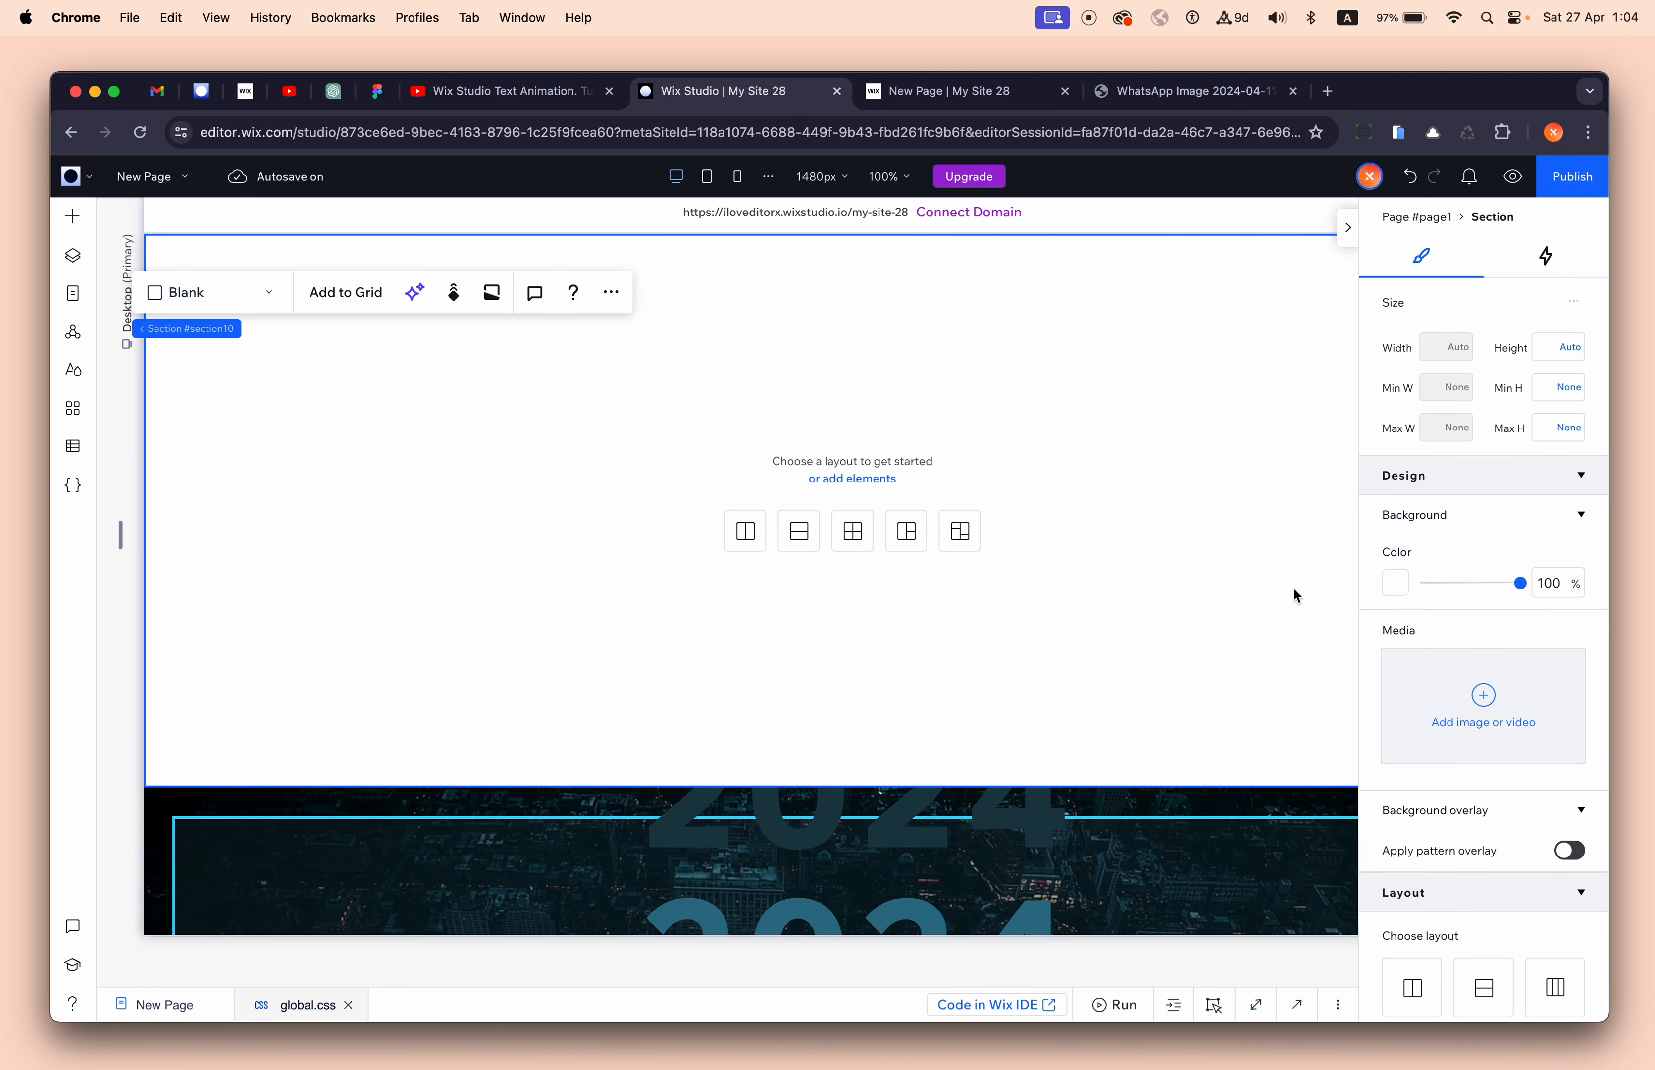
- Try several preset dark colours (teal, black, blue-grey, brown) as the section background
left_click(1395, 583)
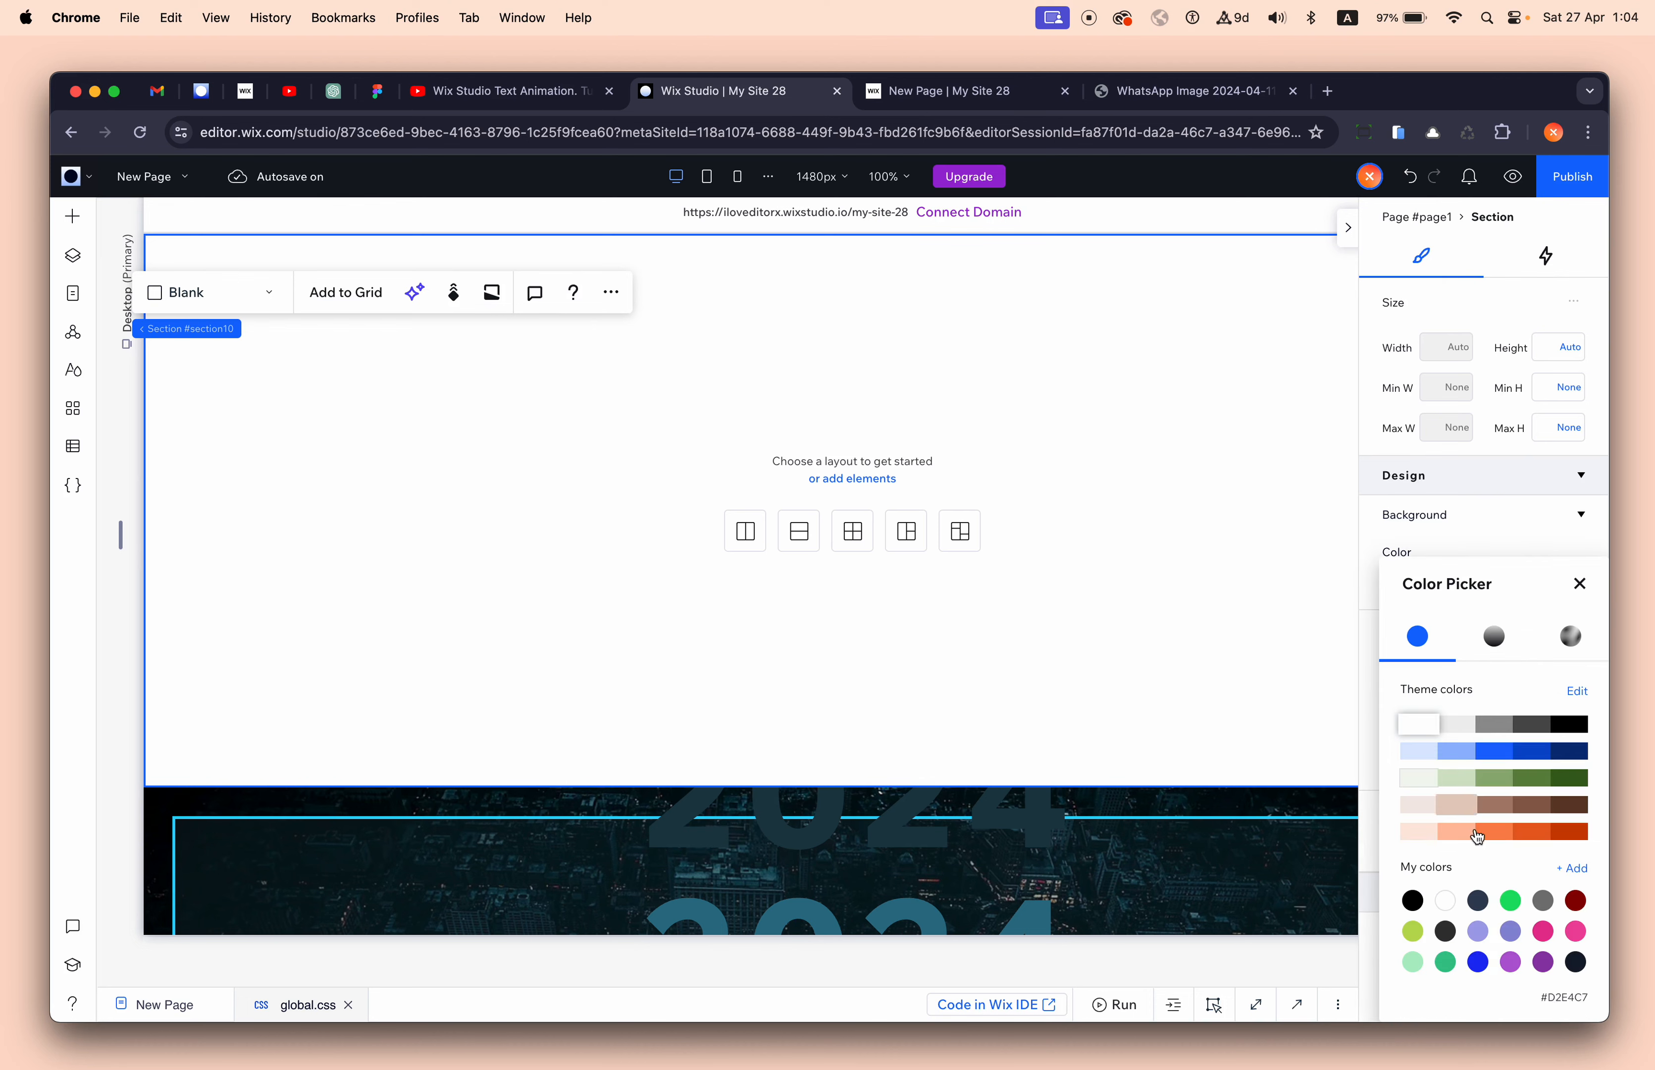
scroll(1514, 909, "down", 3)
left_click(1510, 903)
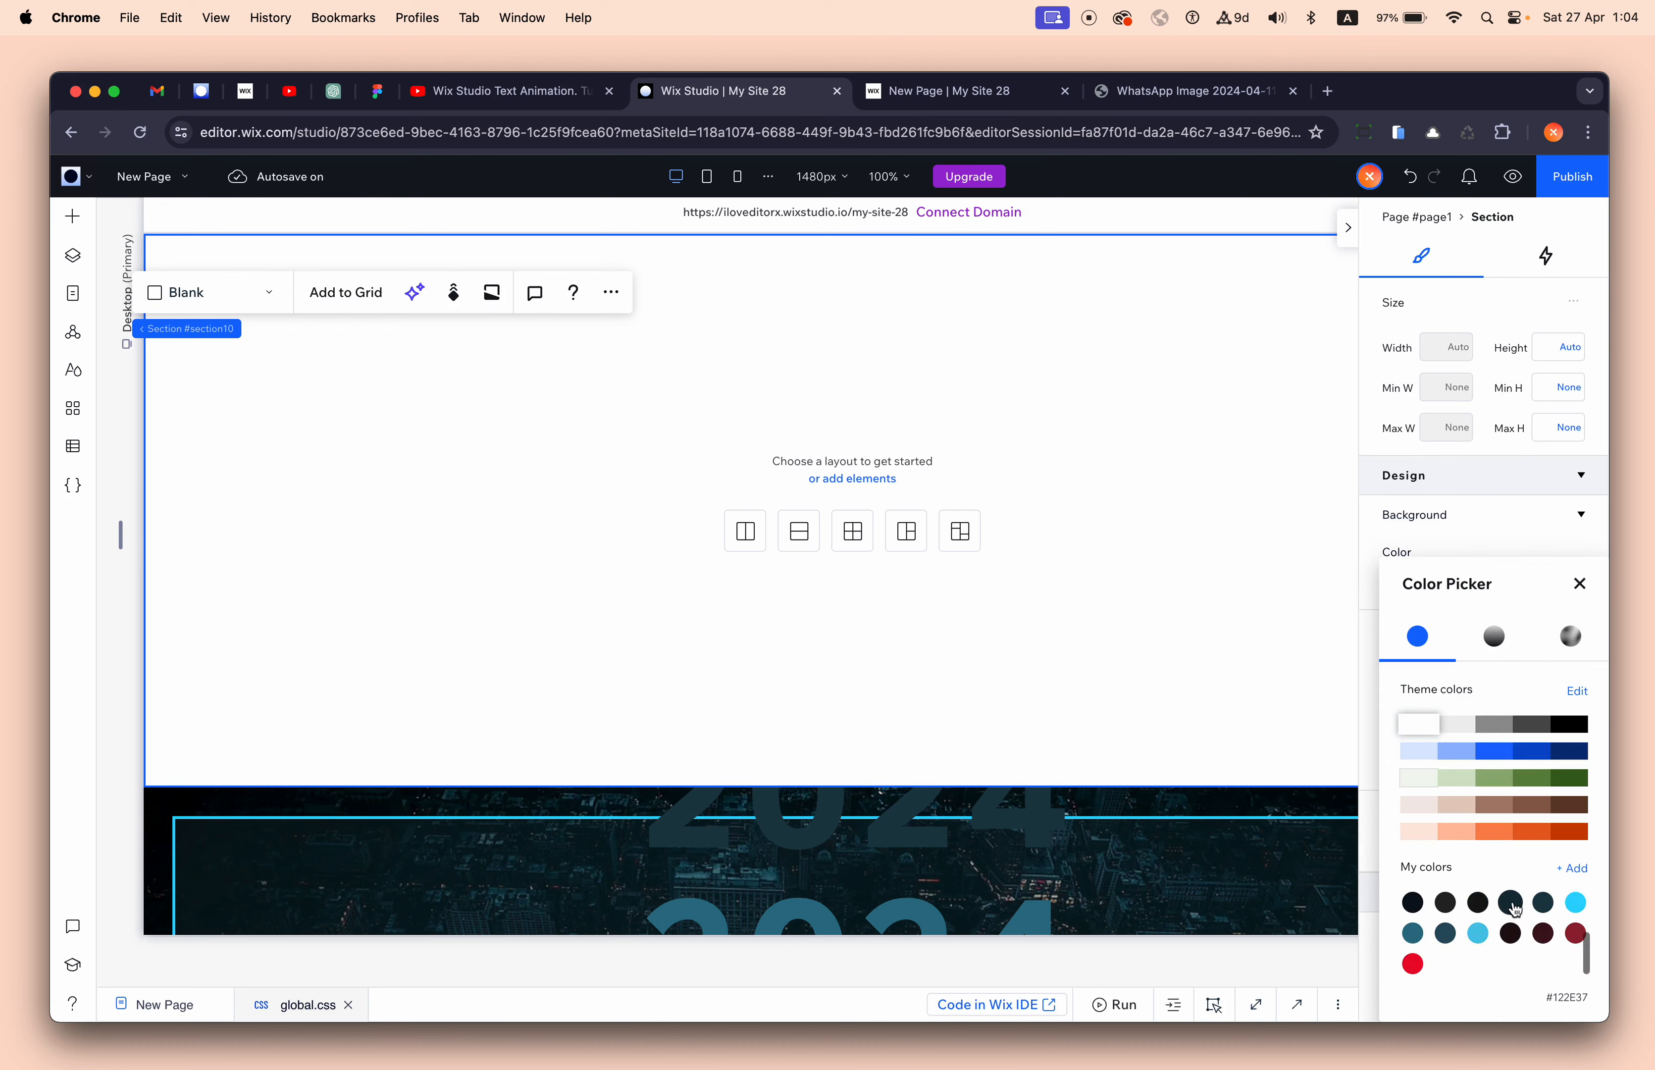
left_click(1478, 903)
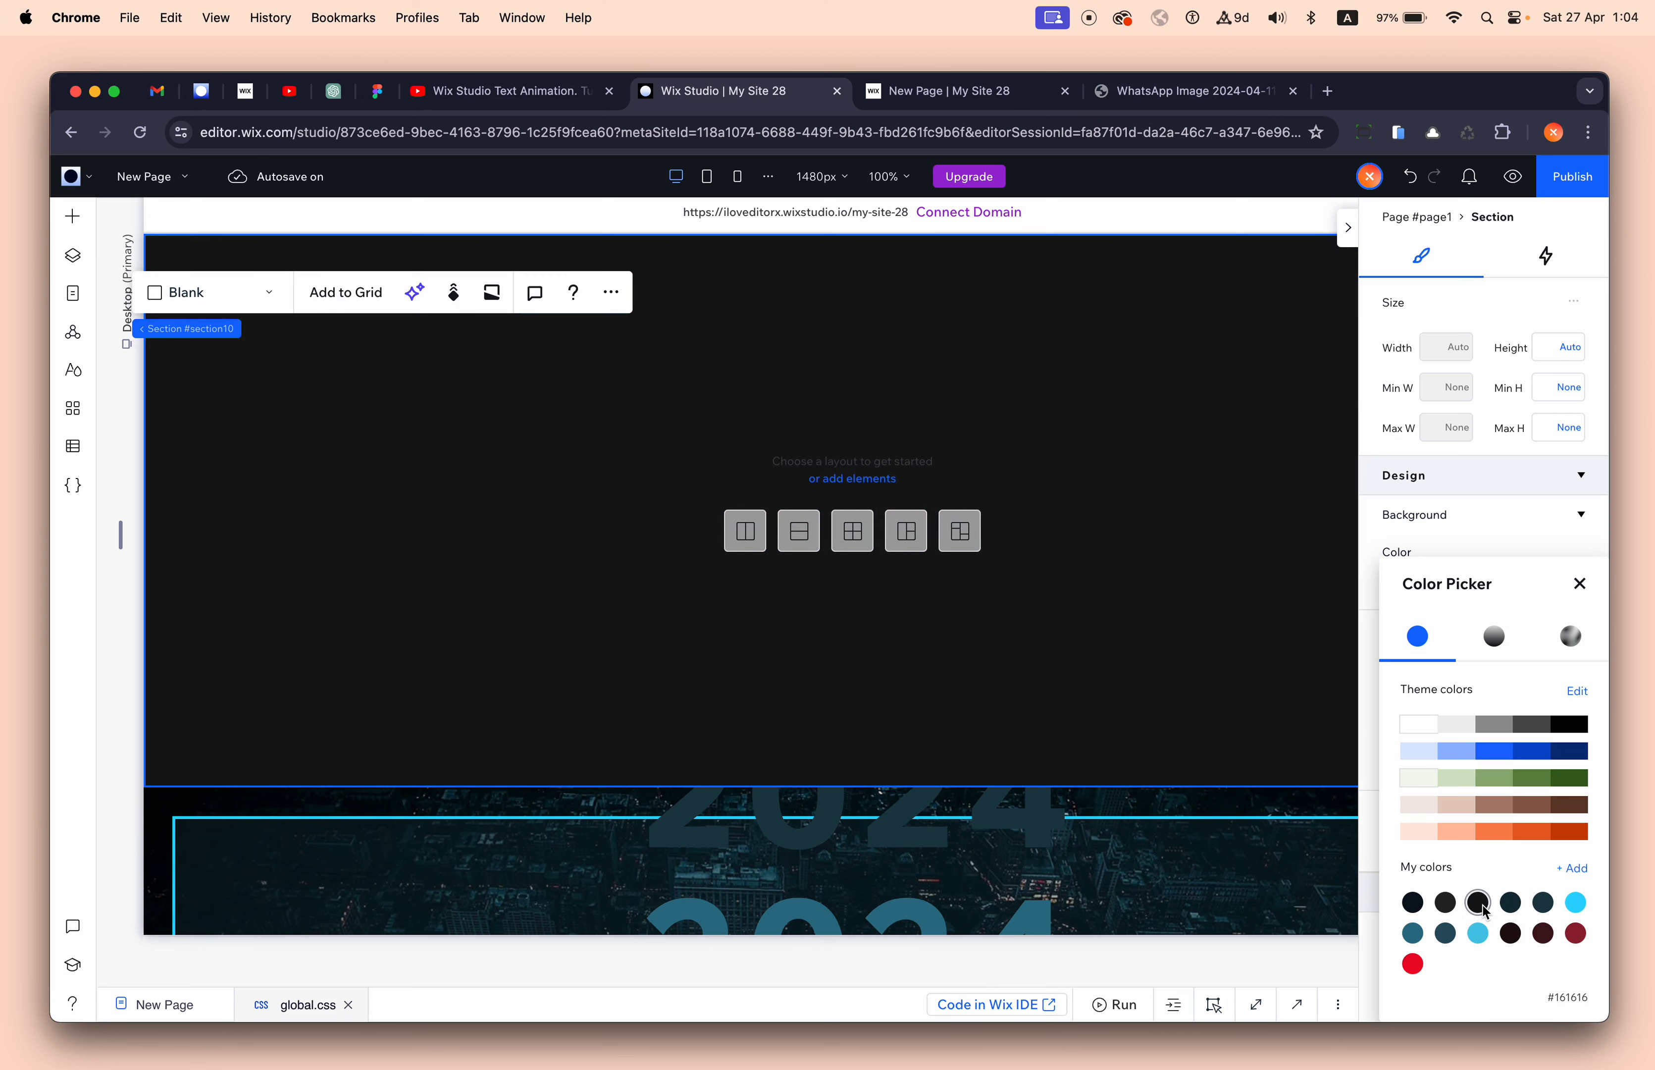
scroll(1511, 912, "up", 2)
scroll(1509, 911, "down", 1)
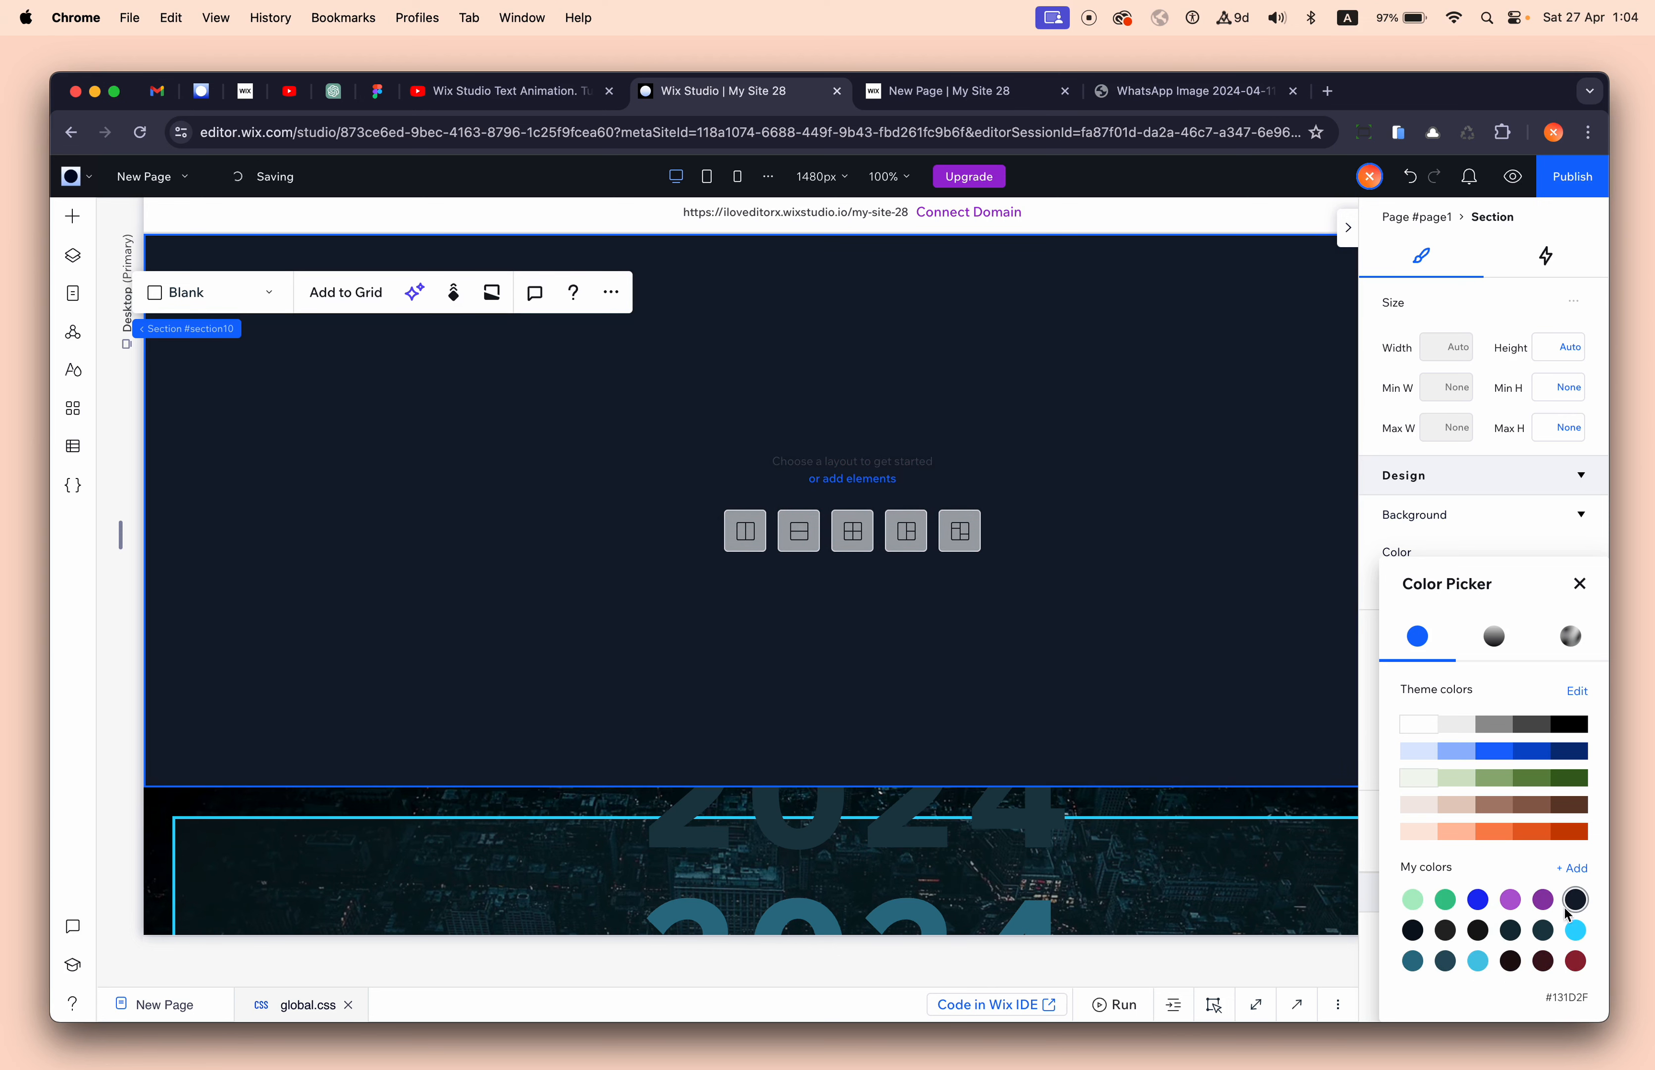
left_click(1542, 934)
scroll(1540, 937, "down", 1)
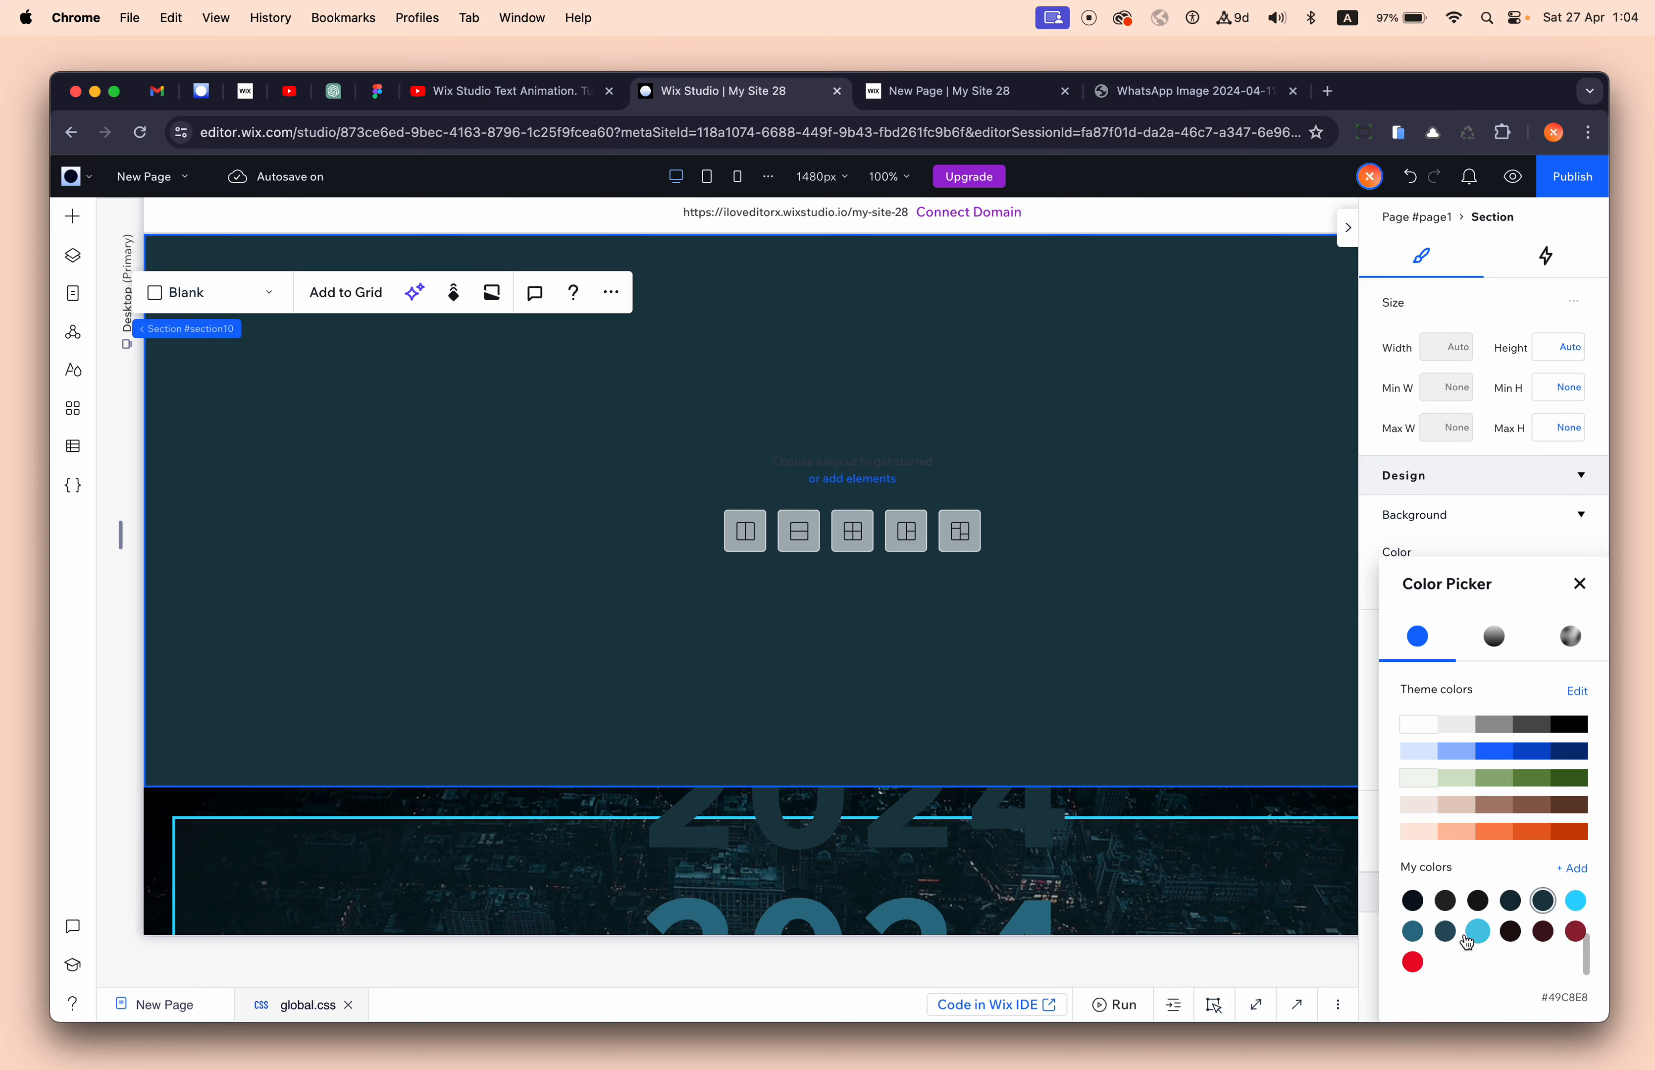
left_click(1515, 940)
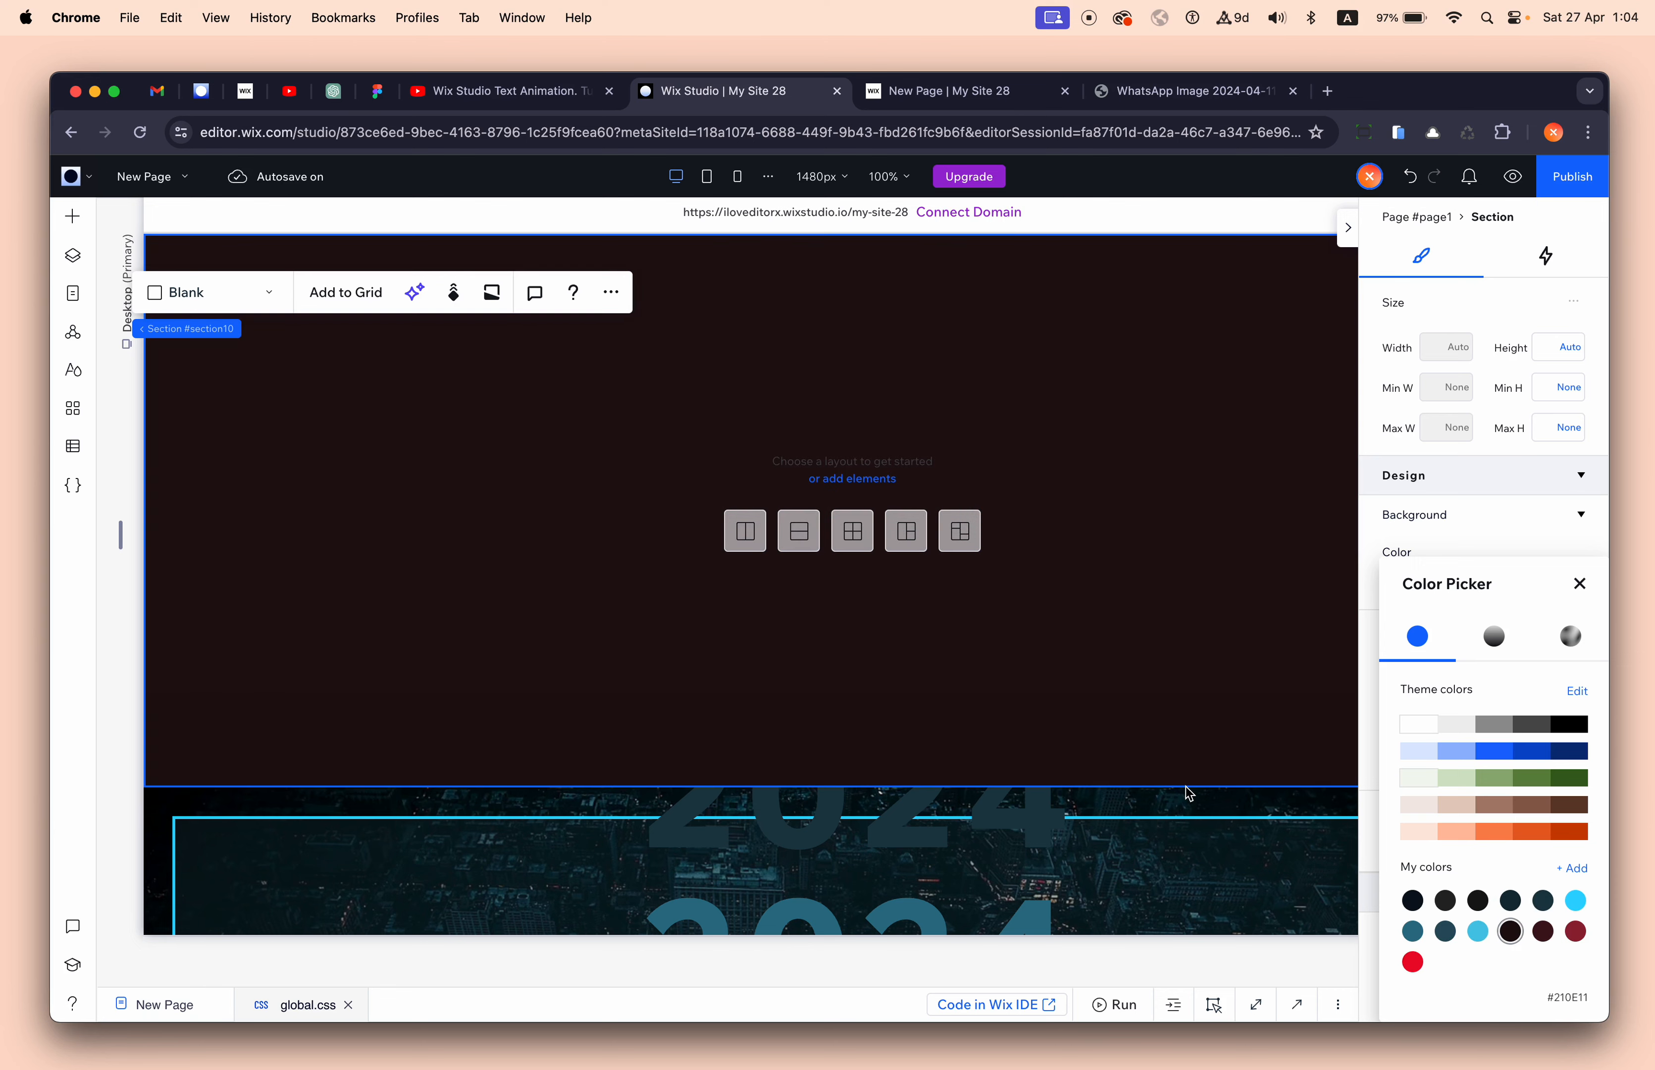
scroll(1186, 832, "down", 10)
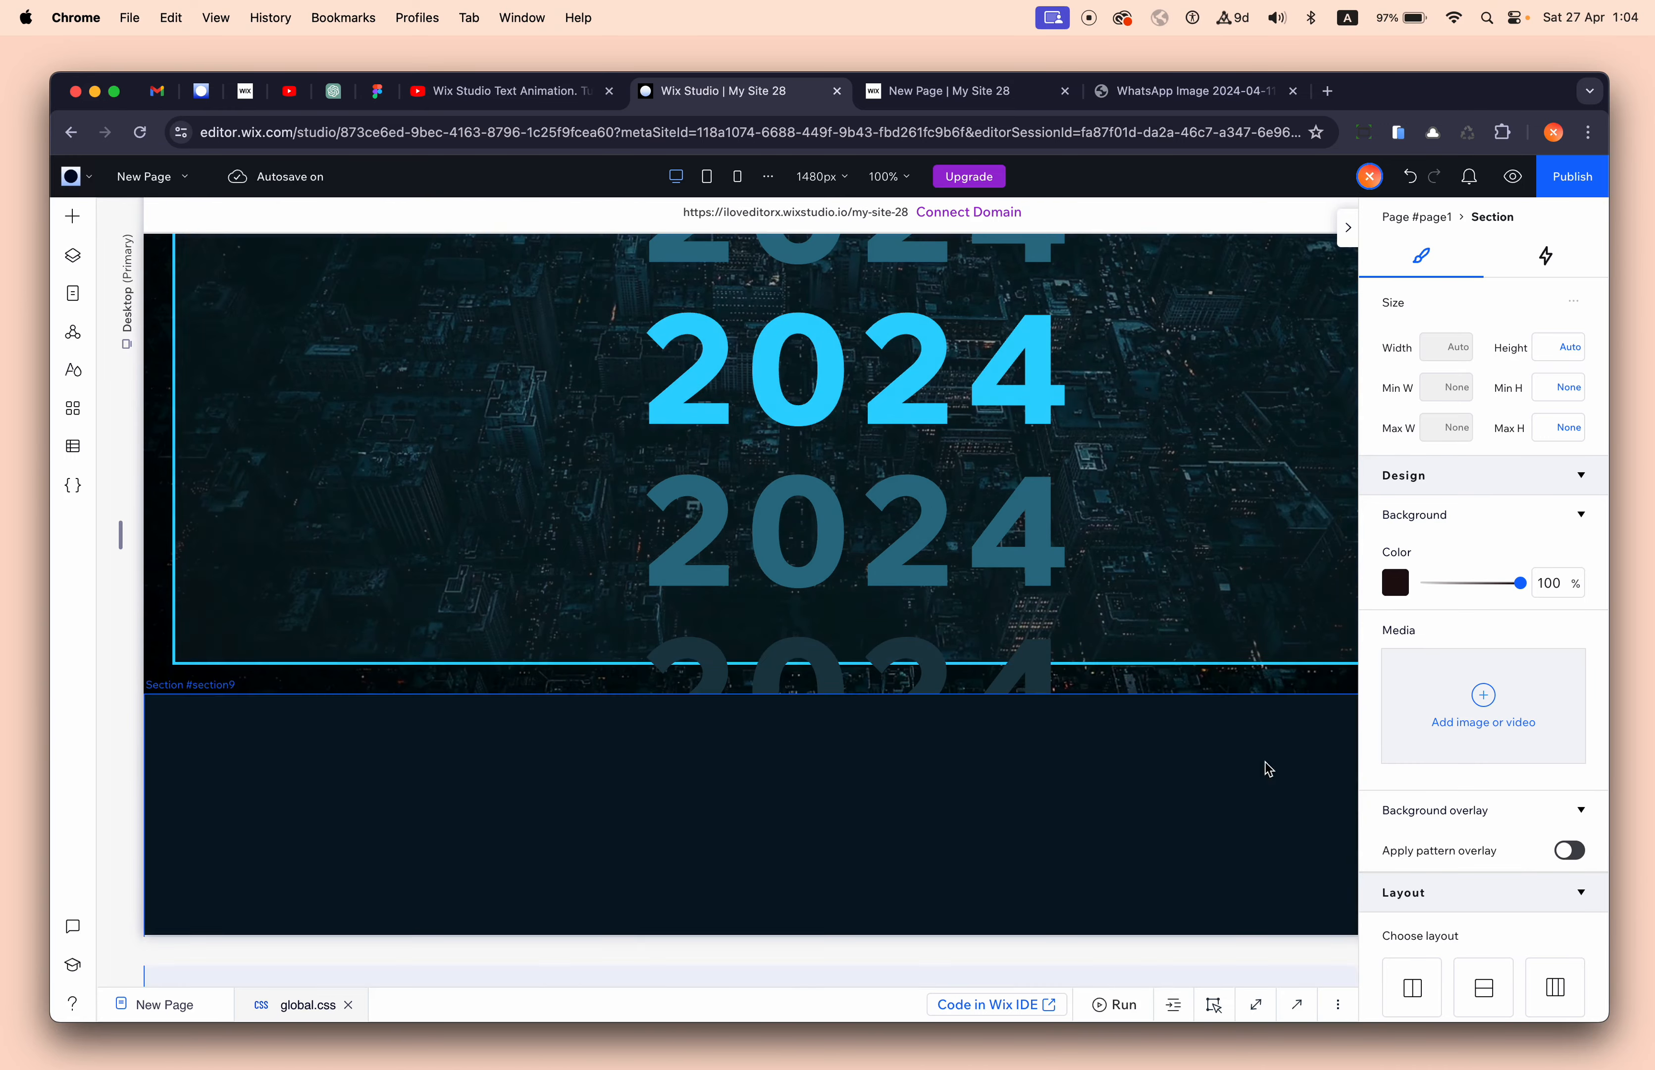
- Sample #061317 from the page with the eyedropper and apply it as the section background
left_click(1395, 583)
left_click(1571, 874)
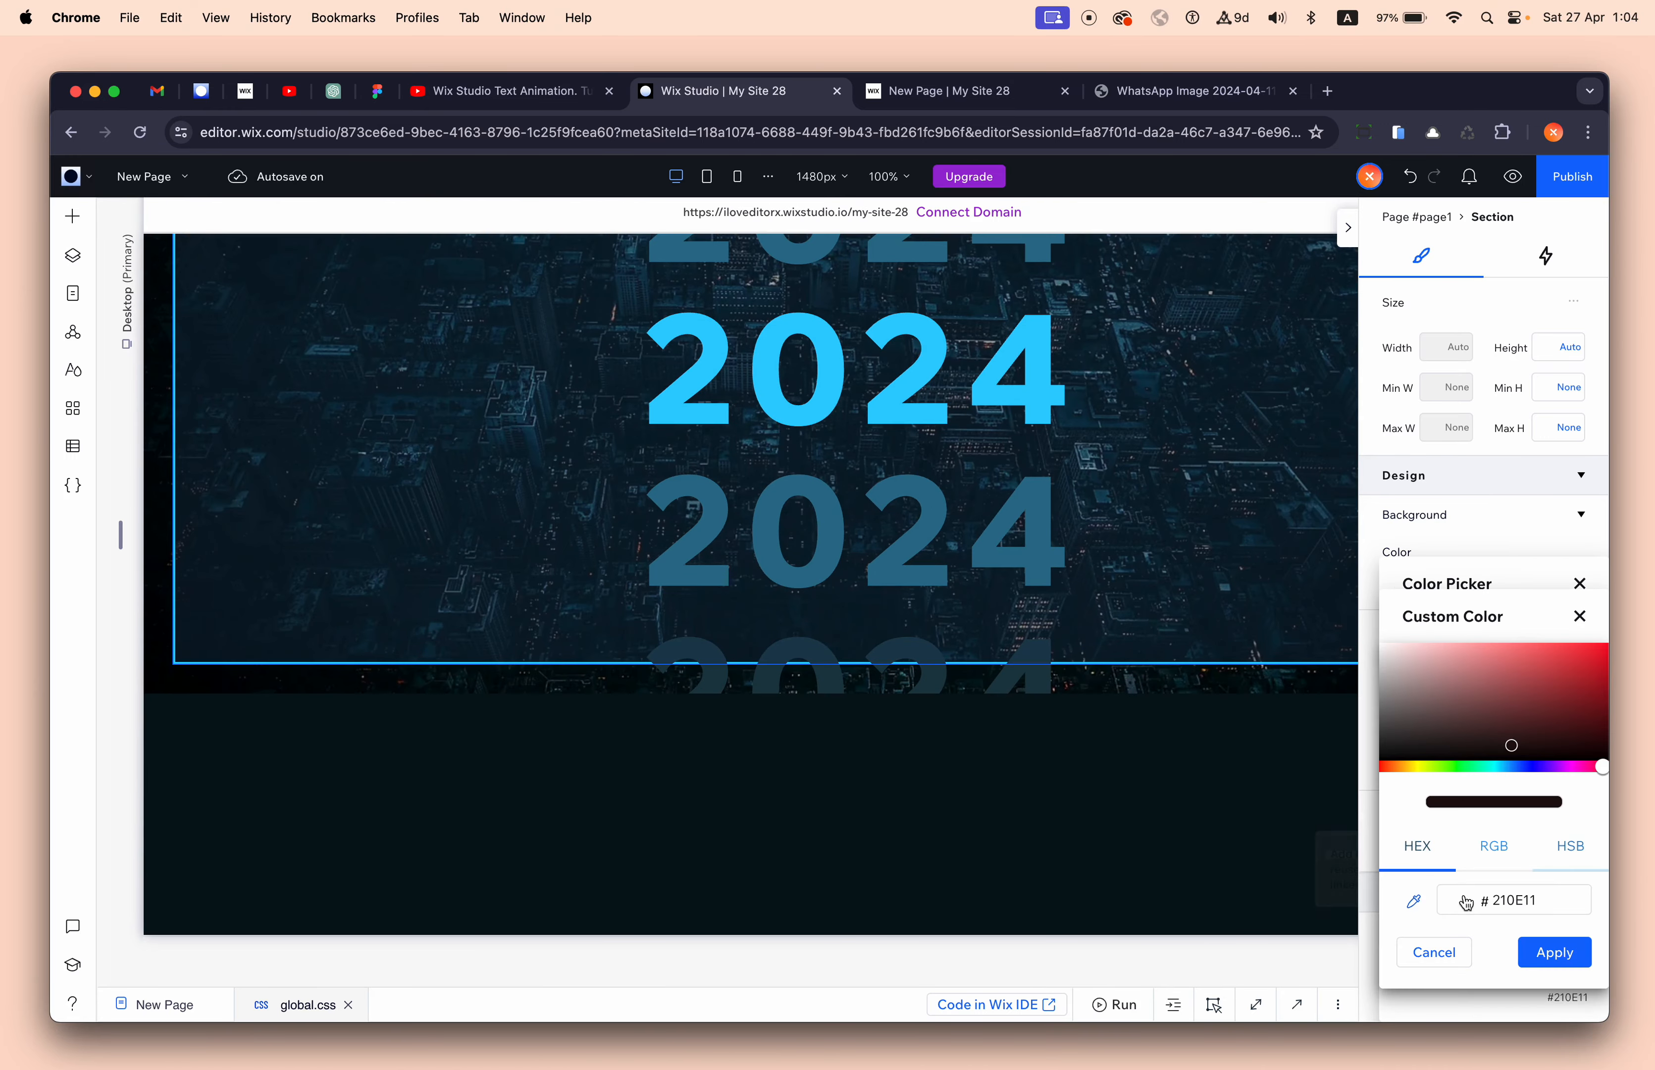
left_click(1409, 897)
left_click(1160, 823)
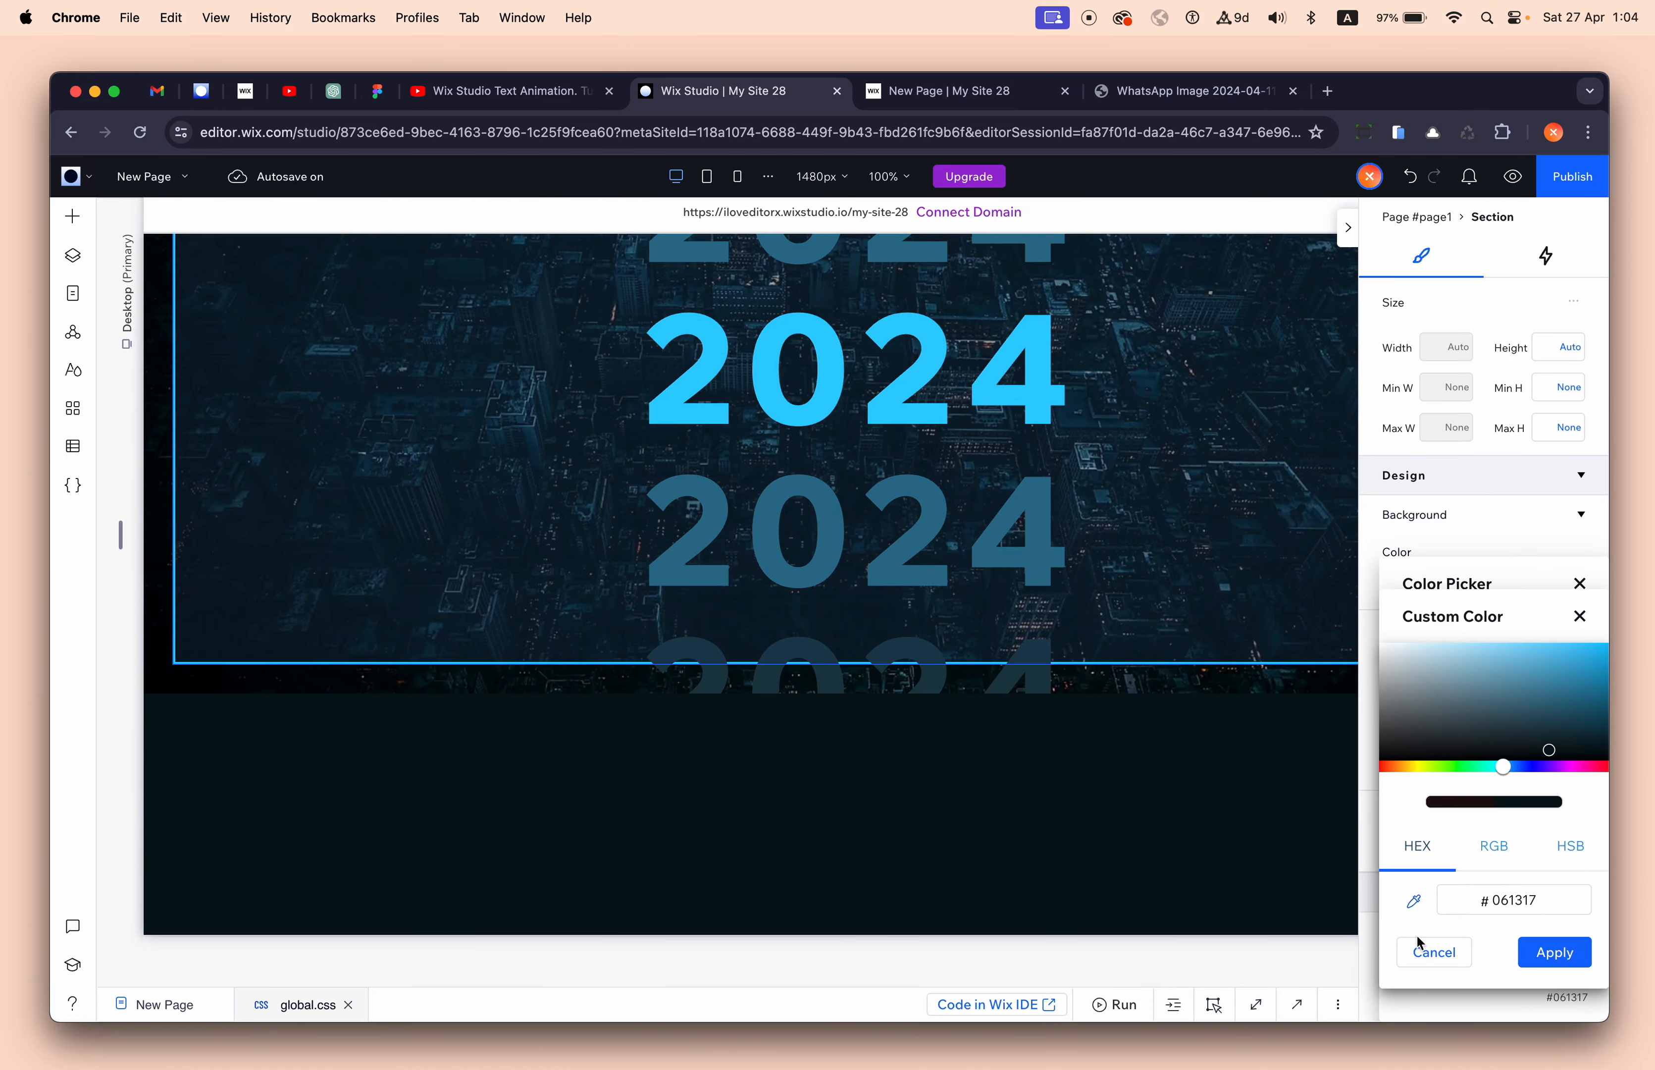
left_click(1554, 951)
- Drag the new dark section's bottom edge down to make it taller
scroll(1212, 801, "up", 10)
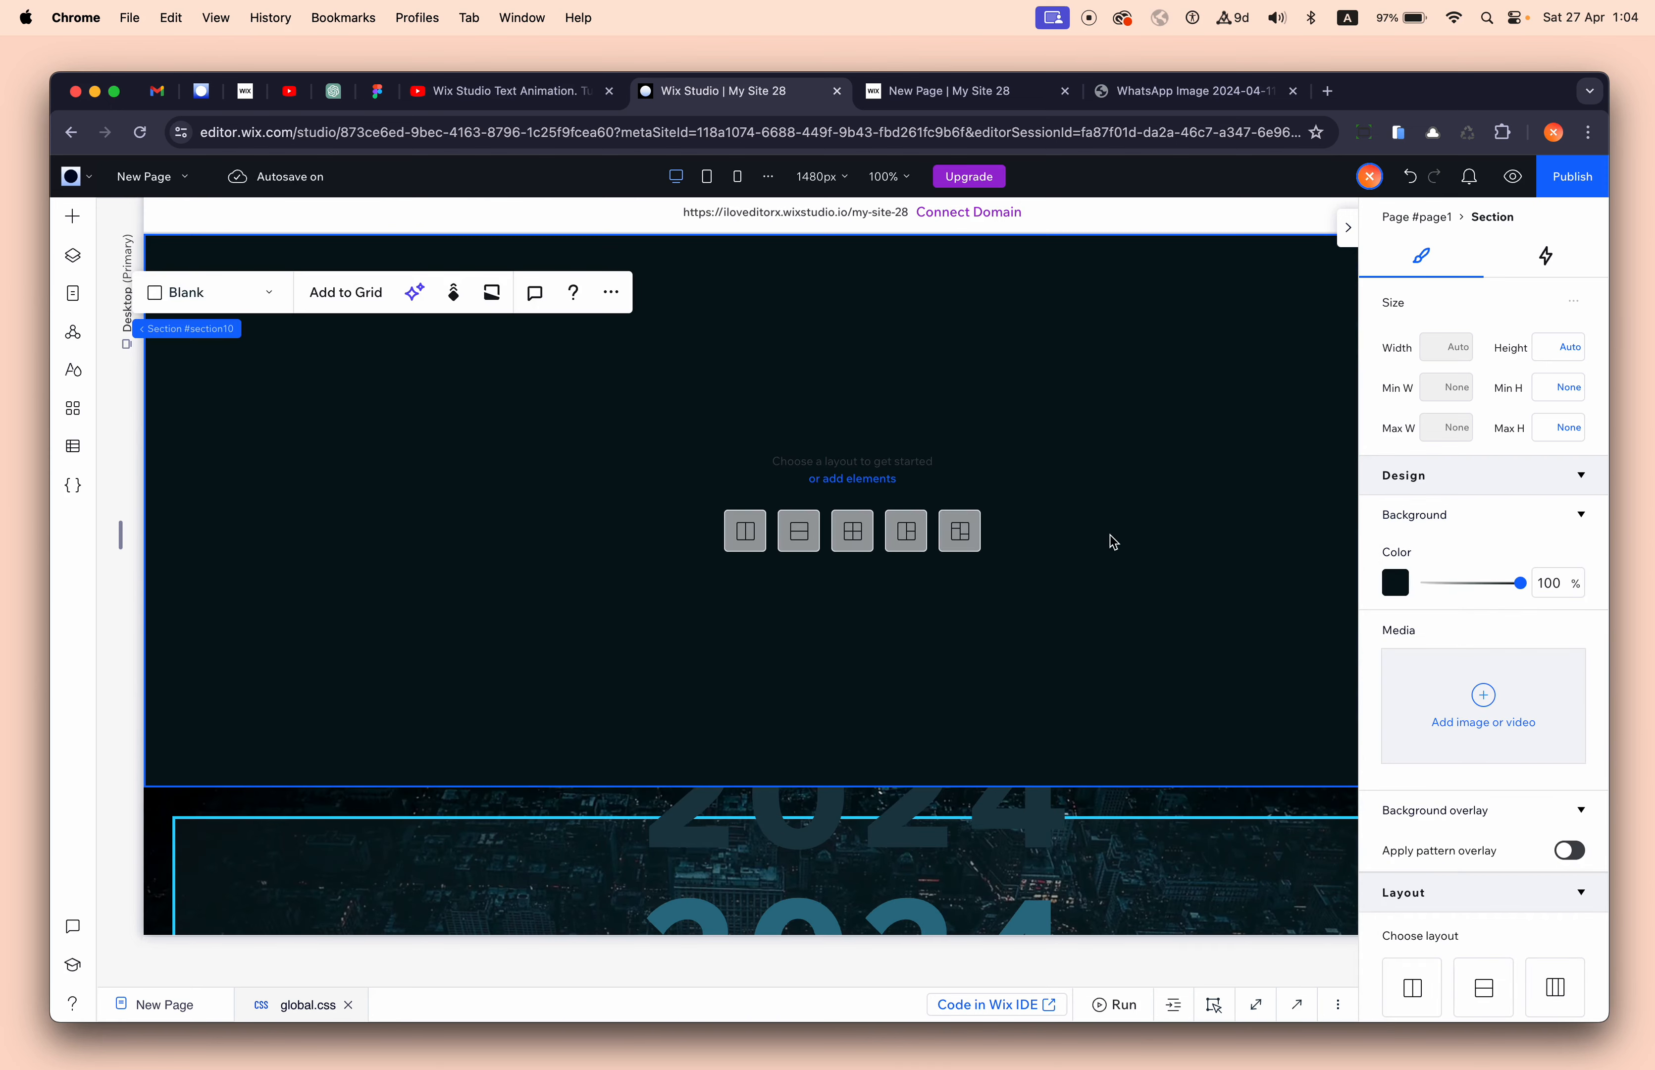
left_click(1111, 535)
left_click_drag(961, 789, 977, 983)
left_click(592, 456)
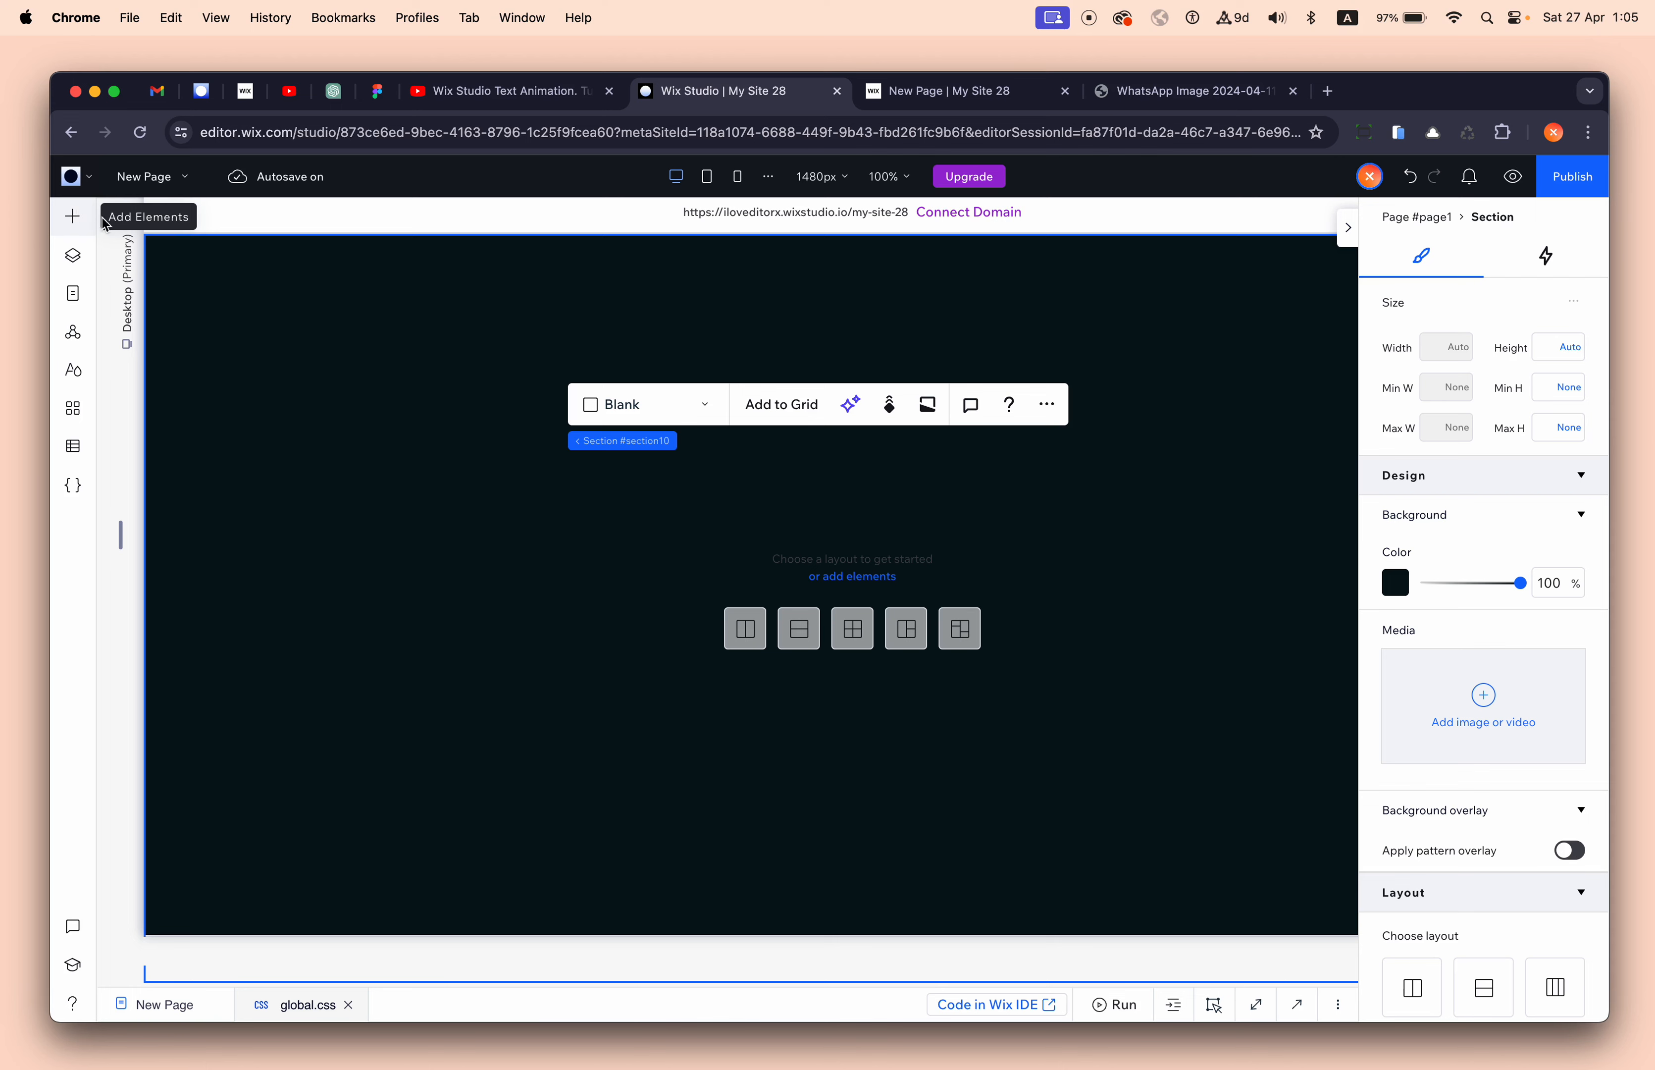
- Add an 'Add a Title' text element to the dark section
scroll(650, 658, "down", 5)
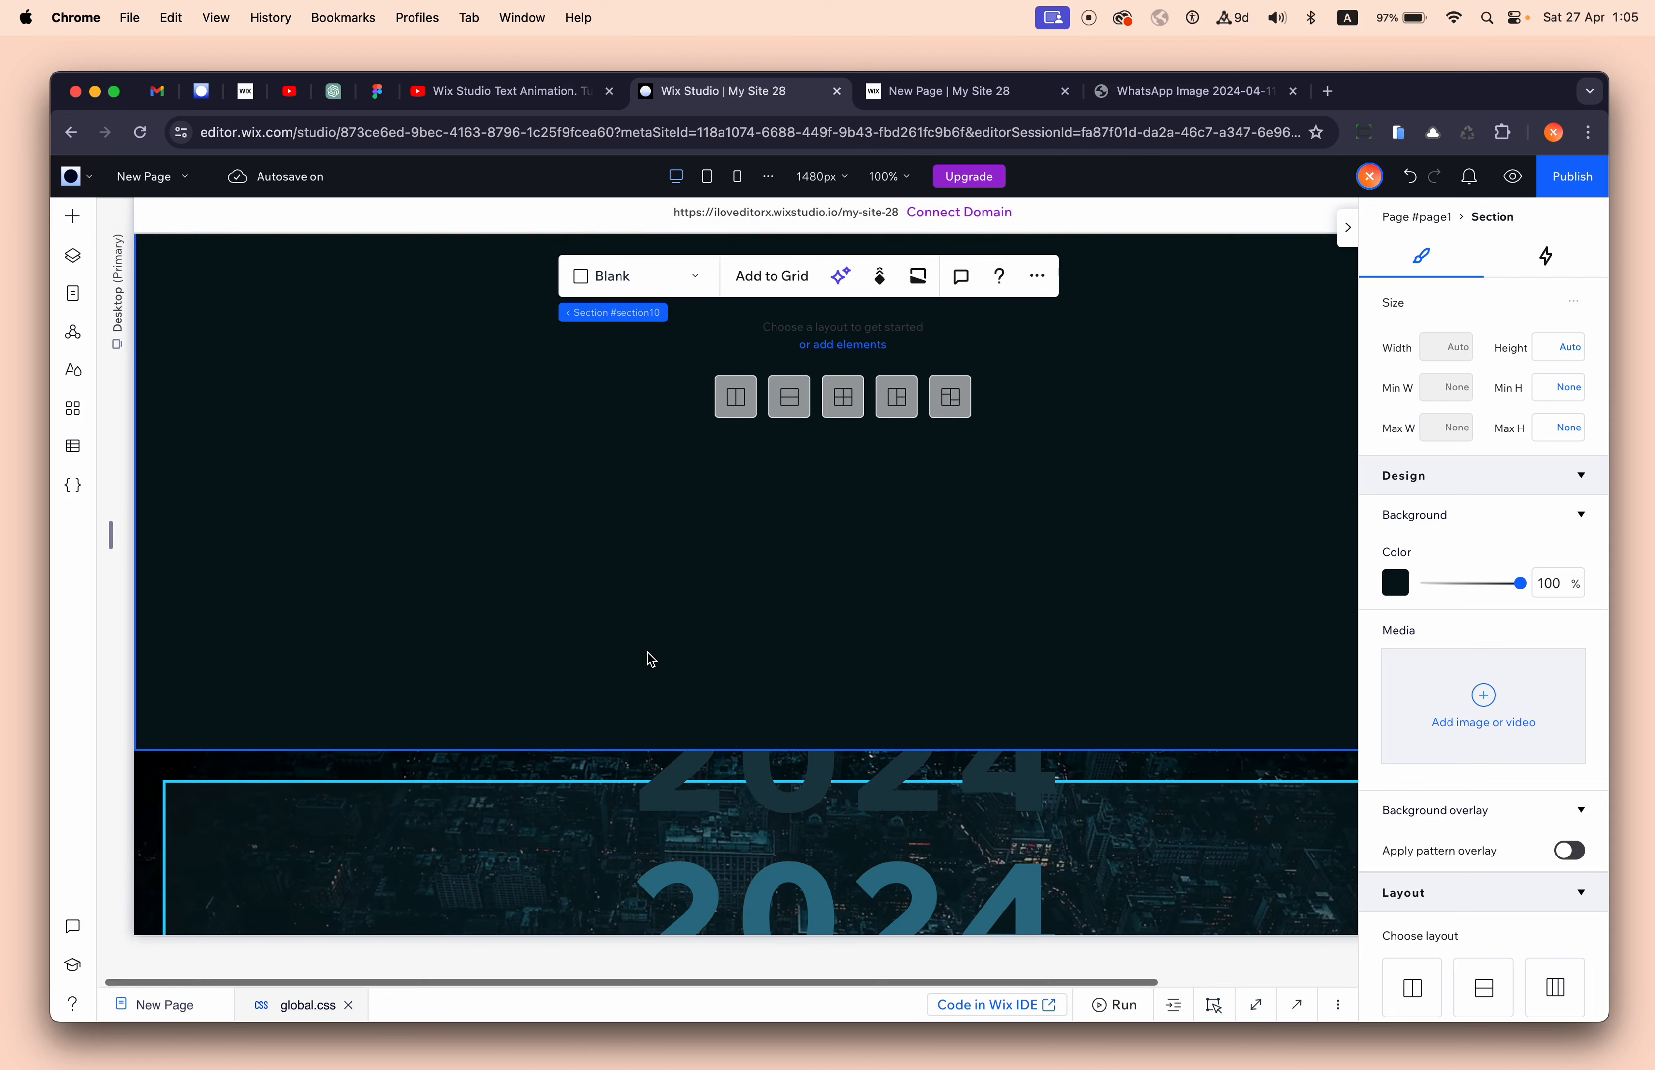
scroll(650, 658, "down", 2)
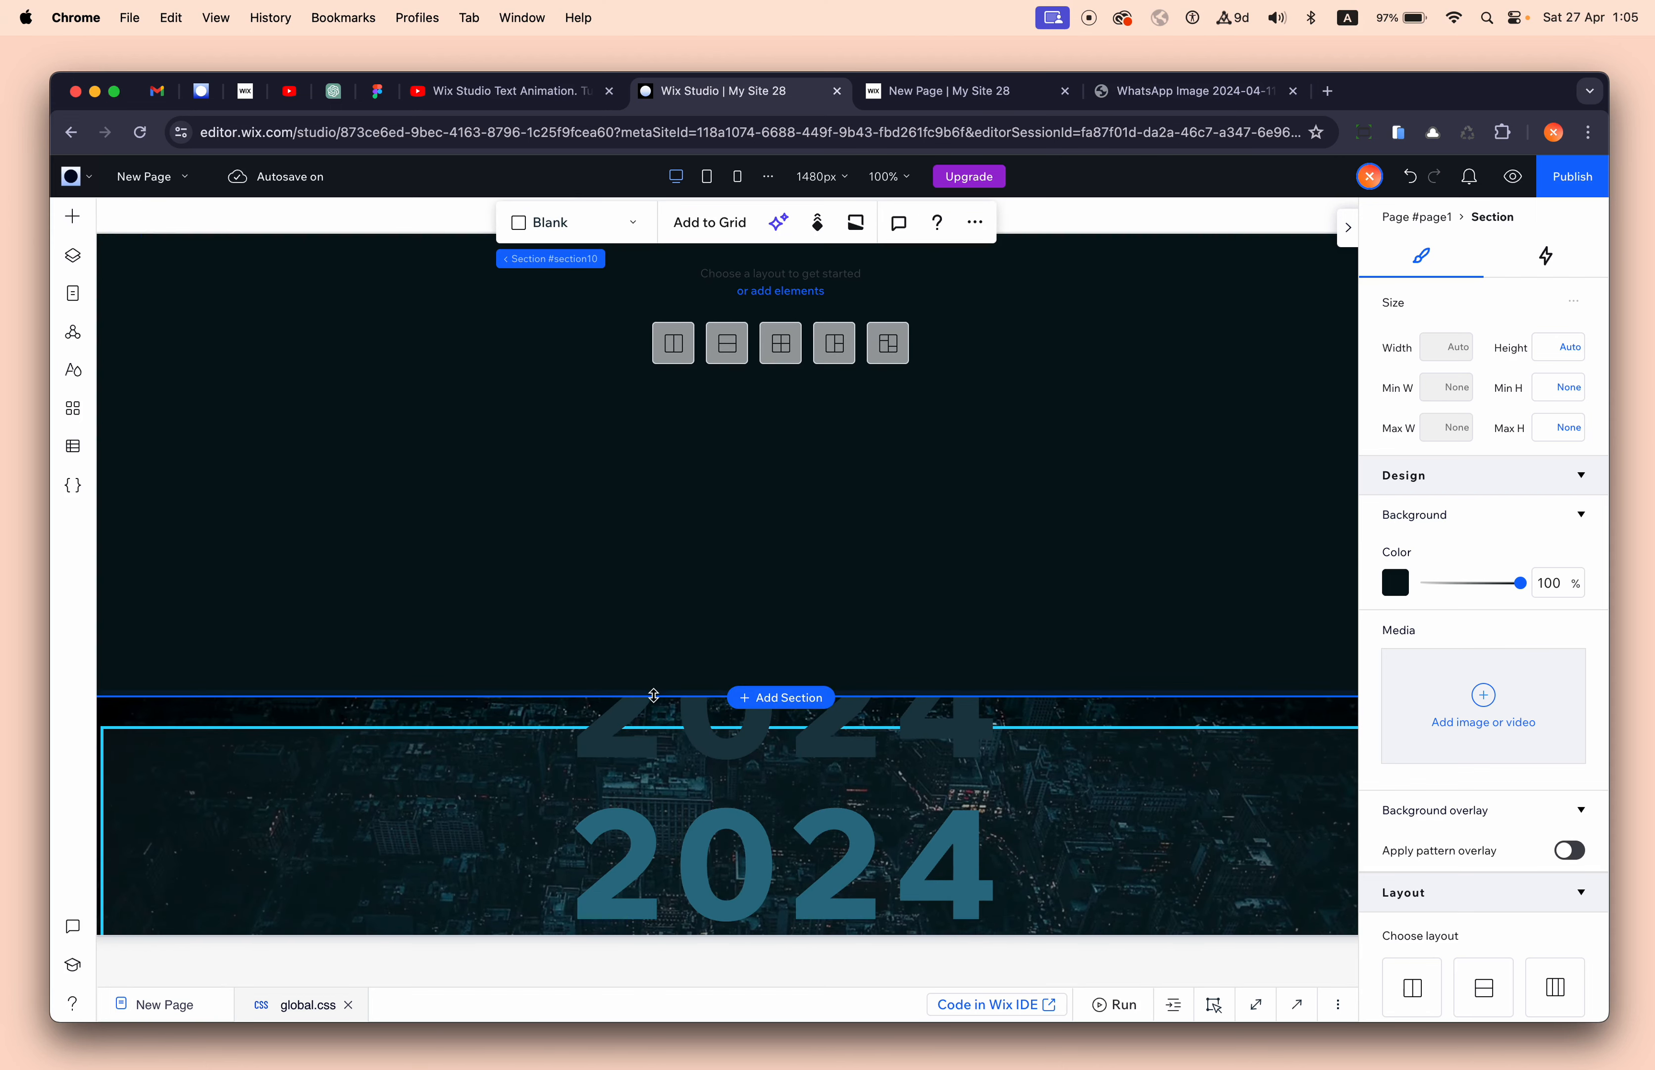
scroll(654, 756, "left", 2)
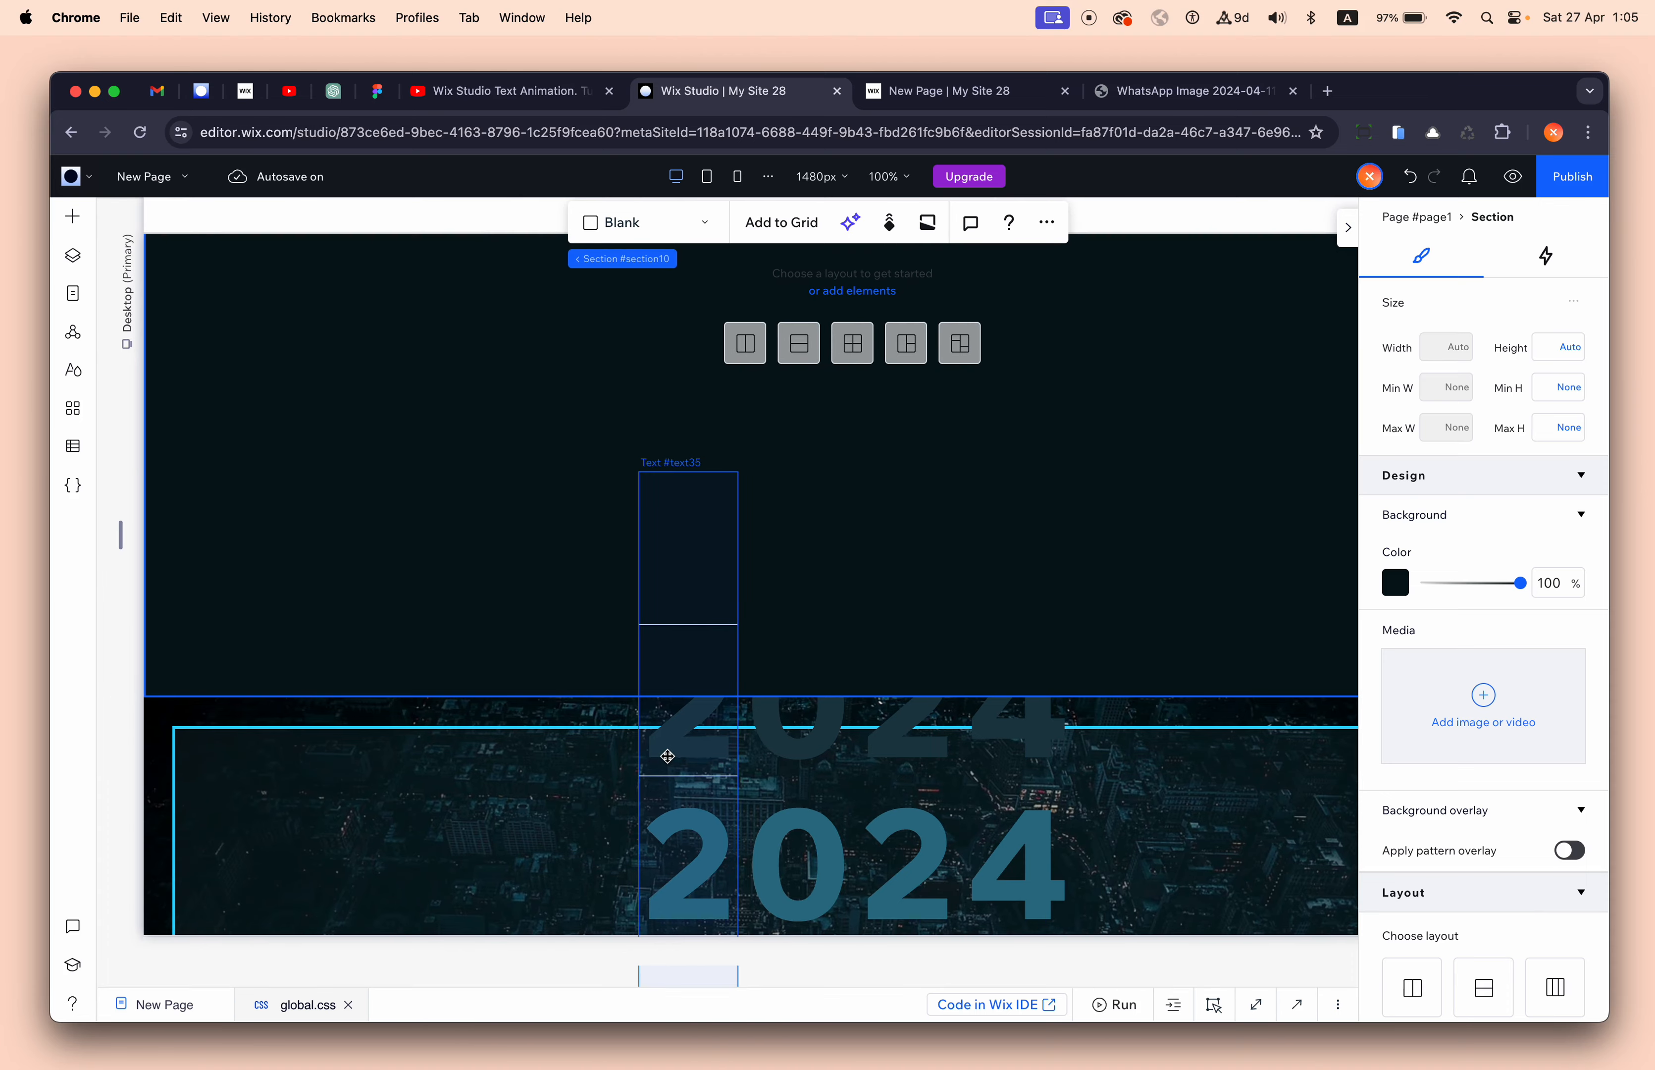
scroll(544, 628, "up", 4)
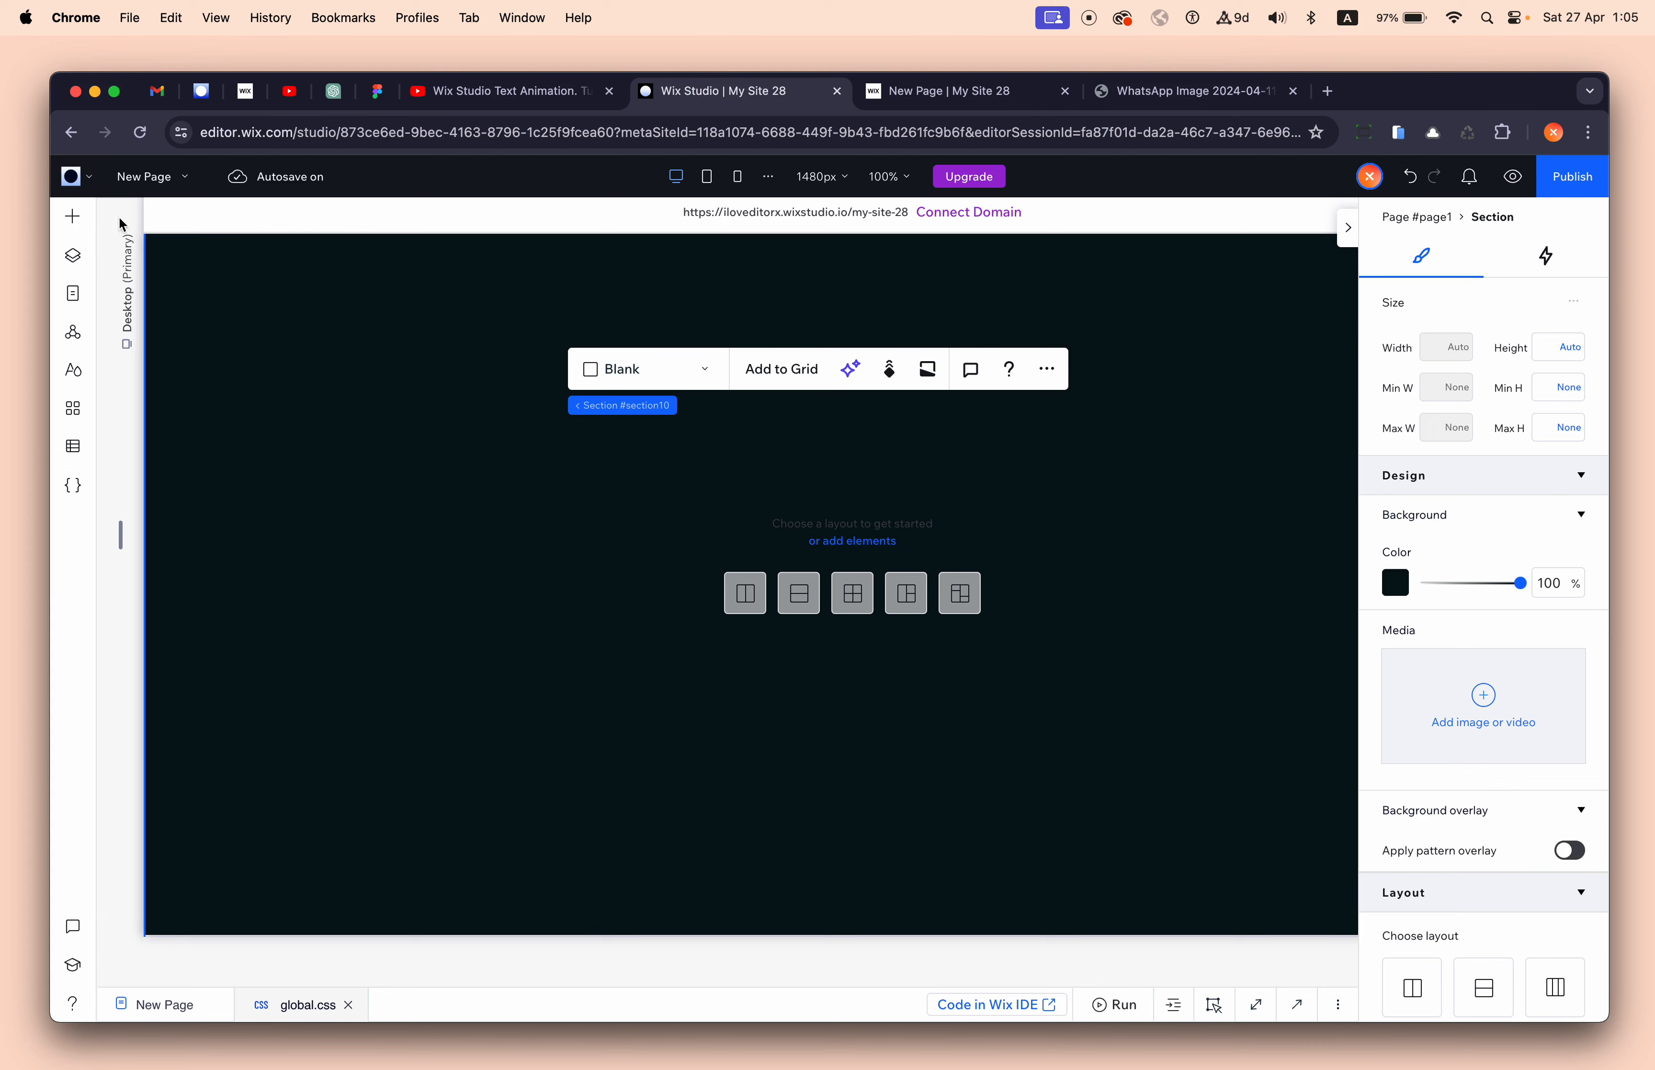
left_click(72, 216)
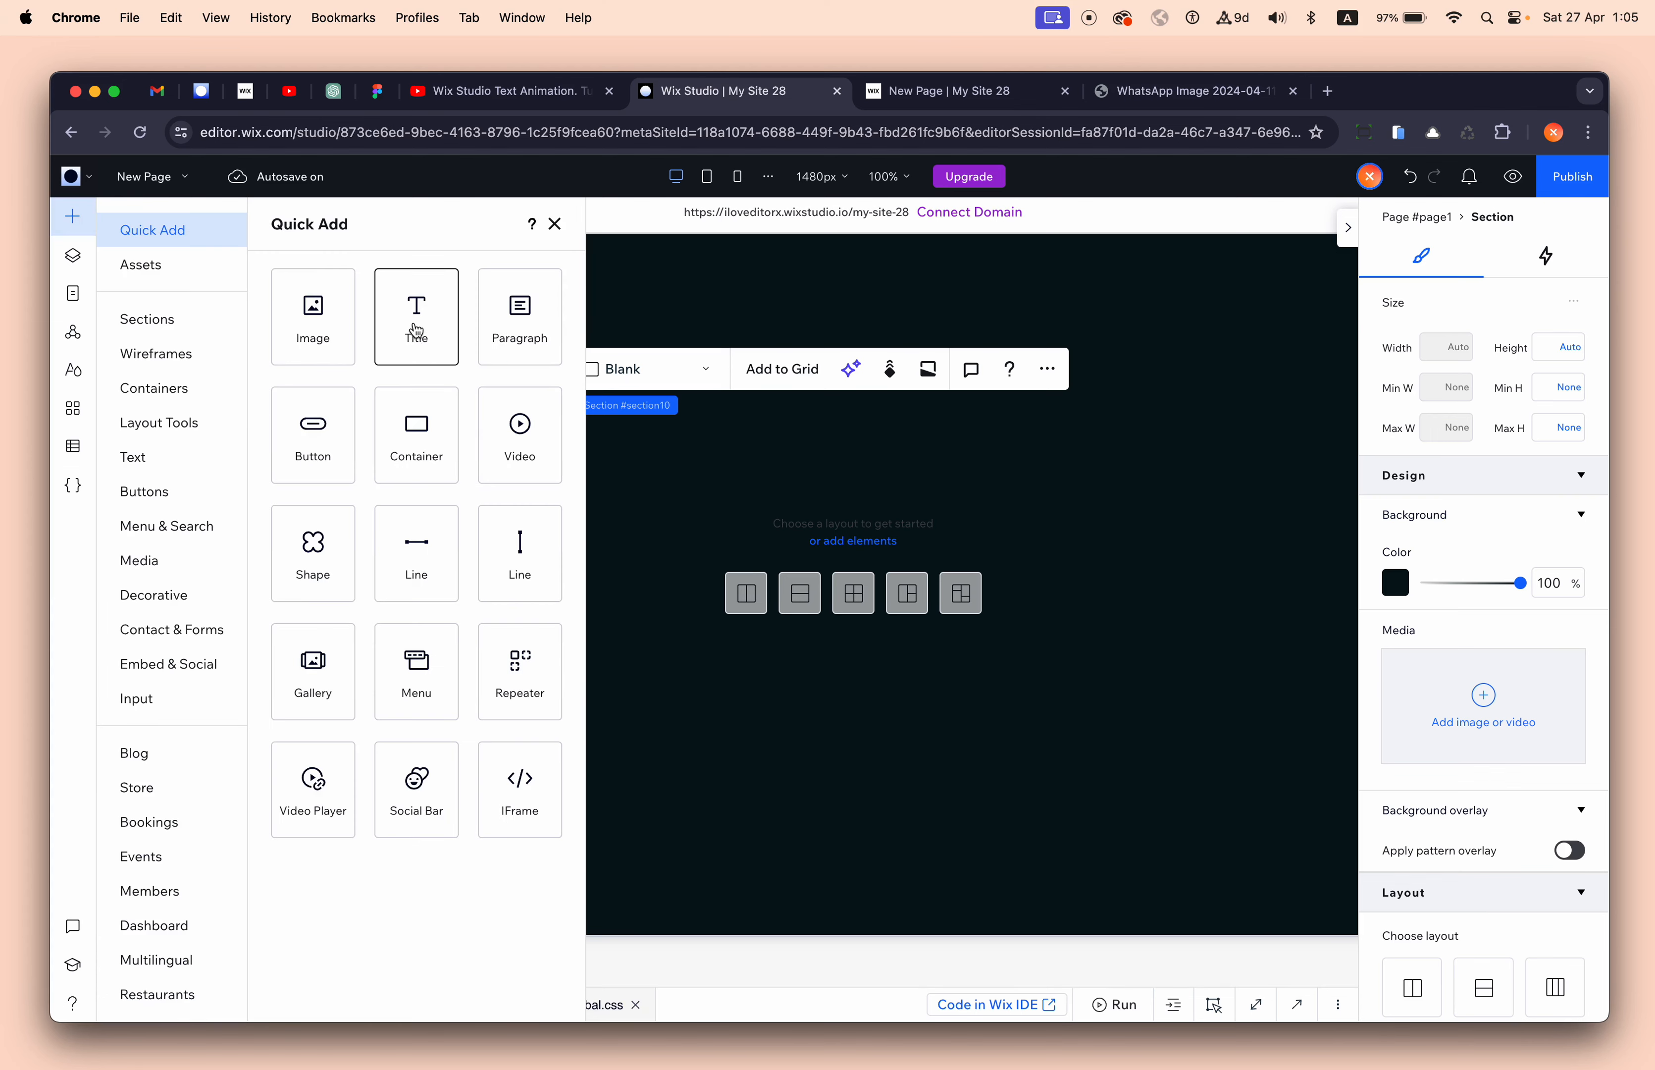
left_click_drag(416, 332, 703, 501)
- Copy the 2024 digit's design from all breakpoints onto the new title and move it into the section
scroll(891, 679, "down", 3)
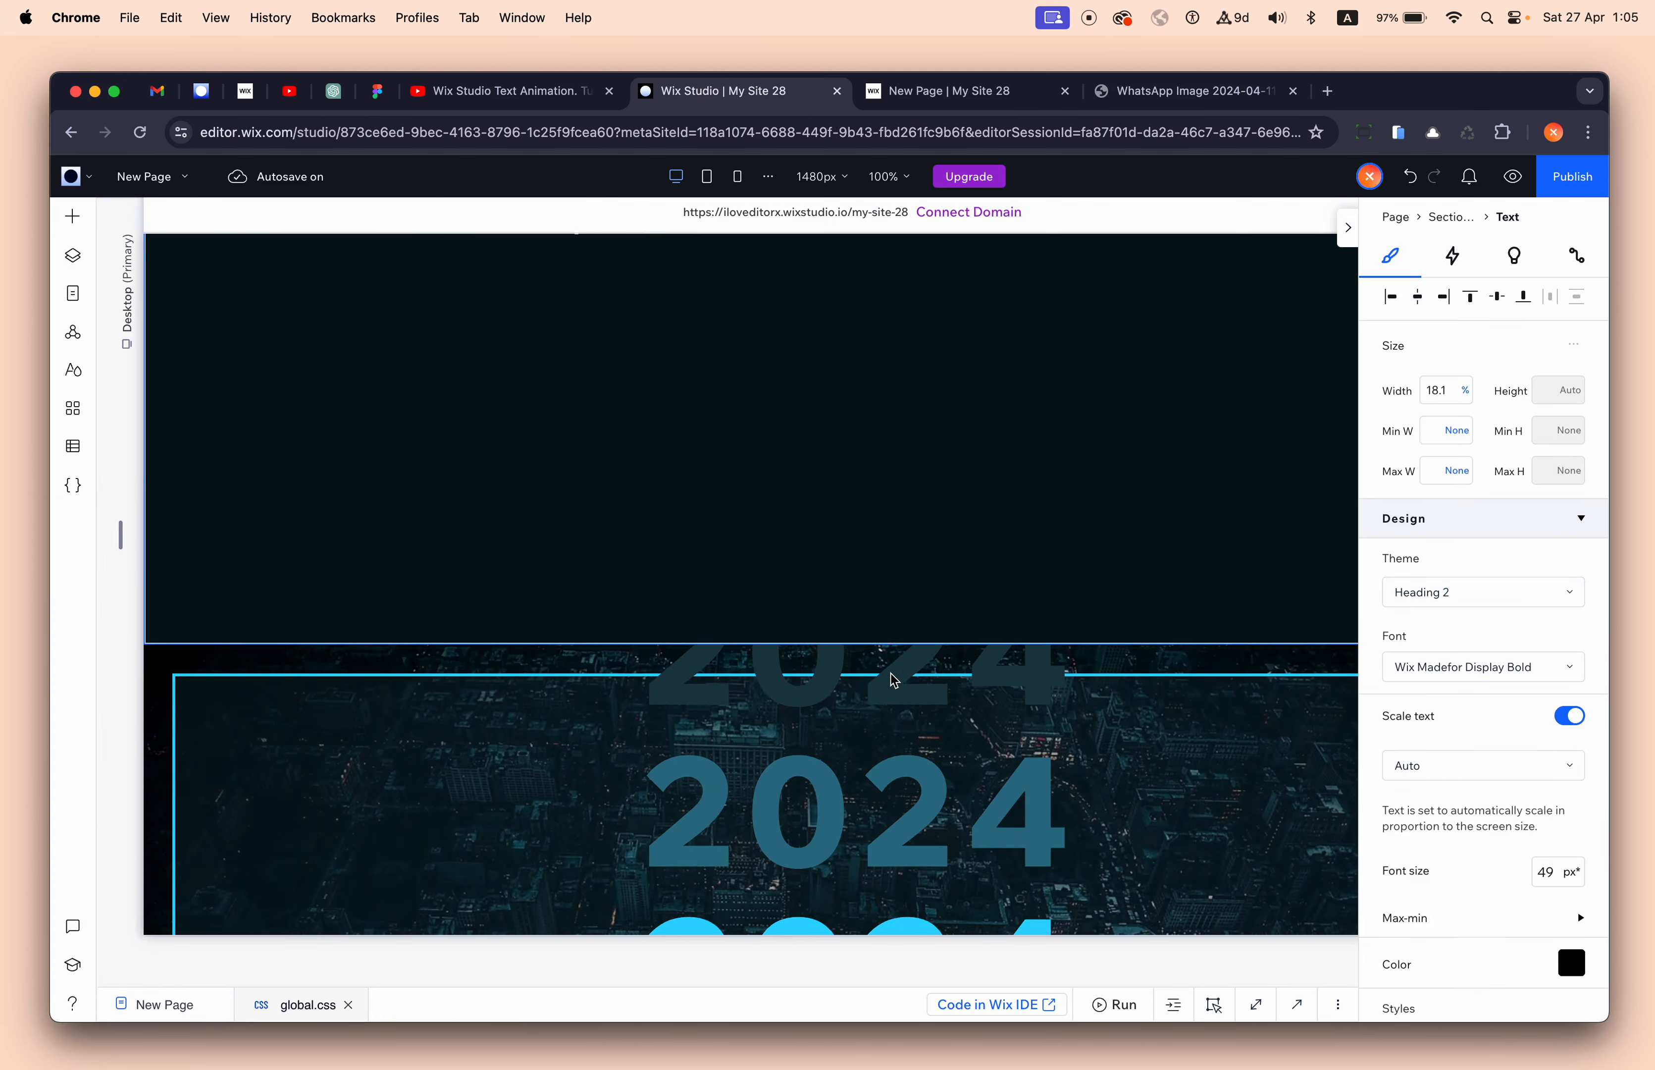
scroll(895, 681, "down", 1)
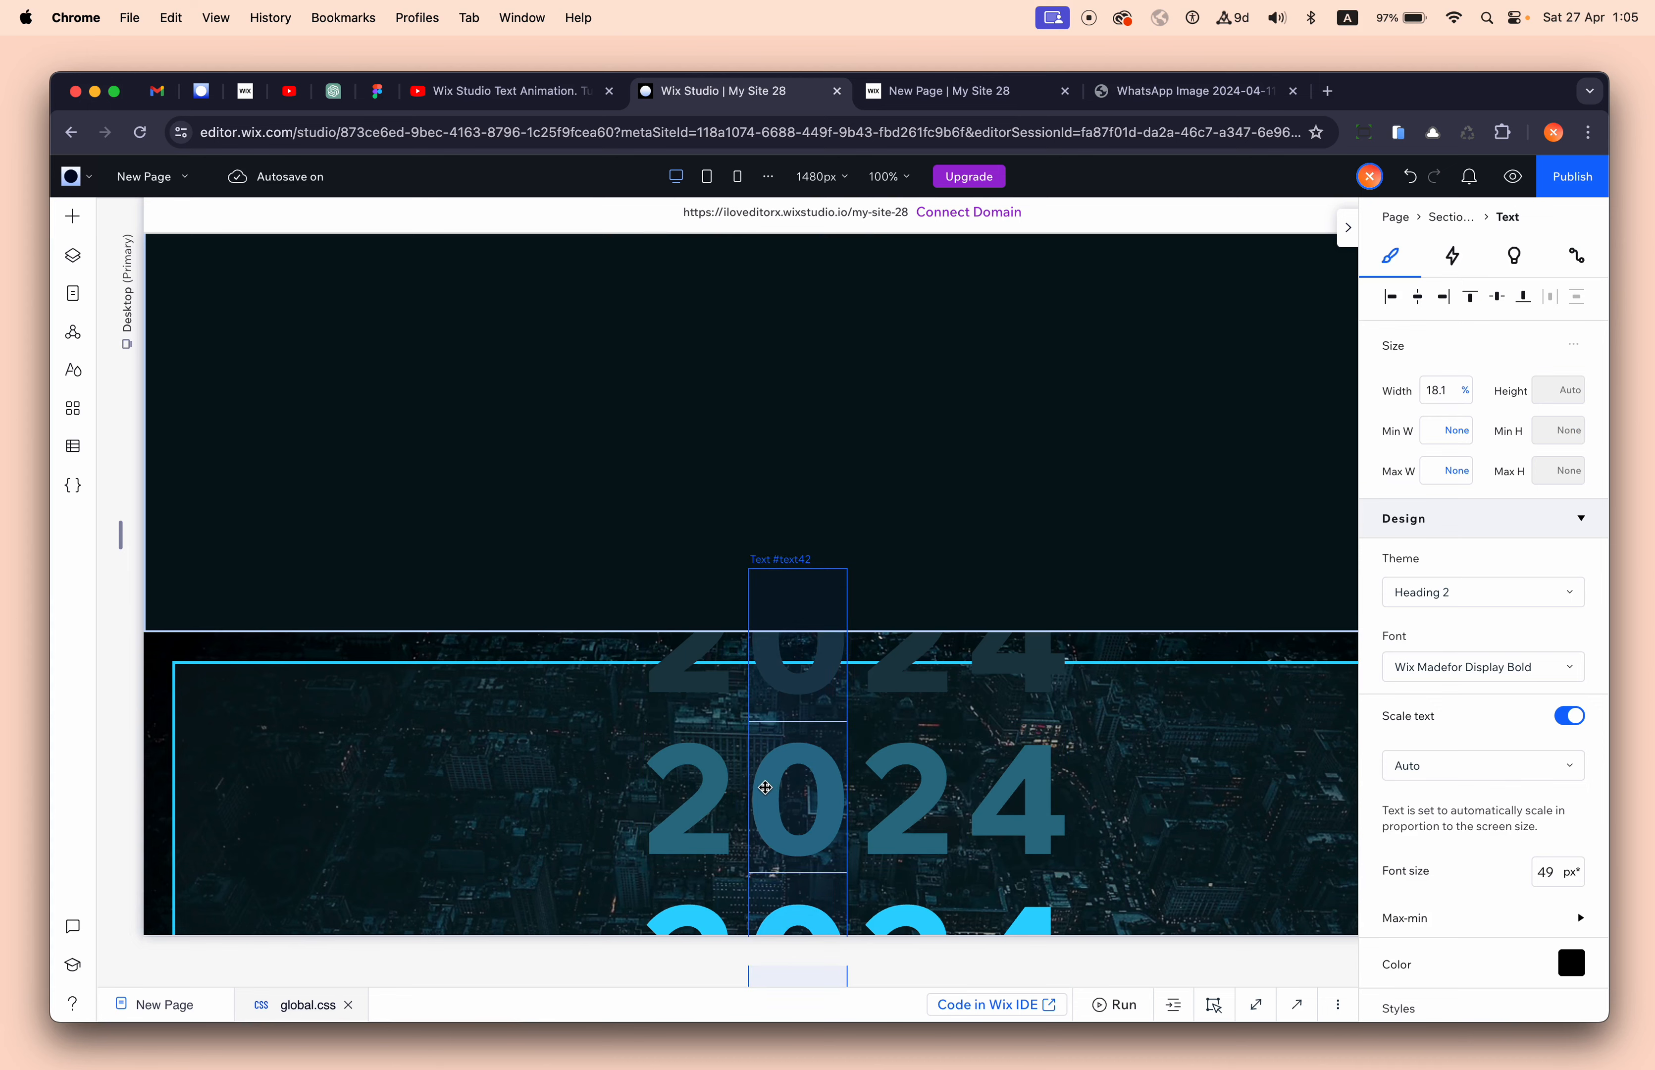
left_click(721, 793)
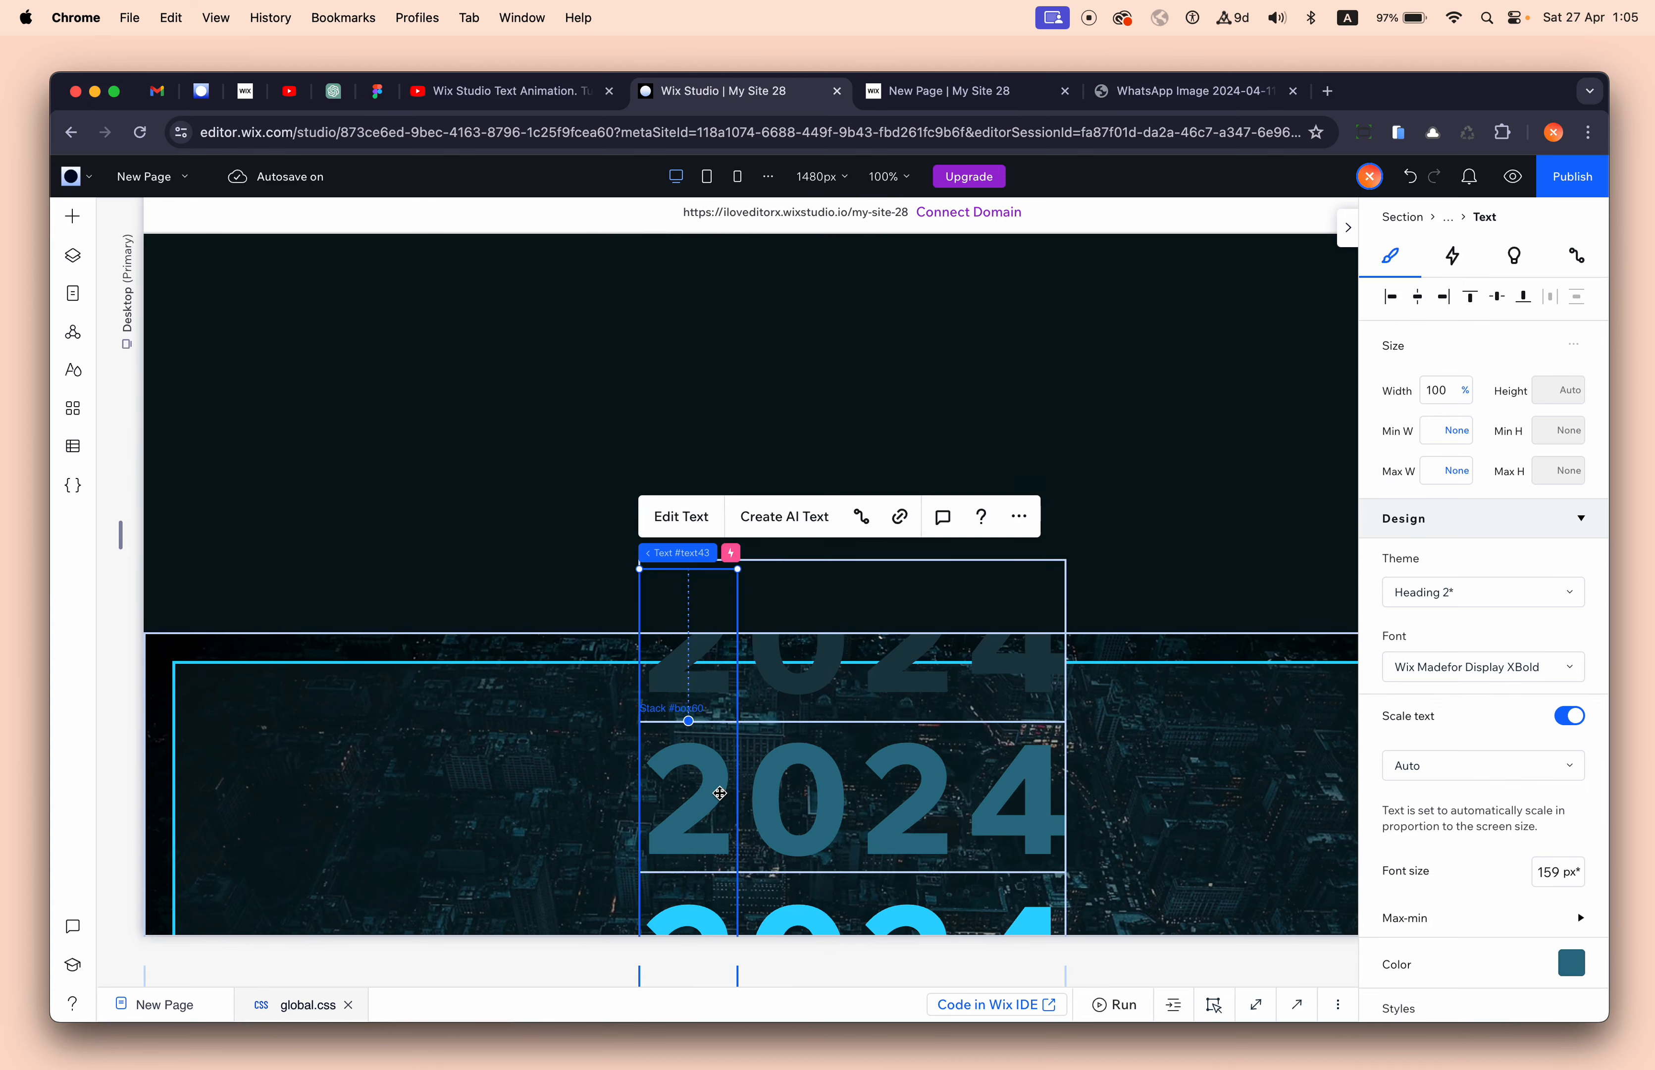
left_click(1031, 519)
mouse_move(1157, 291)
left_click(1271, 332)
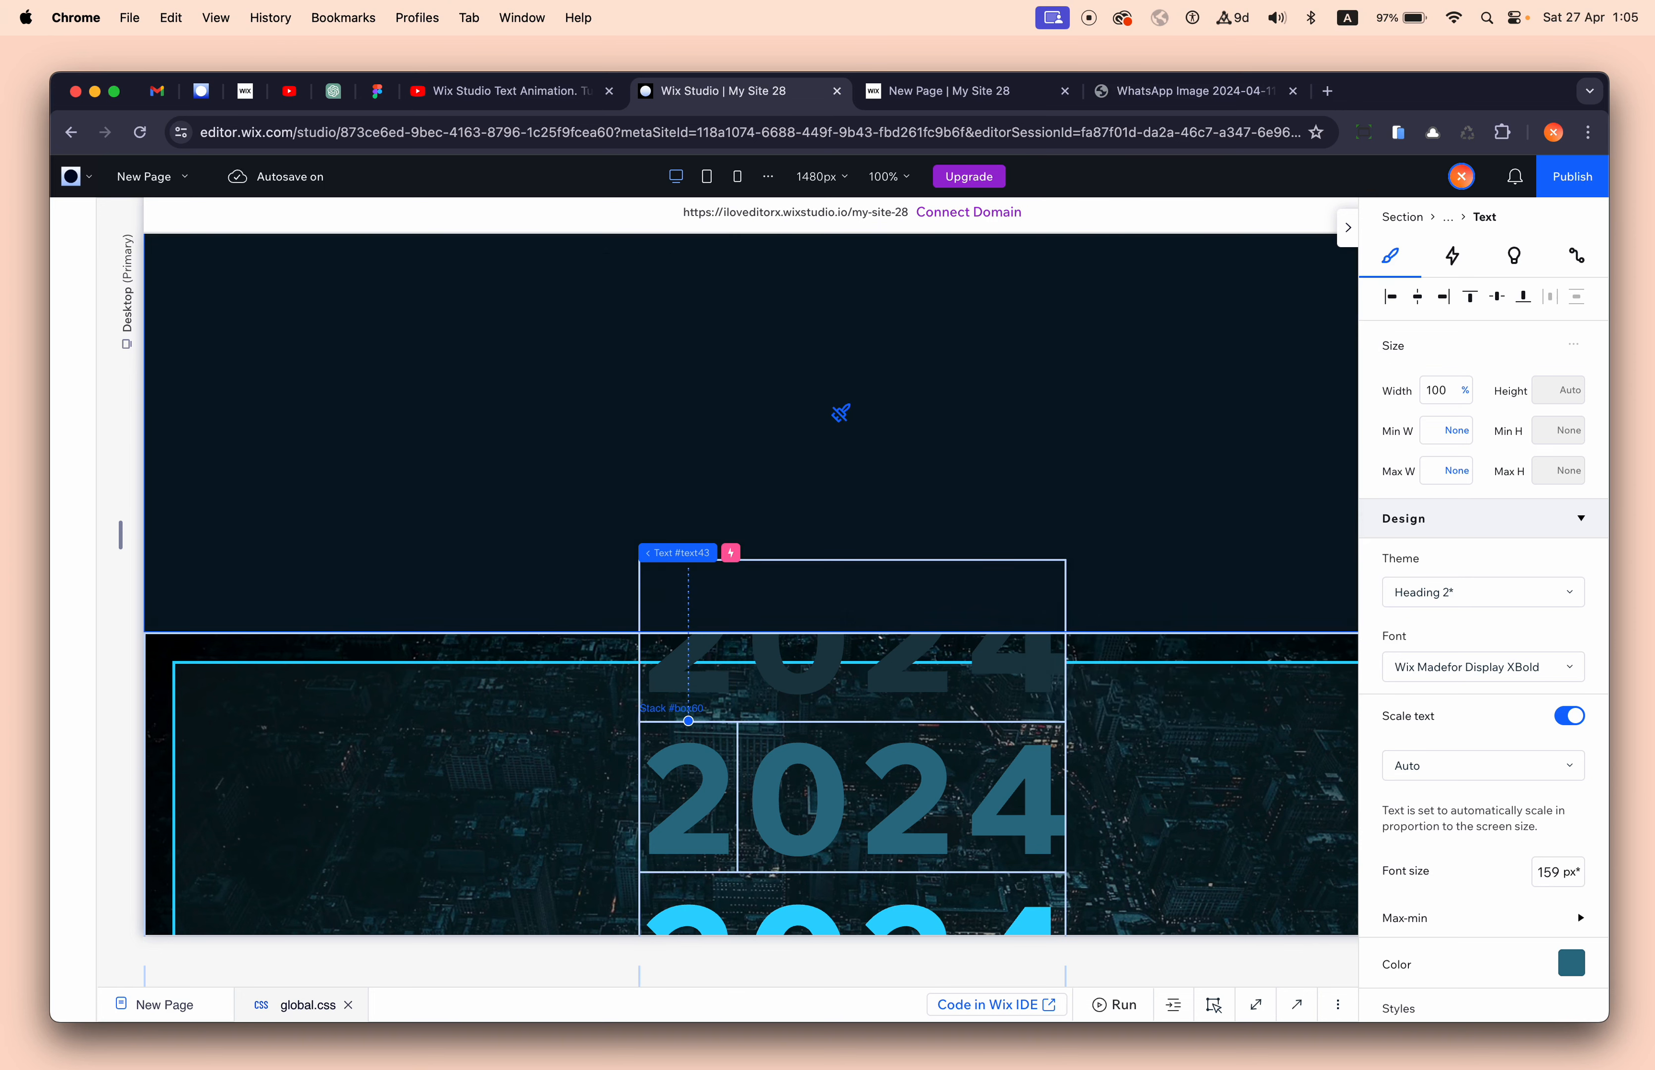
scroll(841, 413, "up", 5)
left_click(687, 544)
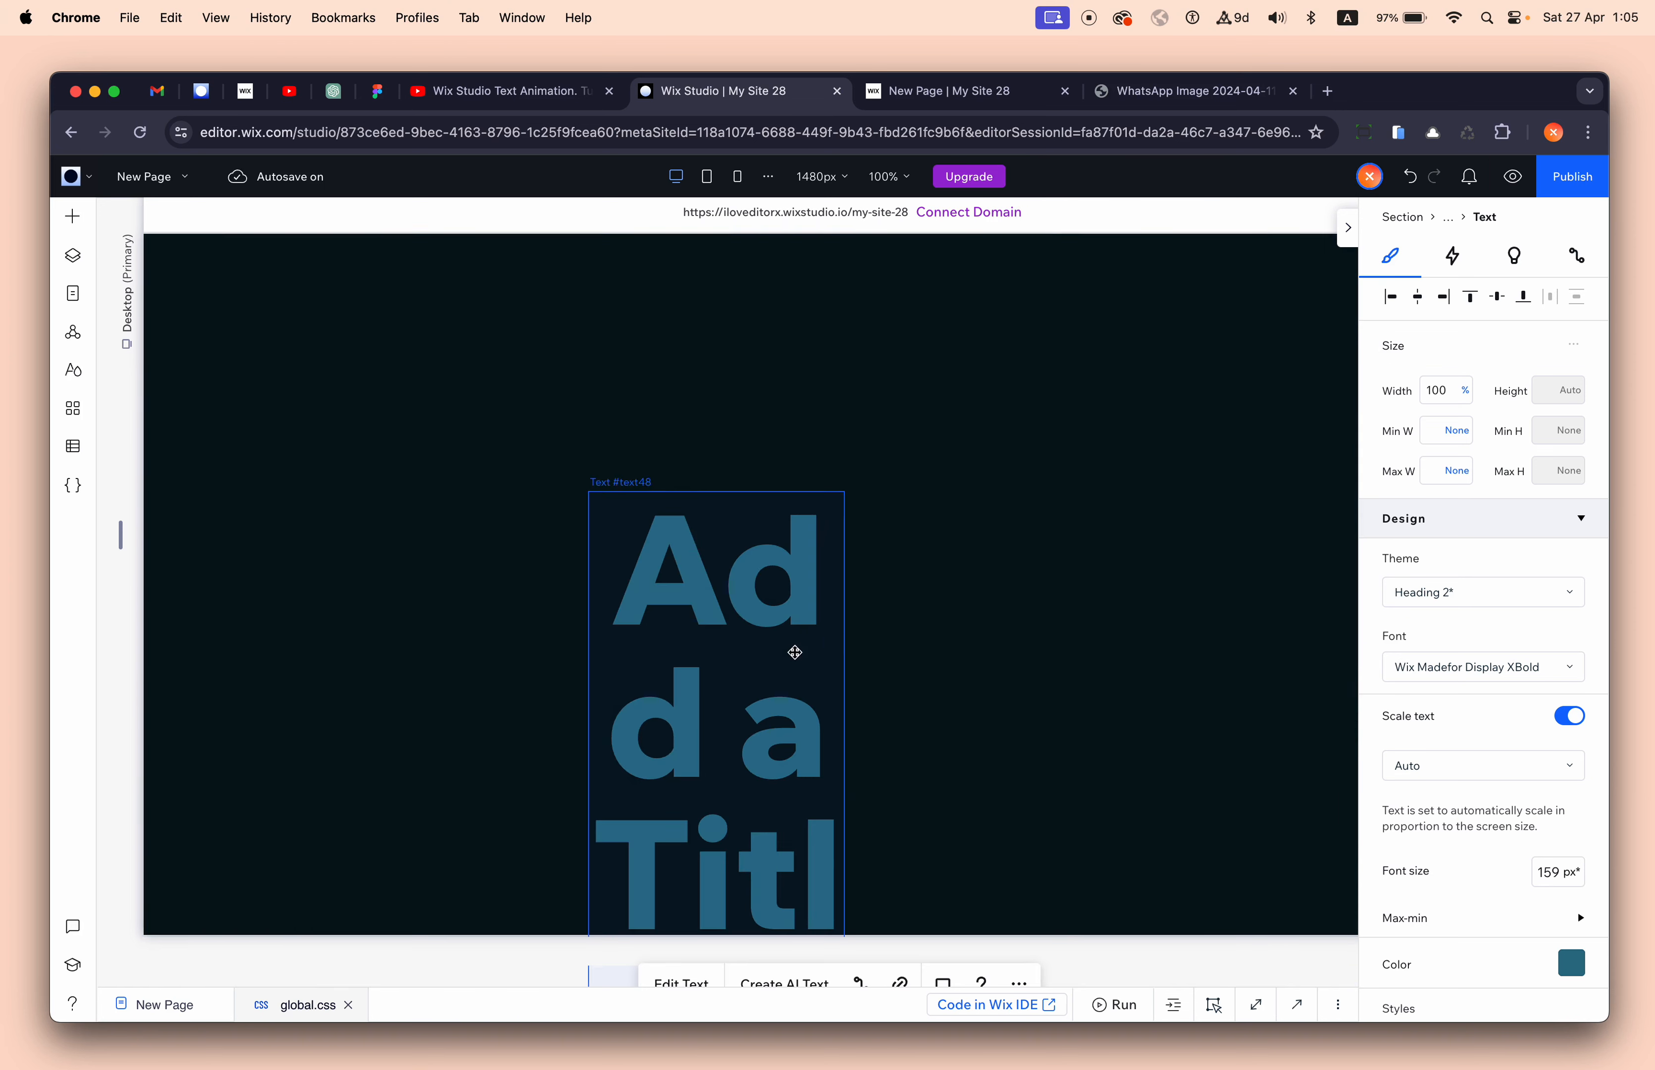
left_click_drag(853, 735, 966, 640)
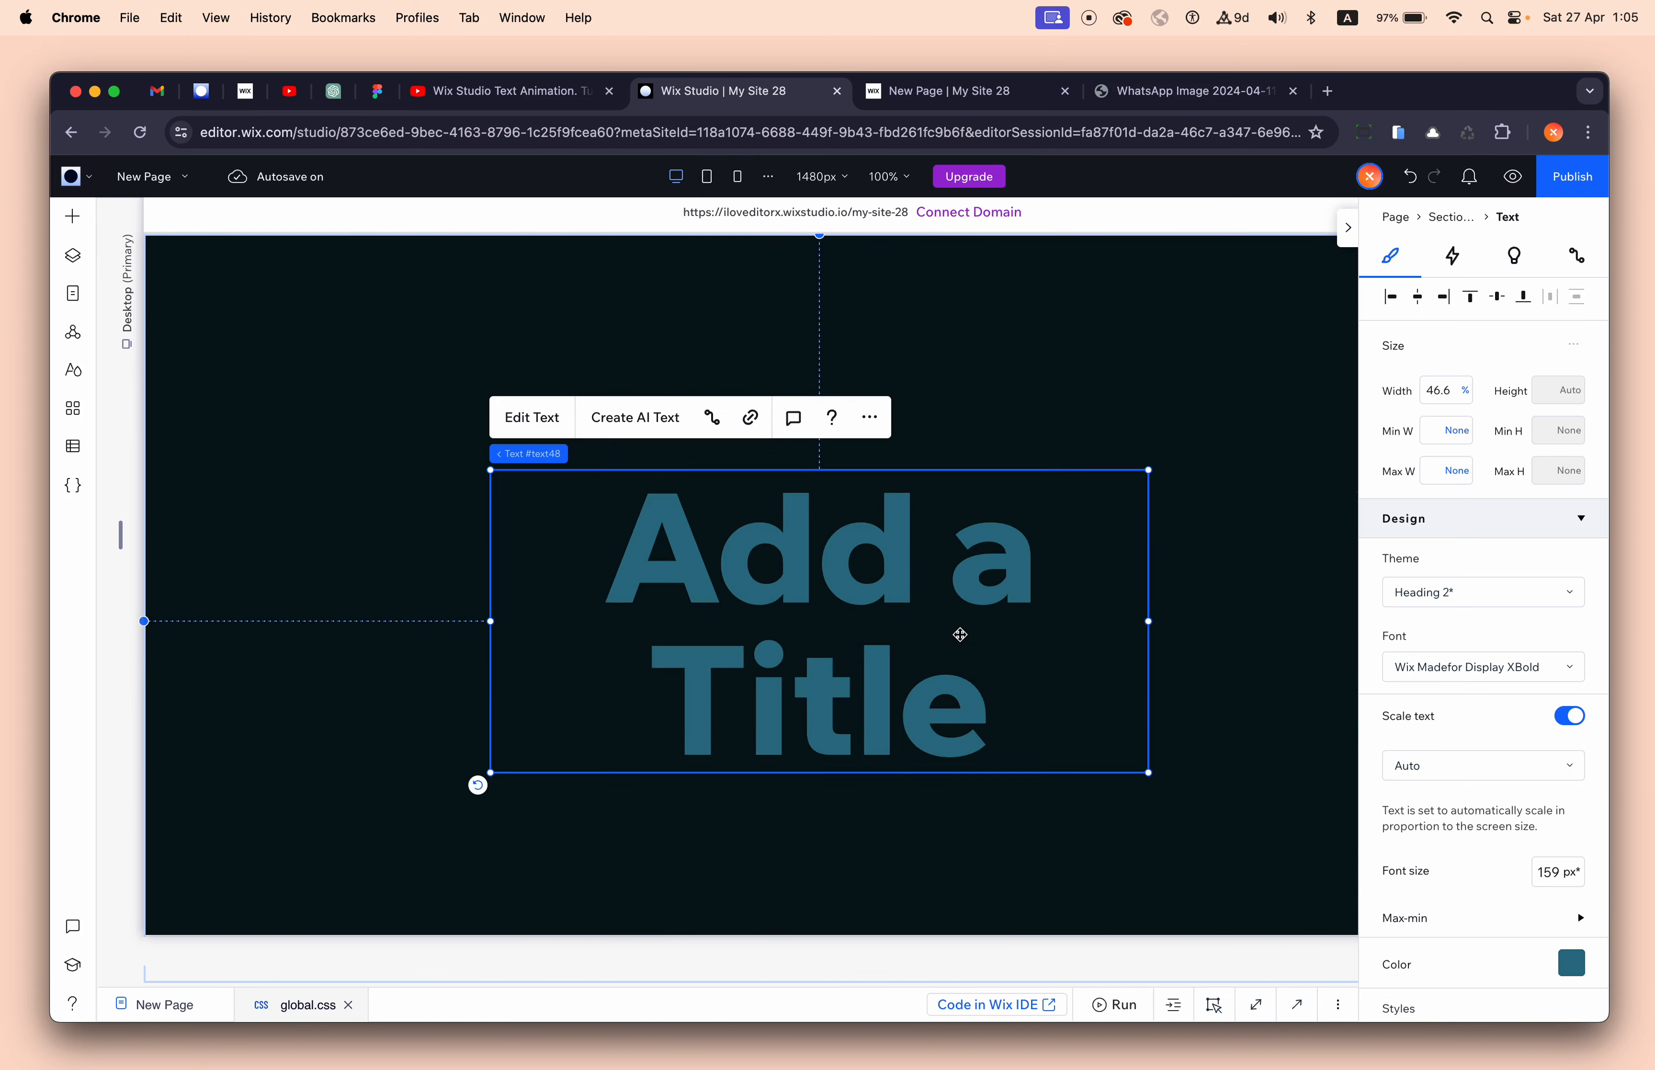
- Change the title text to '0' and narrow its box to 15.2% width
double_click(960, 635)
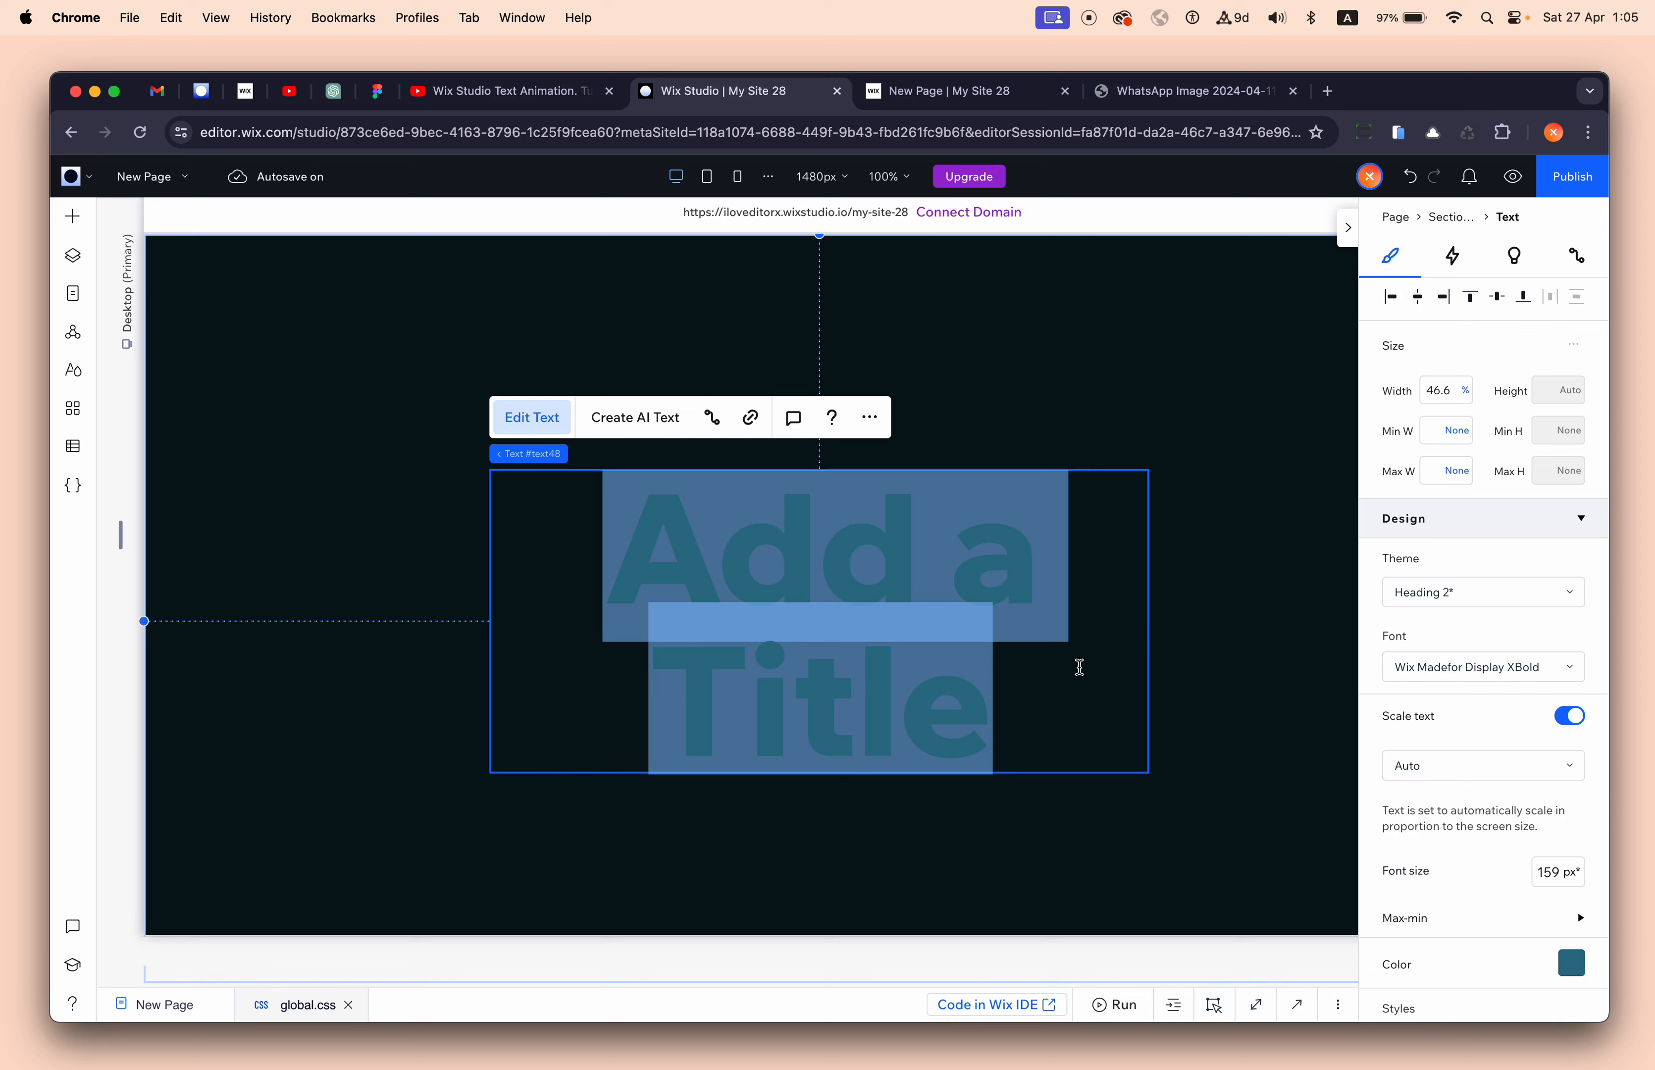
type("0")
left_click(1196, 466)
left_click(869, 569)
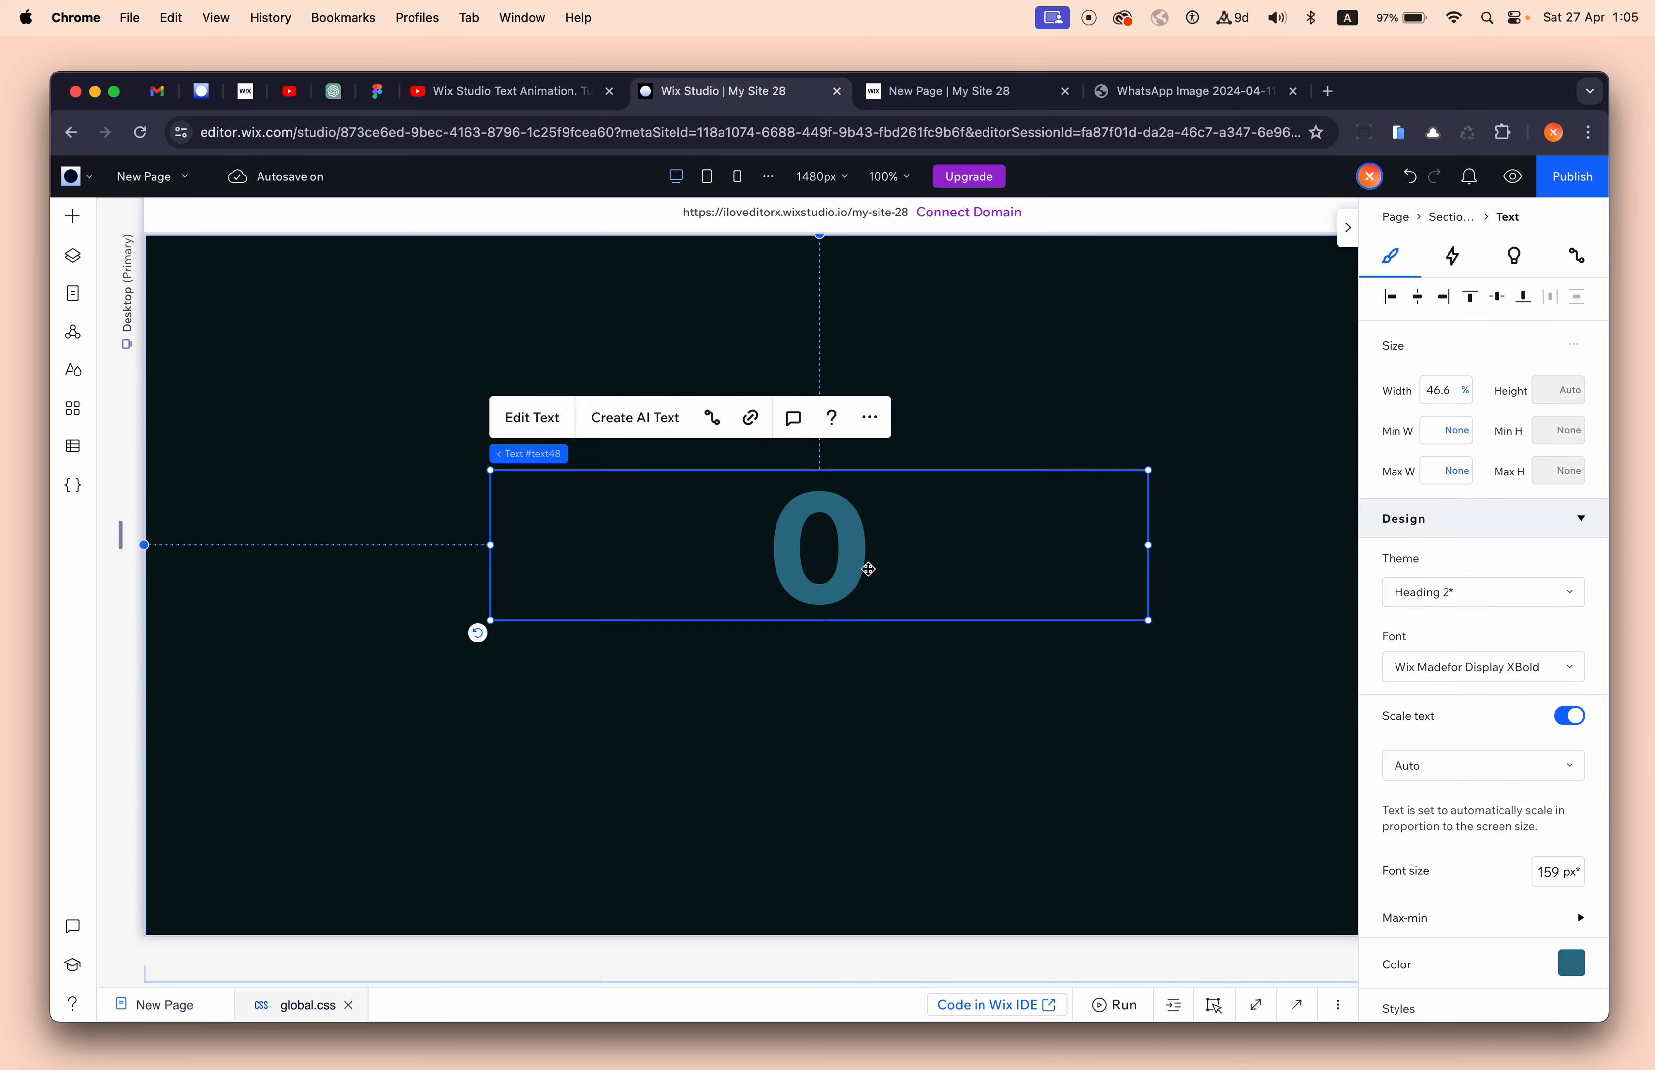
left_click_drag(490, 545, 935, 545)
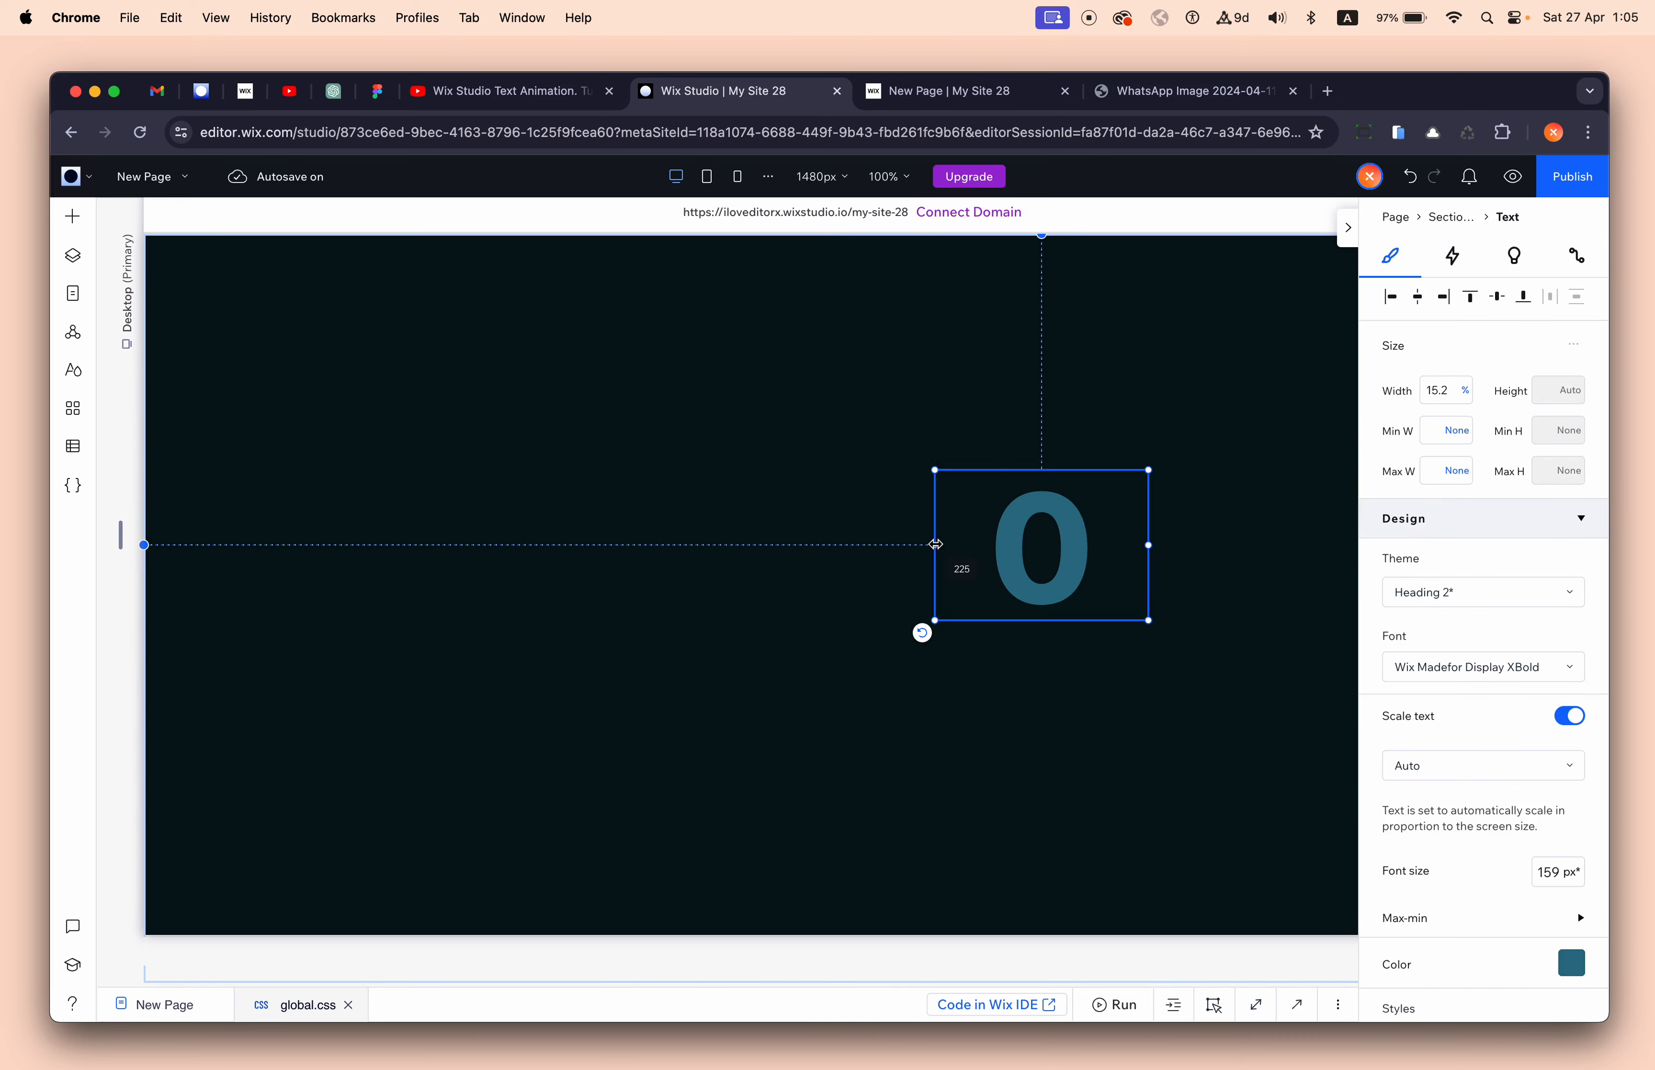
left_click(640, 493)
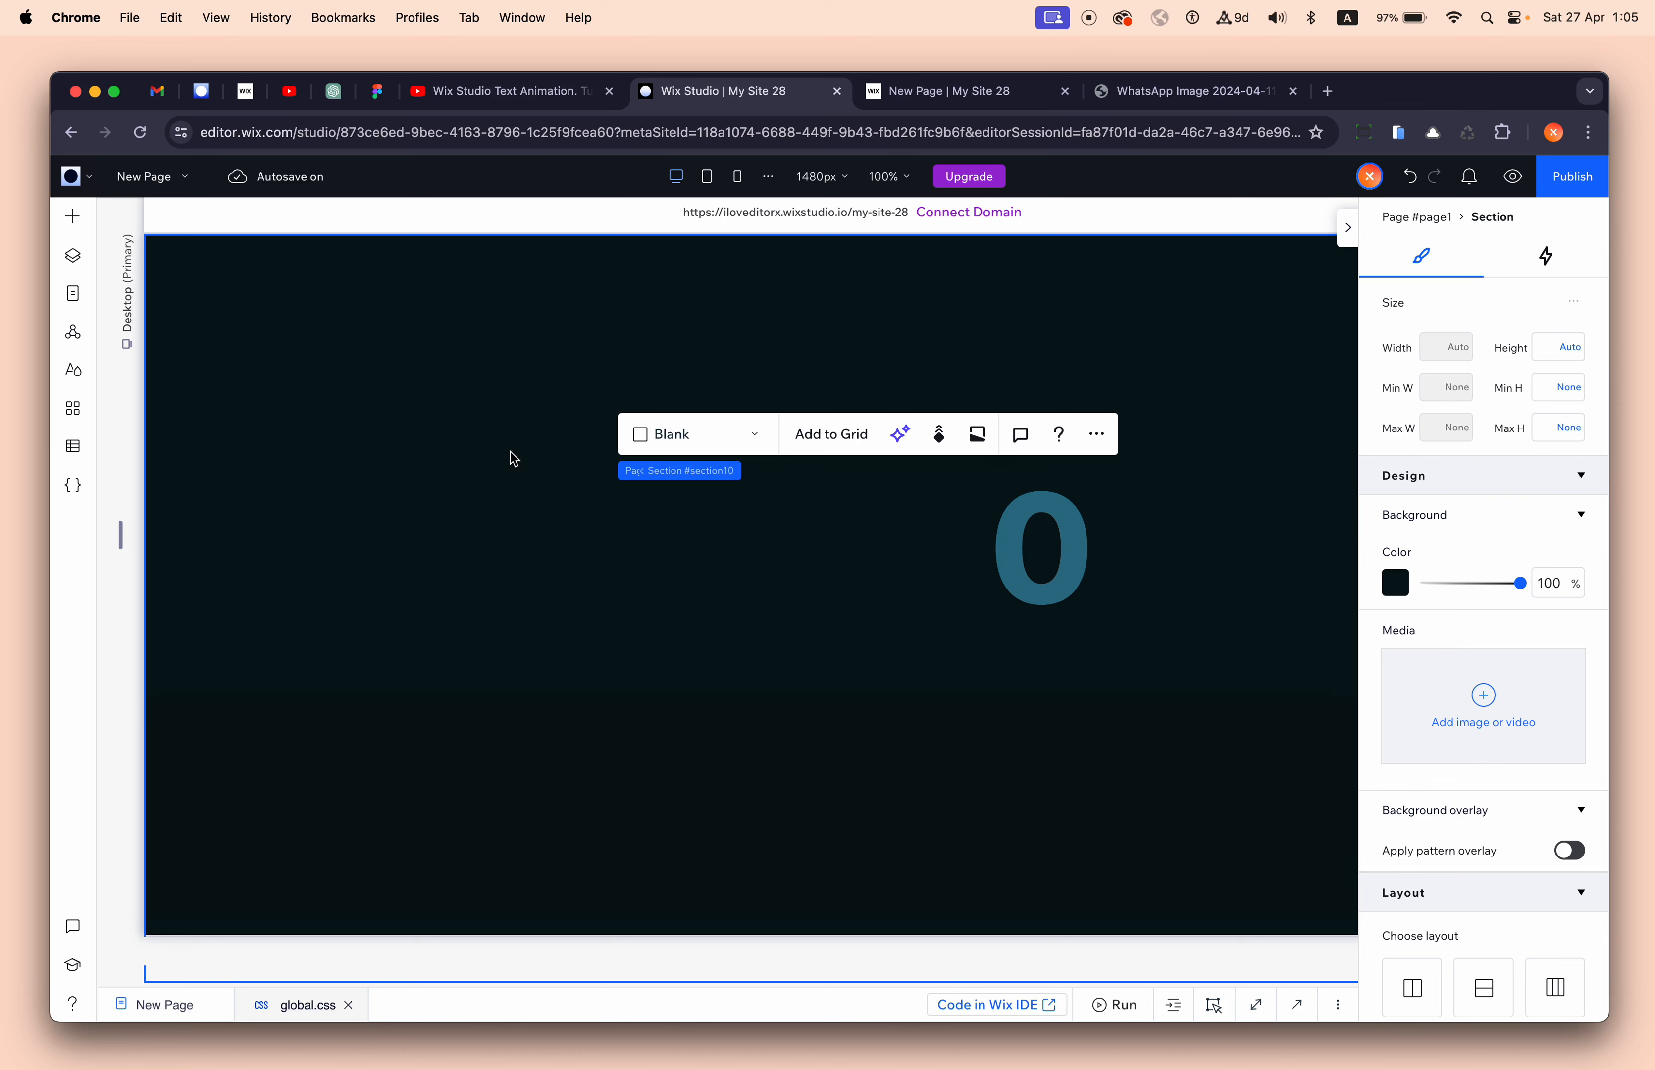
- Add a three-item repeater to the dark section and narrow it to 37.1% width
left_click(449, 414)
left_click(72, 216)
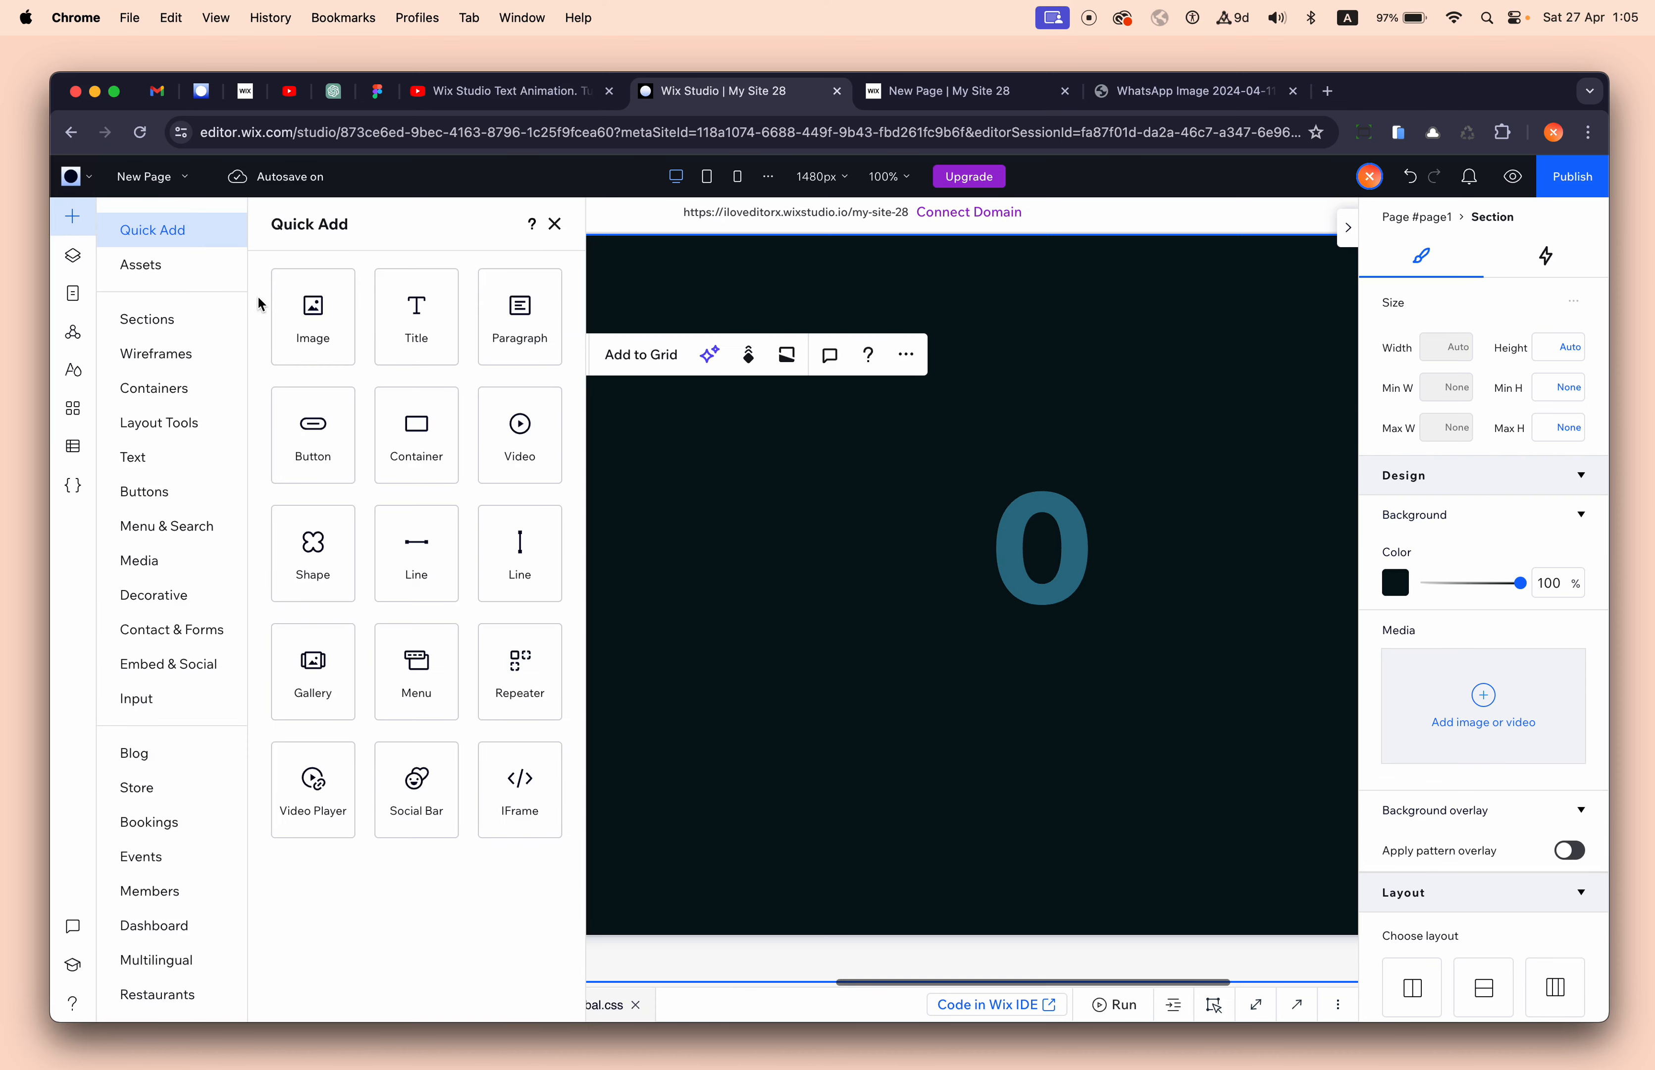
left_click_drag(525, 666, 707, 502)
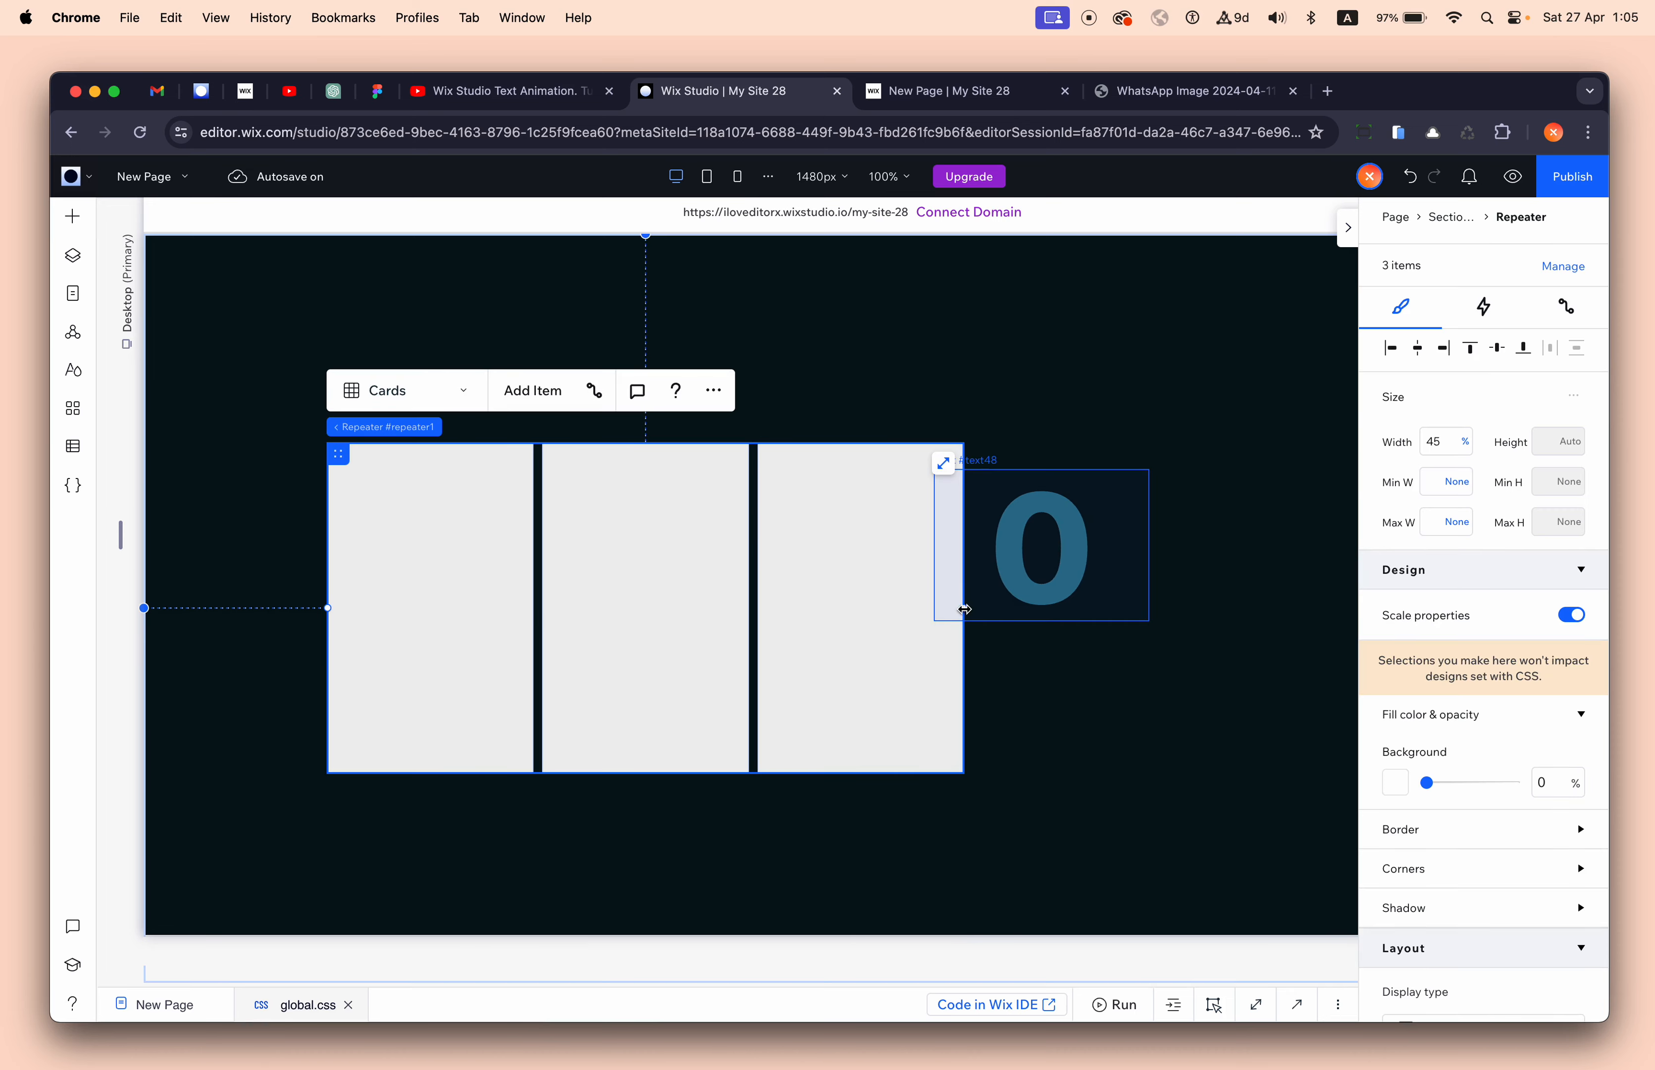
left_click_drag(964, 610, 853, 605)
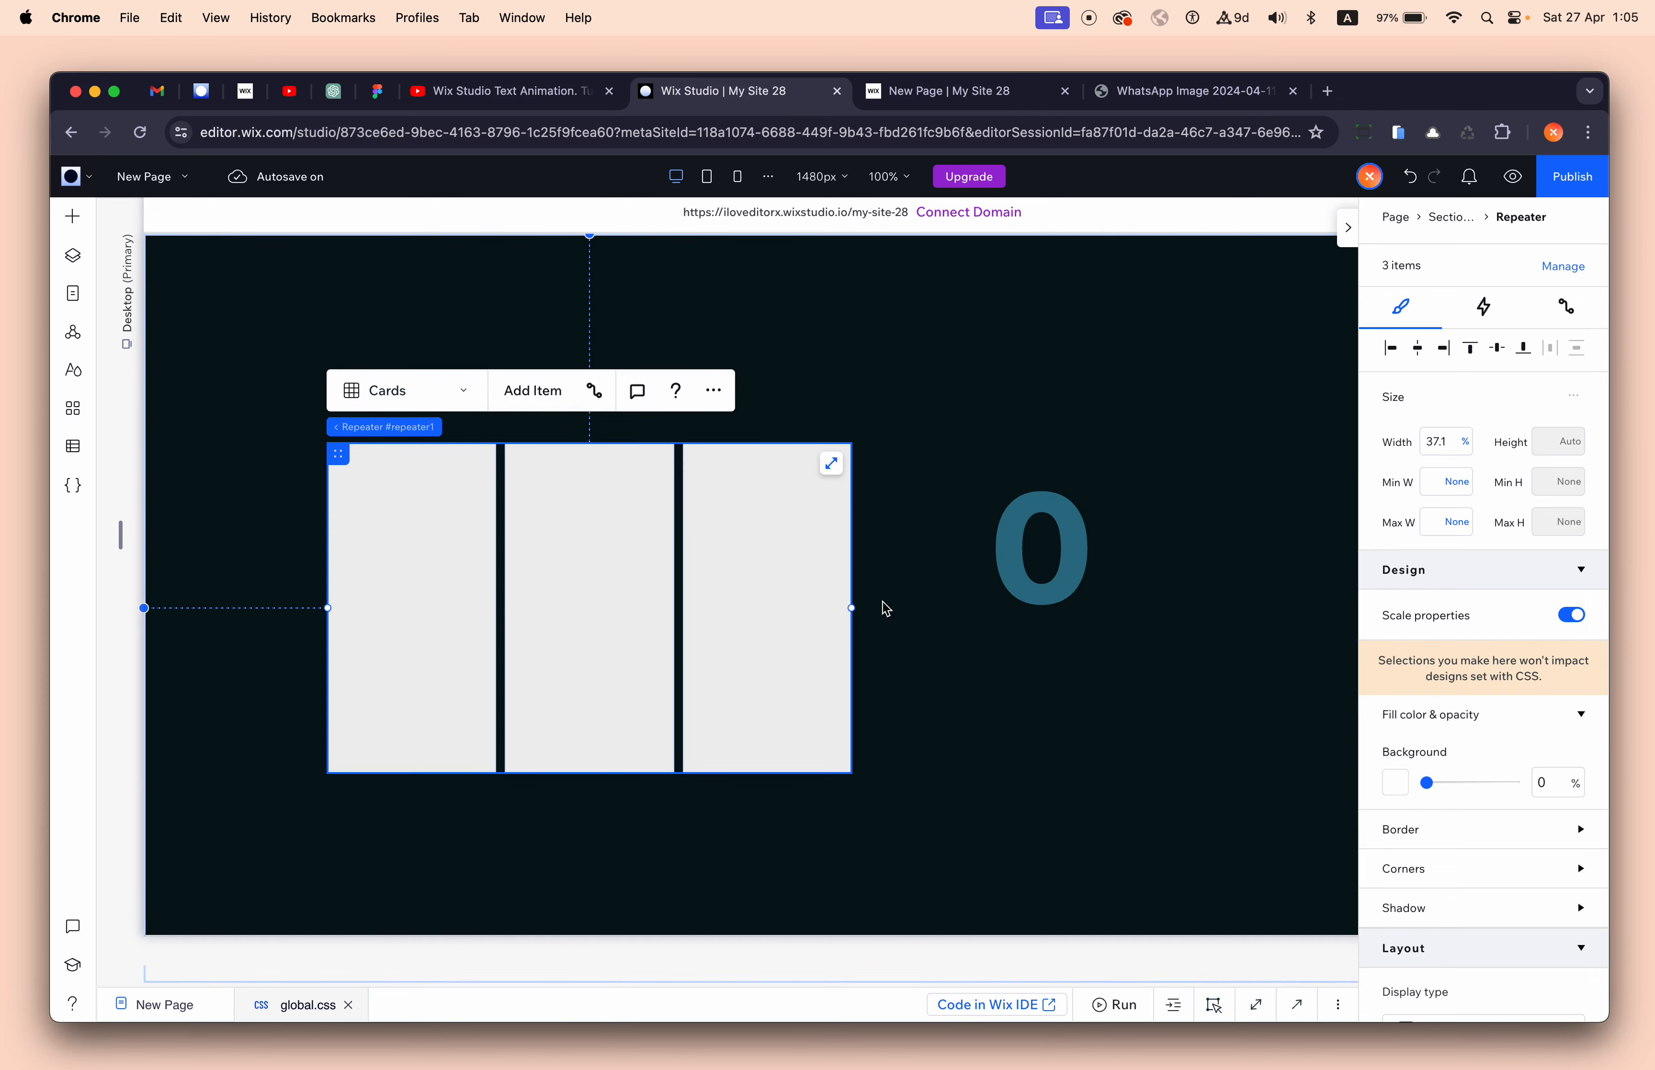
- Move the '0' text into the repeater's first card
left_click(1001, 554)
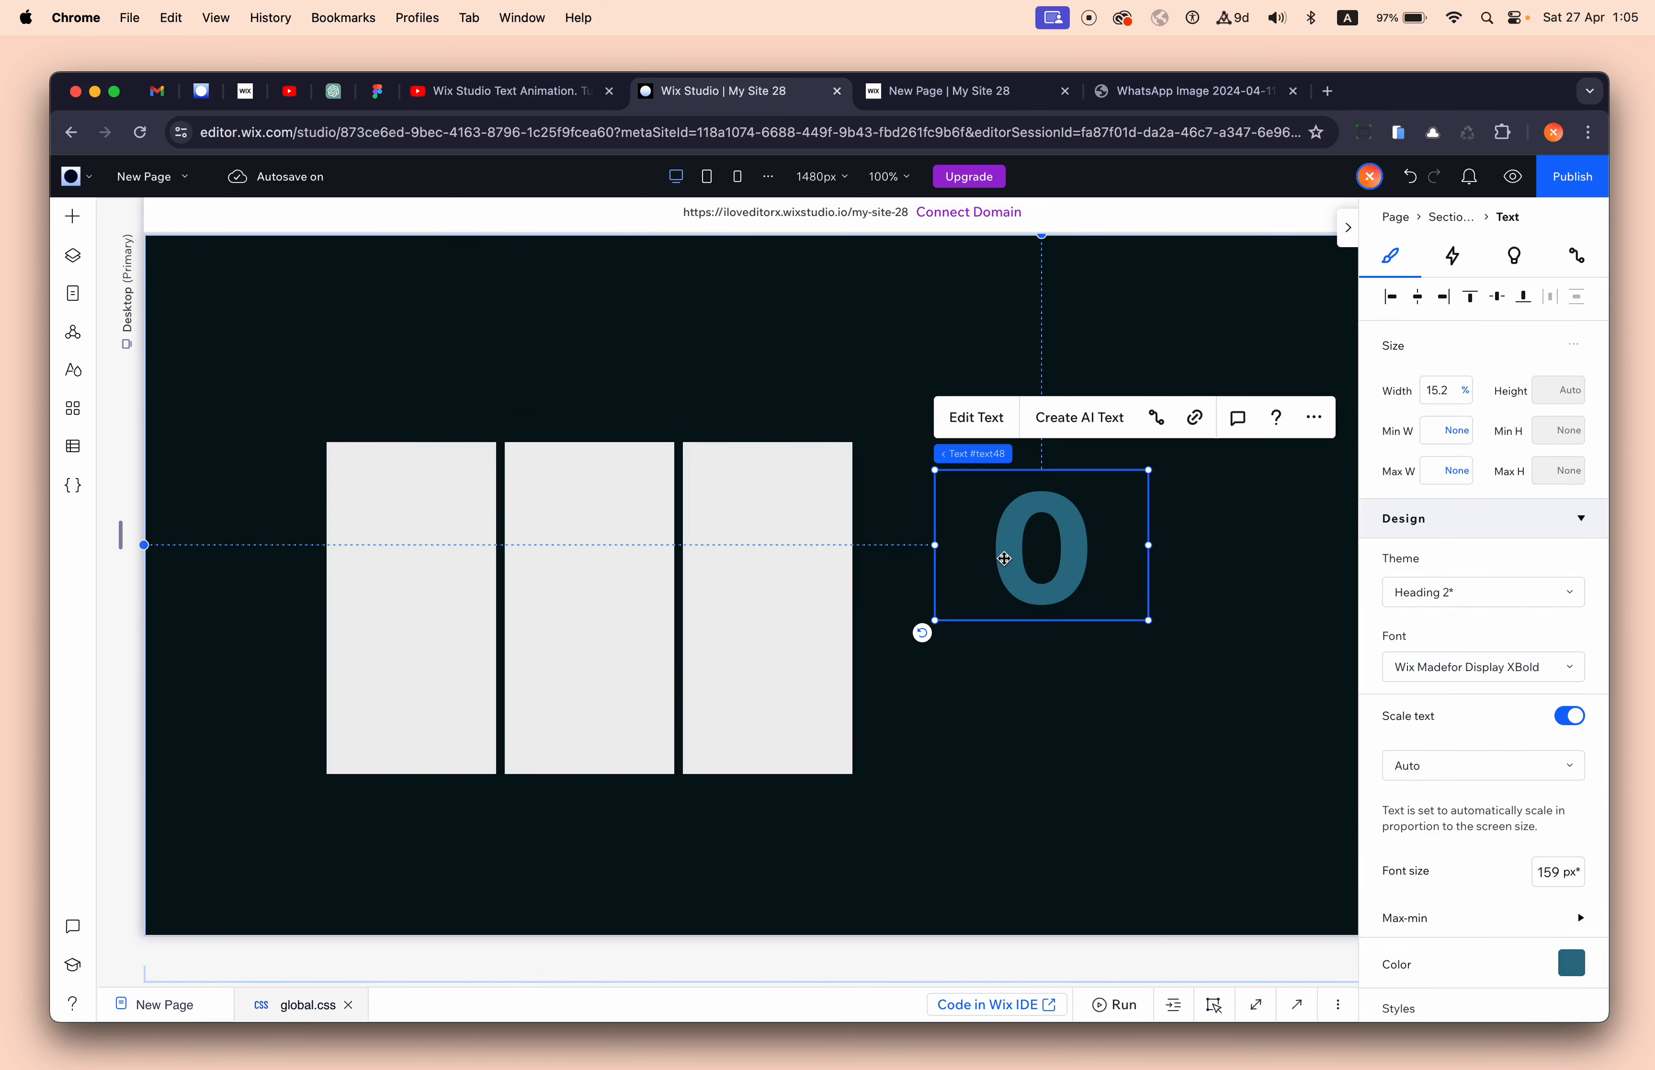
left_click(677, 532)
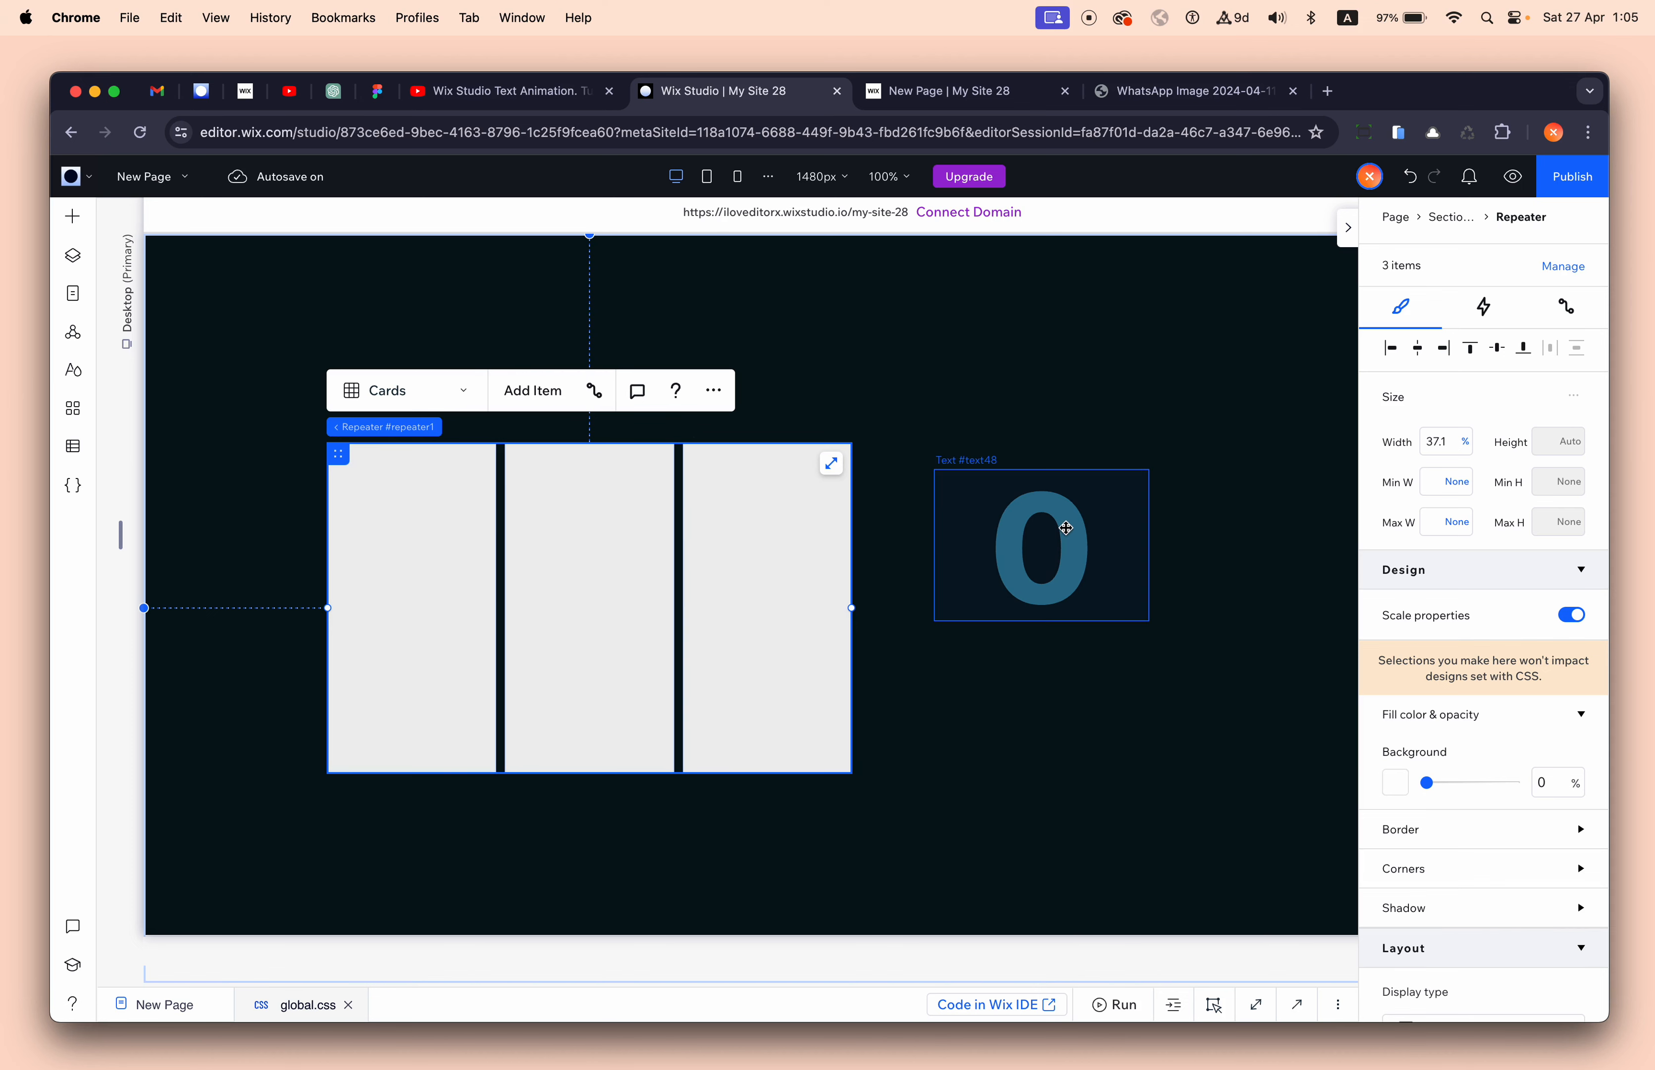
left_click(794, 524)
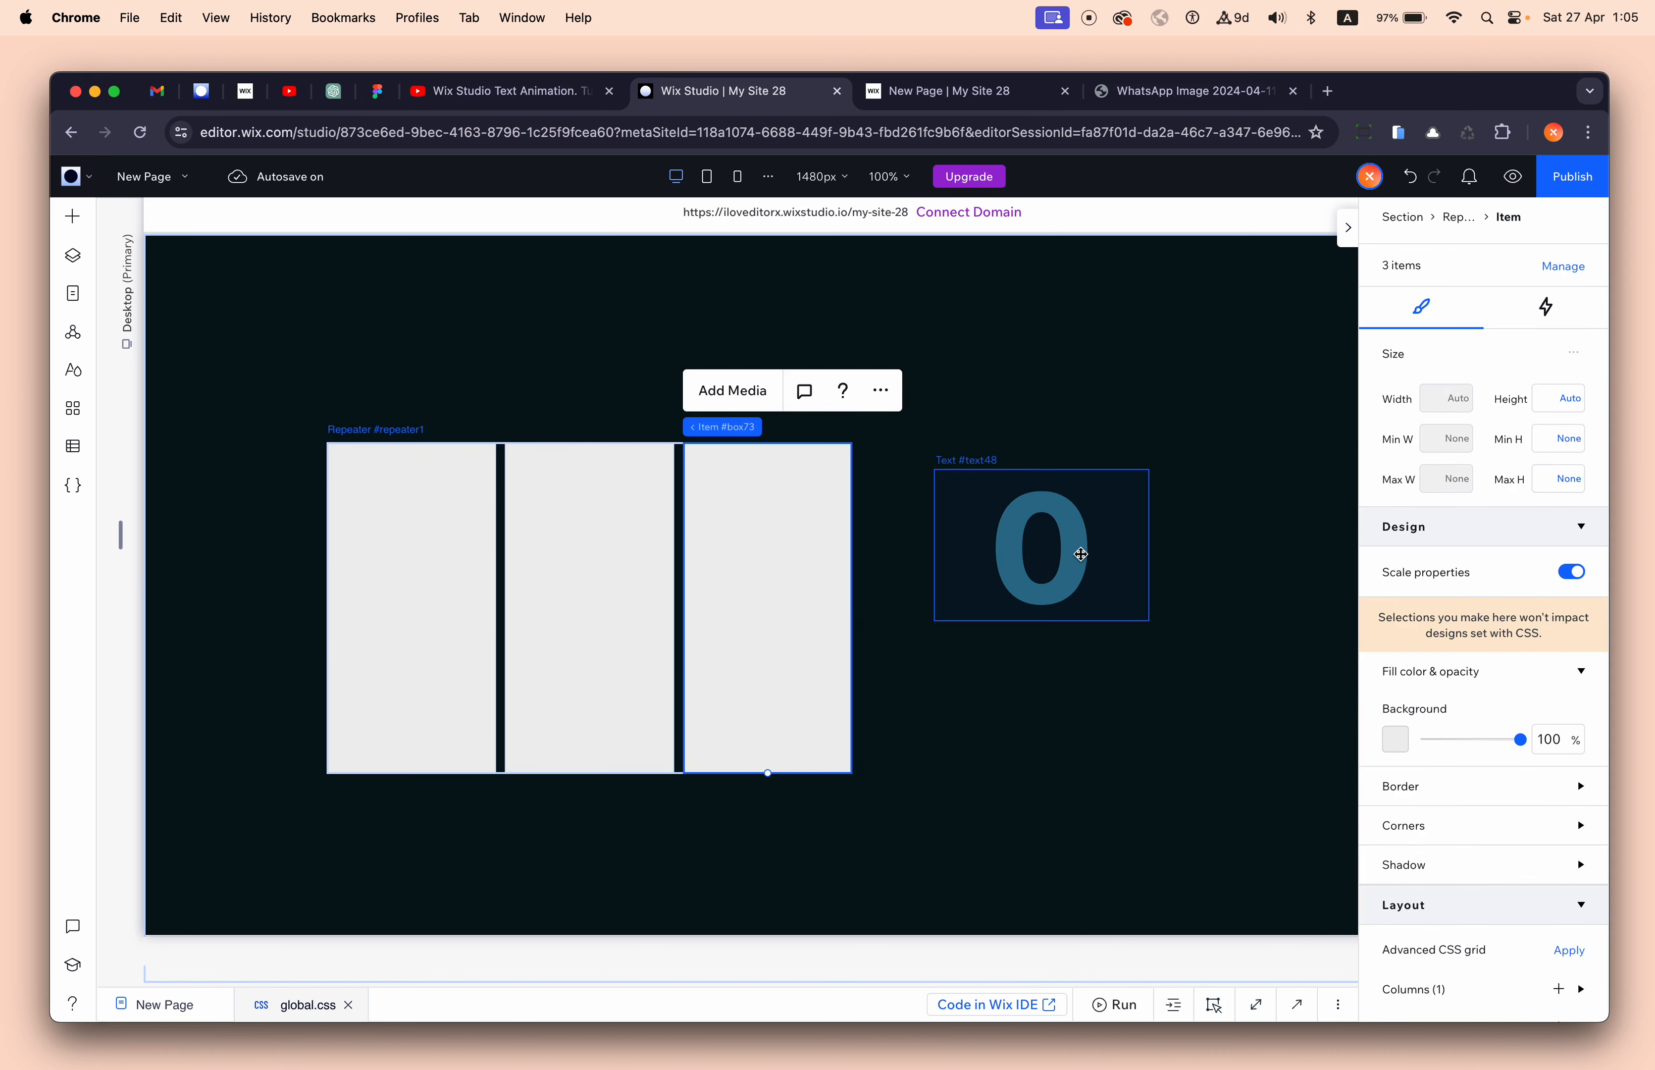
left_click_drag(1071, 554, 456, 541)
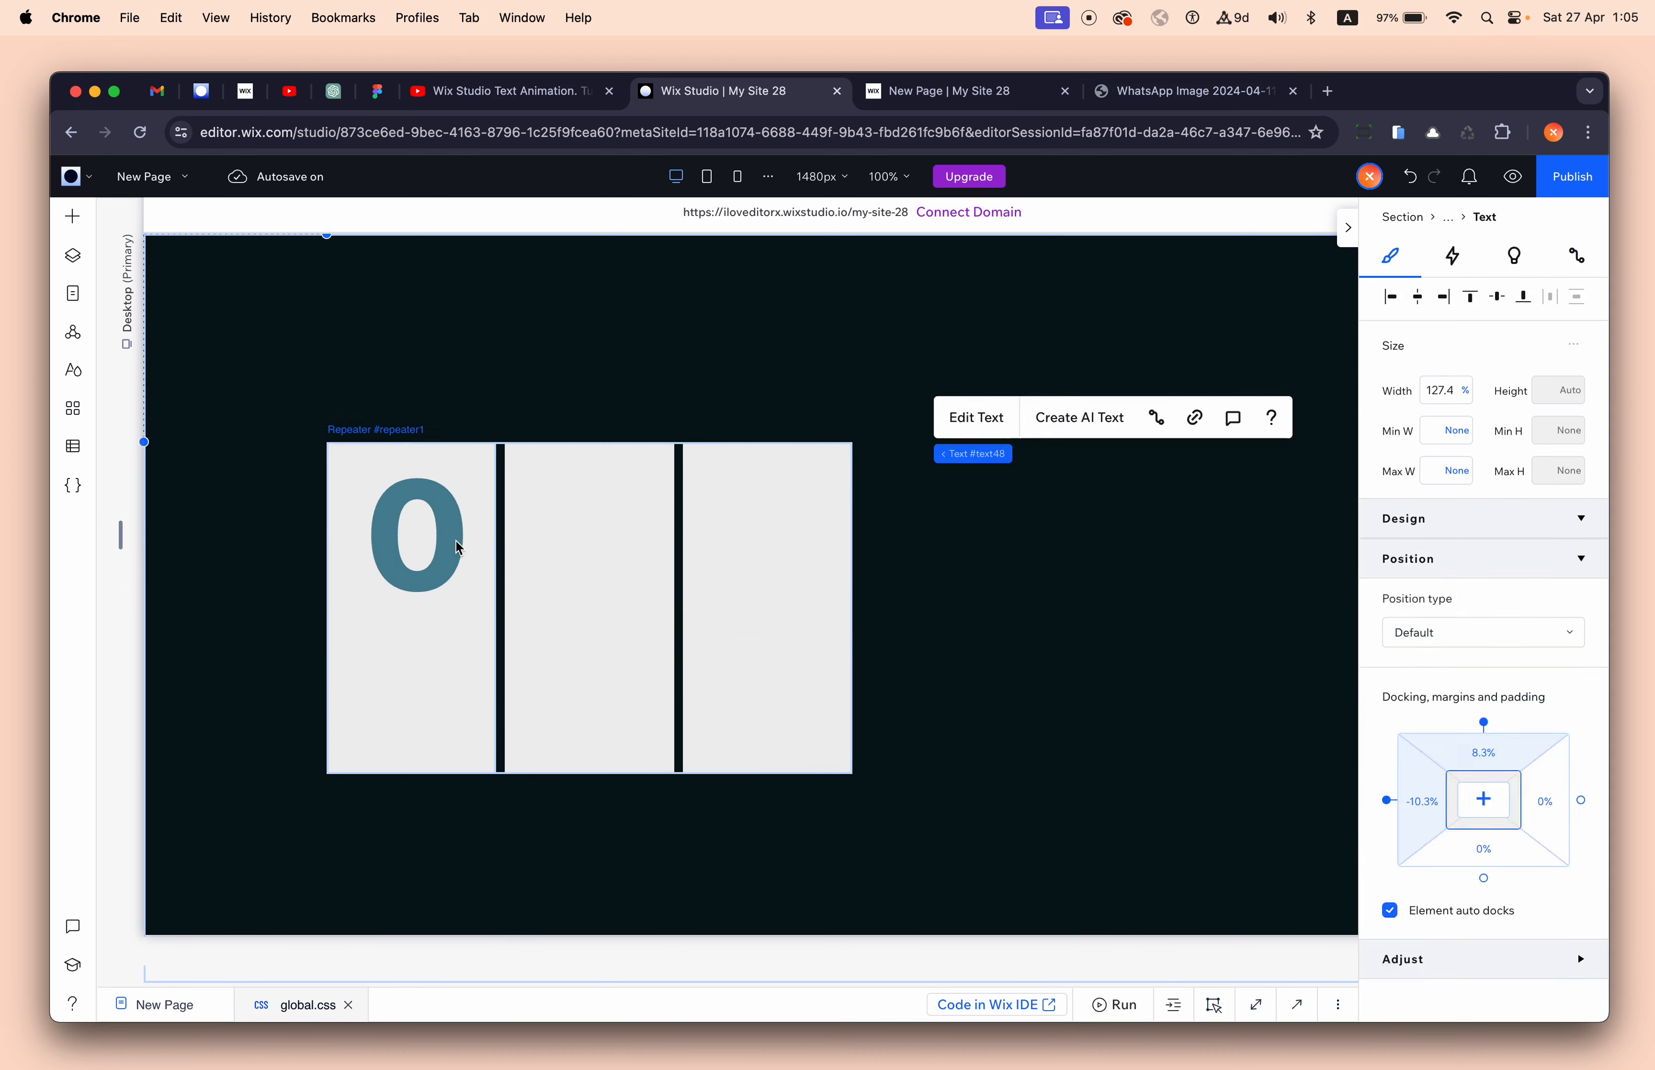
- Set the '0' text to 100% width, centred horizontally and aligned to the top of its card
left_click(1435, 389)
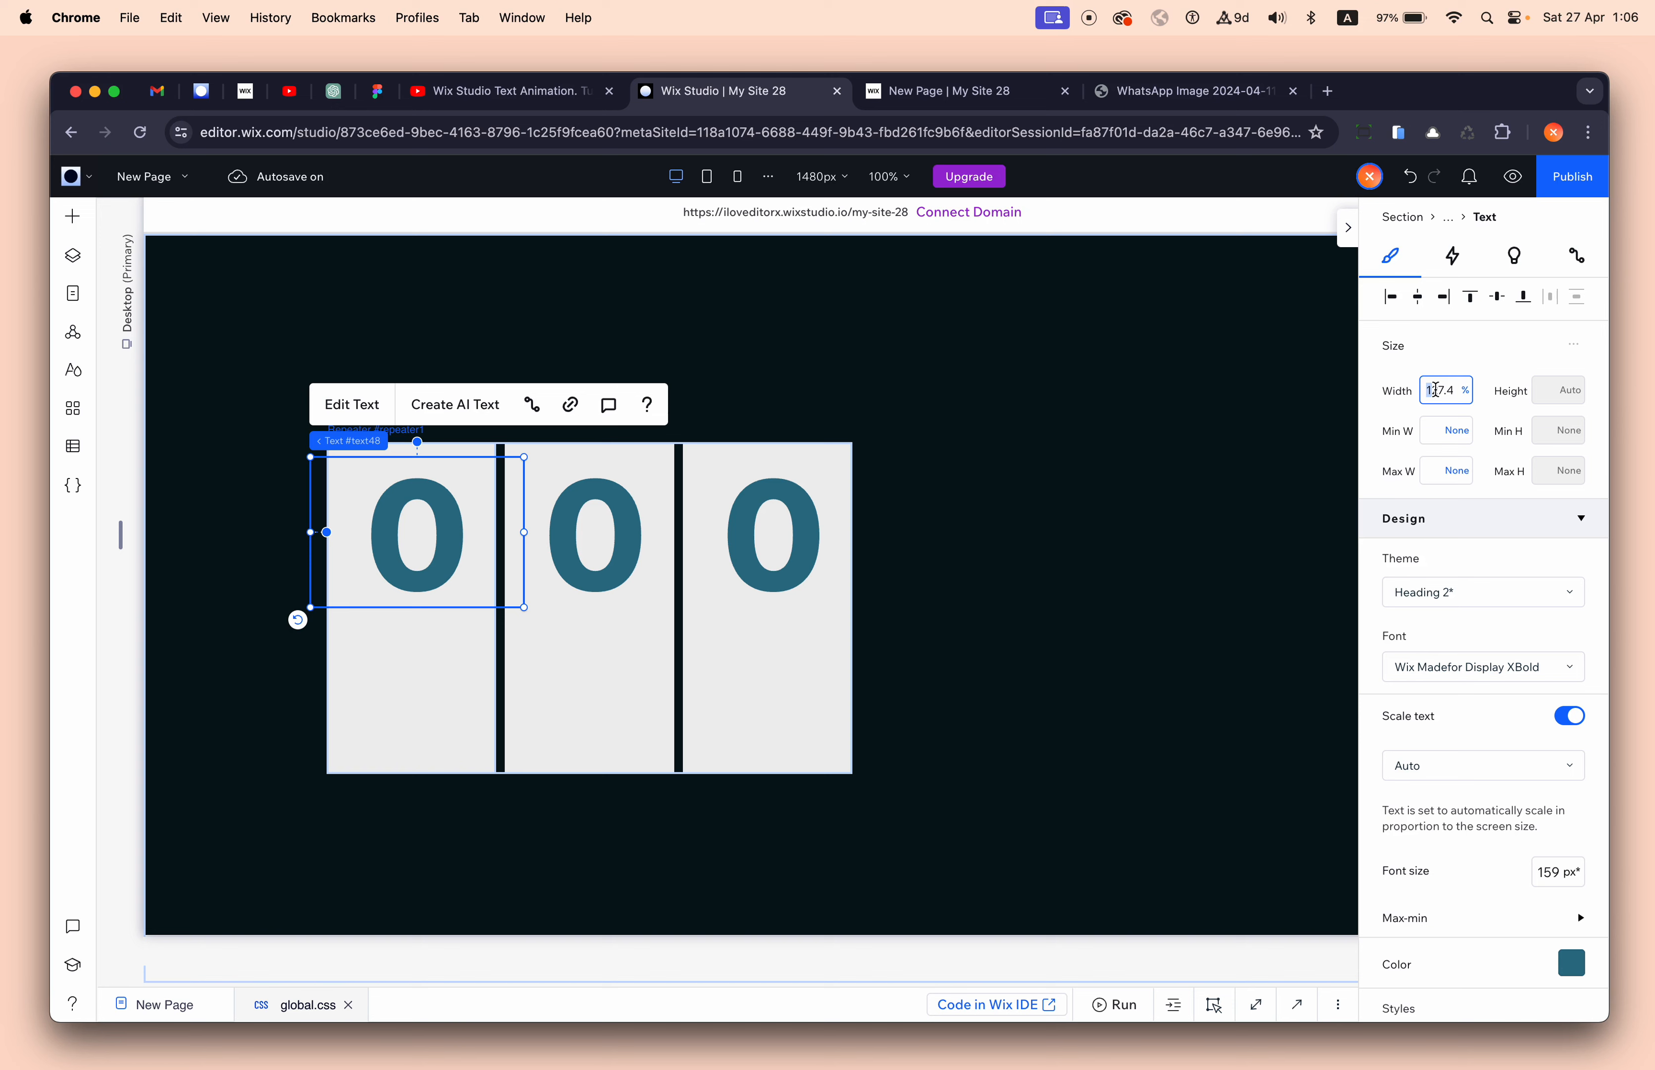
double_click(1434, 390)
type("100")
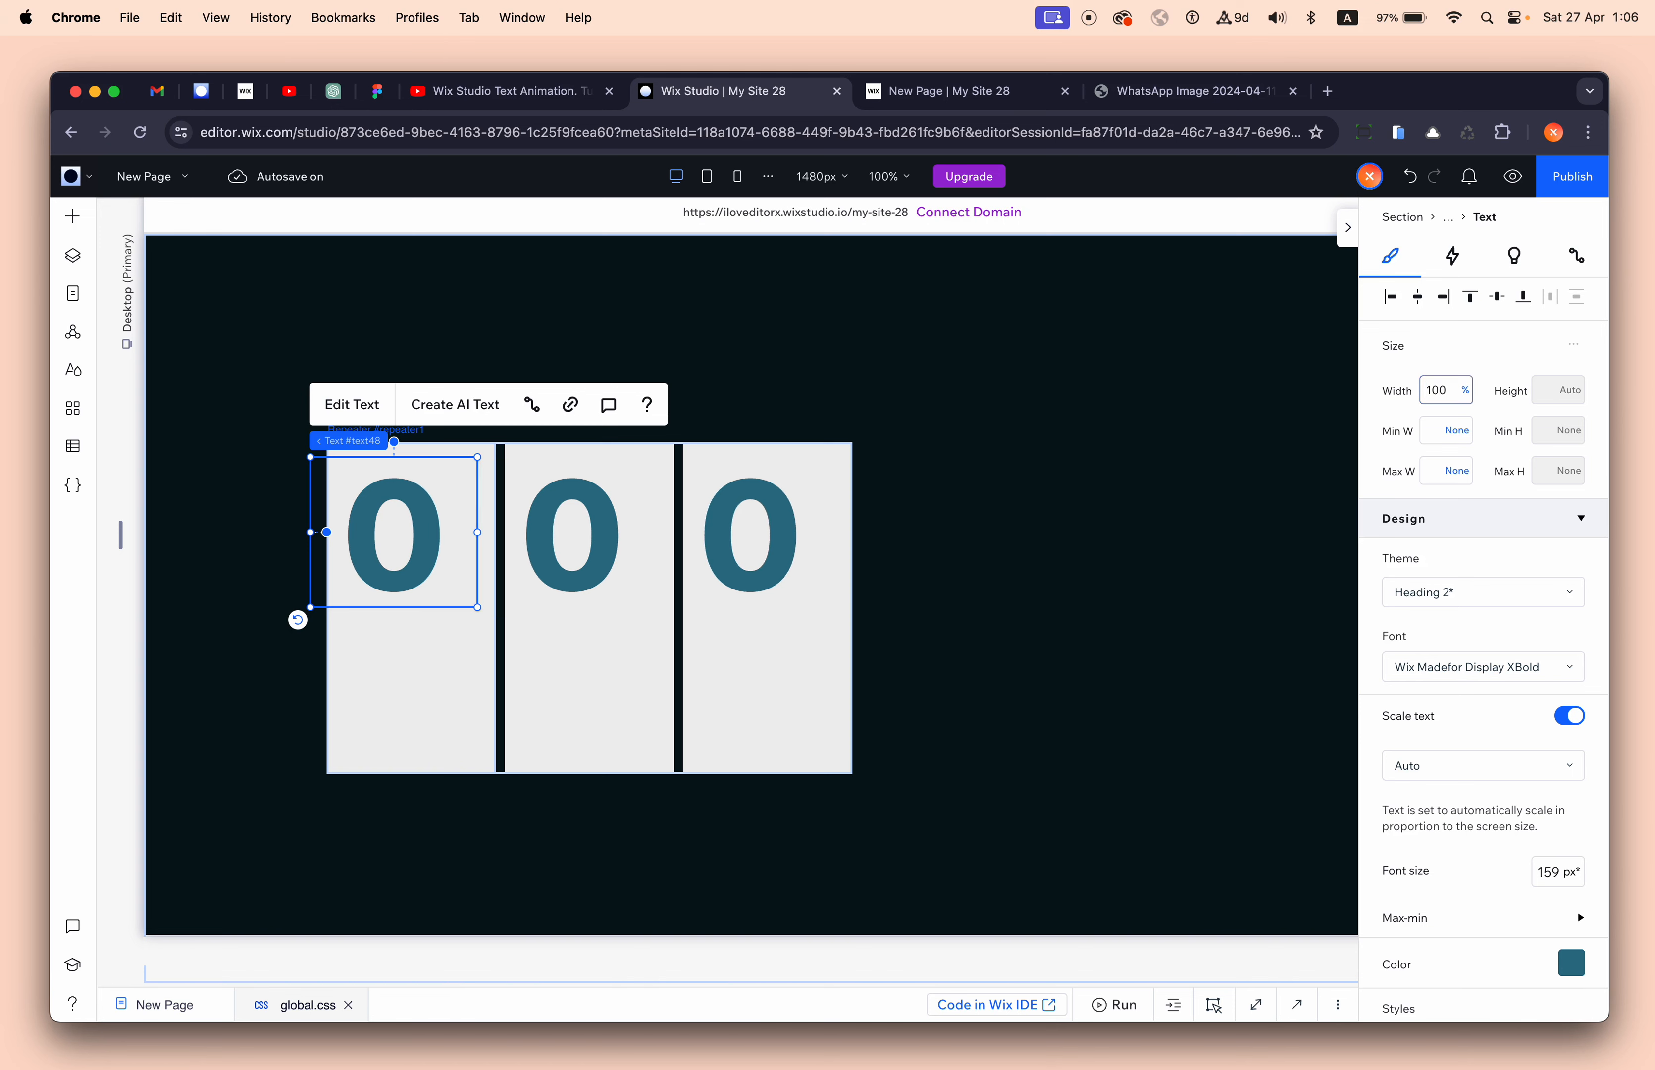
key("Return")
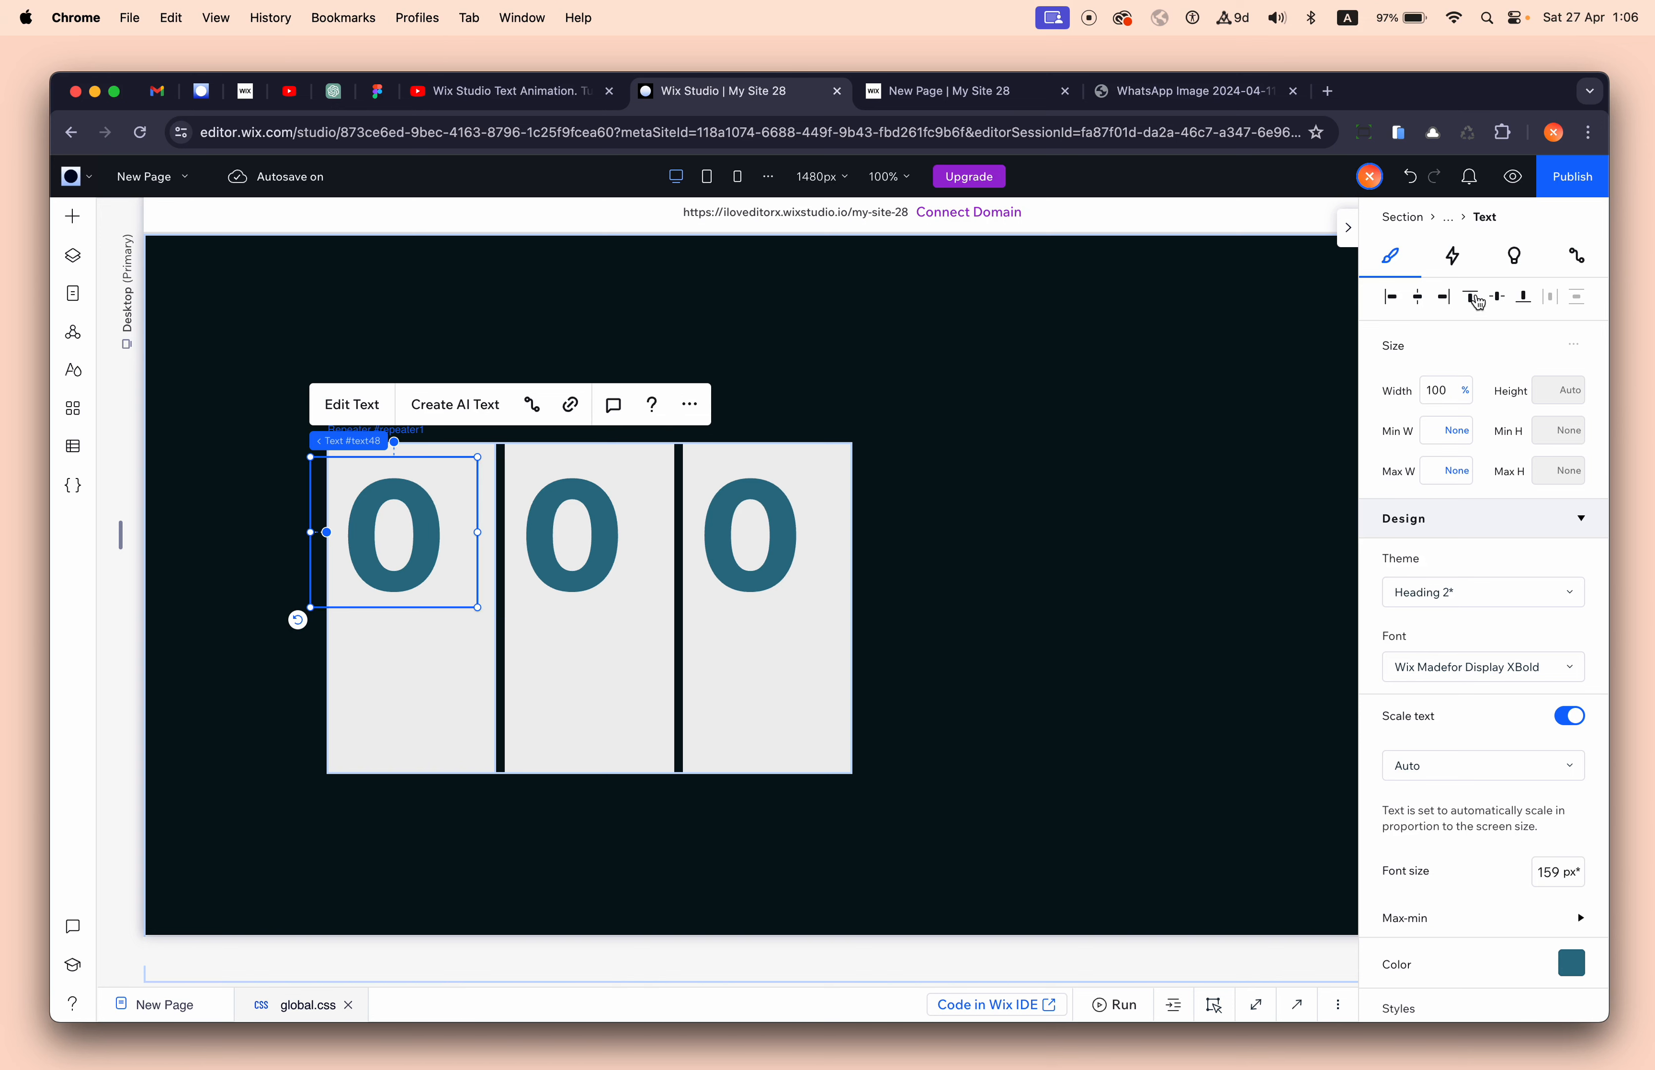
left_click(759, 525)
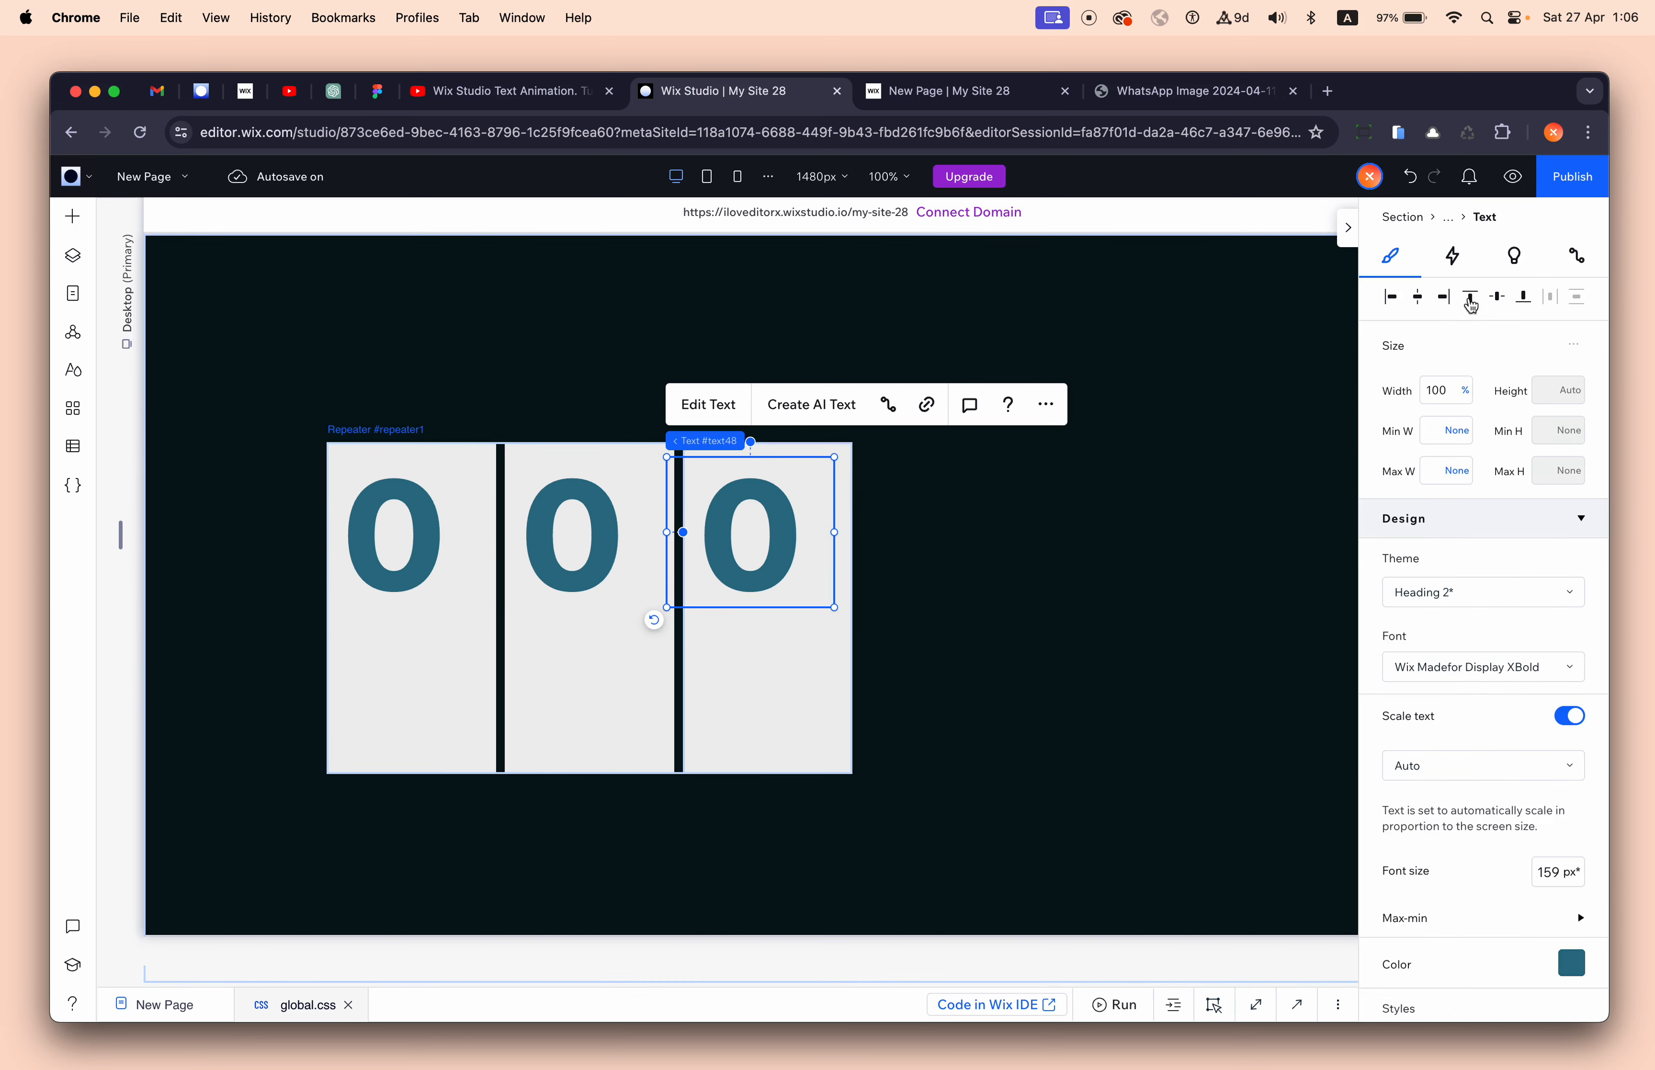
left_click(1419, 297)
left_click(1472, 298)
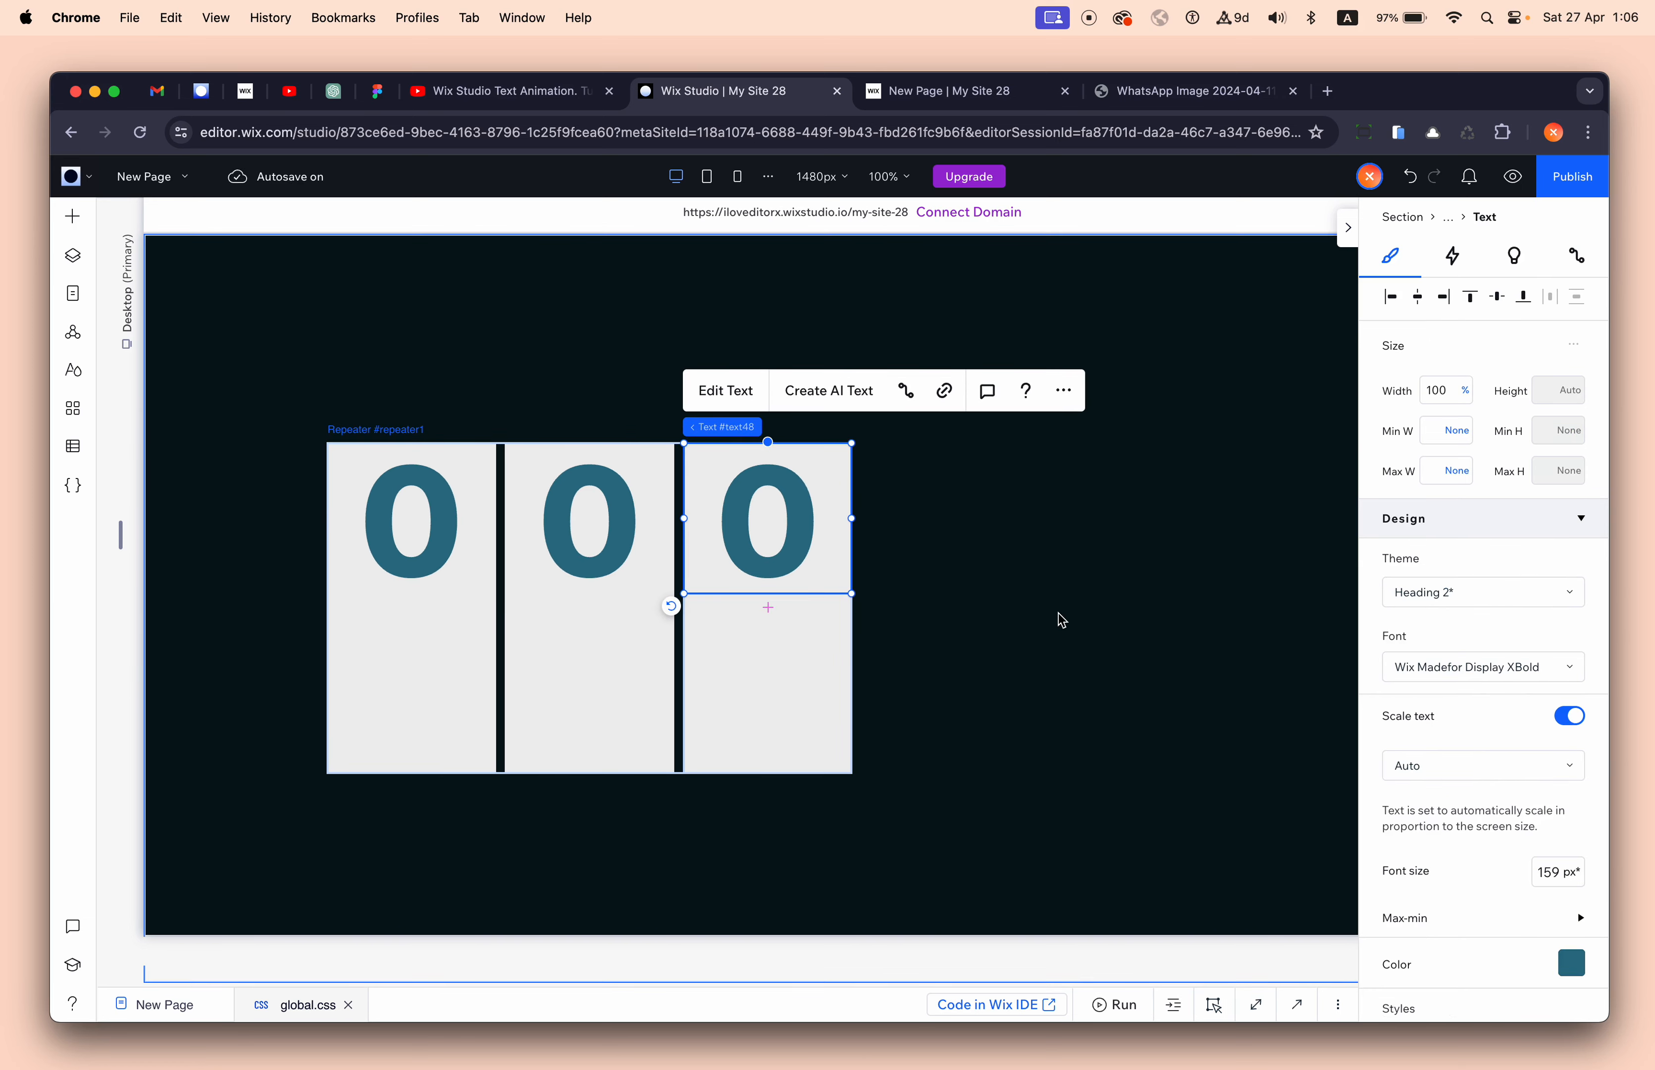
left_click(761, 695)
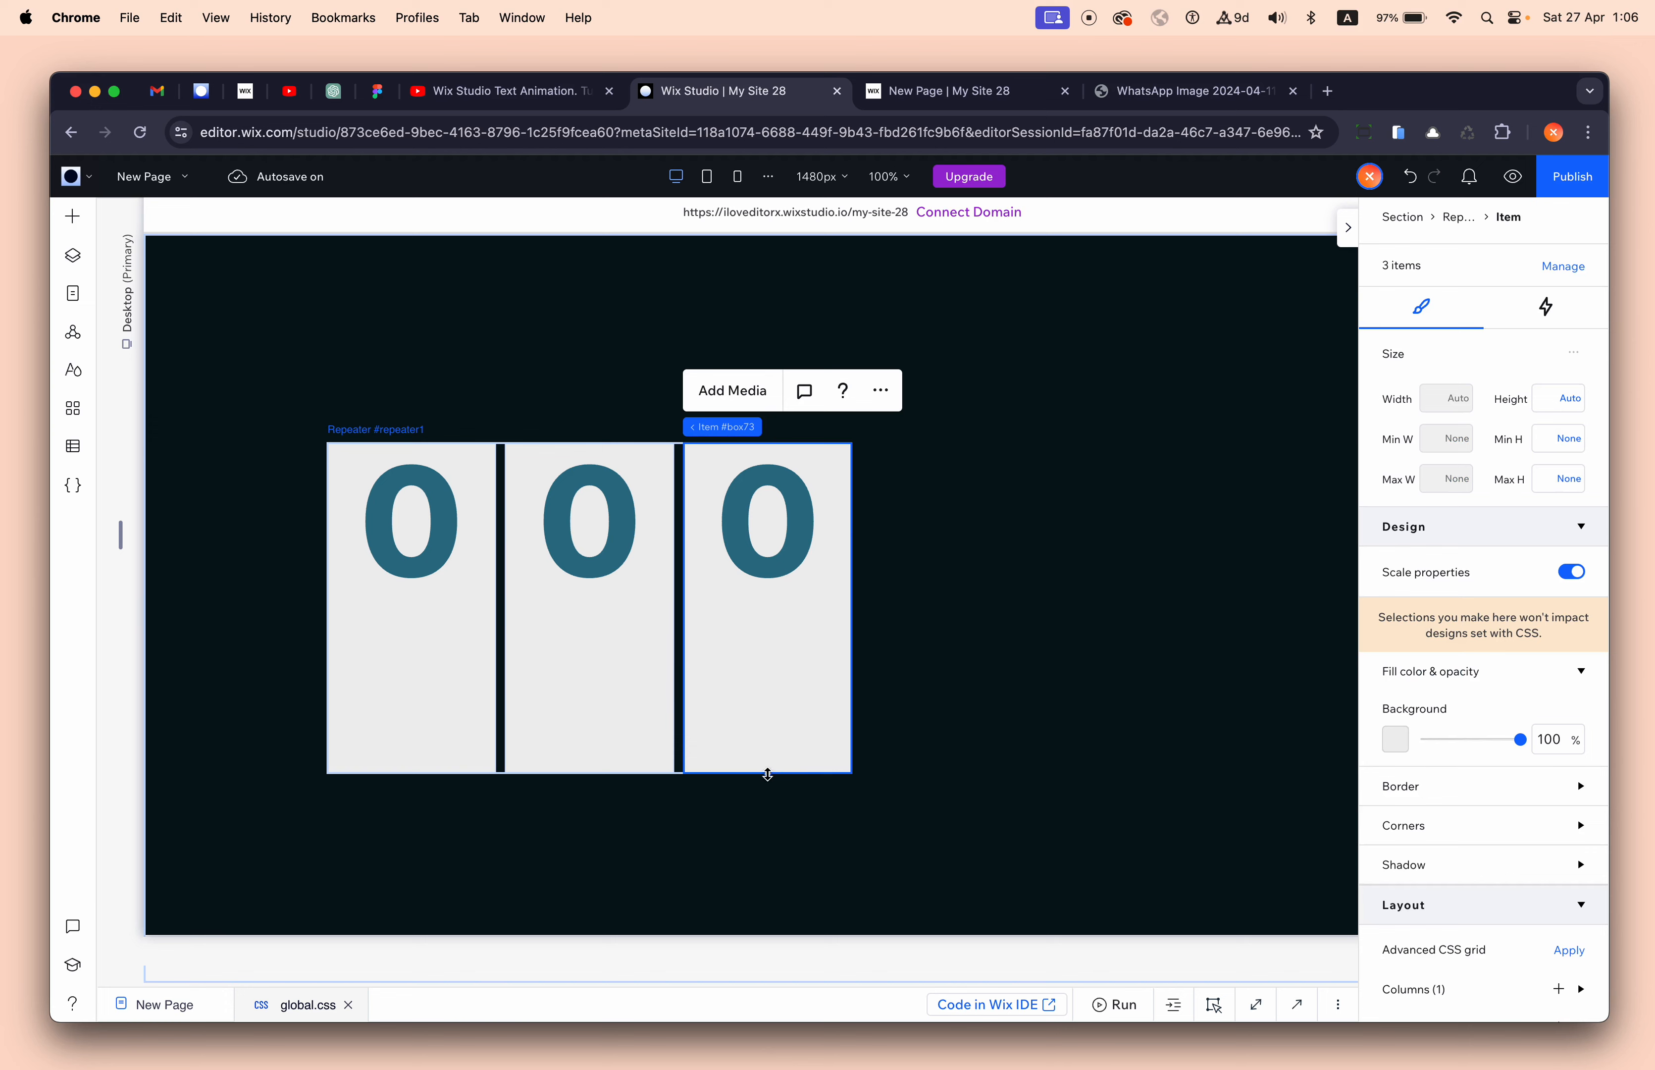
- Shorten the cards to fit the digit and move the repeater toward the section centre
left_click_drag(767, 774, 772, 355)
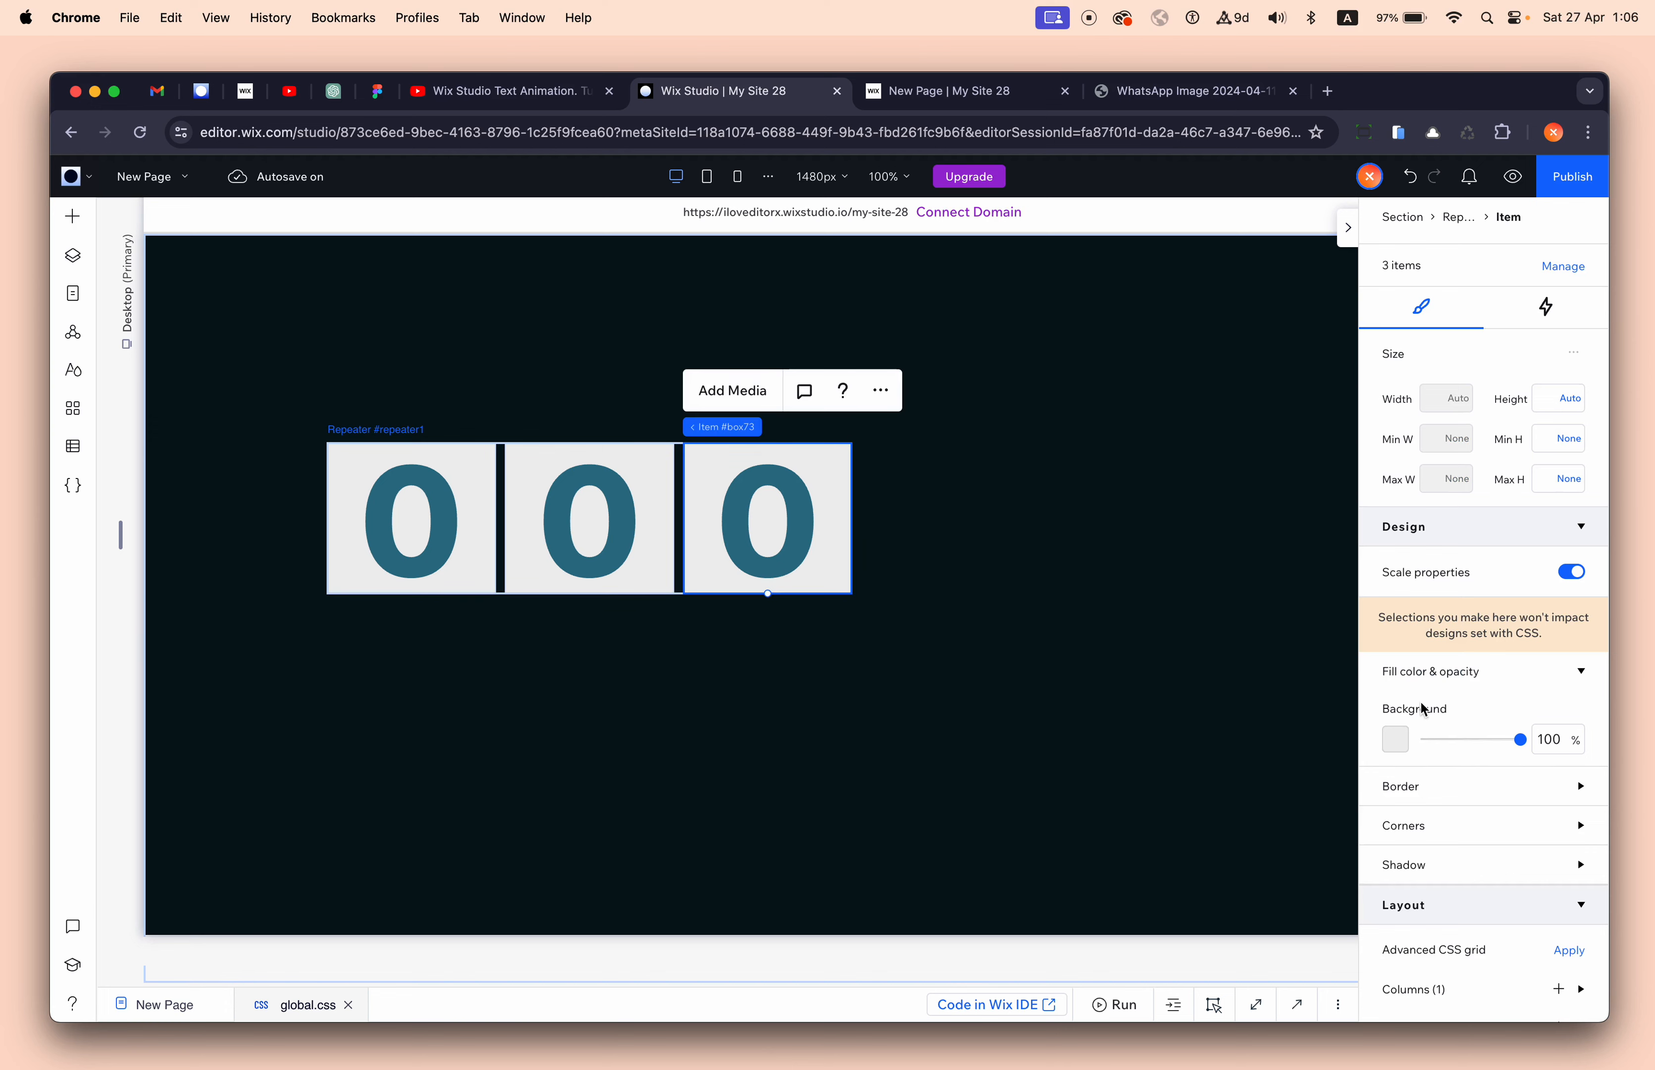
mouse_move(755, 428)
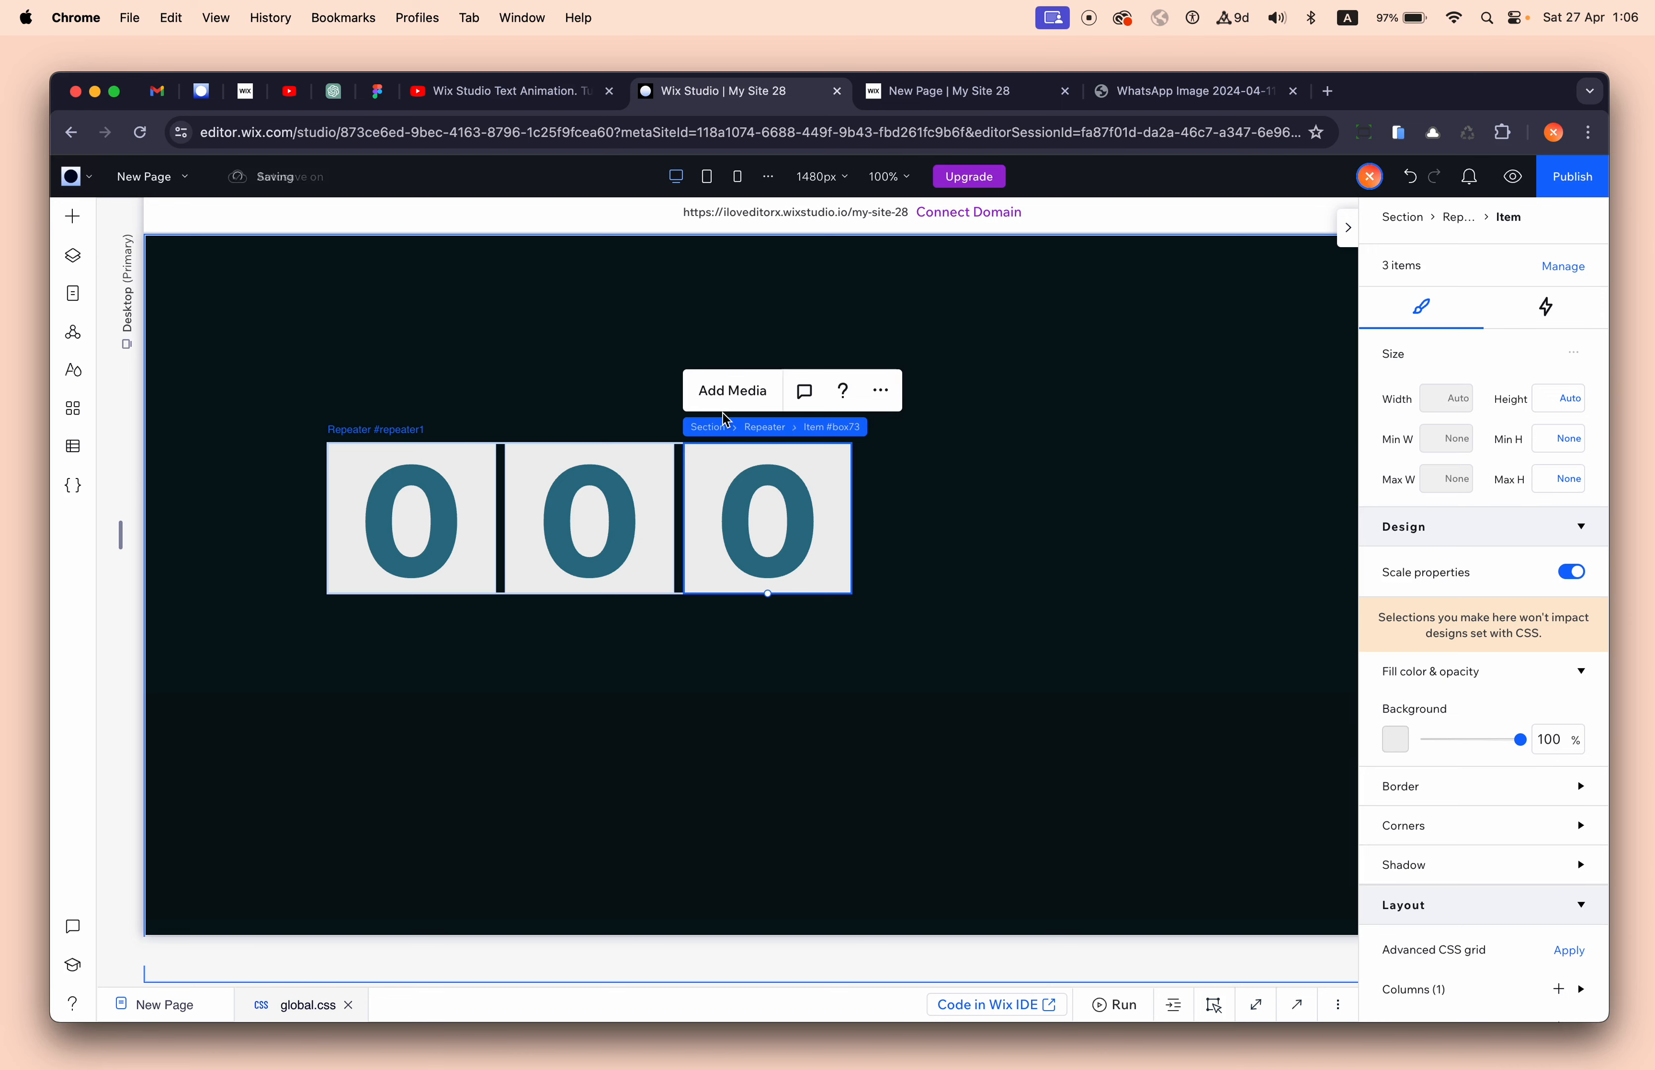
left_click(765, 428)
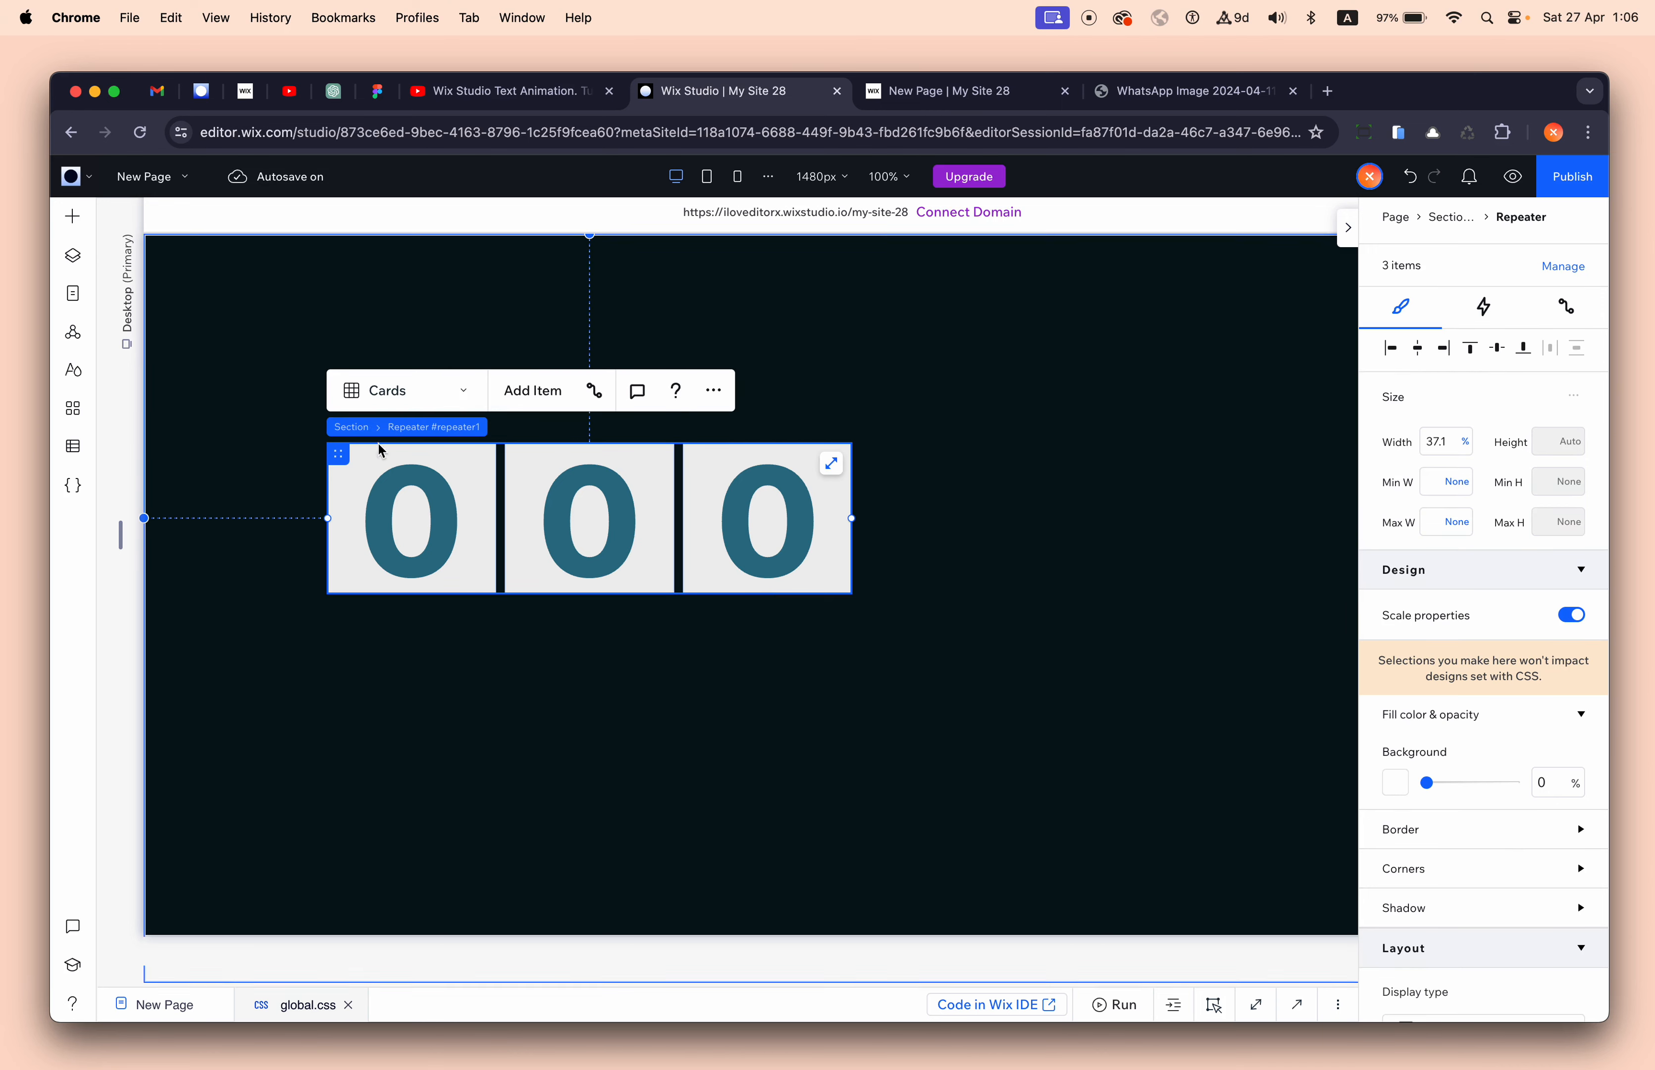
left_click_drag(339, 457, 651, 457)
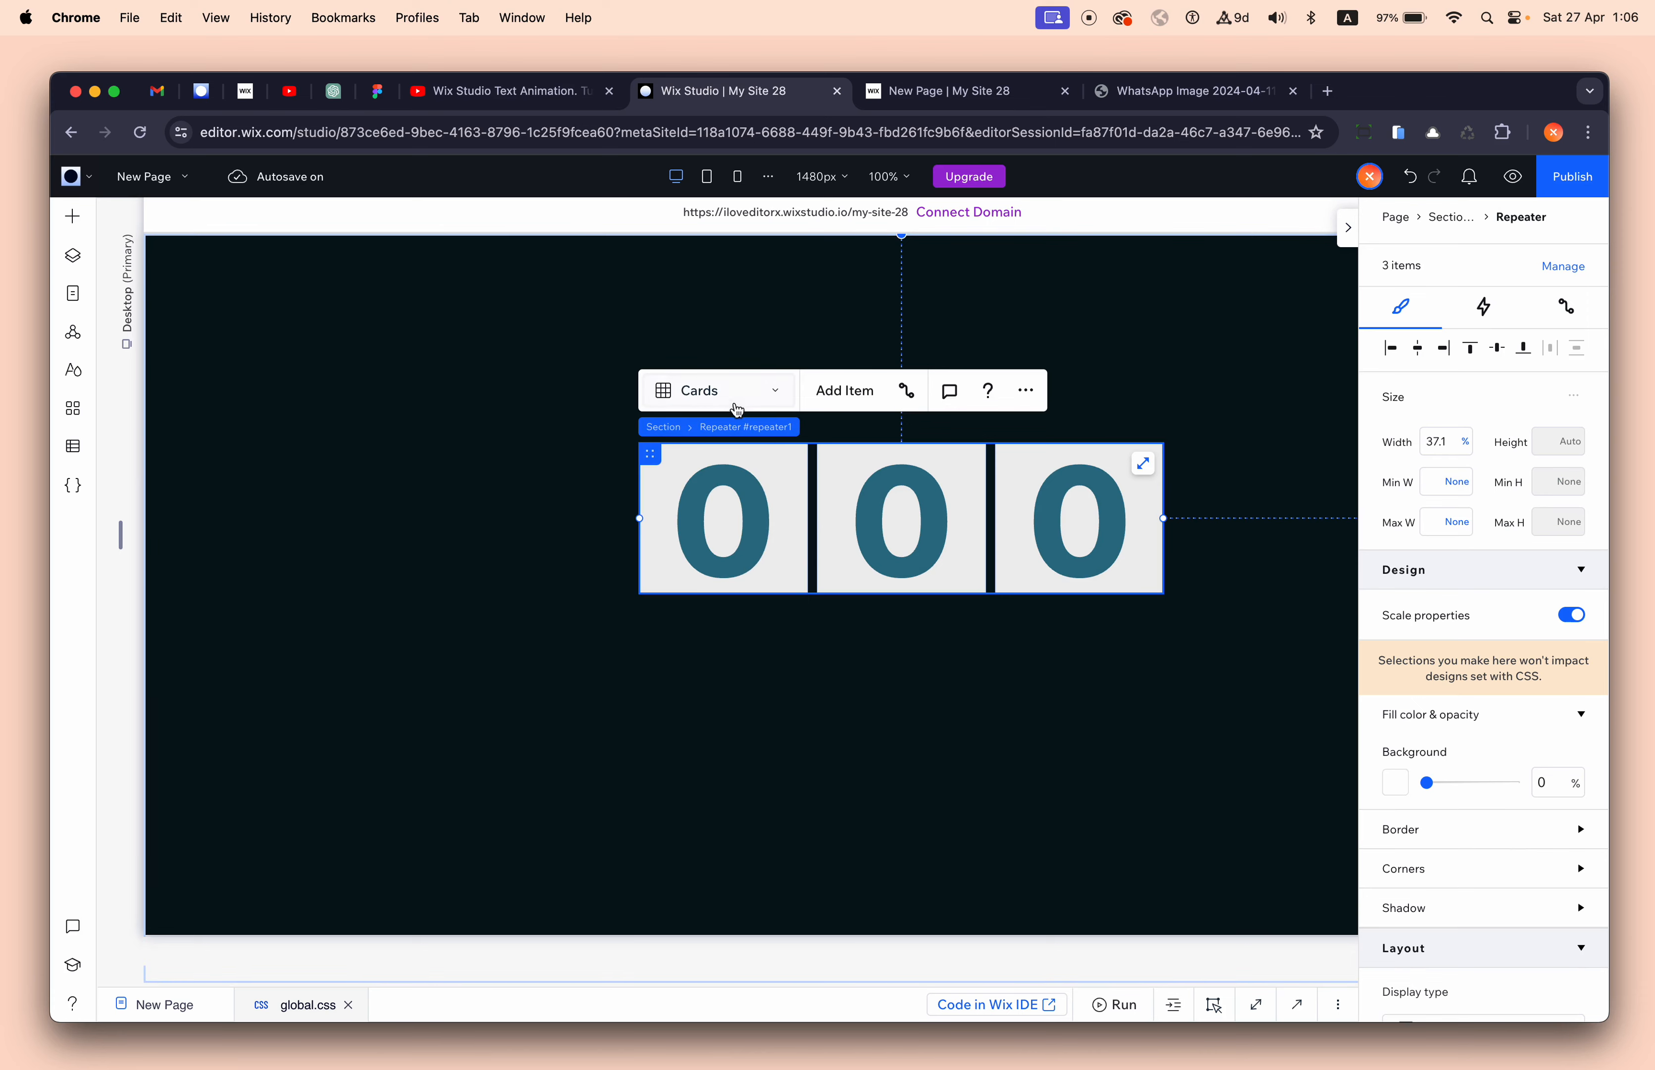
- Switch the repeater to a List layout with Max content width and move it left and up
left_click(739, 402)
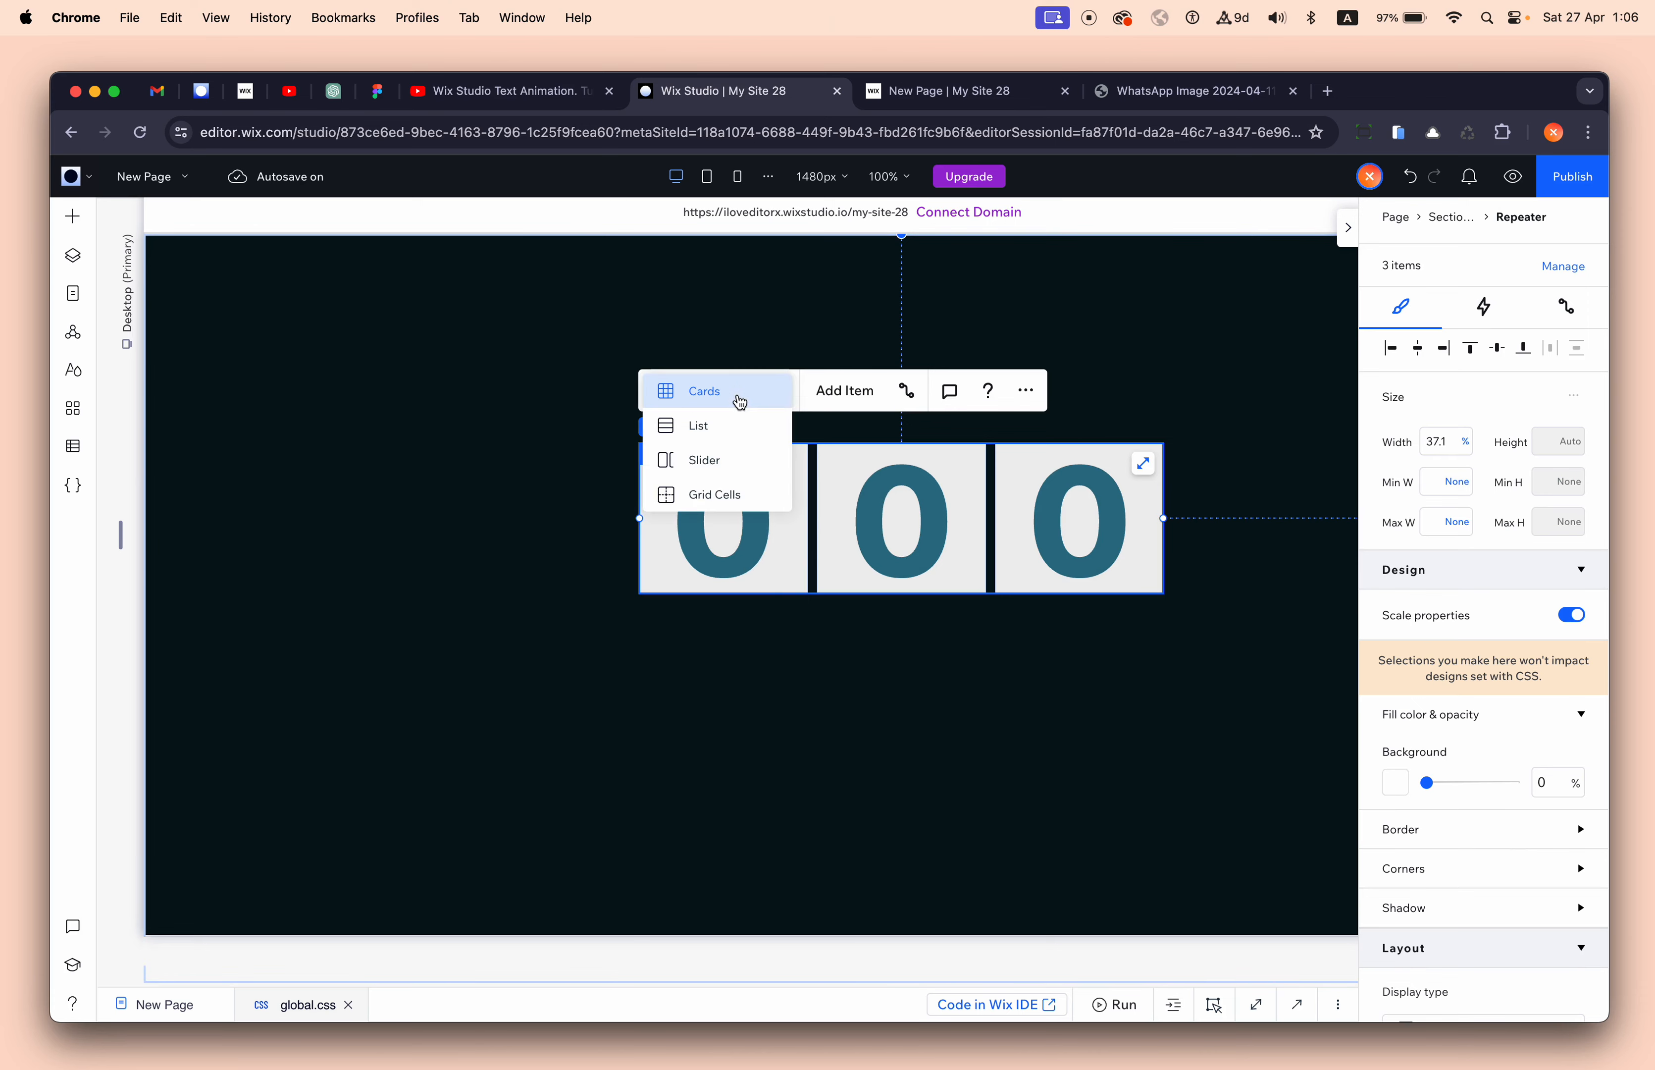
left_click(736, 428)
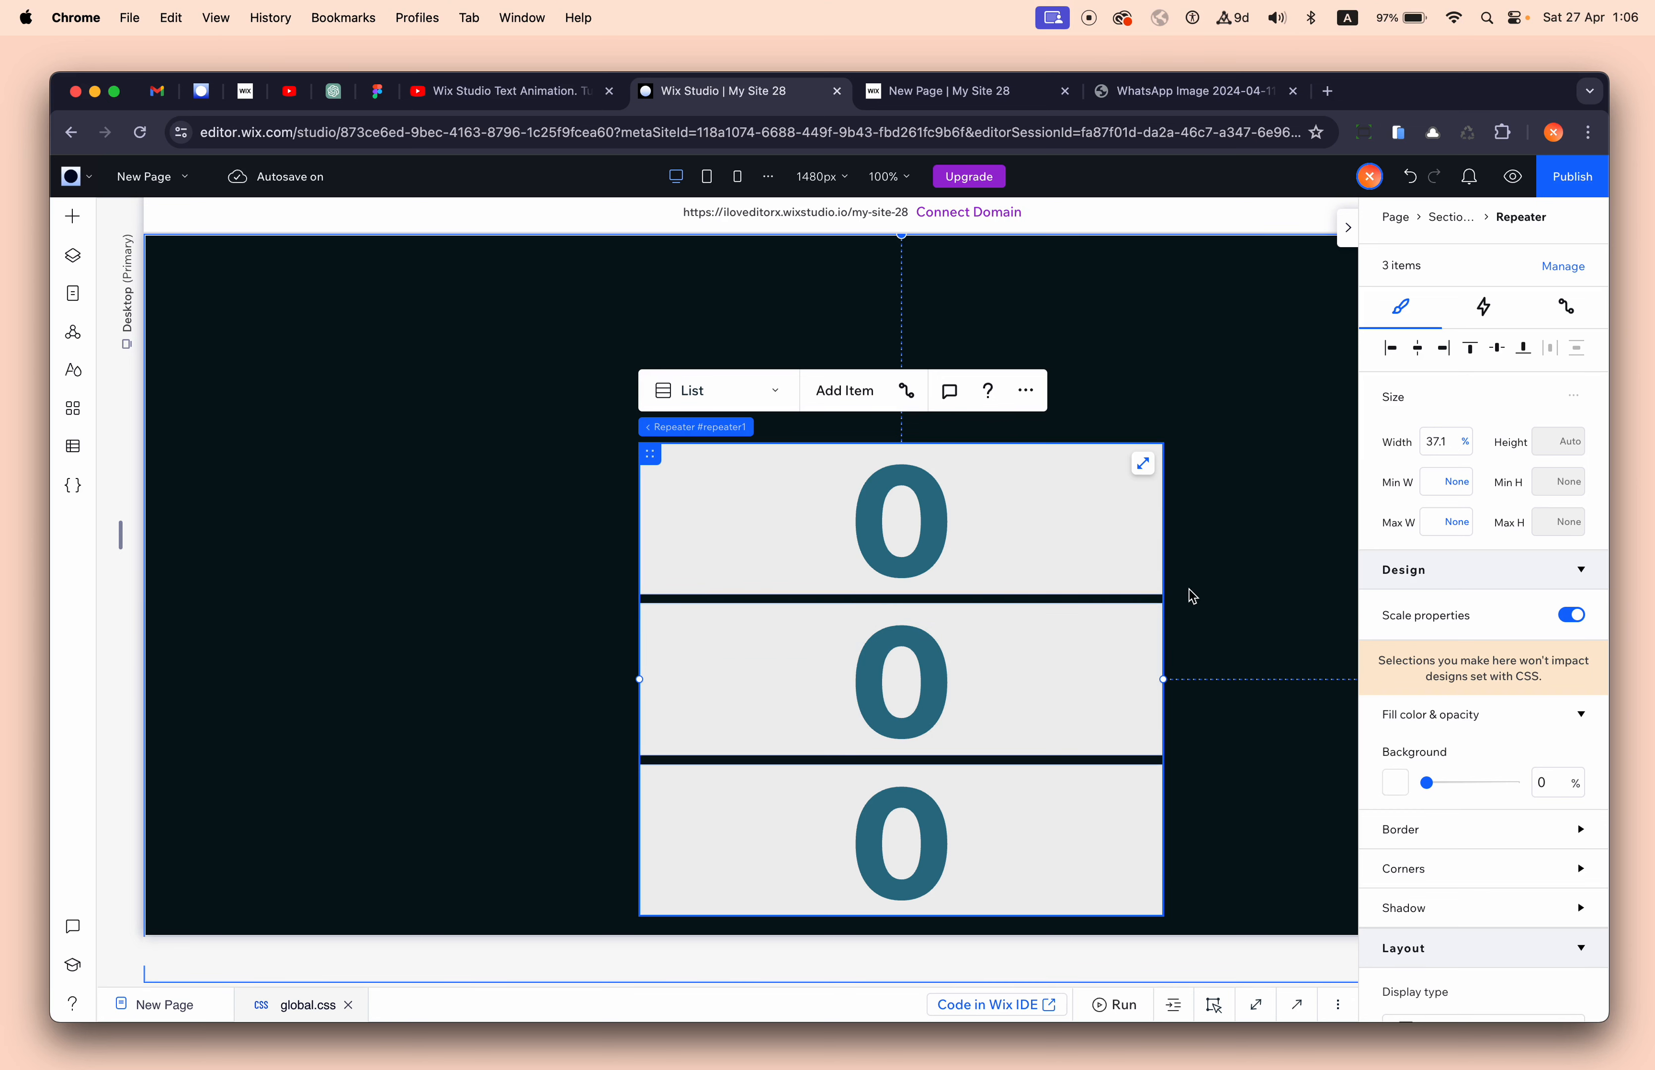
left_click(1468, 443)
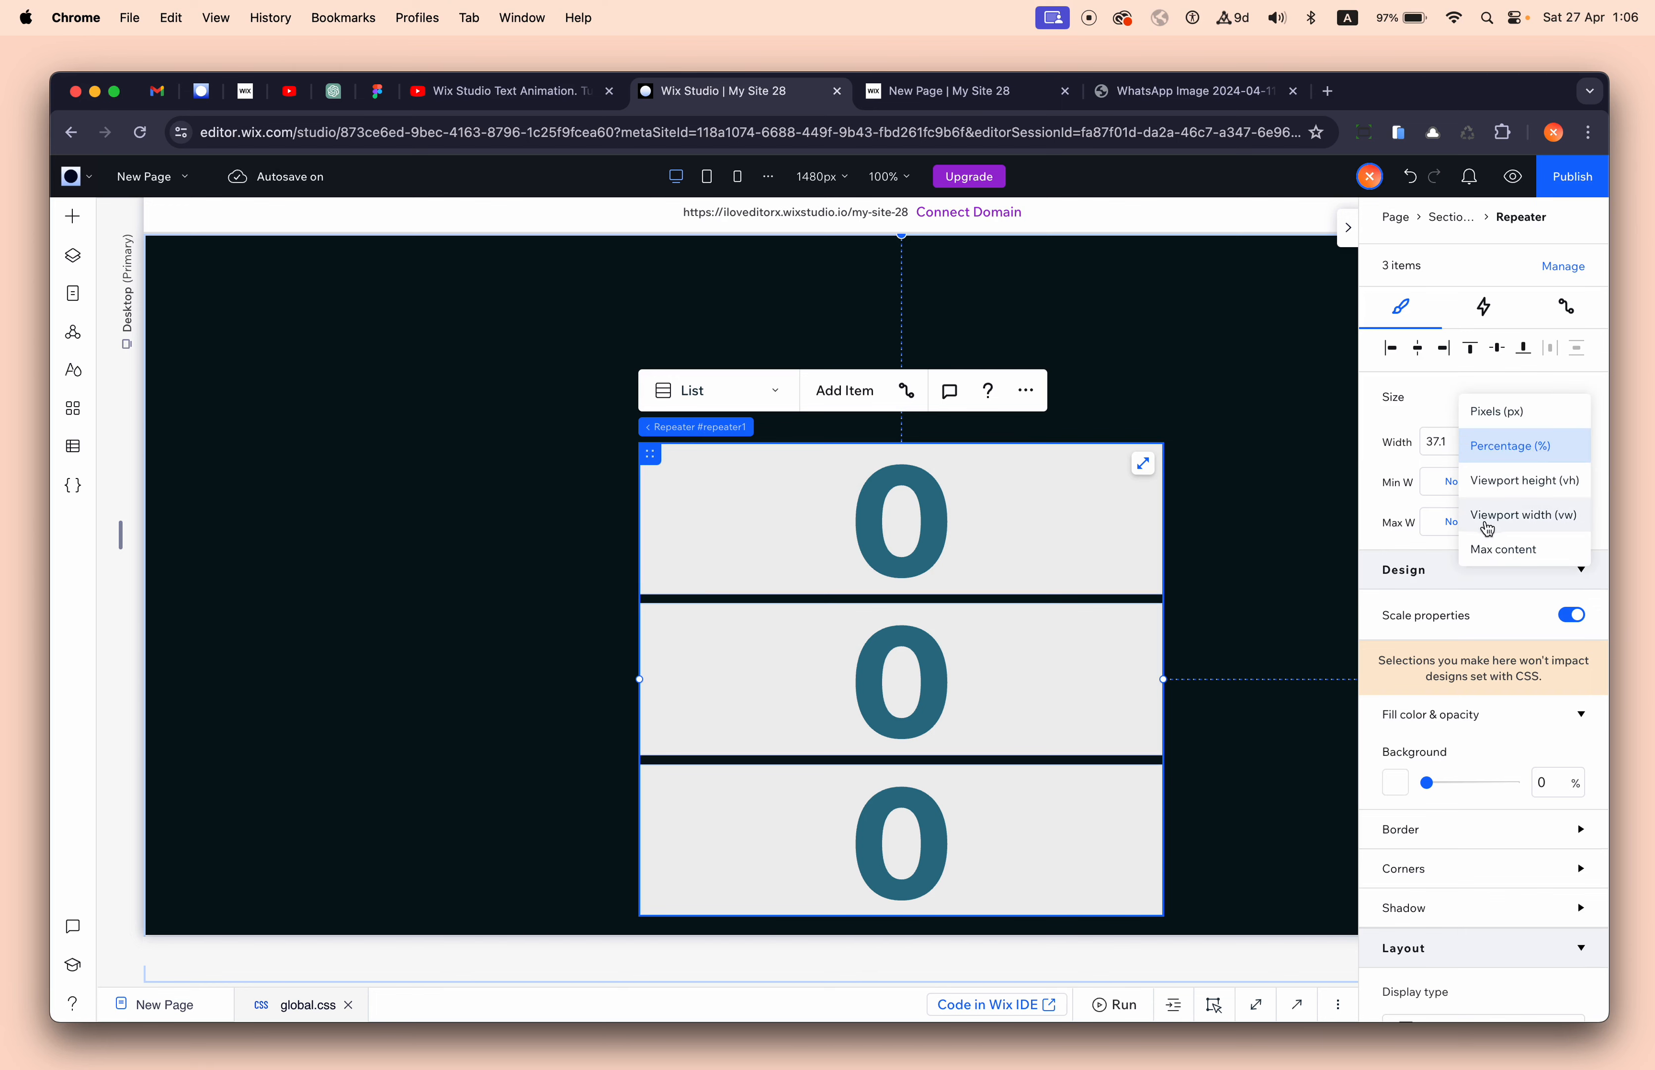
left_click(1496, 548)
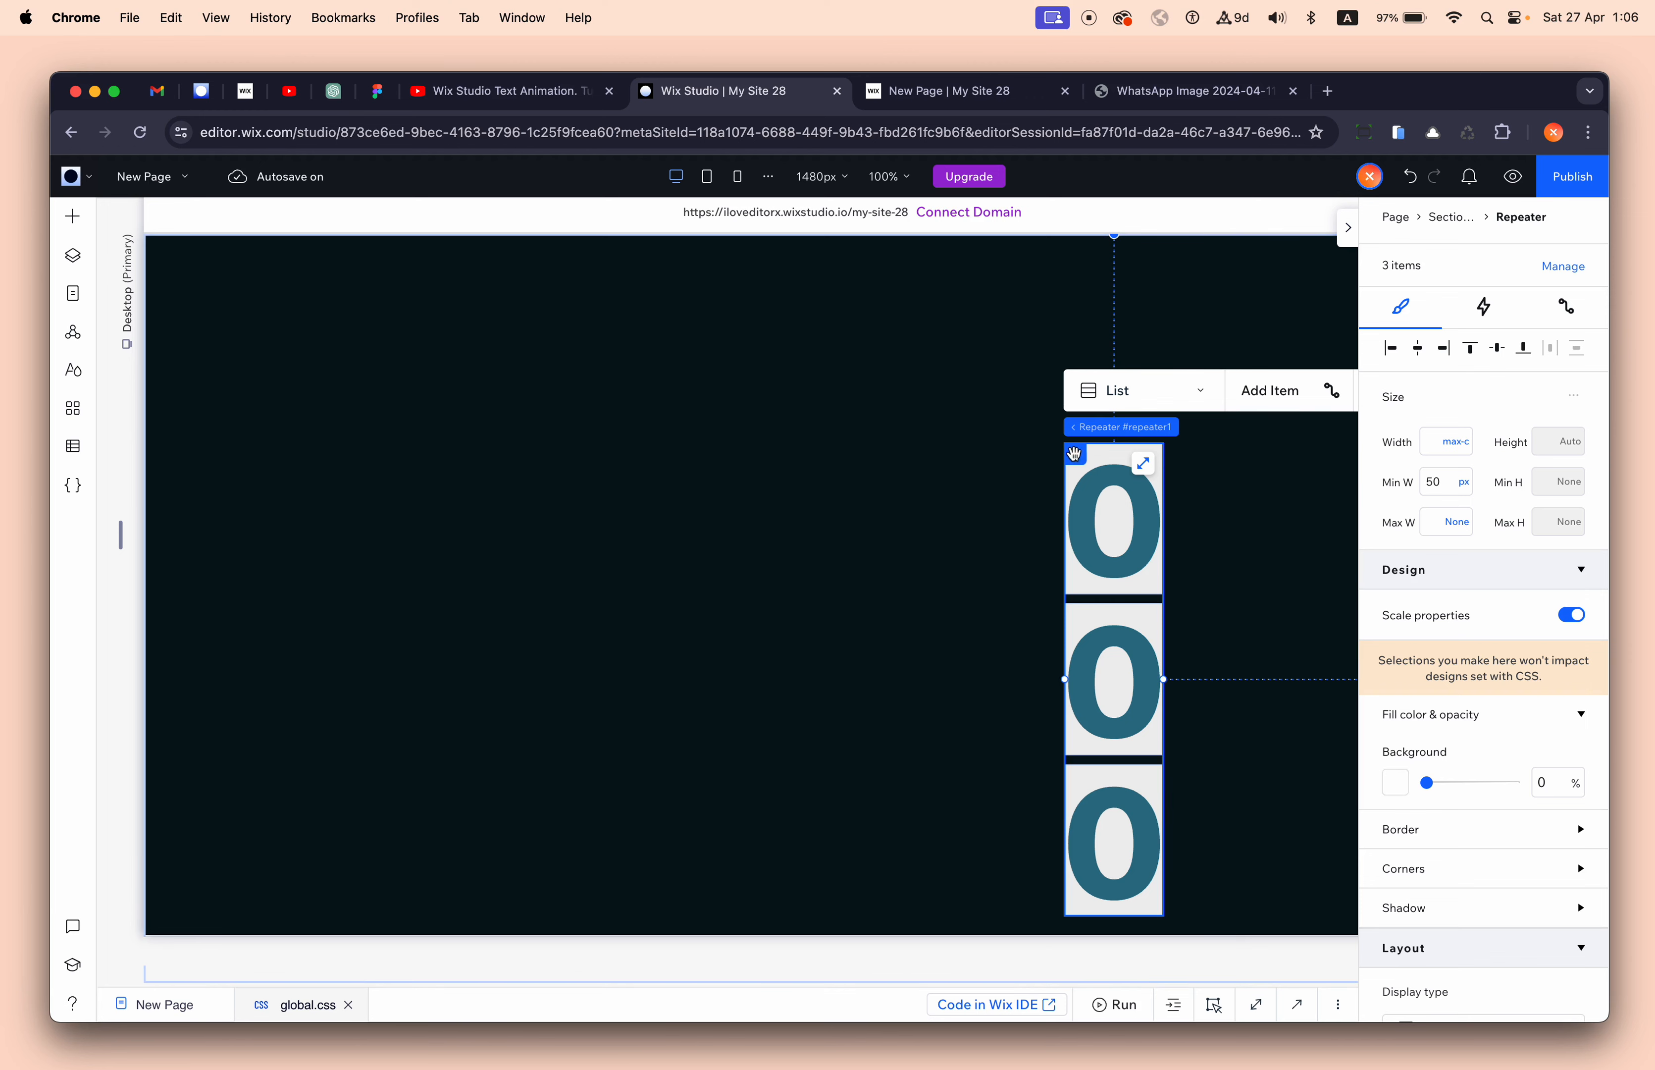
left_click_drag(1076, 453, 893, 404)
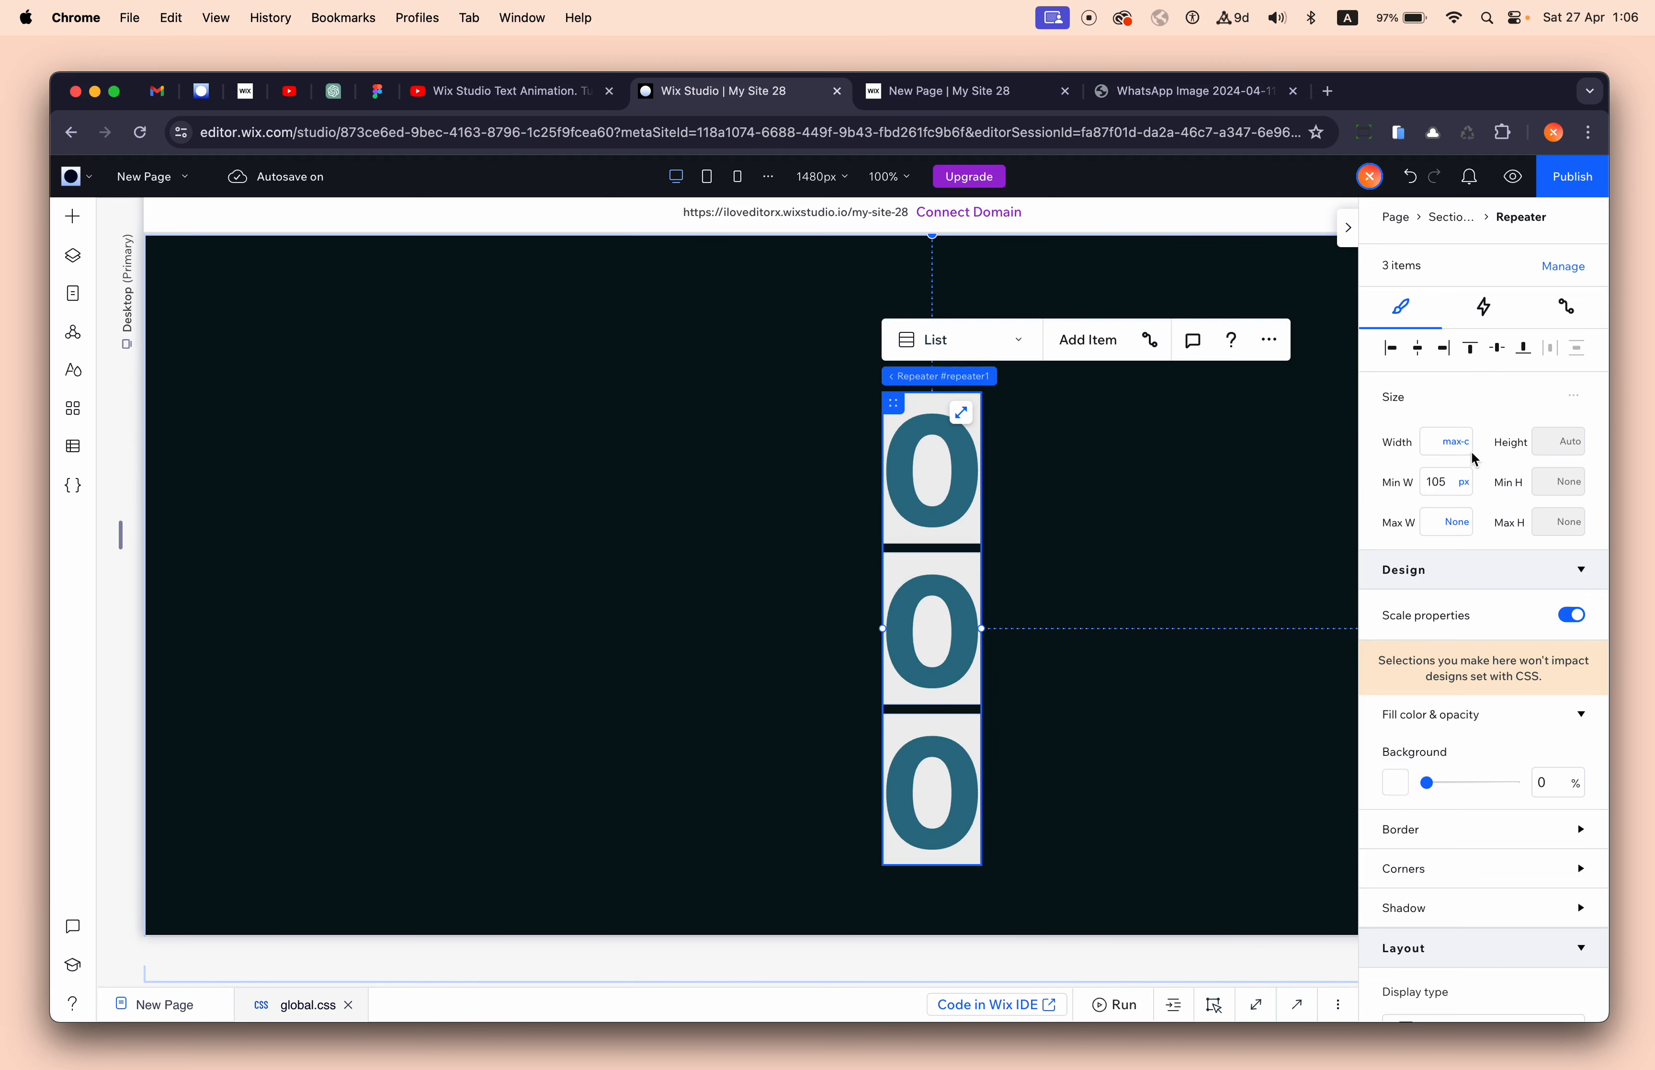
left_click(89, 186)
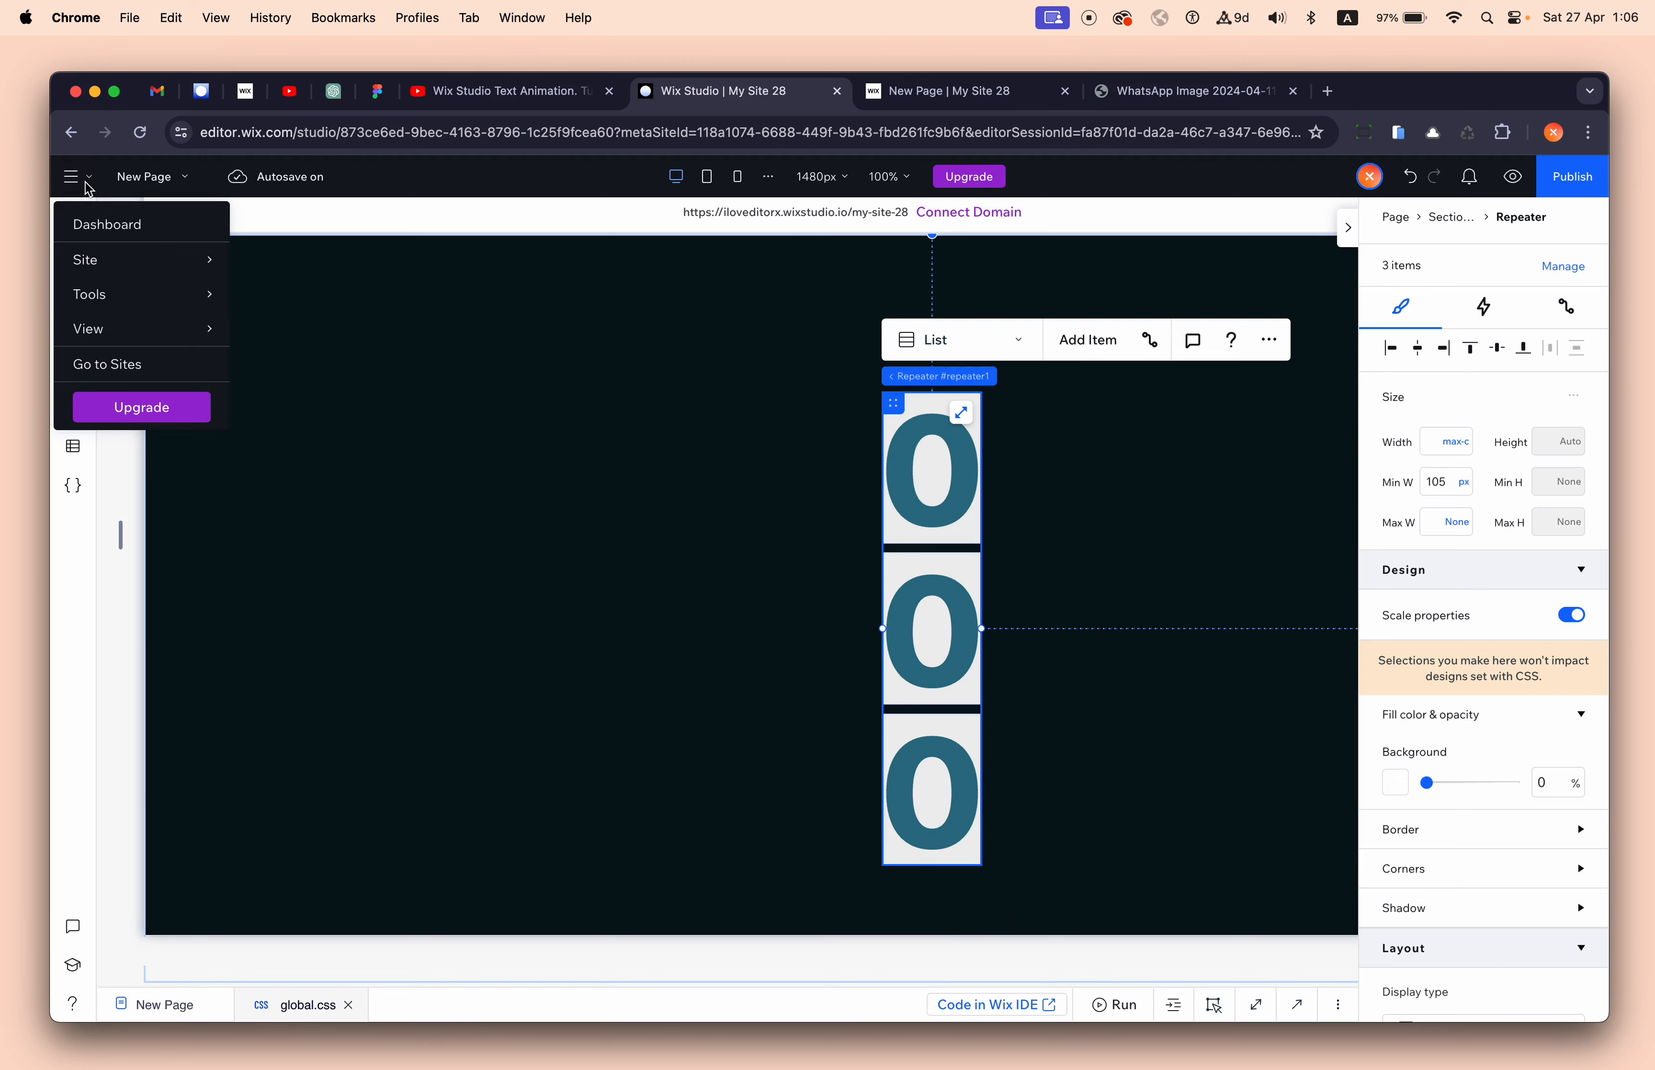
mouse_move(143, 298)
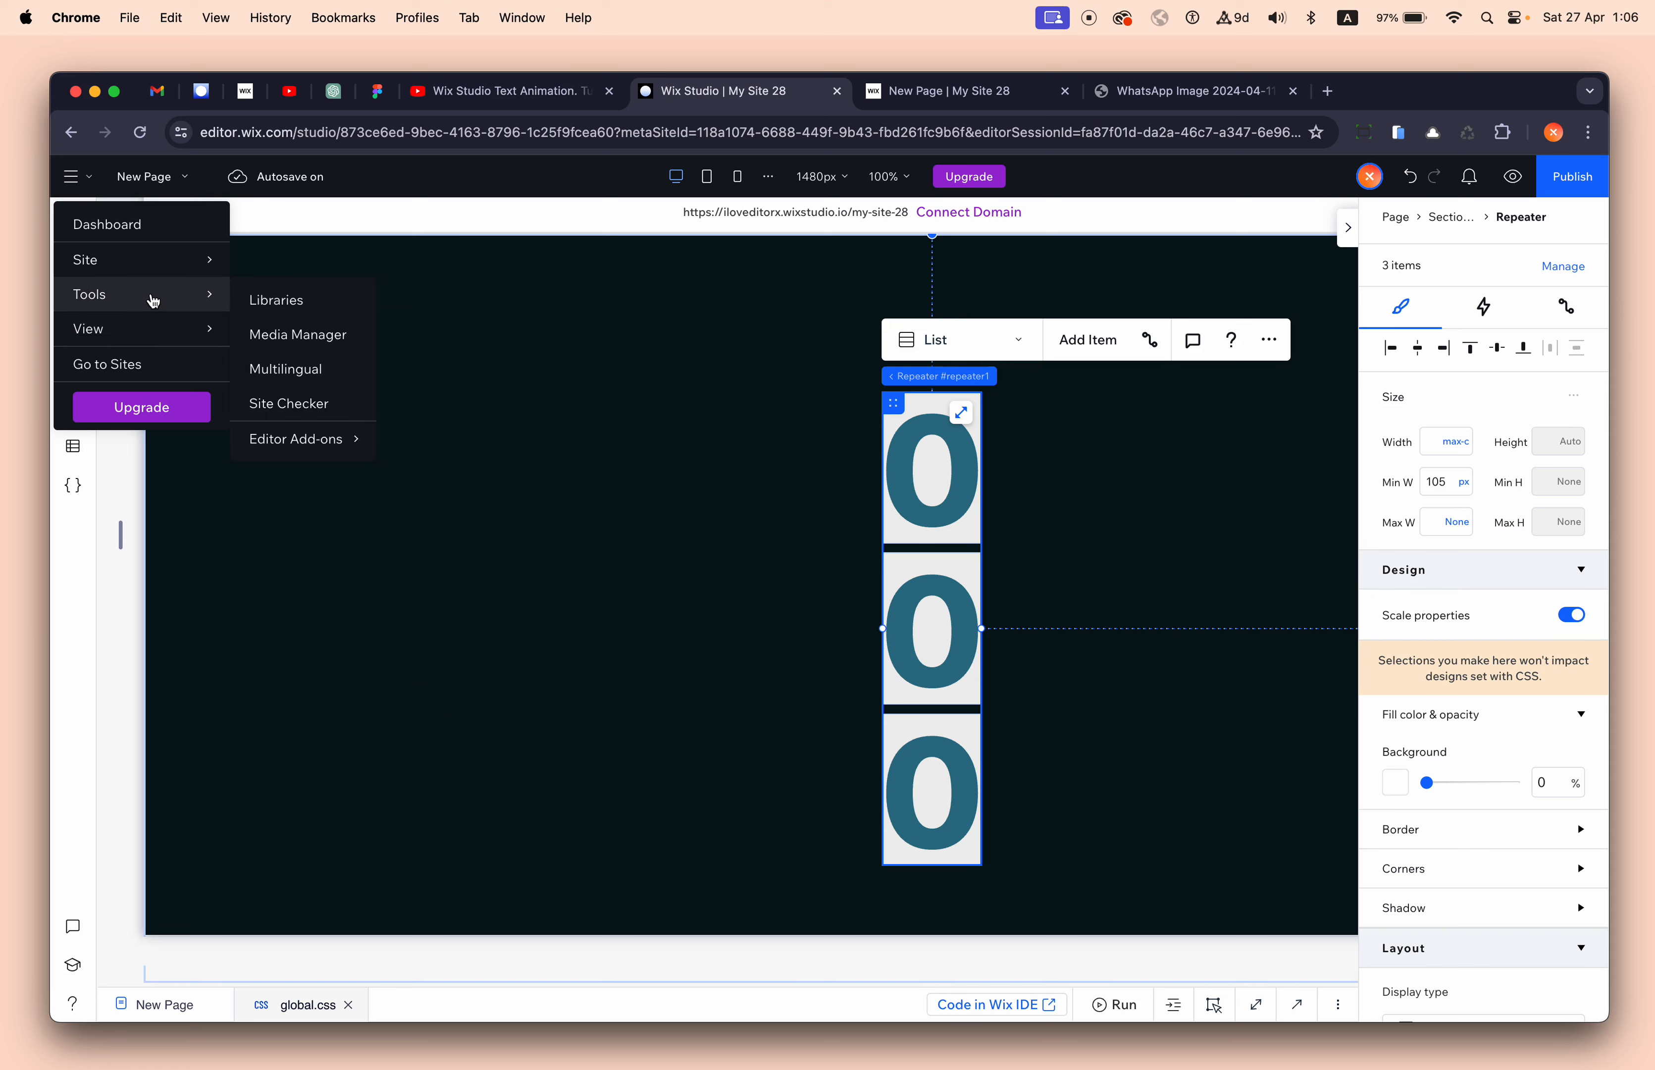
mouse_move(182, 330)
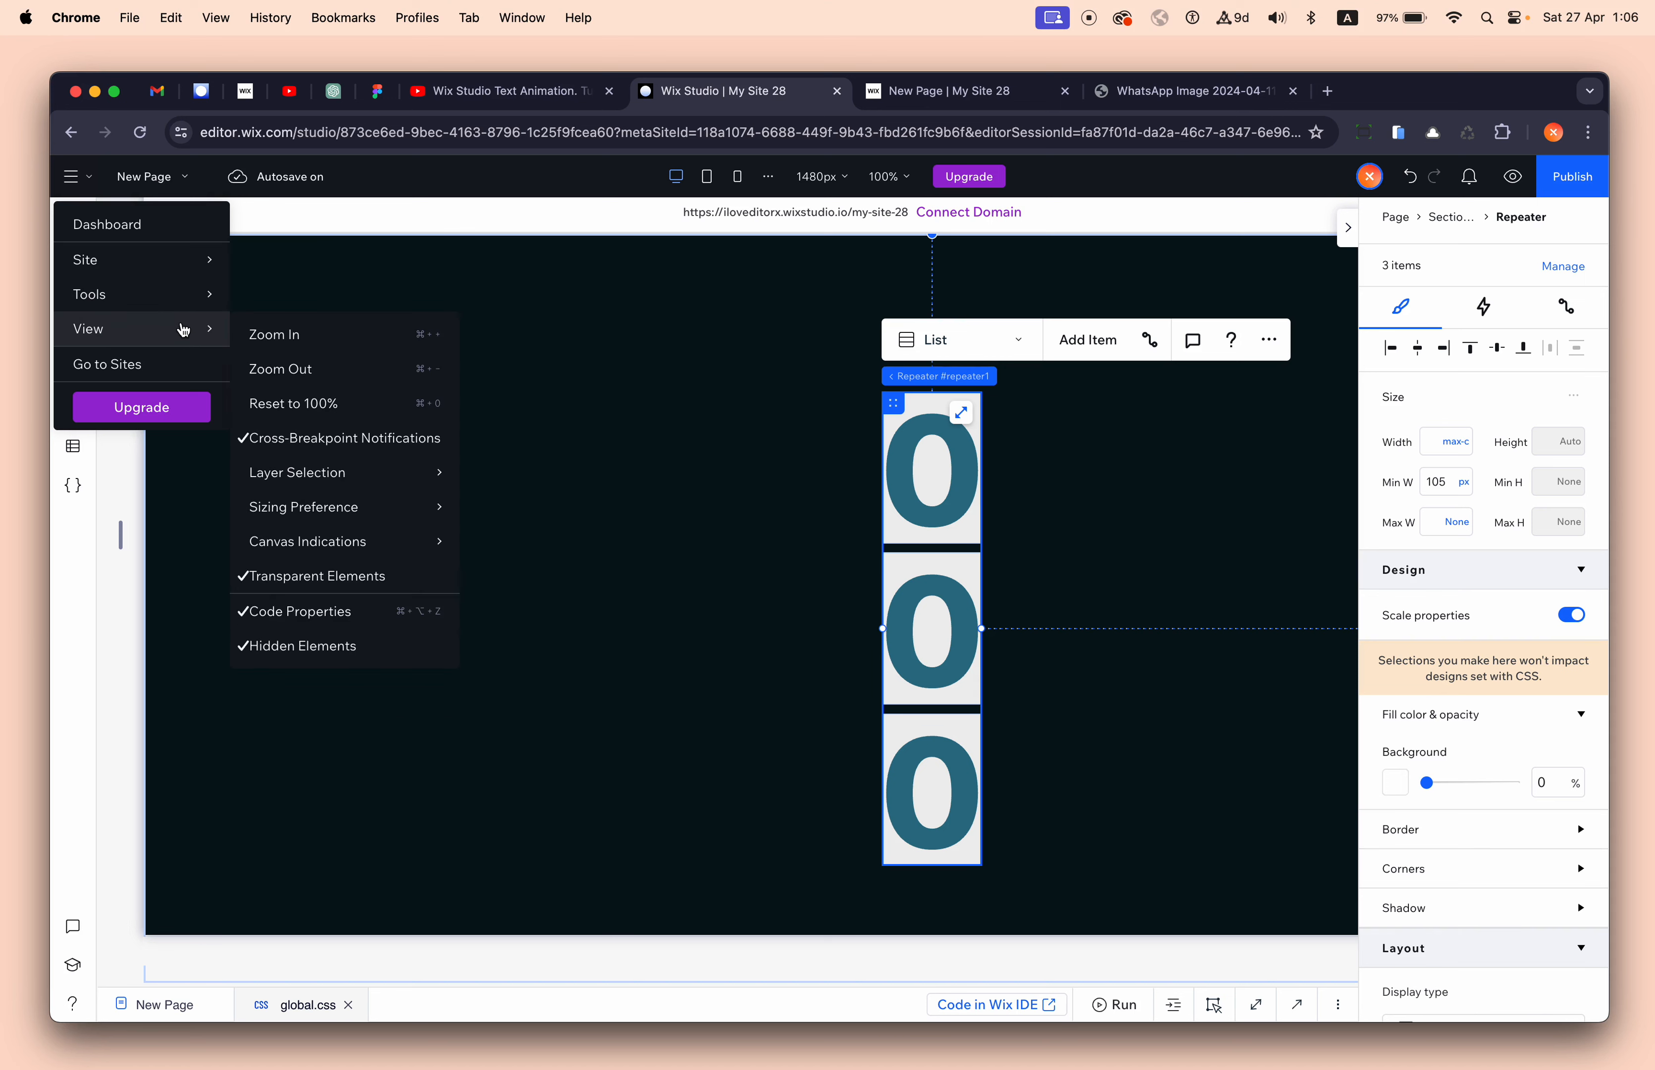
mouse_move(354, 522)
mouse_move(406, 518)
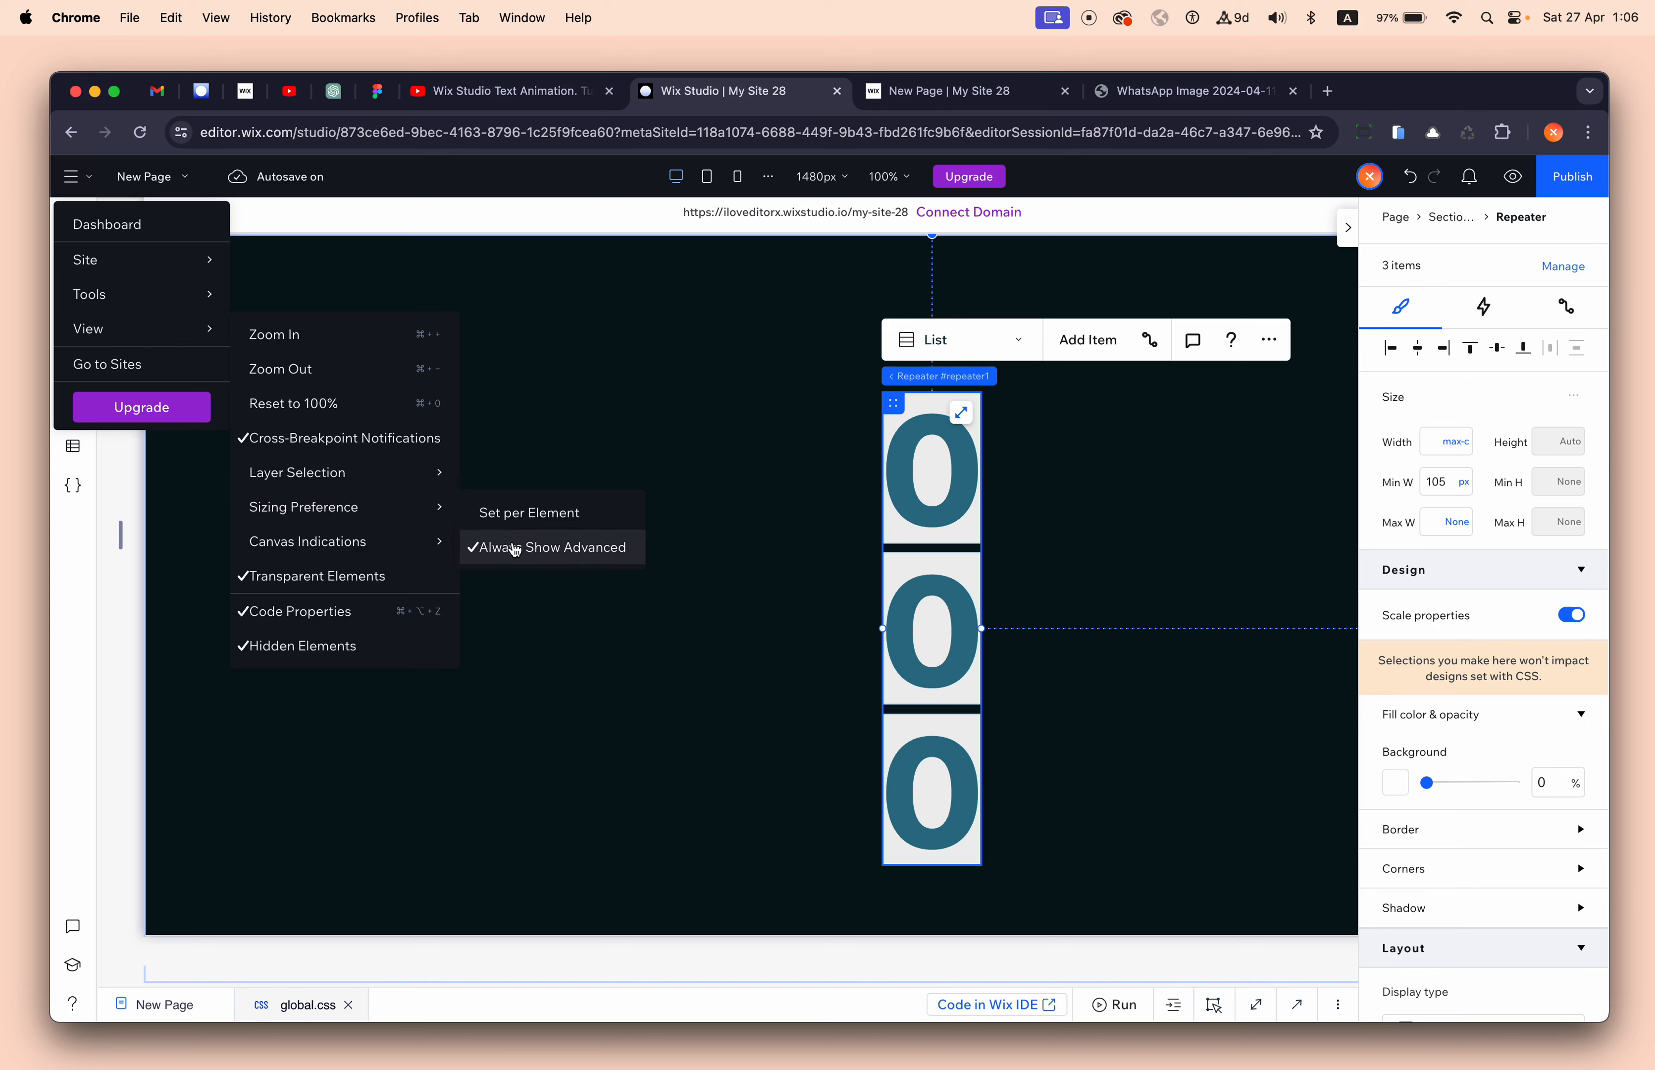
left_click(625, 430)
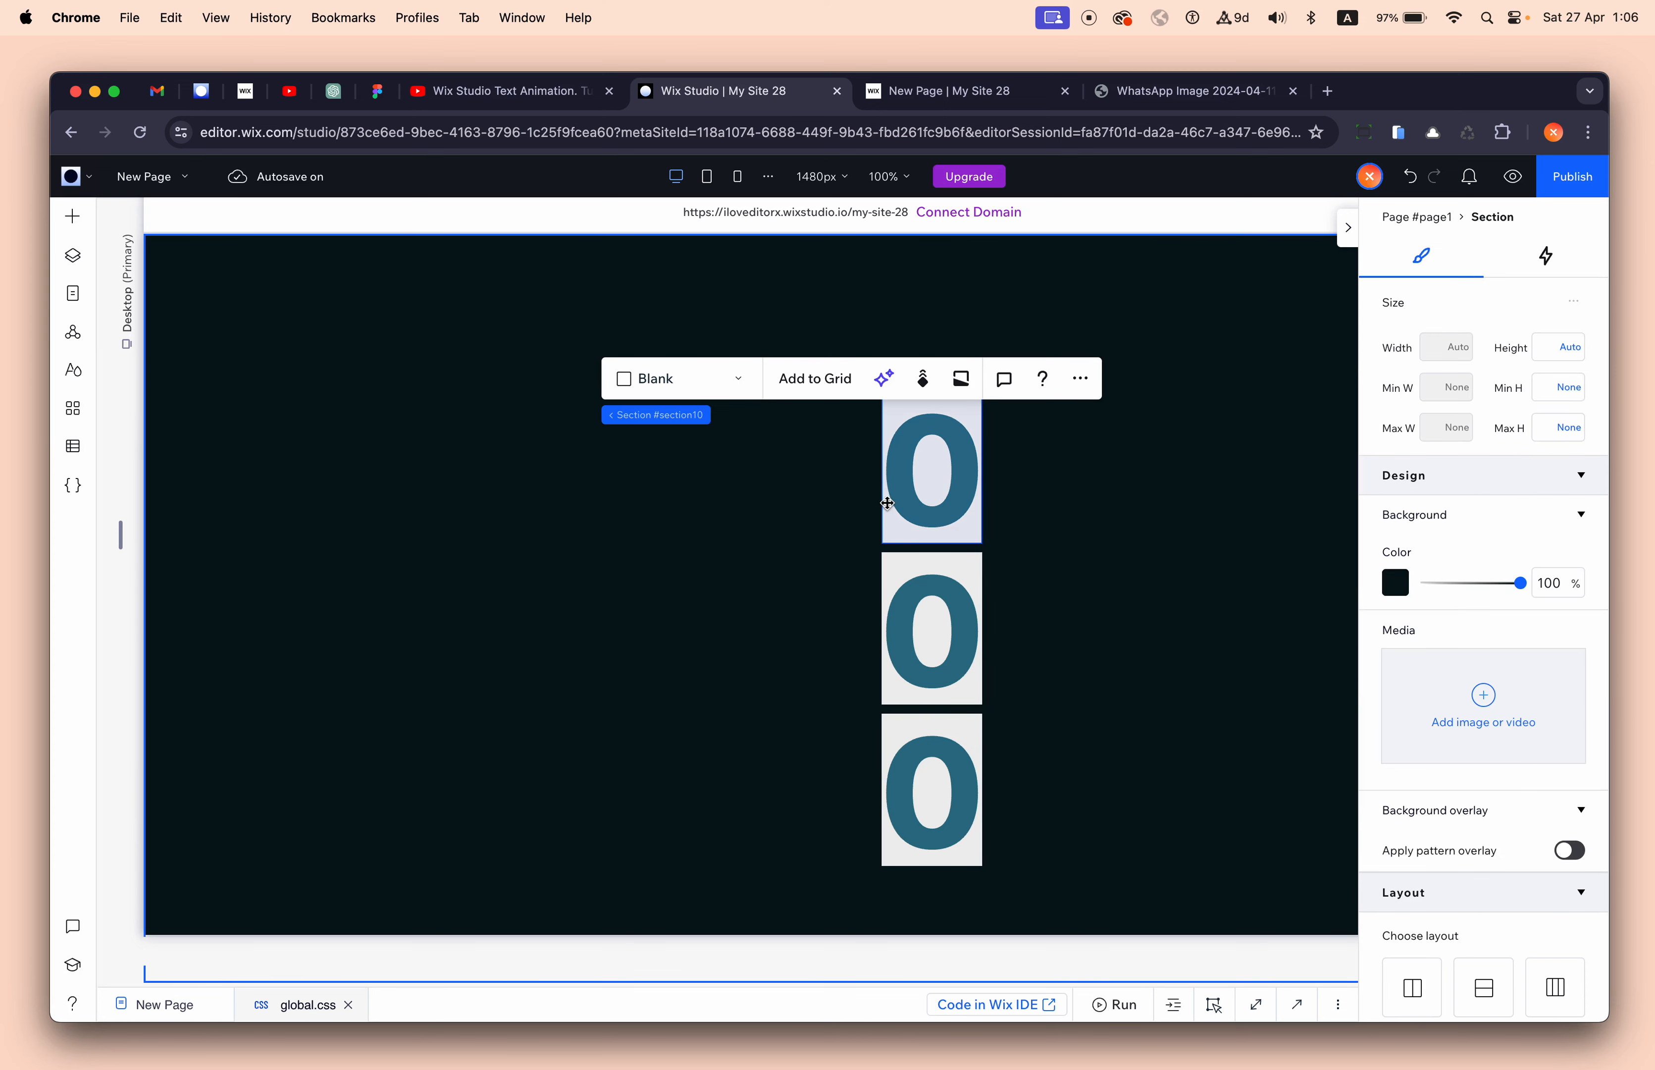
left_click(901, 480)
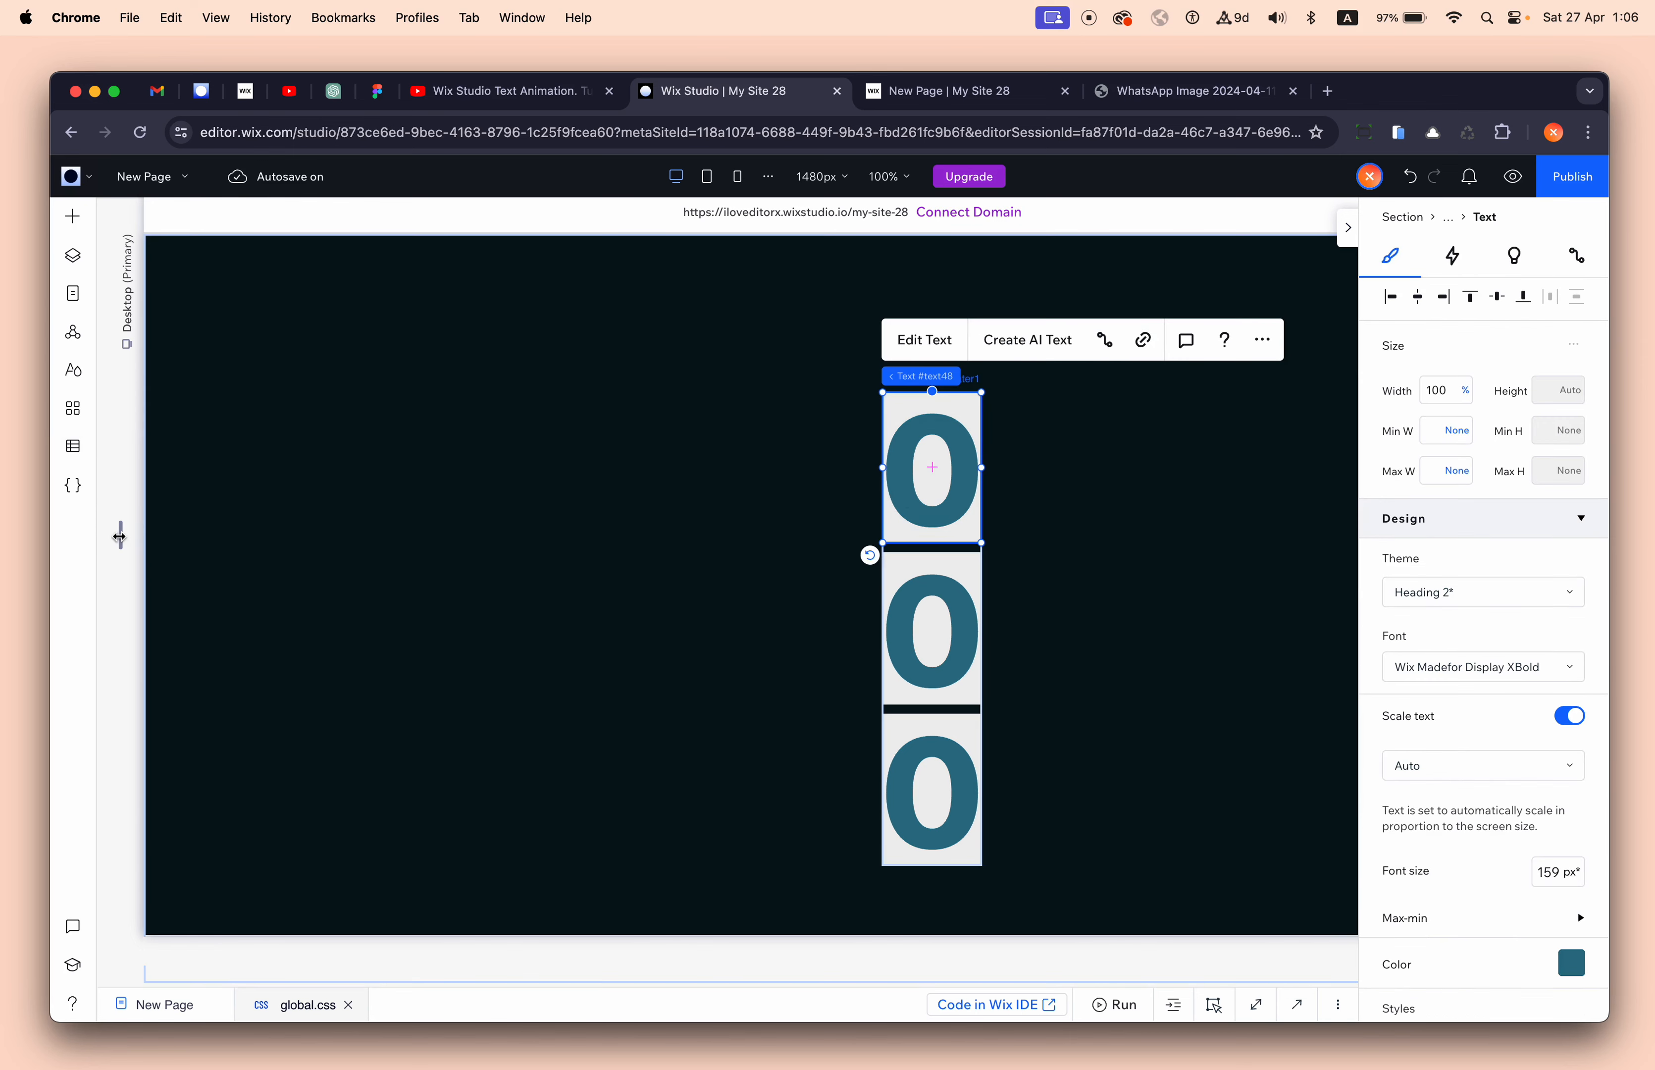
mouse_move(120, 535)
left_mouse_down()
mouse_move(389, 543)
mouse_move(7, 572)
mouse_move(464, 504)
mouse_move(129, 528)
left_mouse_up()
left_click(960, 541)
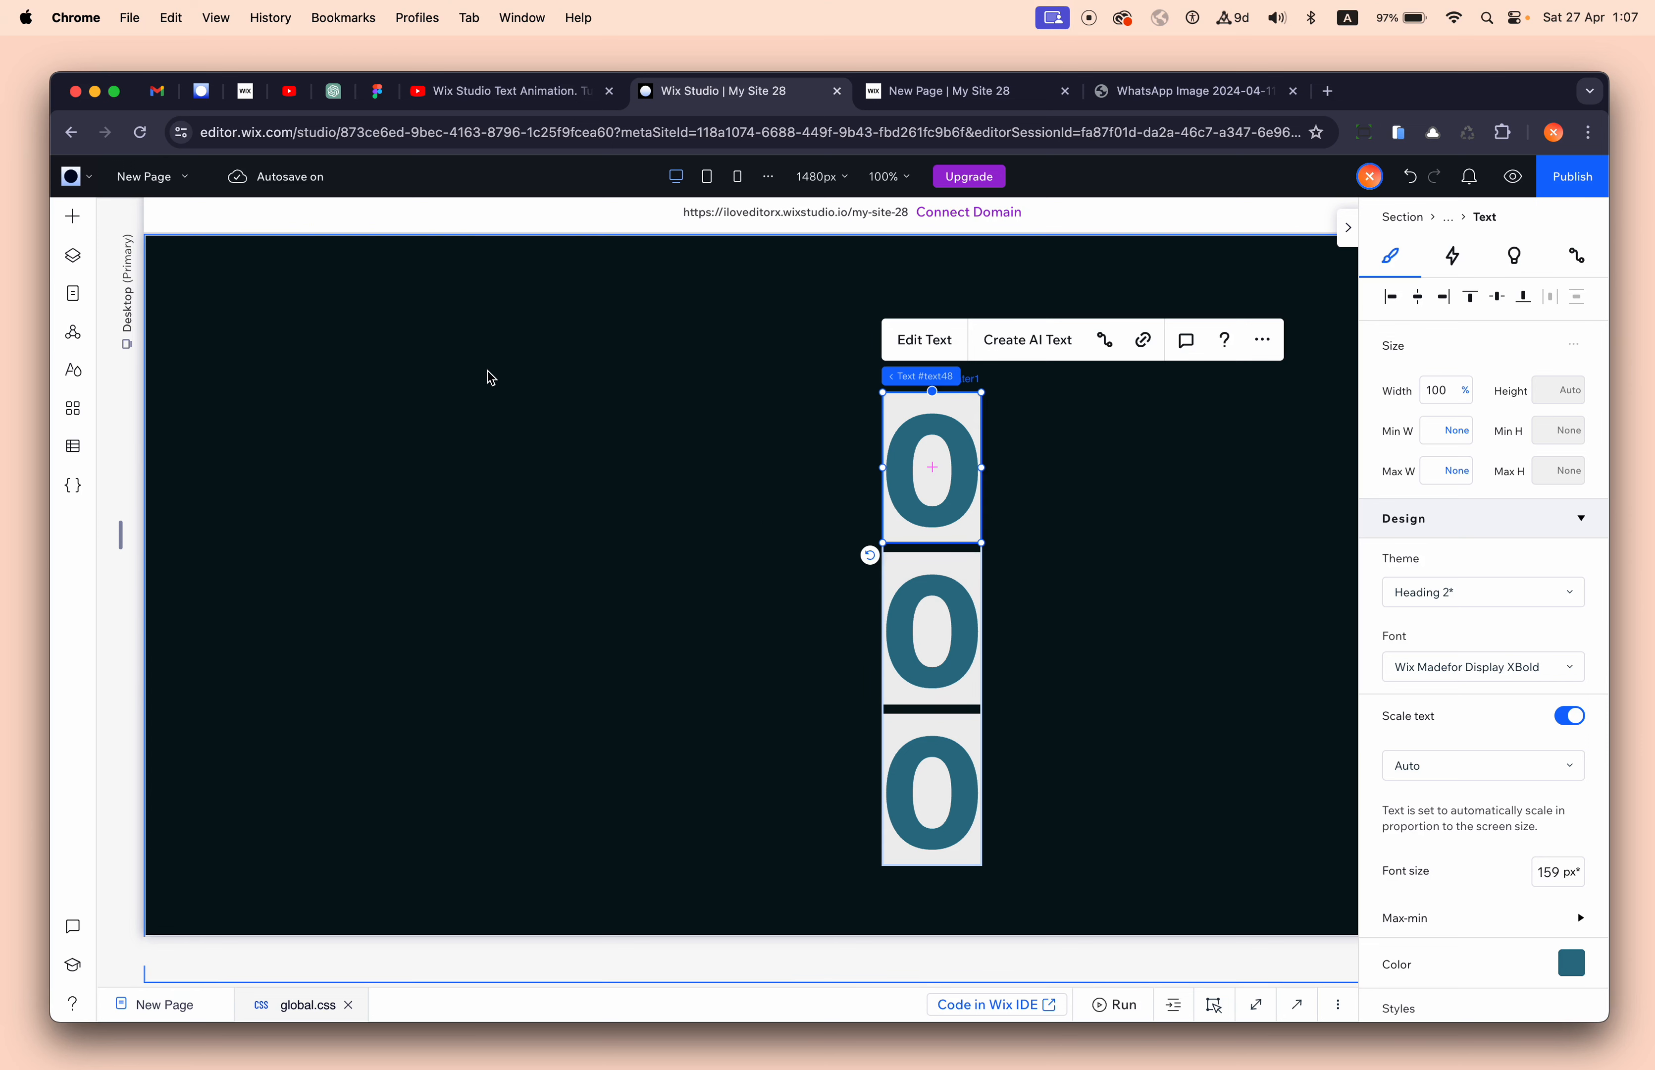
- Drop a light-grey container into the dark section and move it up, left of the stacked digits
left_click(72, 216)
left_click_drag(410, 428, 559, 481)
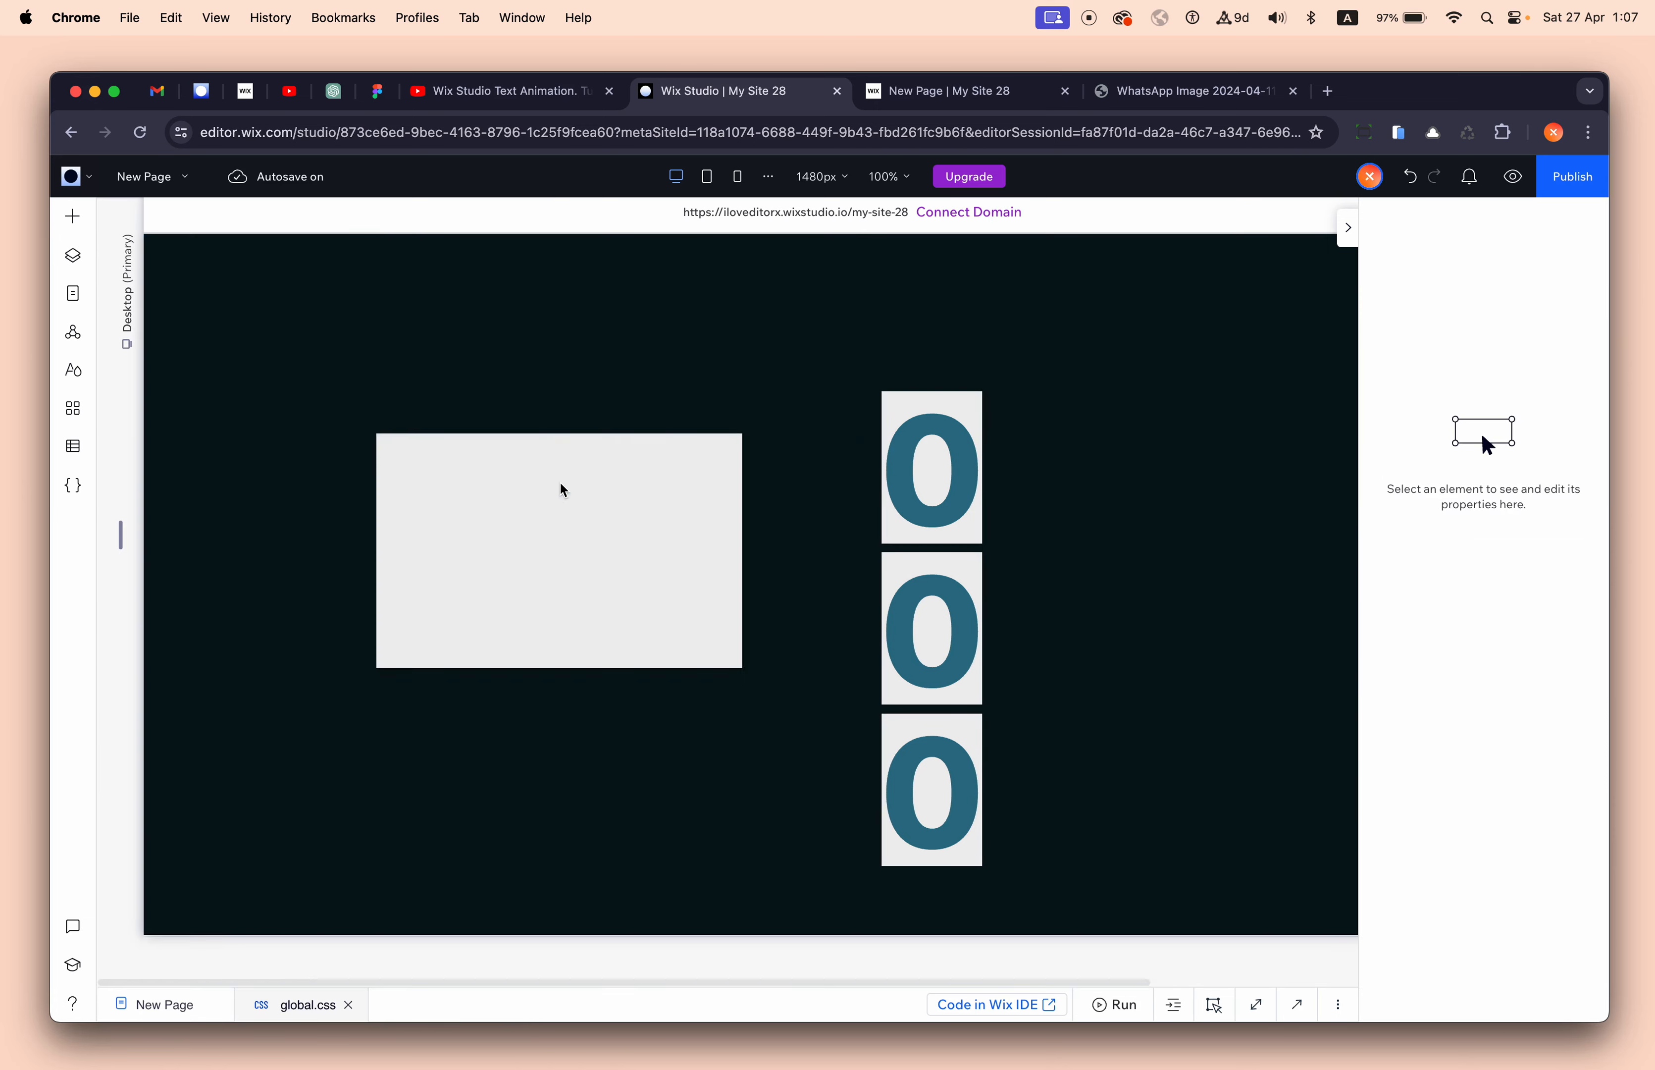
left_click_drag(388, 445, 404, 384)
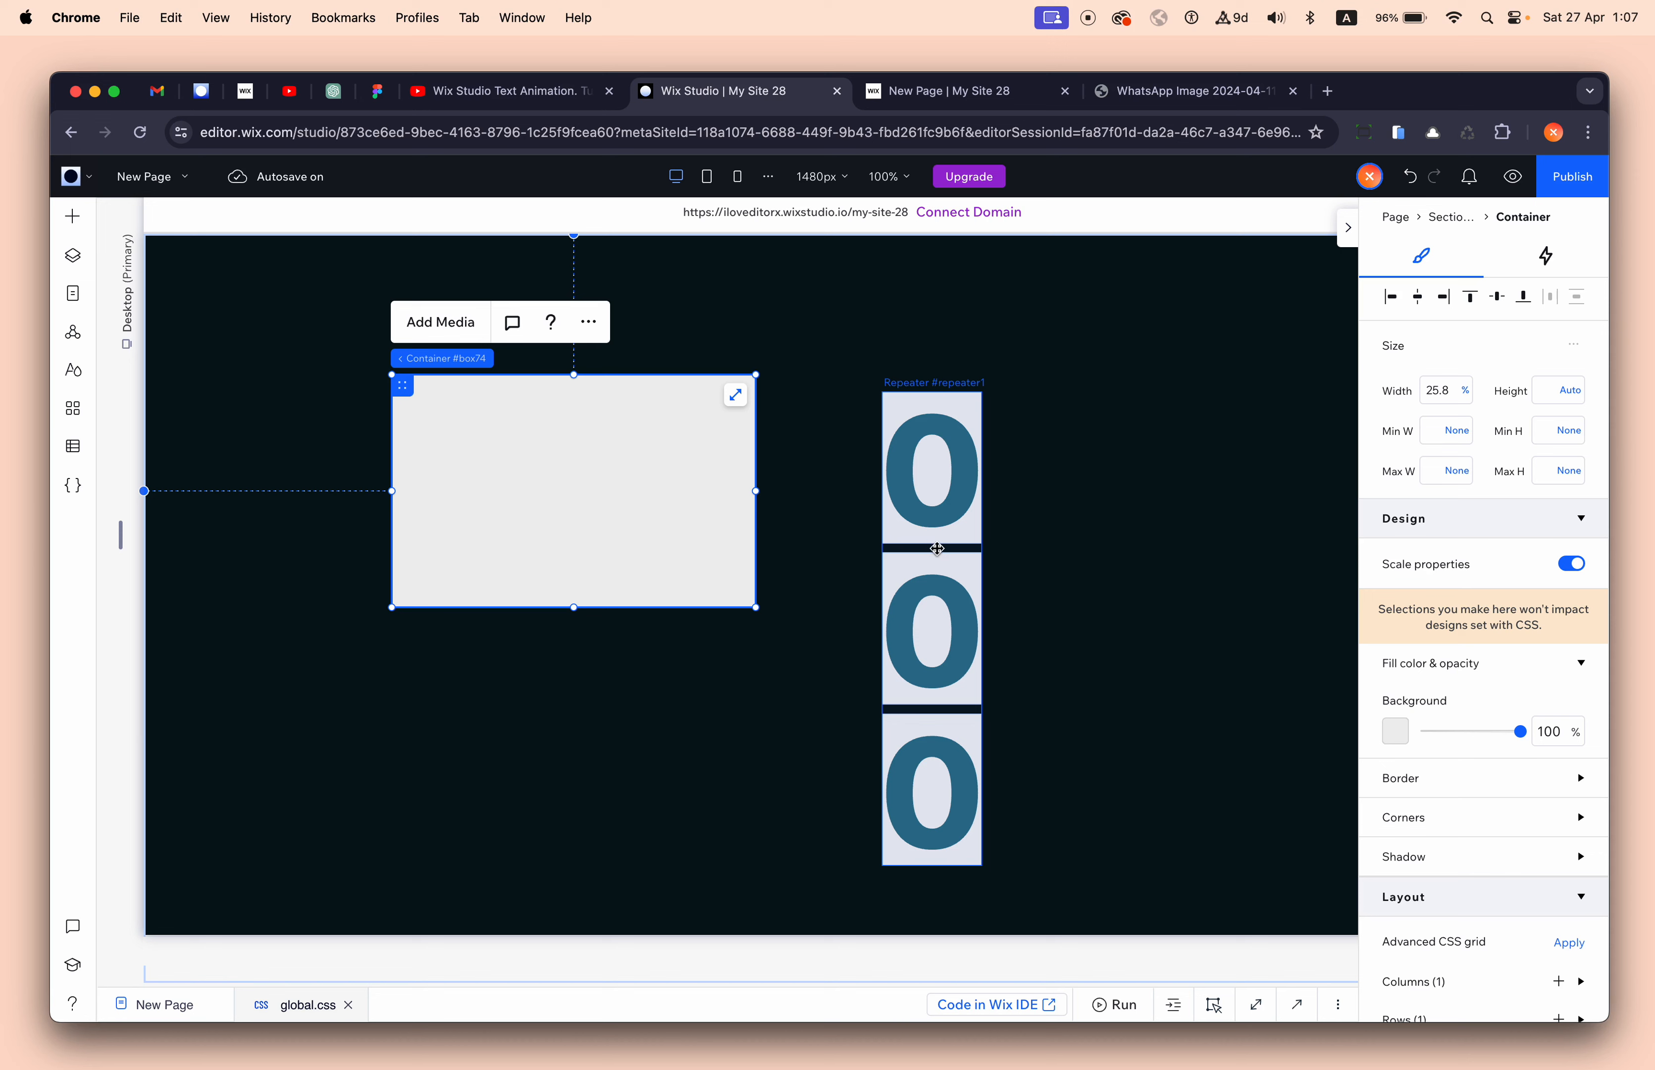
- Set the digit's repeater item to a 1 fr row and a fixed 159 px height
left_click(929, 469)
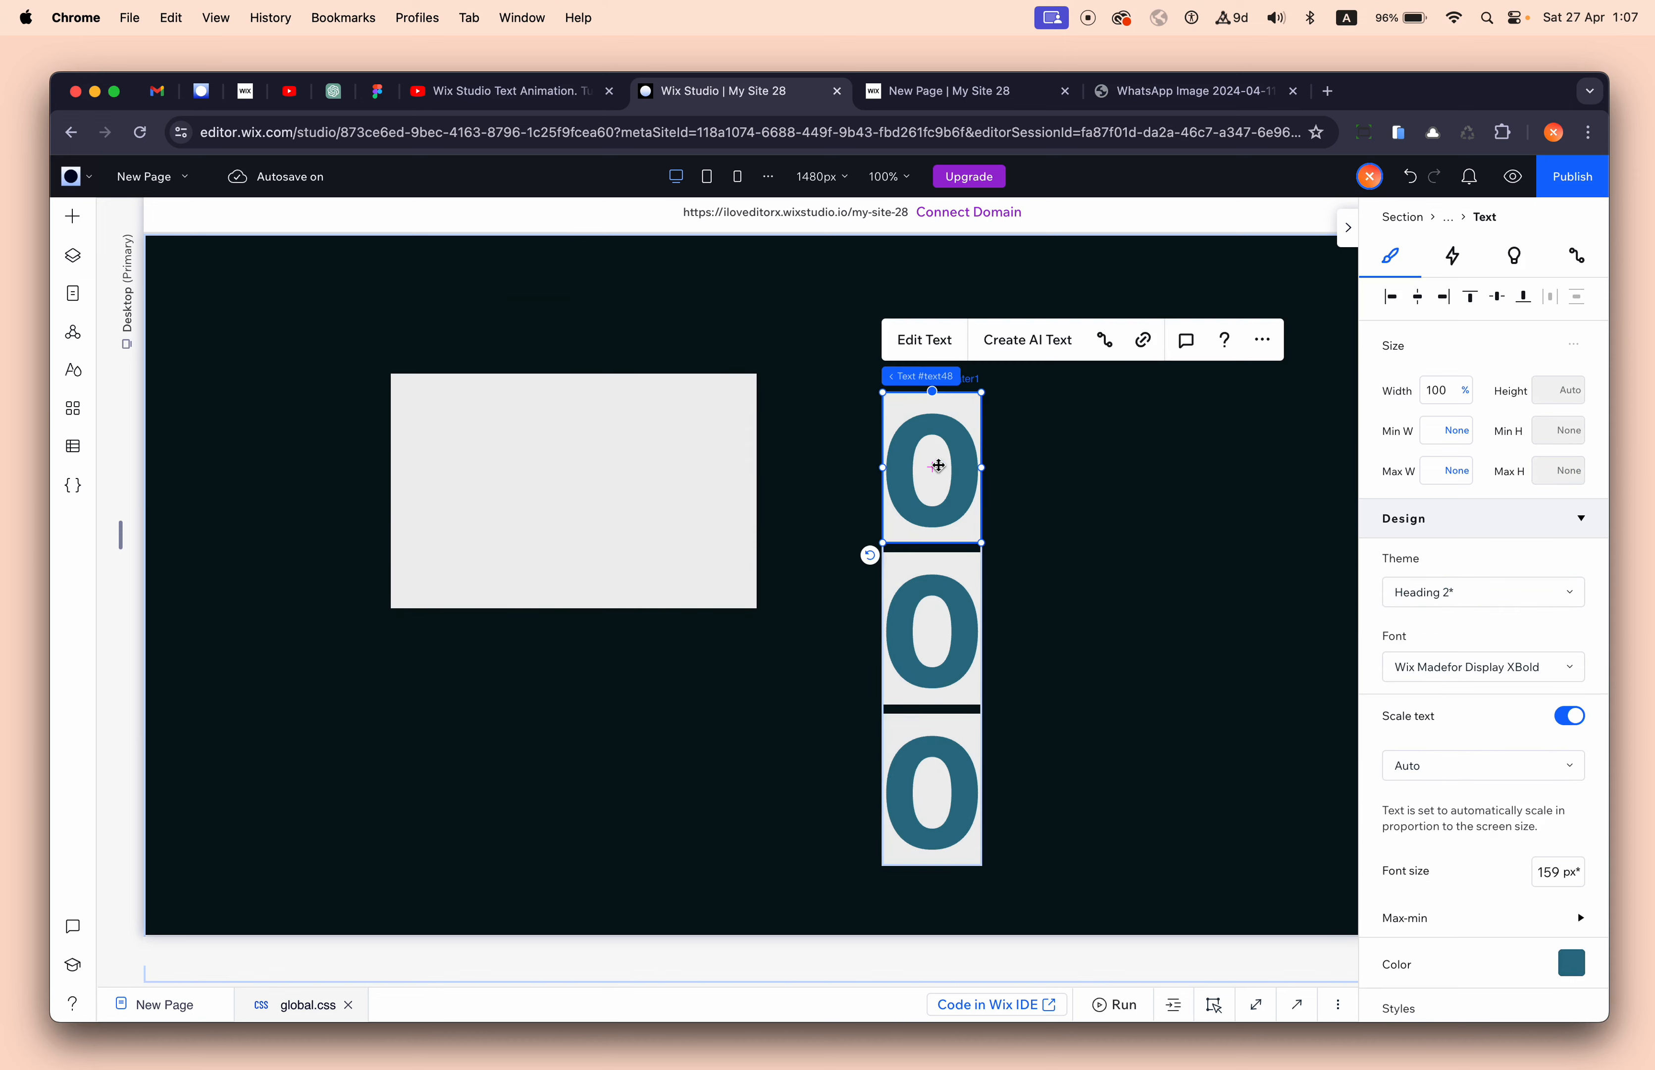
left_click(1013, 378)
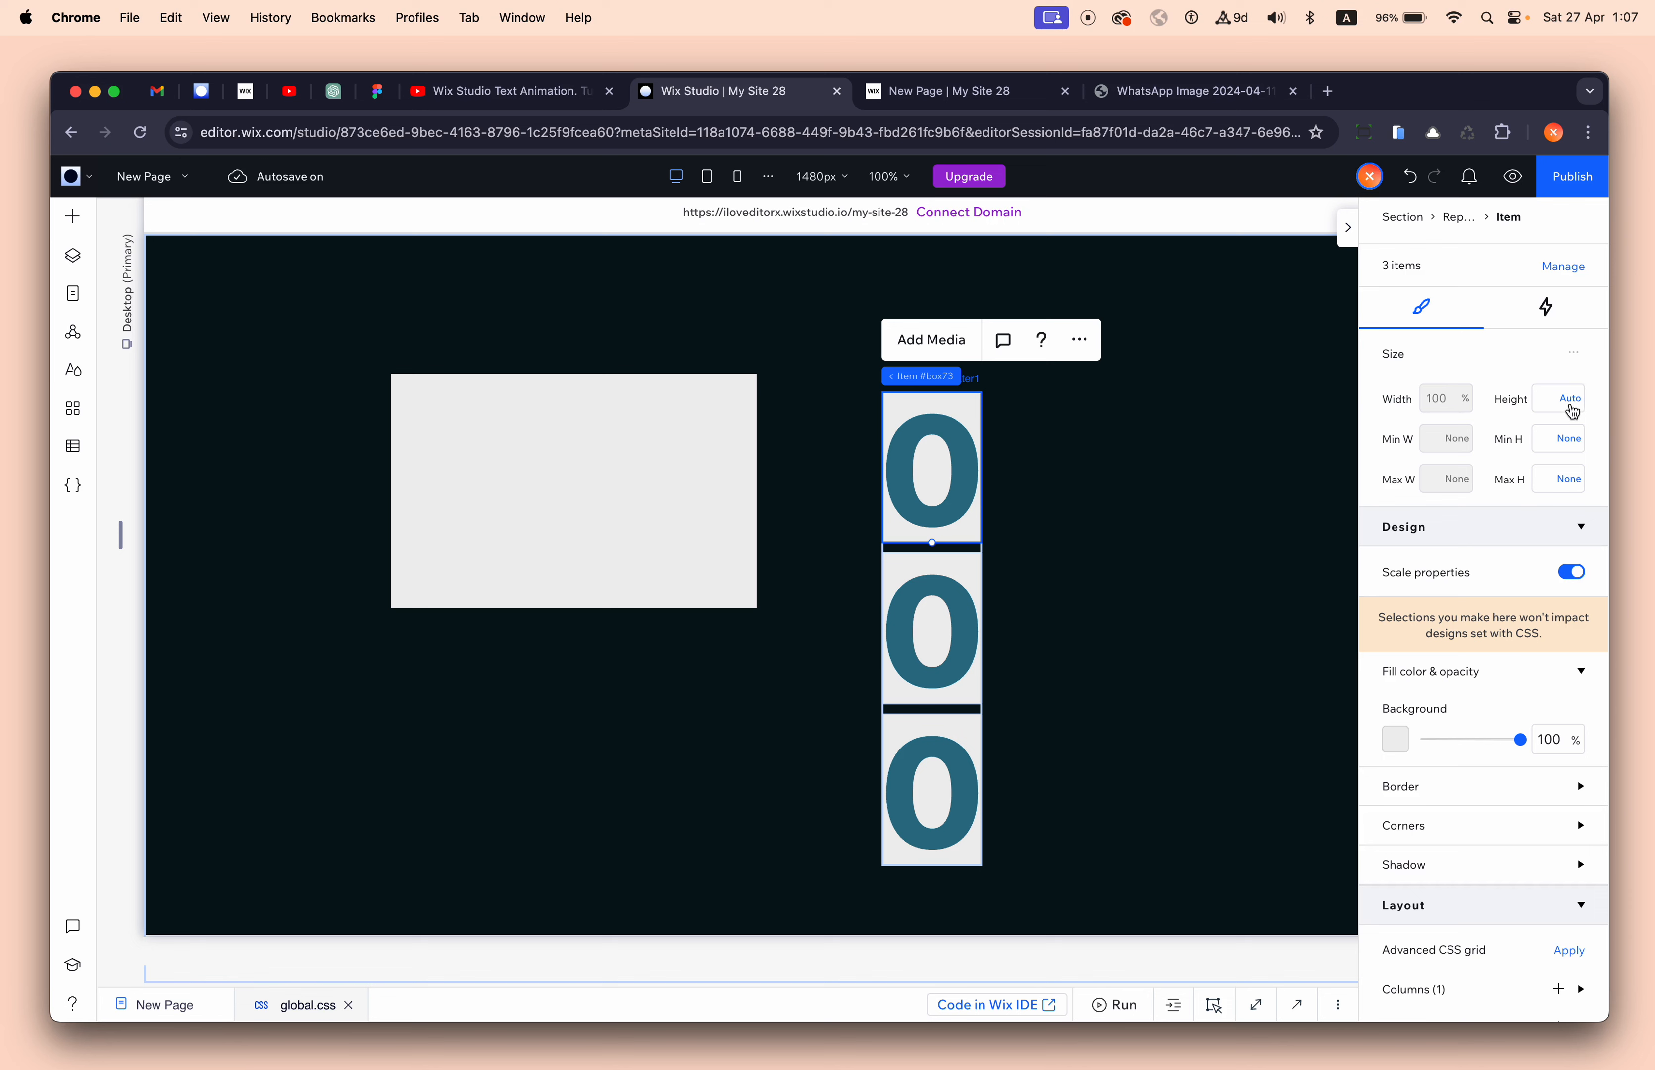
scroll(1433, 717, "down", 2)
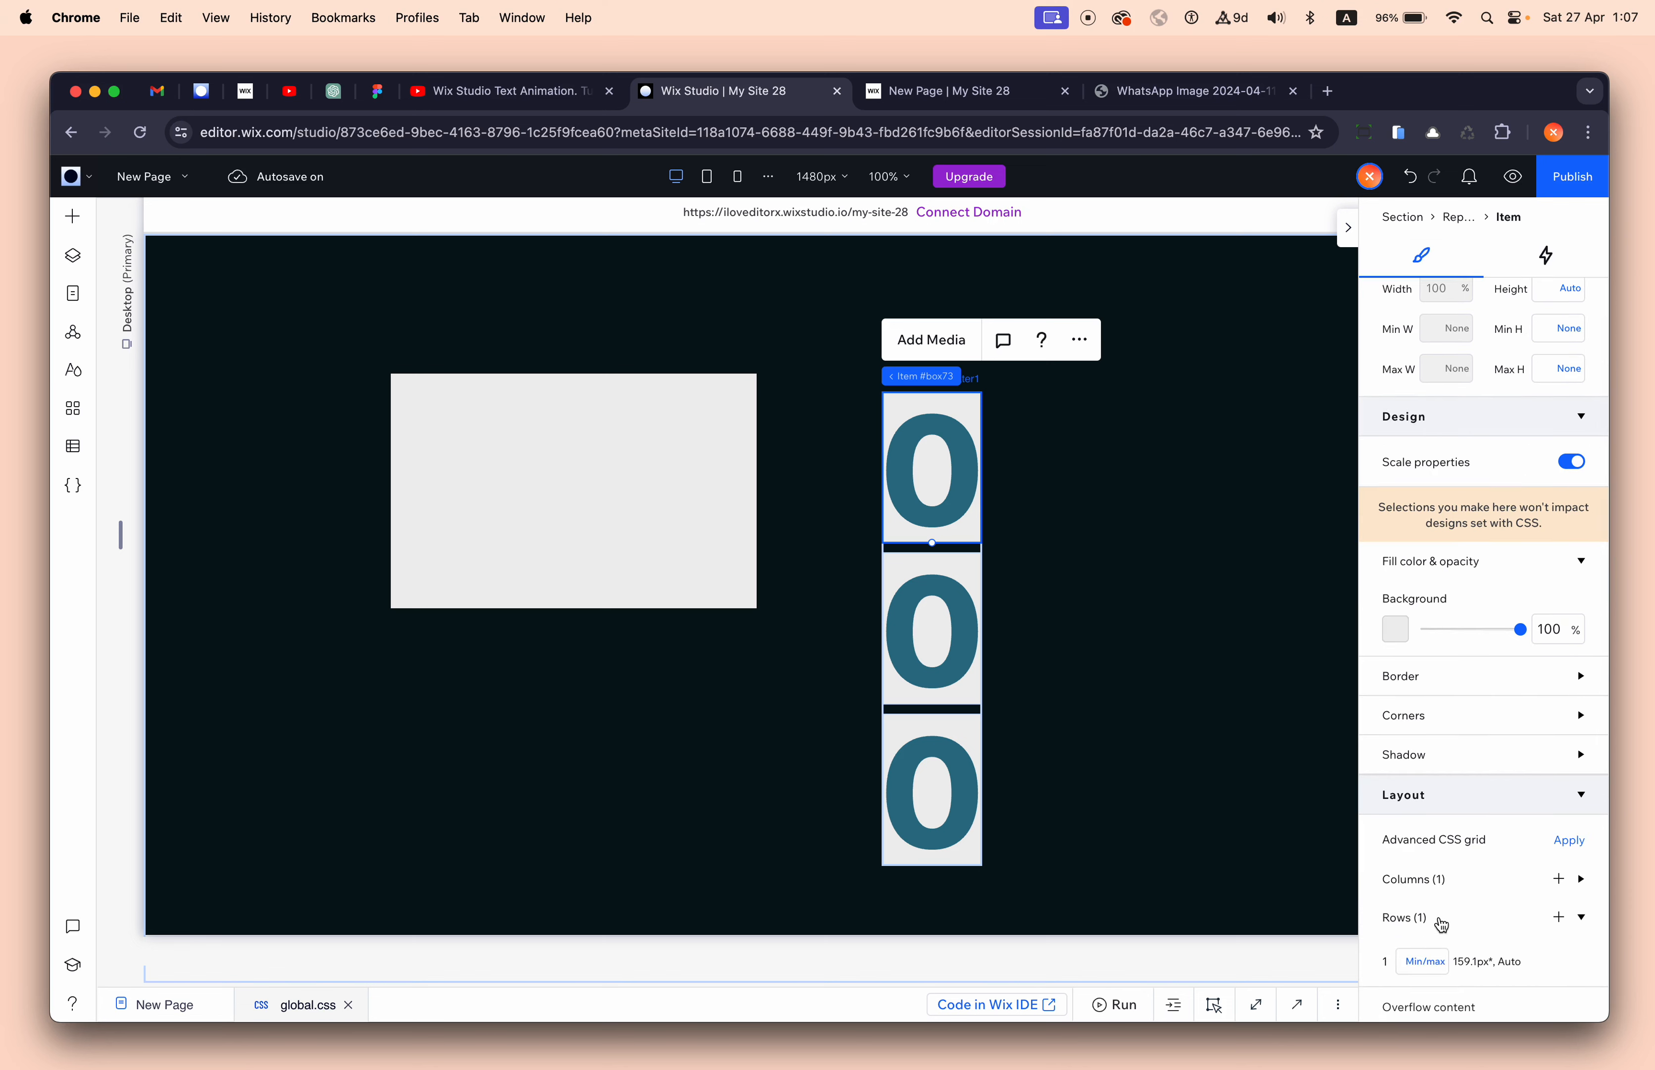
scroll(1442, 925, "down", 3)
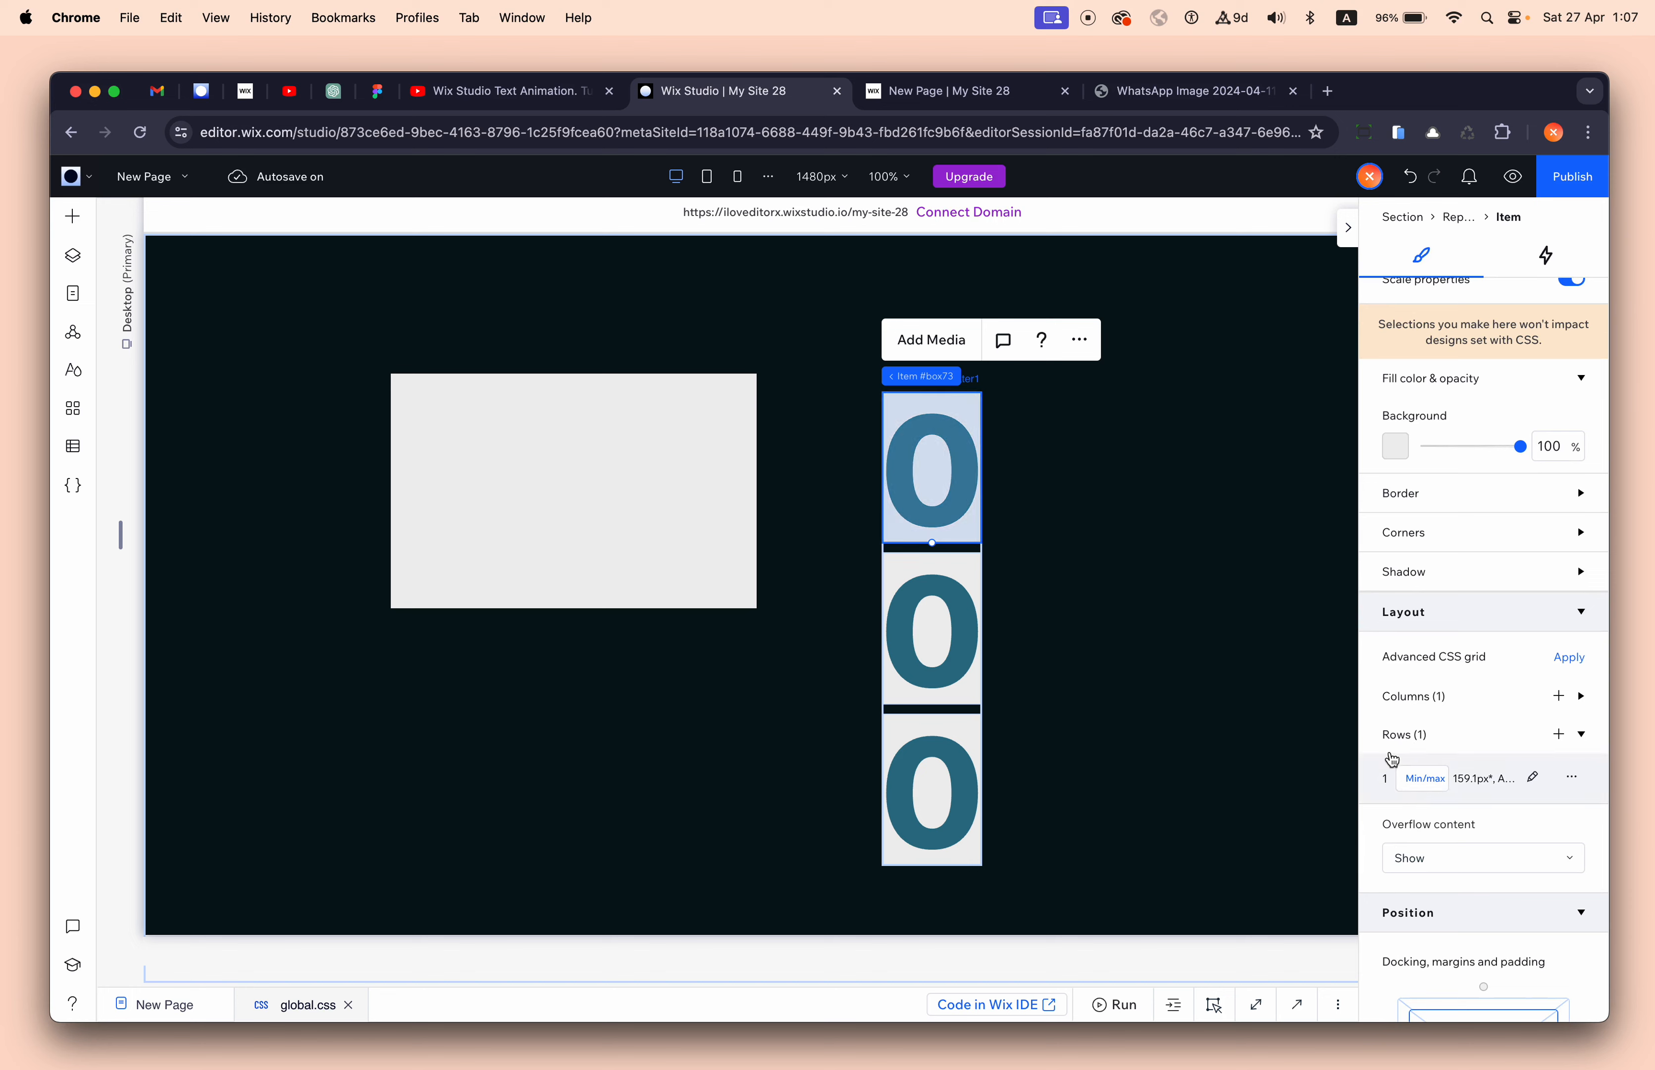
left_click(1435, 790)
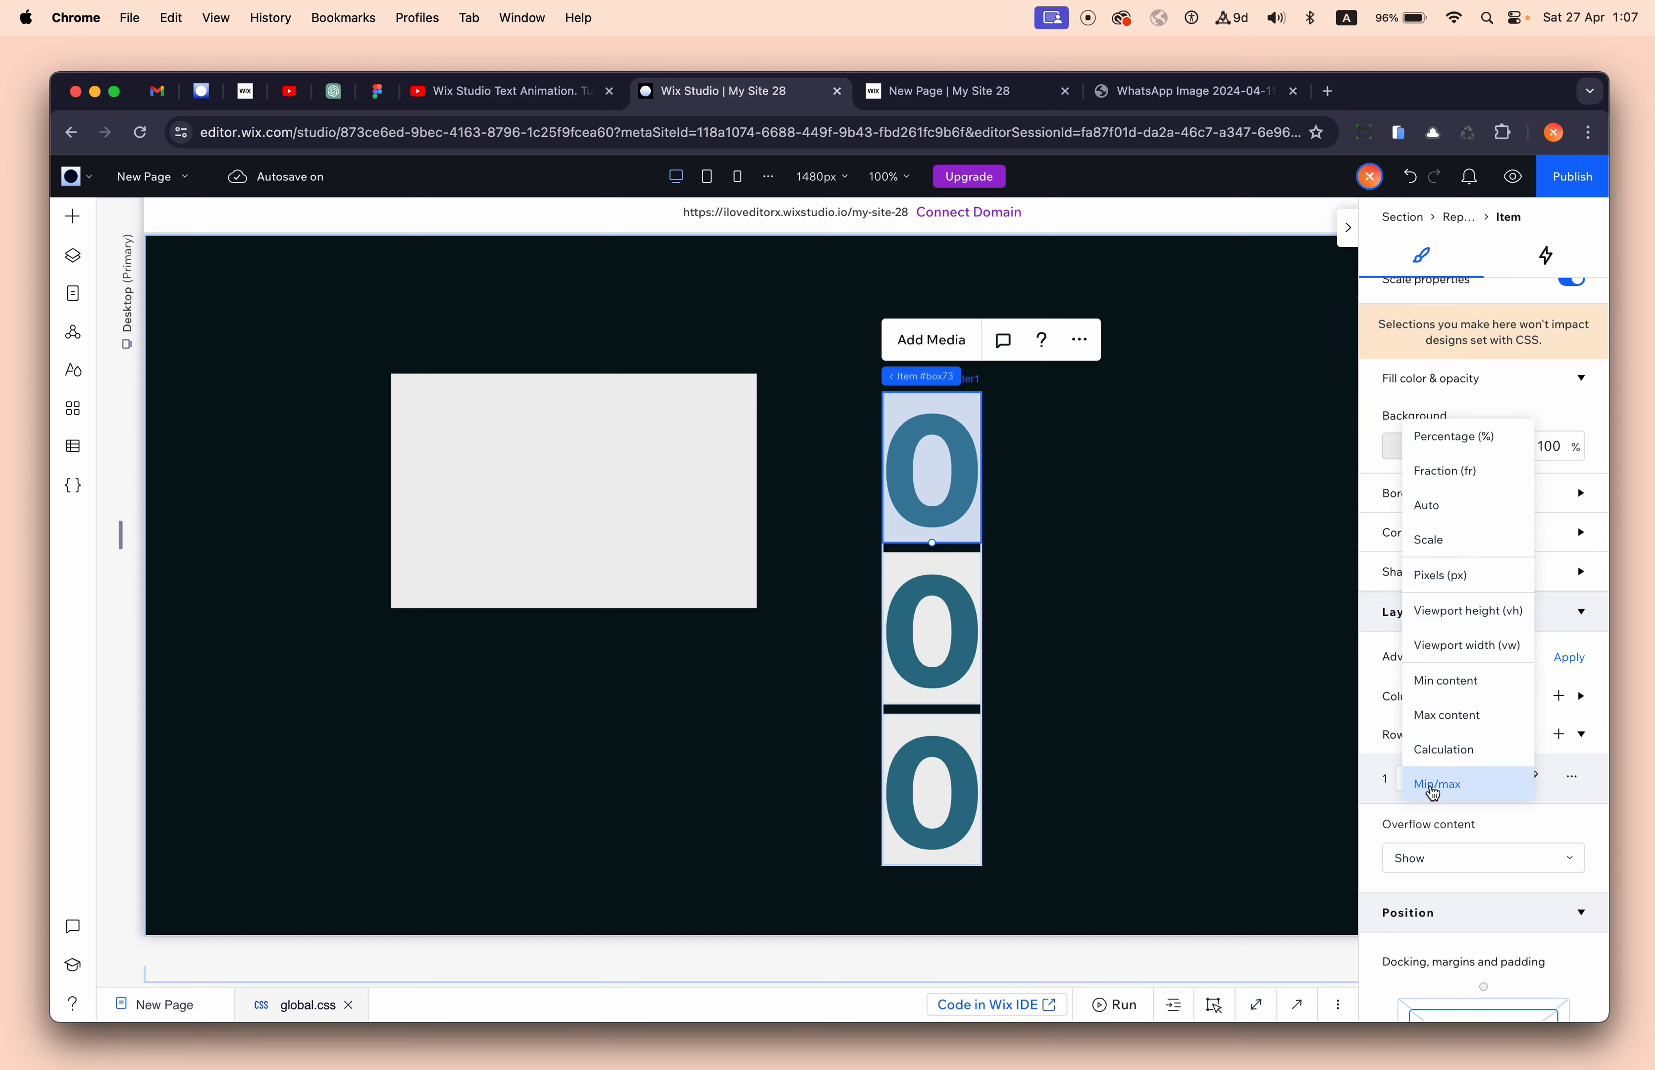
left_click(1463, 473)
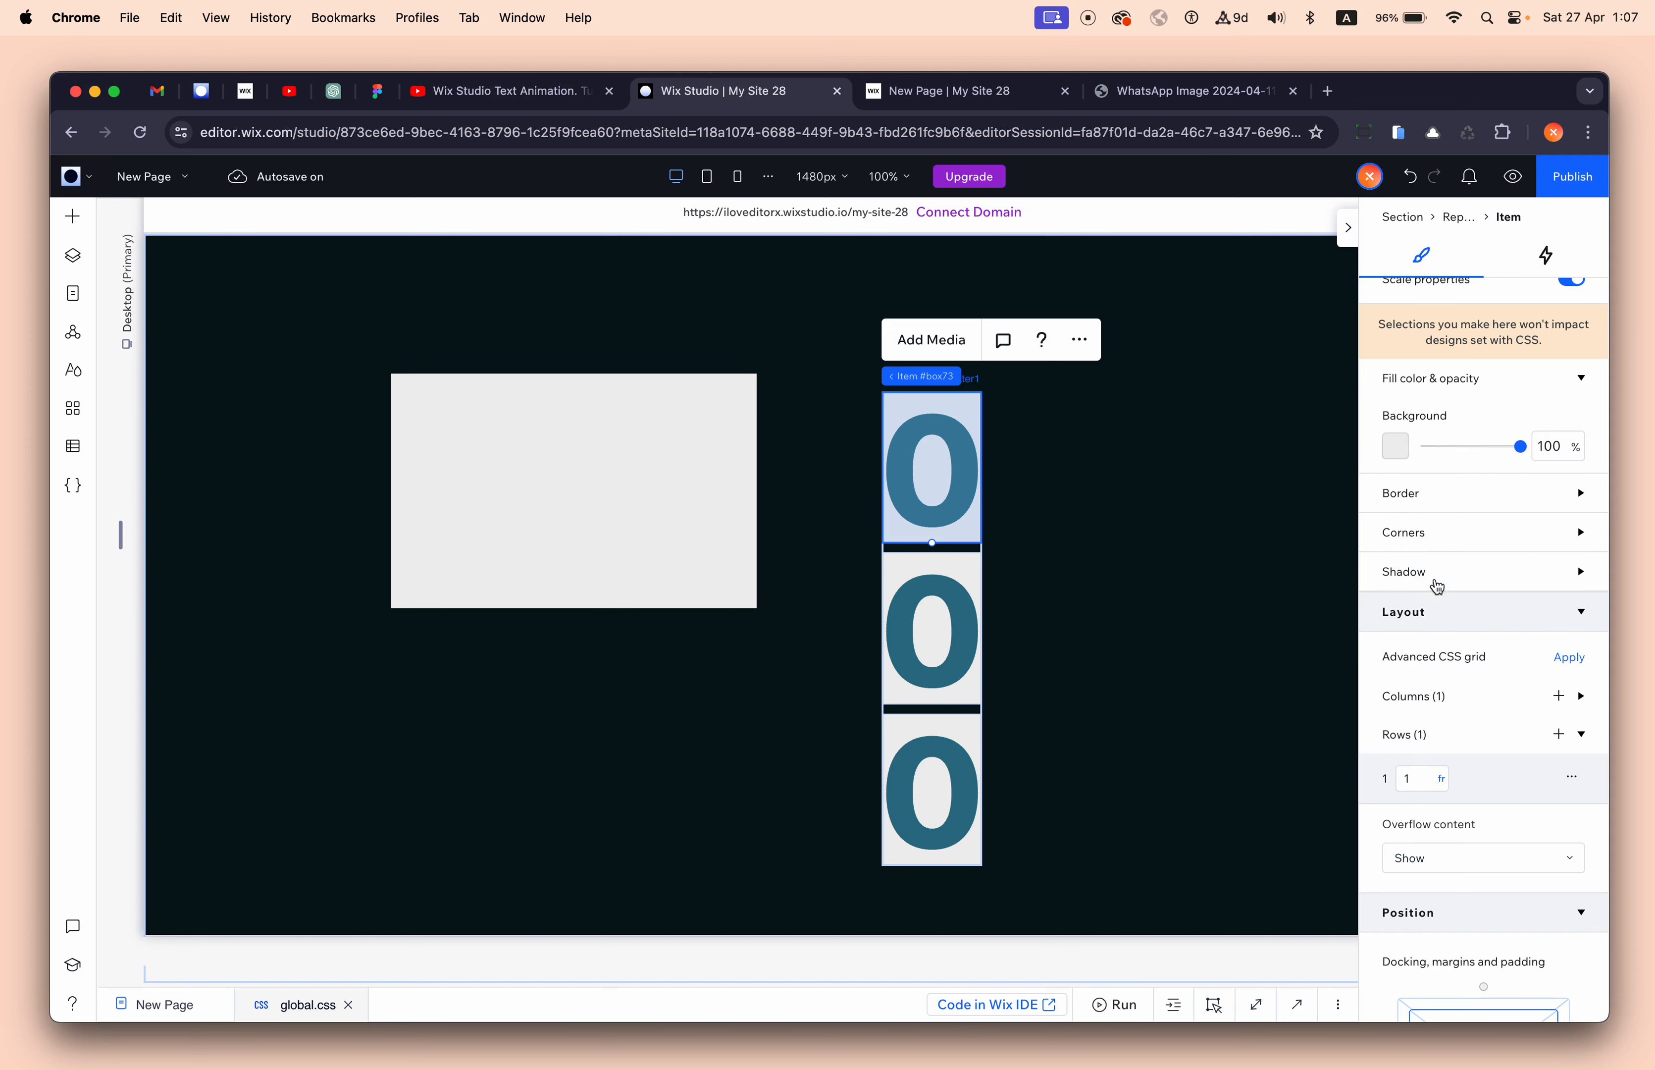
scroll(1440, 584, "up", 5)
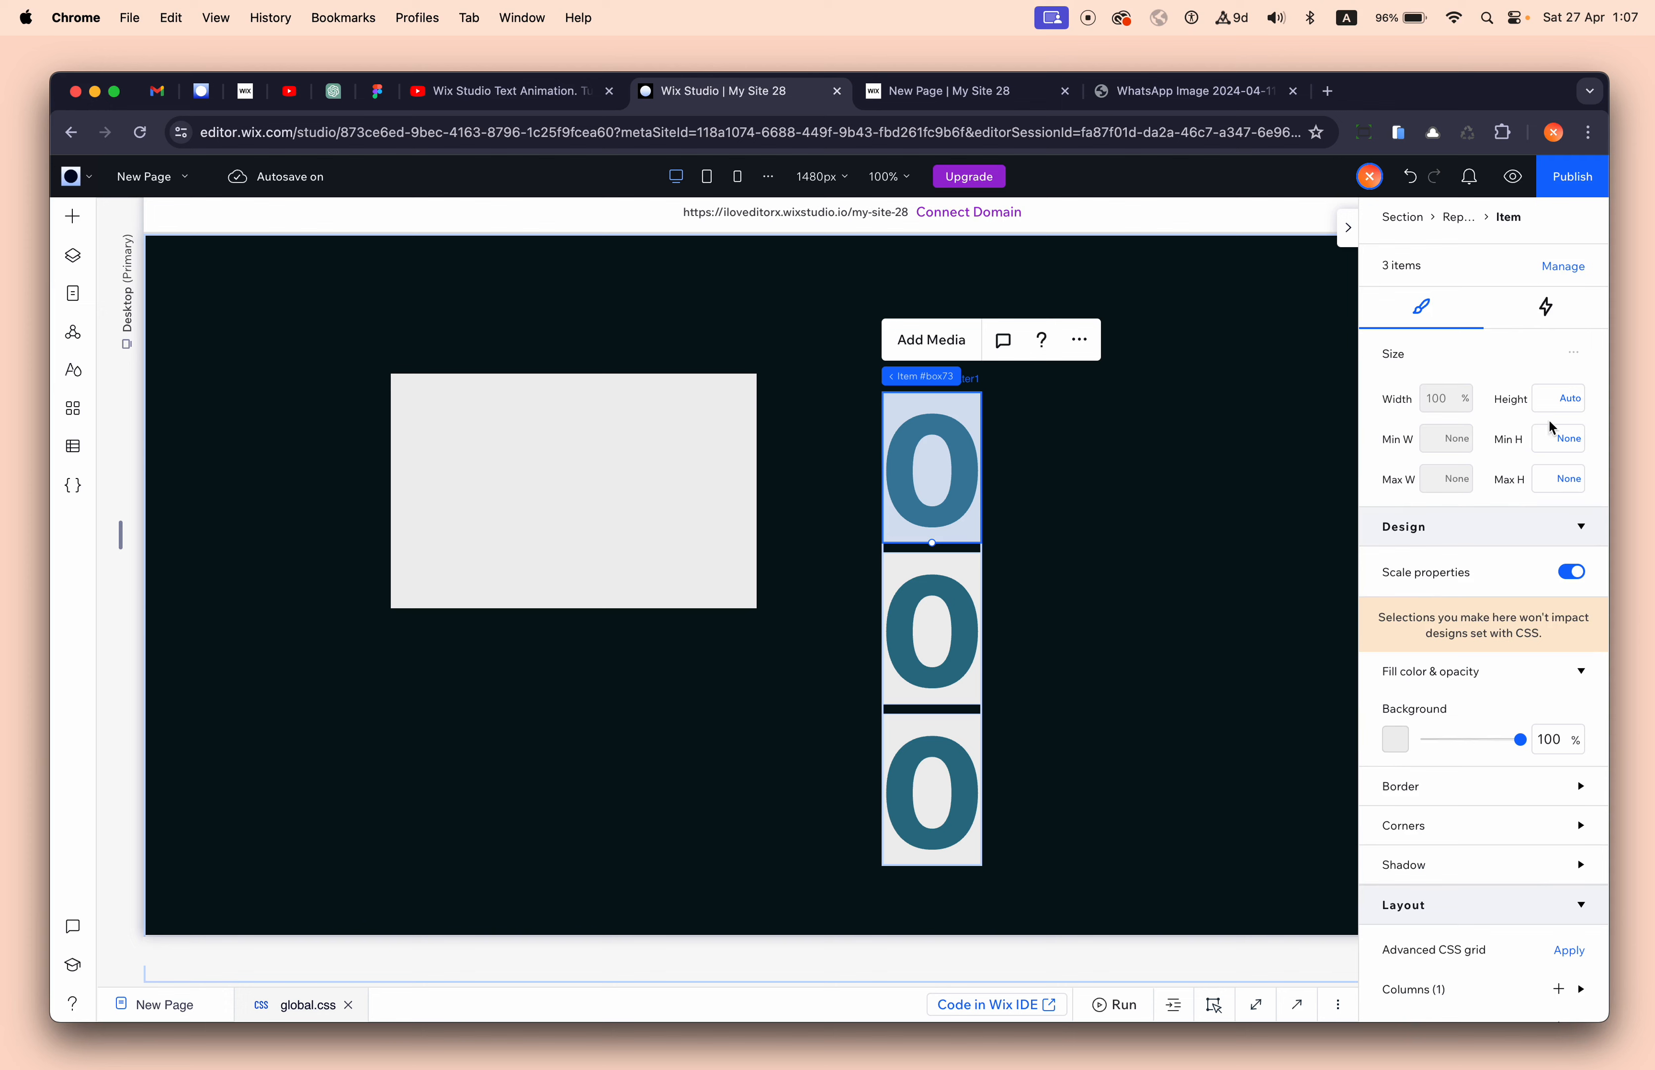
left_click(1573, 407)
left_click(1499, 300)
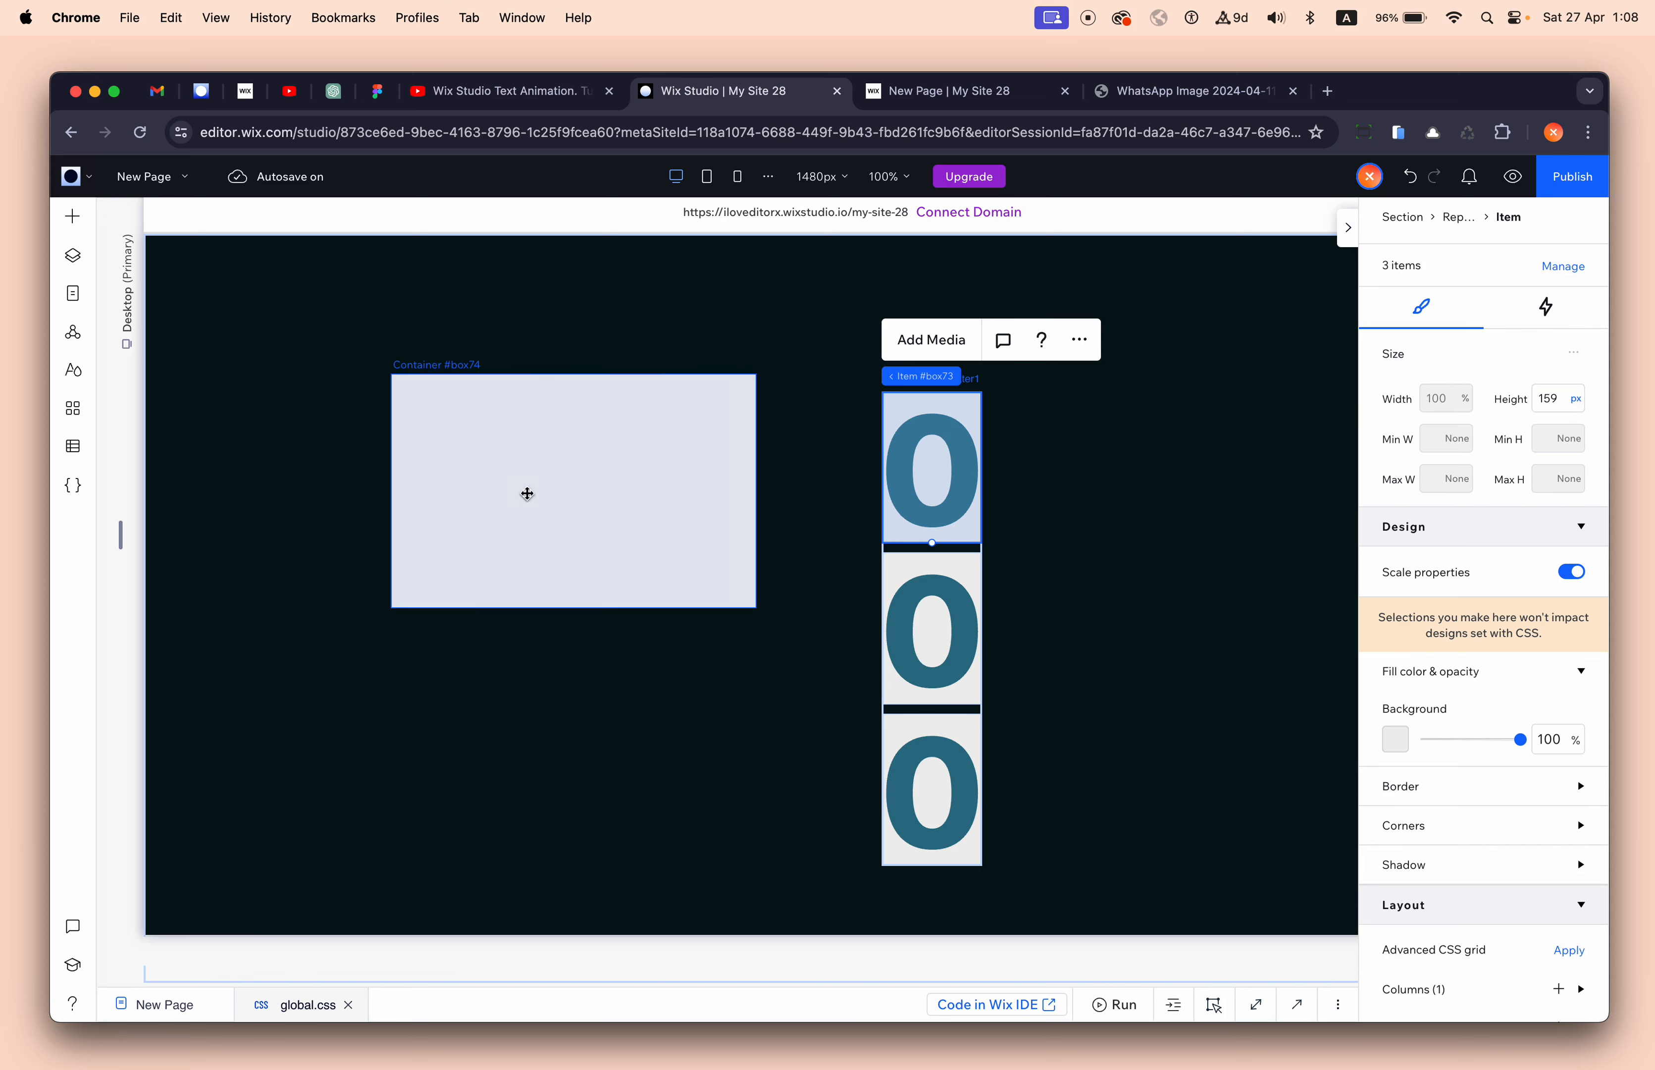
left_click_drag(121, 530, 197, 498)
- Change the repeater item's height to 10.8 vw and check how it scales at other widths
left_click(958, 435)
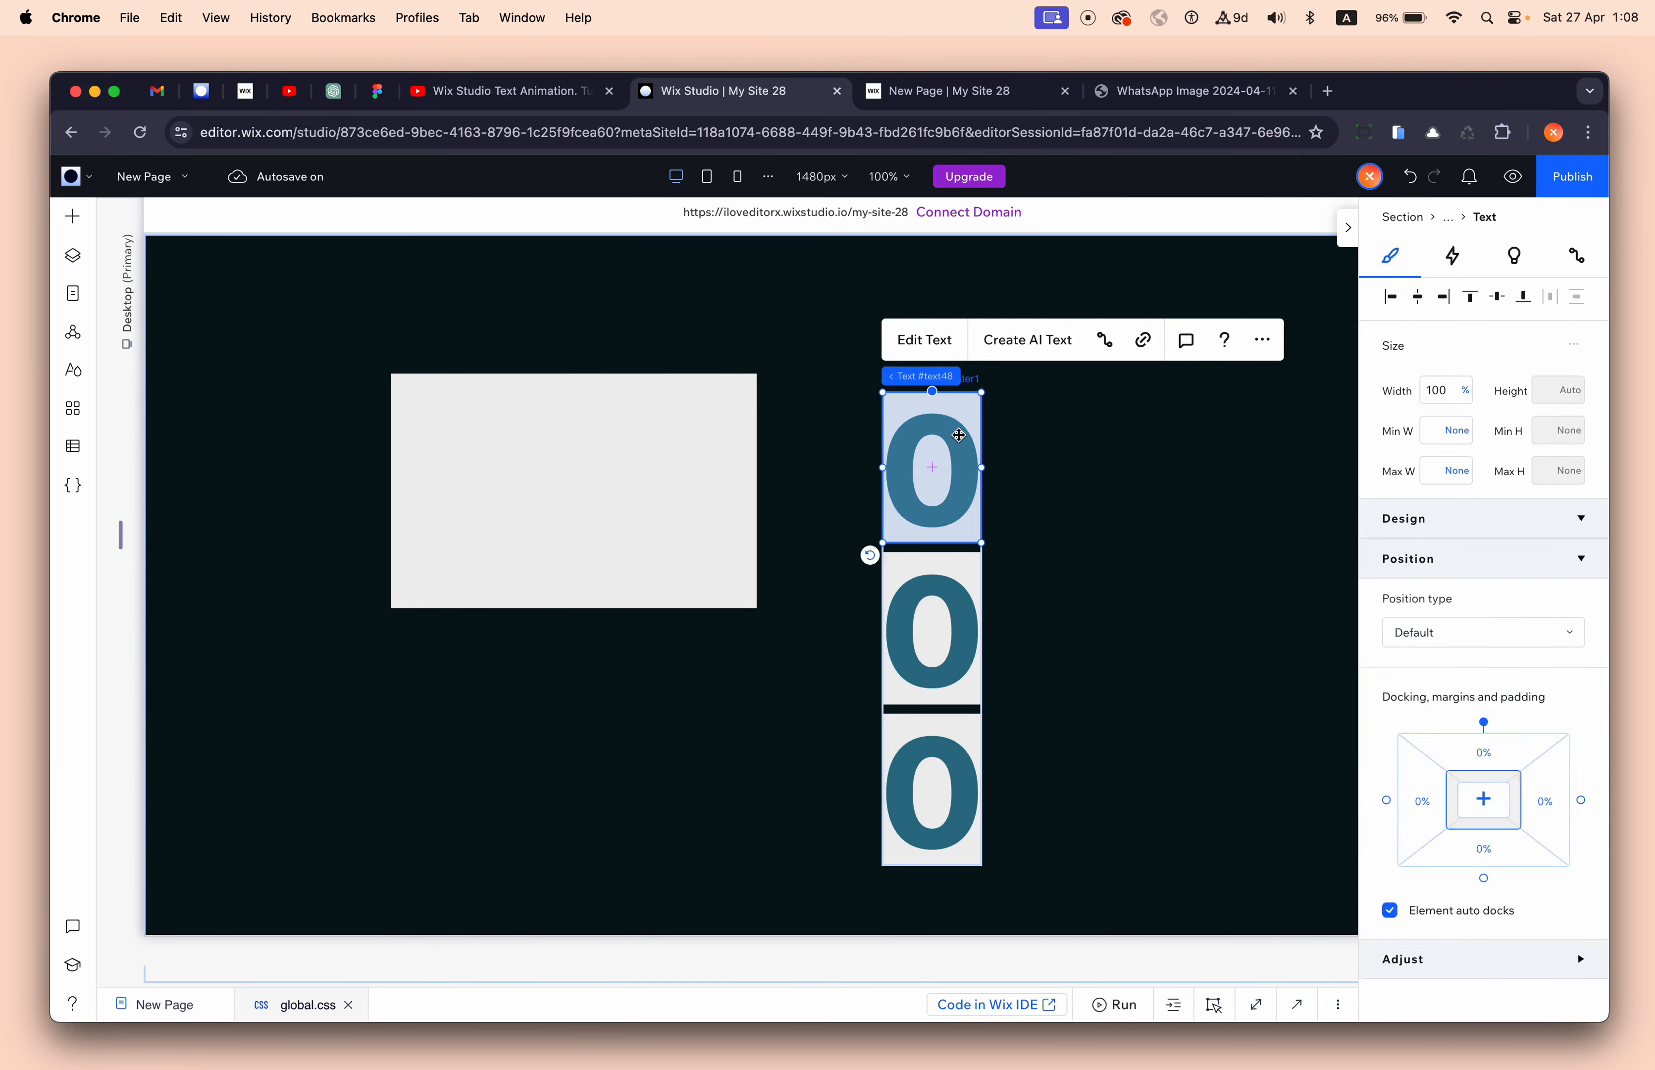
left_click(1017, 378)
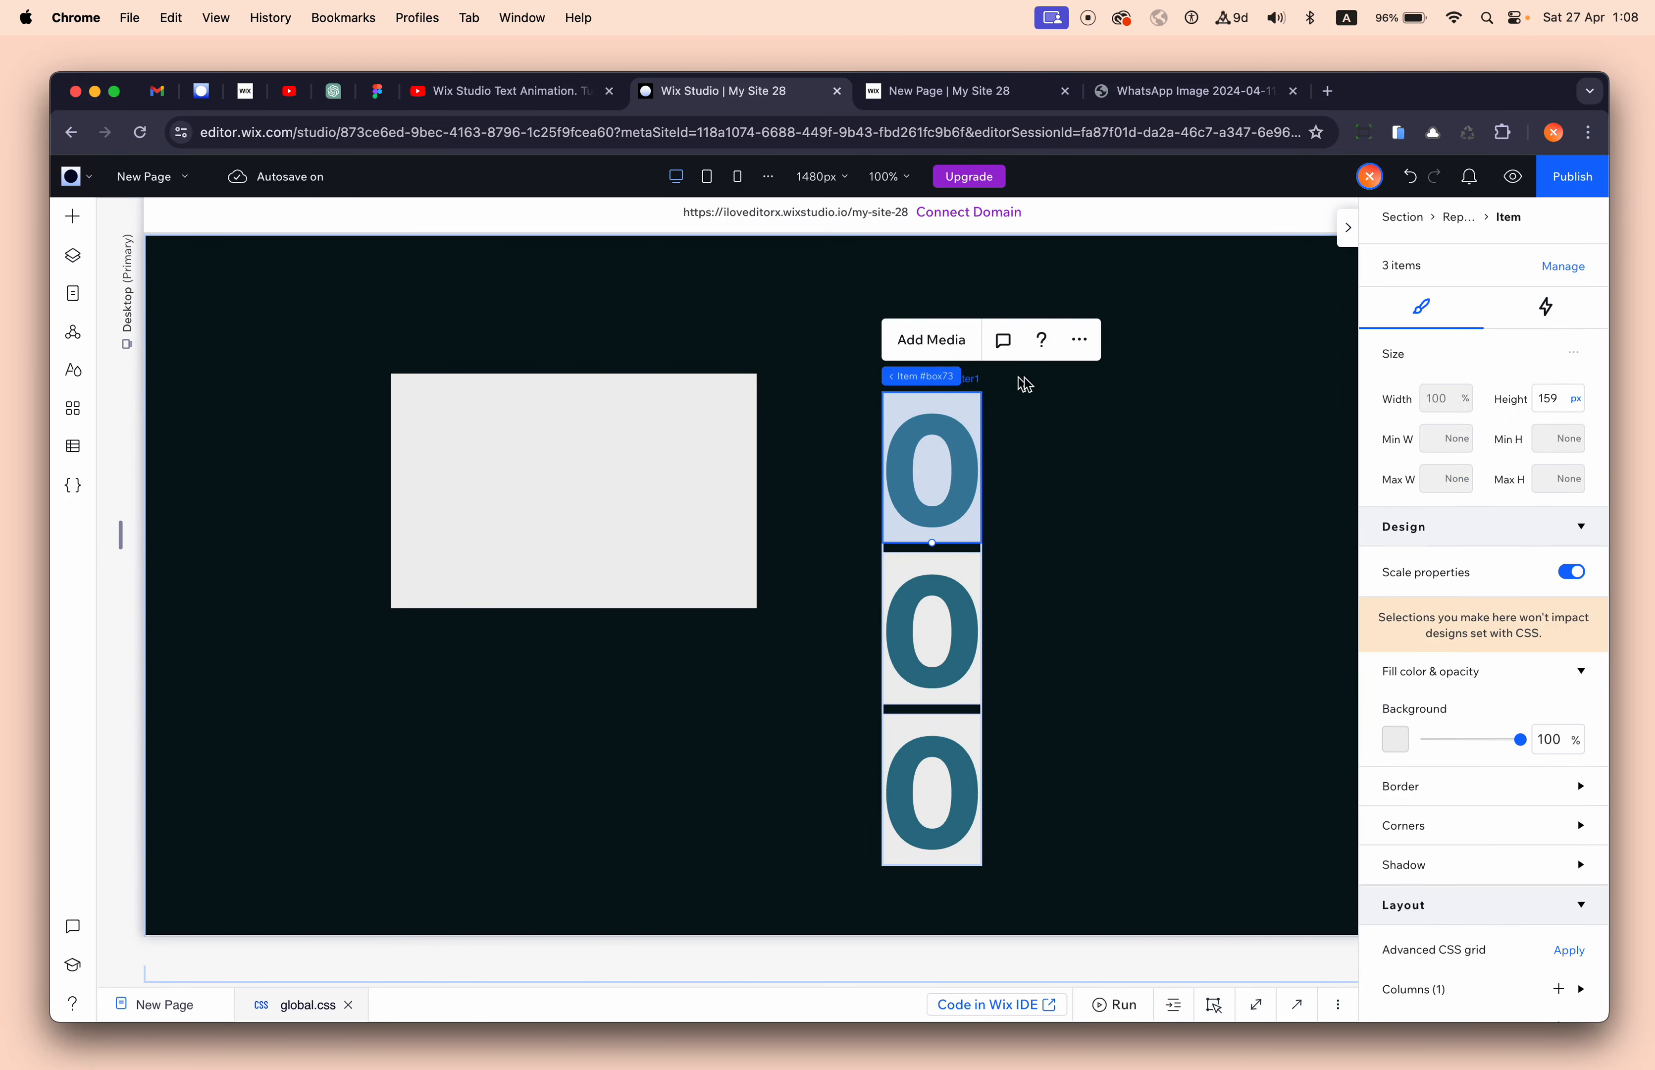
left_click(1576, 399)
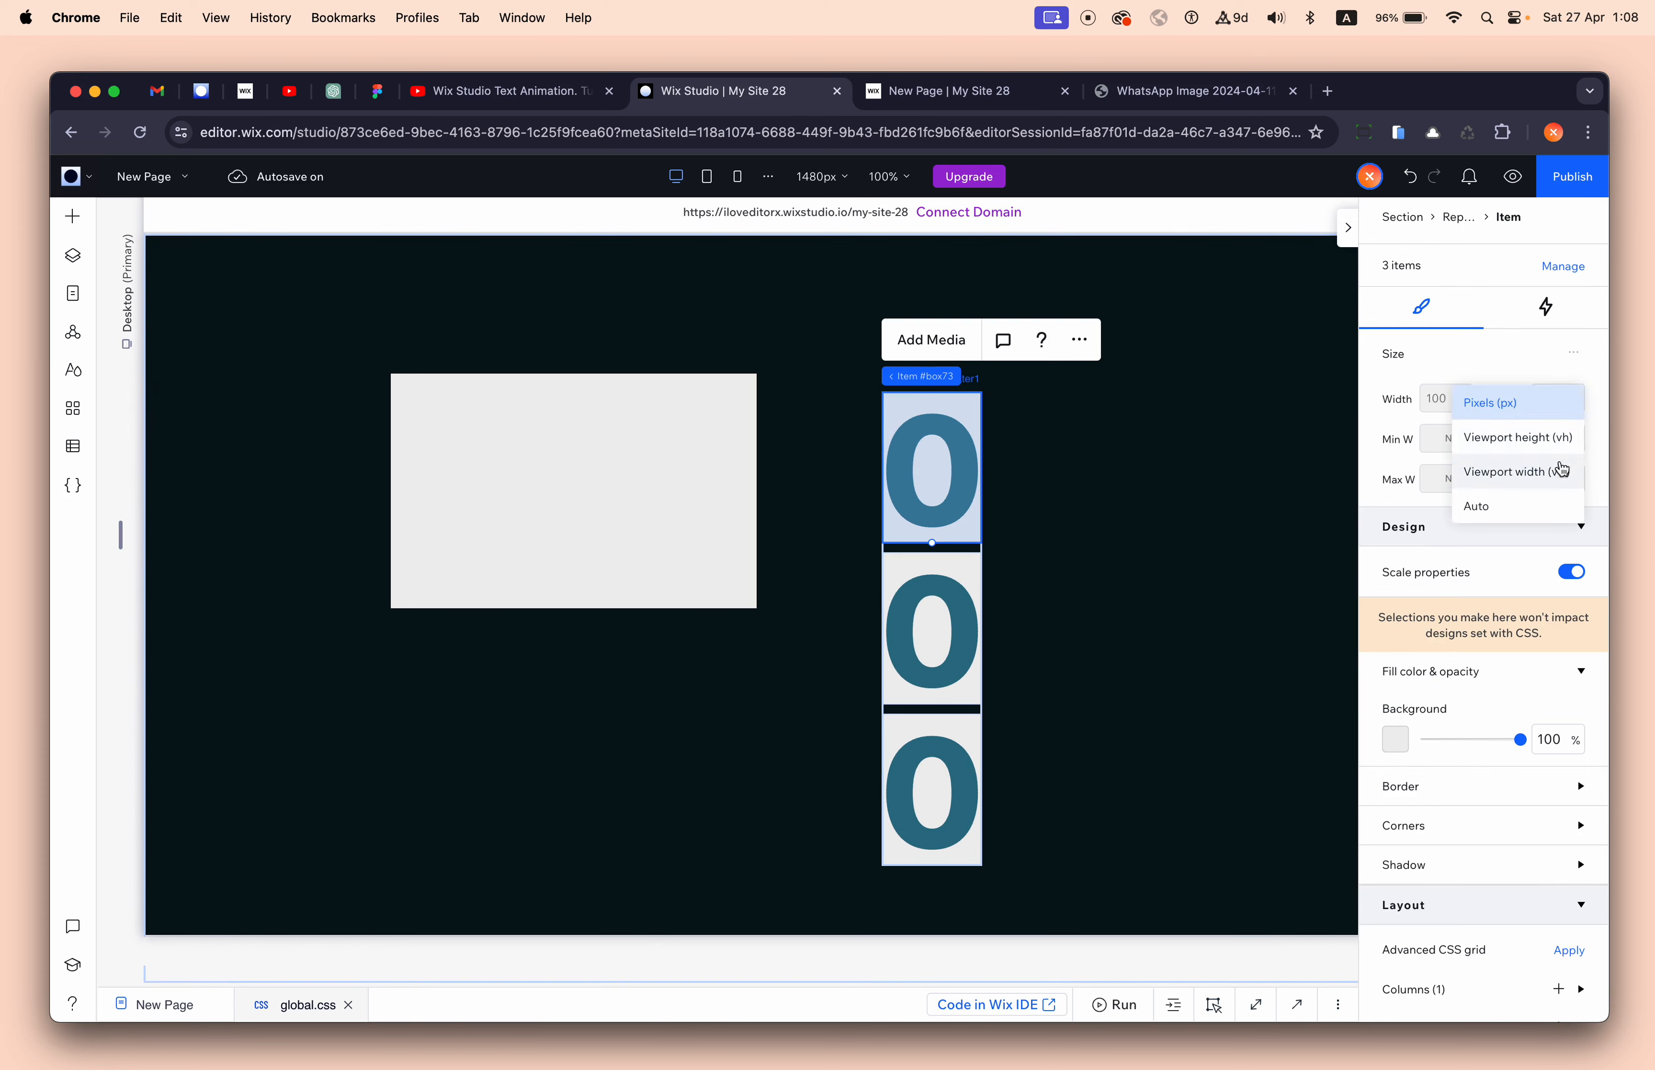
left_click(1510, 476)
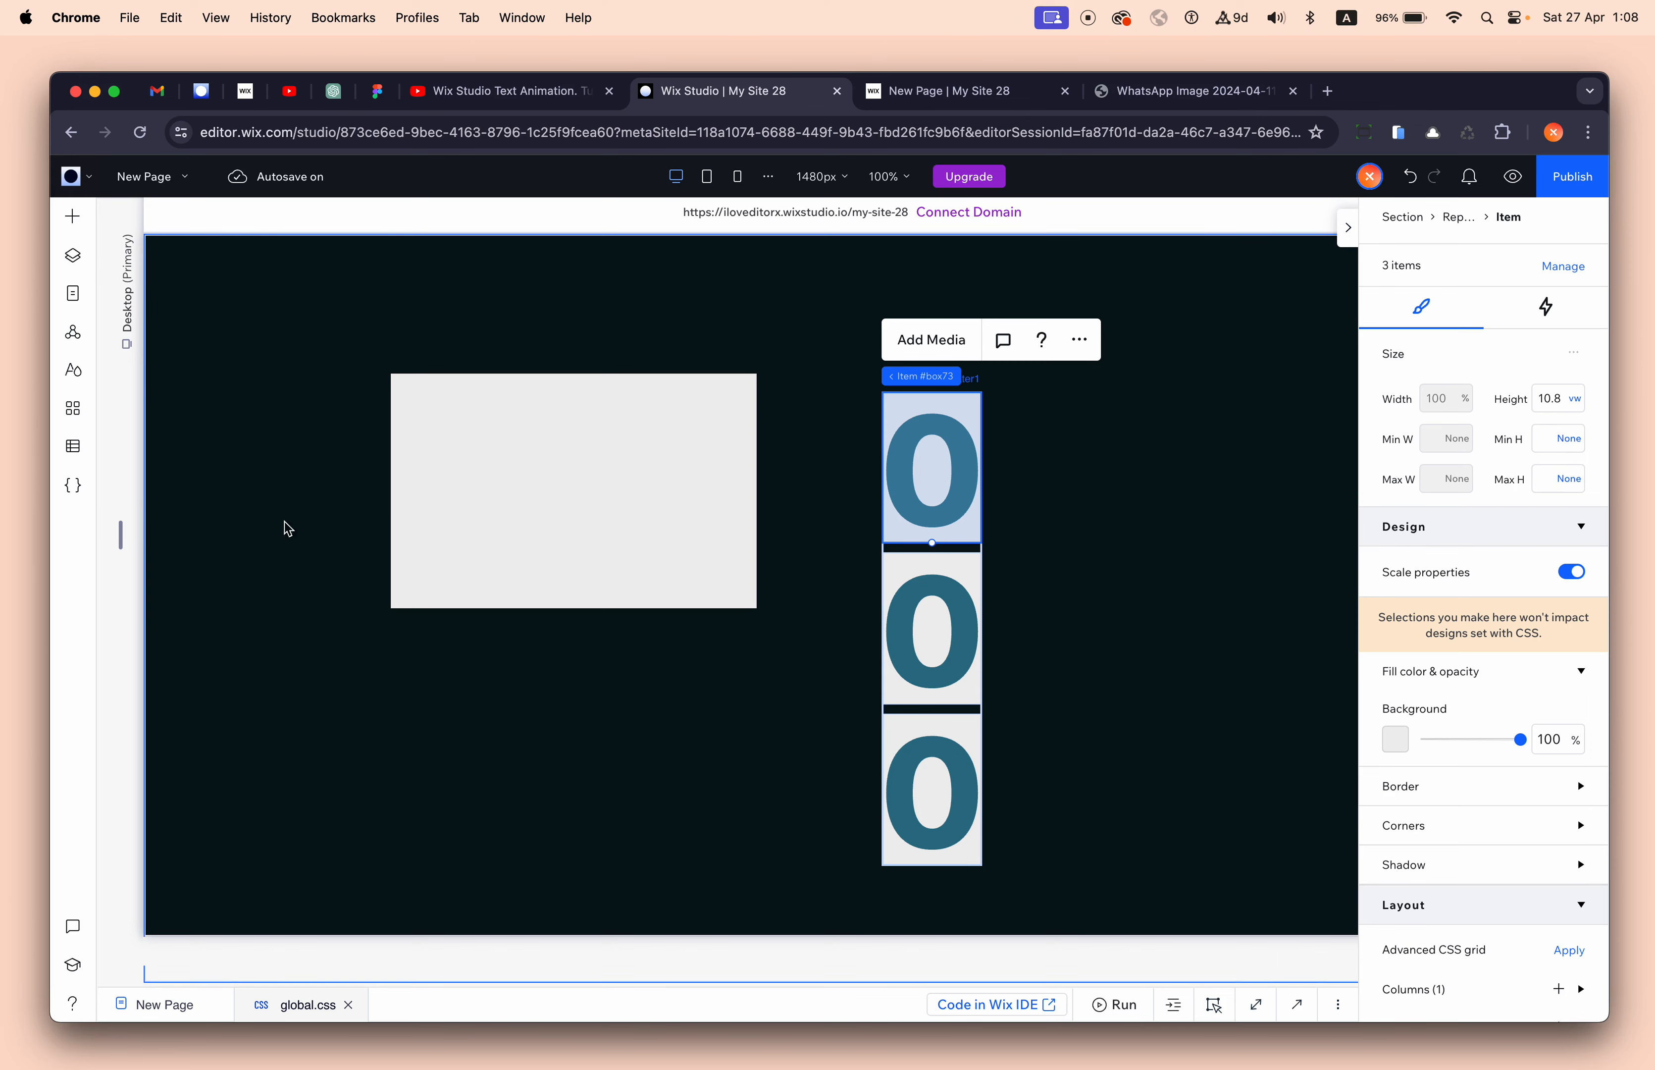
mouse_move(120, 535)
left_mouse_down()
mouse_move(351, 532)
mouse_move(156, 525)
mouse_move(297, 498)
mouse_move(125, 504)
left_mouse_up()
- Set the digit repeater's minimum width to None and check its scaling at other widths
left_click(935, 479)
left_click(937, 477)
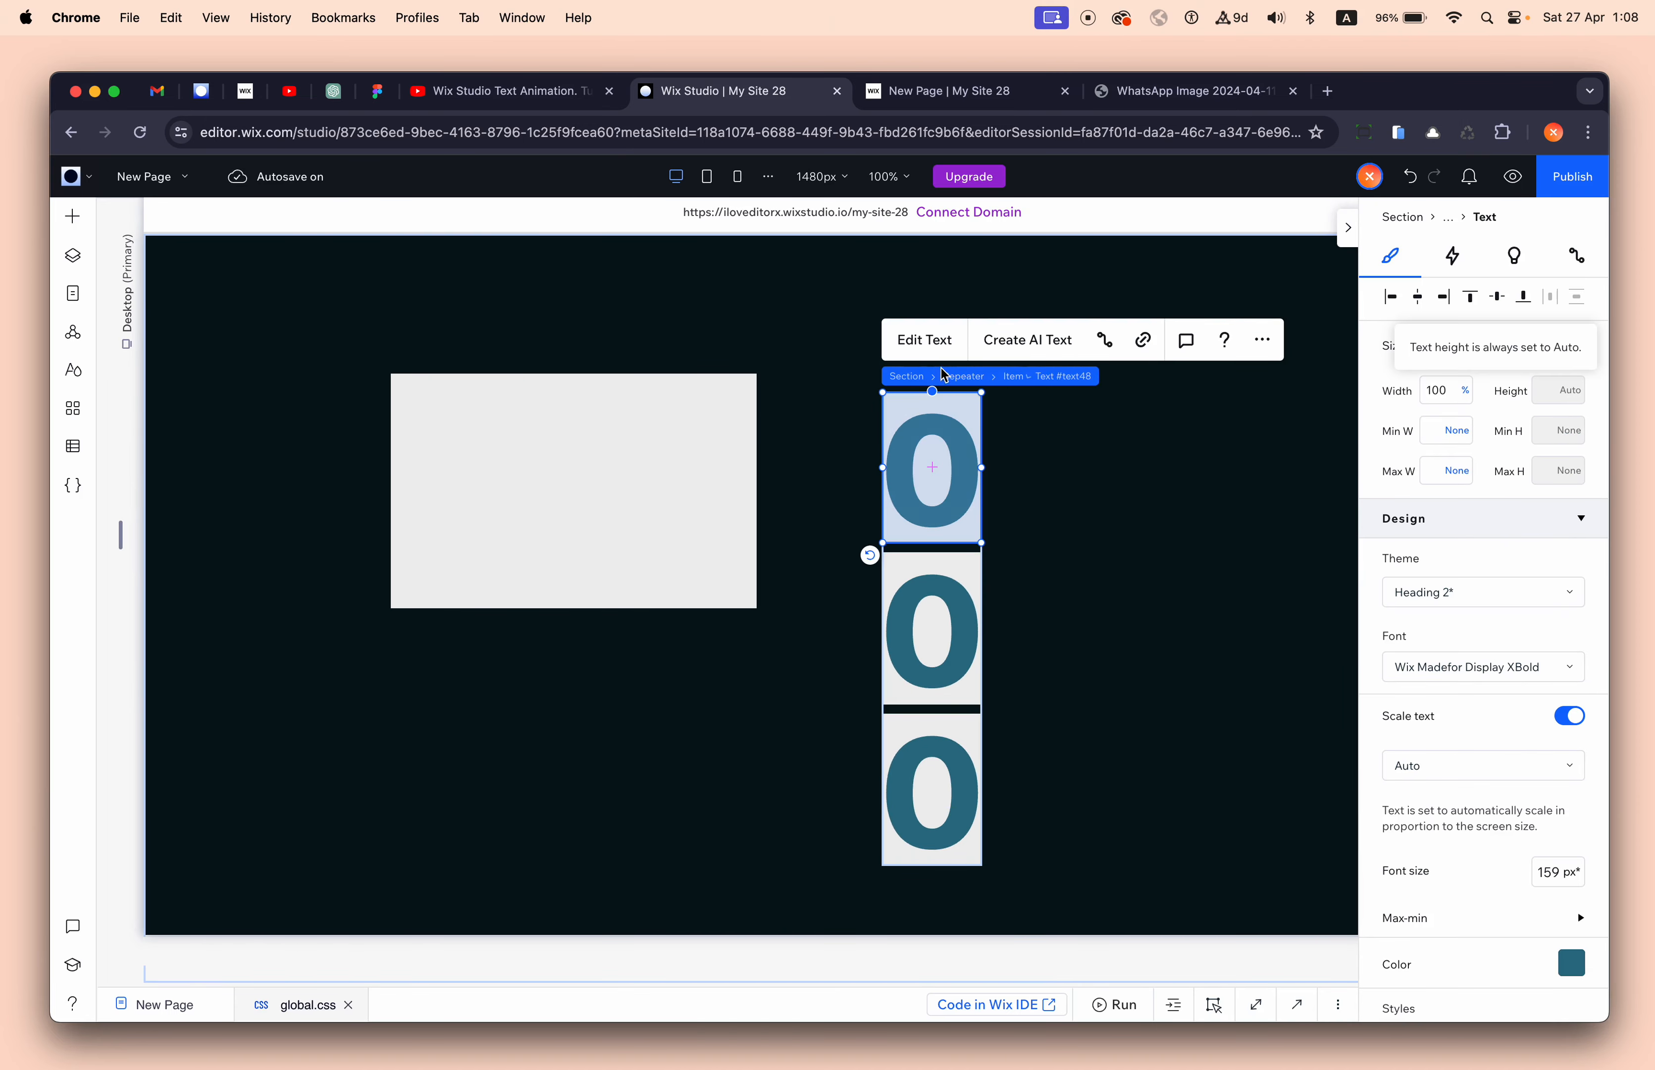
left_click(1013, 374)
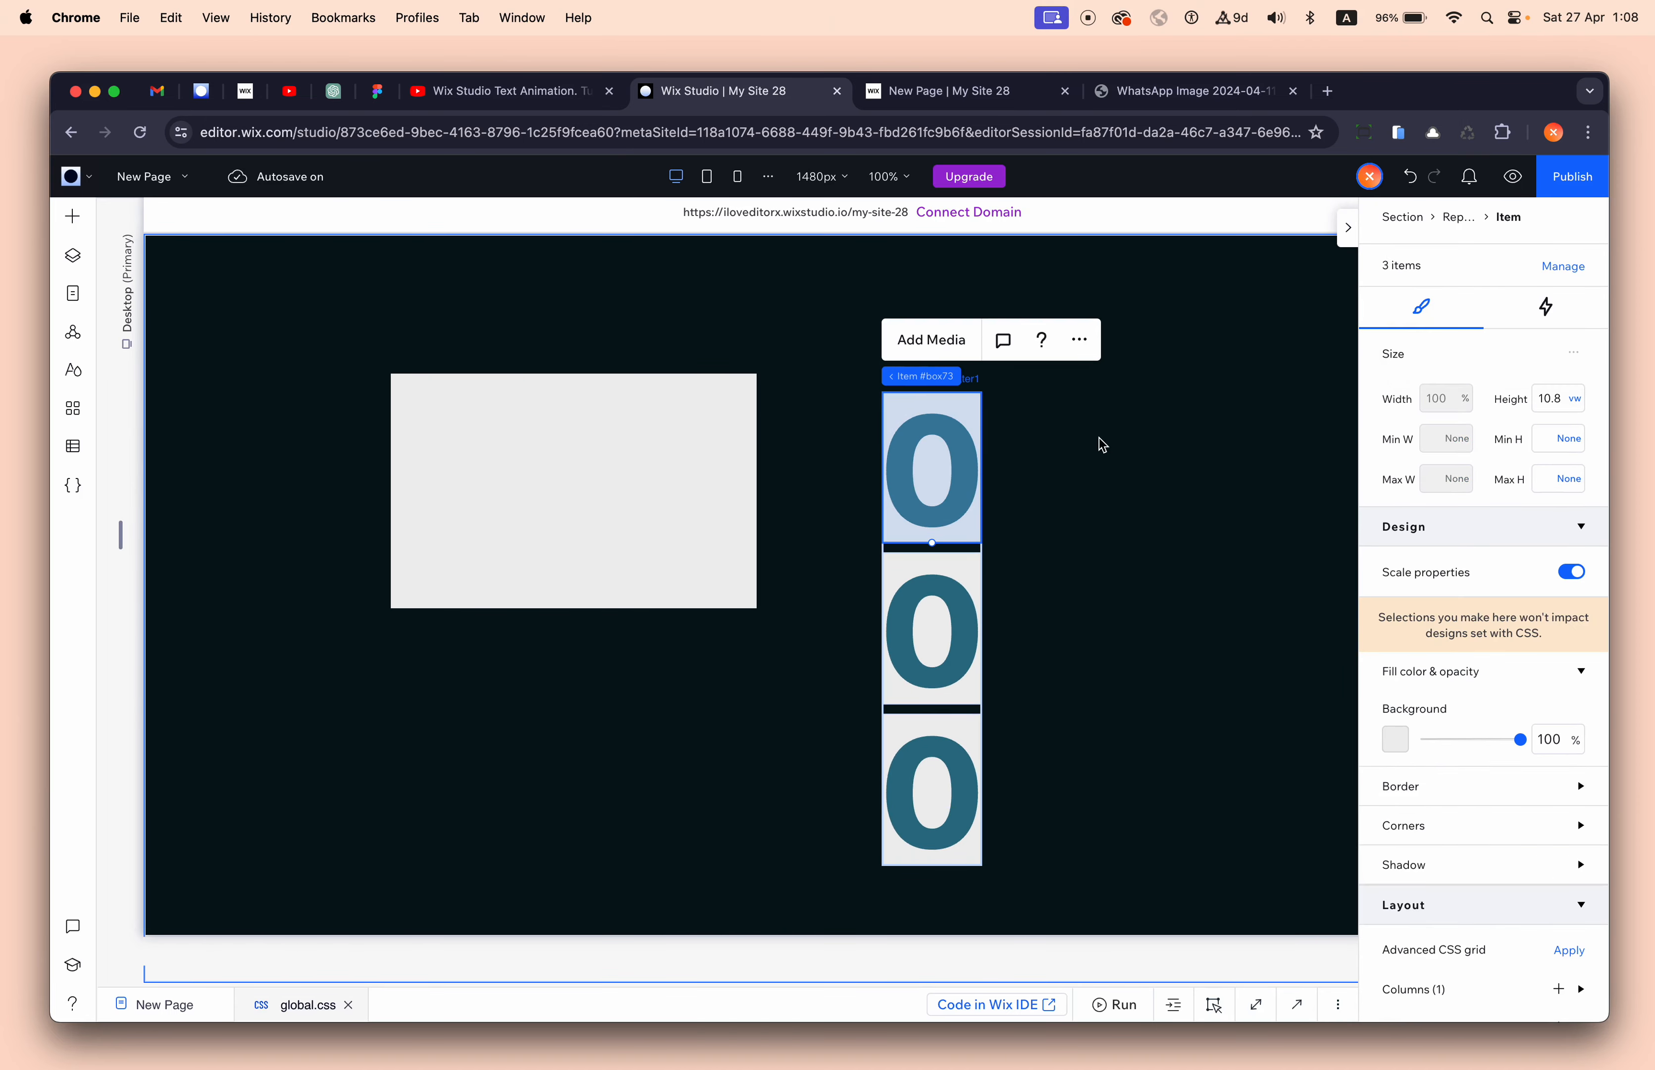
mouse_move(971, 382)
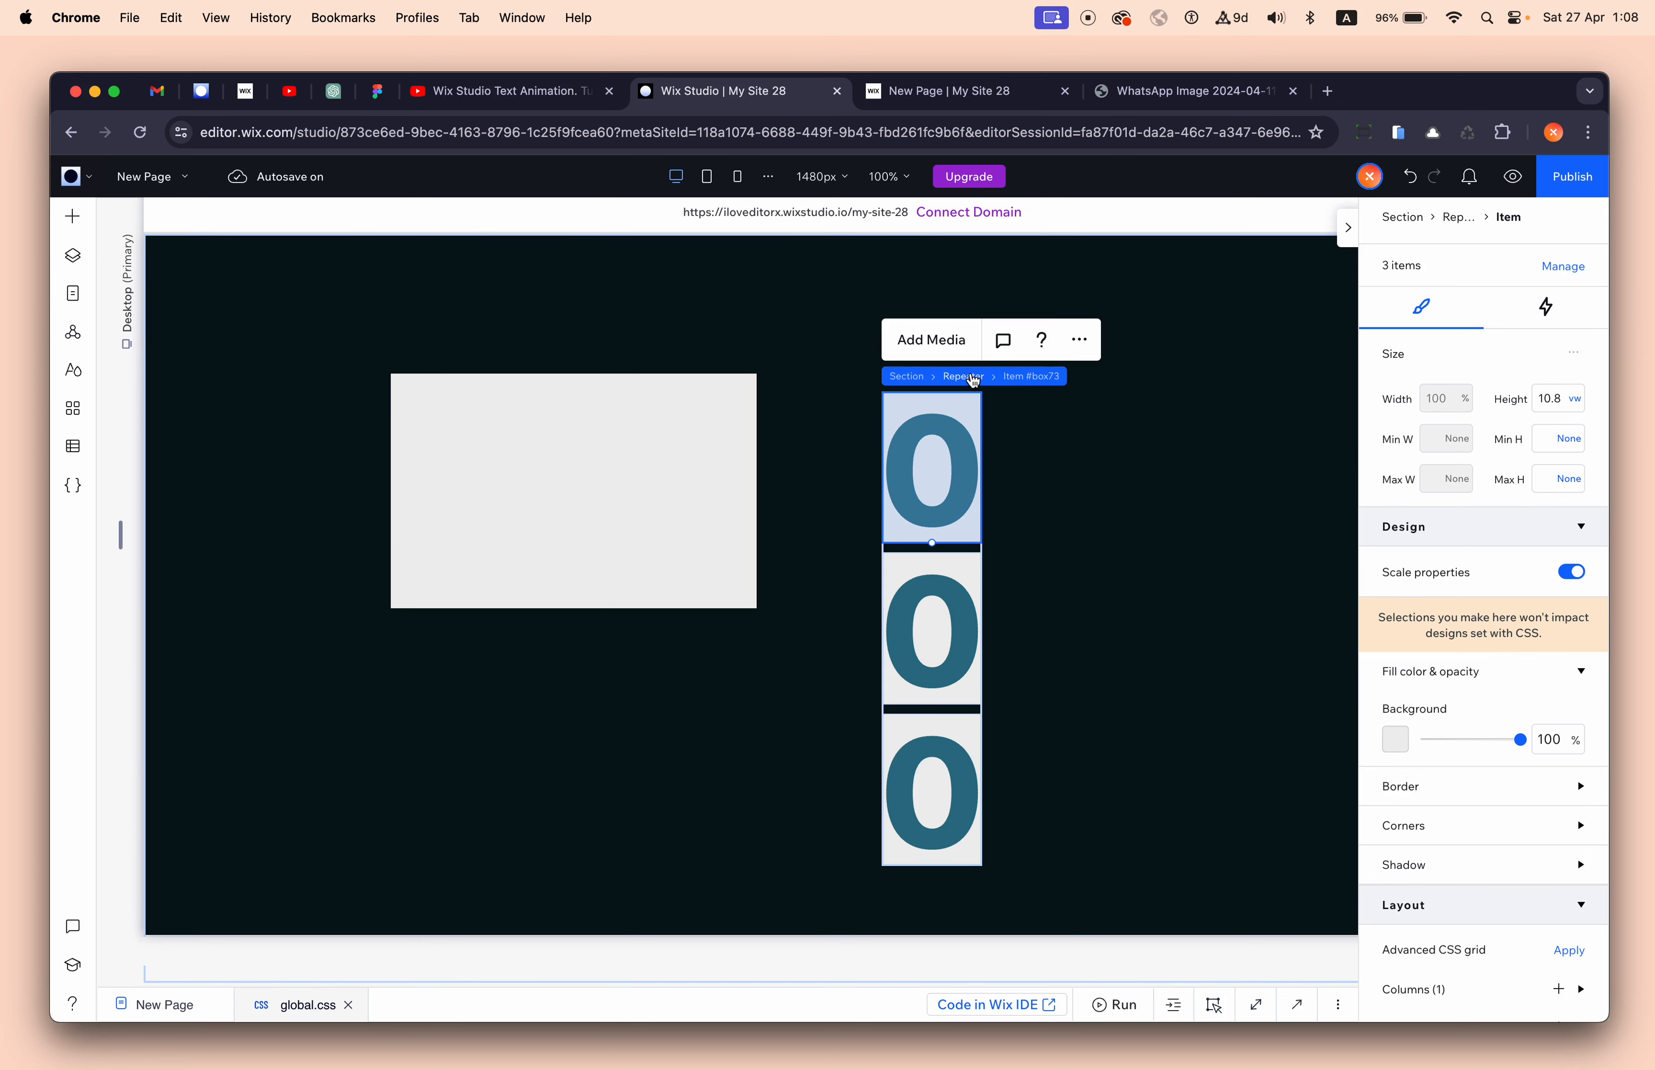
left_click(974, 381)
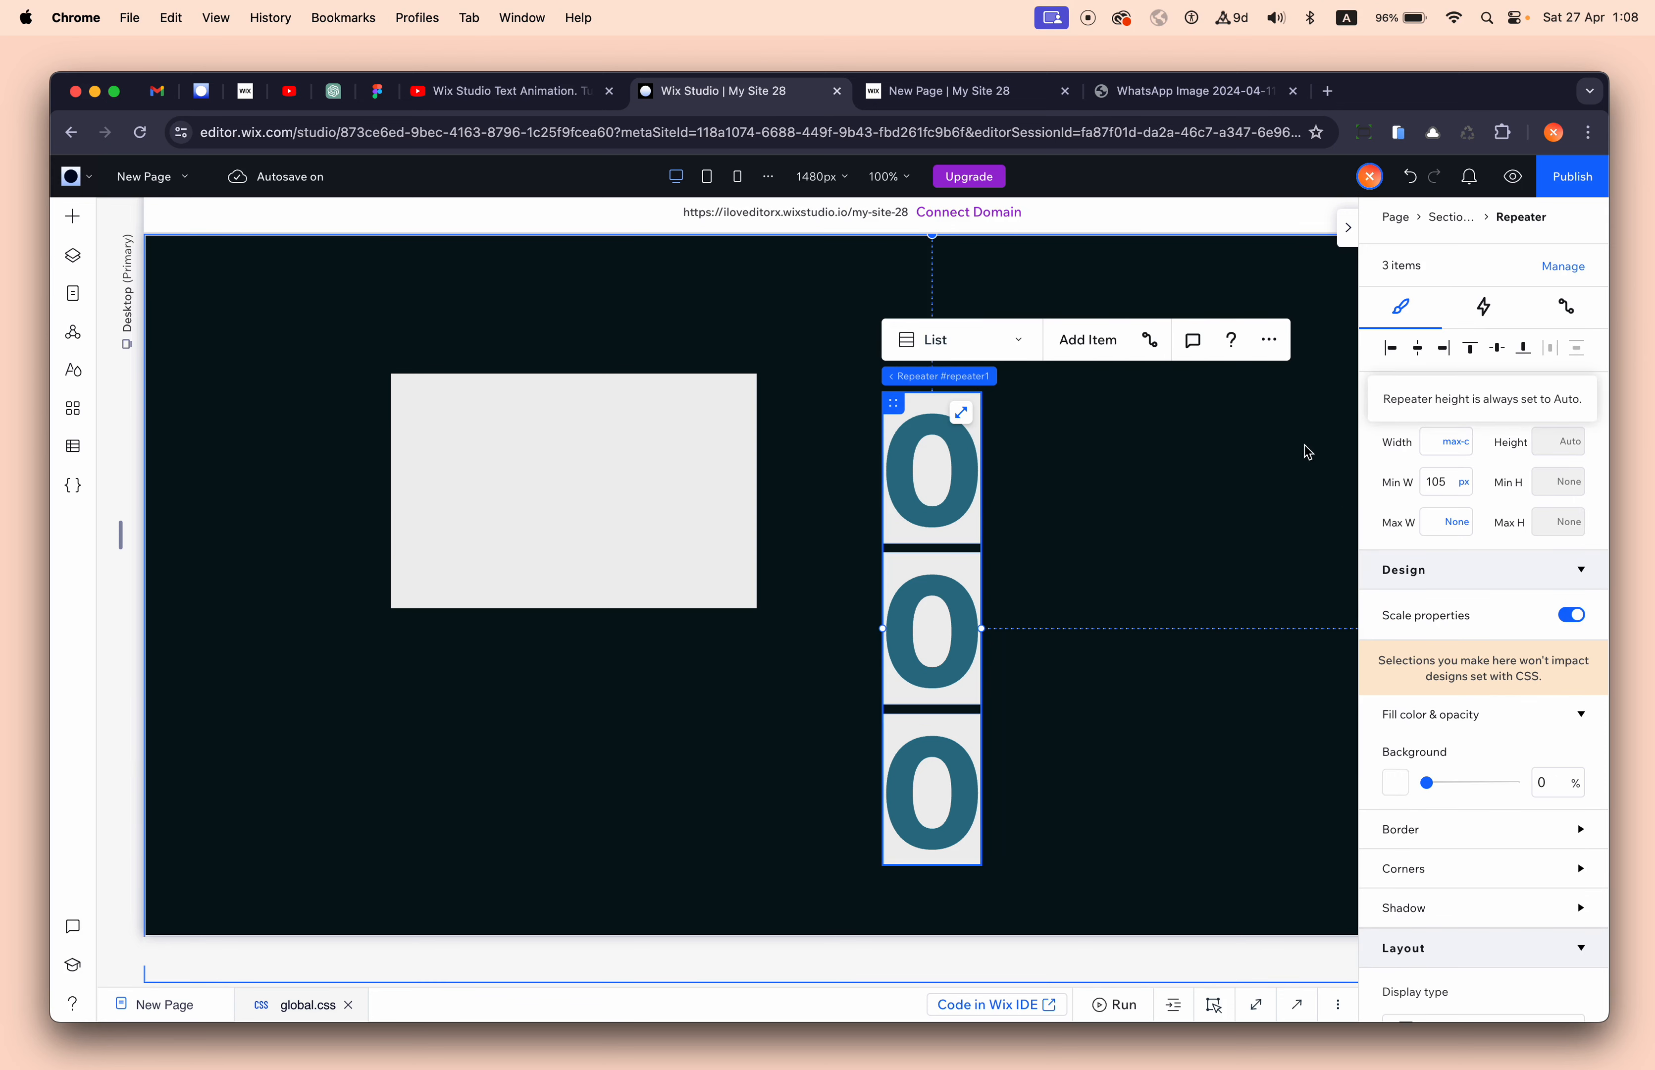
left_click(1465, 484)
left_click(1484, 625)
left_click_drag(121, 534, 295, 509)
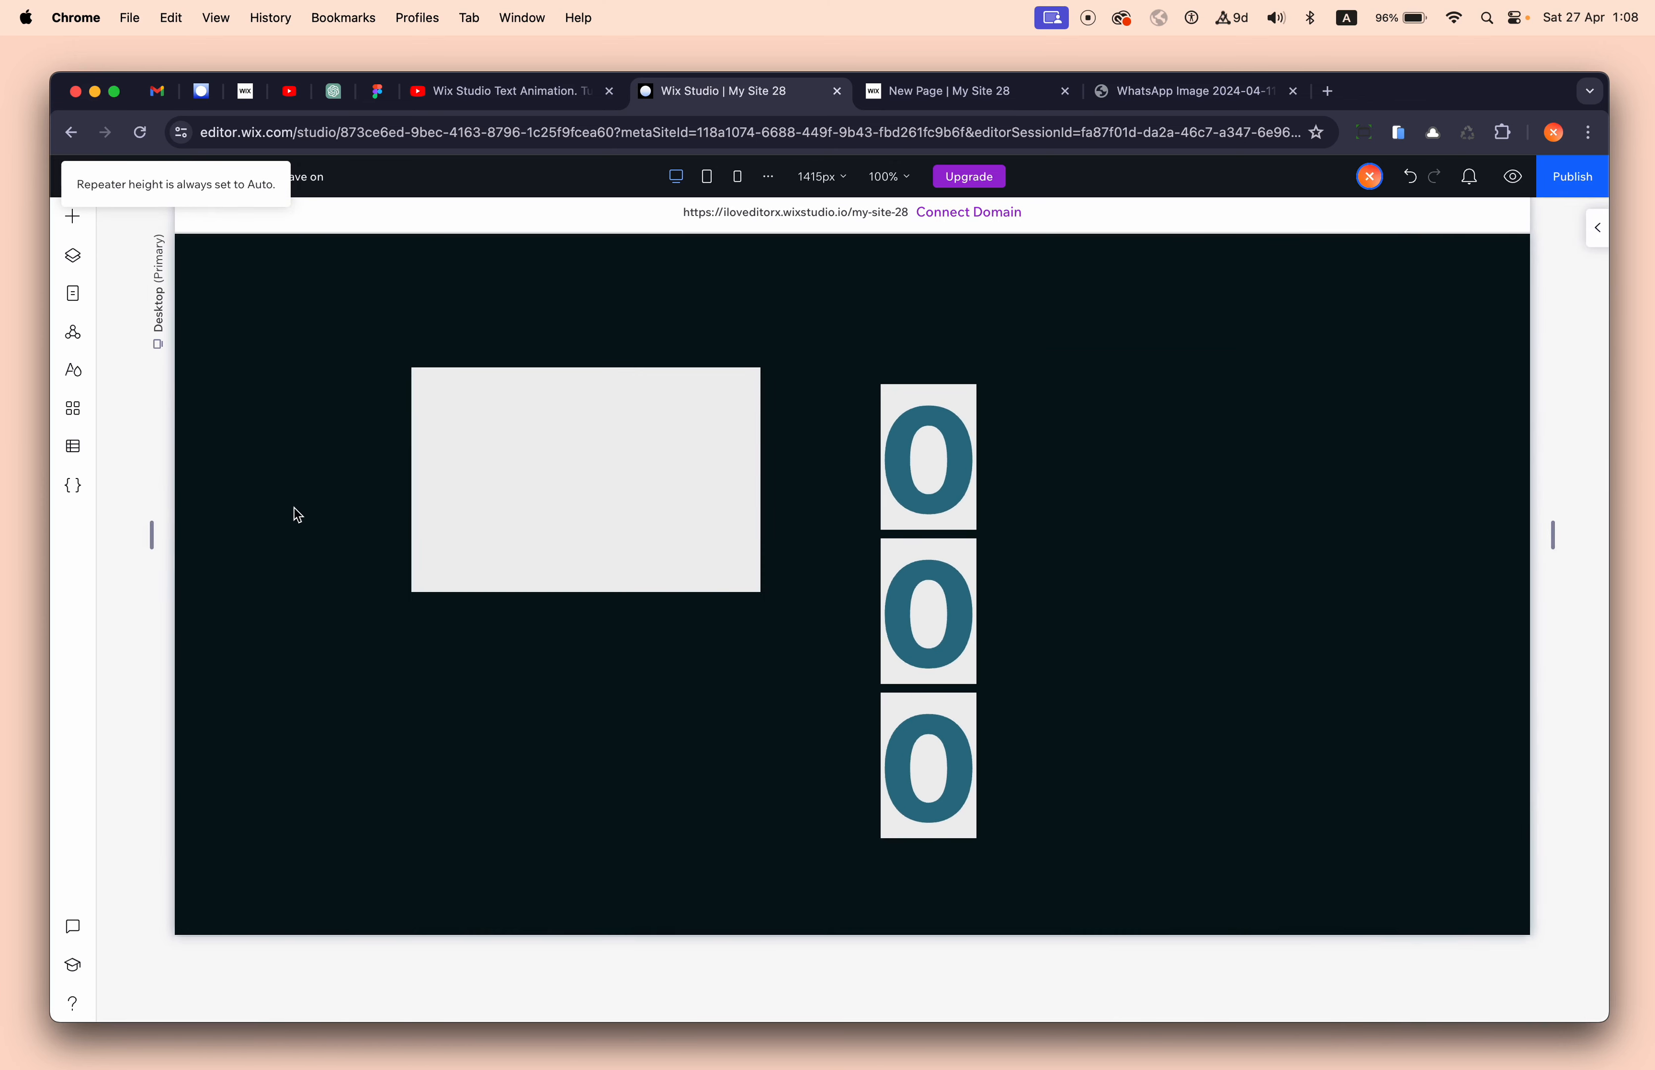
- Select the first item's 10.8 height value to copy it
left_click(918, 452)
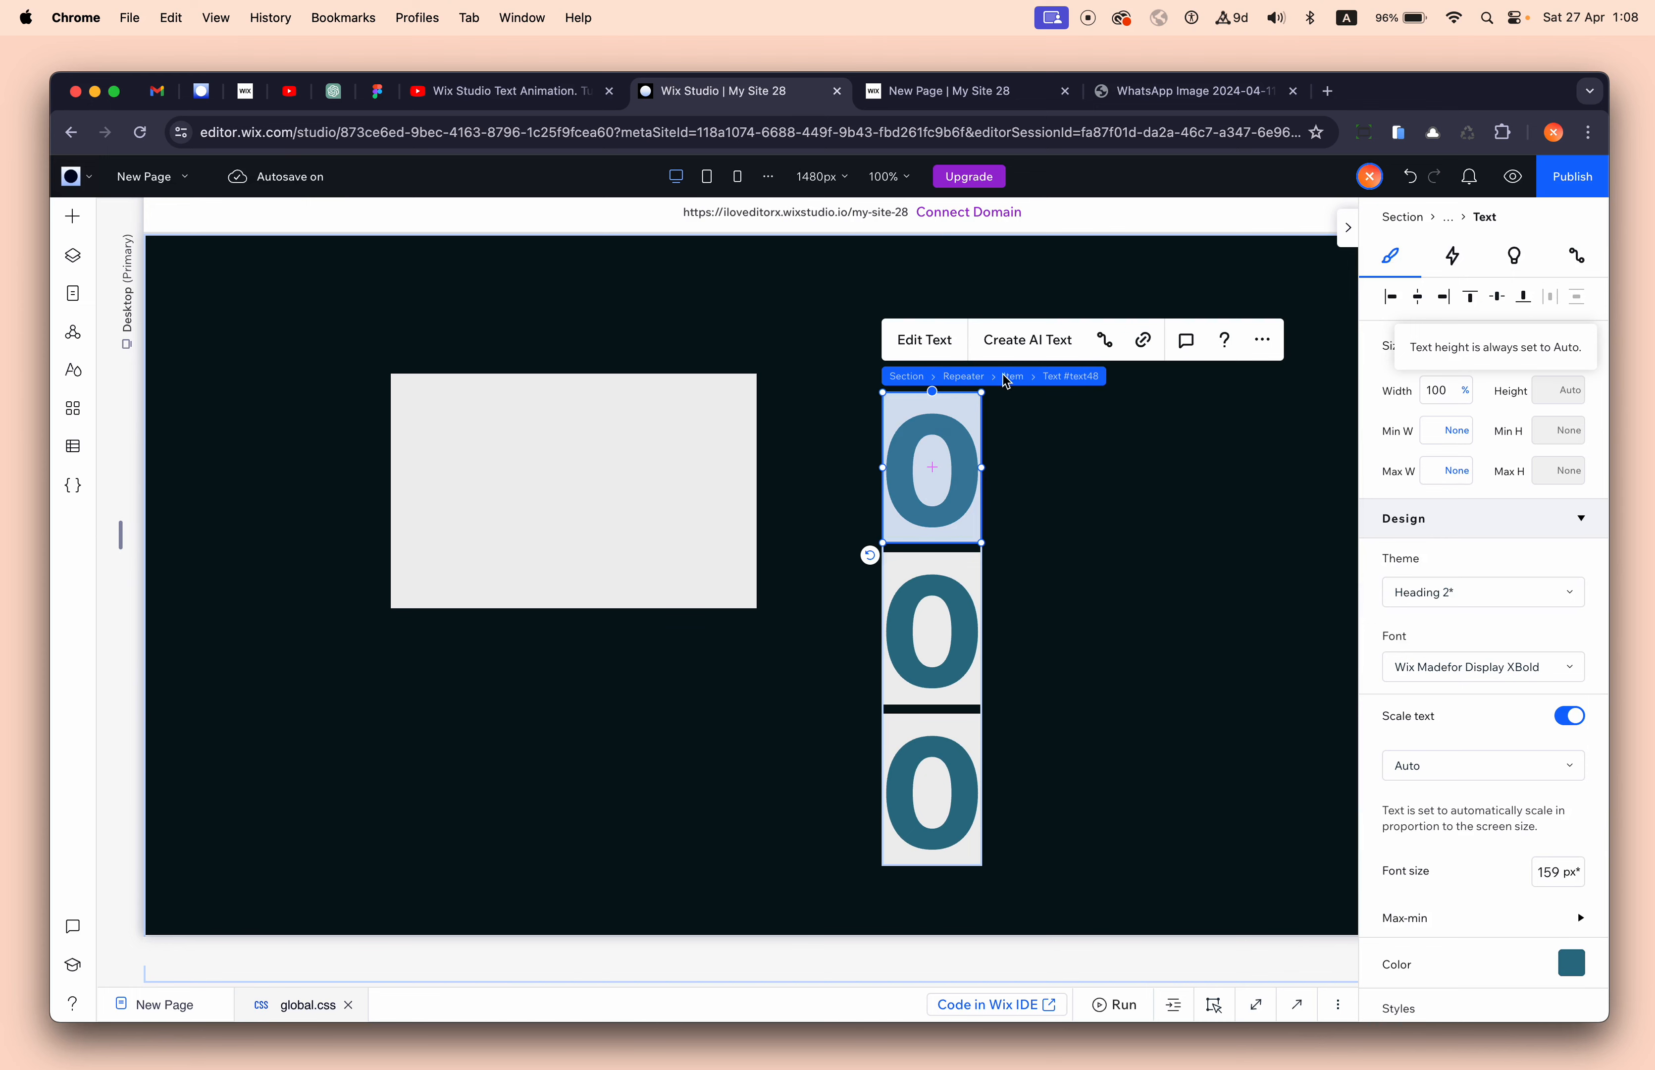
left_click(1015, 380)
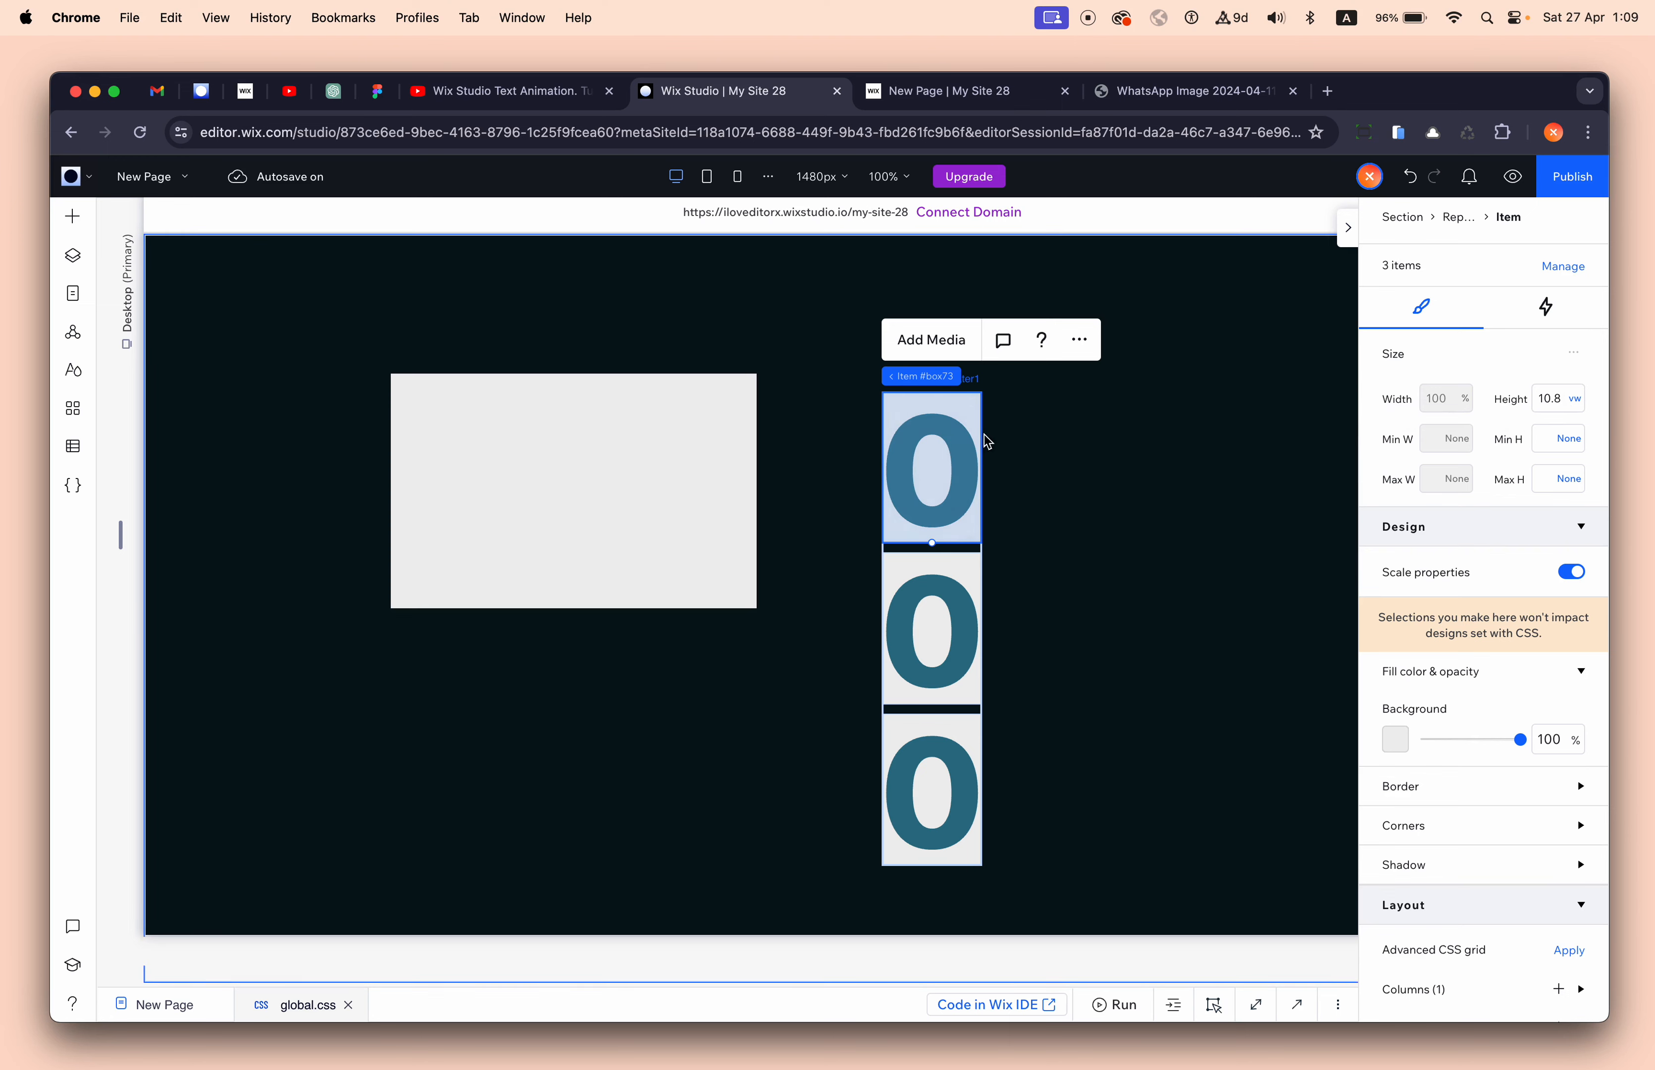
left_click(1548, 408)
key("cmd+c")
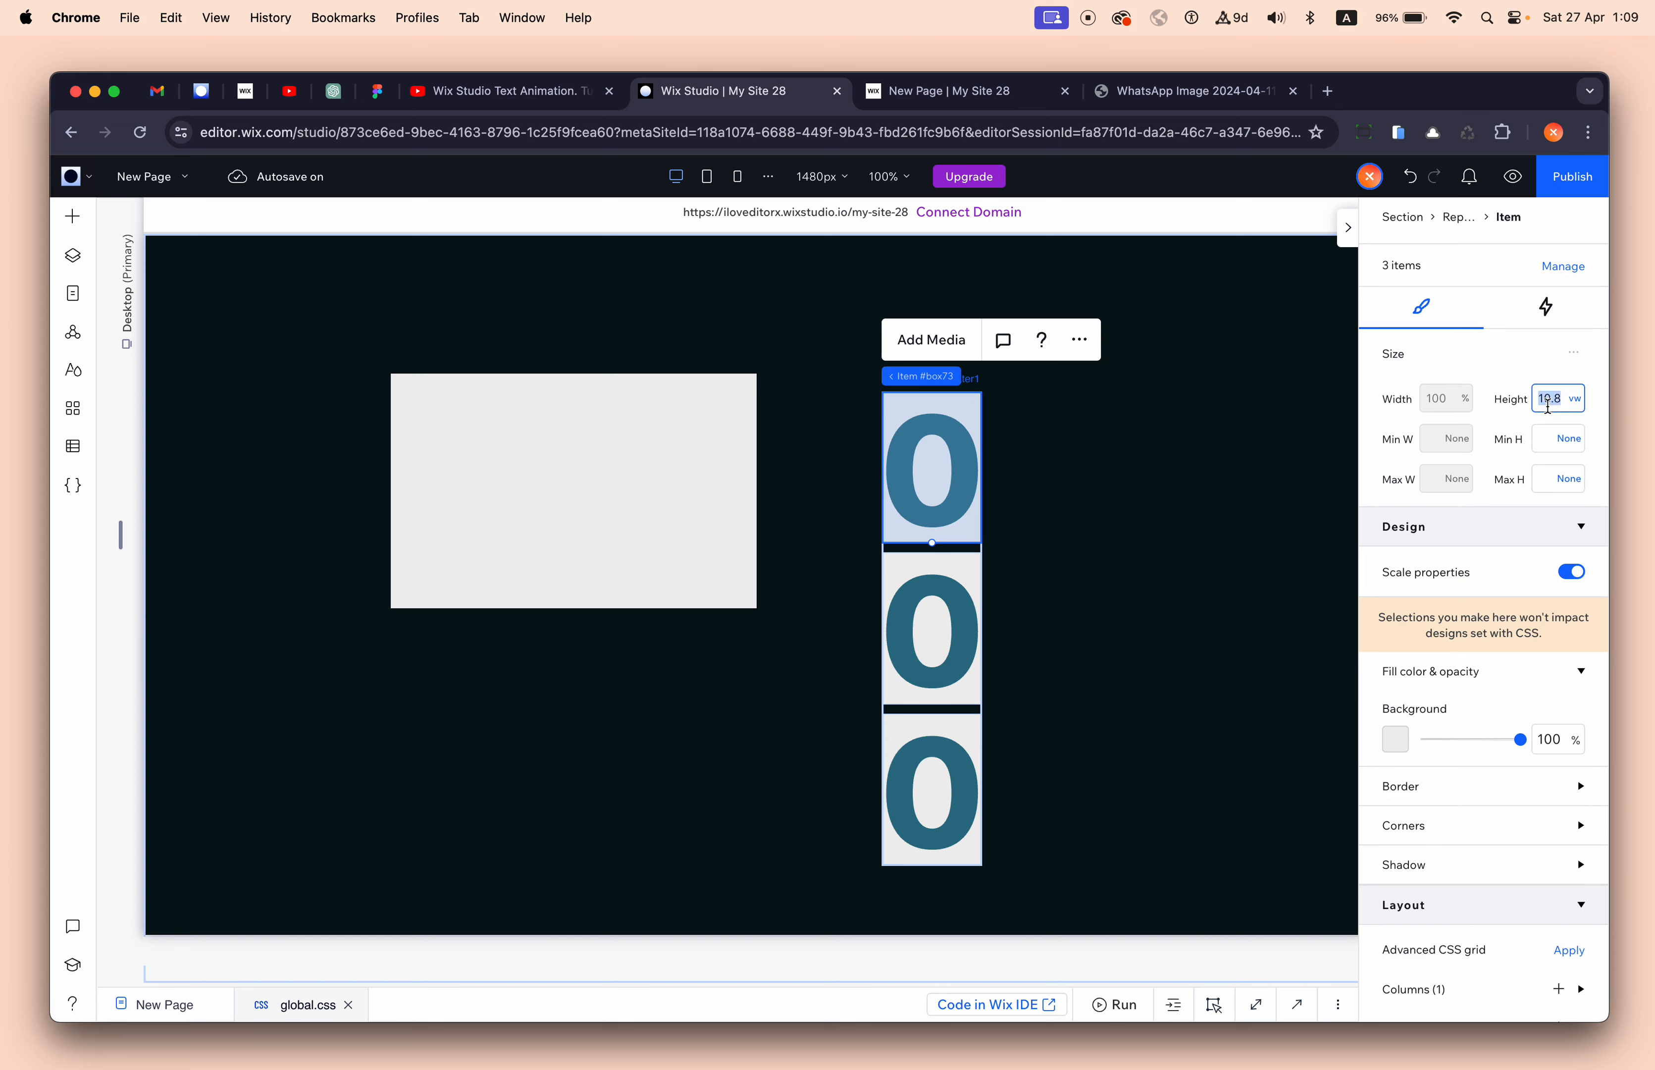
- Set the grey container's height to 10.8 vw using the pasted value
left_click(573, 468)
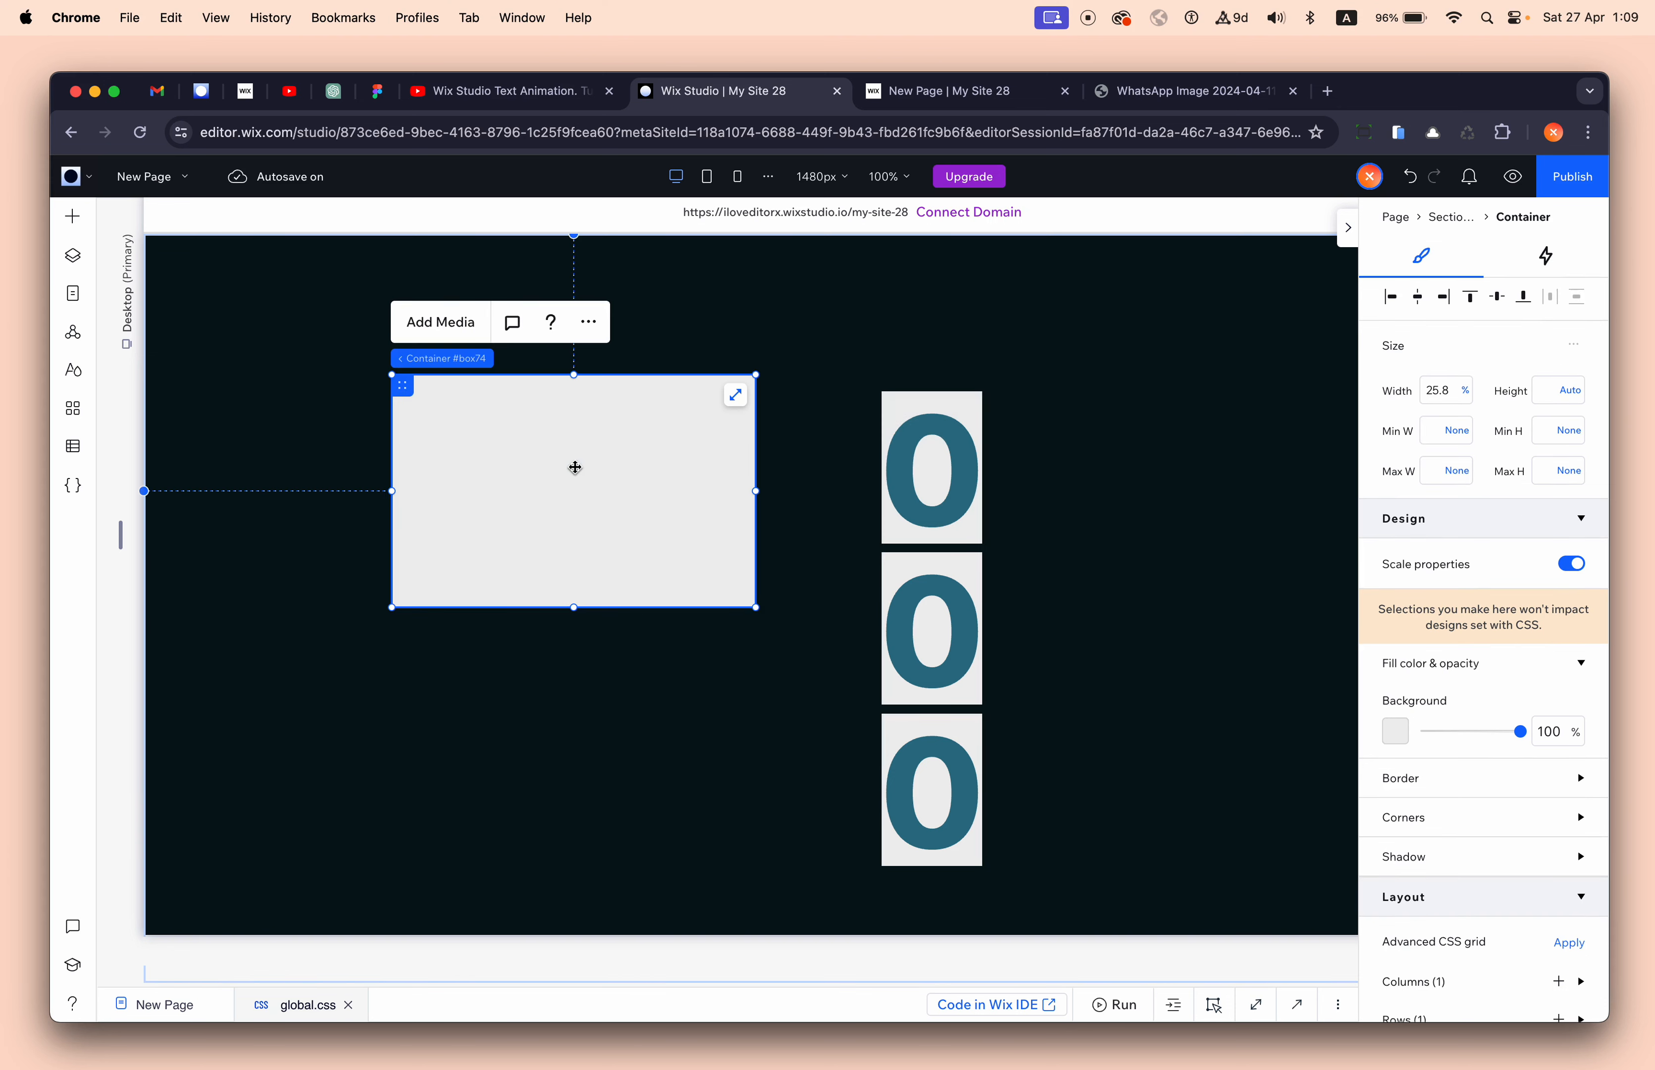
left_click(1559, 390)
key("cmd+v")
type("vw")
key("Return")
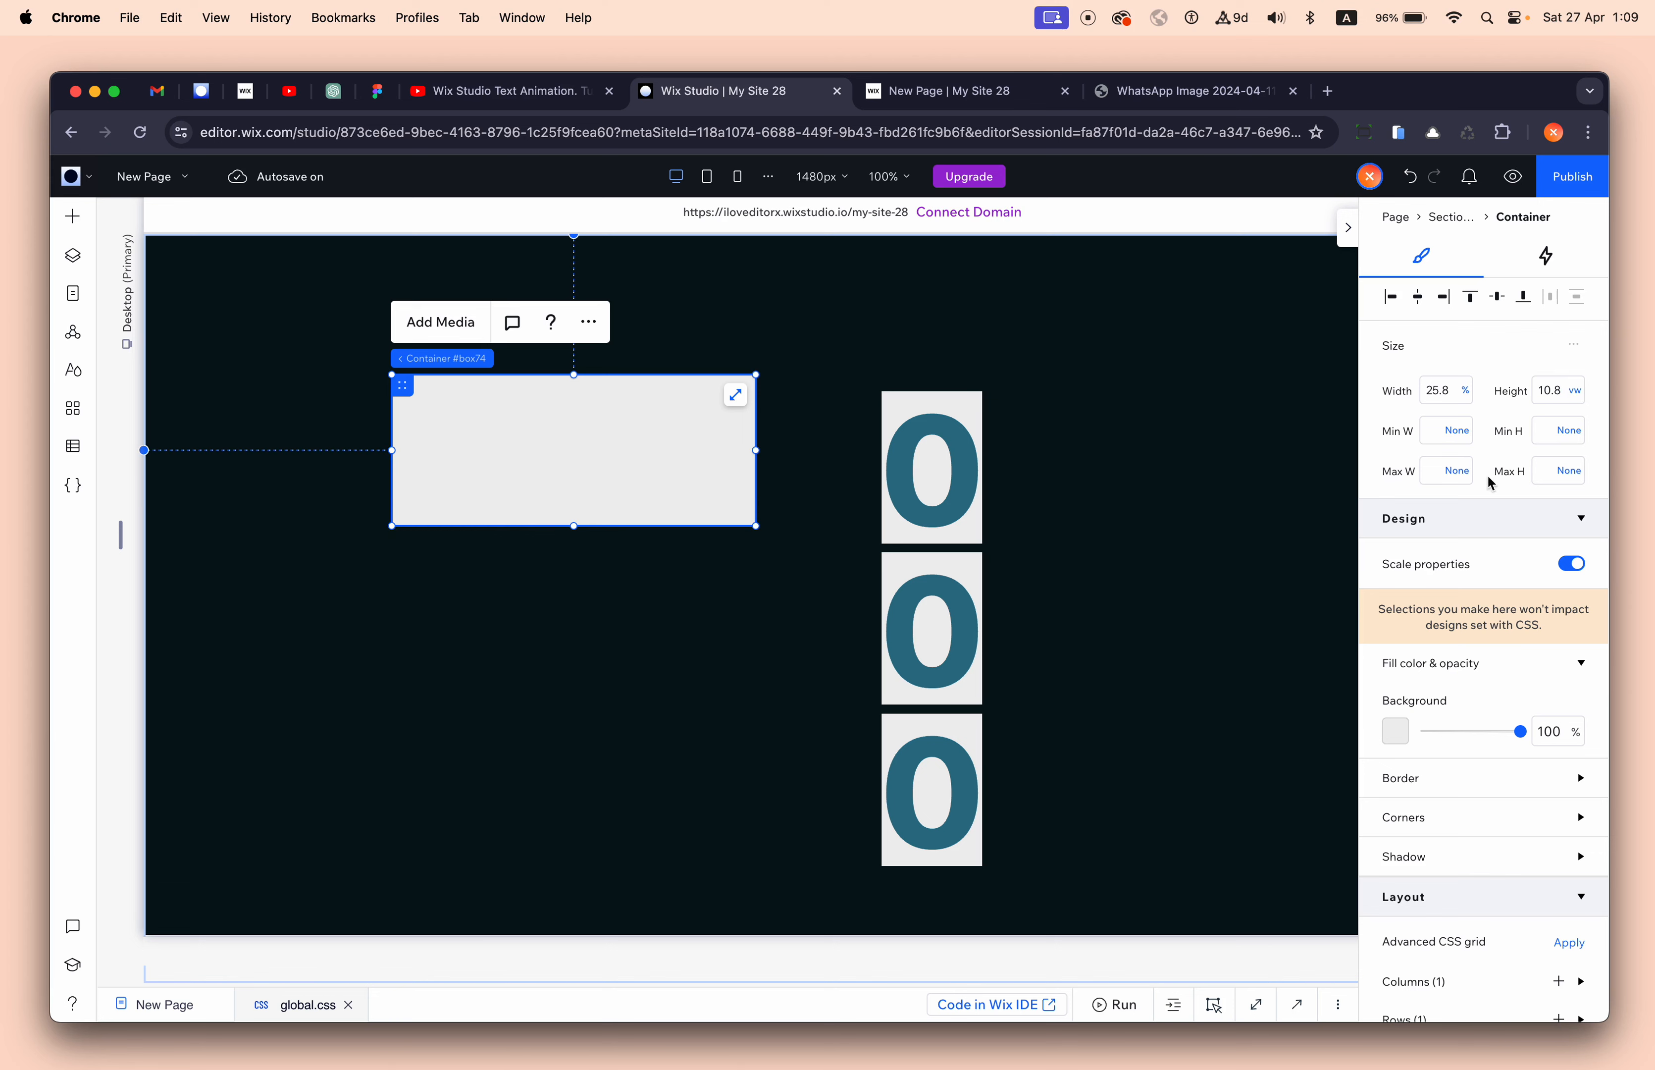
- Move the container beside the top digit and attach the digit repeater into it
left_click_drag(535, 459, 632, 469)
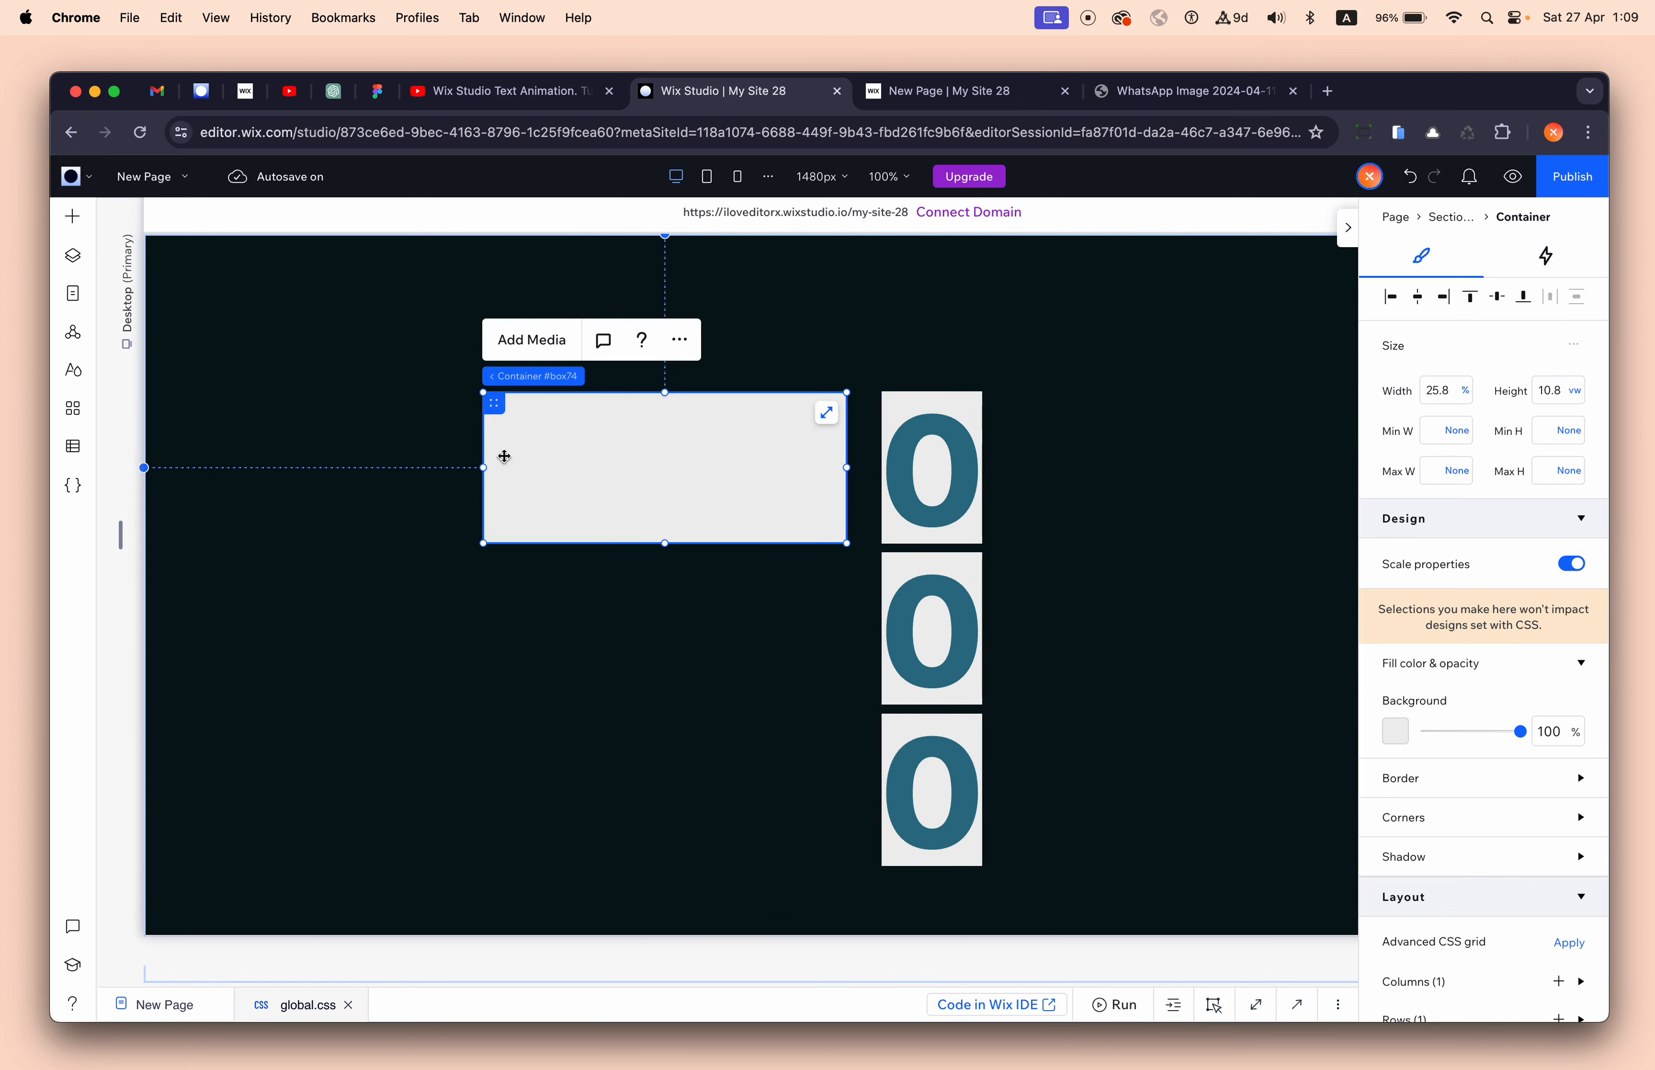
left_click(896, 408)
left_click_drag(896, 408, 750, 423)
- Align the digit repeater to the container's top and right edges
scroll(1497, 473, "up", 10)
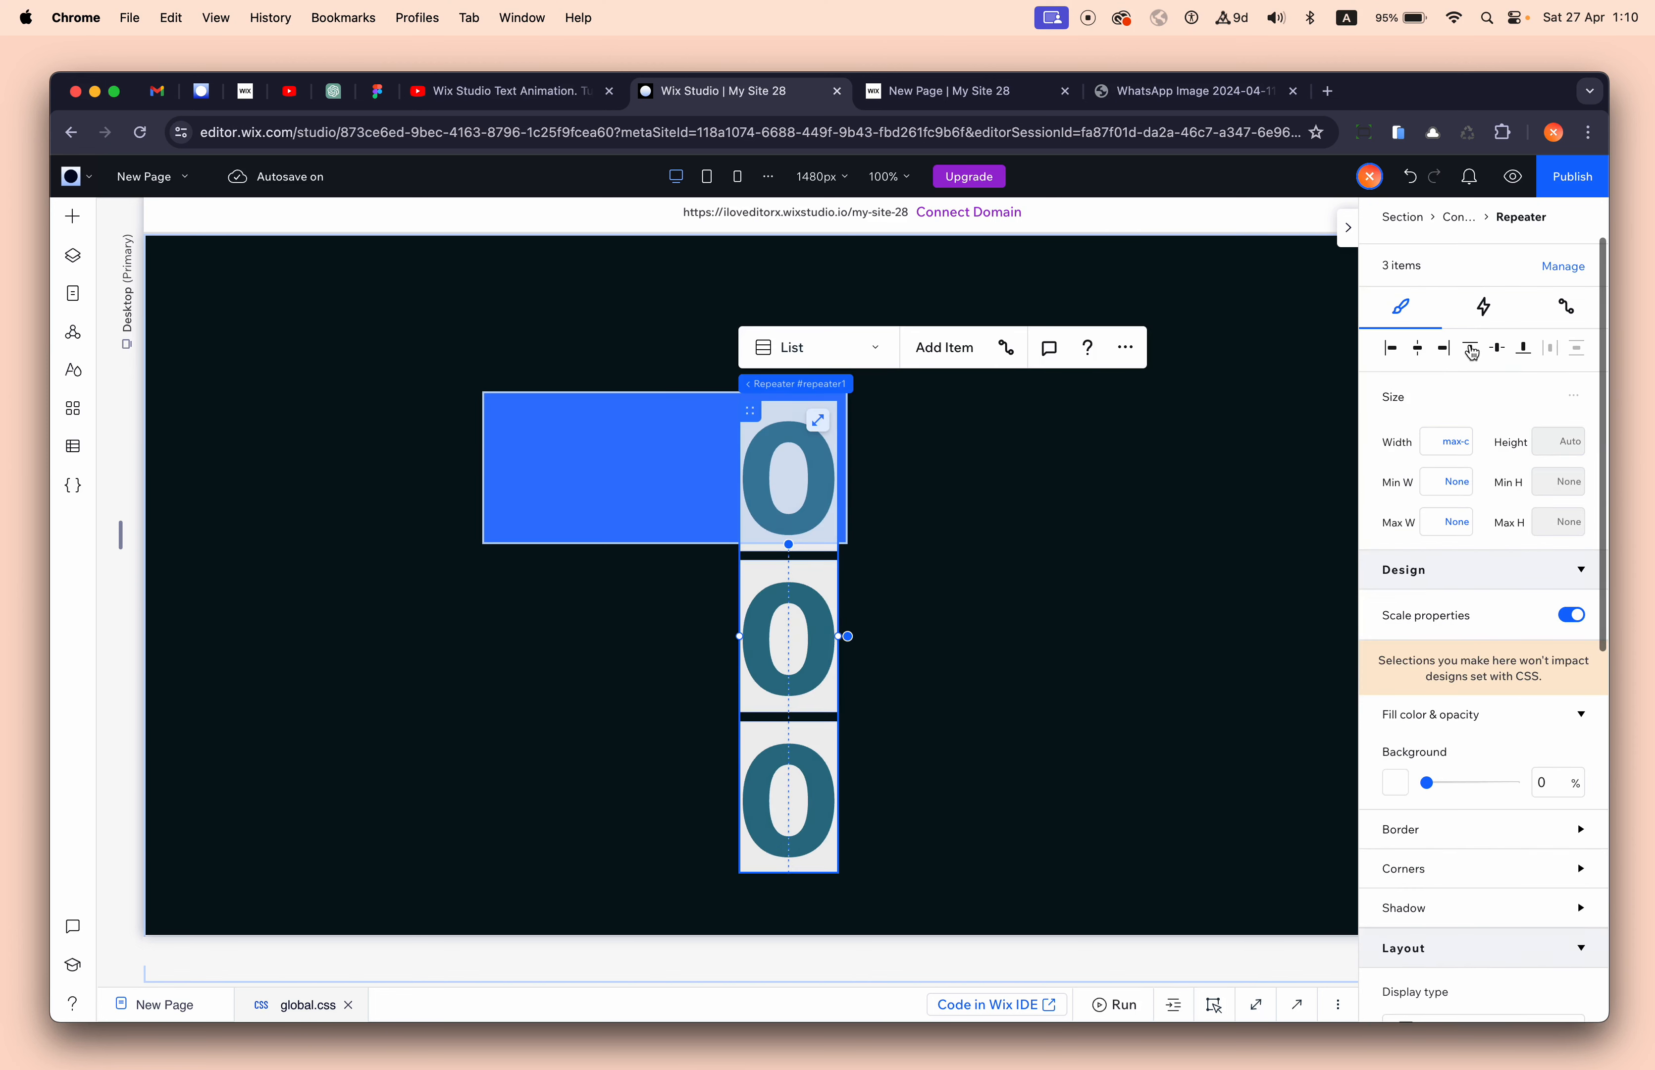
left_click(1471, 349)
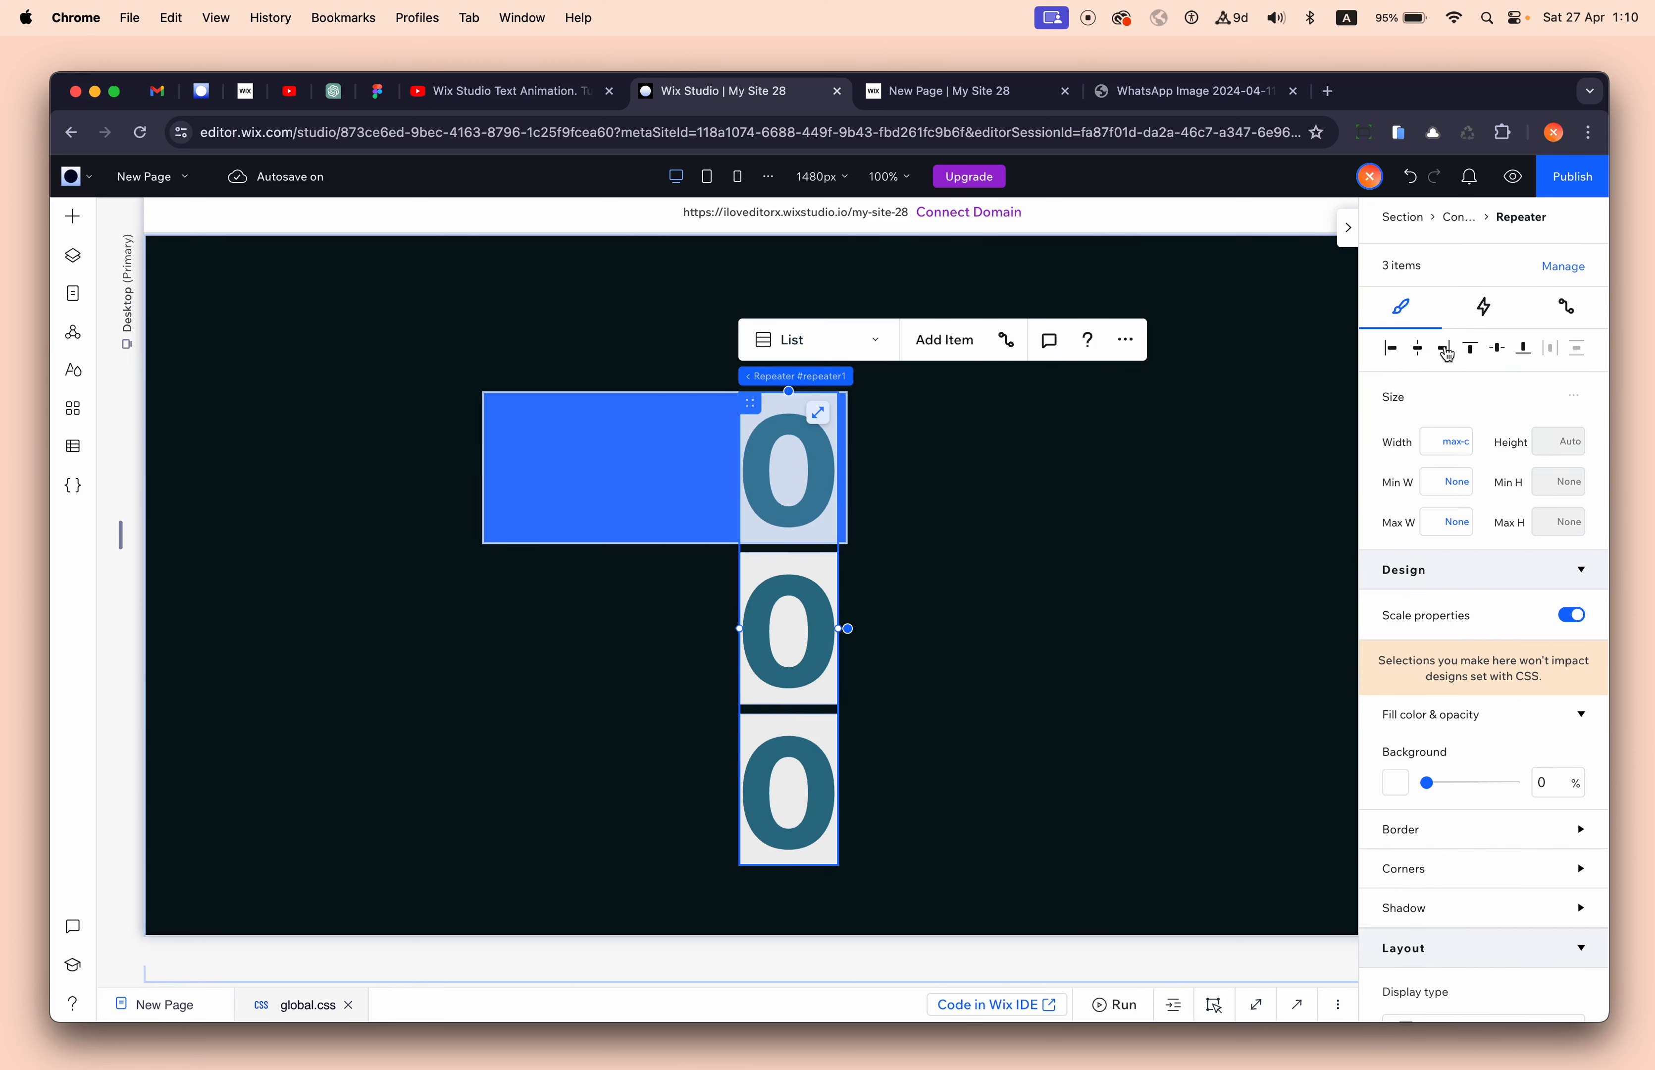
left_click(1447, 356)
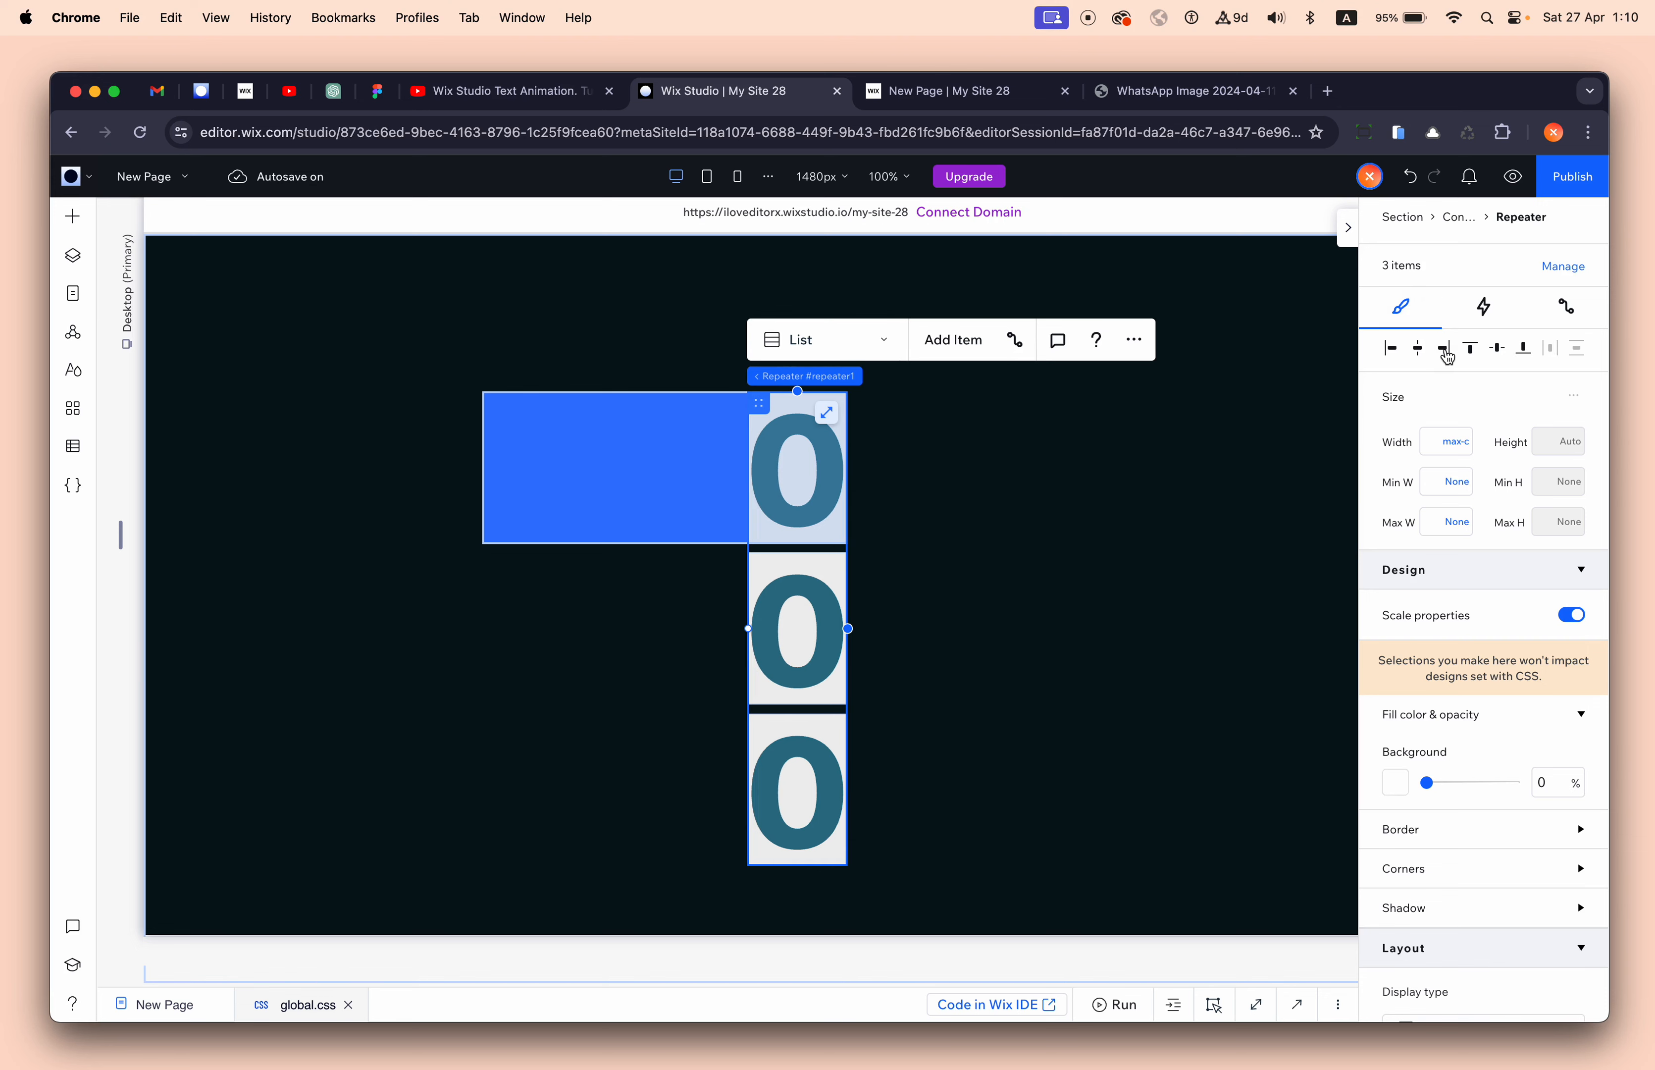
- Set the blue container's single row size to 1 fr
scroll(1448, 573, "down", 8)
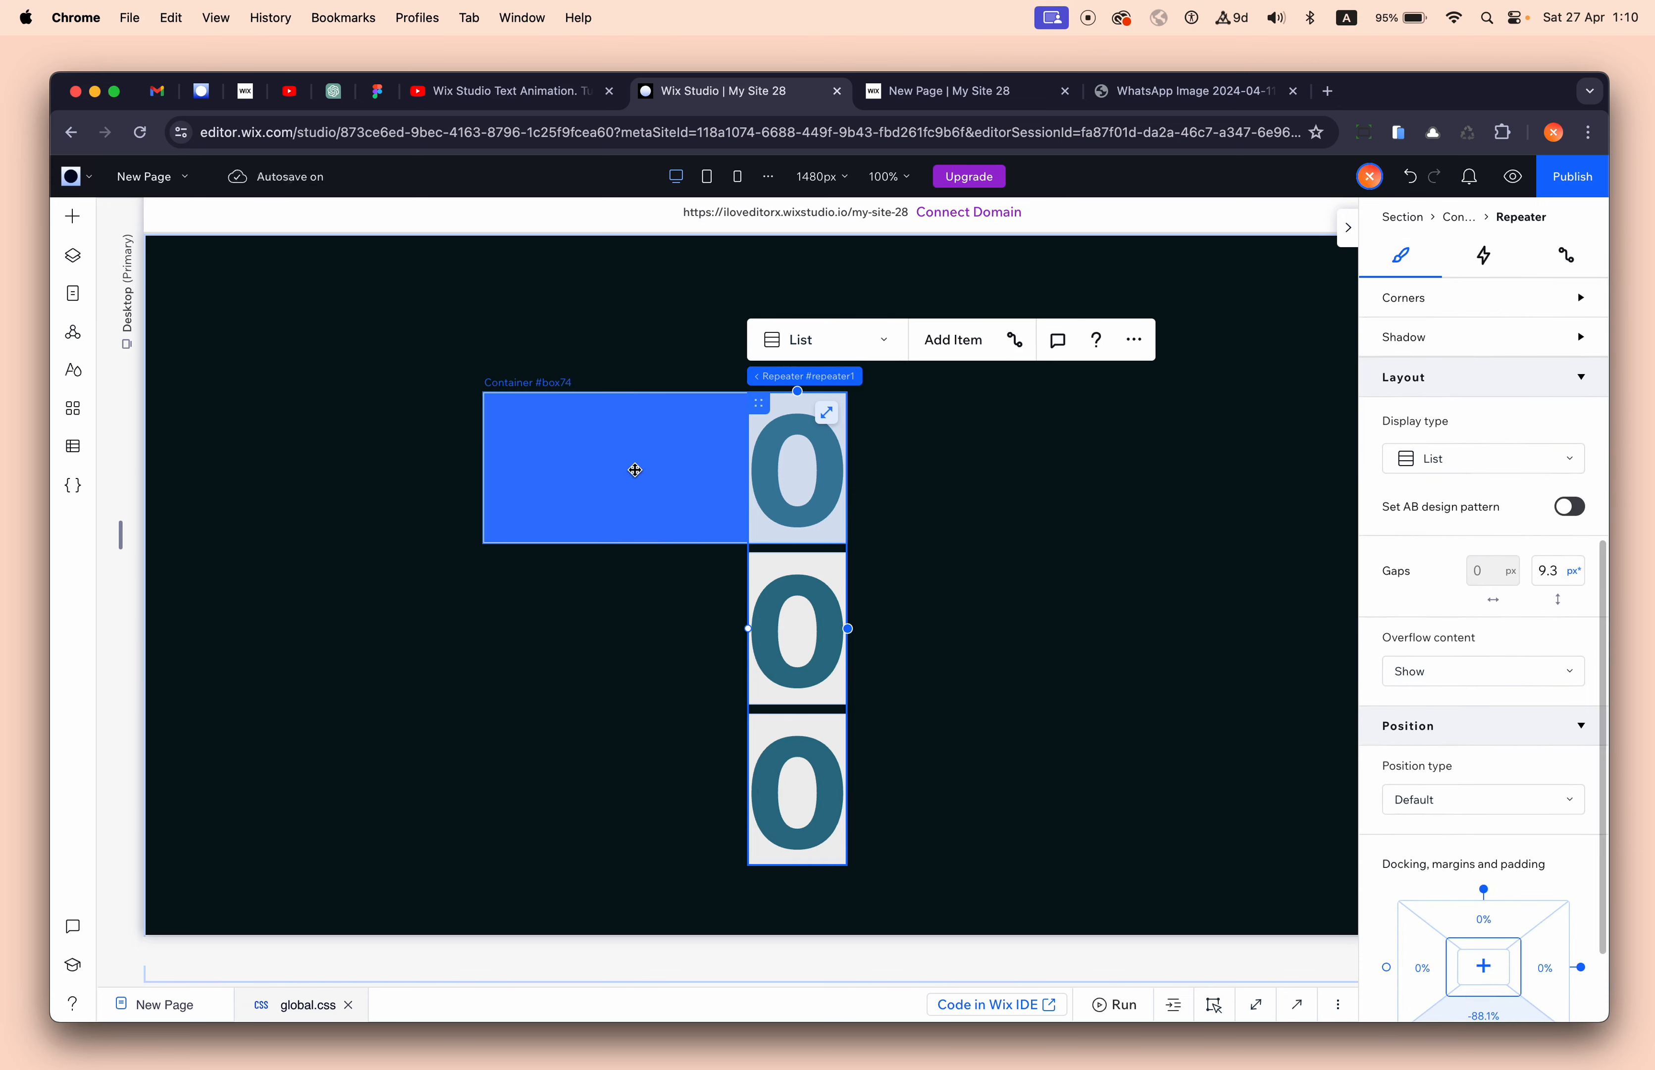
left_click(564, 424)
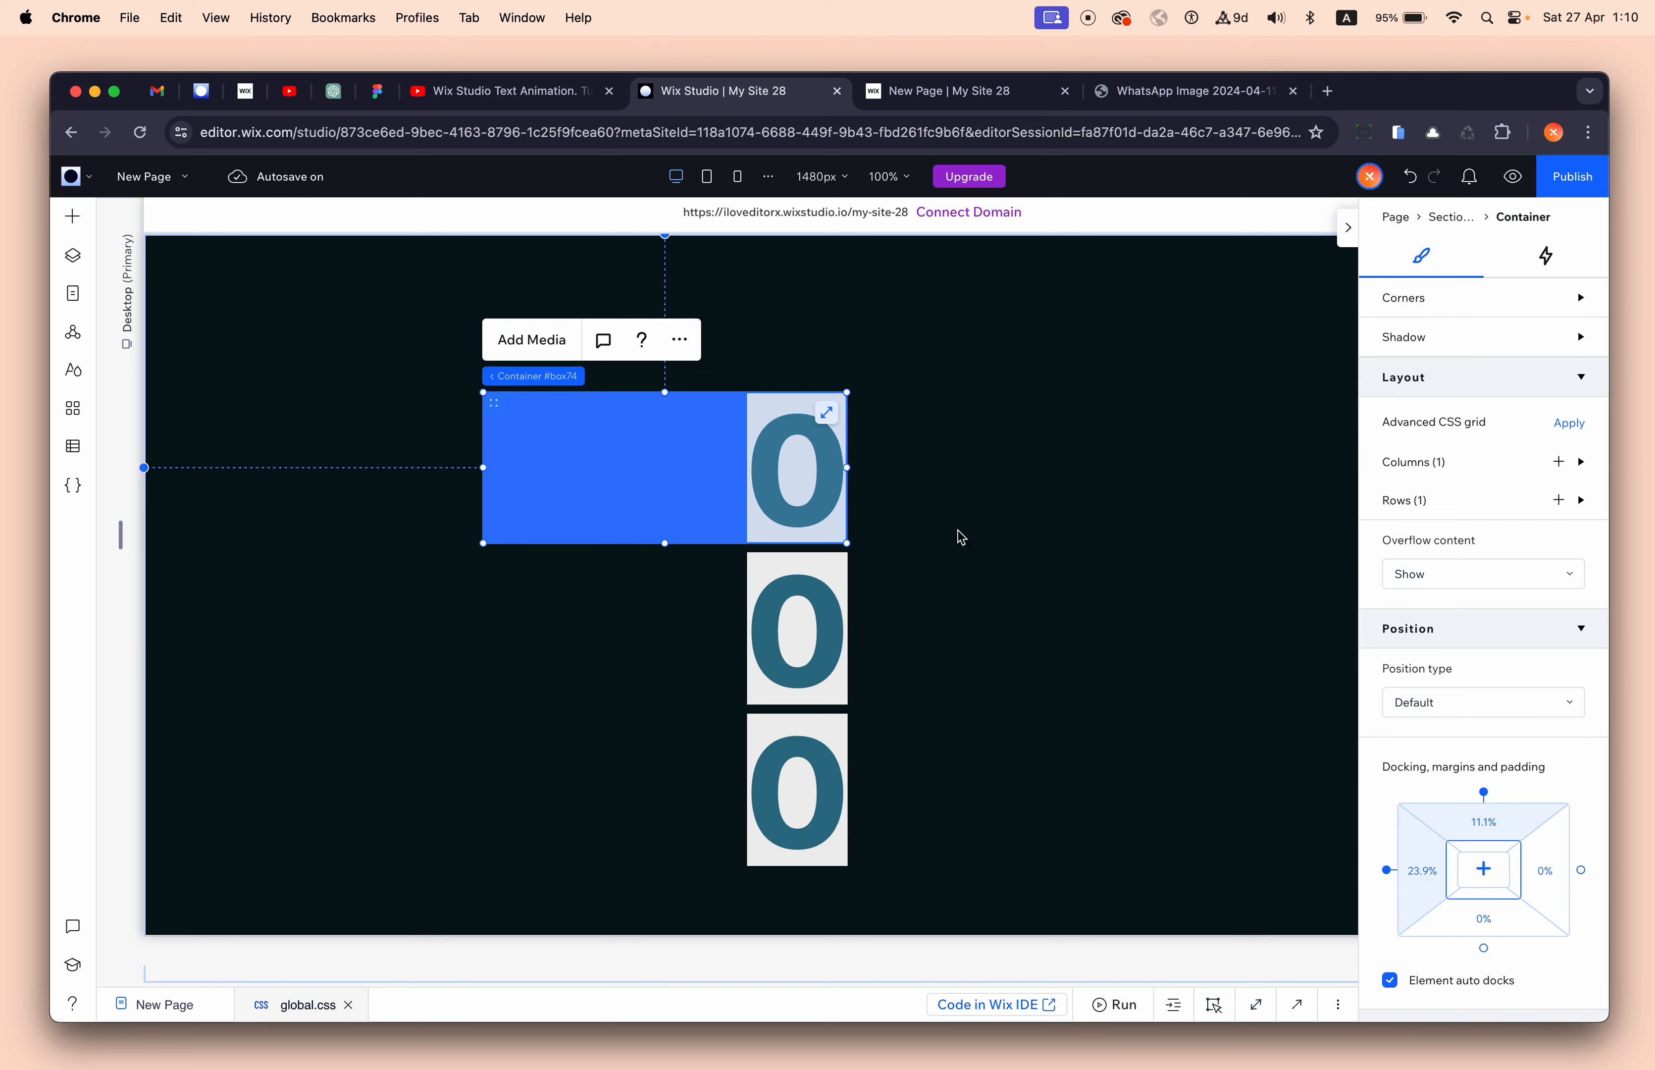
left_click(1425, 515)
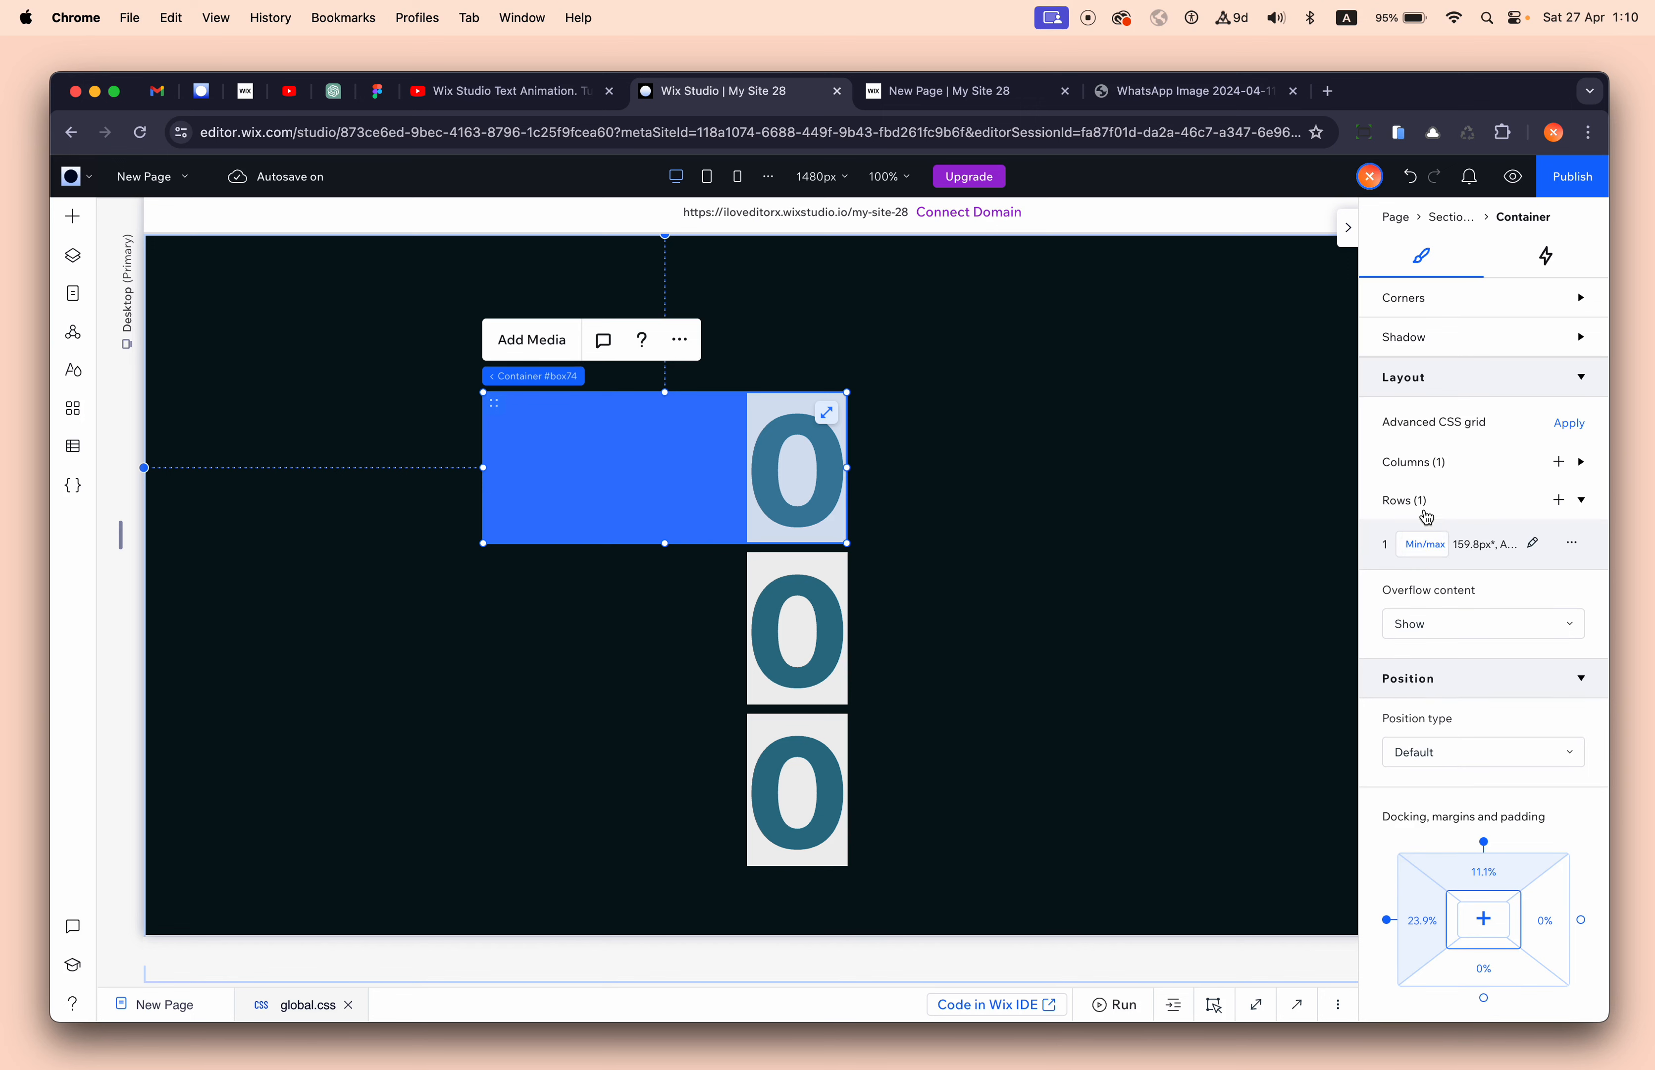
left_click(1422, 544)
left_click(1482, 251)
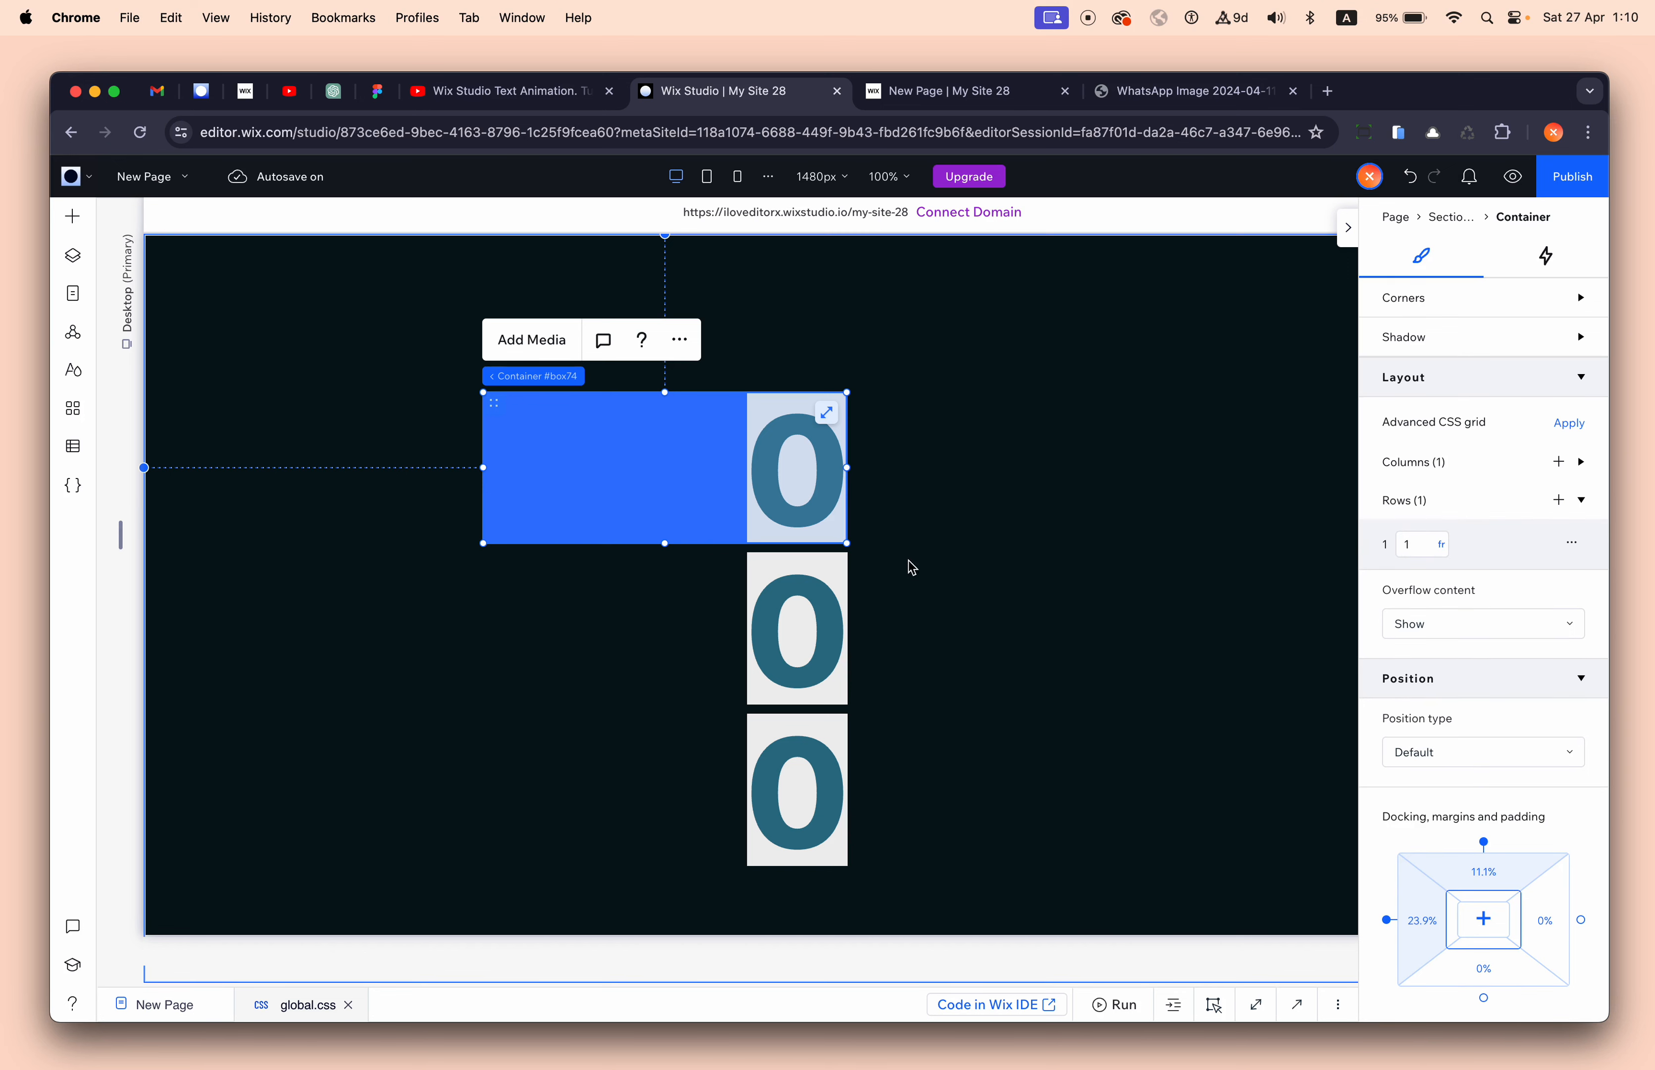
- Reset the digit repeater's bottom margin from -88.1% to 0%
left_click(827, 549)
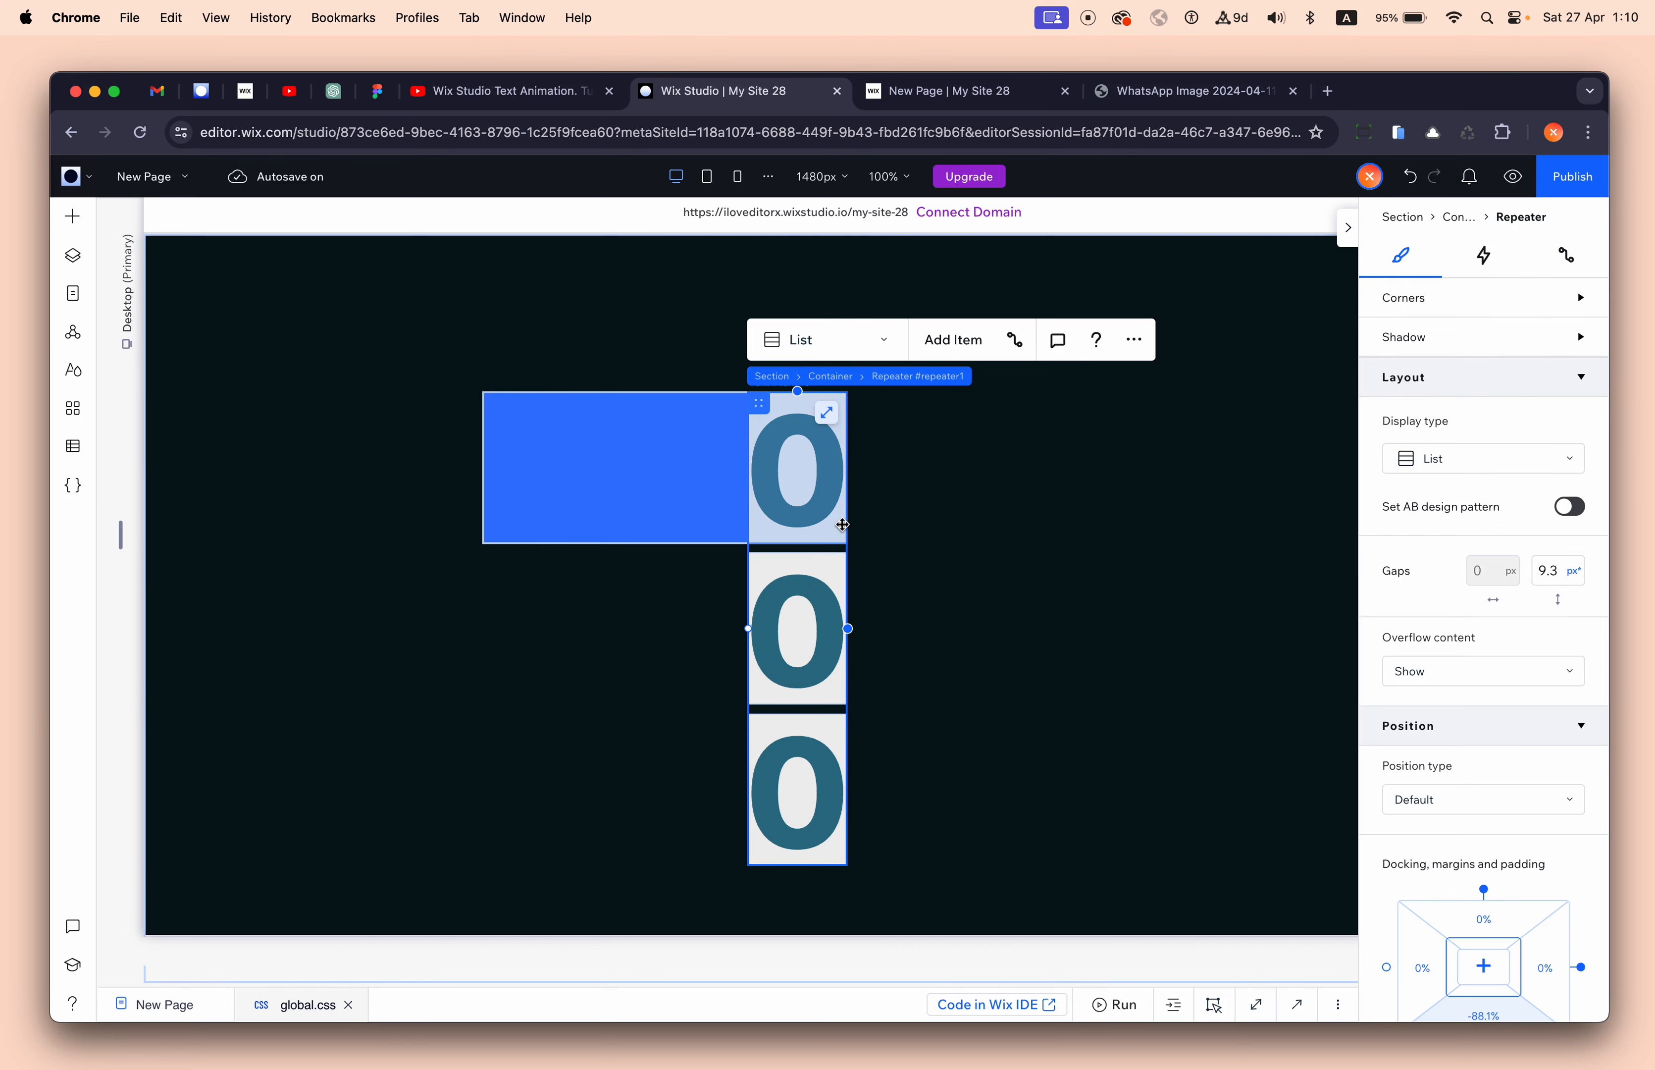
scroll(1433, 757, "down", 4)
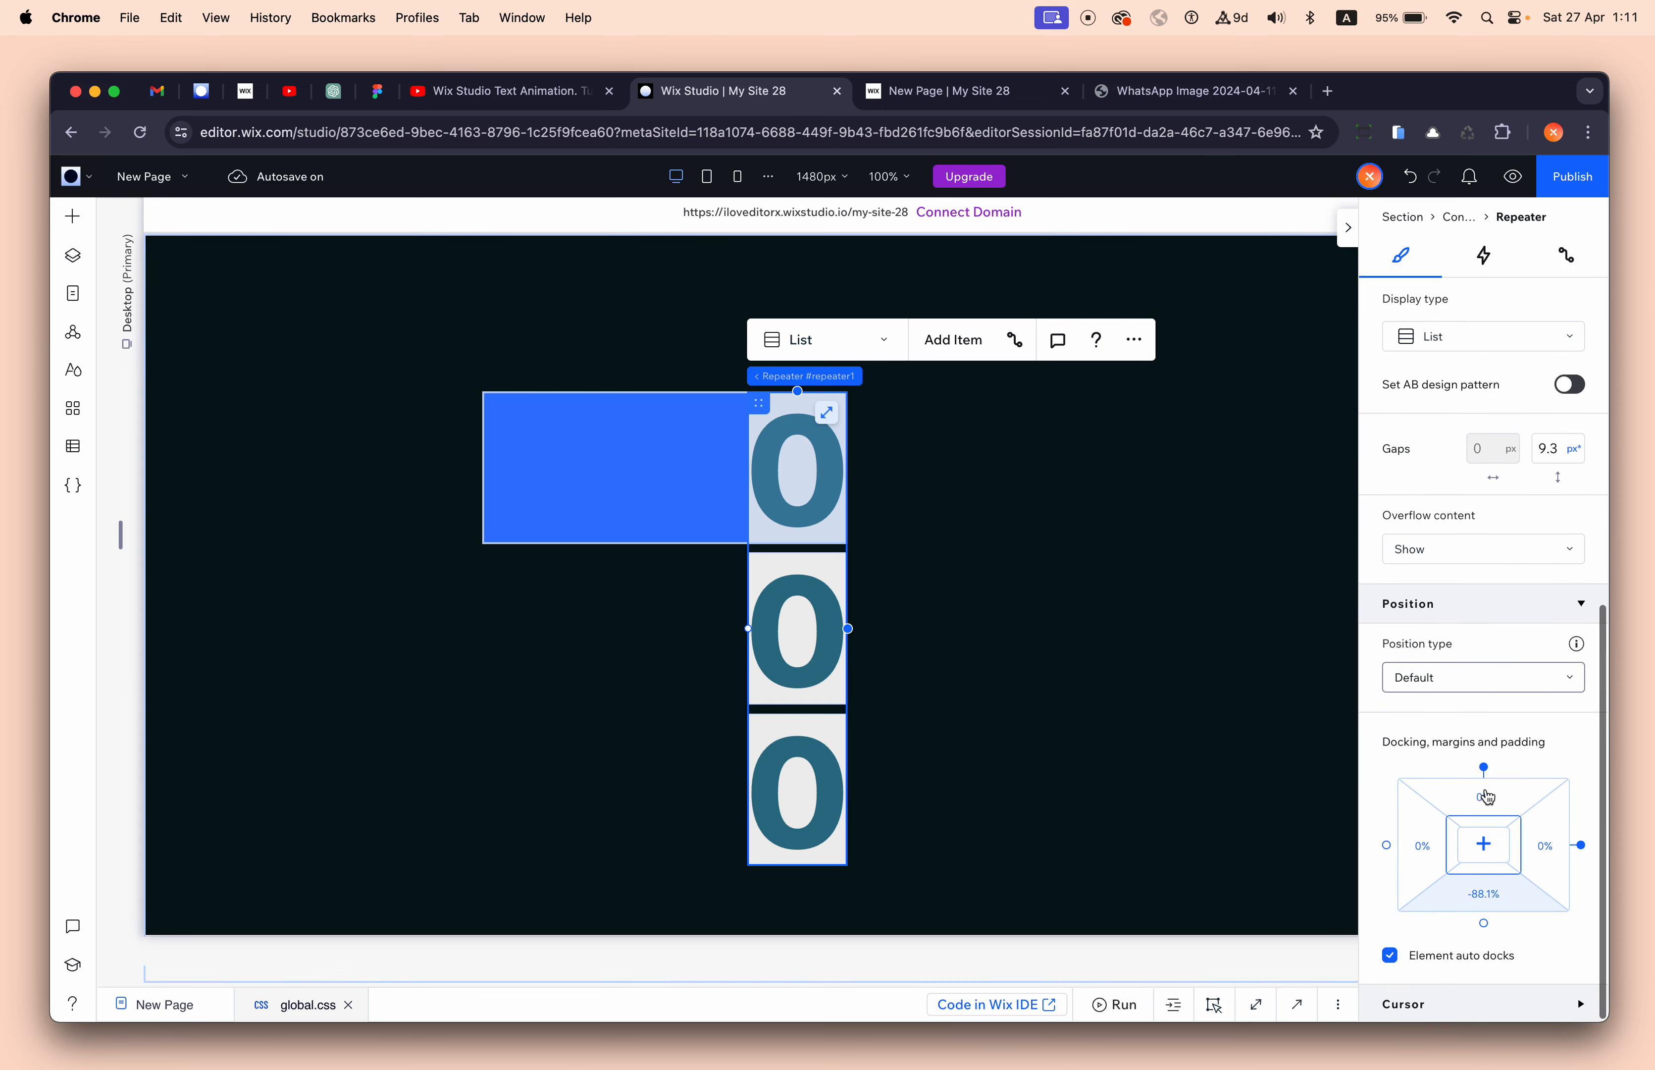
left_click(1481, 899)
type("0")
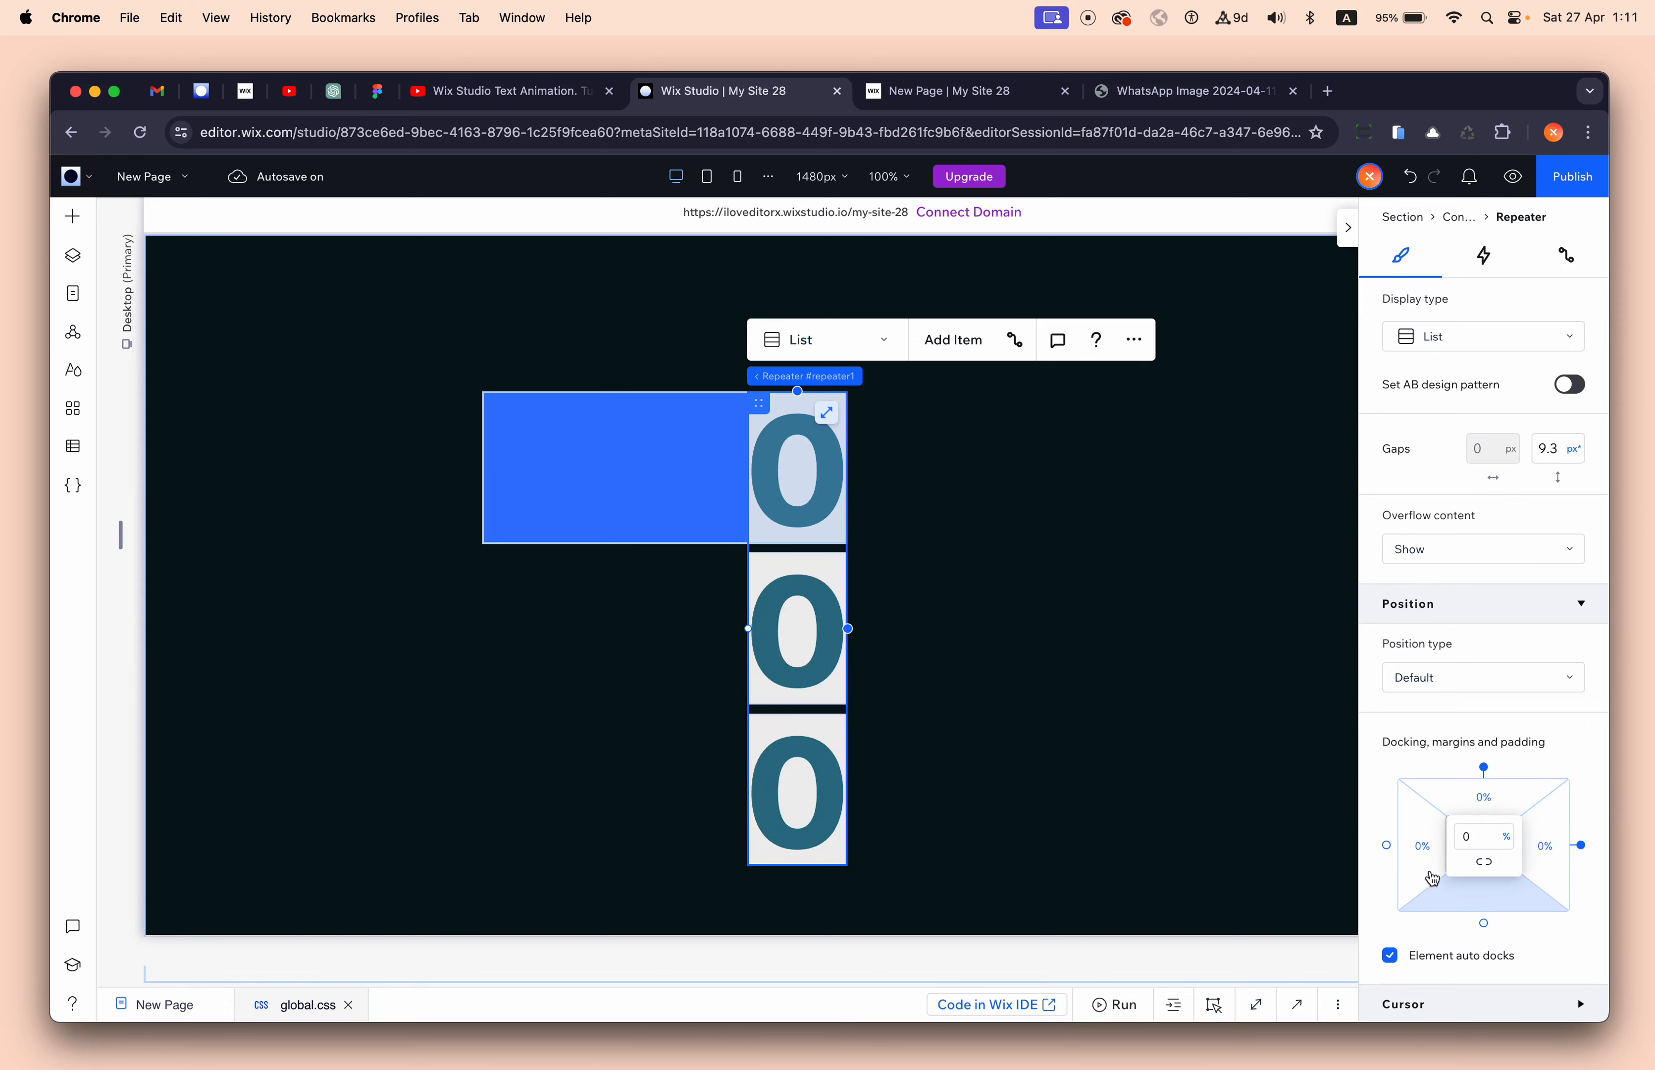
left_click(702, 494)
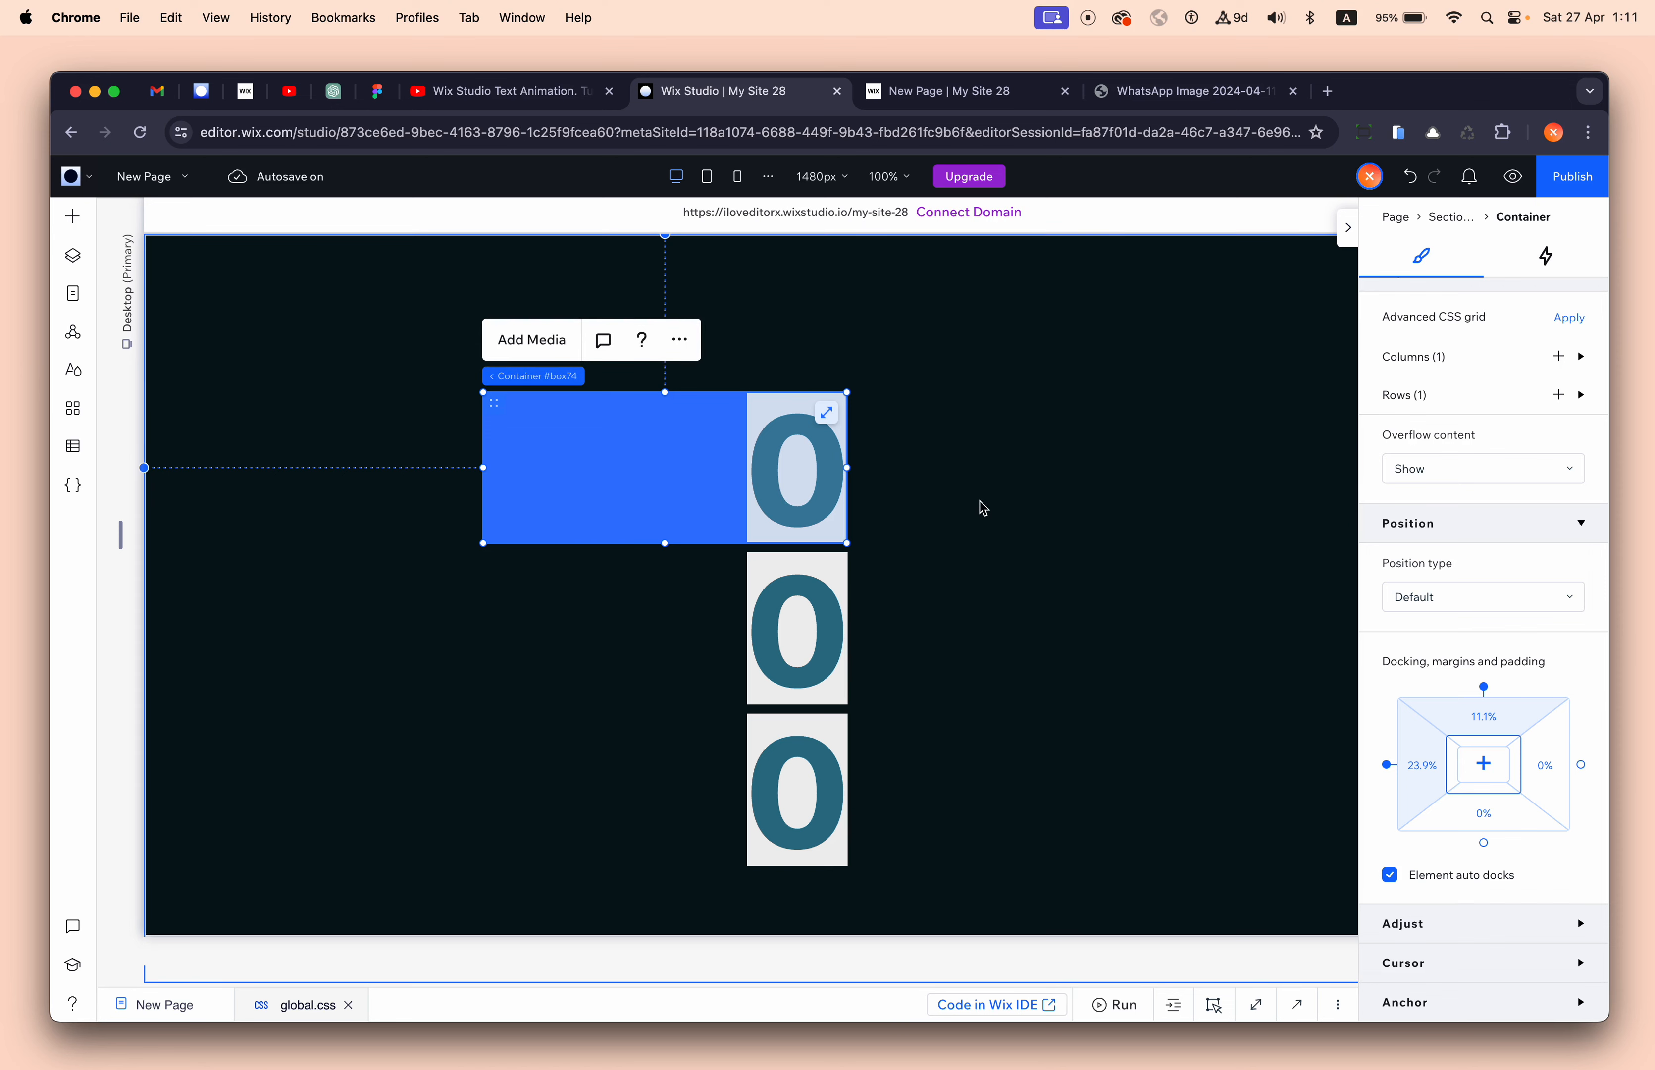
scroll(1396, 470, "up", 10)
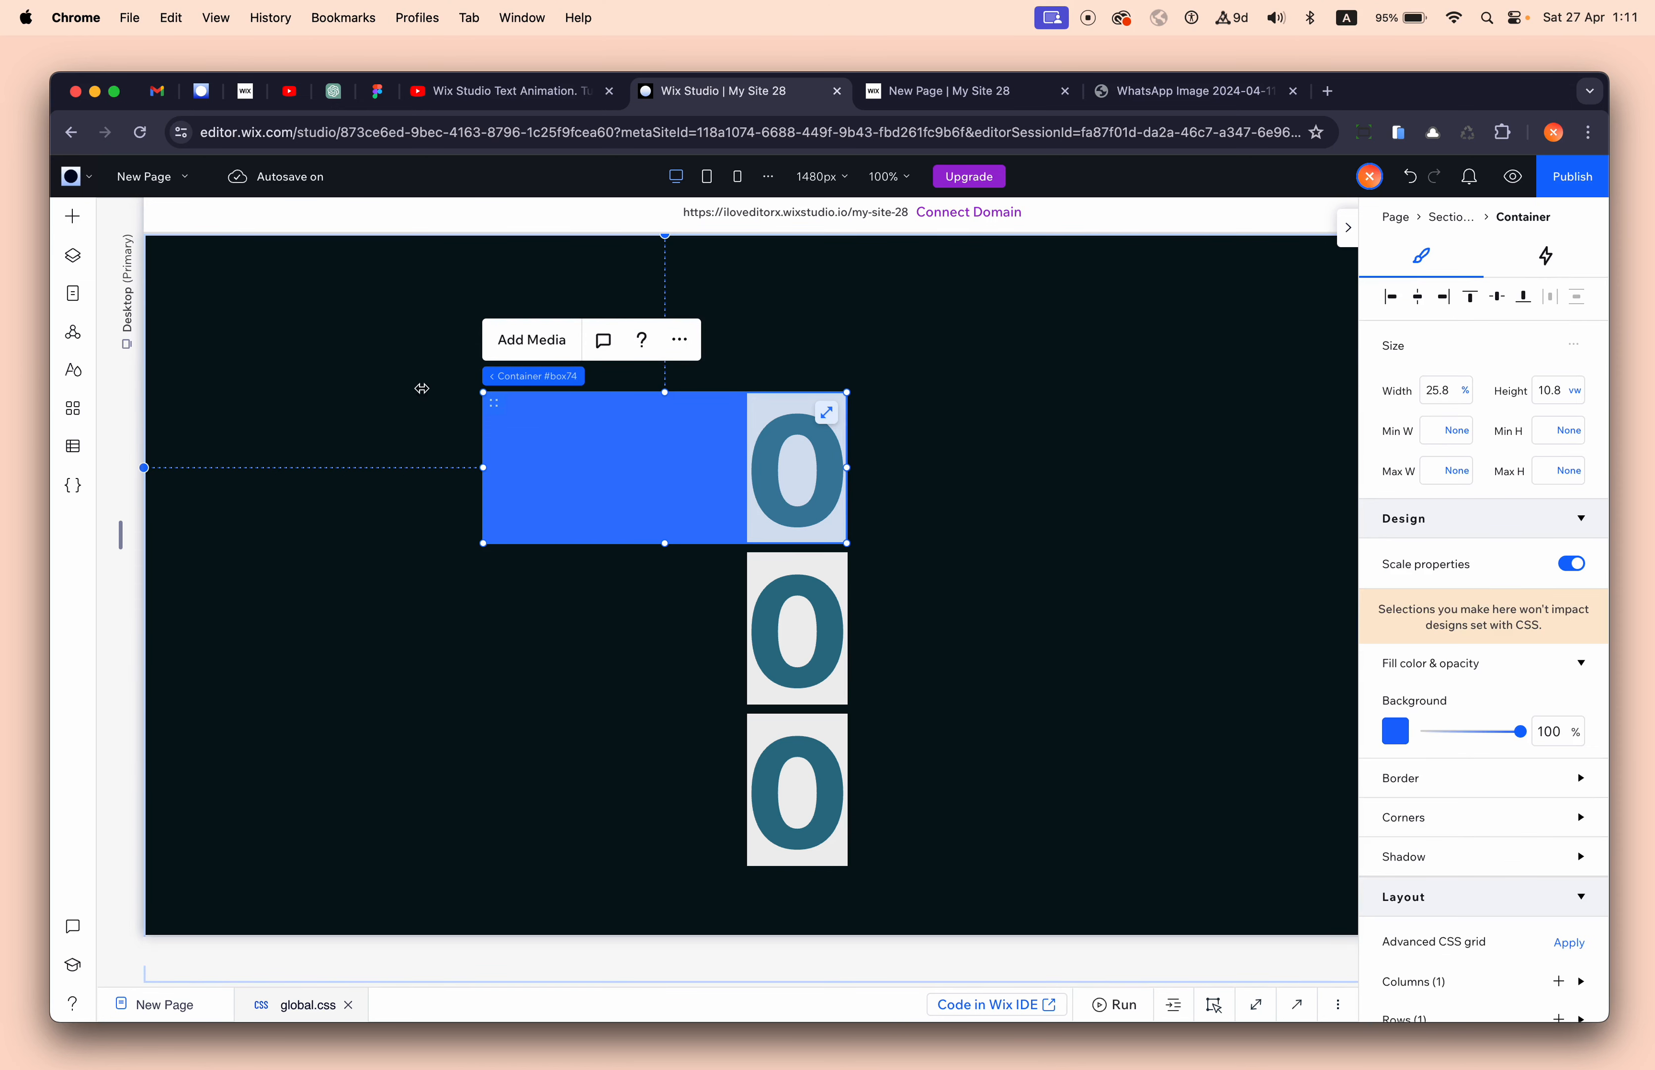
left_click(72, 217)
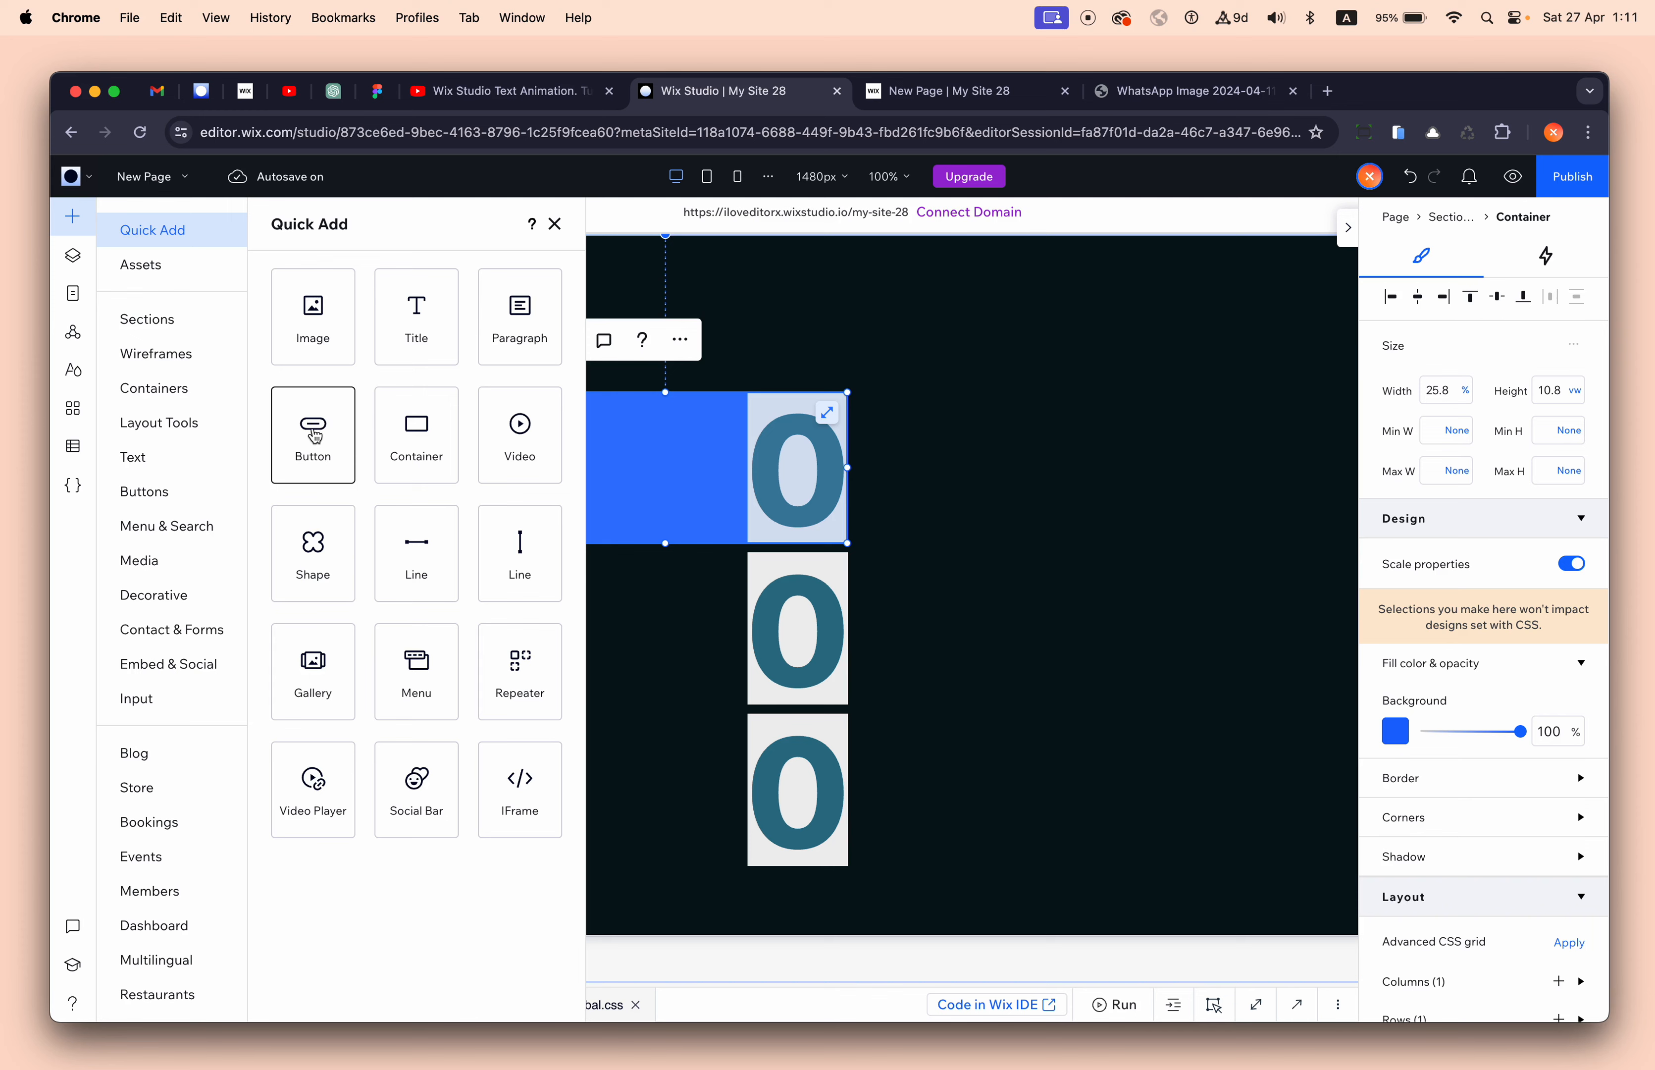
left_click_drag(316, 435, 628, 462)
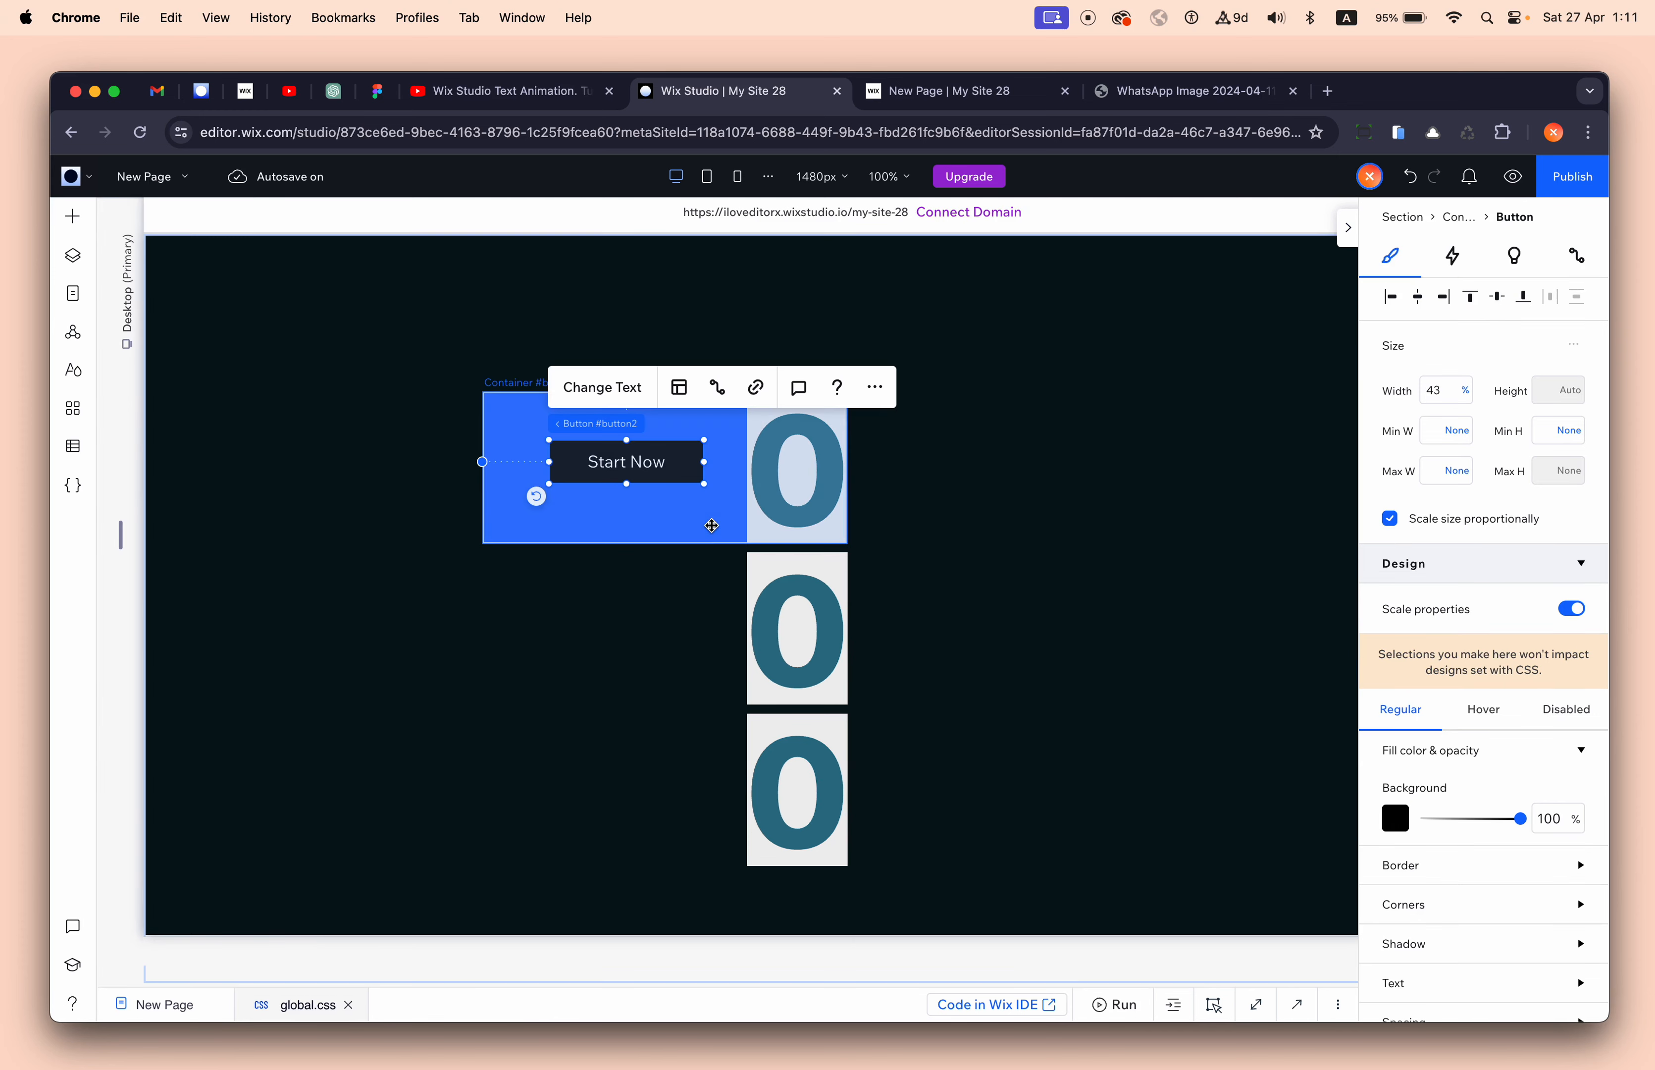
scroll(1464, 727, "down", 7)
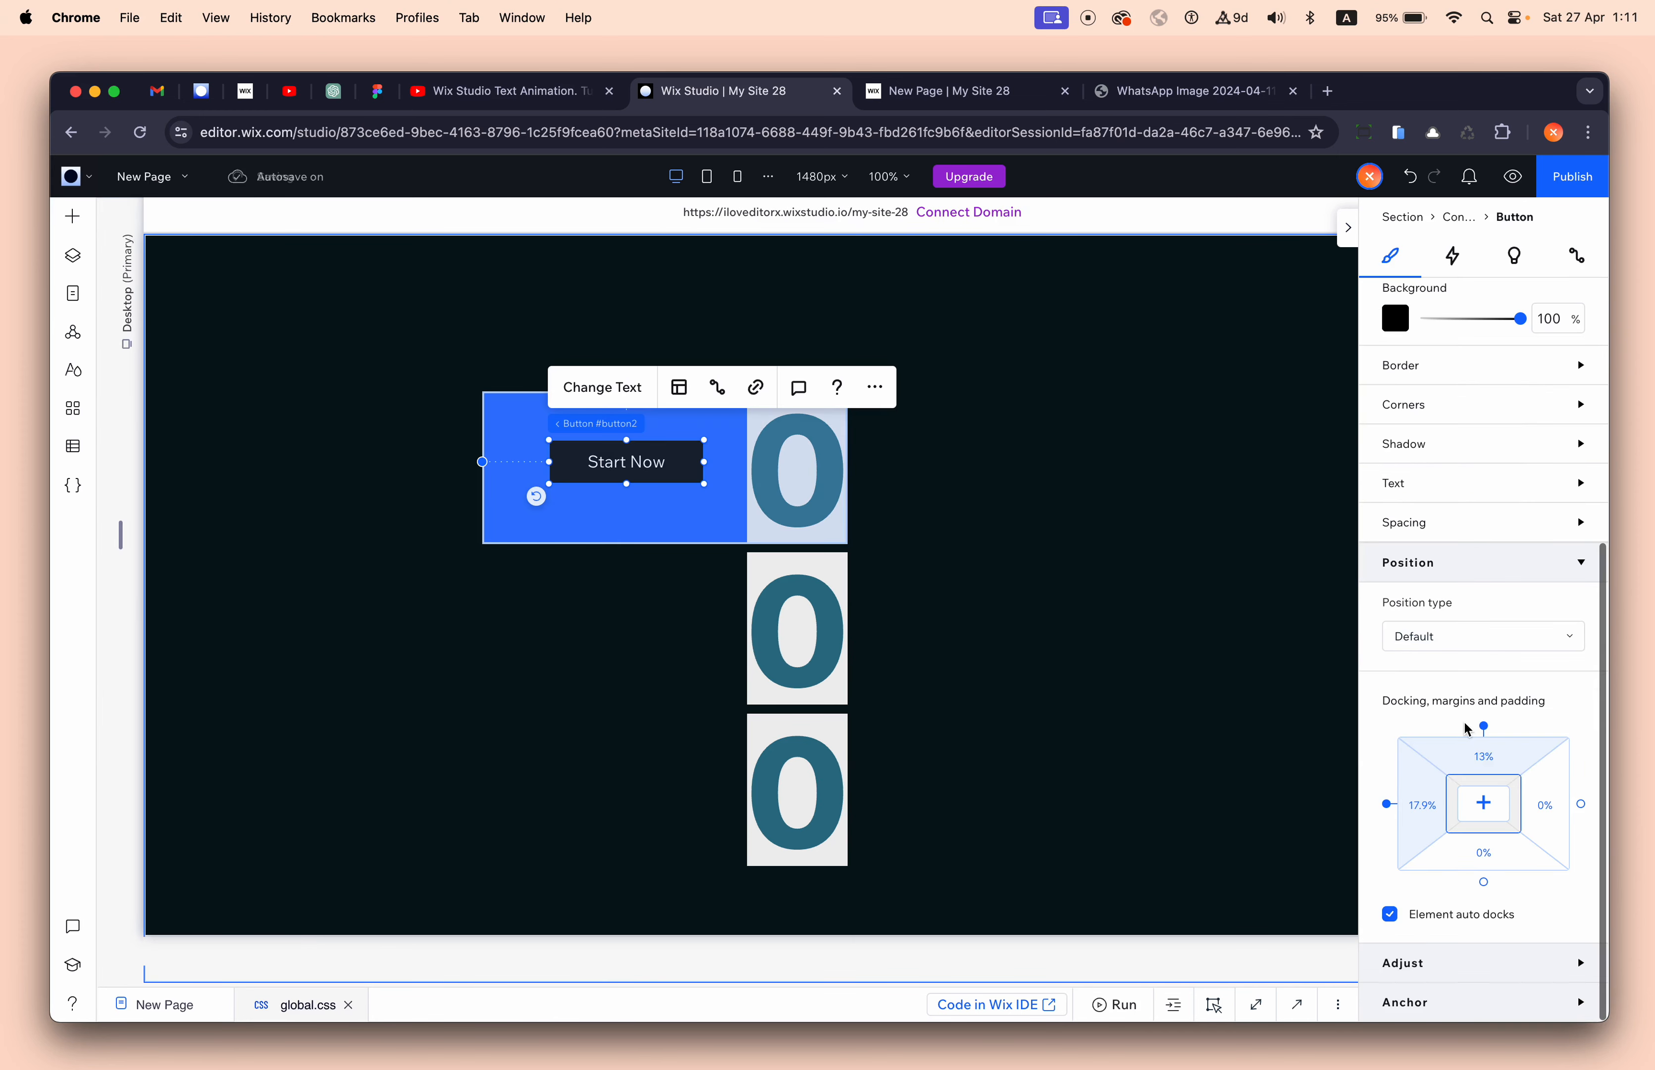
left_click(1490, 805)
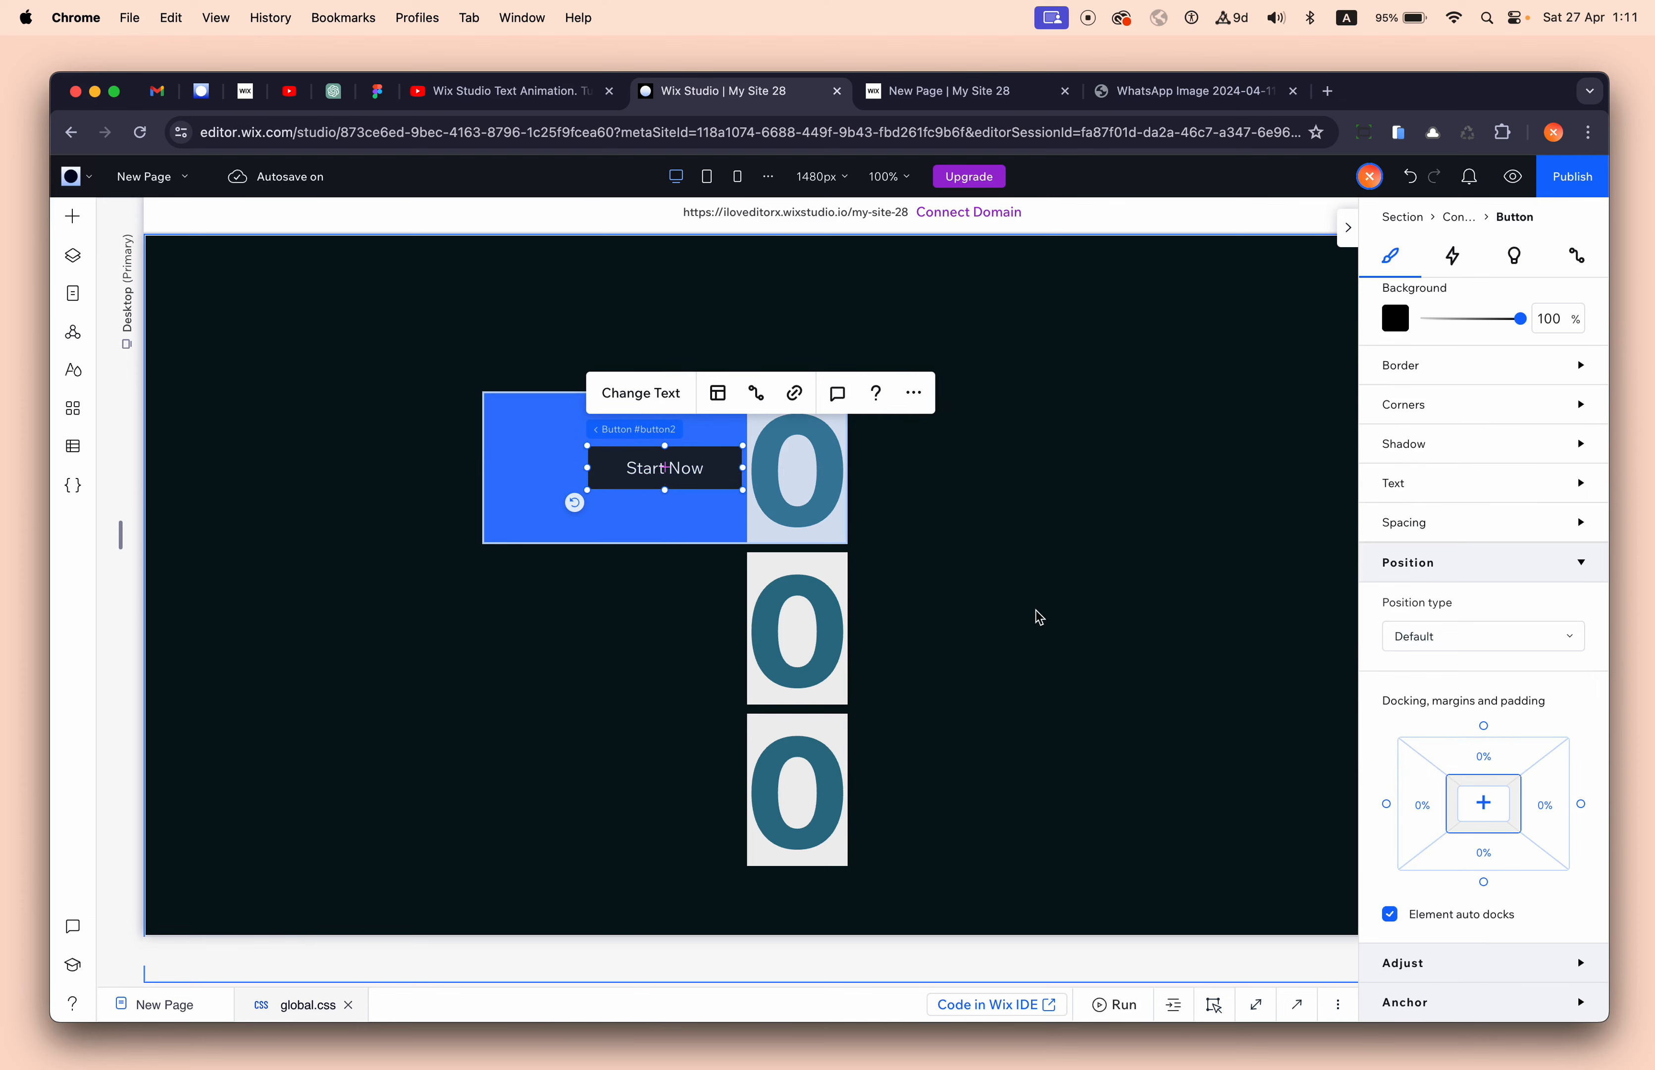
left_click(656, 523)
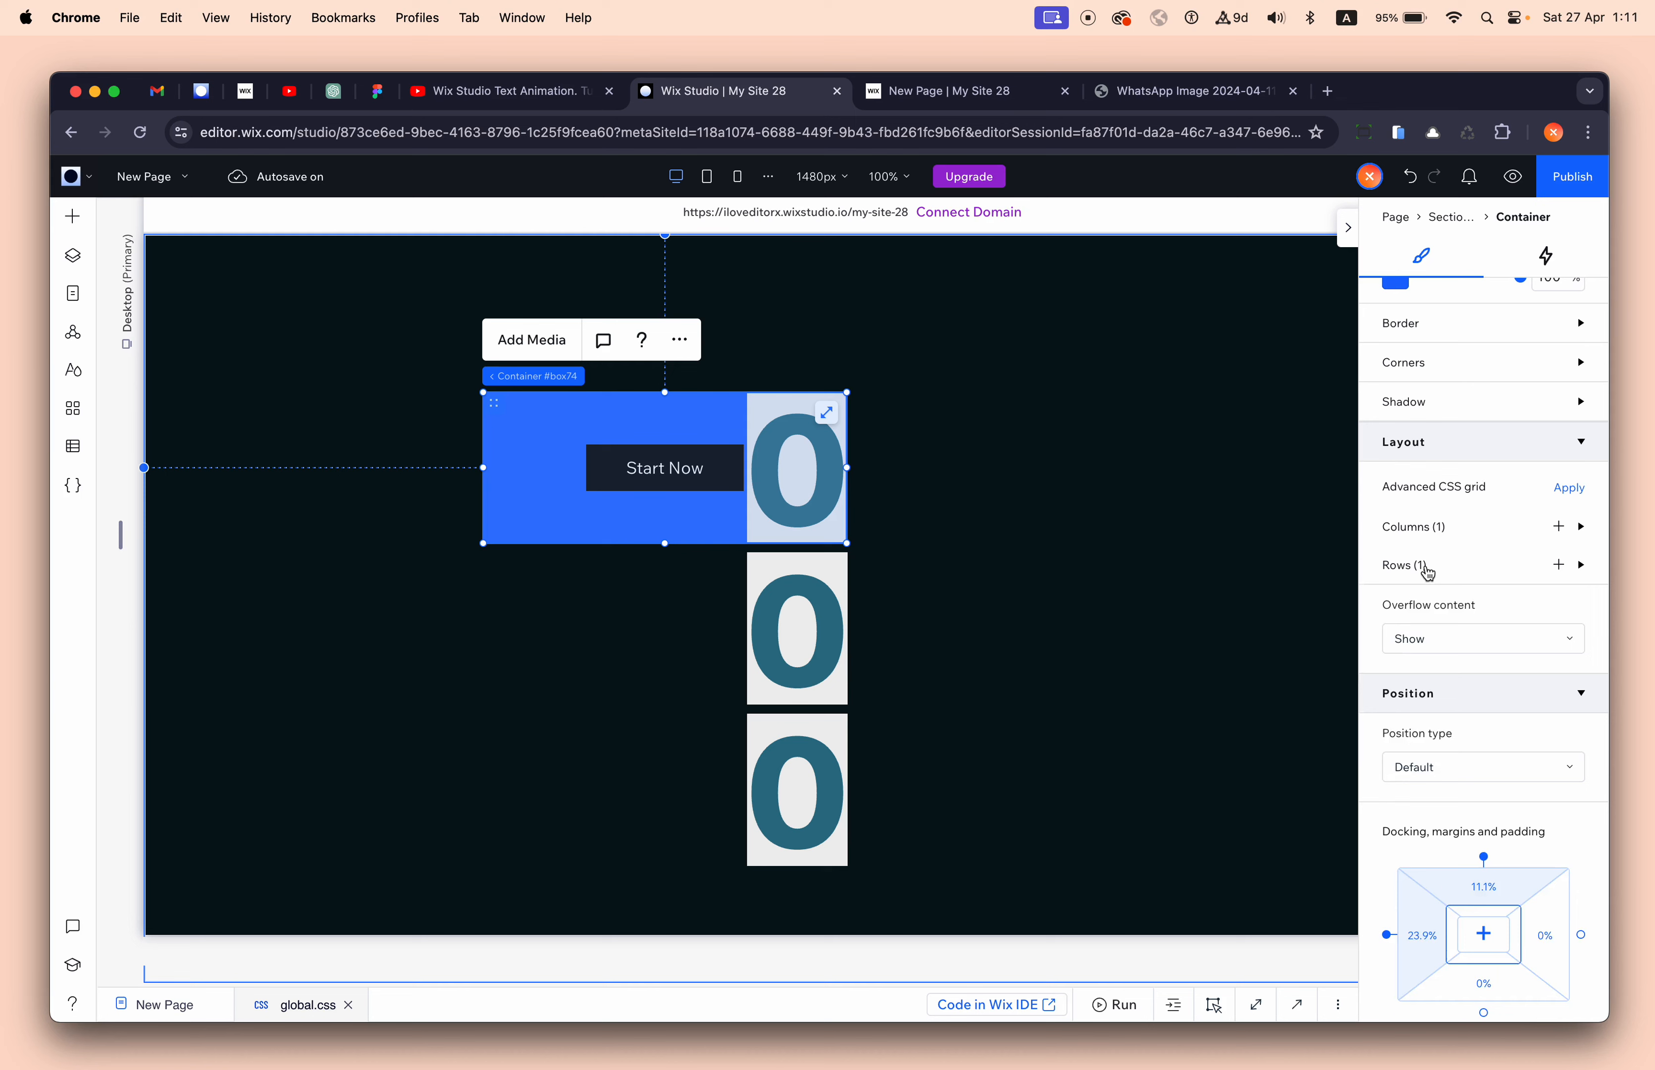
scroll(1425, 572, "up", 6)
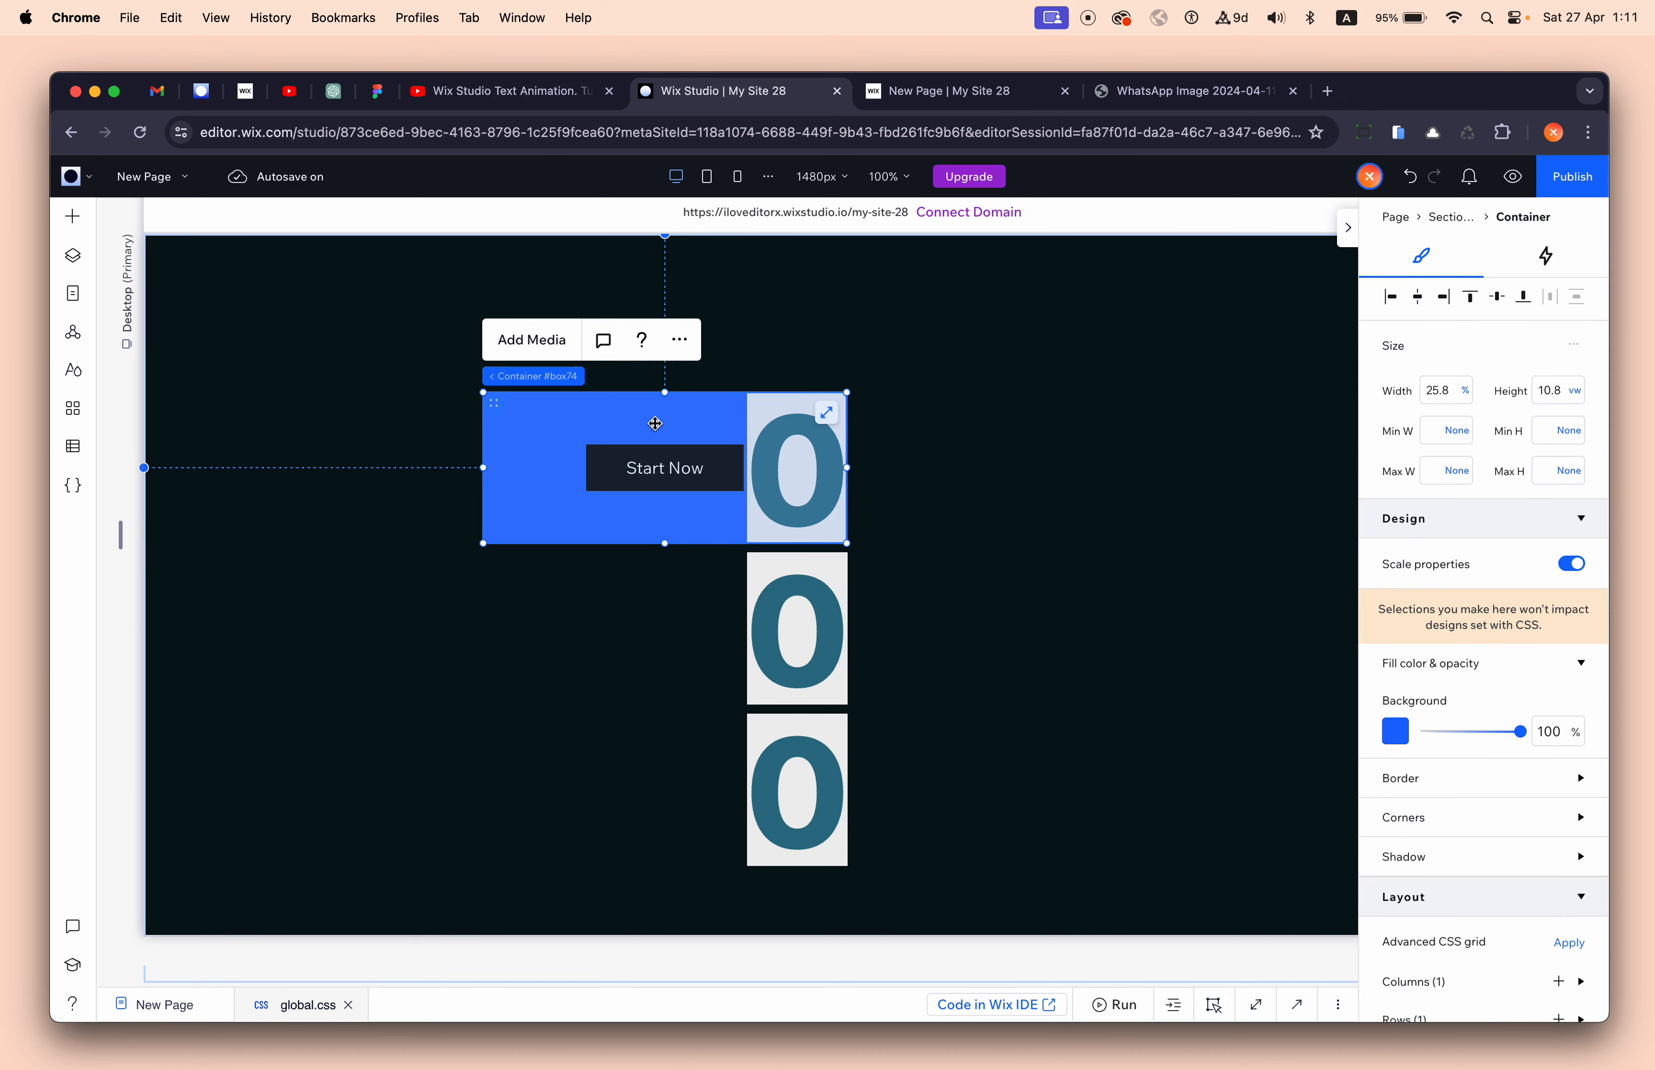
left_click(796, 554)
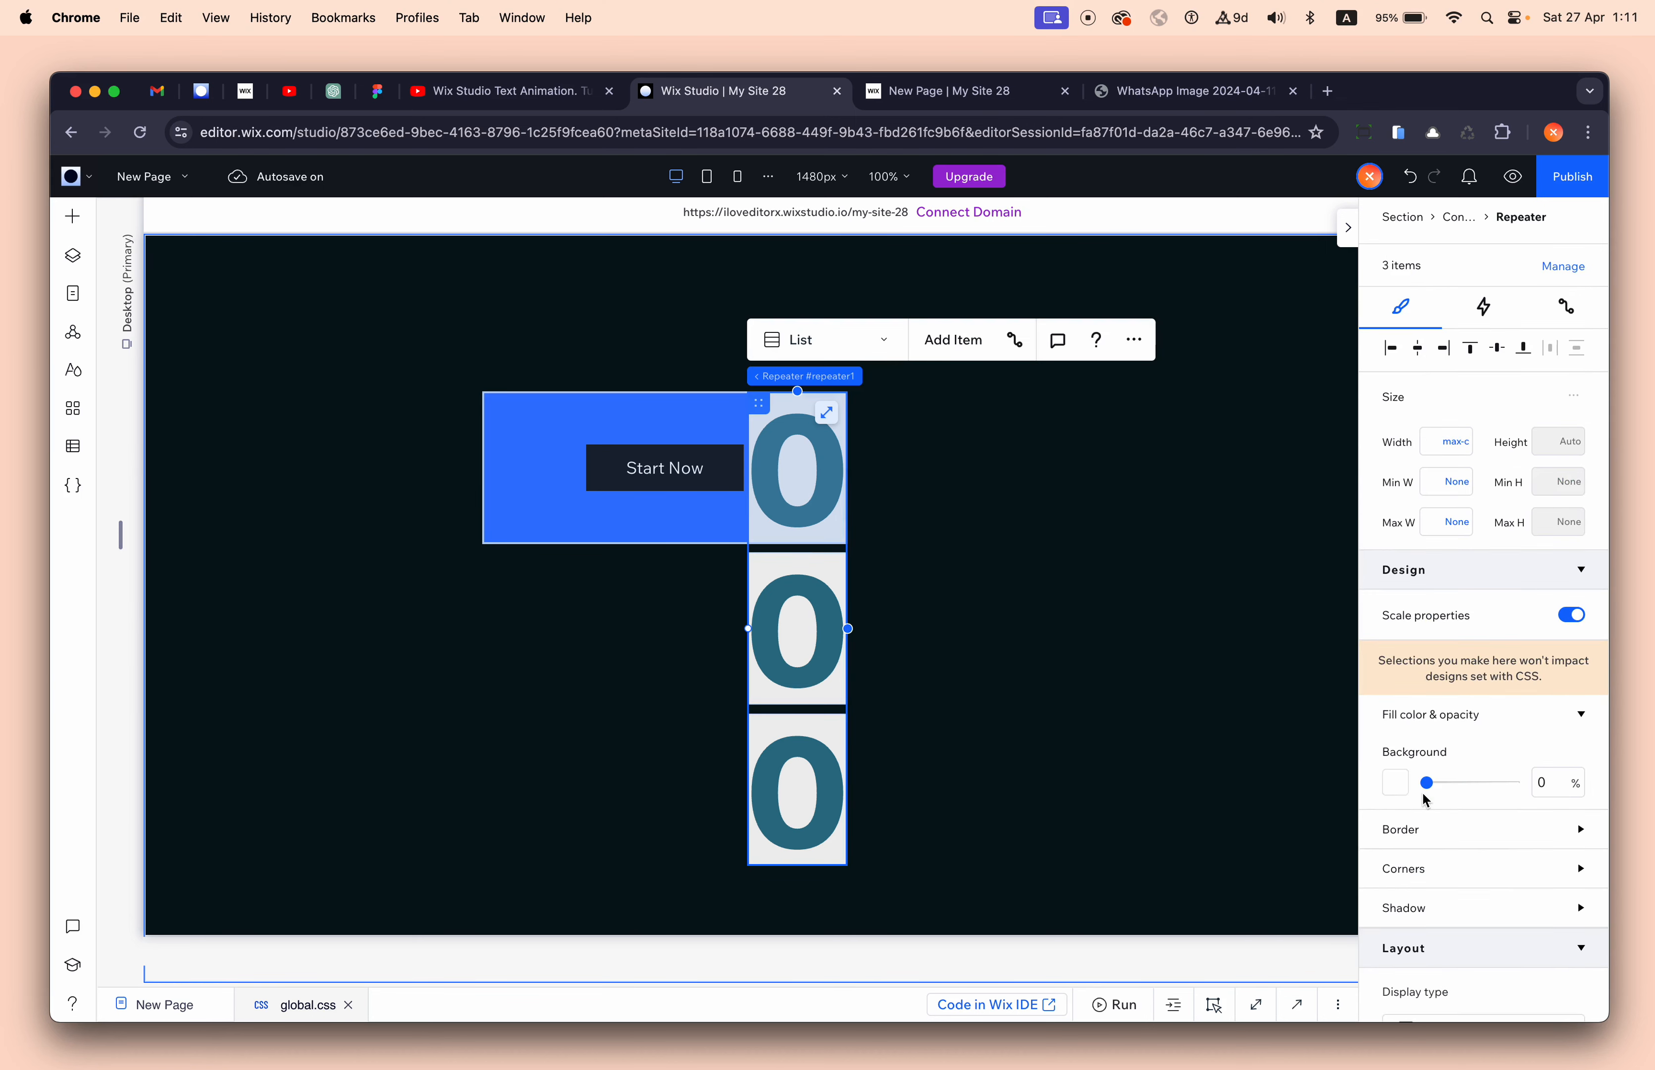
scroll(1419, 793, "down", 5)
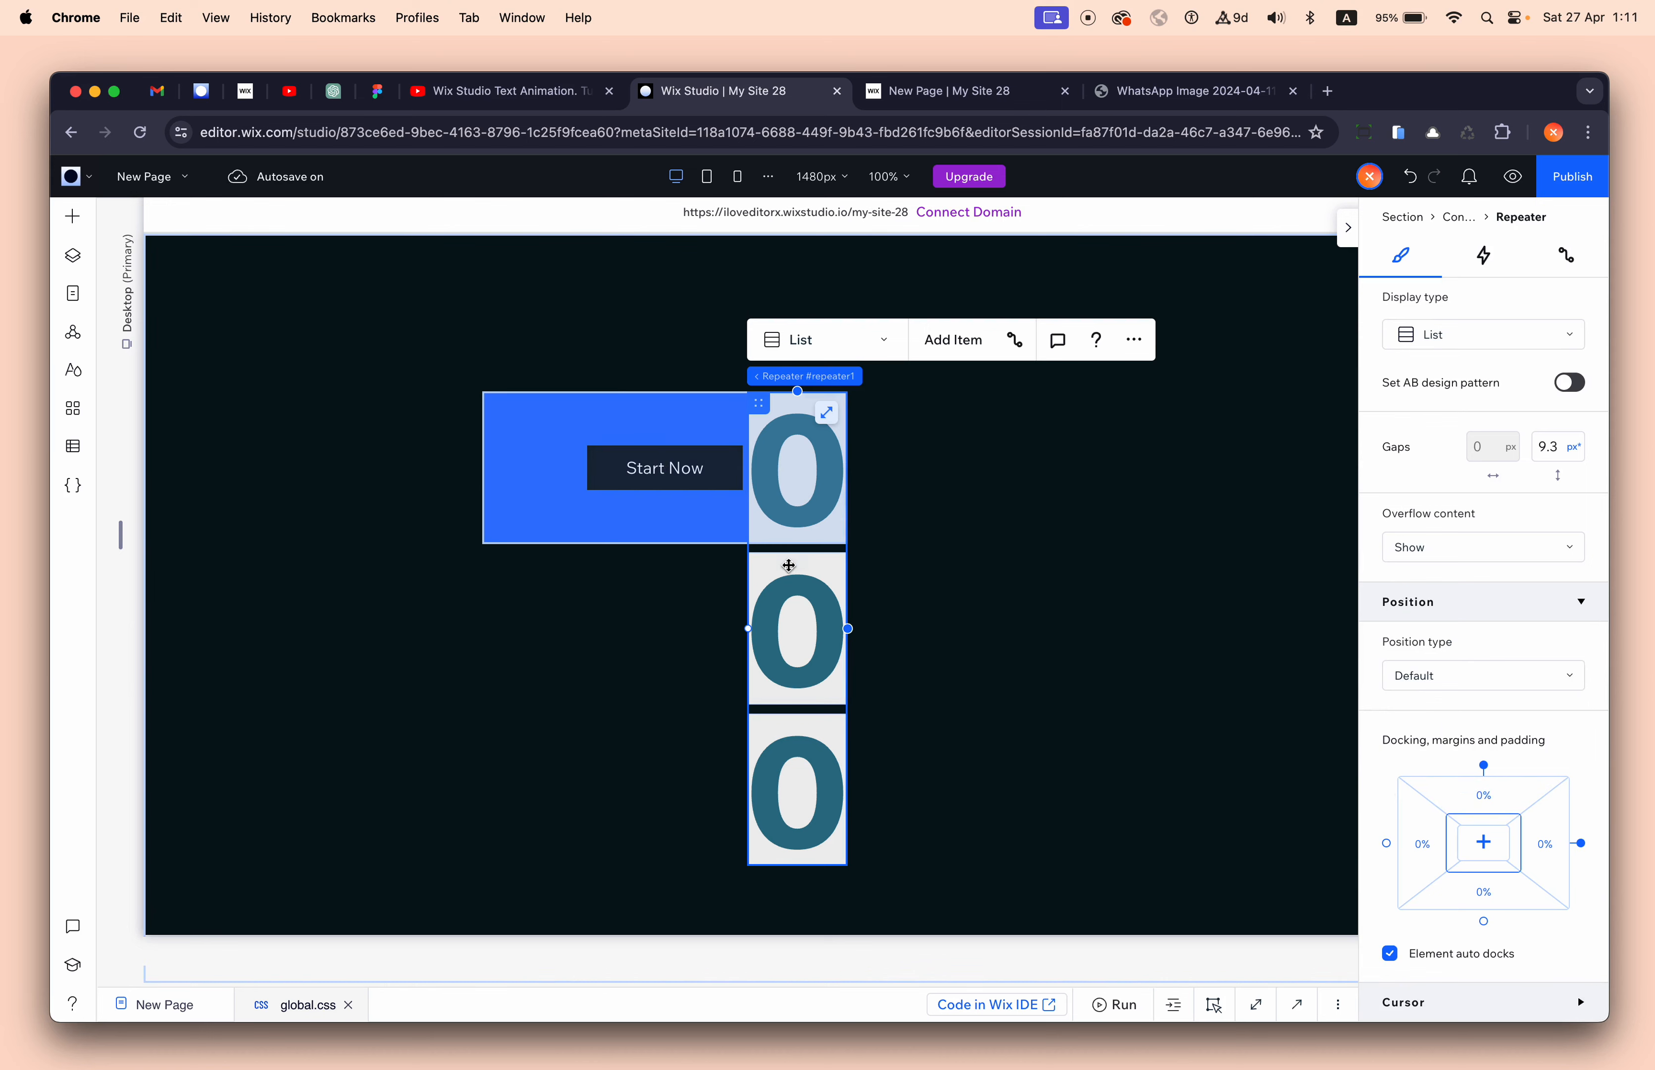
left_click(664, 467)
key("Delete")
left_click(1025, 578)
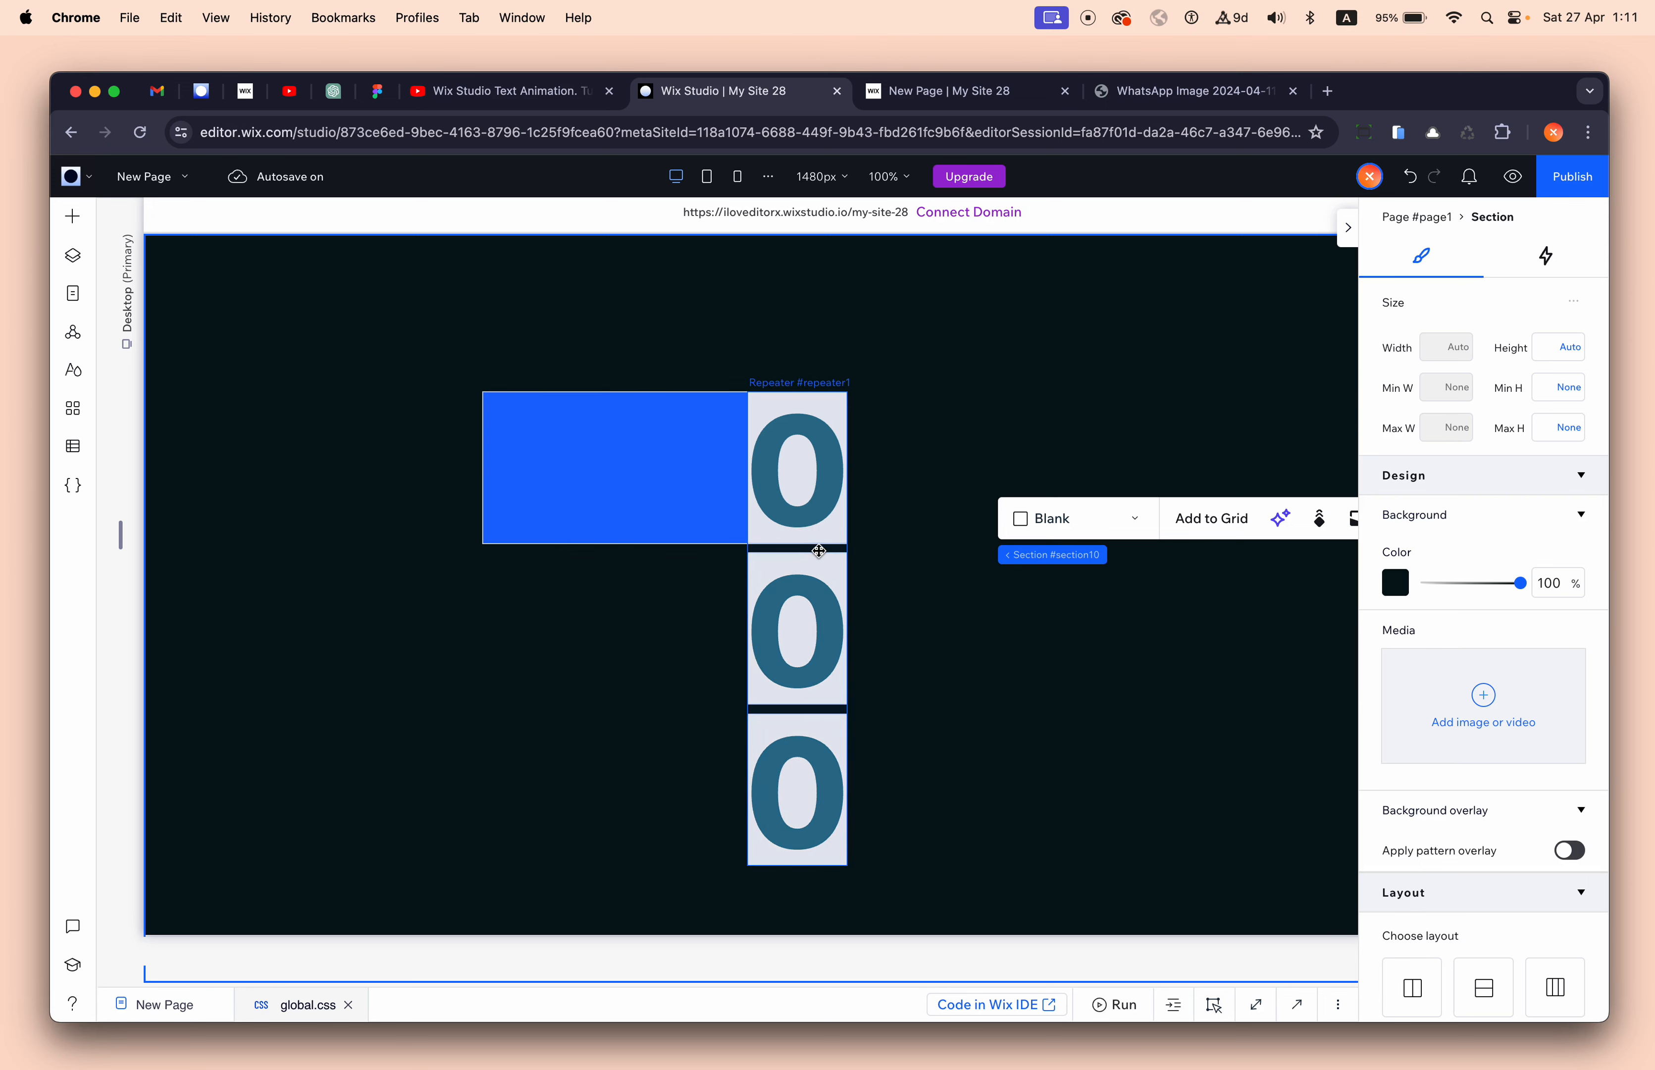
left_click(821, 555)
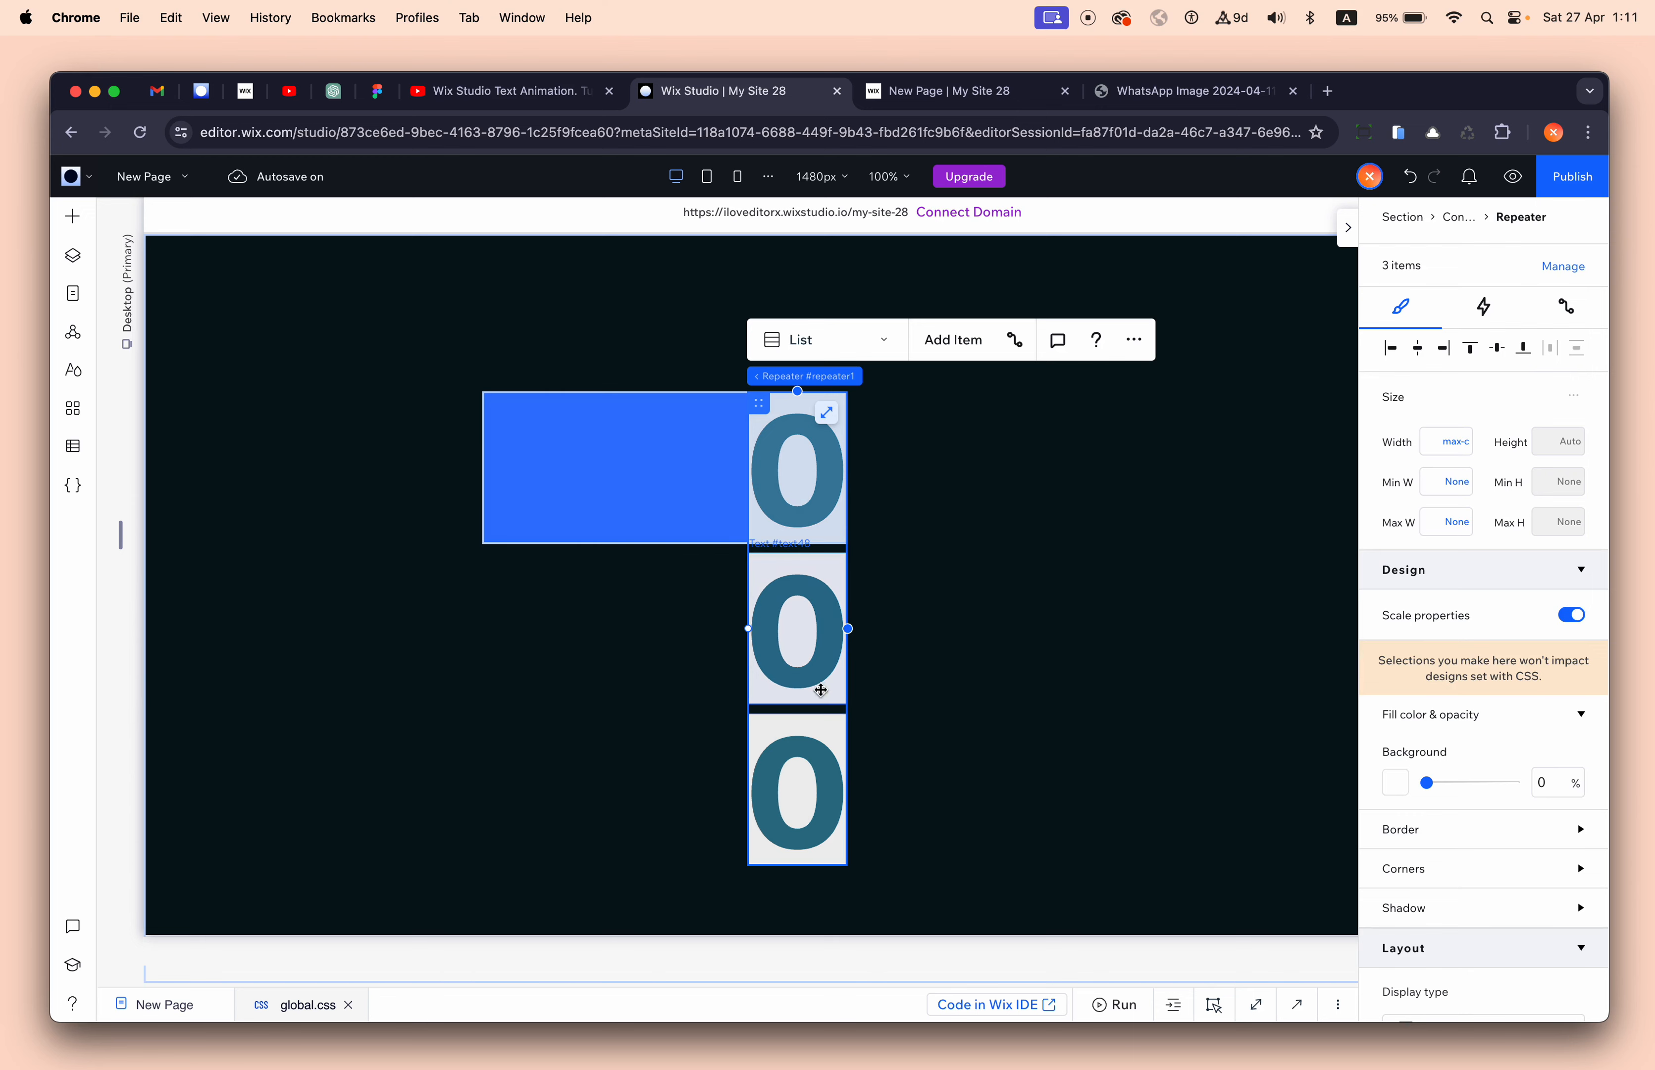
- Reload the published 'My Site 28' page to replay the rolling animation, then return to the editor
left_click(956, 93)
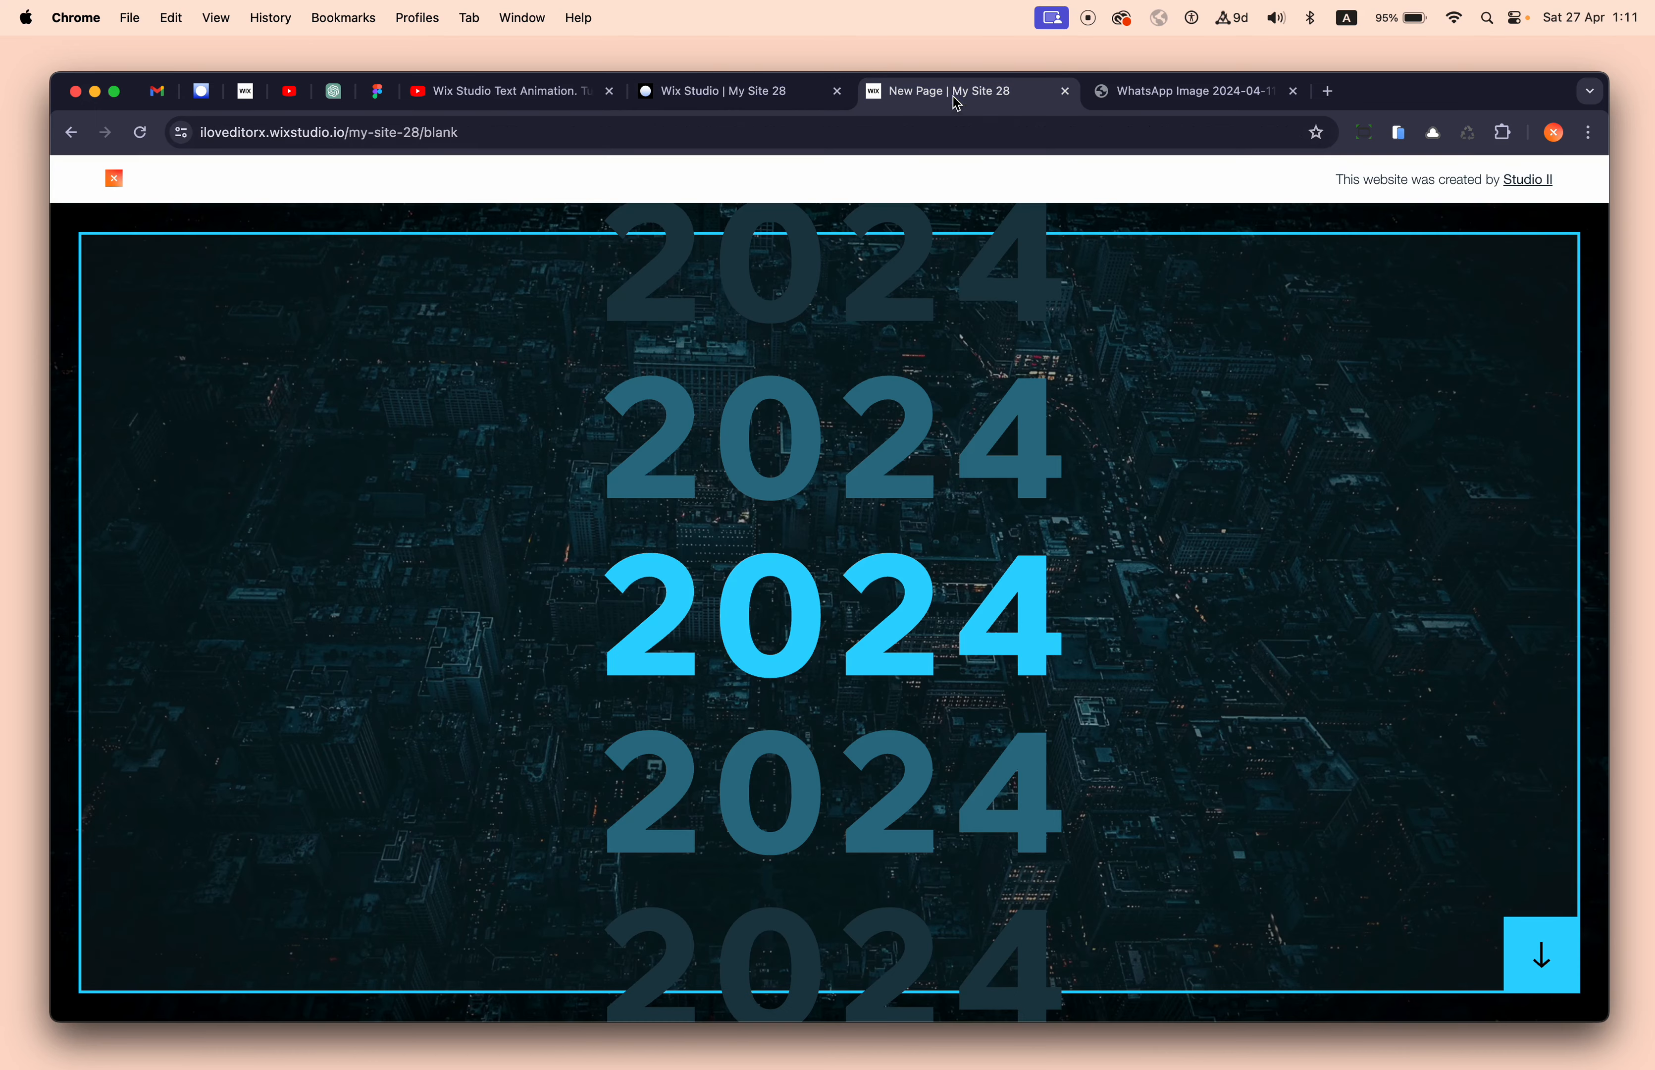
left_click(139, 132)
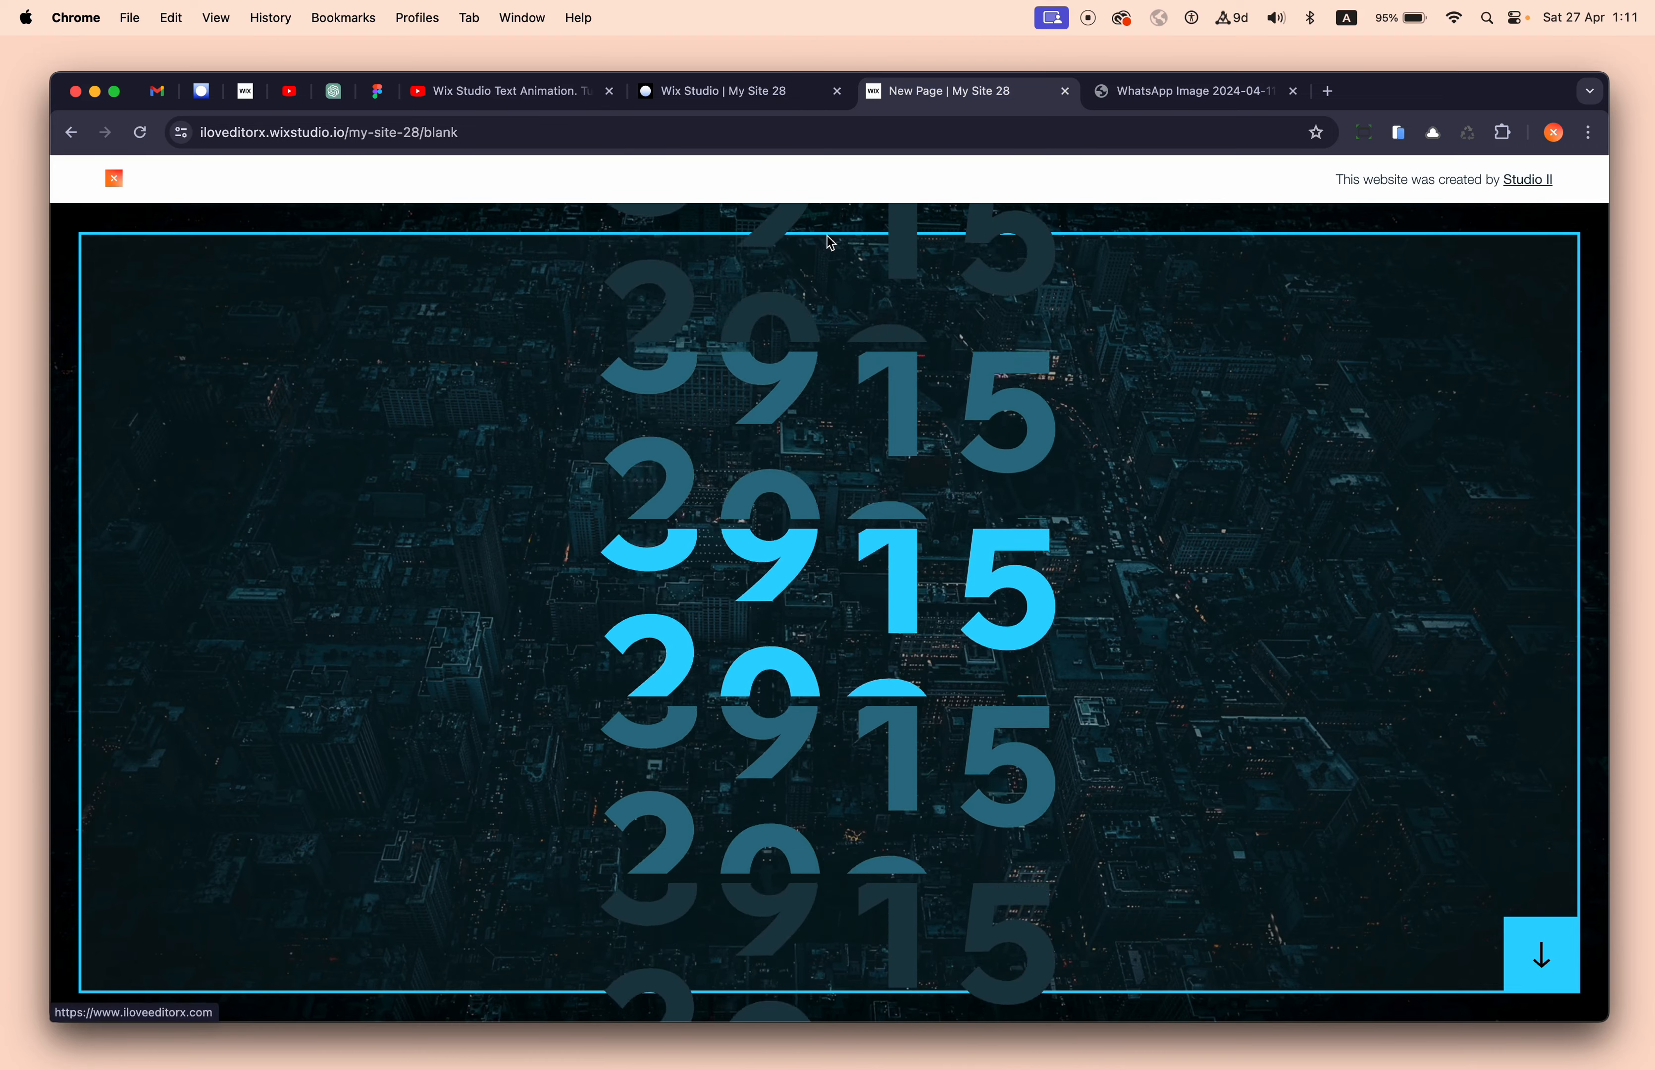
left_click(729, 103)
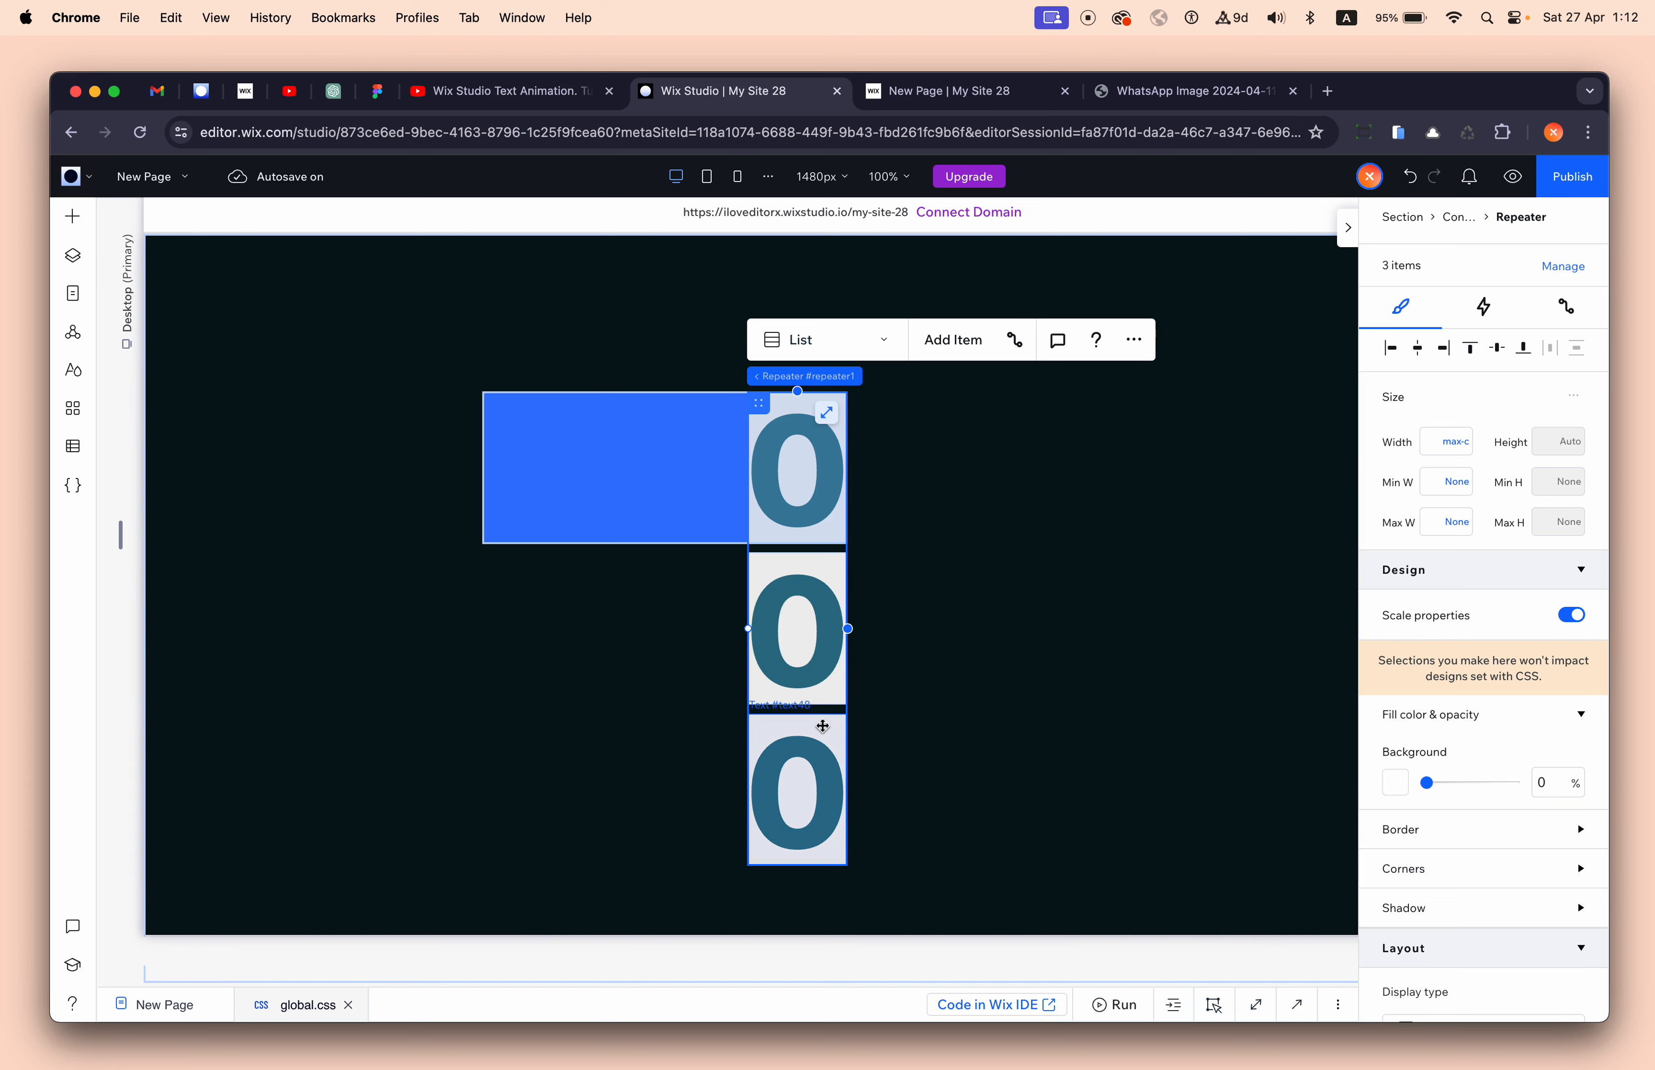
- Duplicate the third repeater item to add a fourth 0 card
left_click(804, 717)
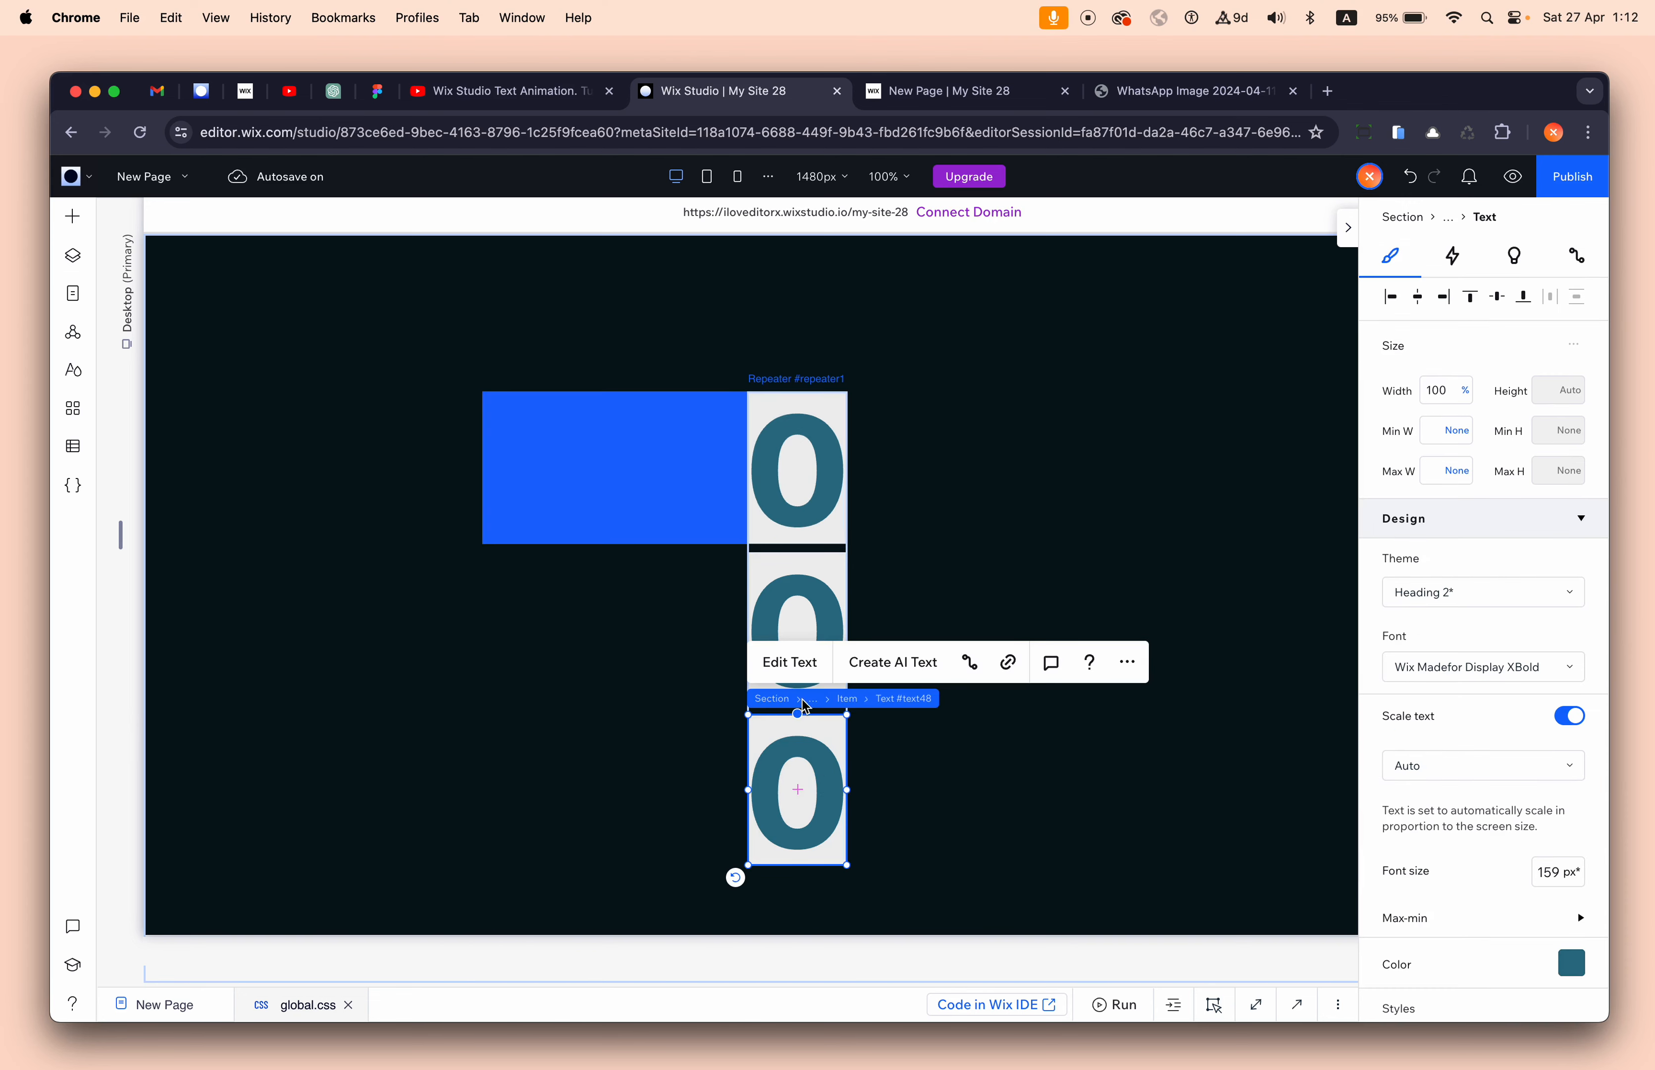
left_click(847, 699)
scroll(1055, 723, "down", 3)
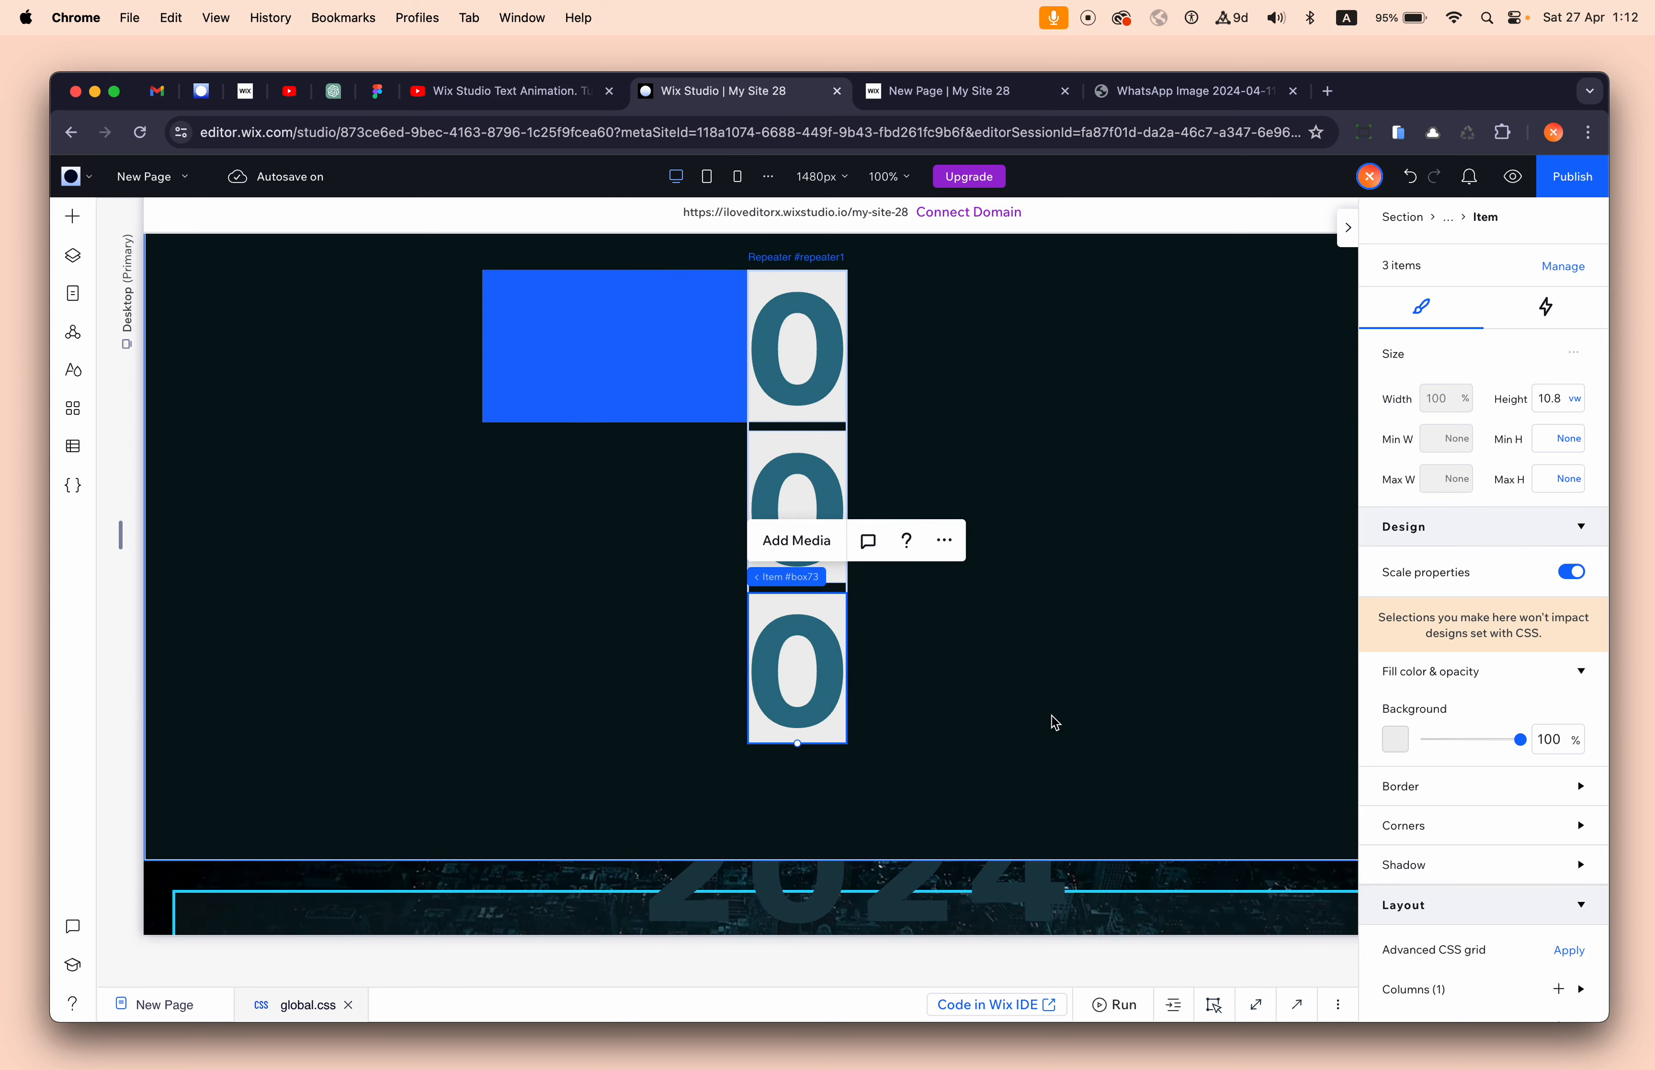
key("super+d")
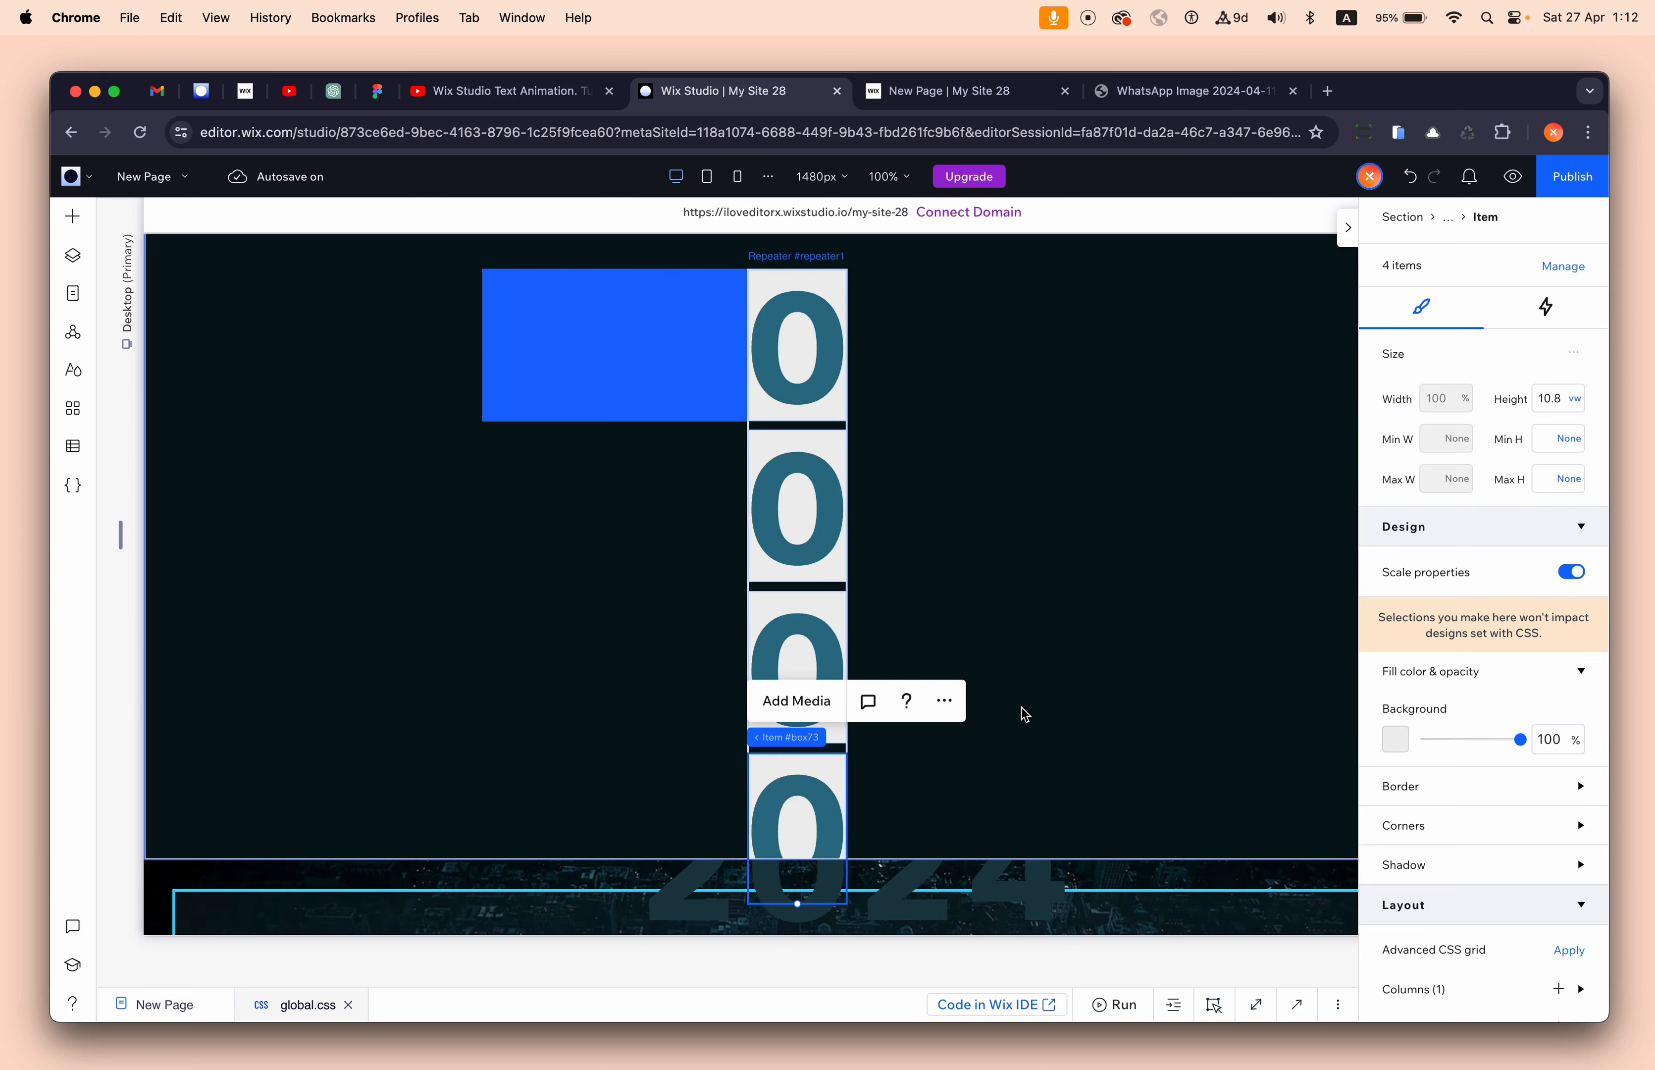
- Set the dark section's height to 200 vh
left_click(1162, 612)
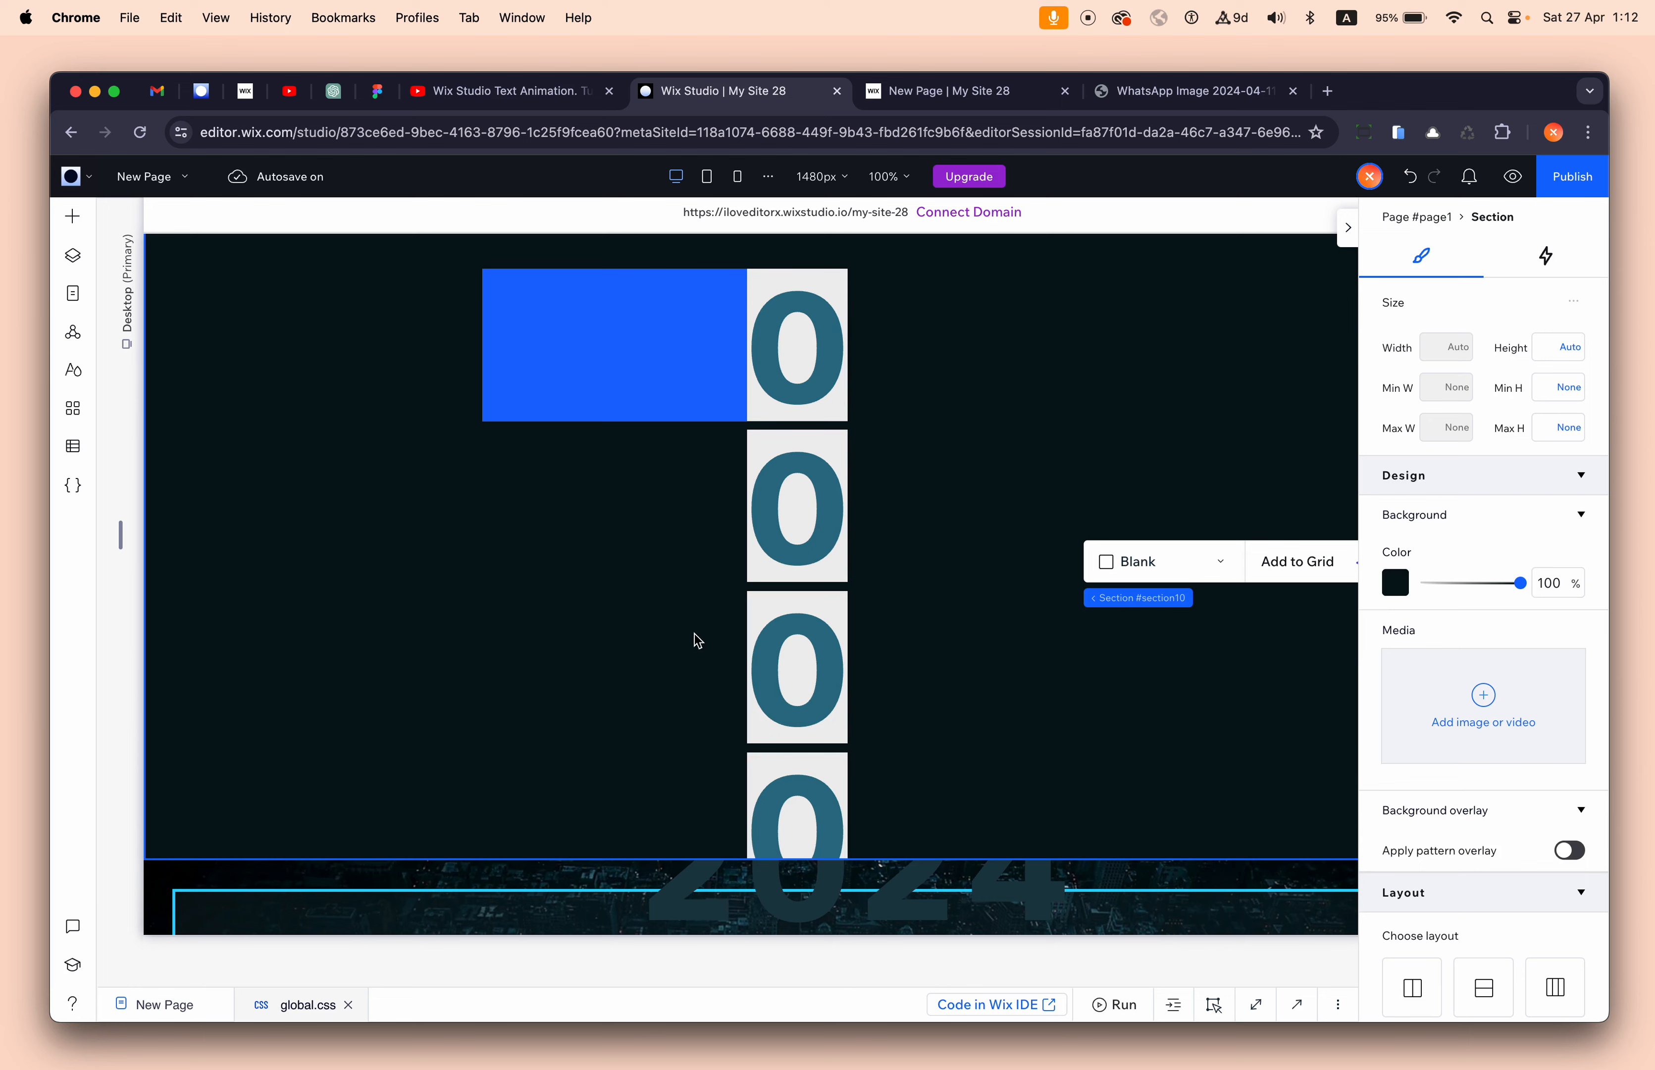
left_click(692, 664)
left_click(1564, 348)
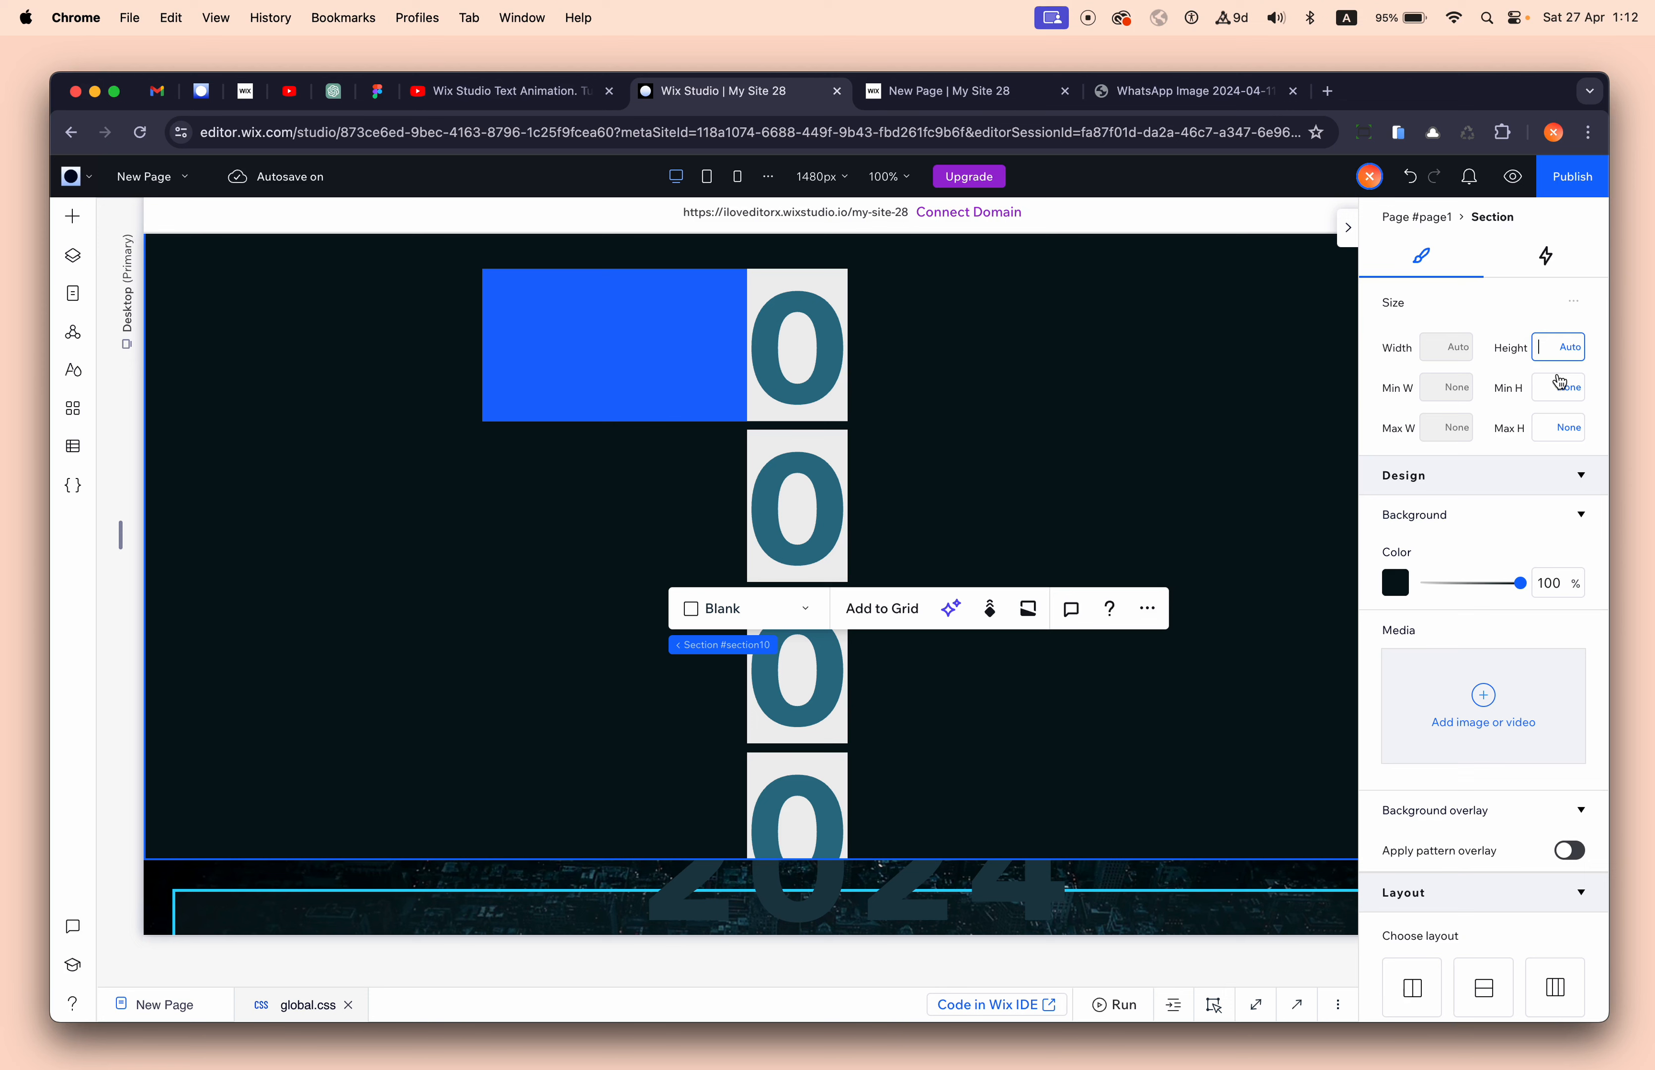
type("200")
key("Return")
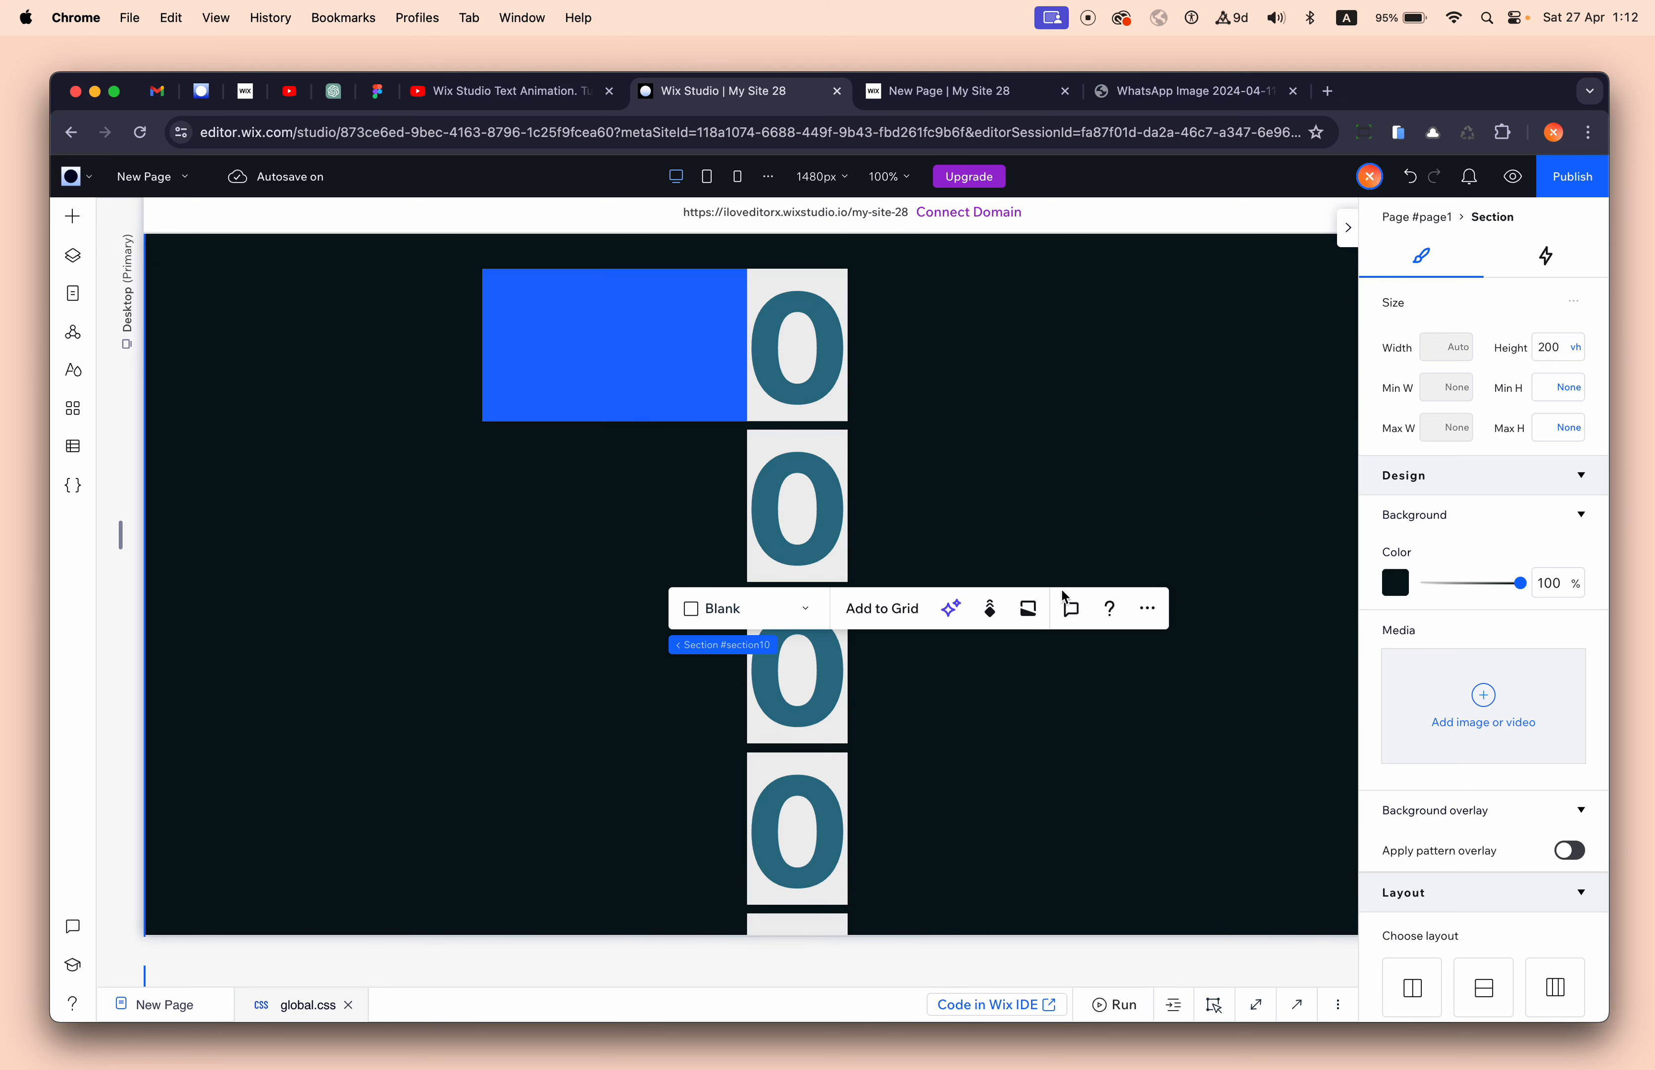
scroll(1060, 734, "down", 4)
scroll(1060, 734, "up", 4)
scroll(1060, 734, "down", 3)
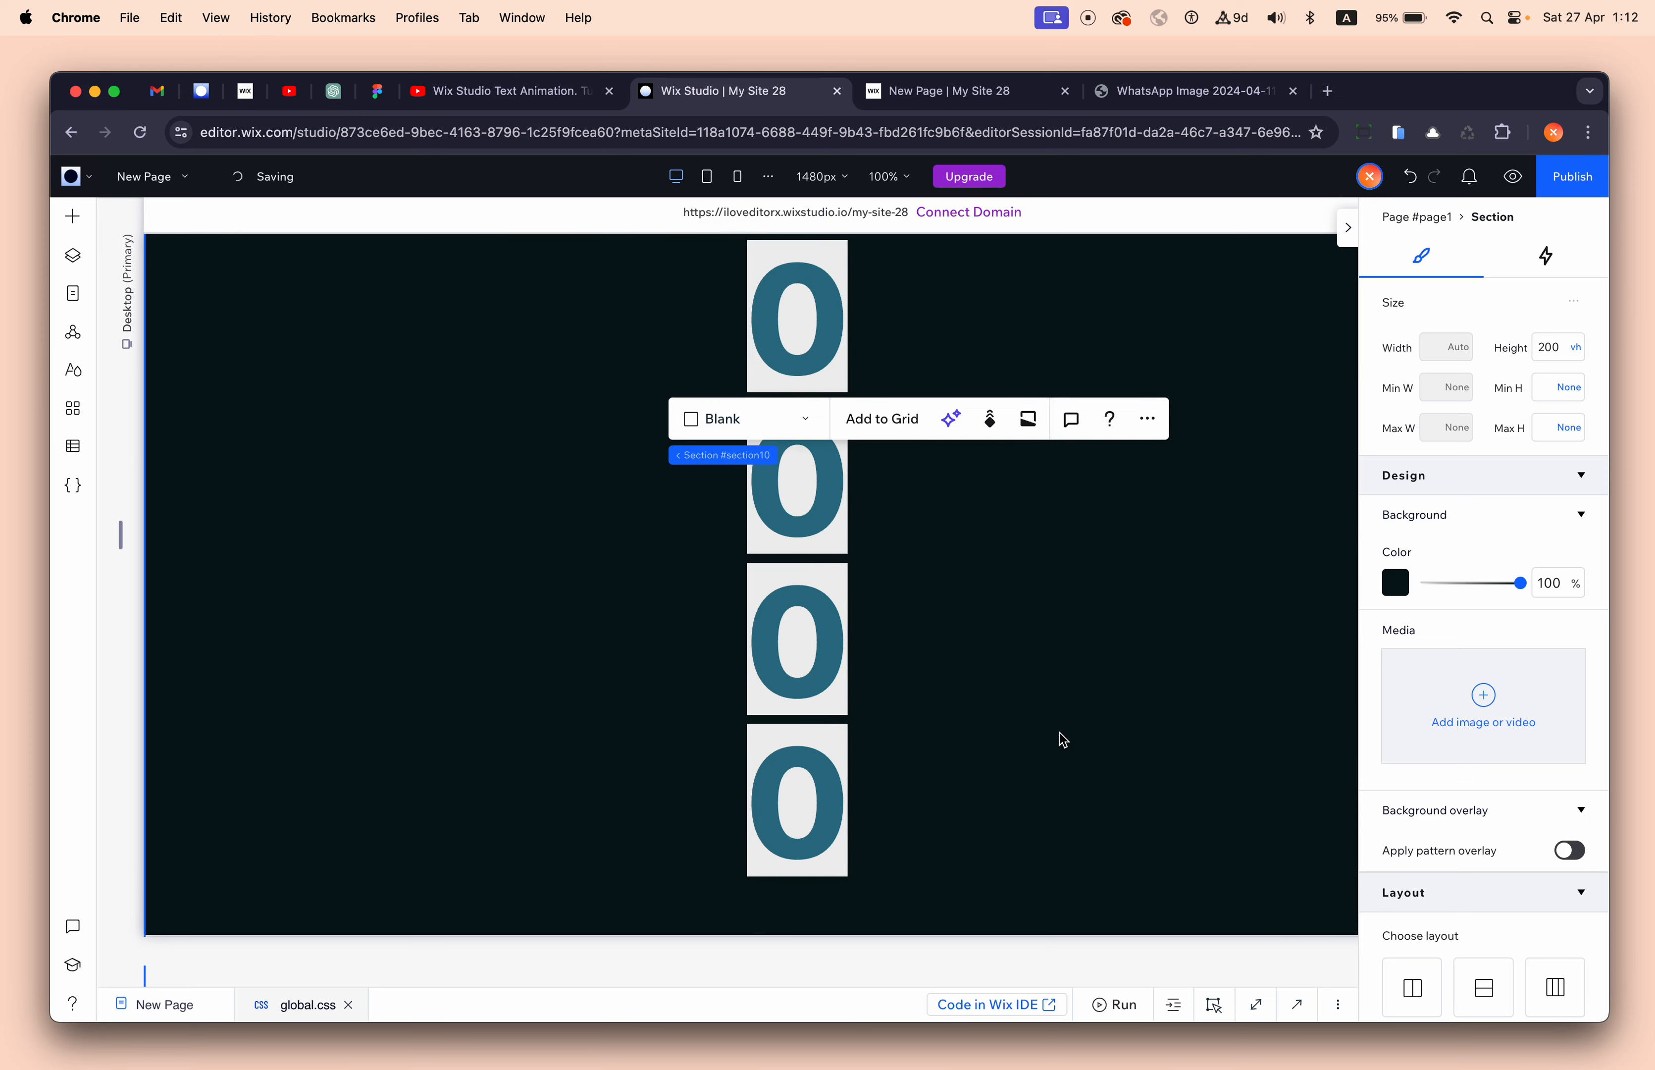
- Duplicate the bottom repeater item twice to add two more 0 cards
left_click(807, 731)
left_click(852, 709)
scroll(983, 400, "up", 3)
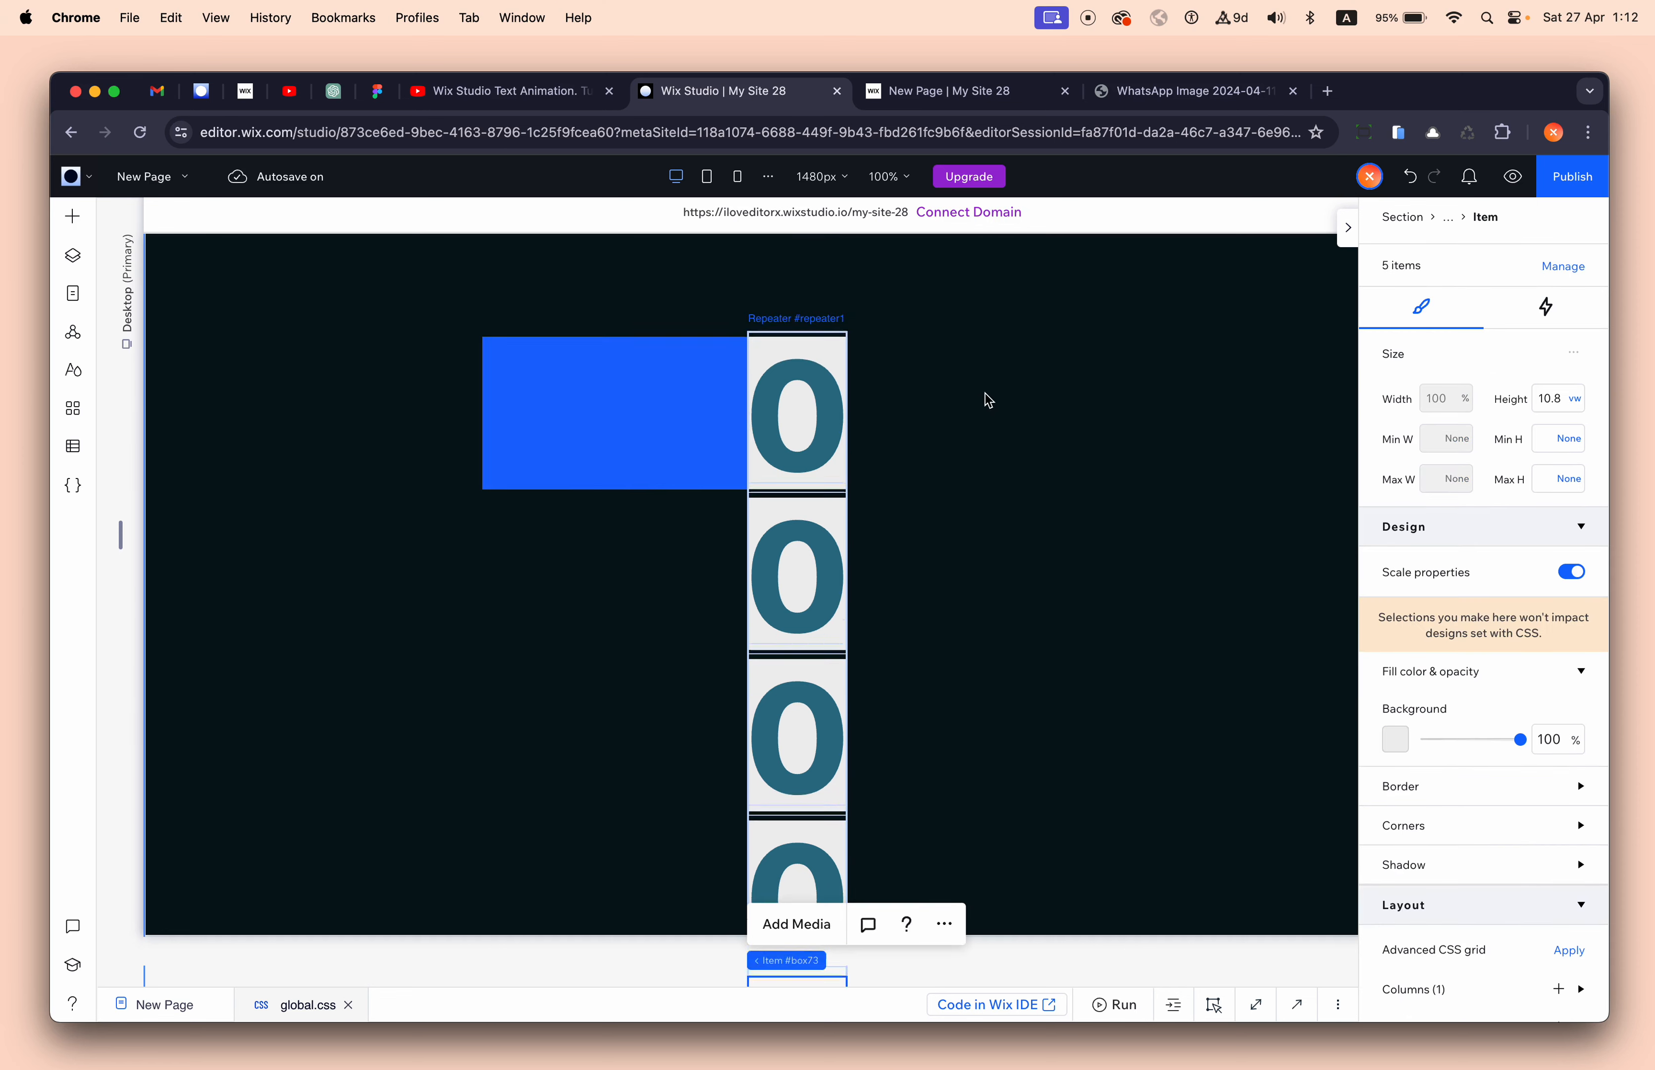
scroll(832, 487, "down", 4)
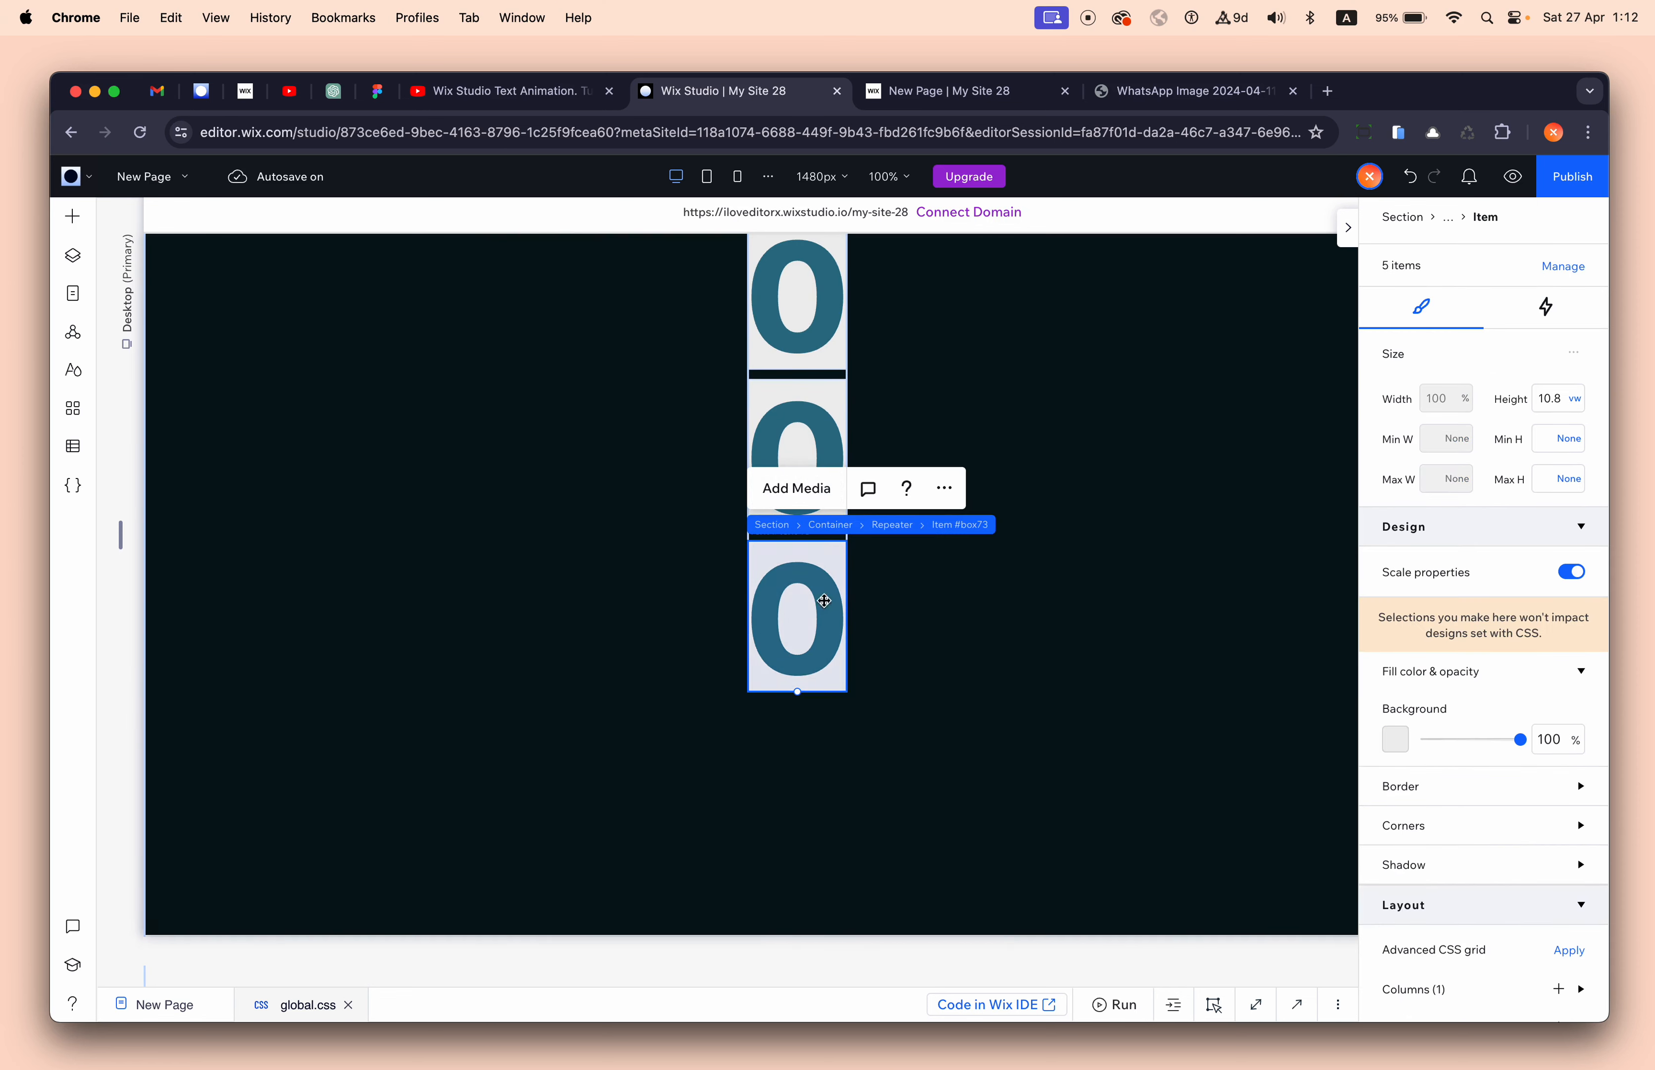
key("super+d")
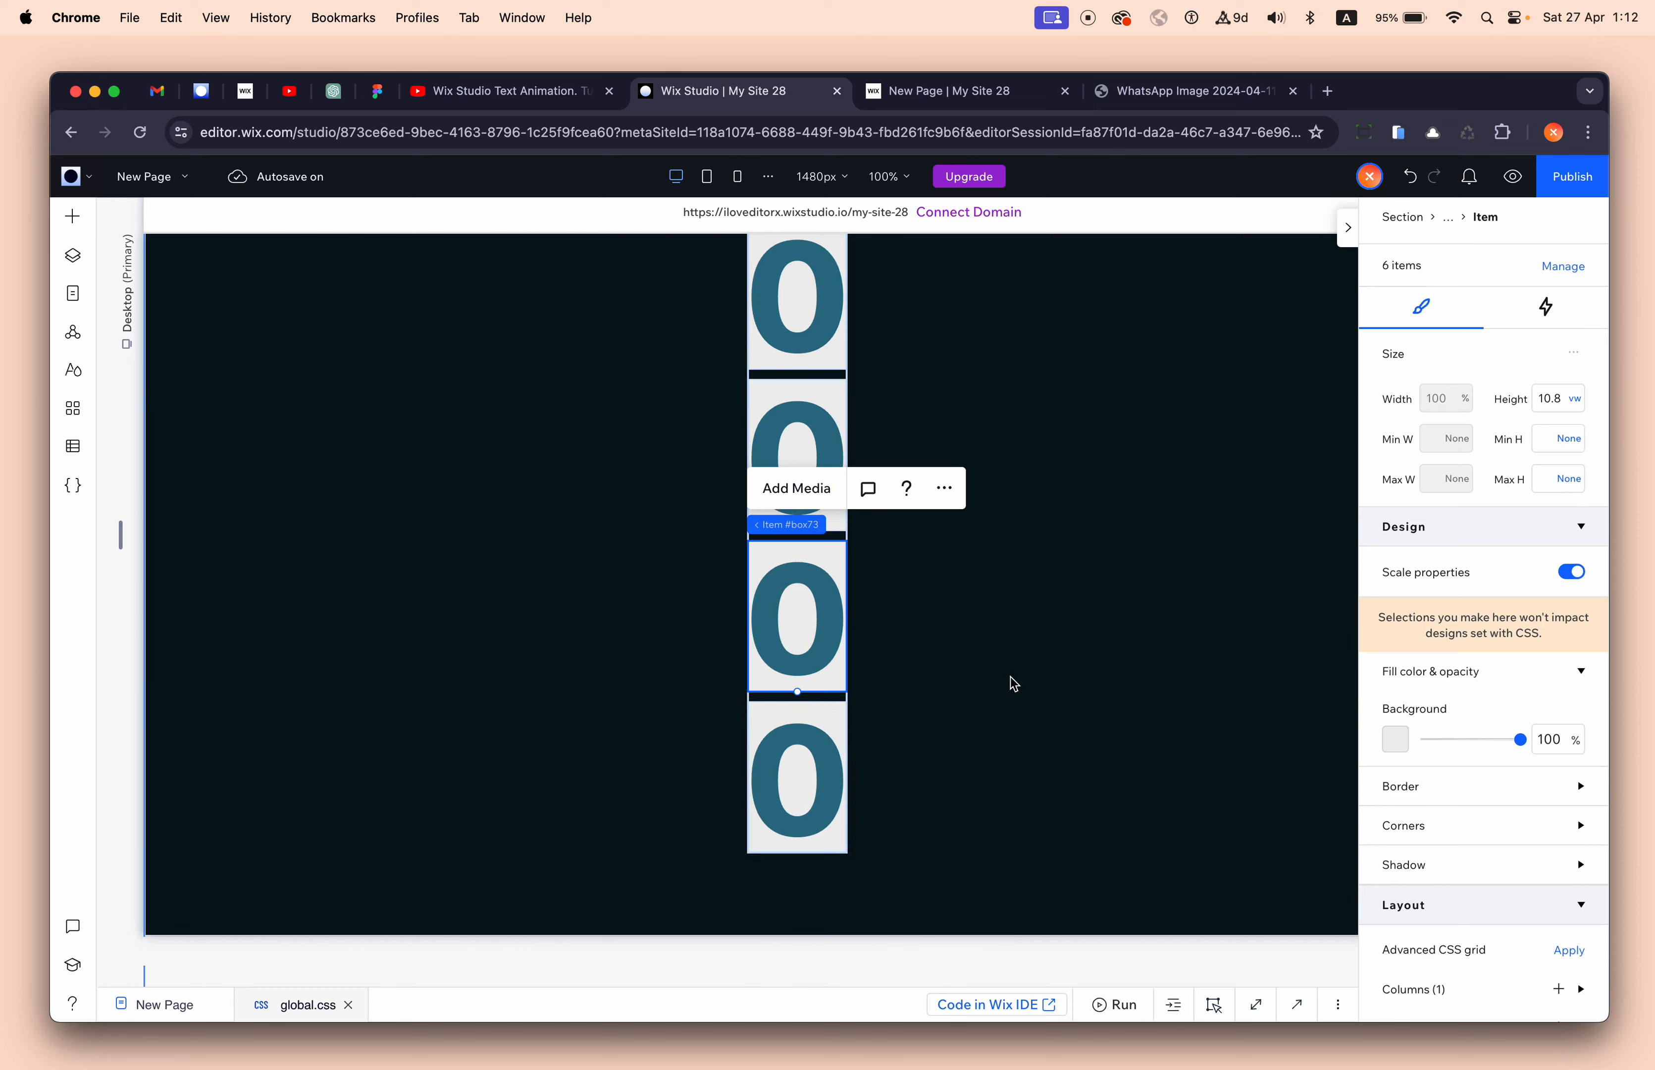
key("super+d")
key("super+d")
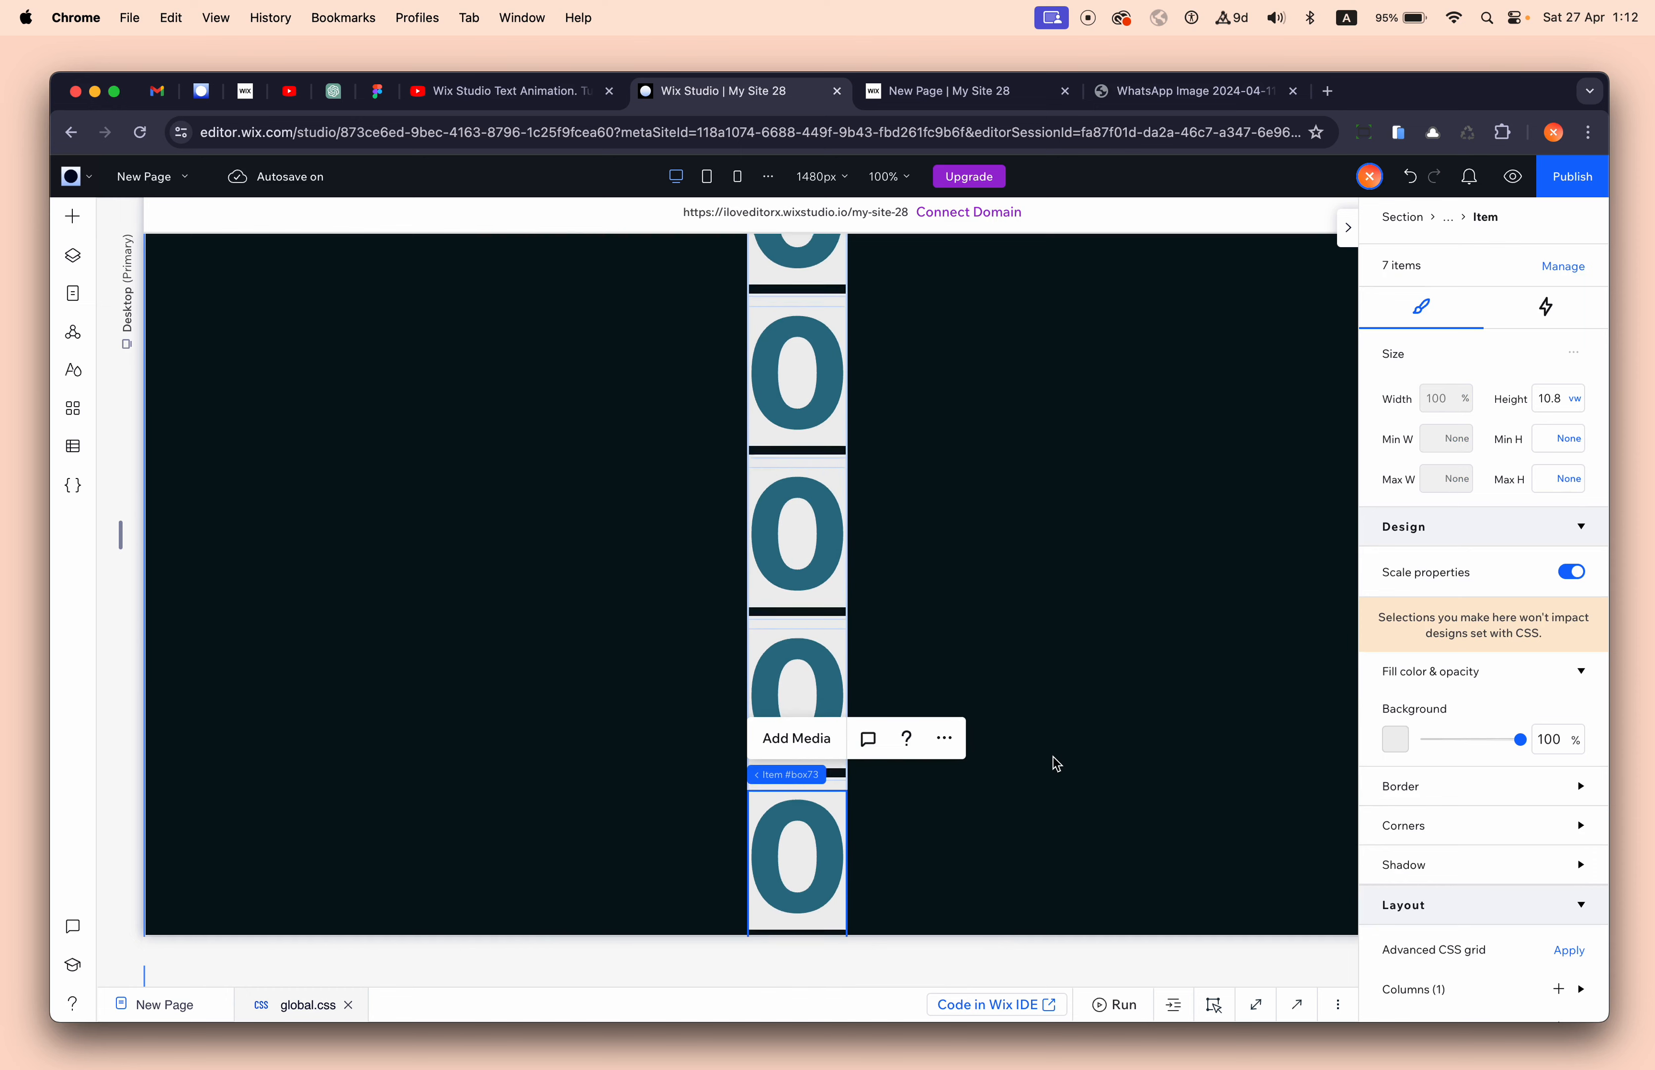
- Increase the dark section's height to 300 vh
left_click(1060, 630)
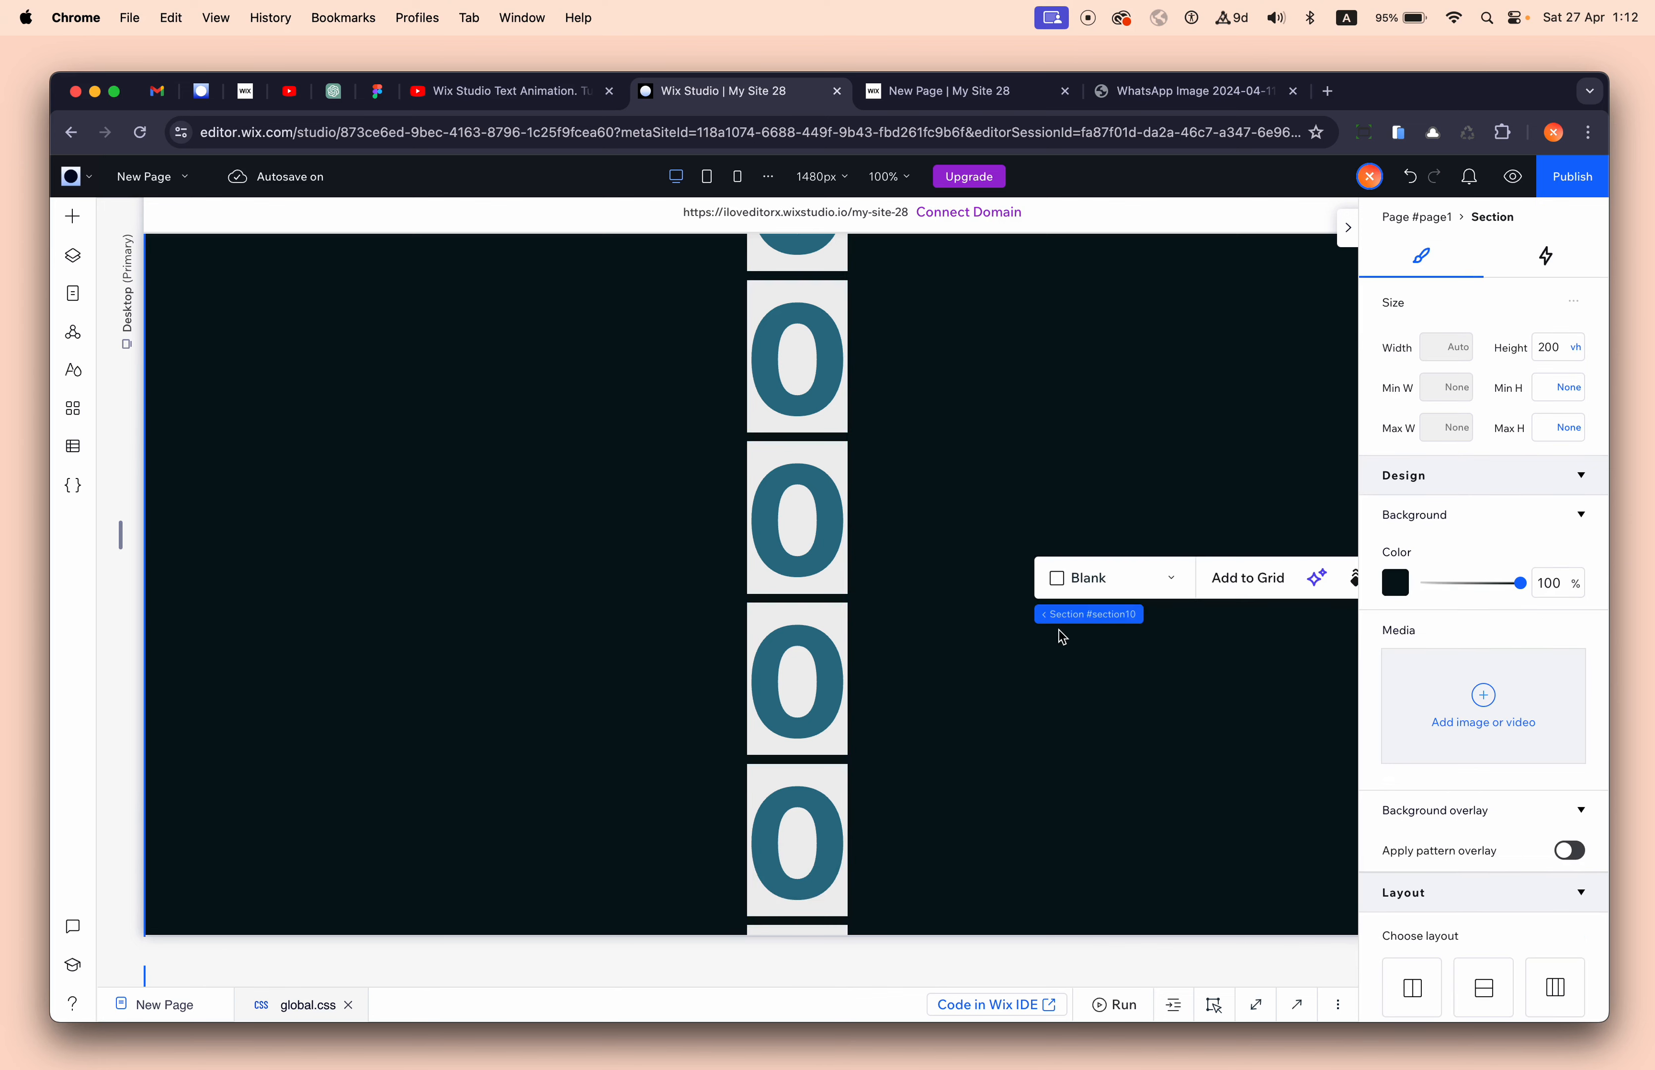
scroll(1059, 630, "down", 6)
left_click(1561, 348)
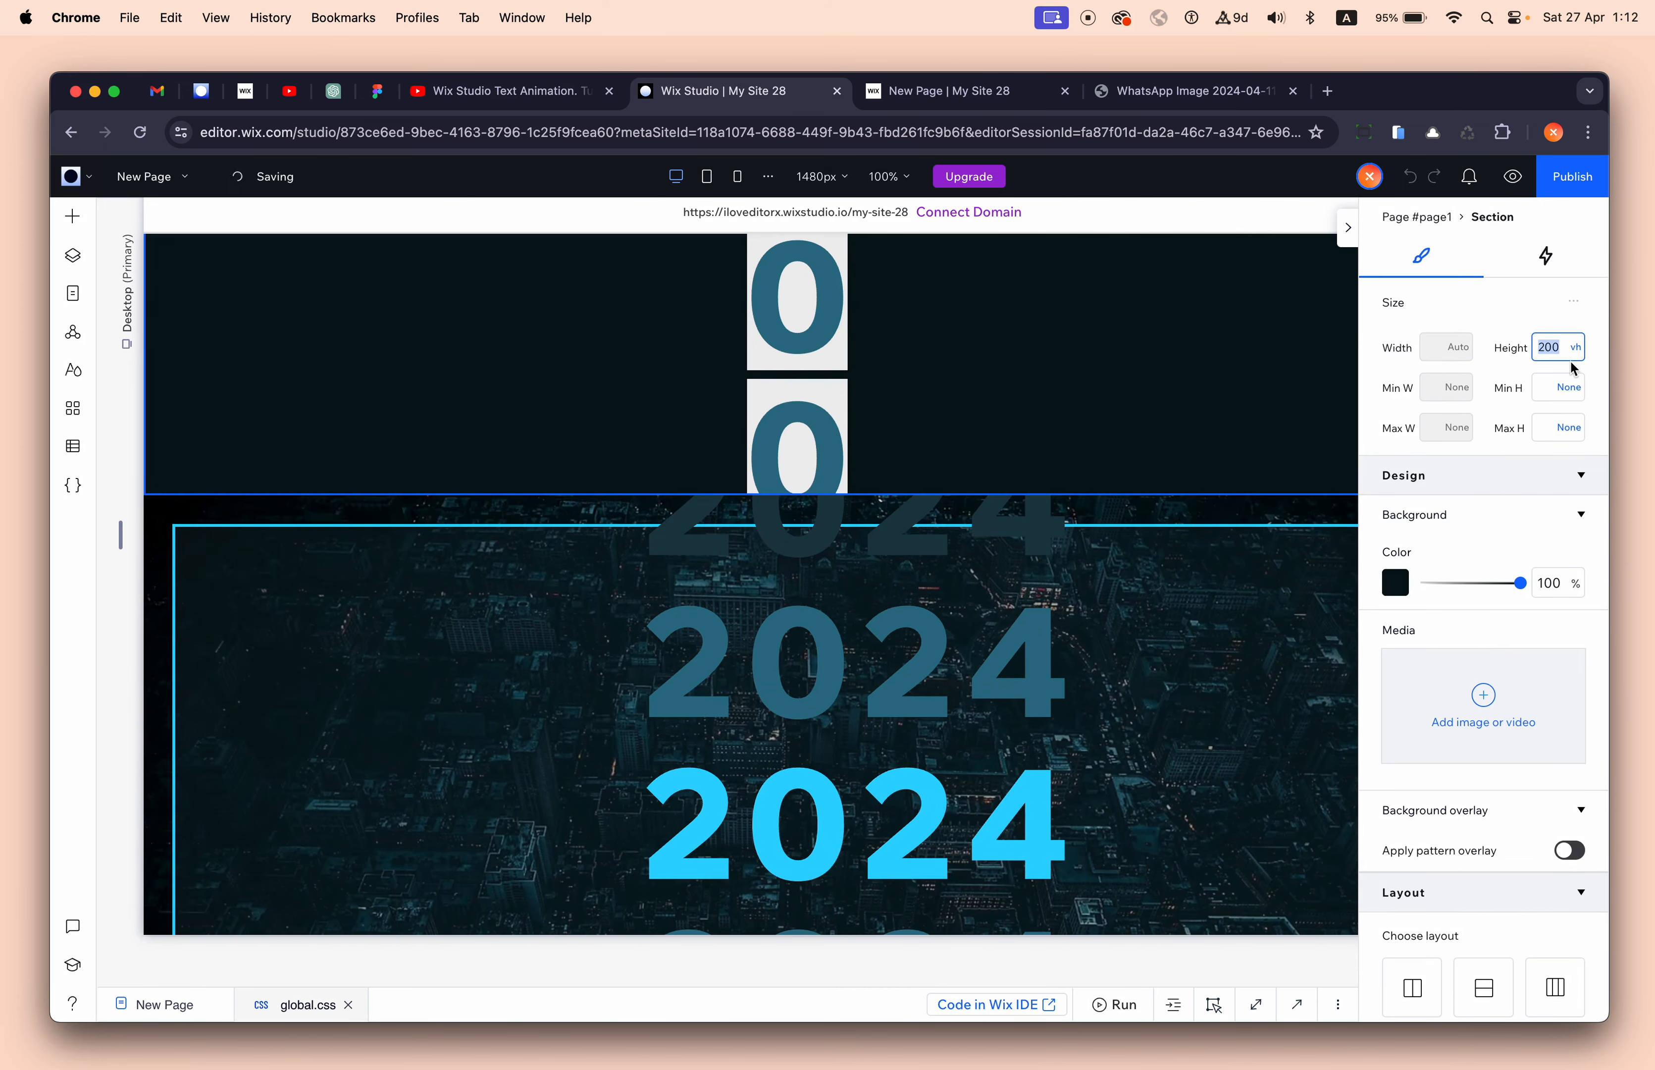
type("300")
key("Return")
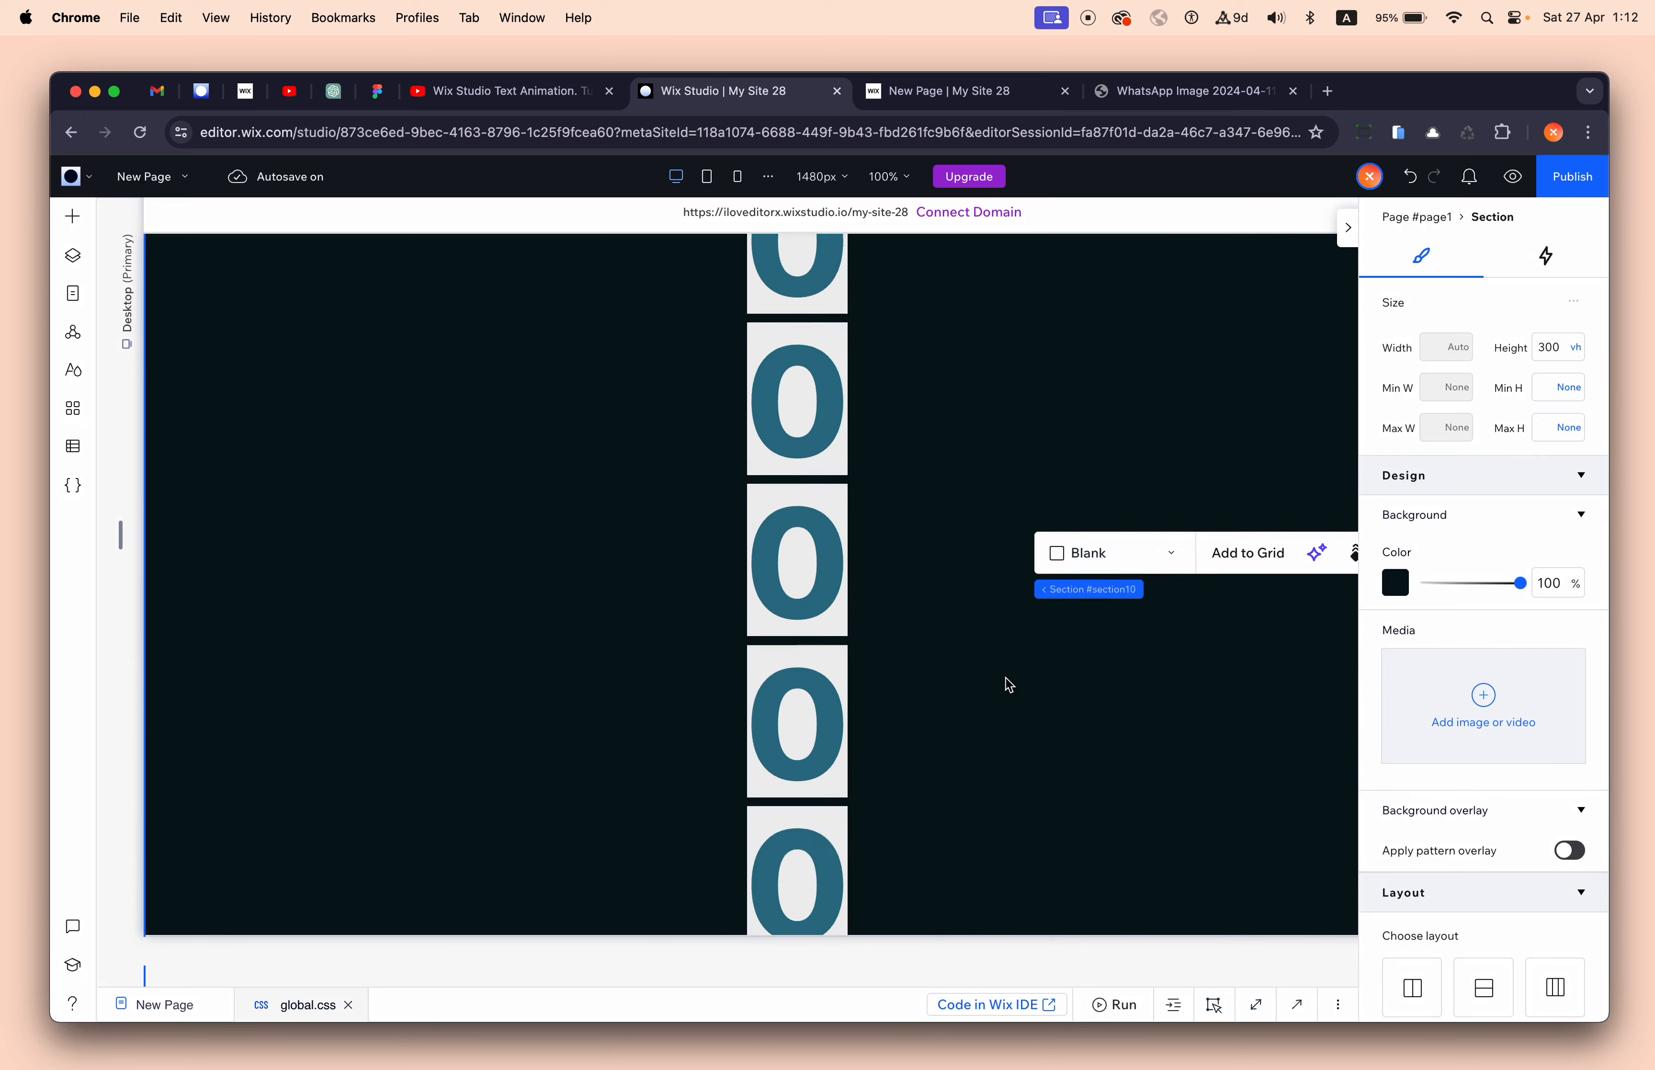
scroll(1007, 678, "up", 1)
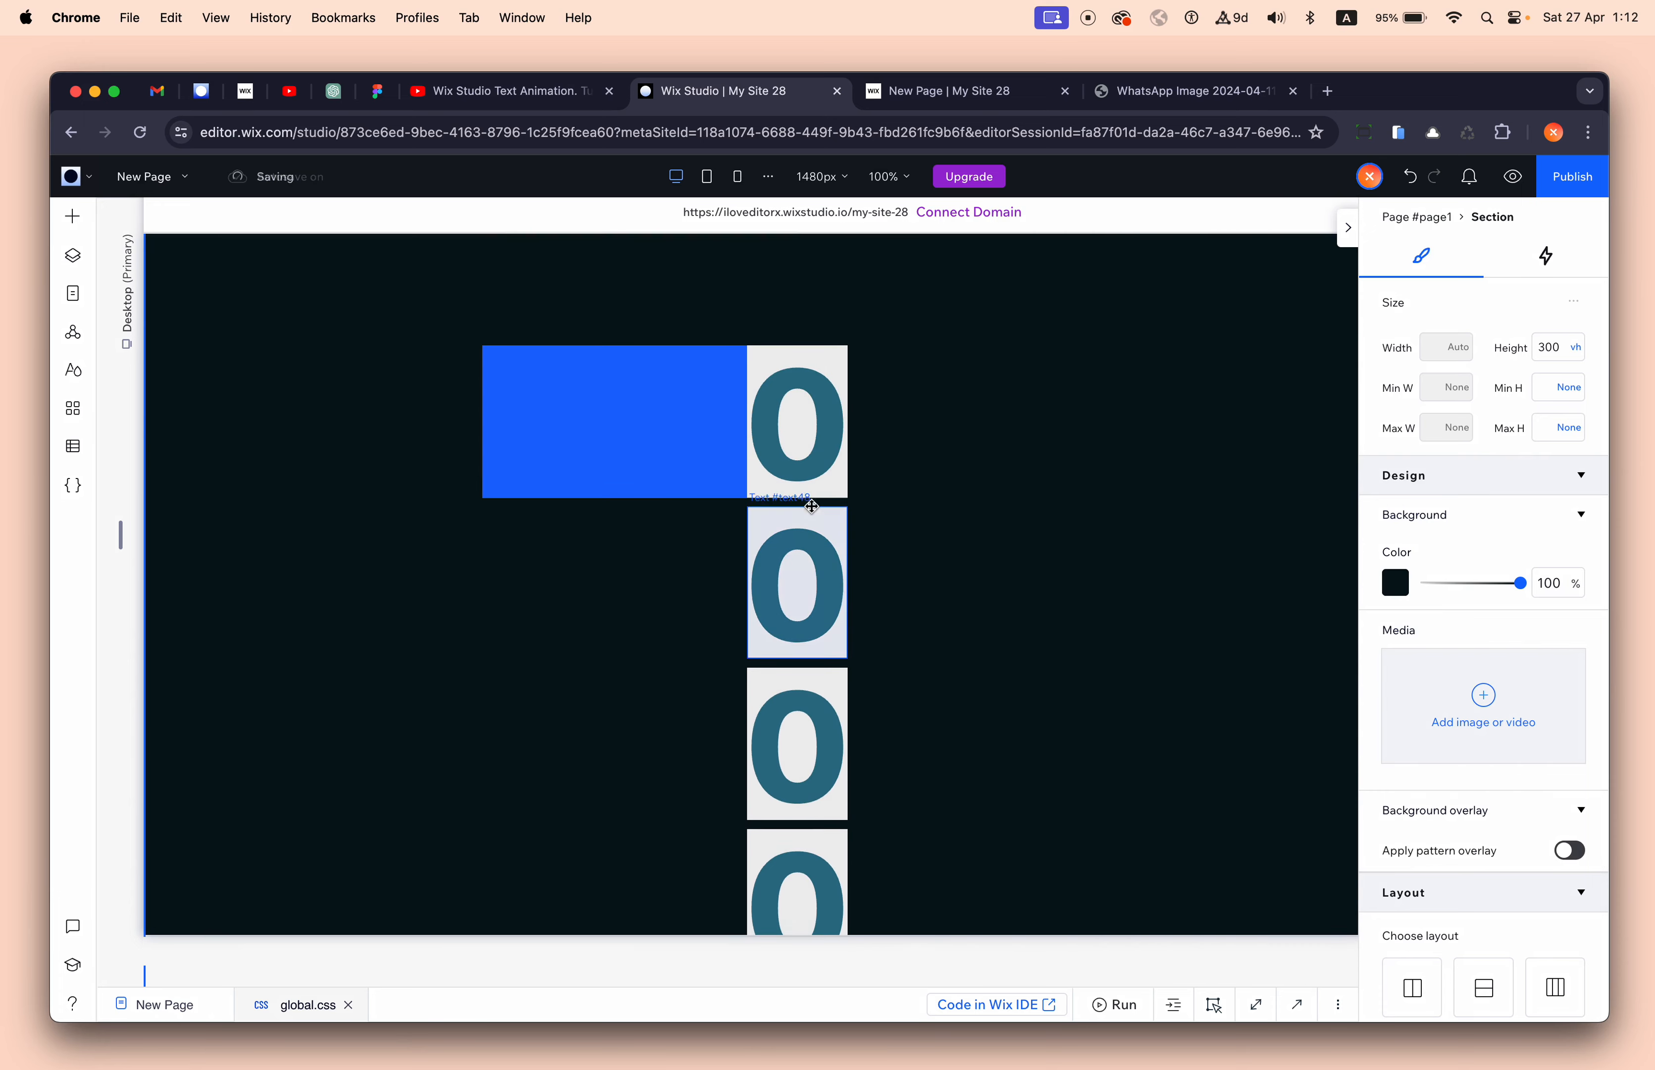
- Change the second through sixth cards' digits to 1, 2, 3, 4 and 5
left_click(802, 450)
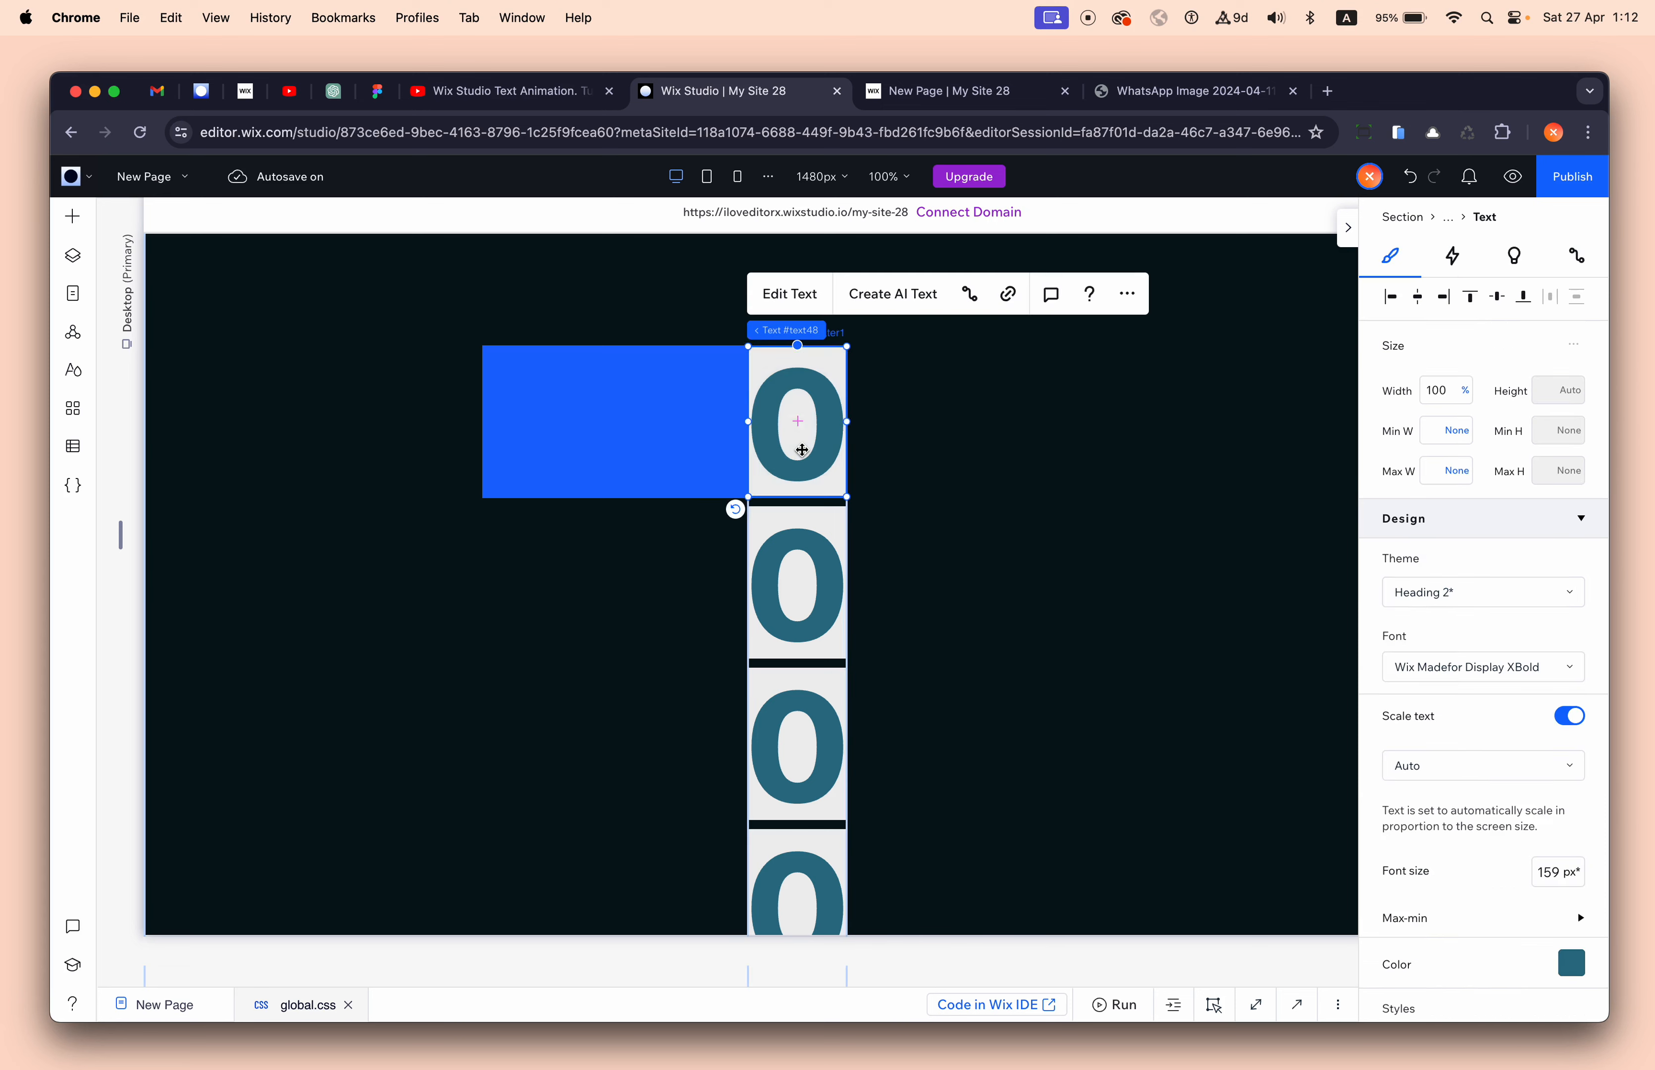
double_click(805, 585)
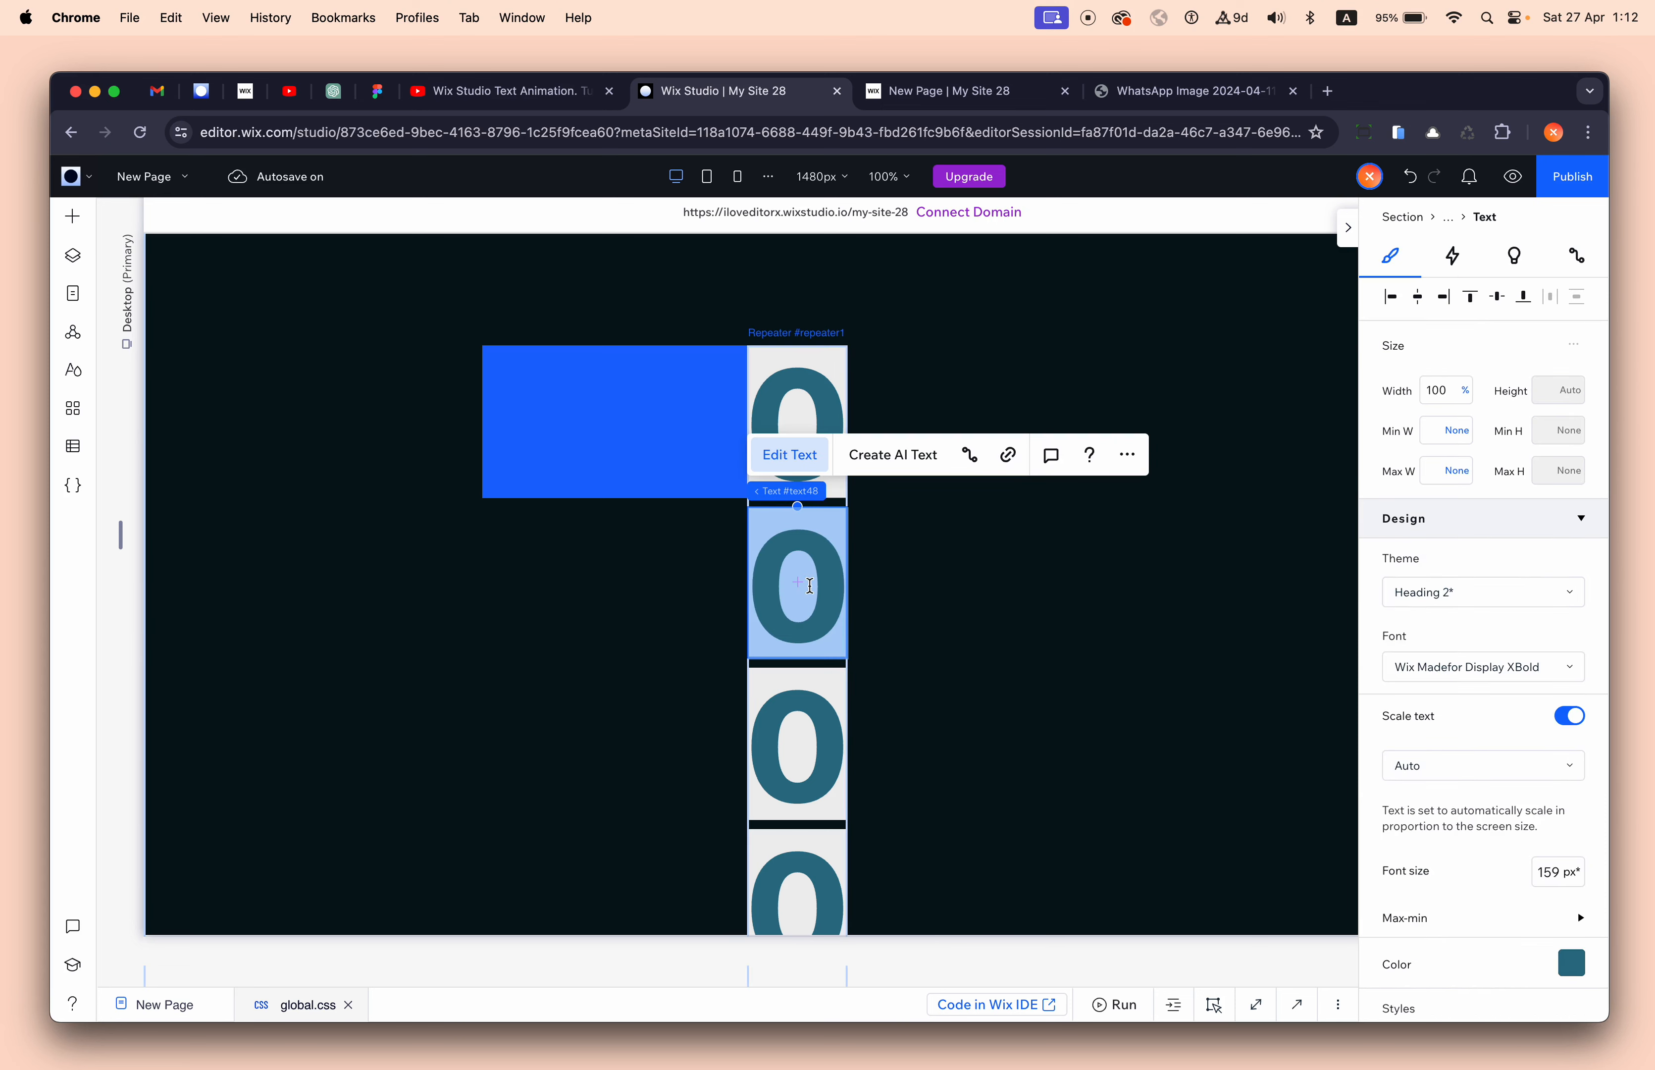
type("1")
double_click(802, 723)
type("2")
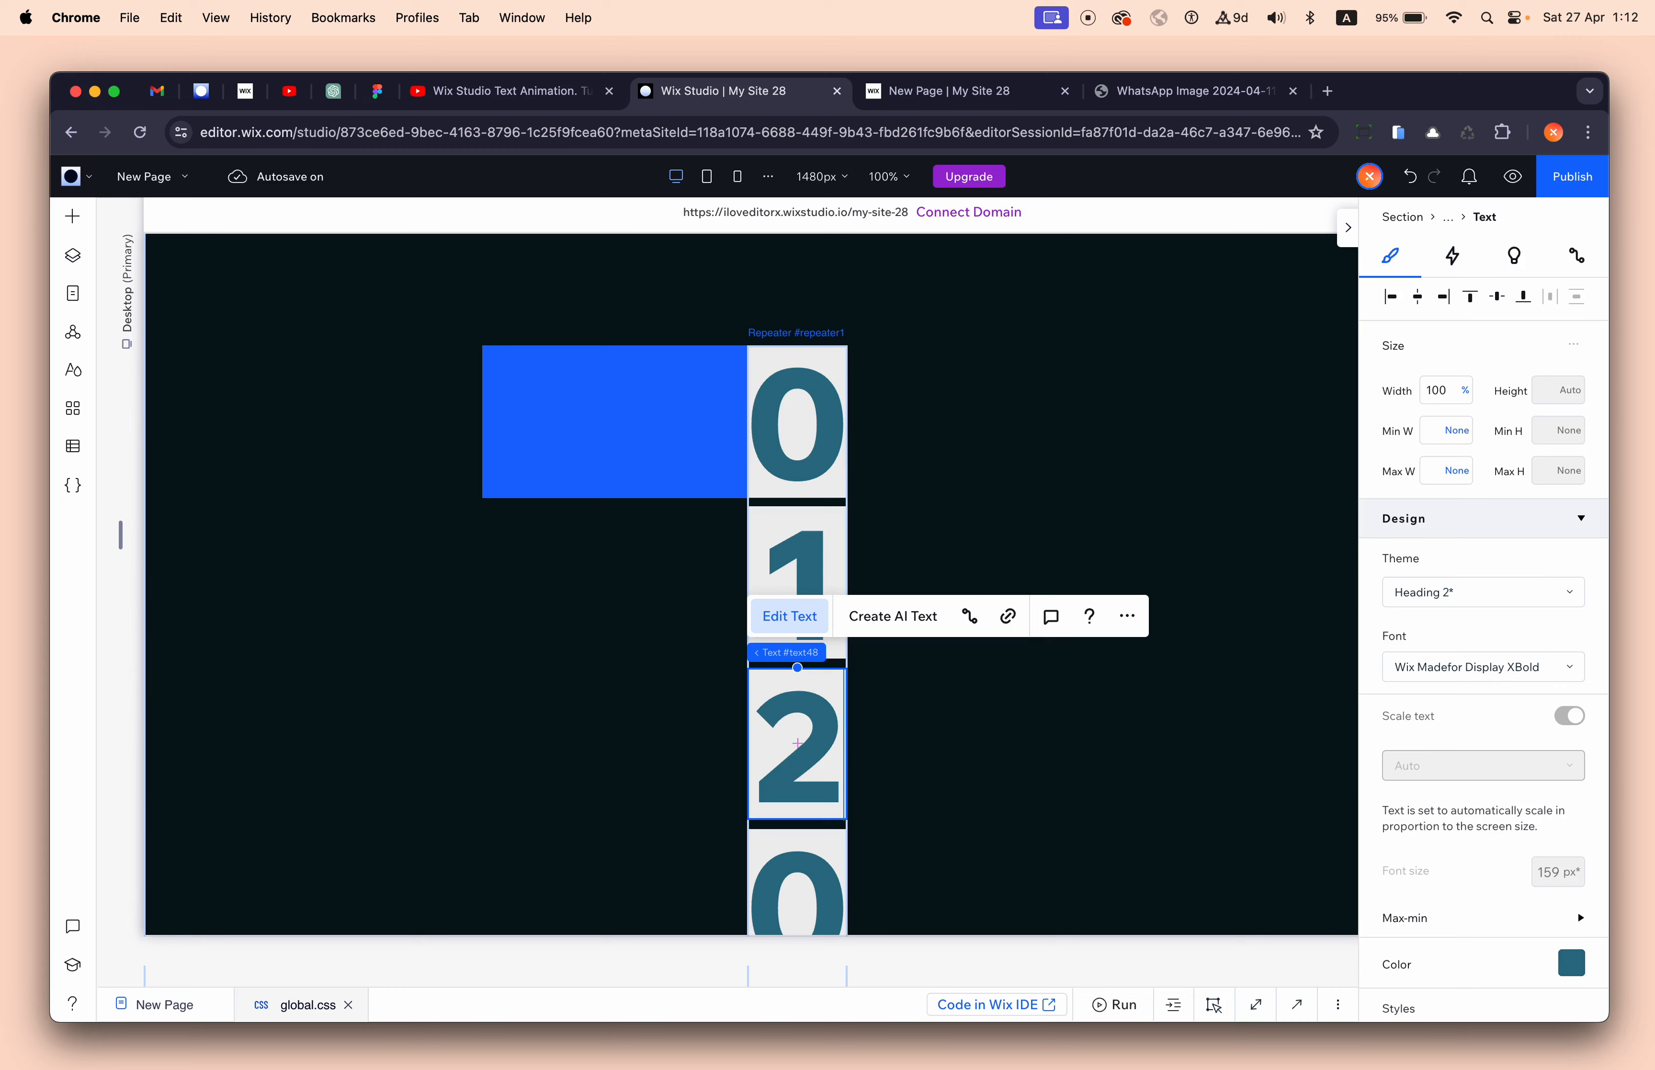
scroll(932, 769, "down", 8)
double_click(802, 493)
type("3")
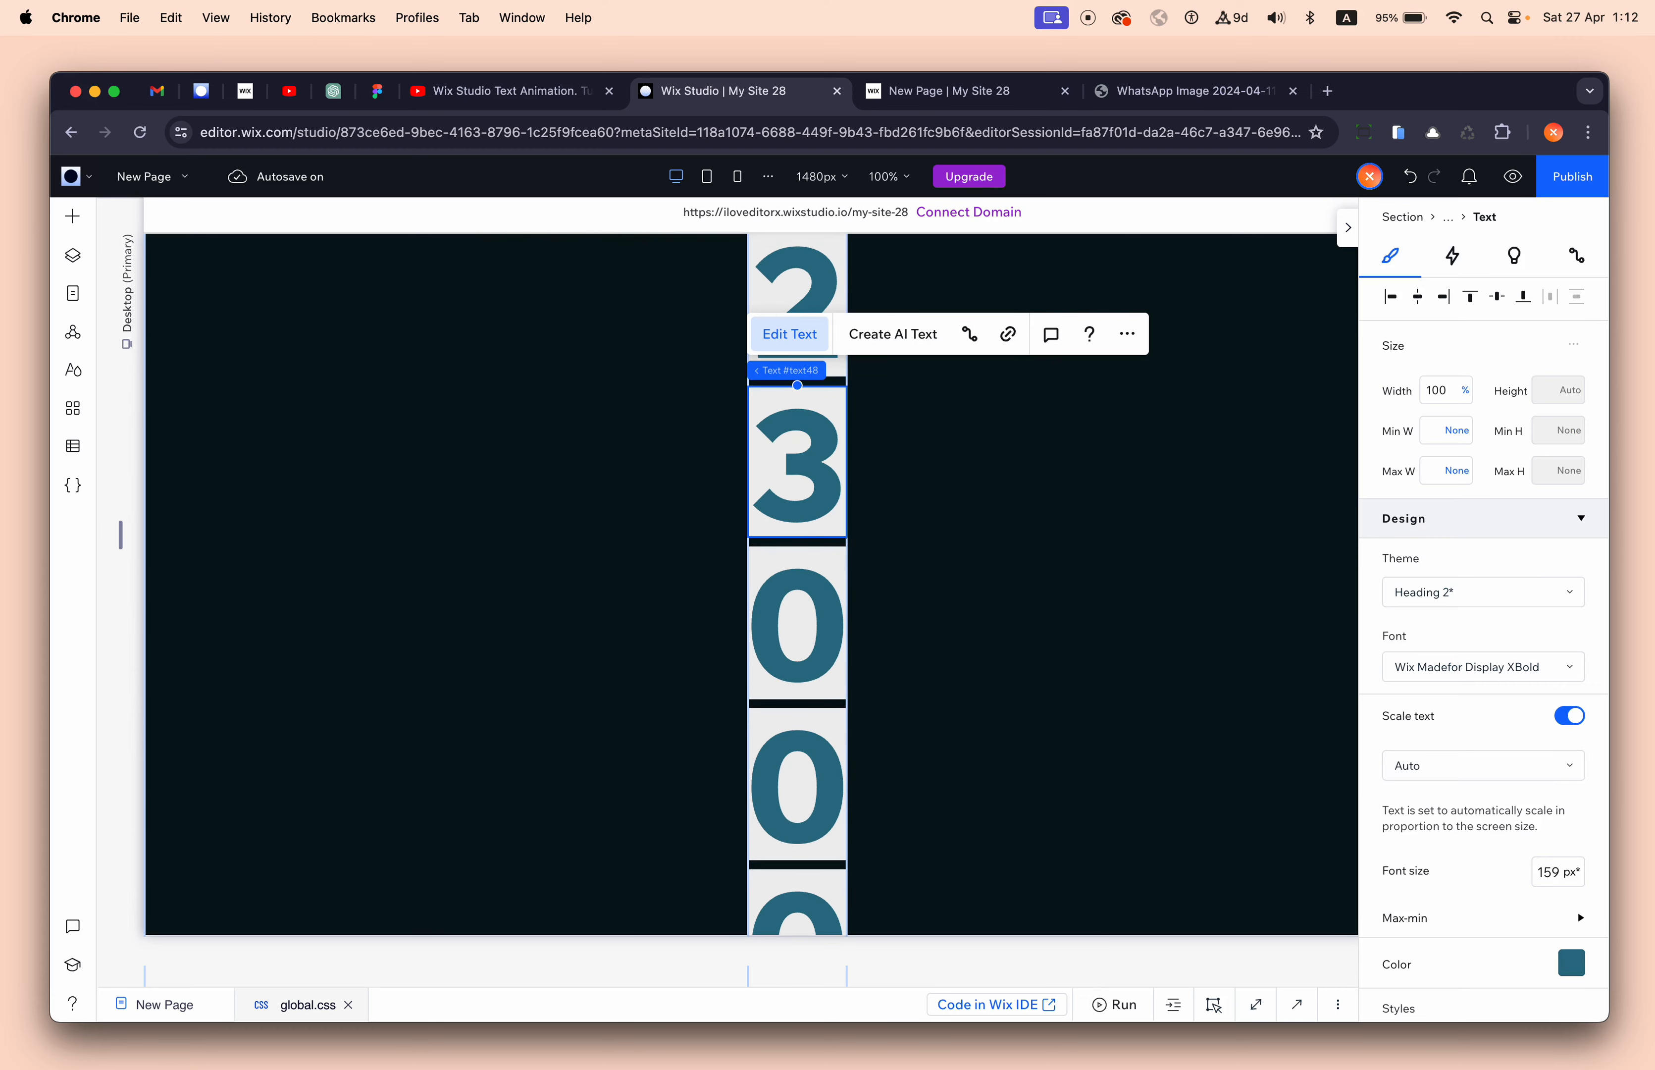
left_click(791, 612)
double_click(792, 612)
type("4")
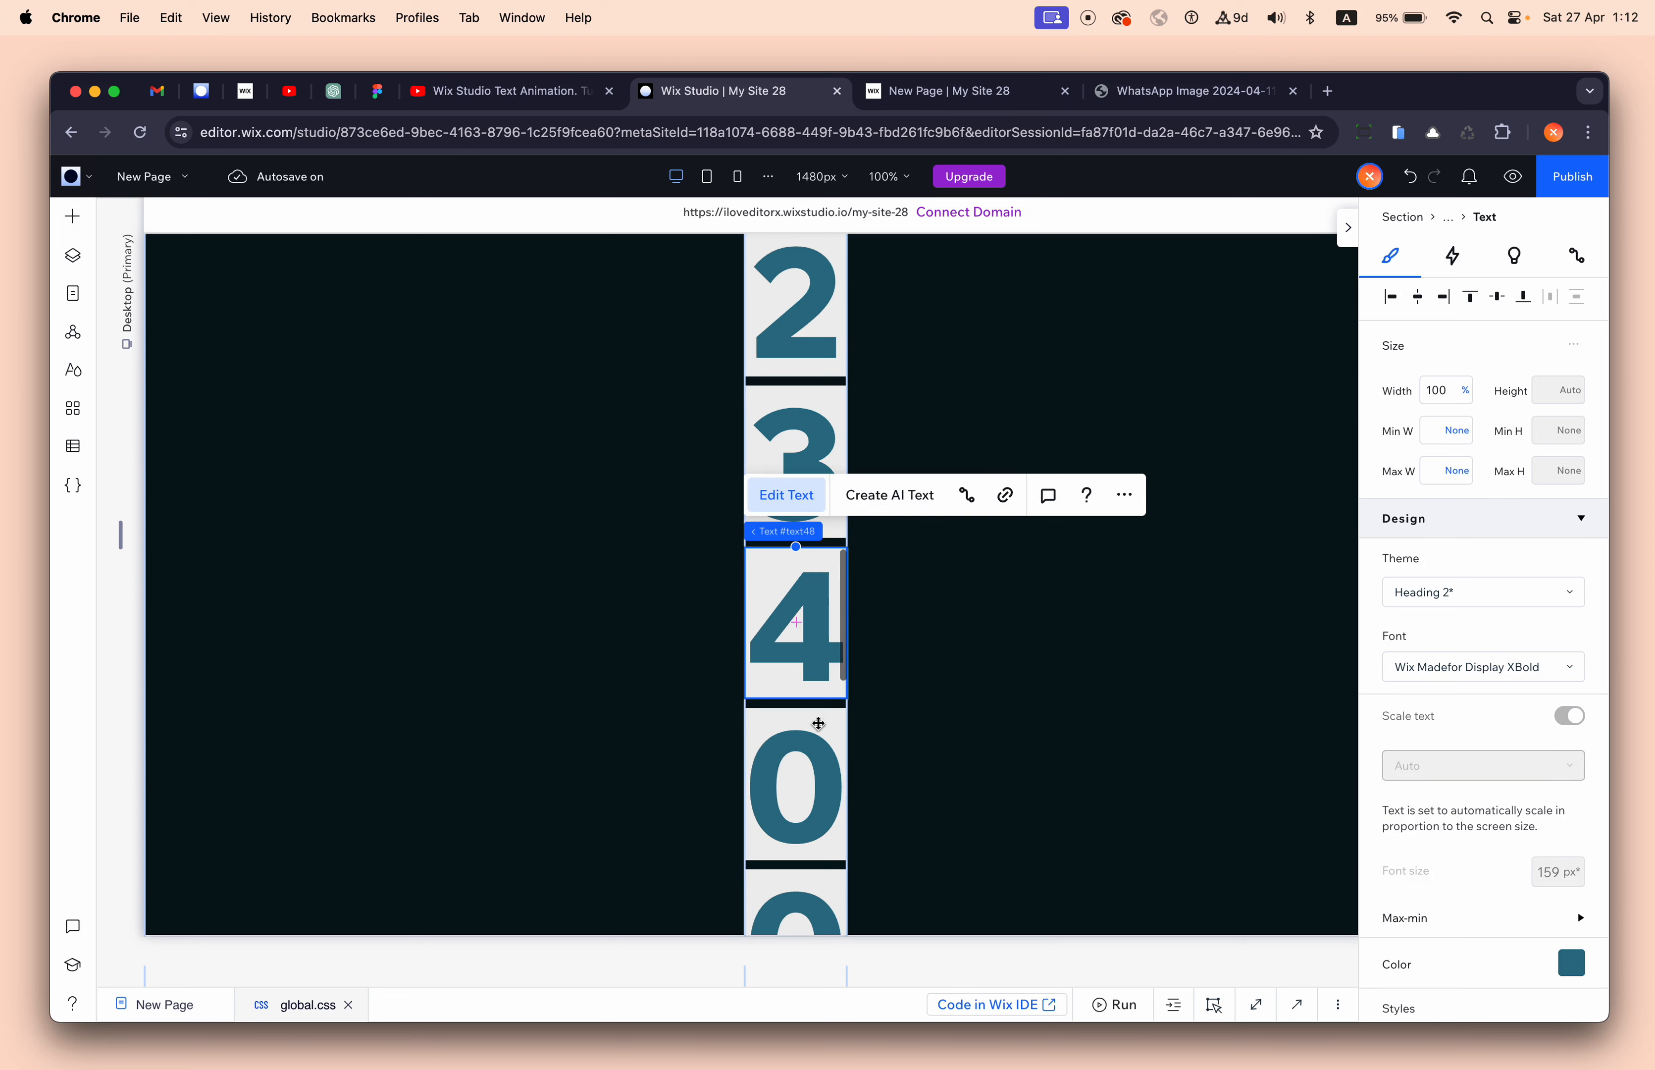
left_click(795, 779)
double_click(795, 779)
type("5")
- Change the next three cards' digits to 6, 7 and 8
scroll(946, 831, "down", 7)
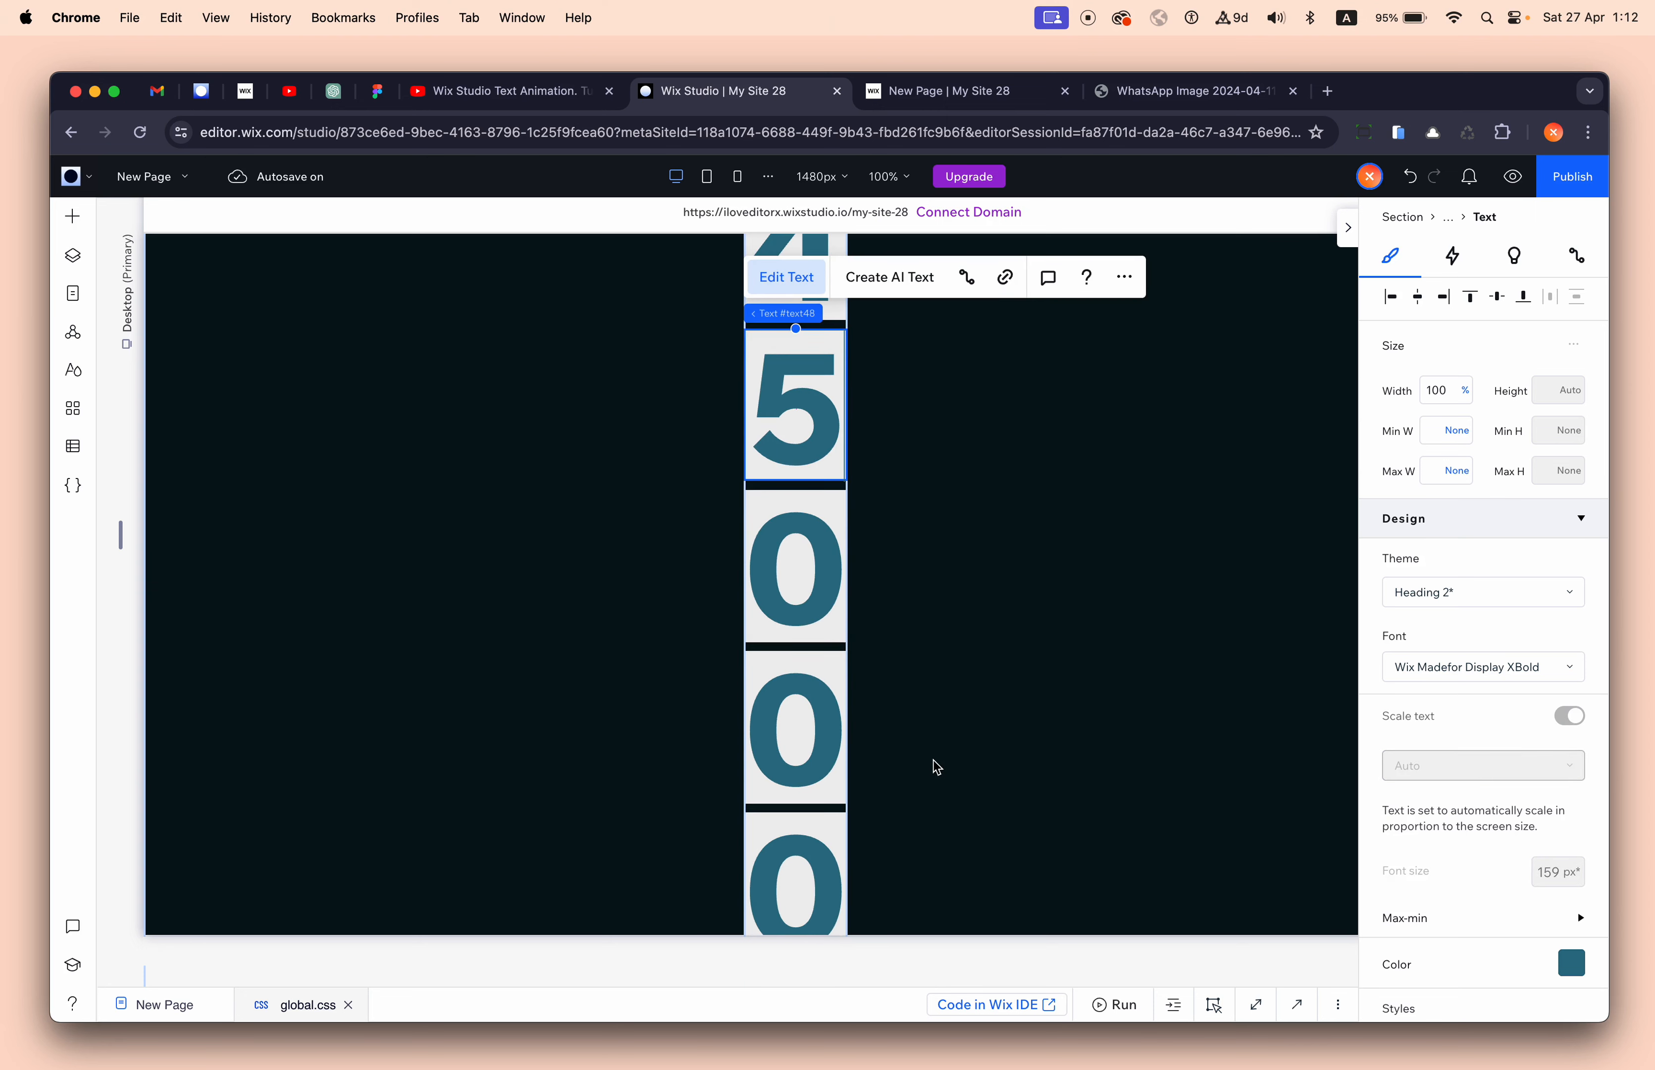
left_click(800, 598)
type("6")
left_click(796, 731)
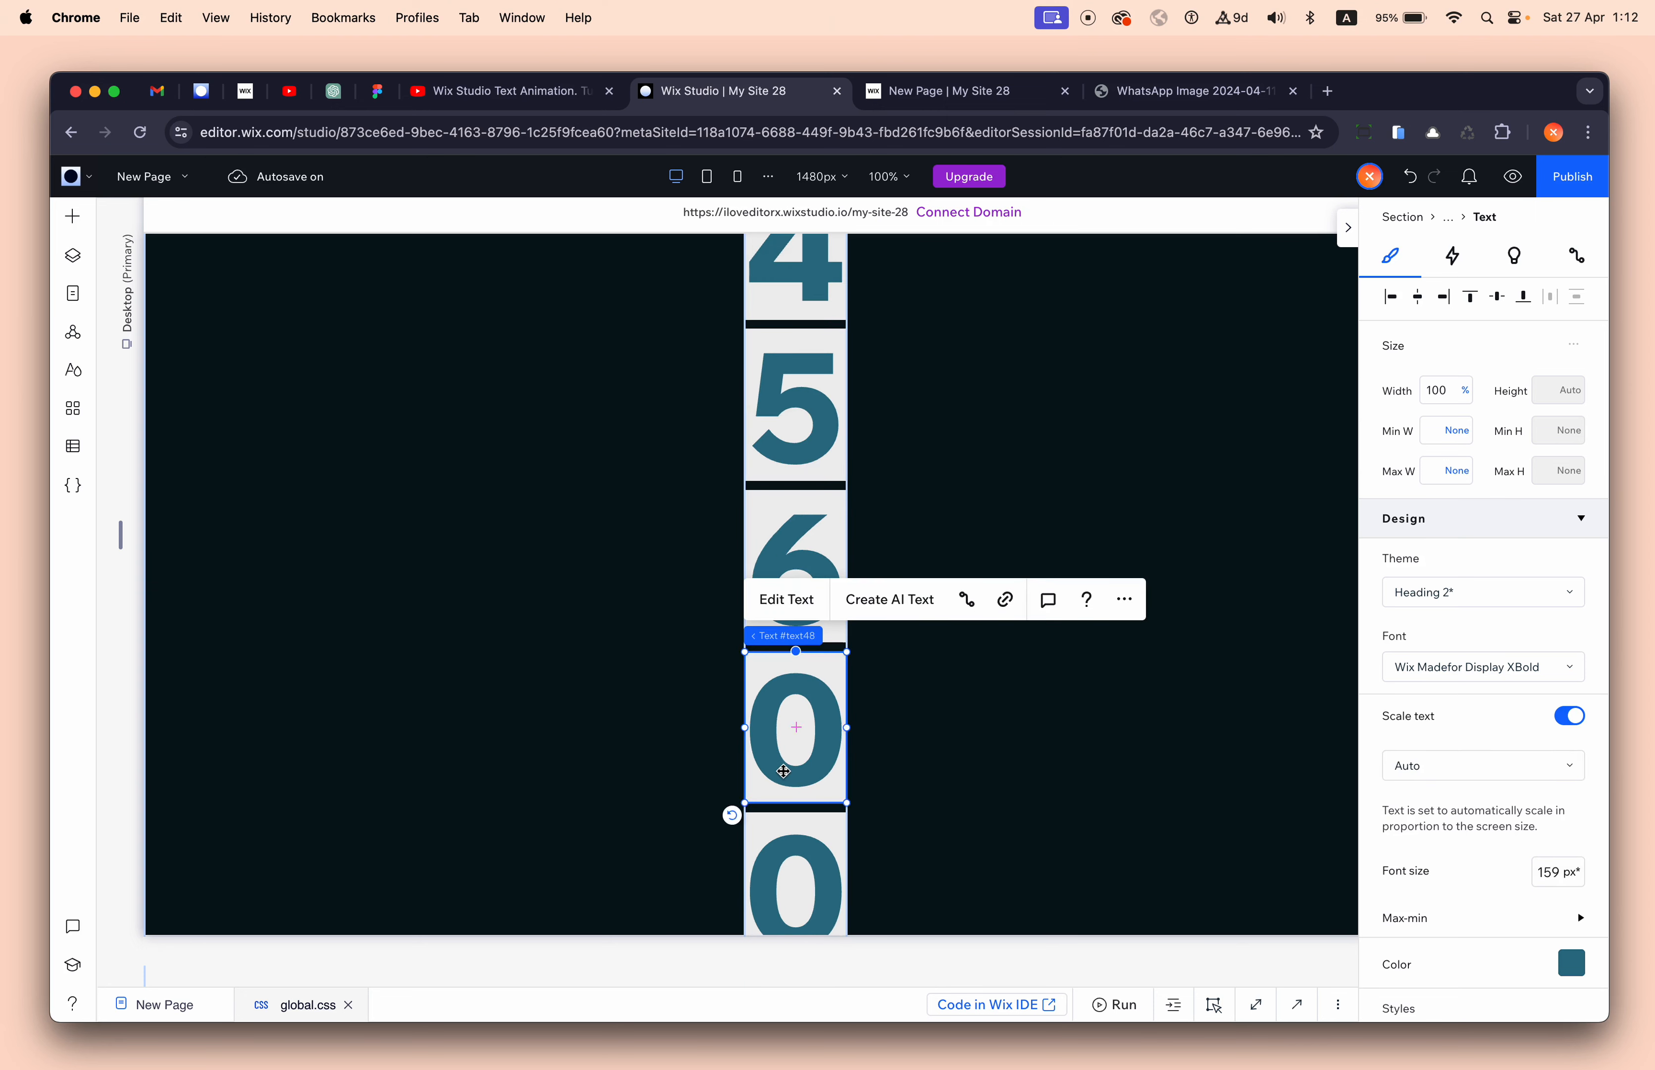
double_click(796, 731)
type("7")
scroll(974, 766, "down", 4)
left_click(811, 570)
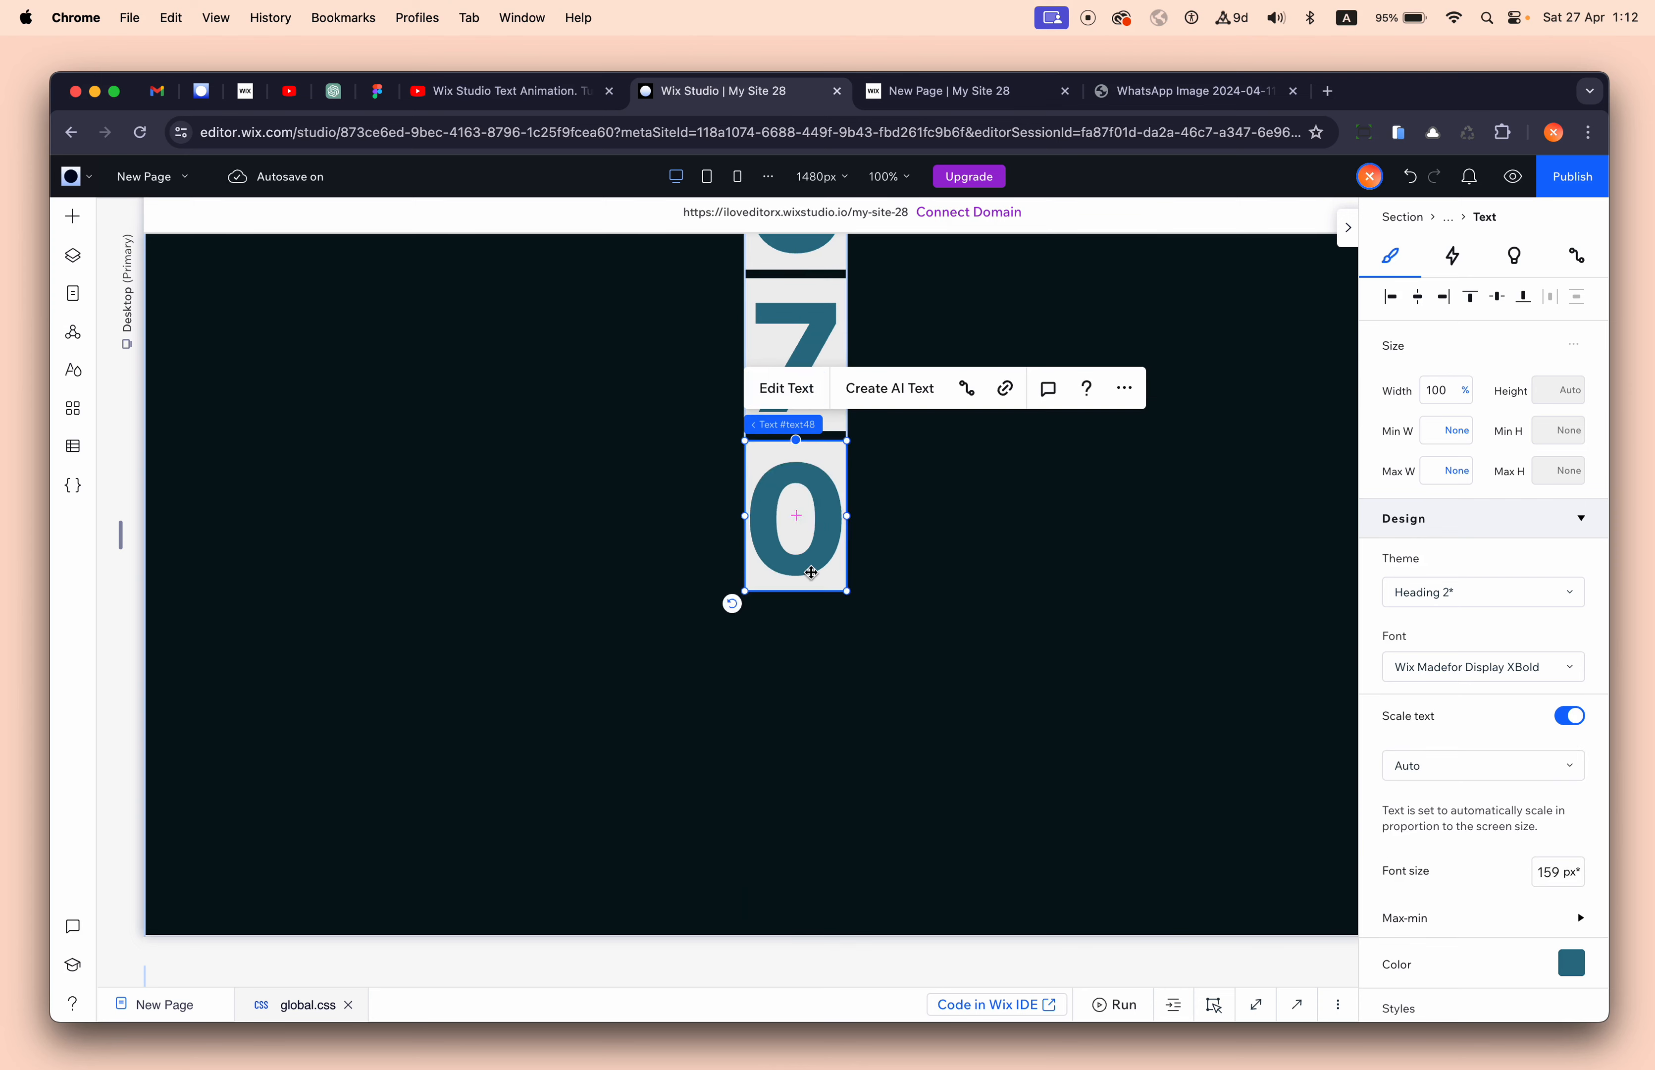
double_click(810, 571)
type("8")
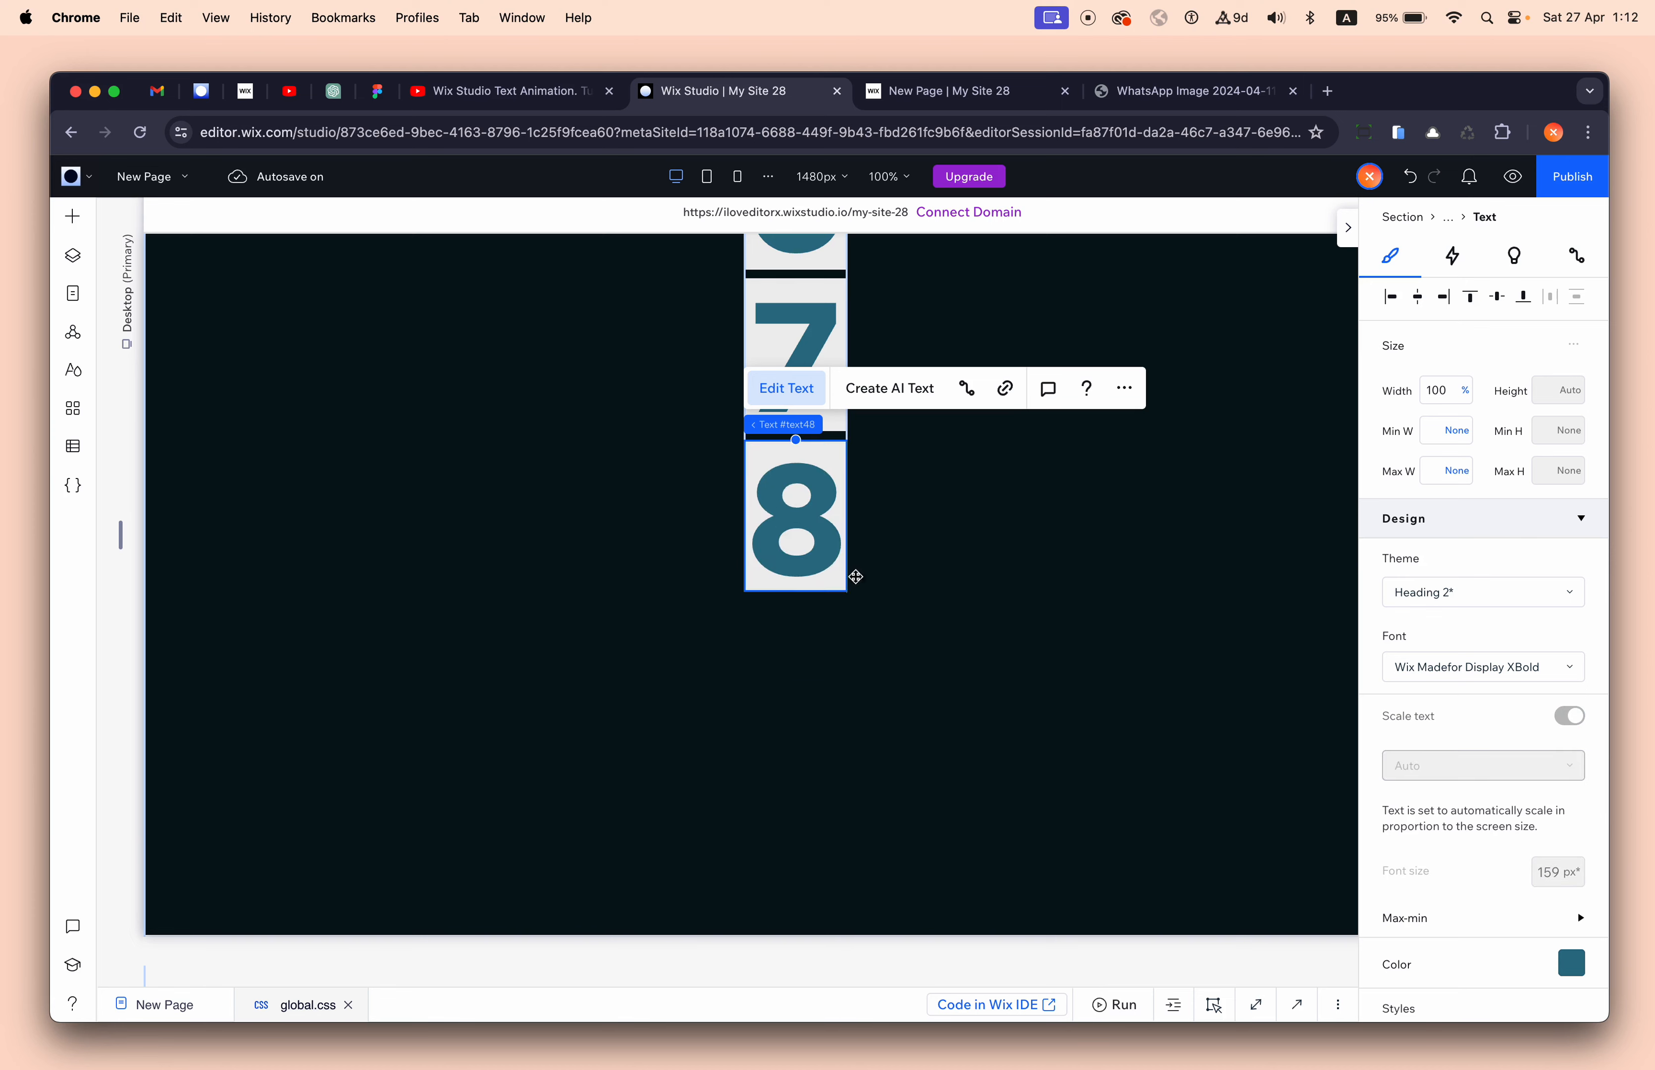
- Duplicate the 8 card and change the copy's digit to 9
scroll(981, 571, "up", 20)
scroll(986, 576, "down", 20)
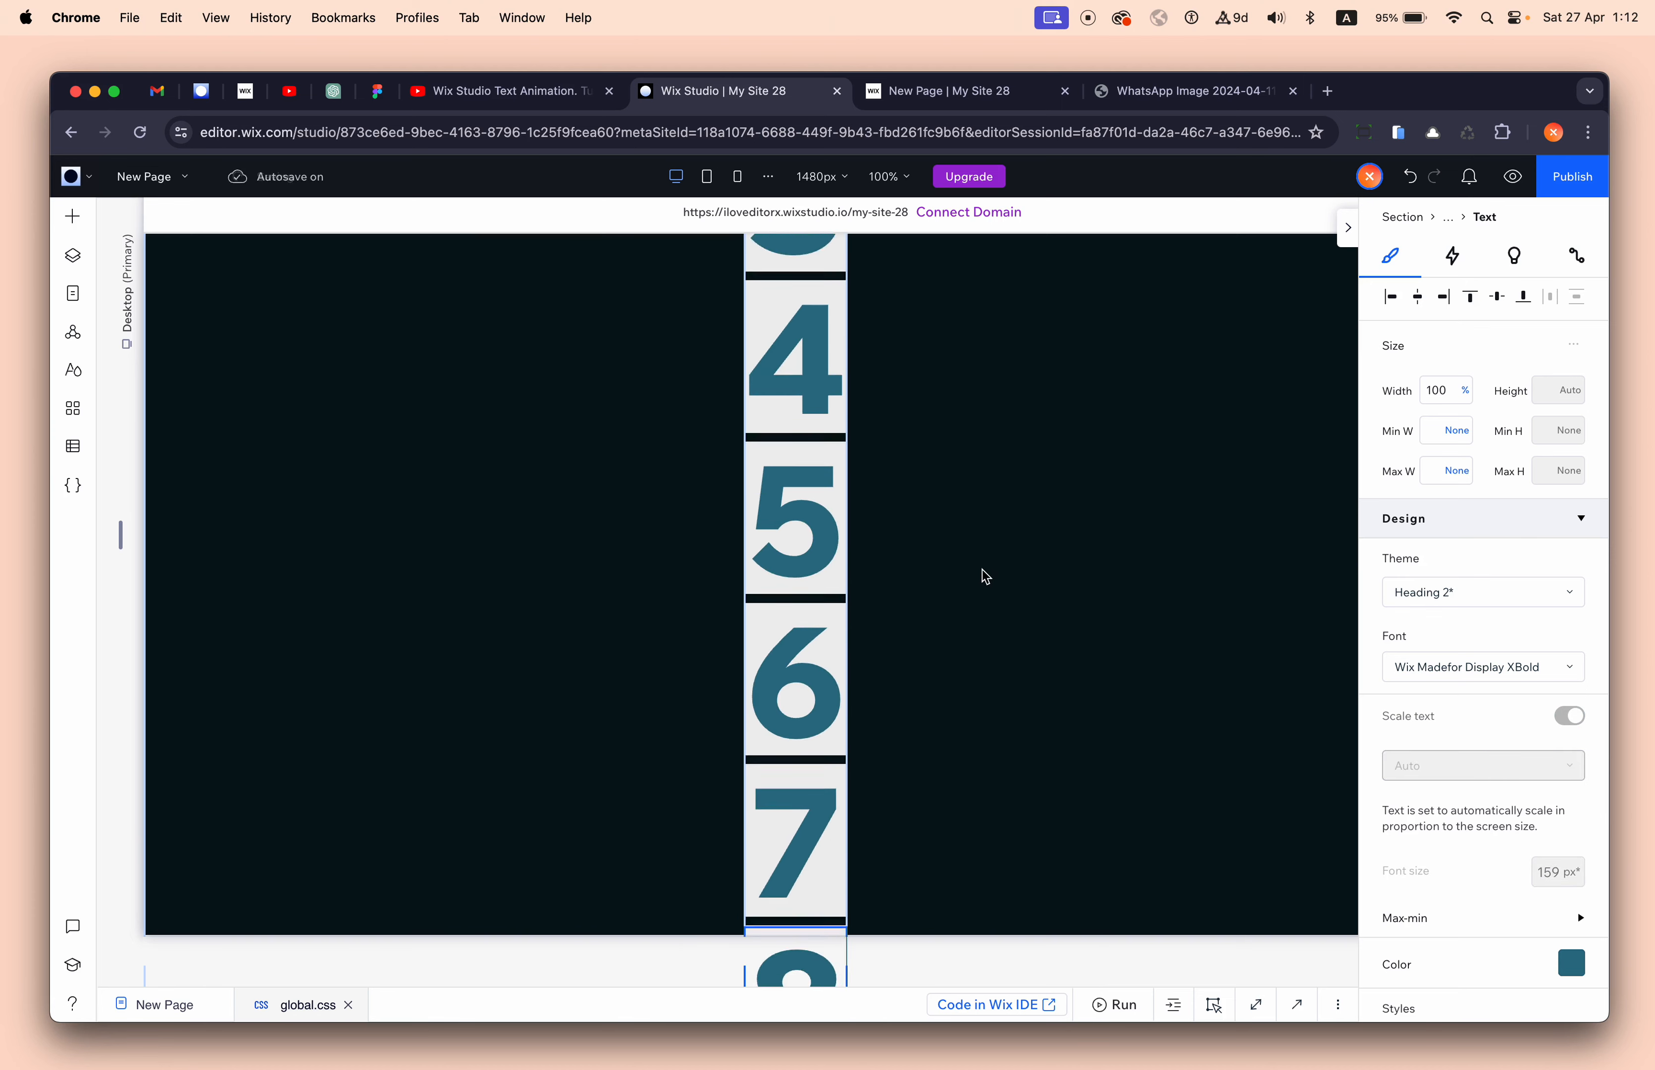
left_click(841, 578)
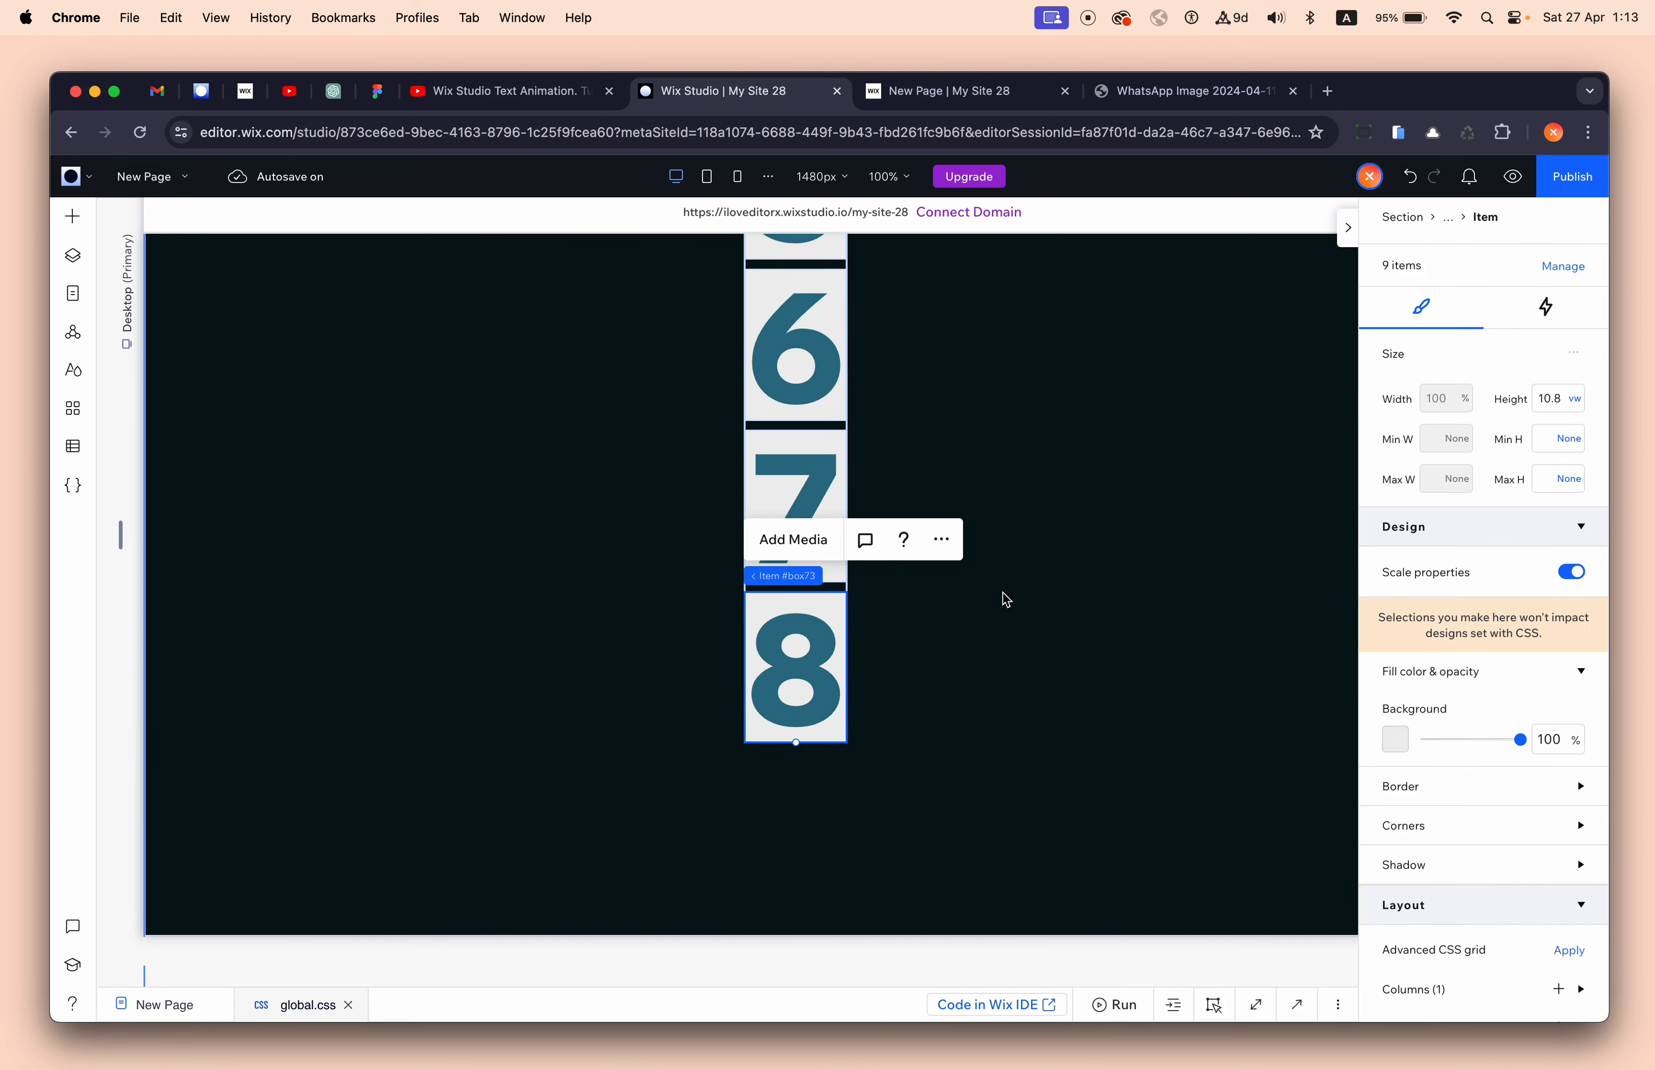
key("super+d")
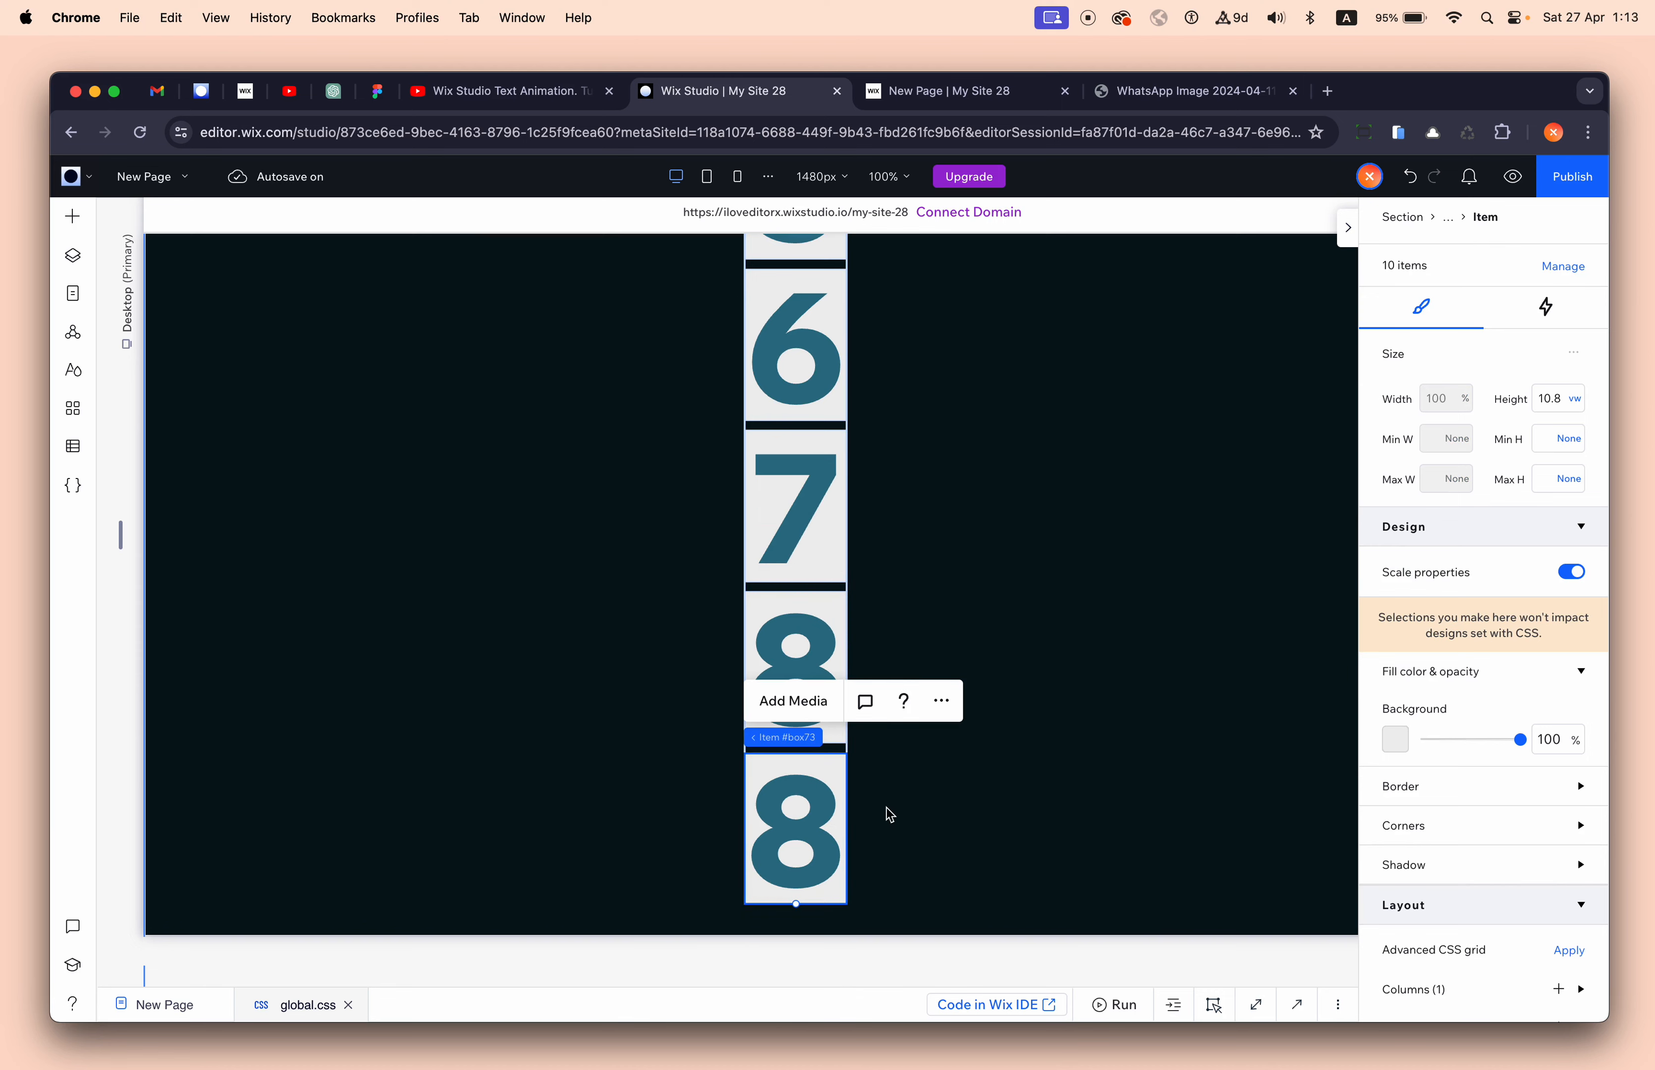
left_click(835, 828)
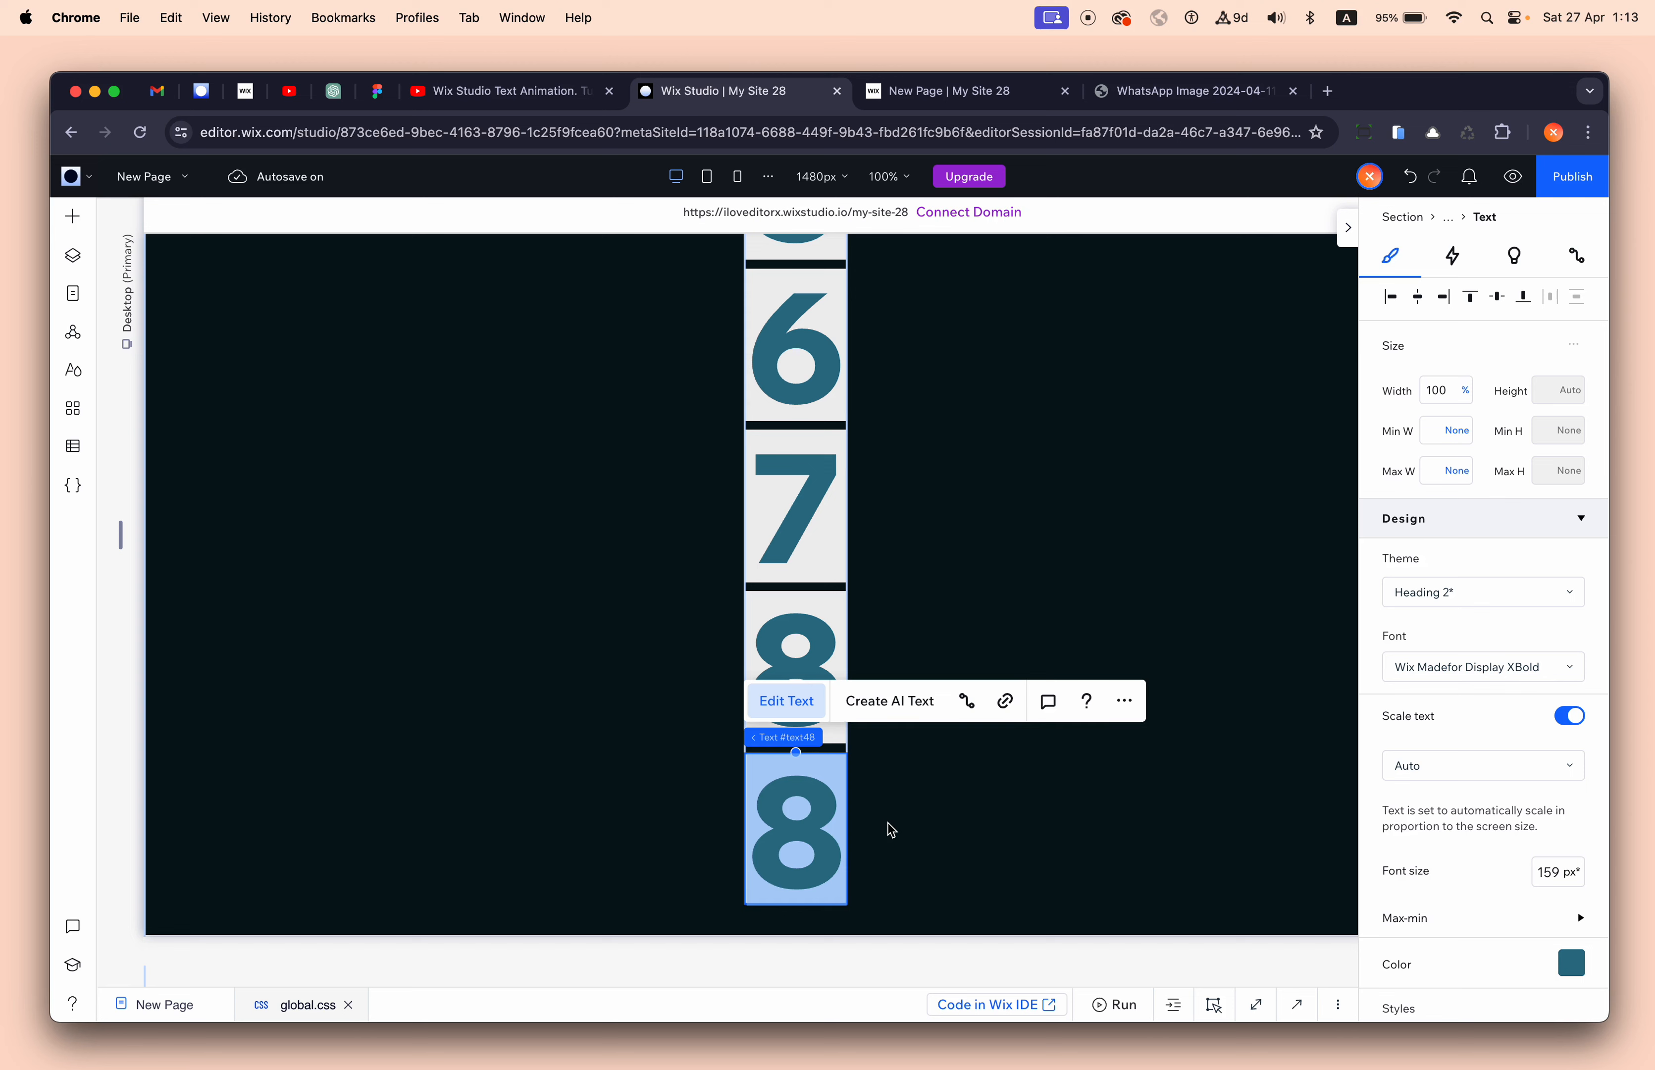
type("9")
left_click(1014, 554)
- Set the repeater cards' background fill opacity to 0%
scroll(1018, 561, "up", 8)
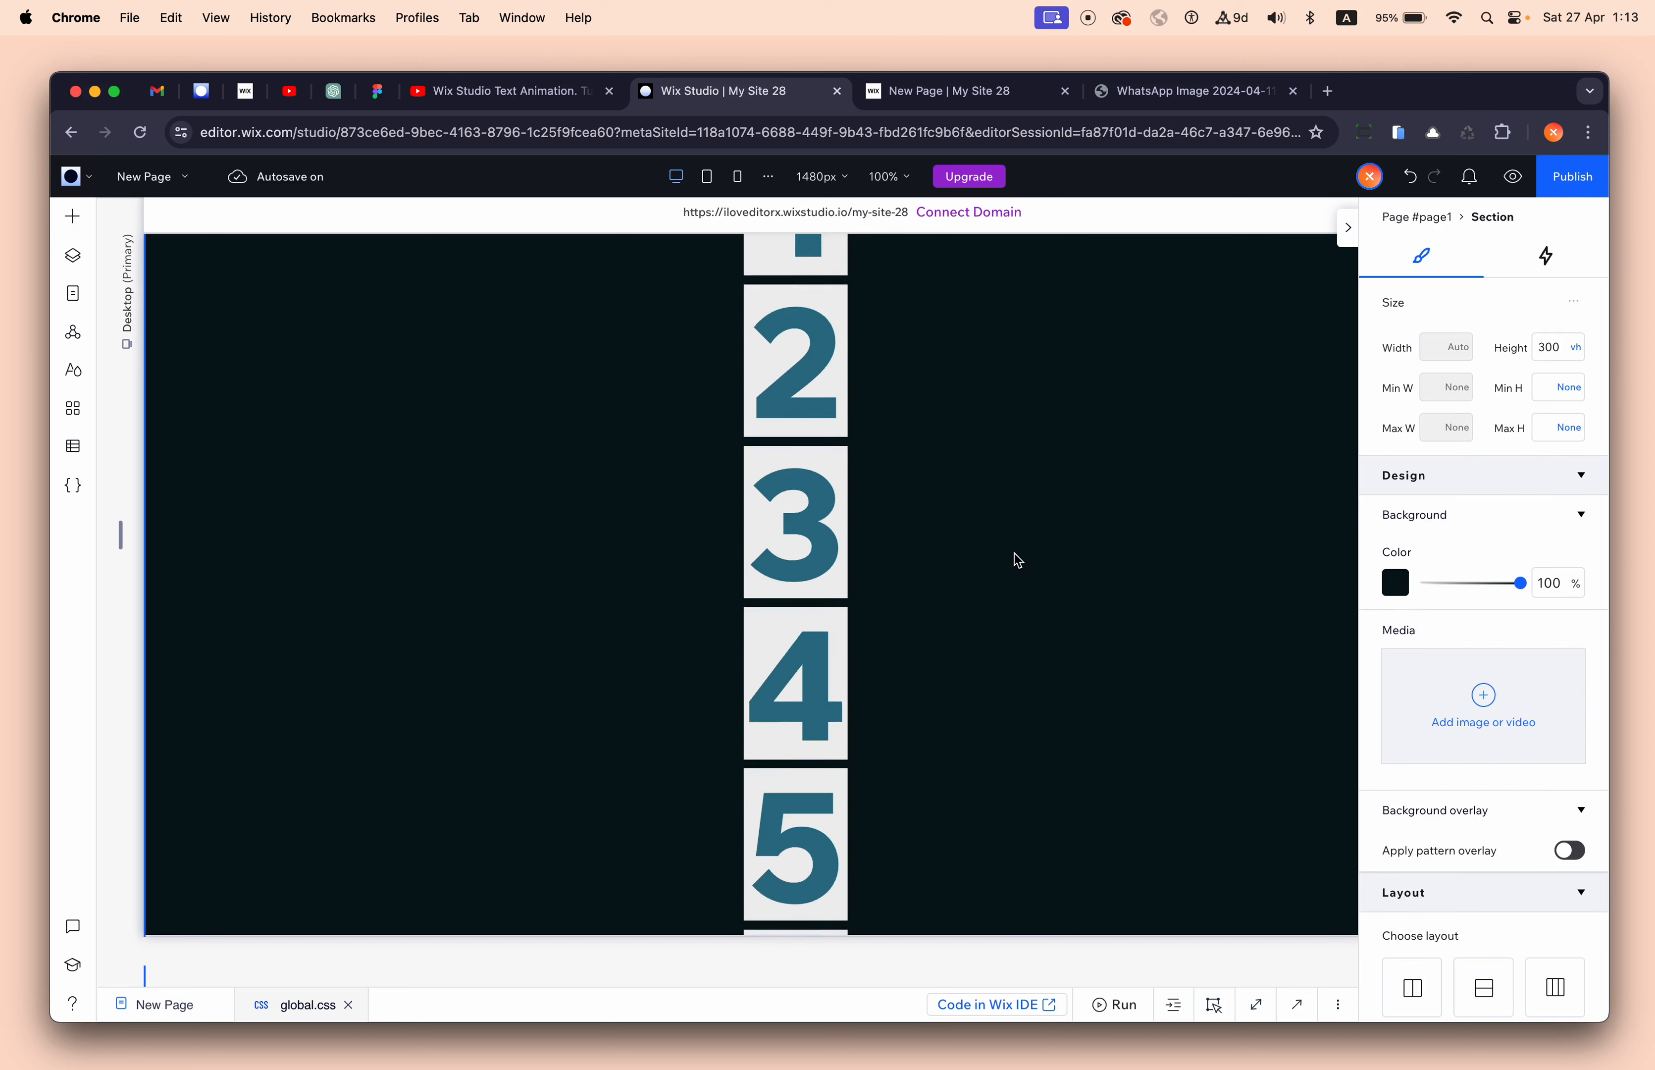
scroll(1017, 560, "up", 4)
scroll(1017, 560, "down", 5)
scroll(1017, 560, "up", 5)
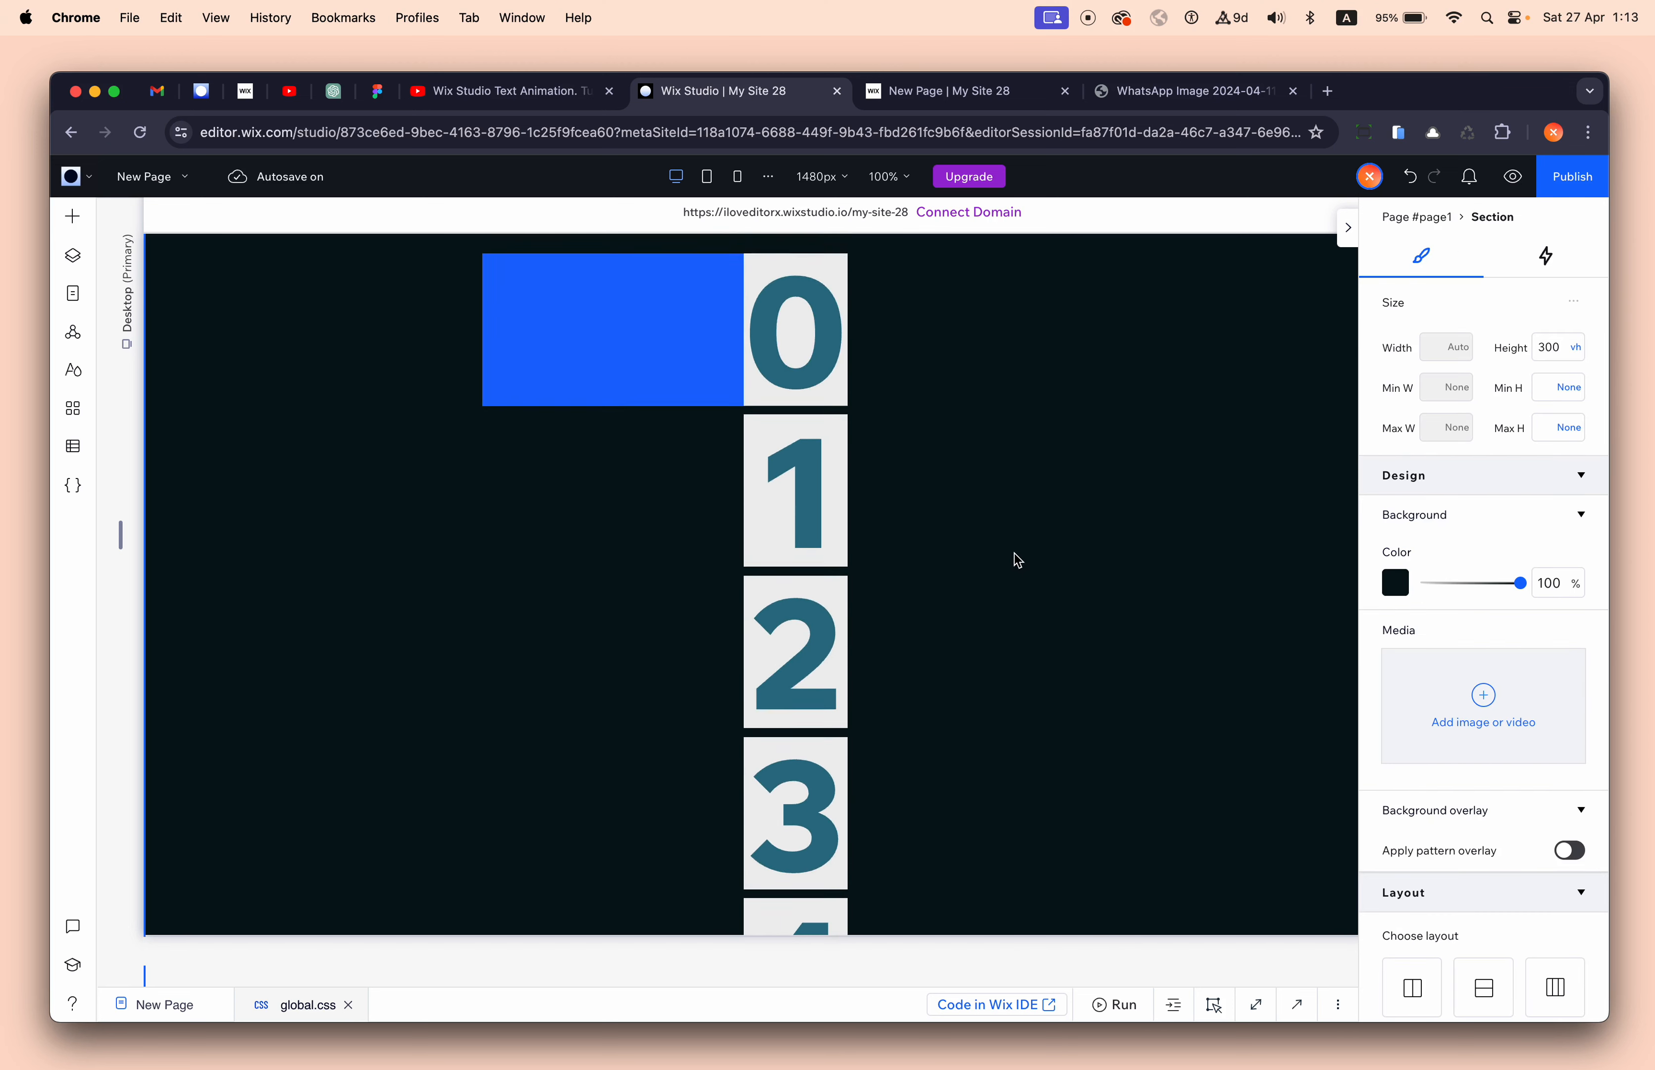
scroll(1018, 560, "down", 10)
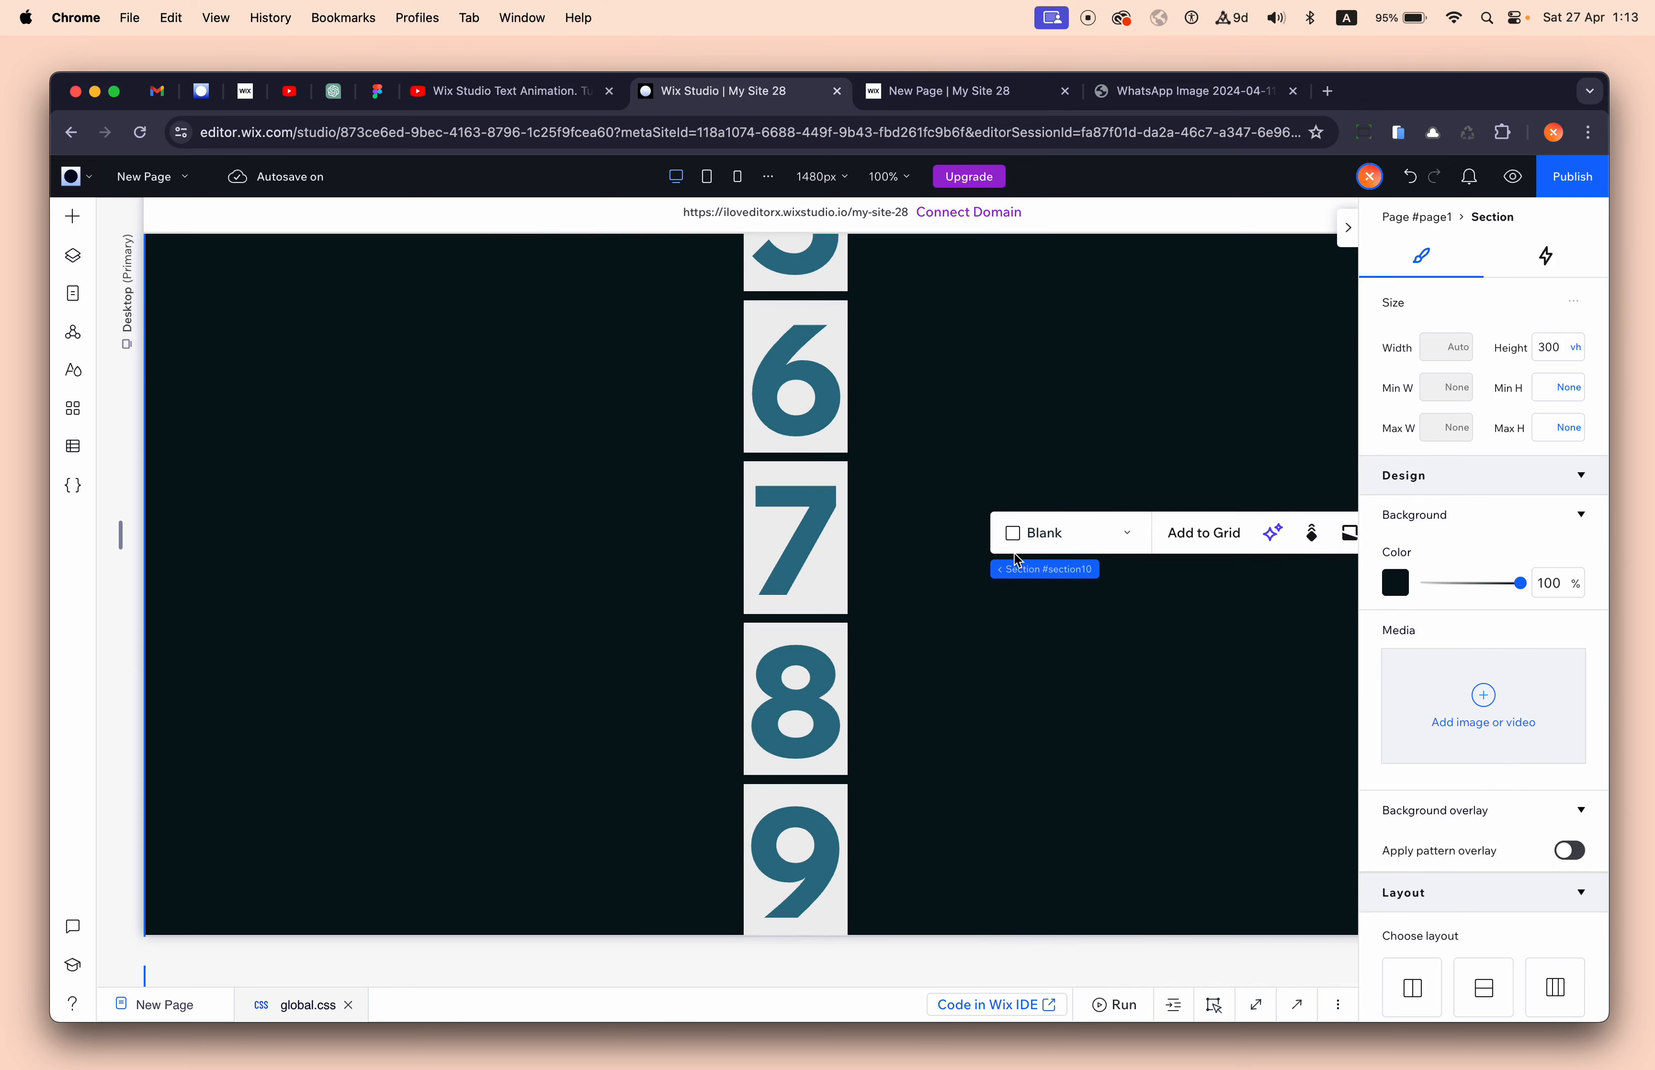
scroll(898, 380, "up", 10)
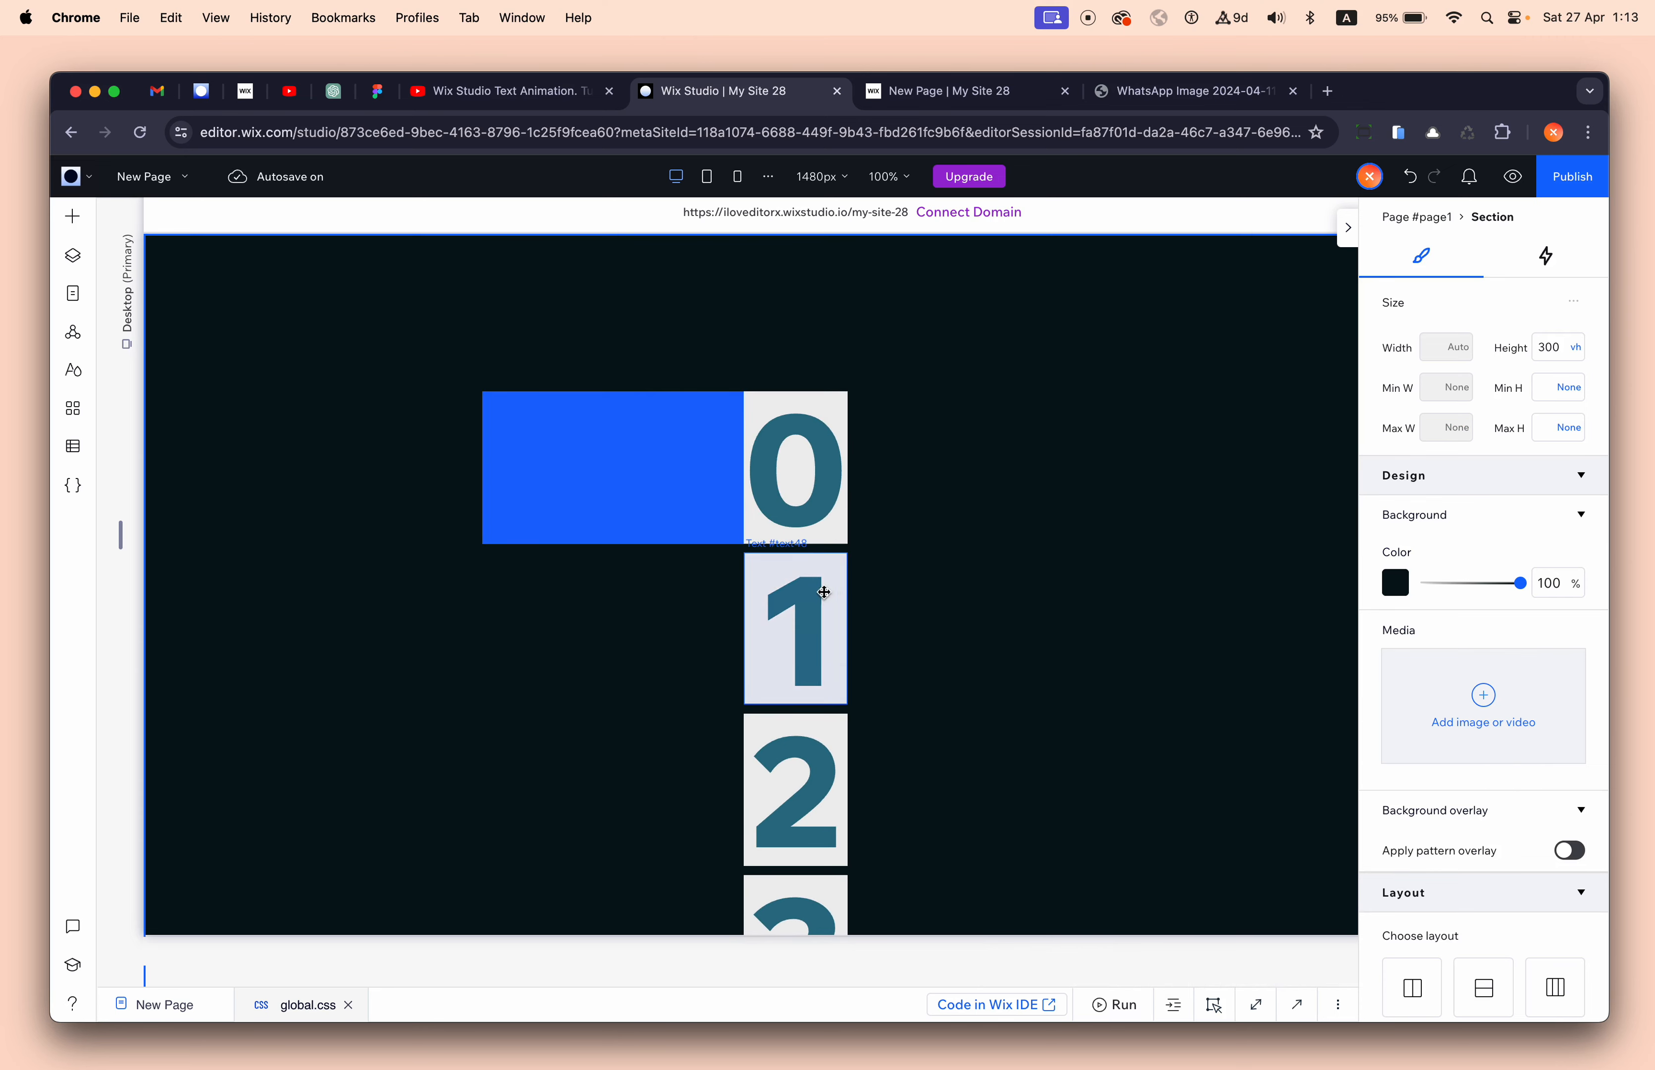
left_click(812, 555)
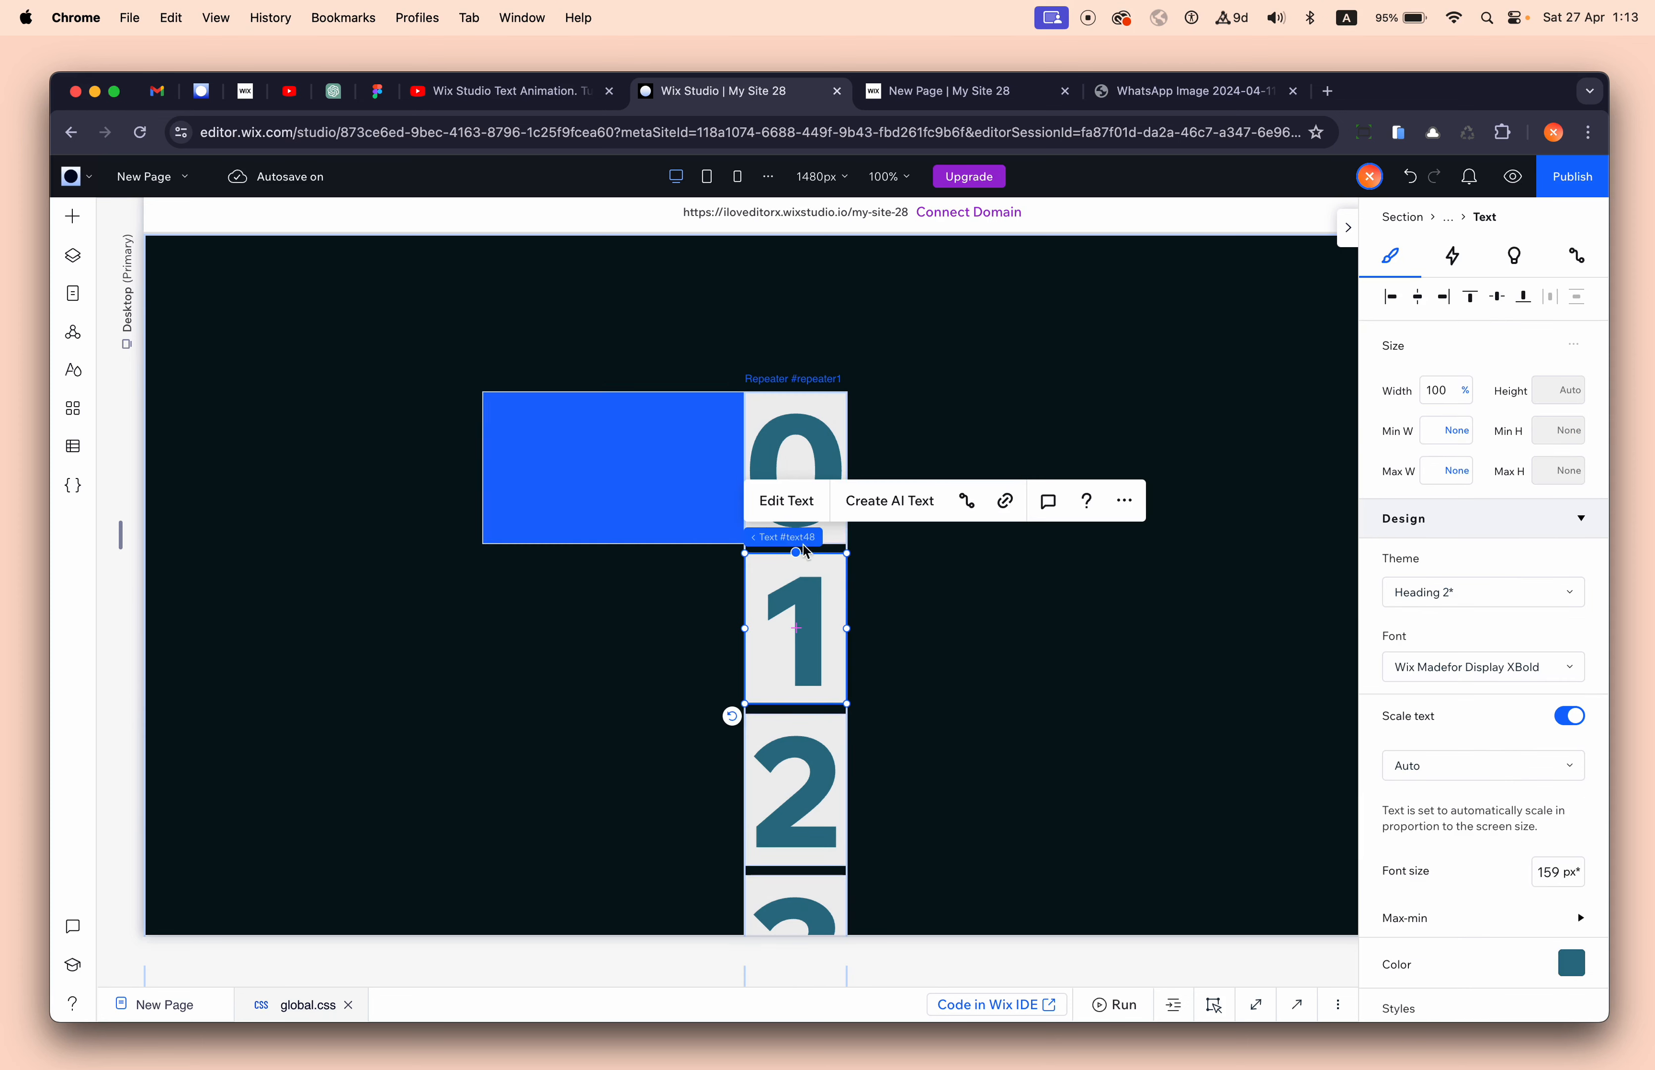
mouse_move(840, 538)
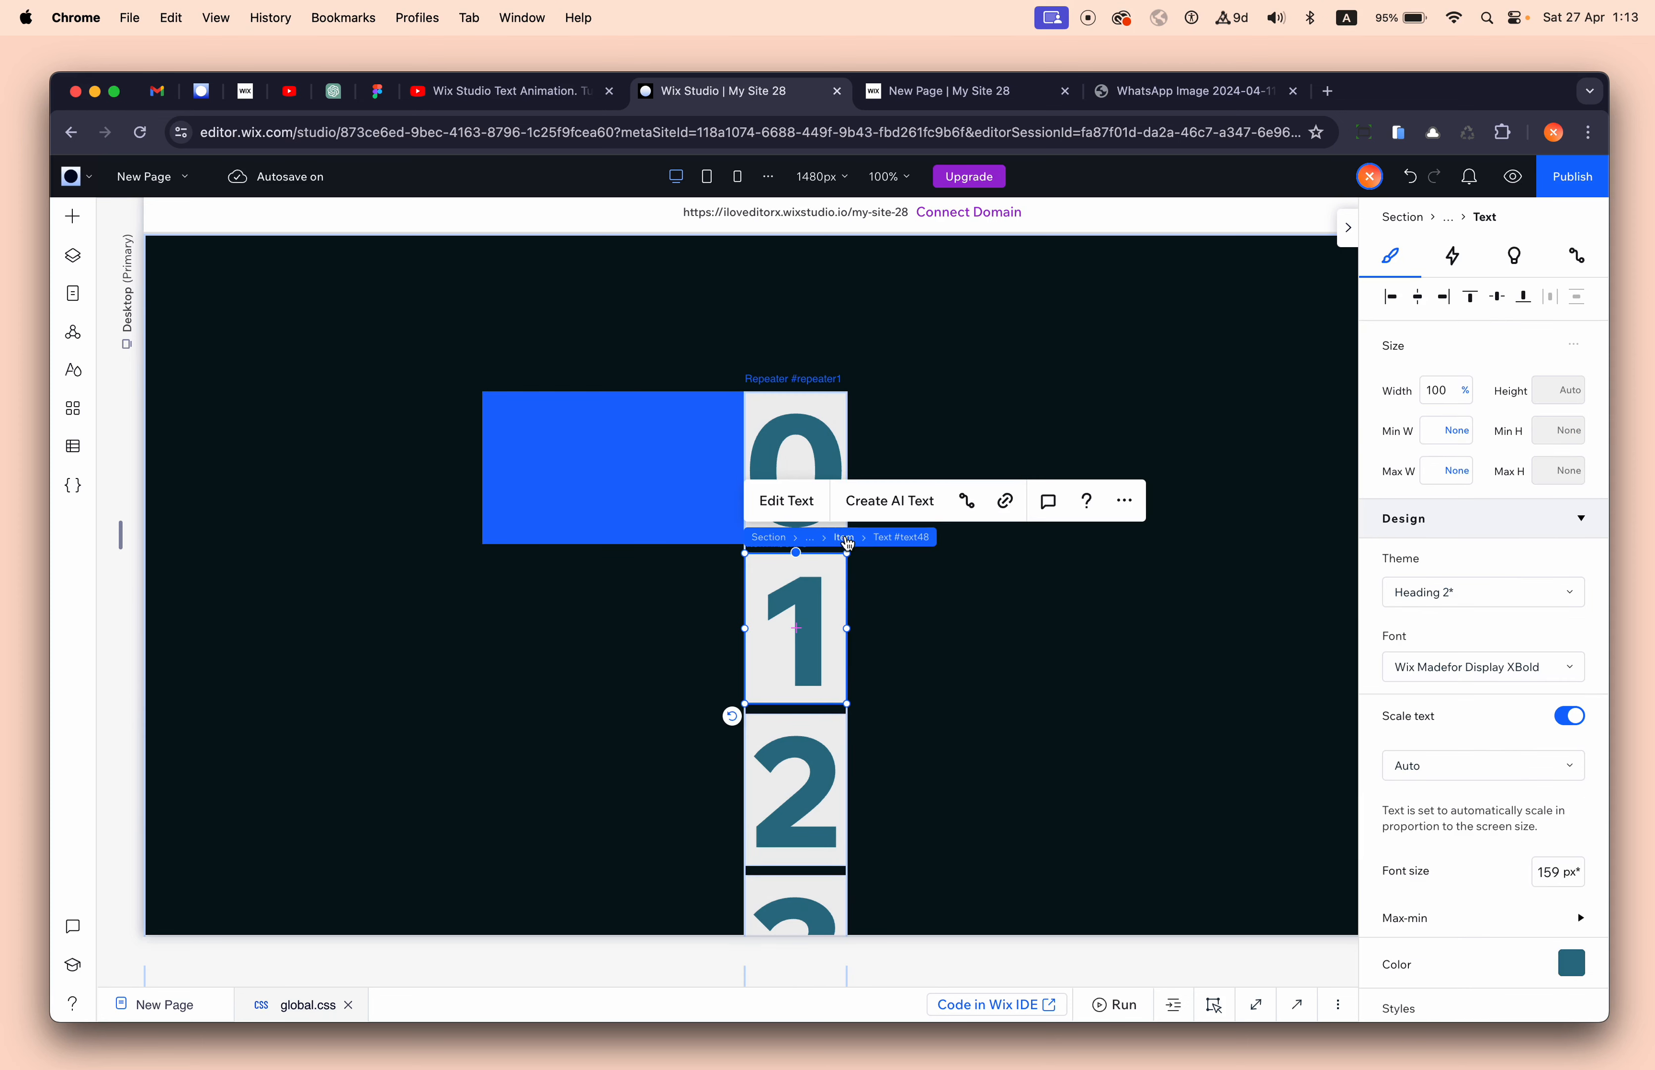
left_click(845, 538)
left_click(1550, 741)
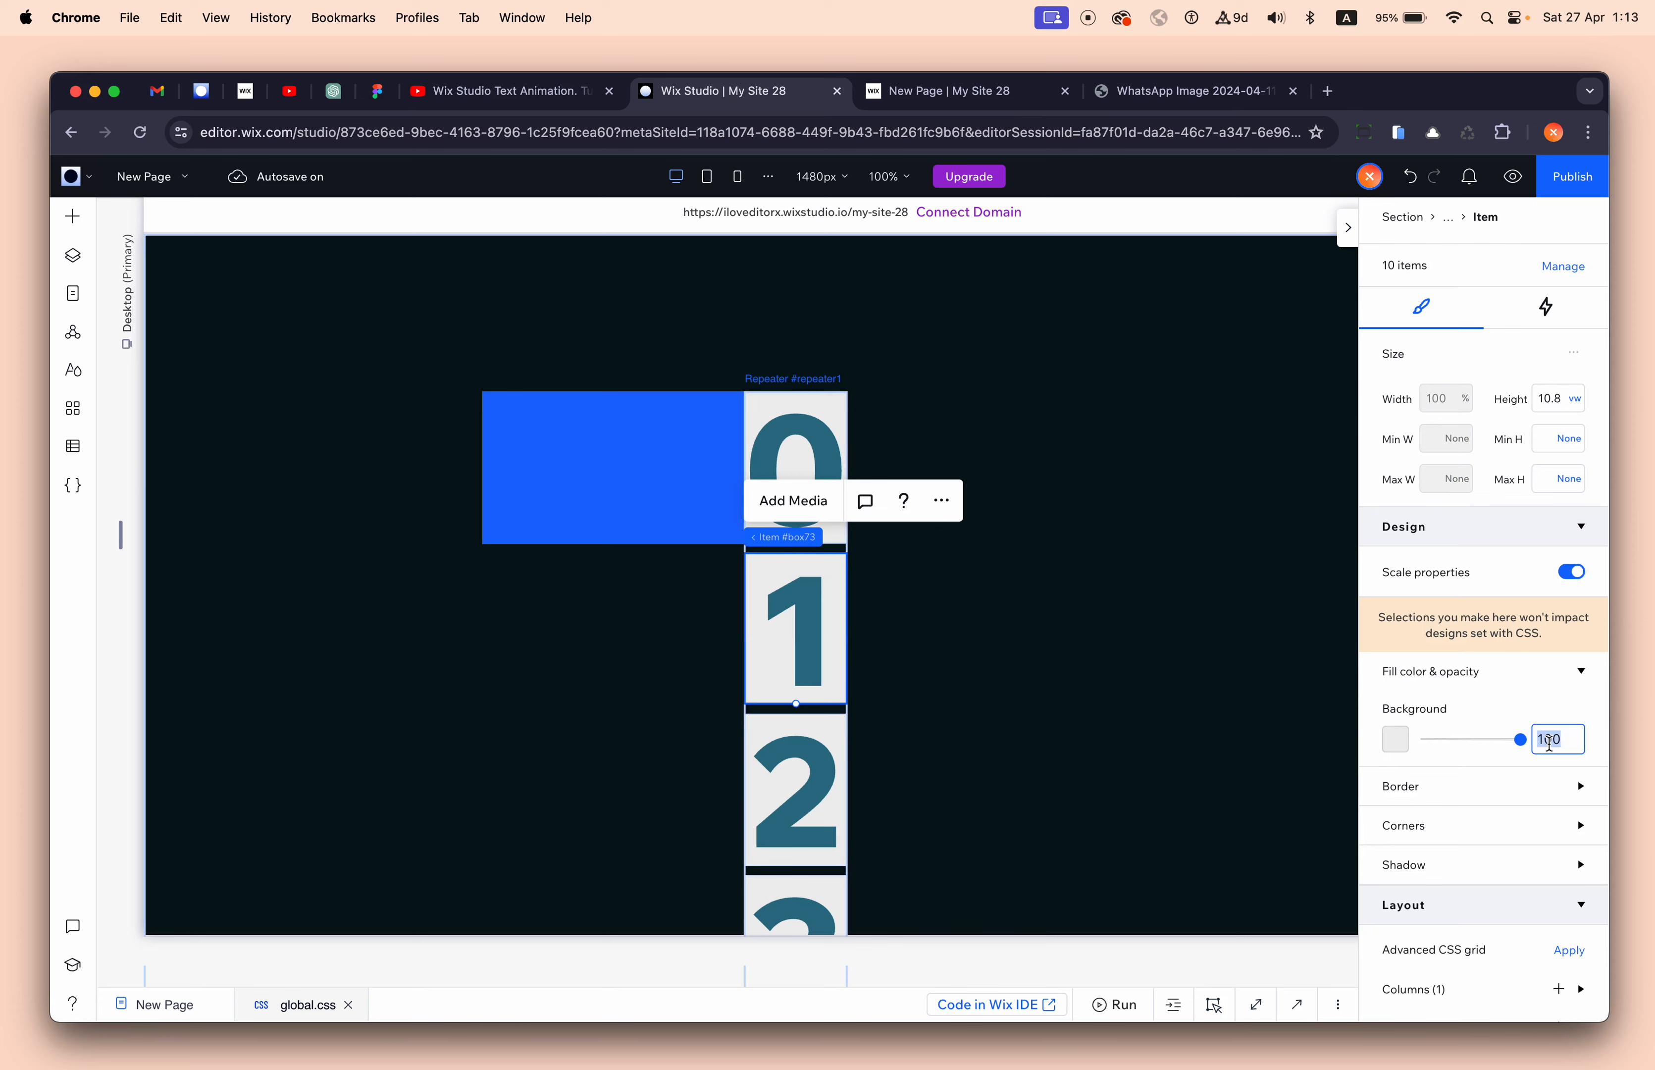
type("0")
key("Return")
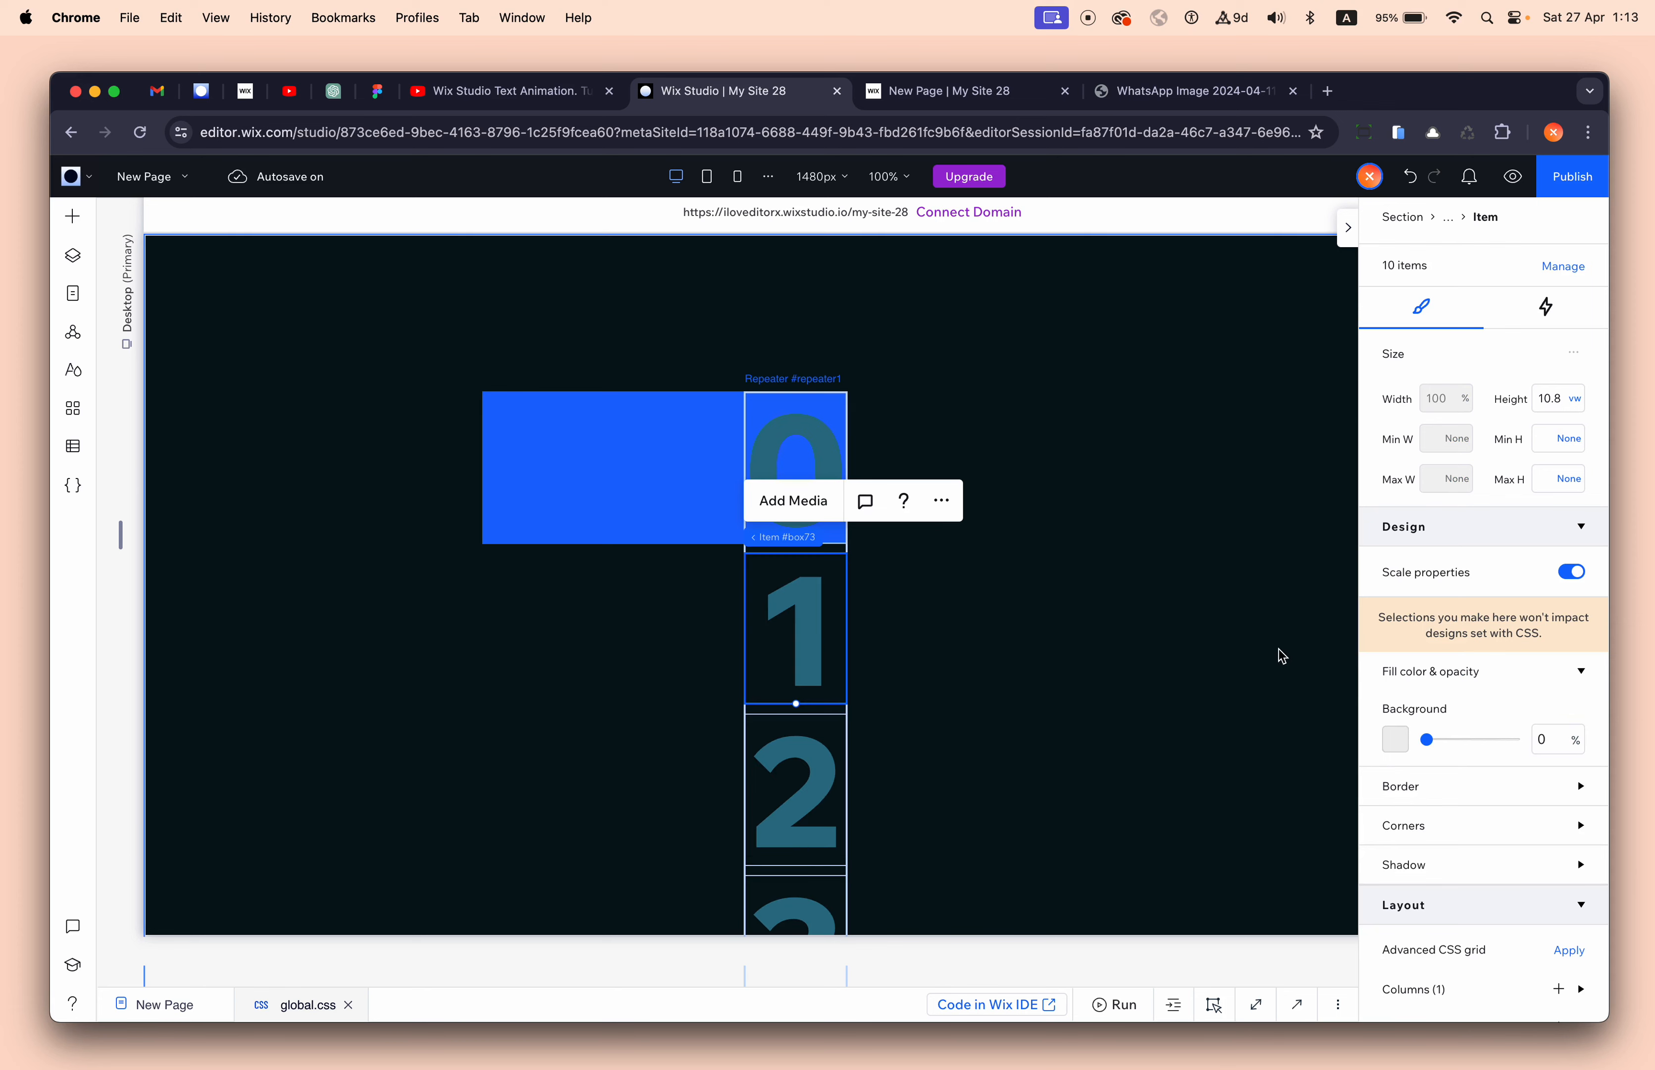
left_click(1162, 646)
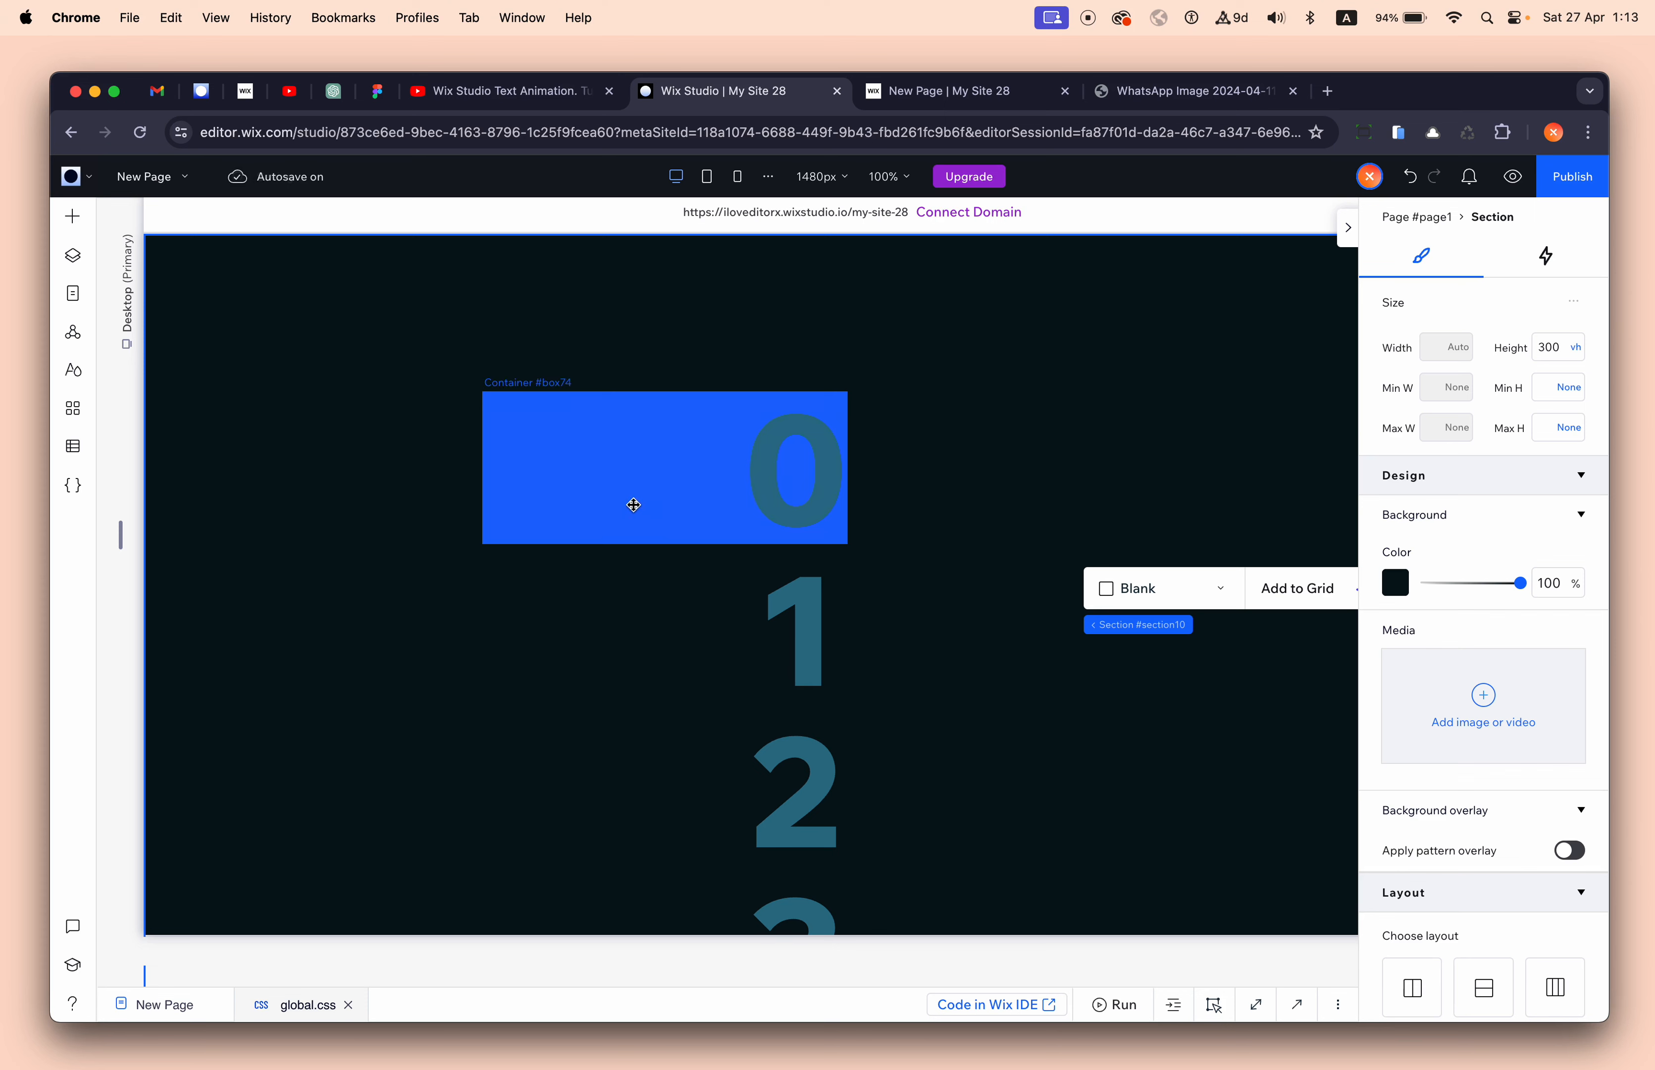
- Change the container's fill from solid blue to white at 12% opacity
left_click(634, 506)
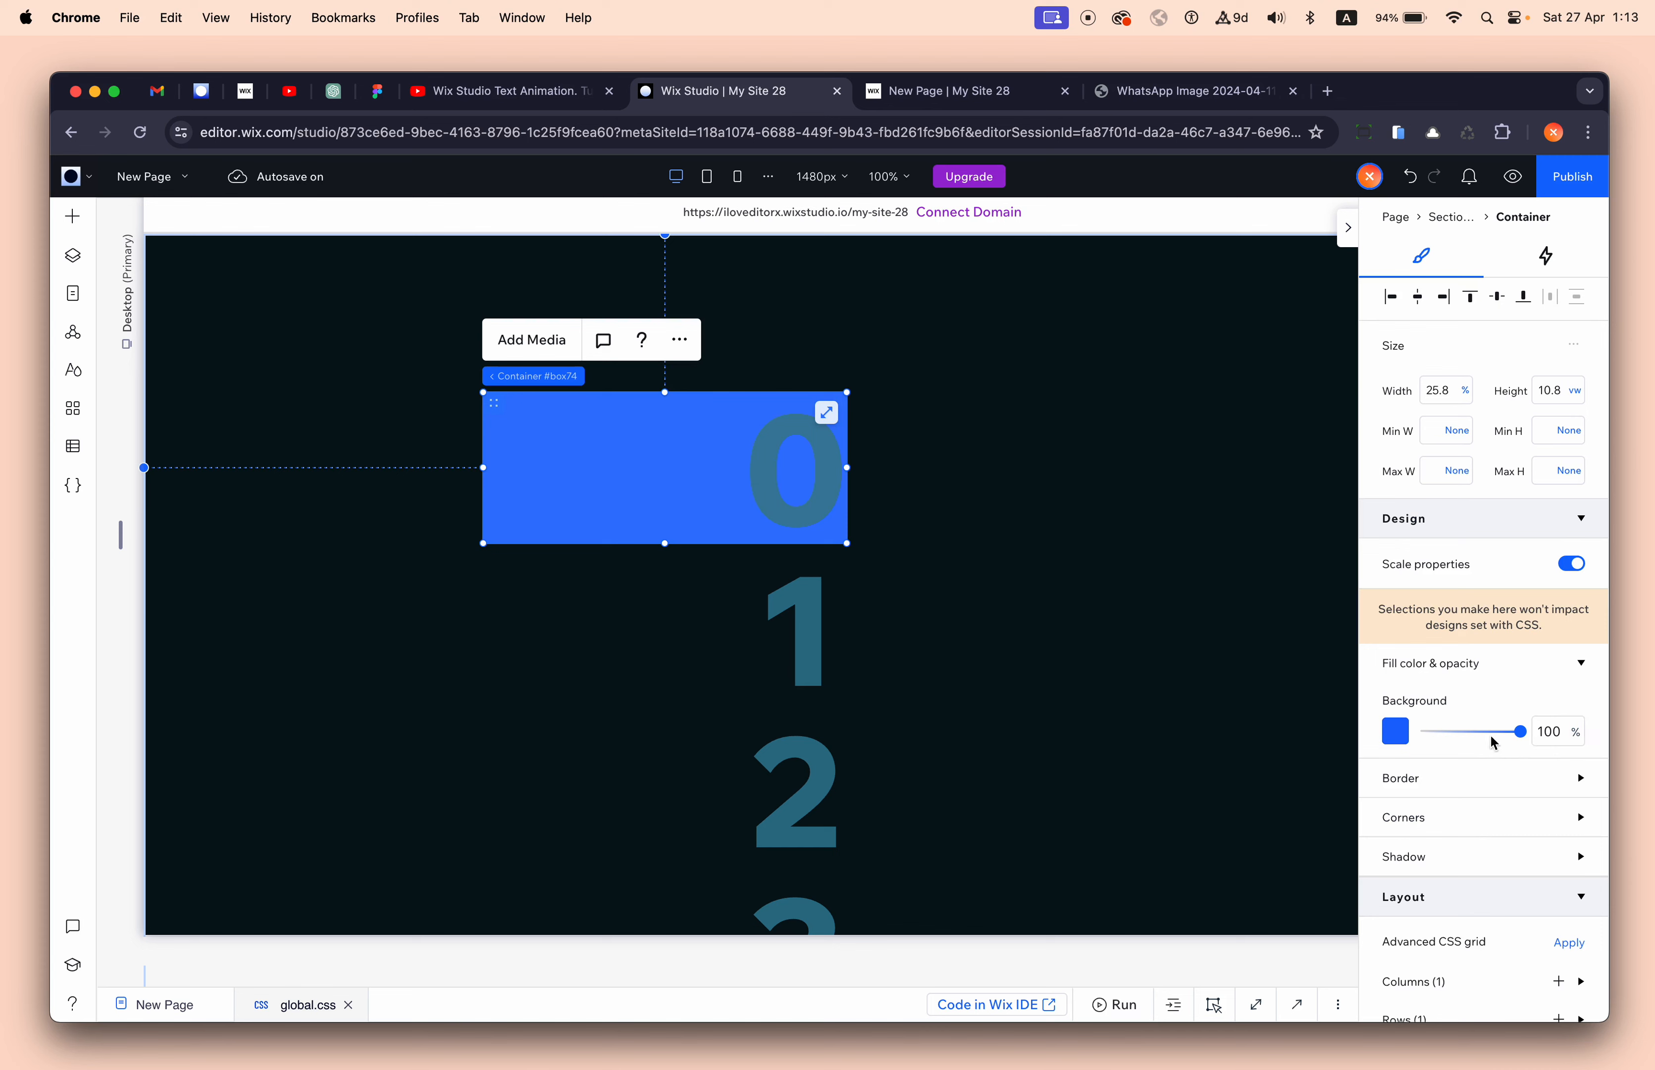
left_click_drag(1517, 737, 1425, 738)
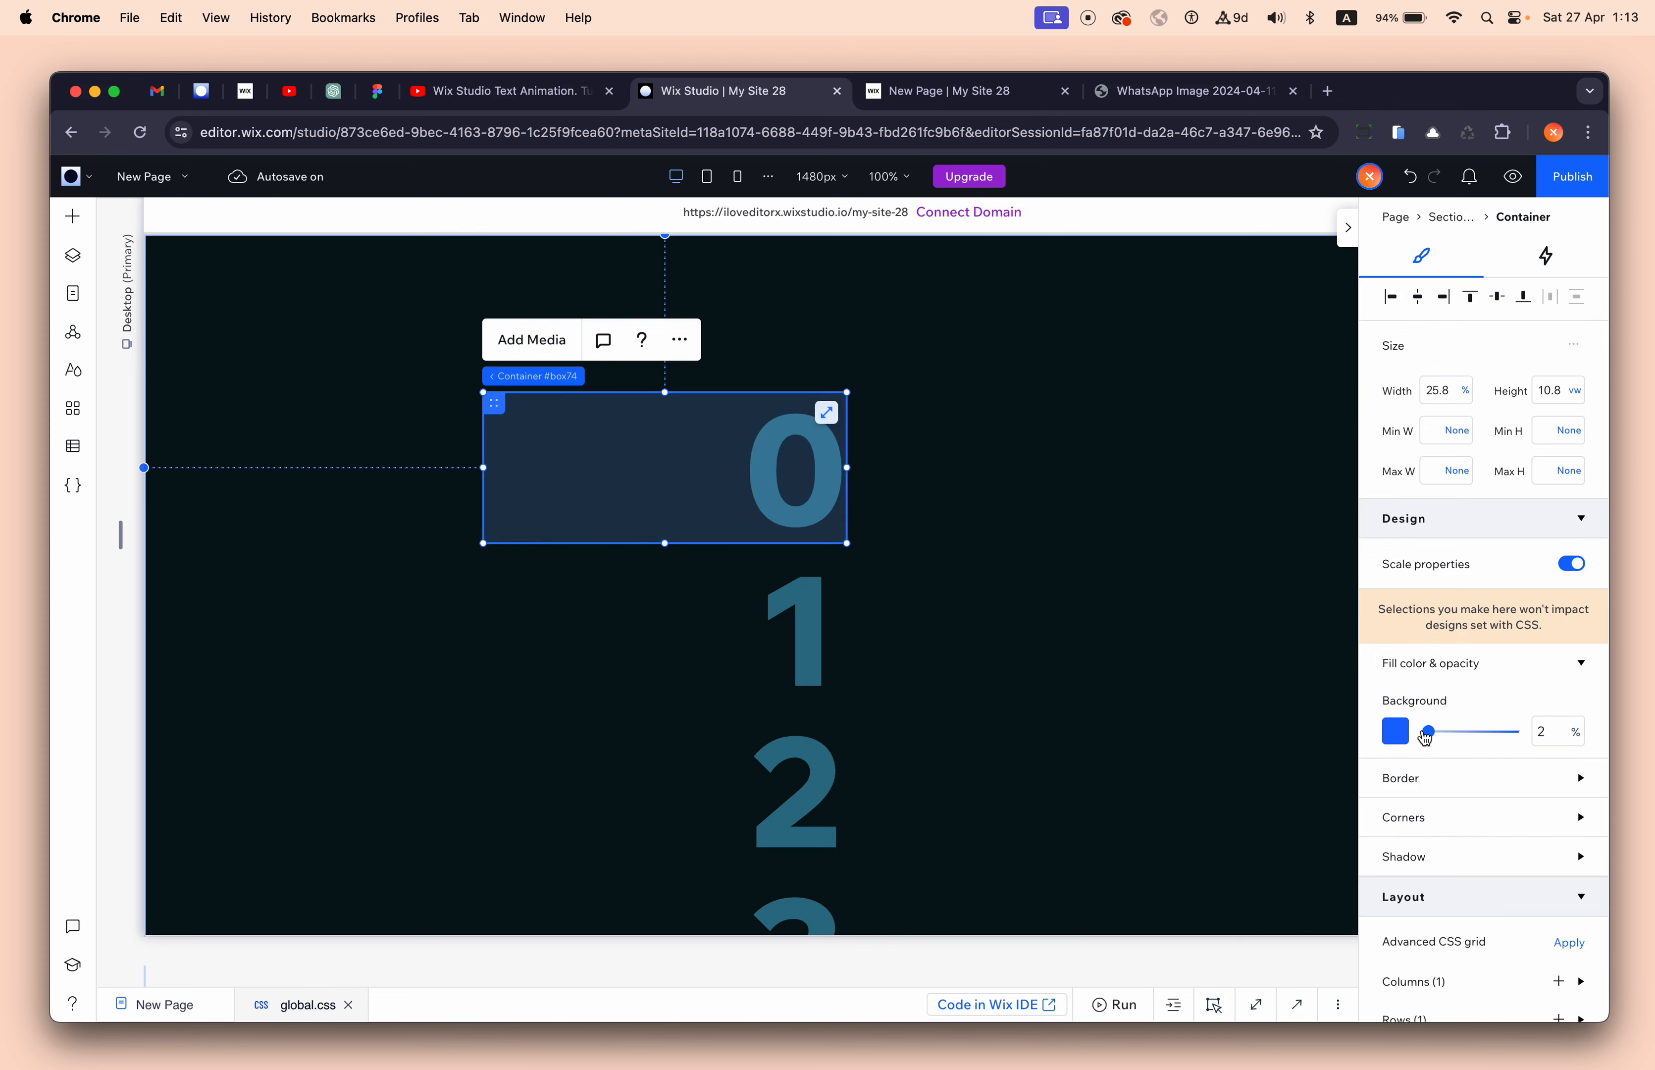
left_click(1396, 731)
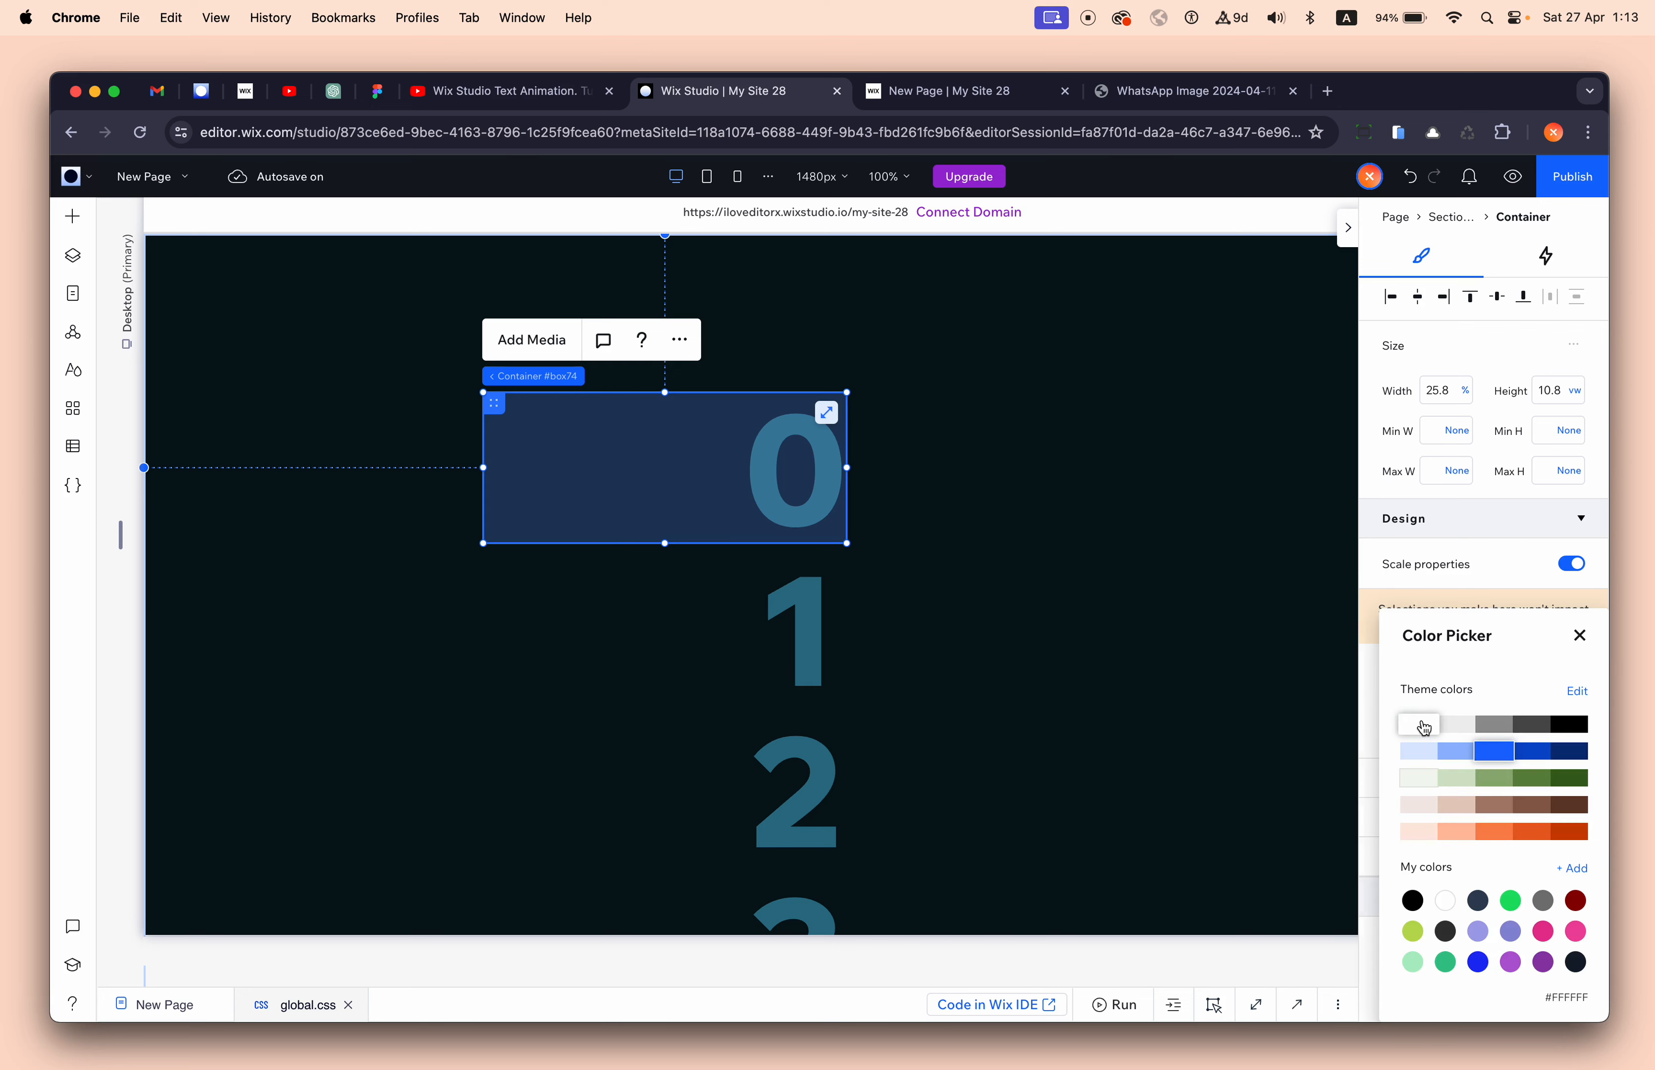
left_click(1417, 725)
- Center the container horizontally within the dark section
left_click(1201, 688)
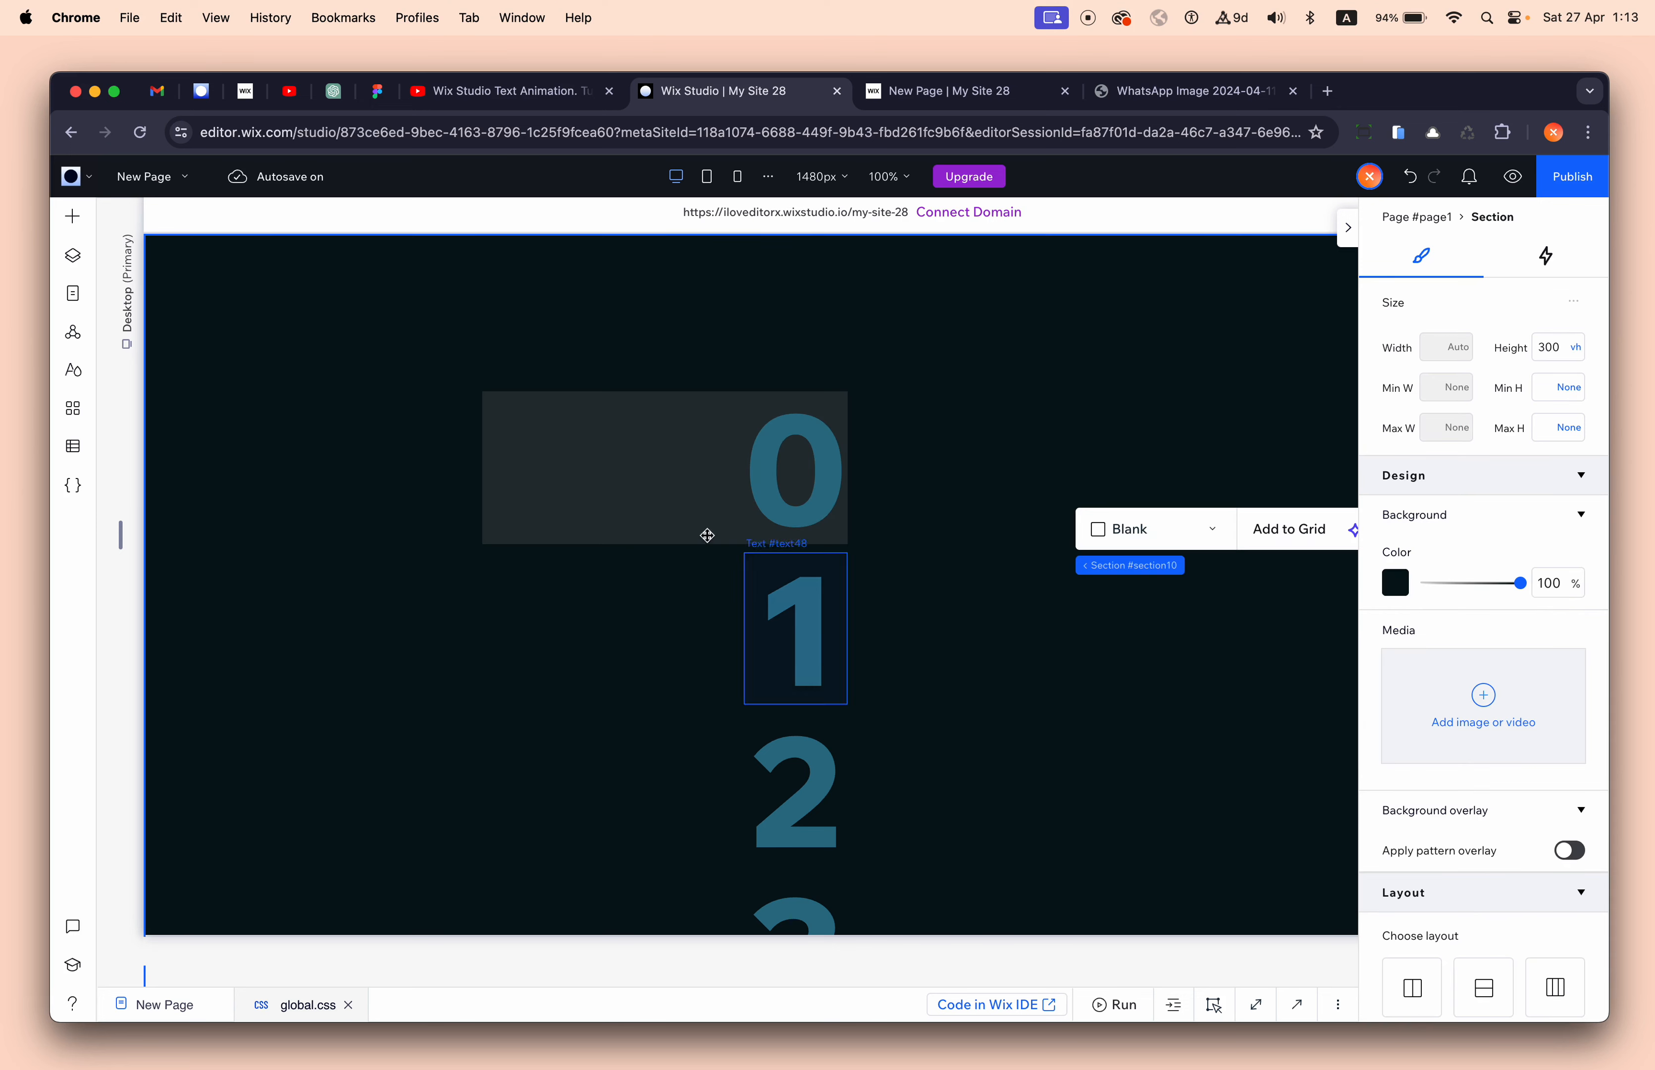
left_click(618, 485)
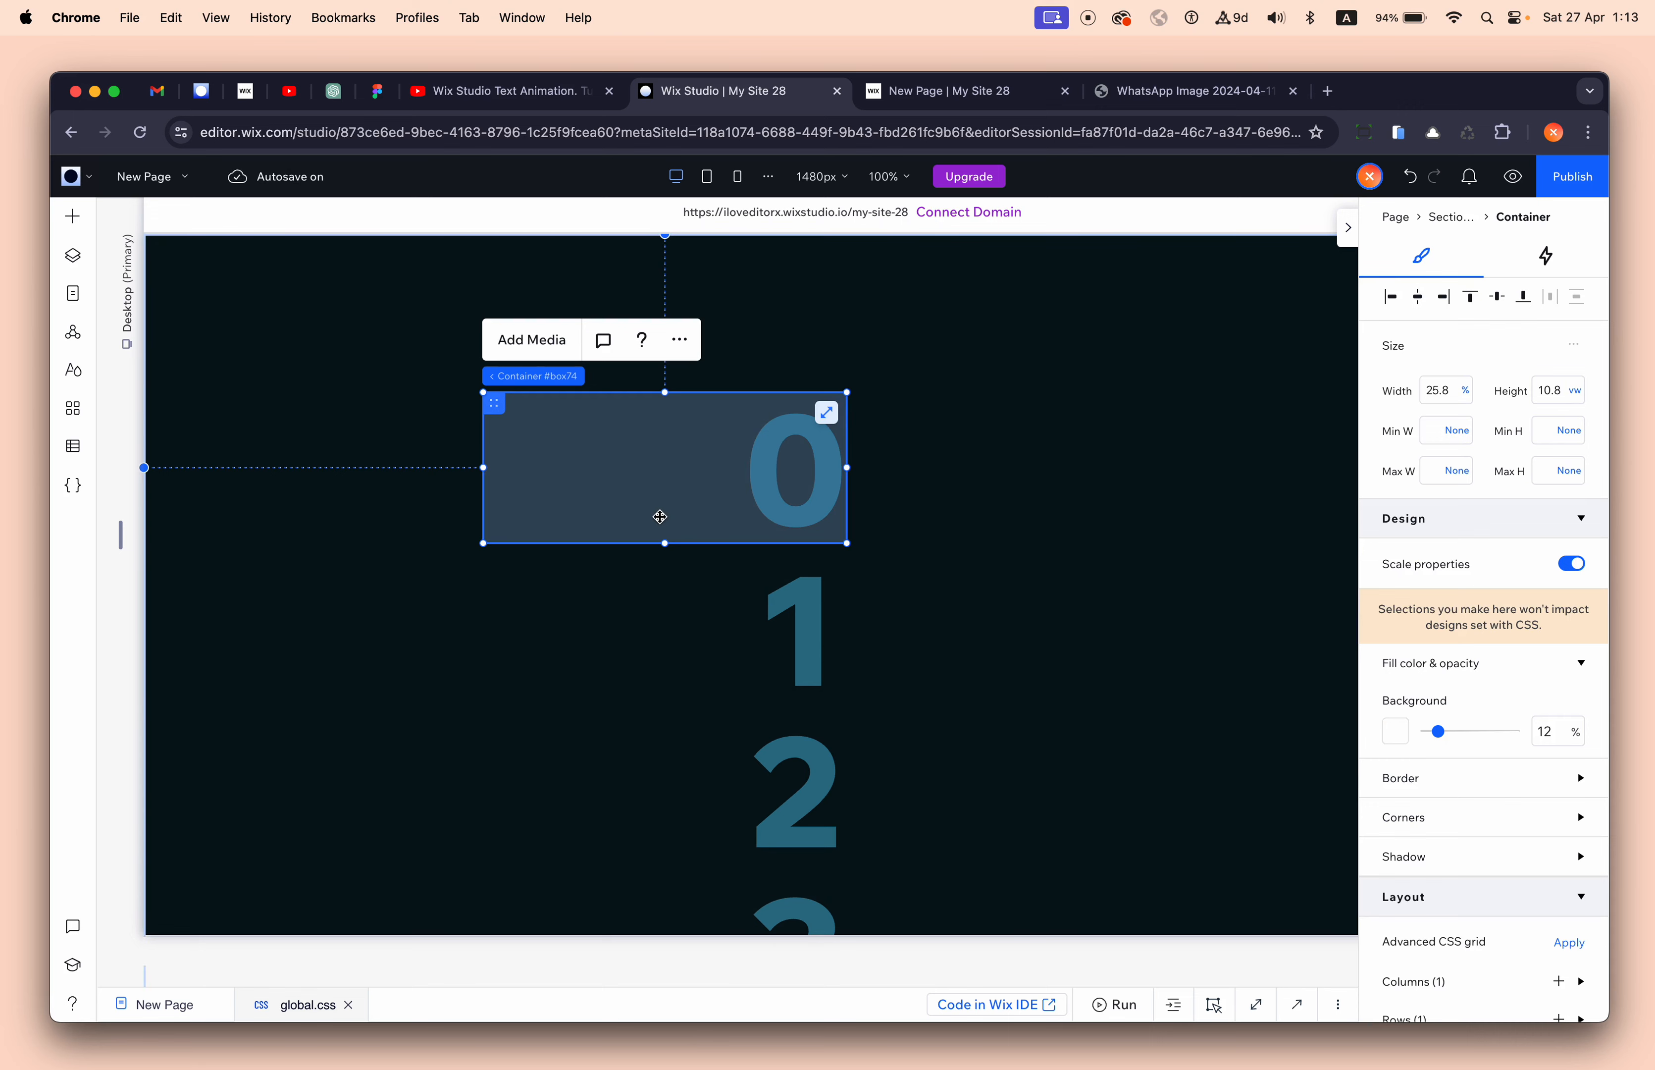
scroll(1514, 950, "down", 6)
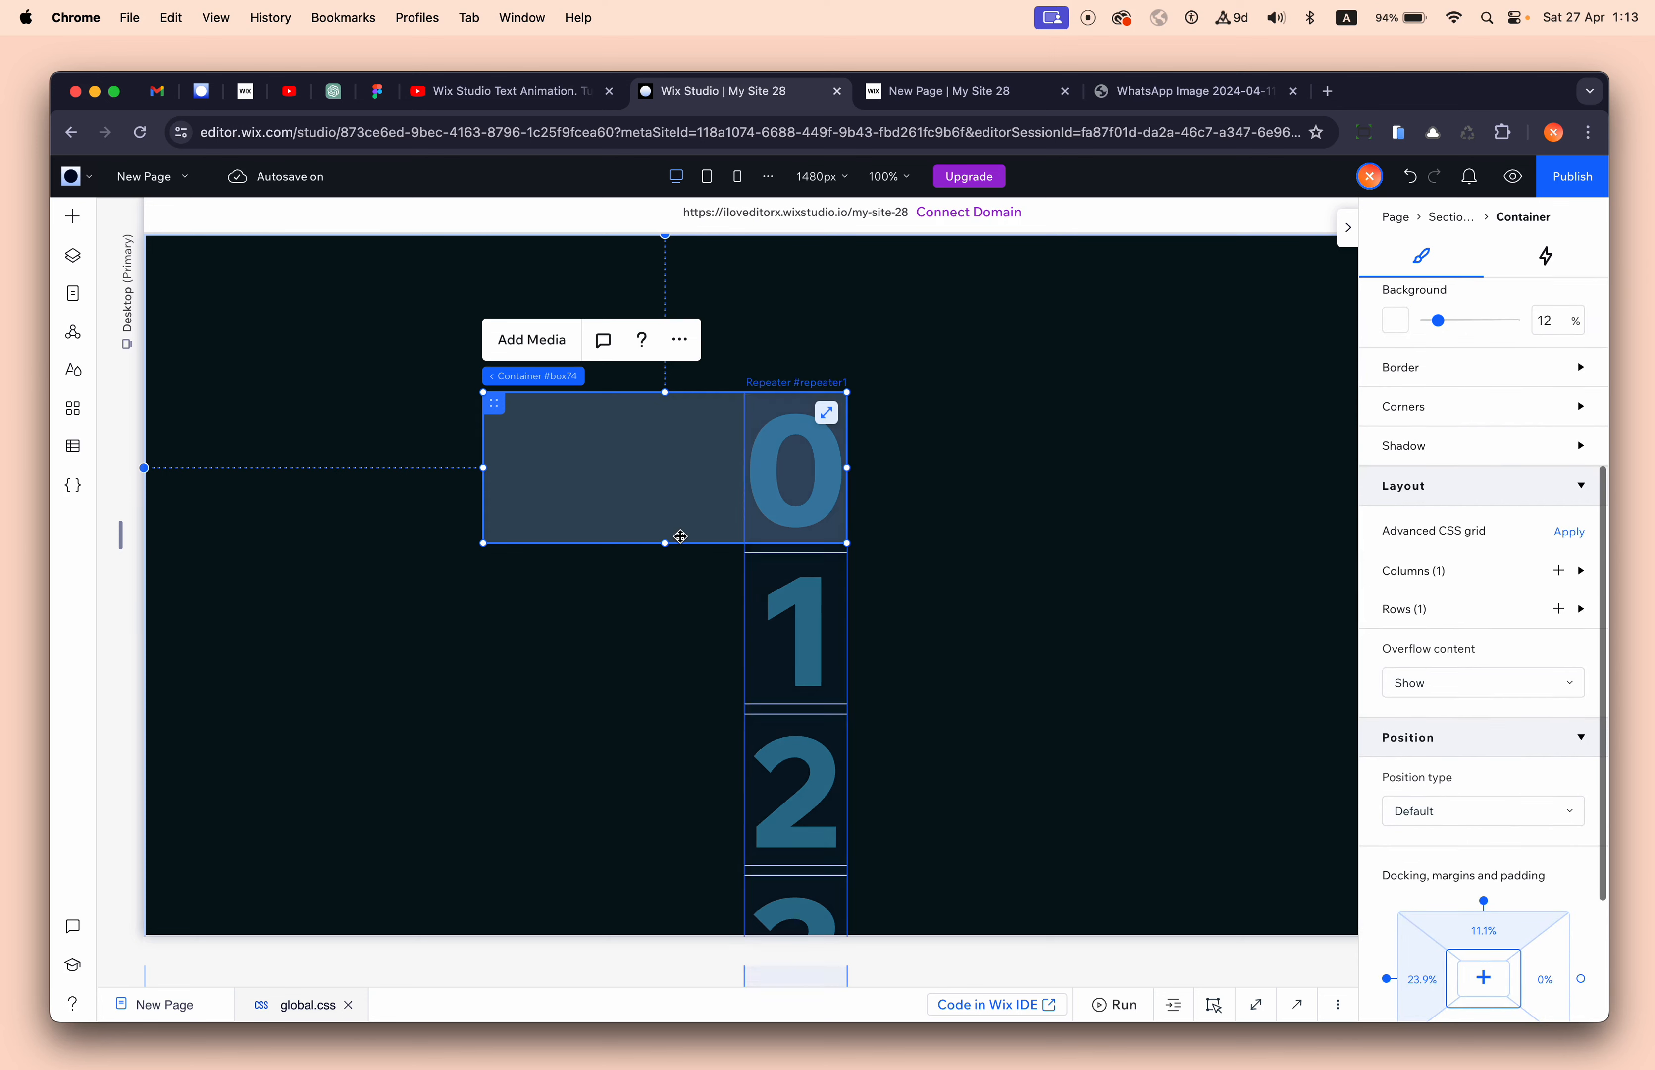
scroll(1422, 300, "up", 6)
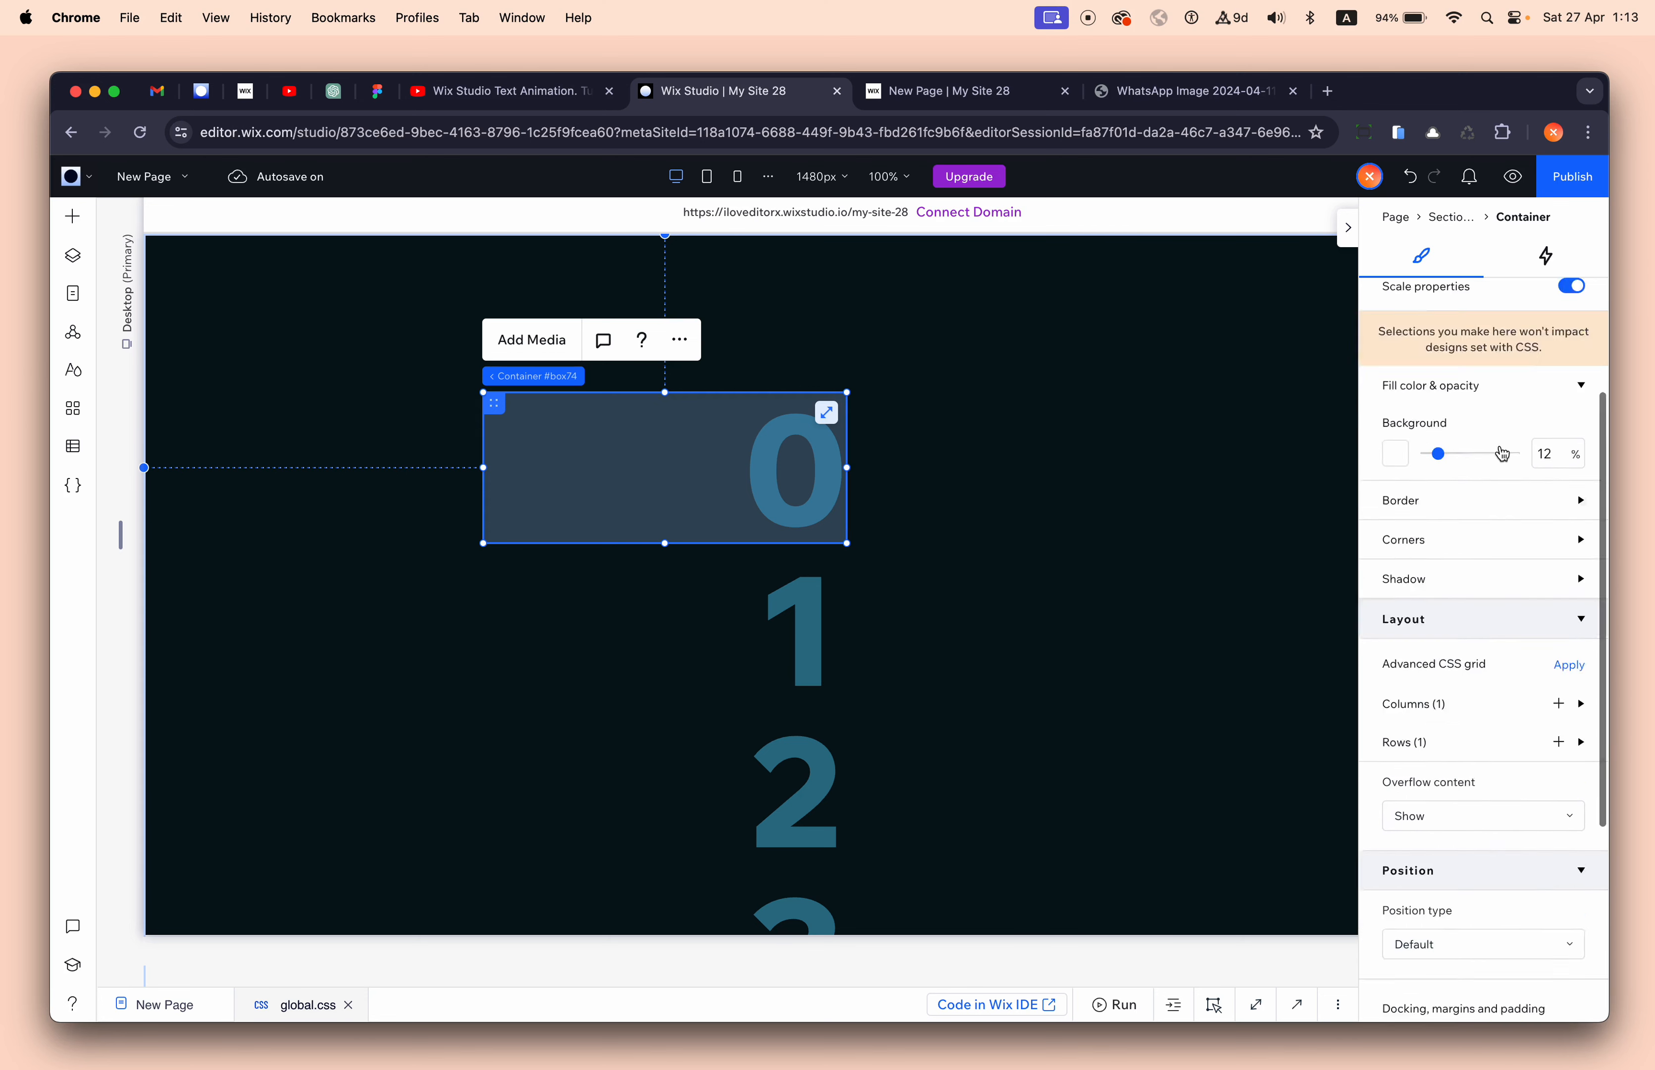
left_click(1422, 300)
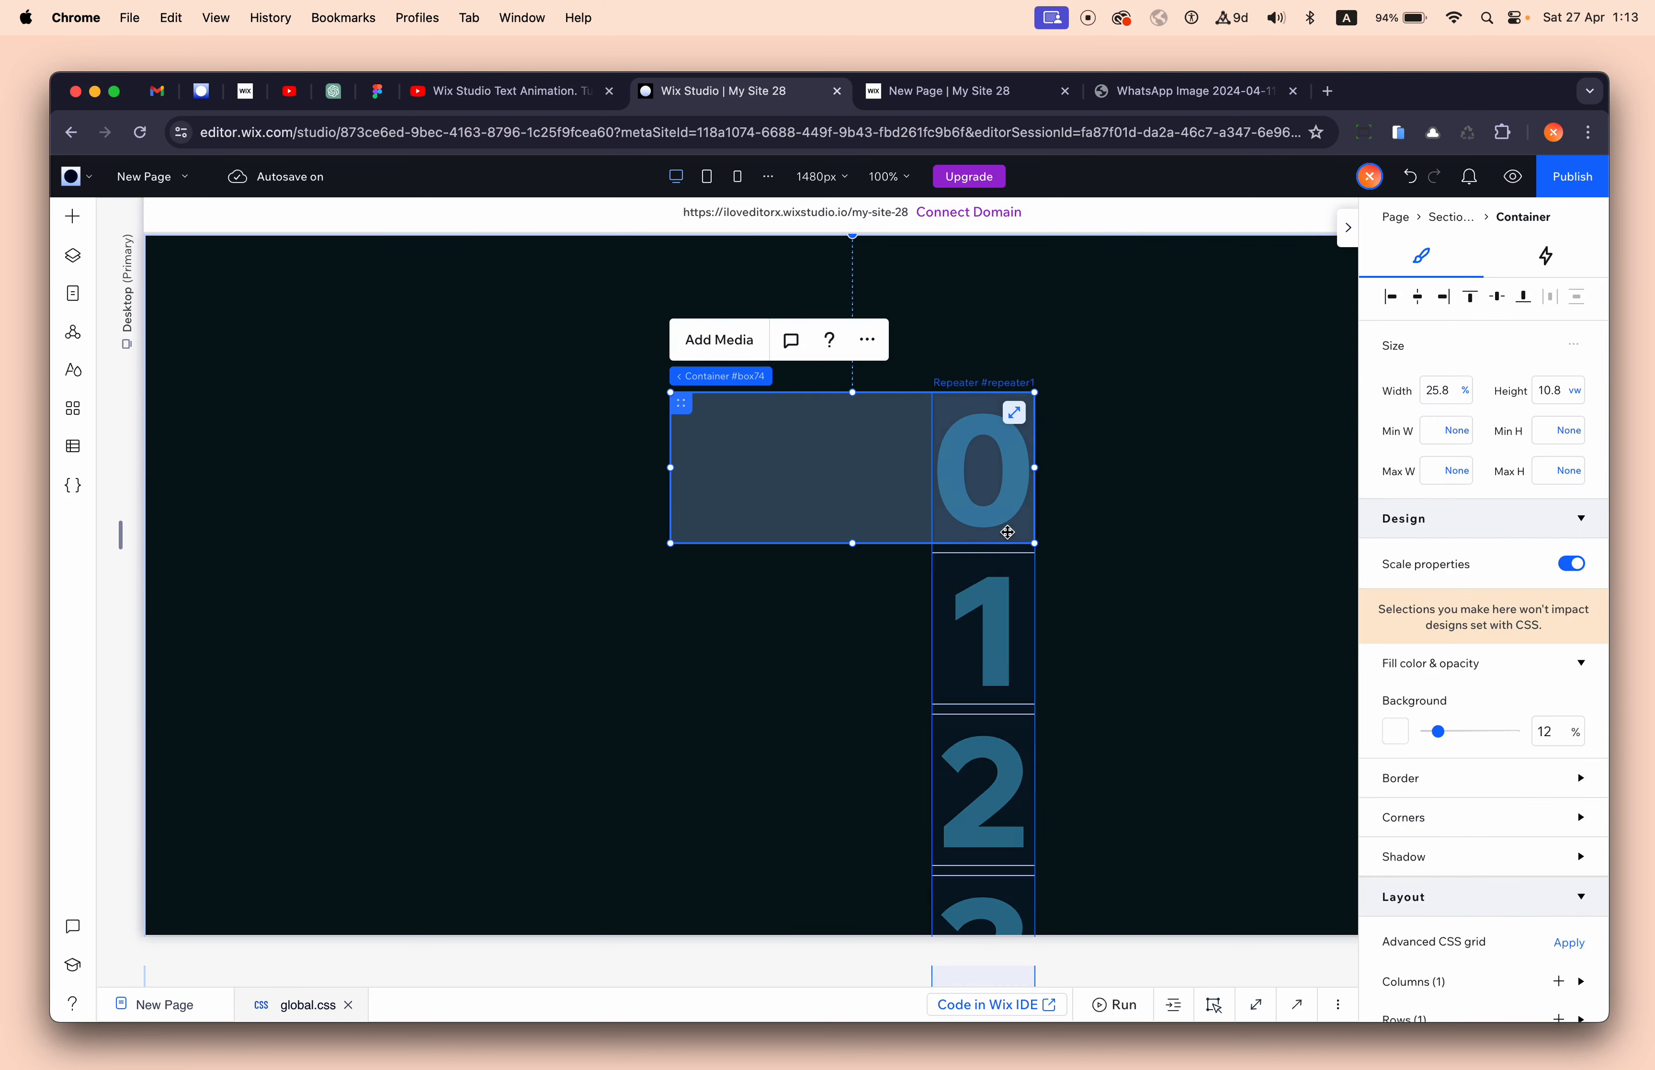
- Add a Glide entrance animation to the digit repeater and open its adjustment settings
left_click(1009, 551)
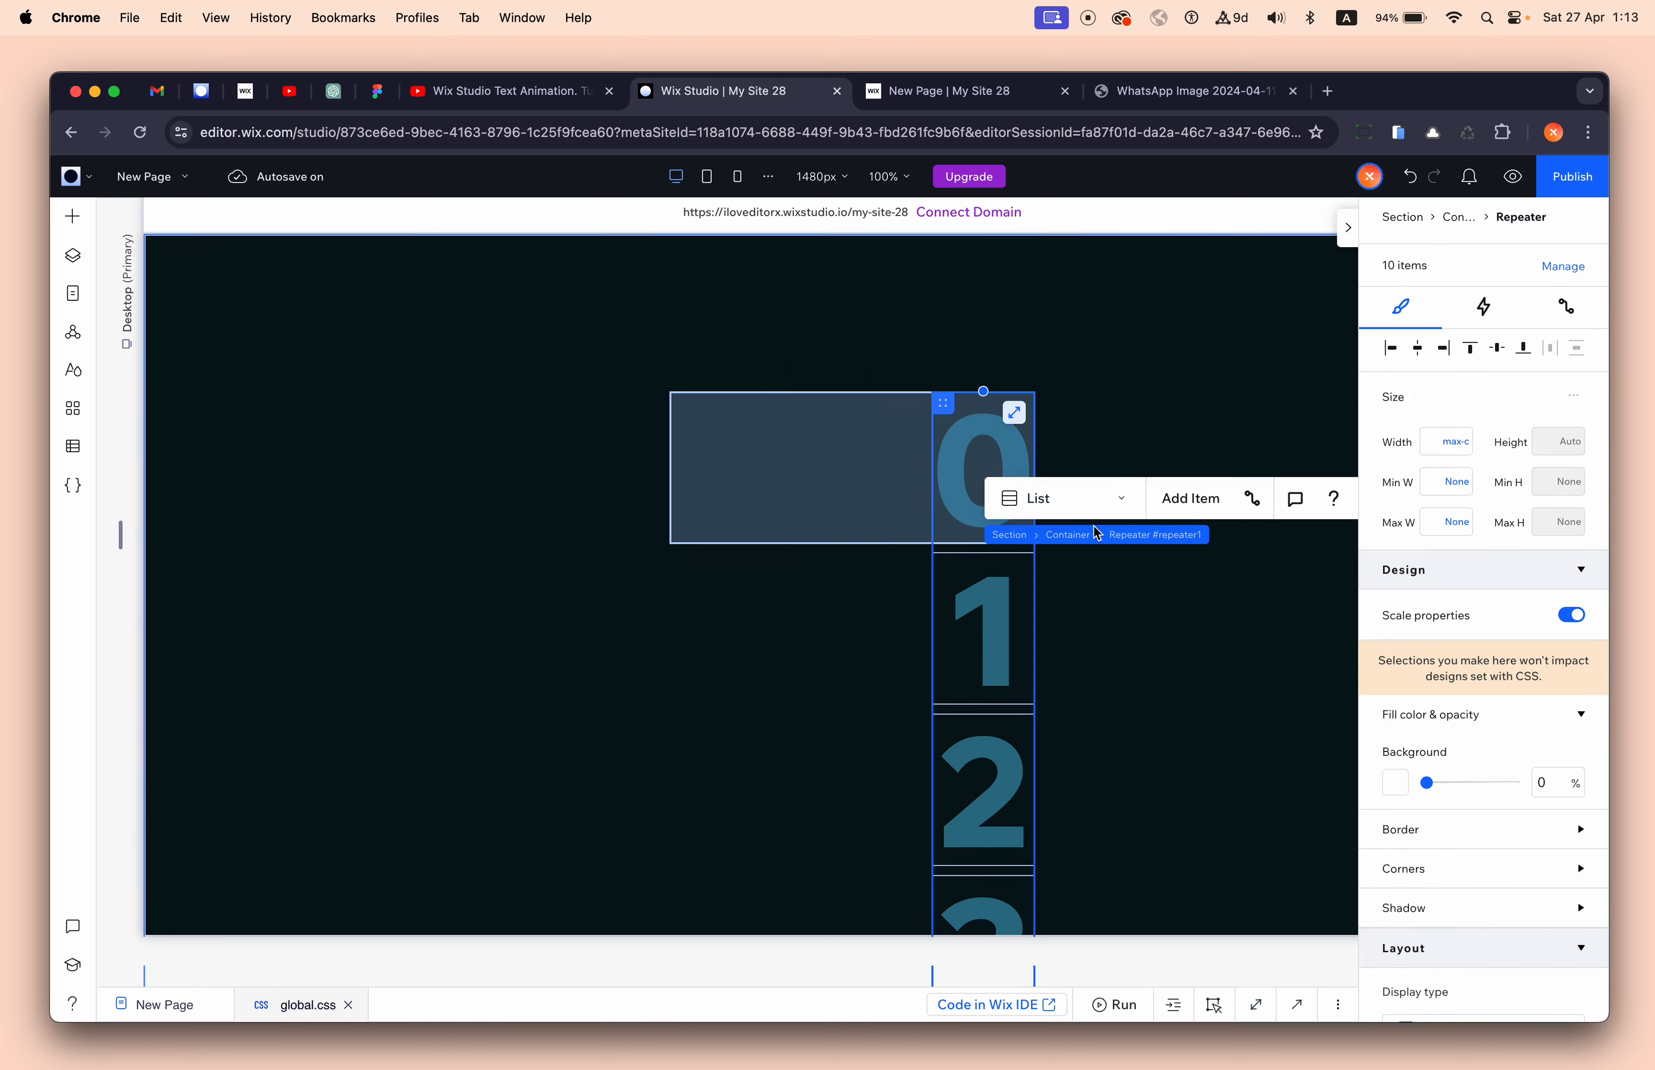
left_click(1480, 324)
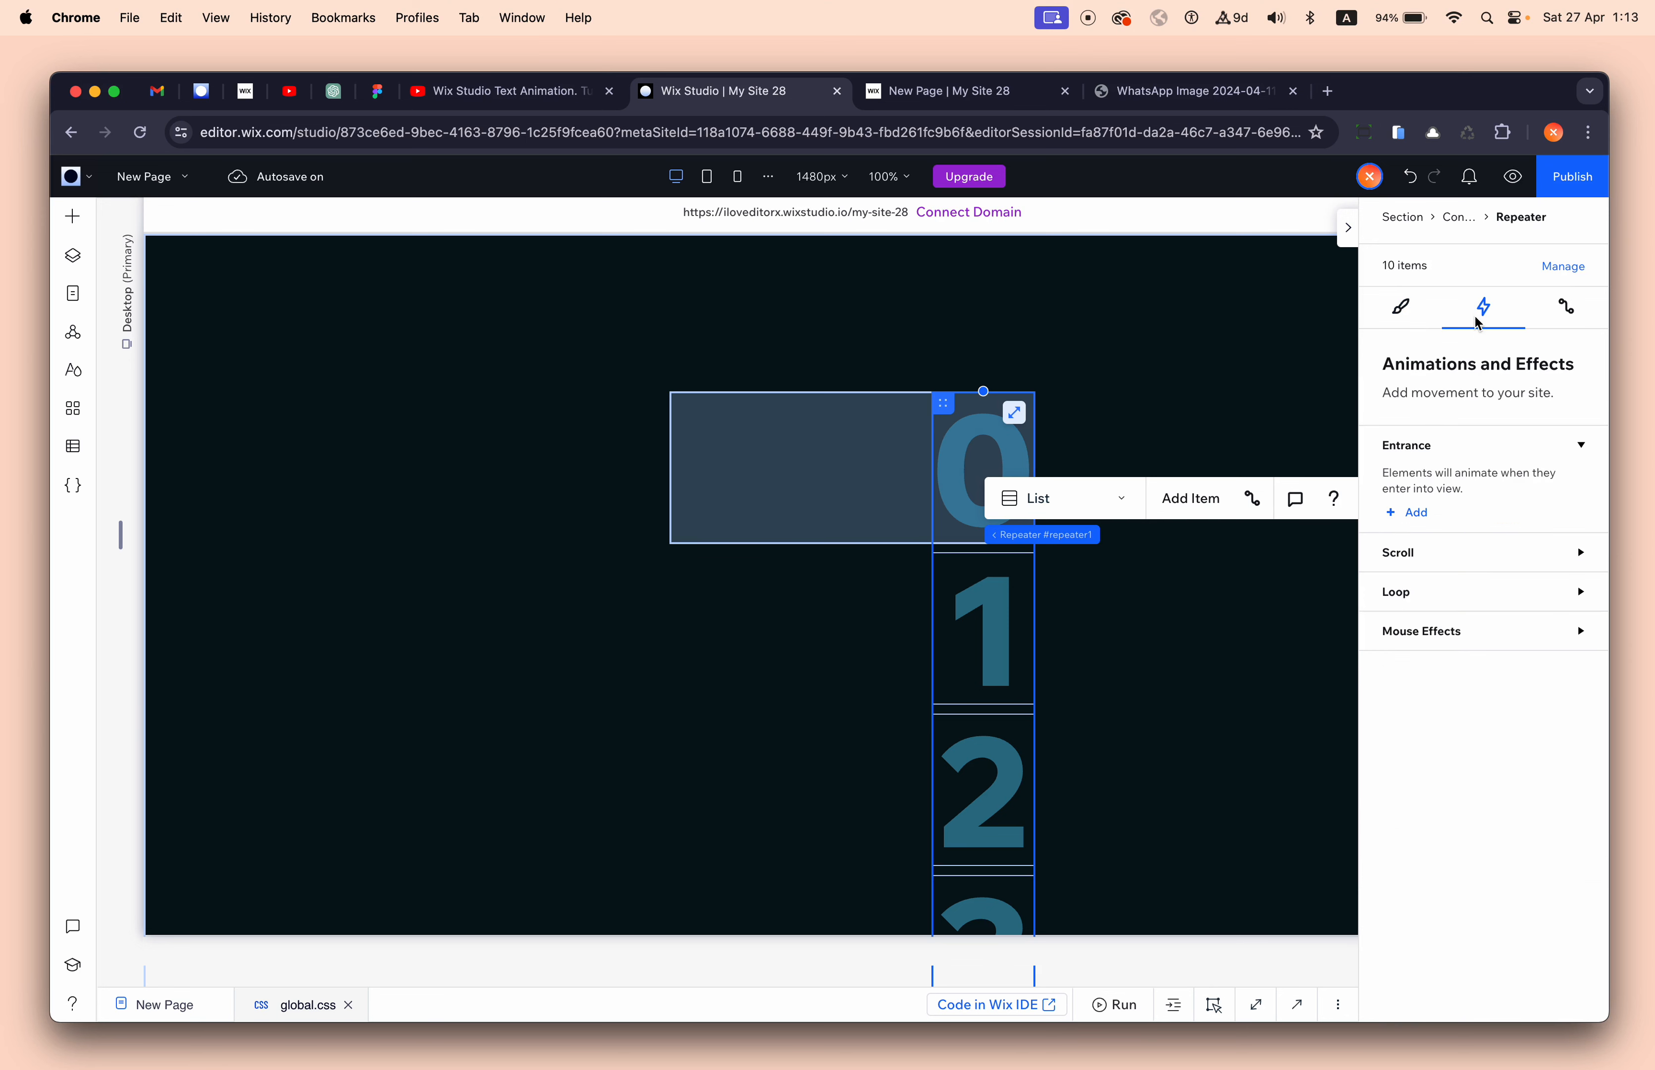
left_click(1419, 515)
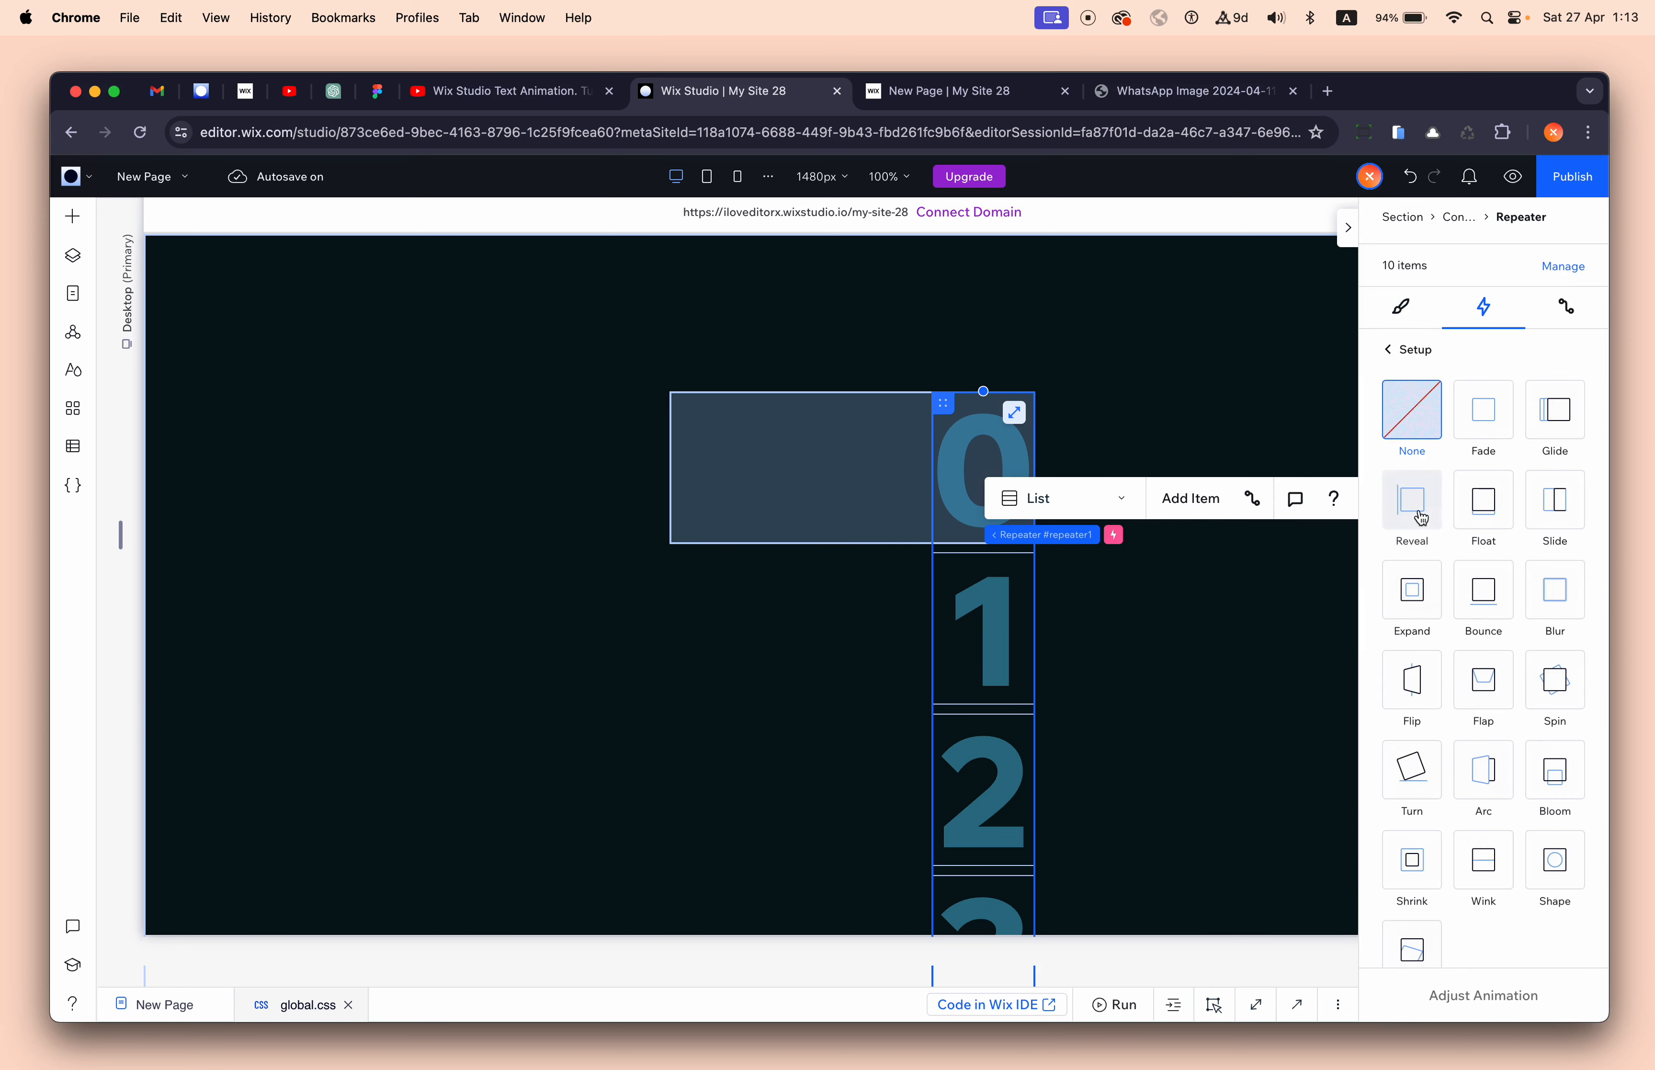
left_click(1557, 416)
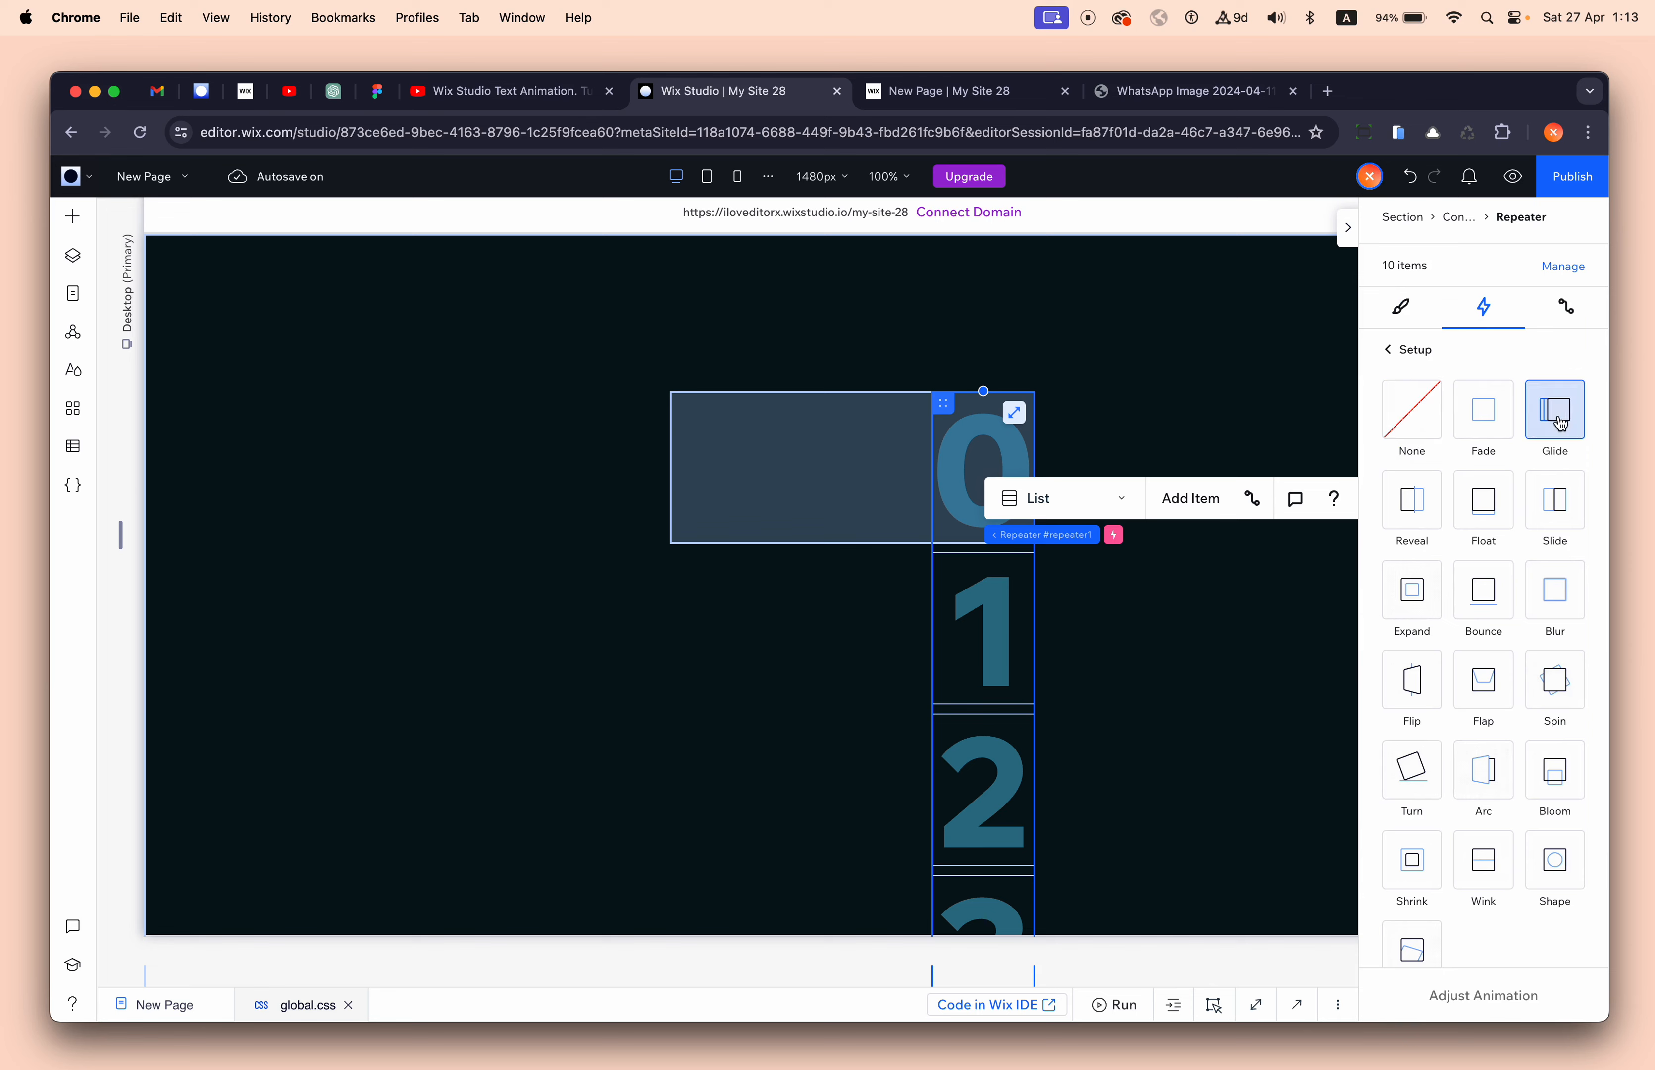
left_click(1482, 997)
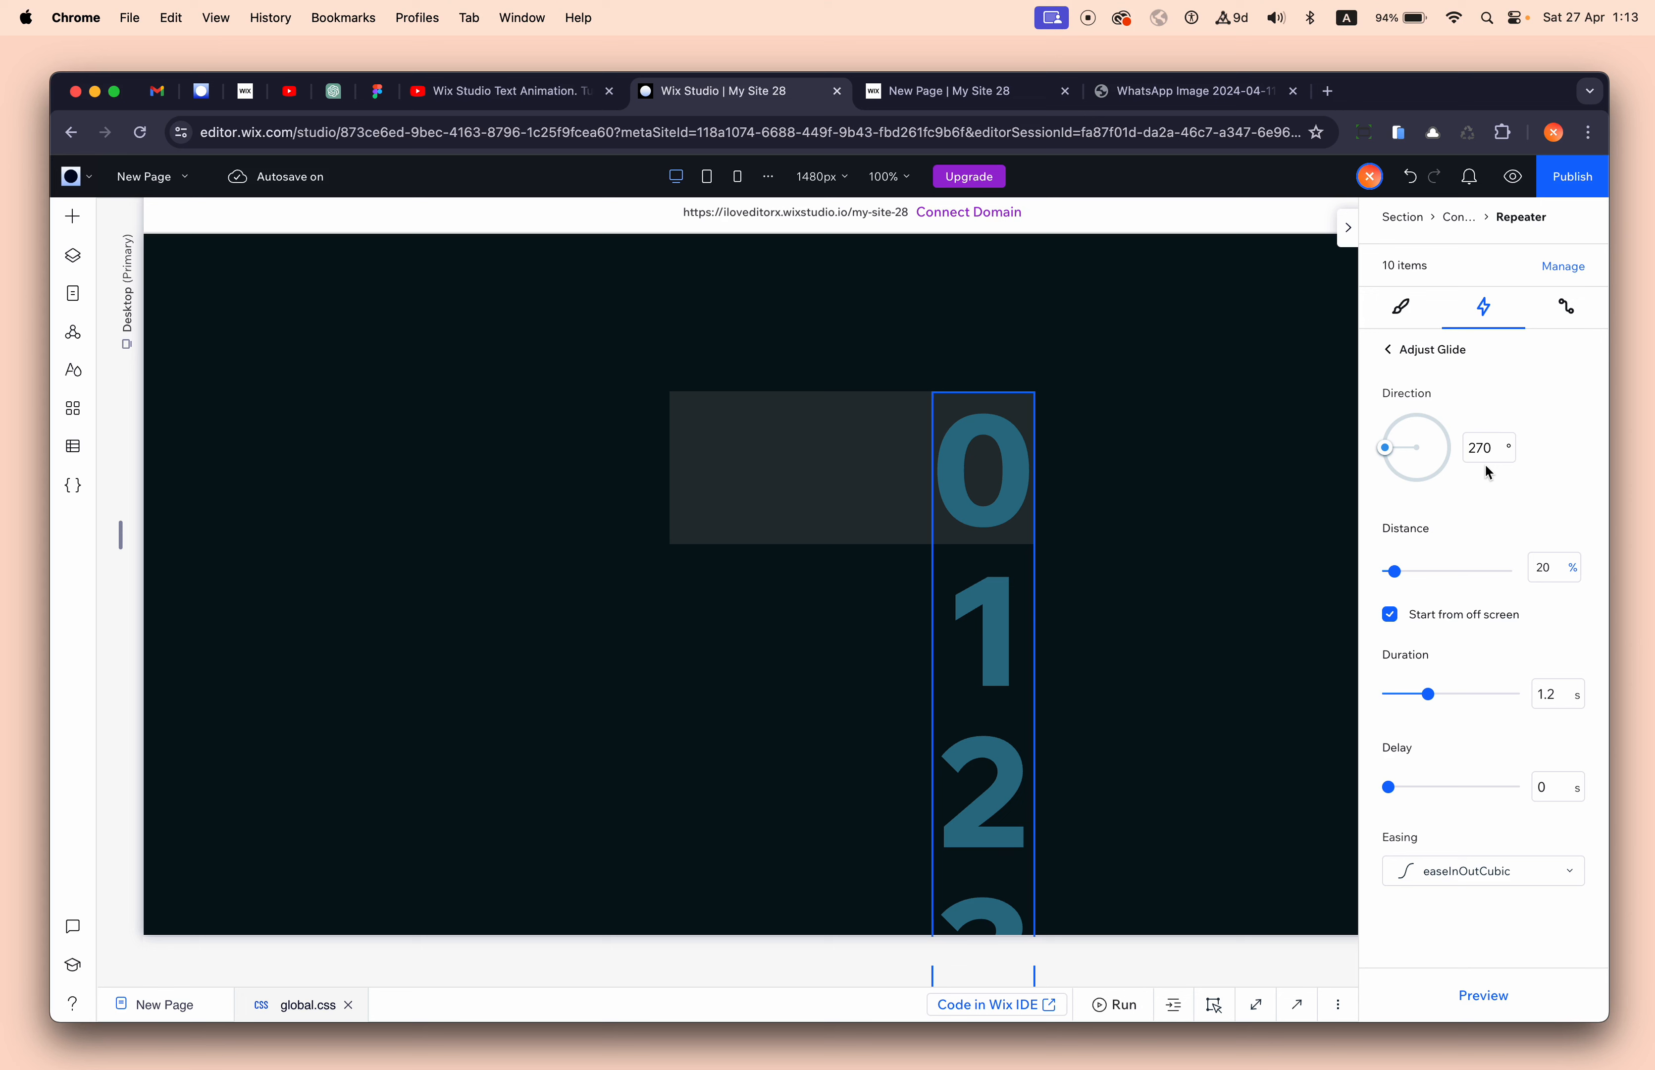
- Set the Glide to 0° direction, 100% distance and 4 s duration, then preview it
left_click(1495, 451)
type("0")
key("Return")
left_click(1552, 575)
type("100")
key("Return")
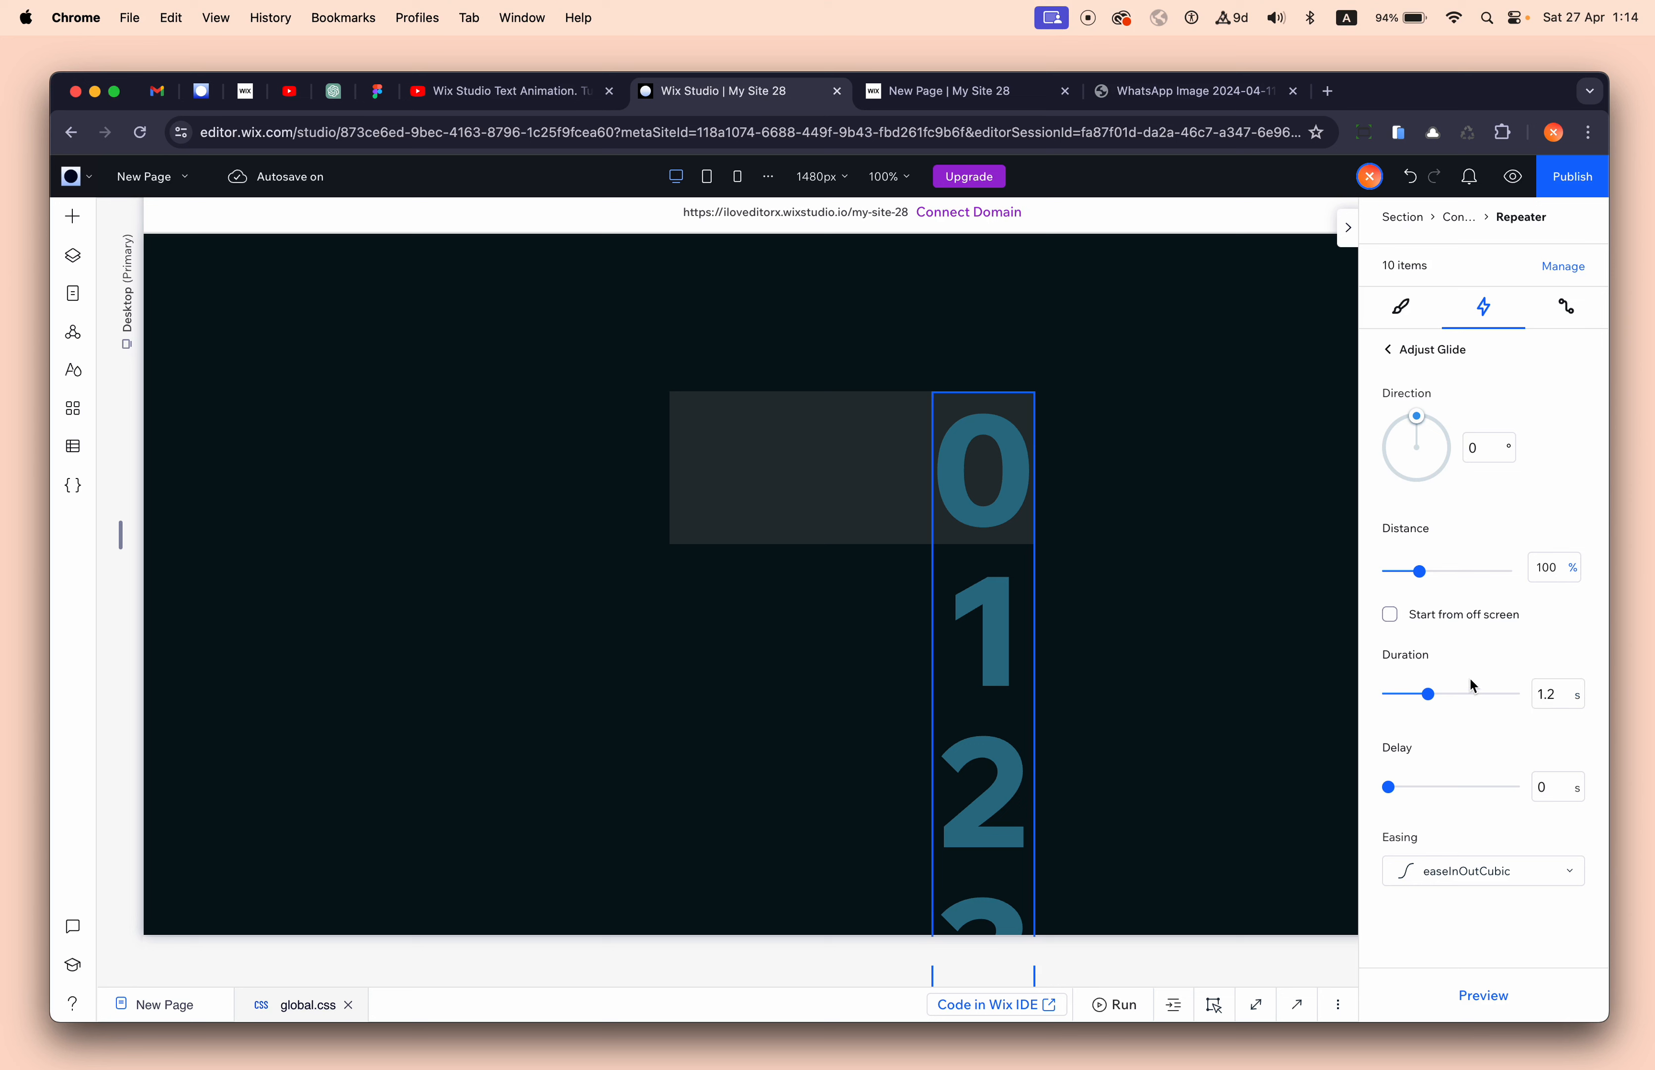
left_click_drag(1428, 695, 1532, 692)
left_click(1490, 994)
left_click(1483, 994)
- Set the digit container's overflow content to Hide so only the 0 shows
left_click(802, 462)
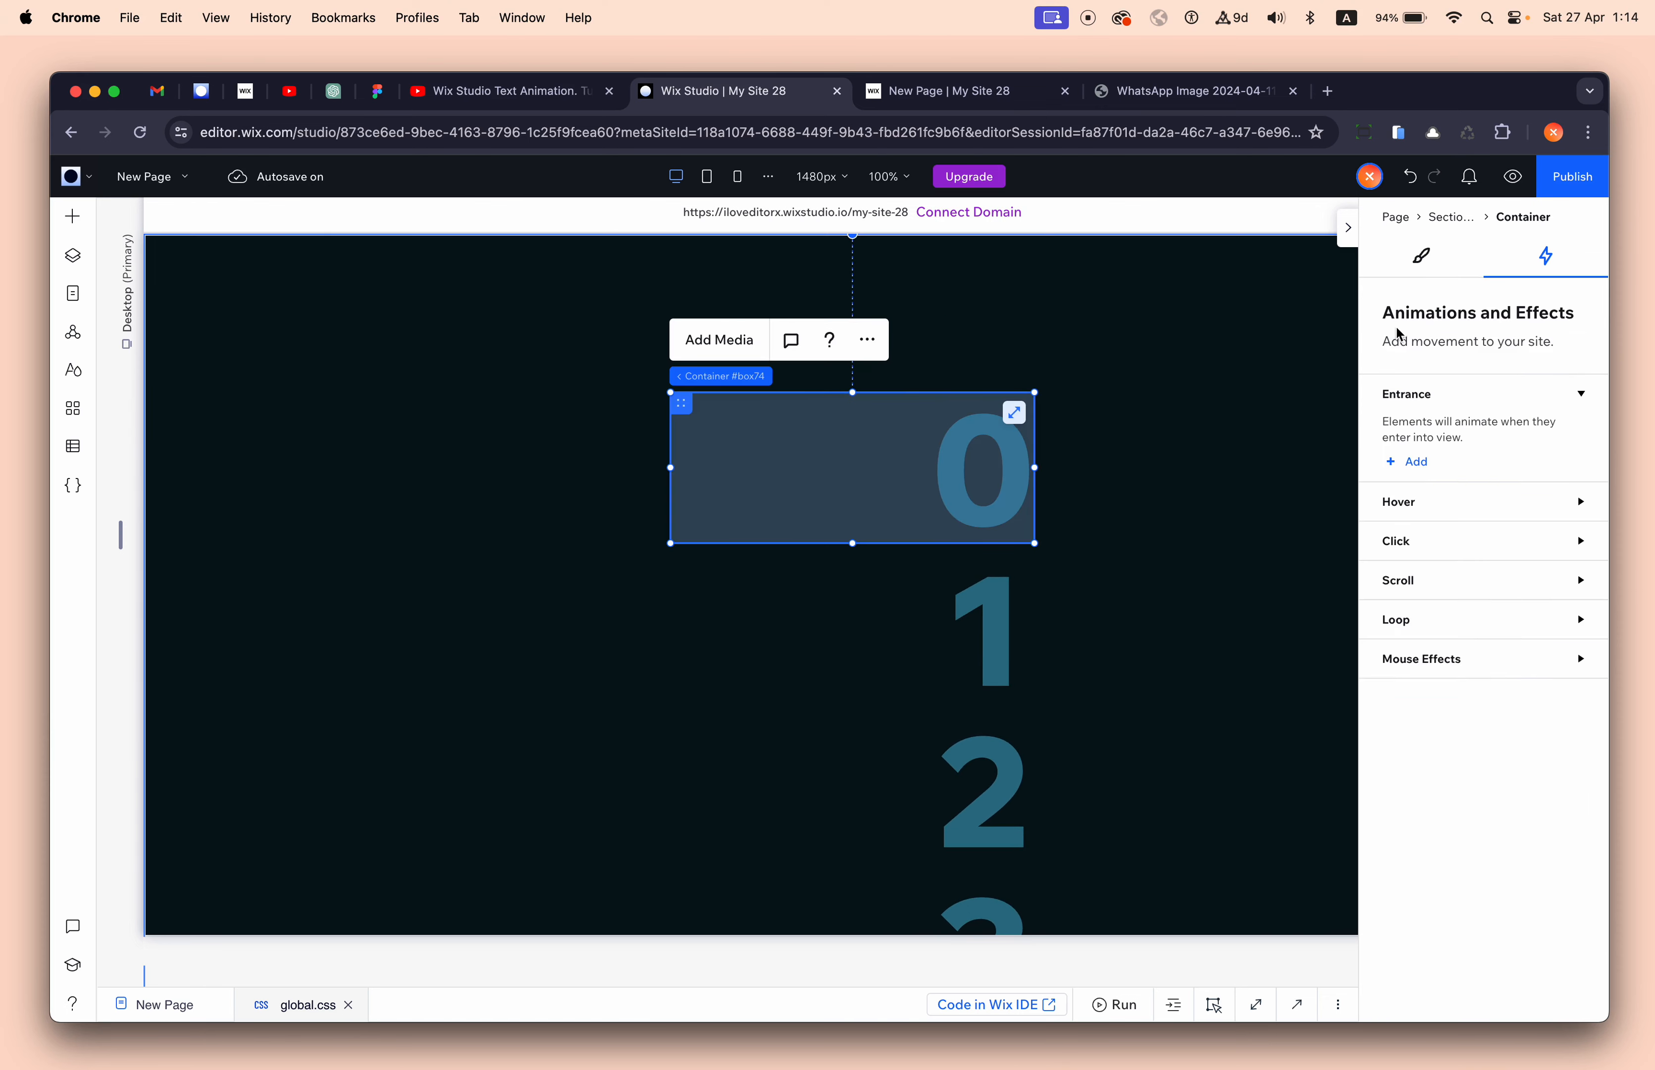
left_click(1423, 261)
scroll(1480, 678, "down", 8)
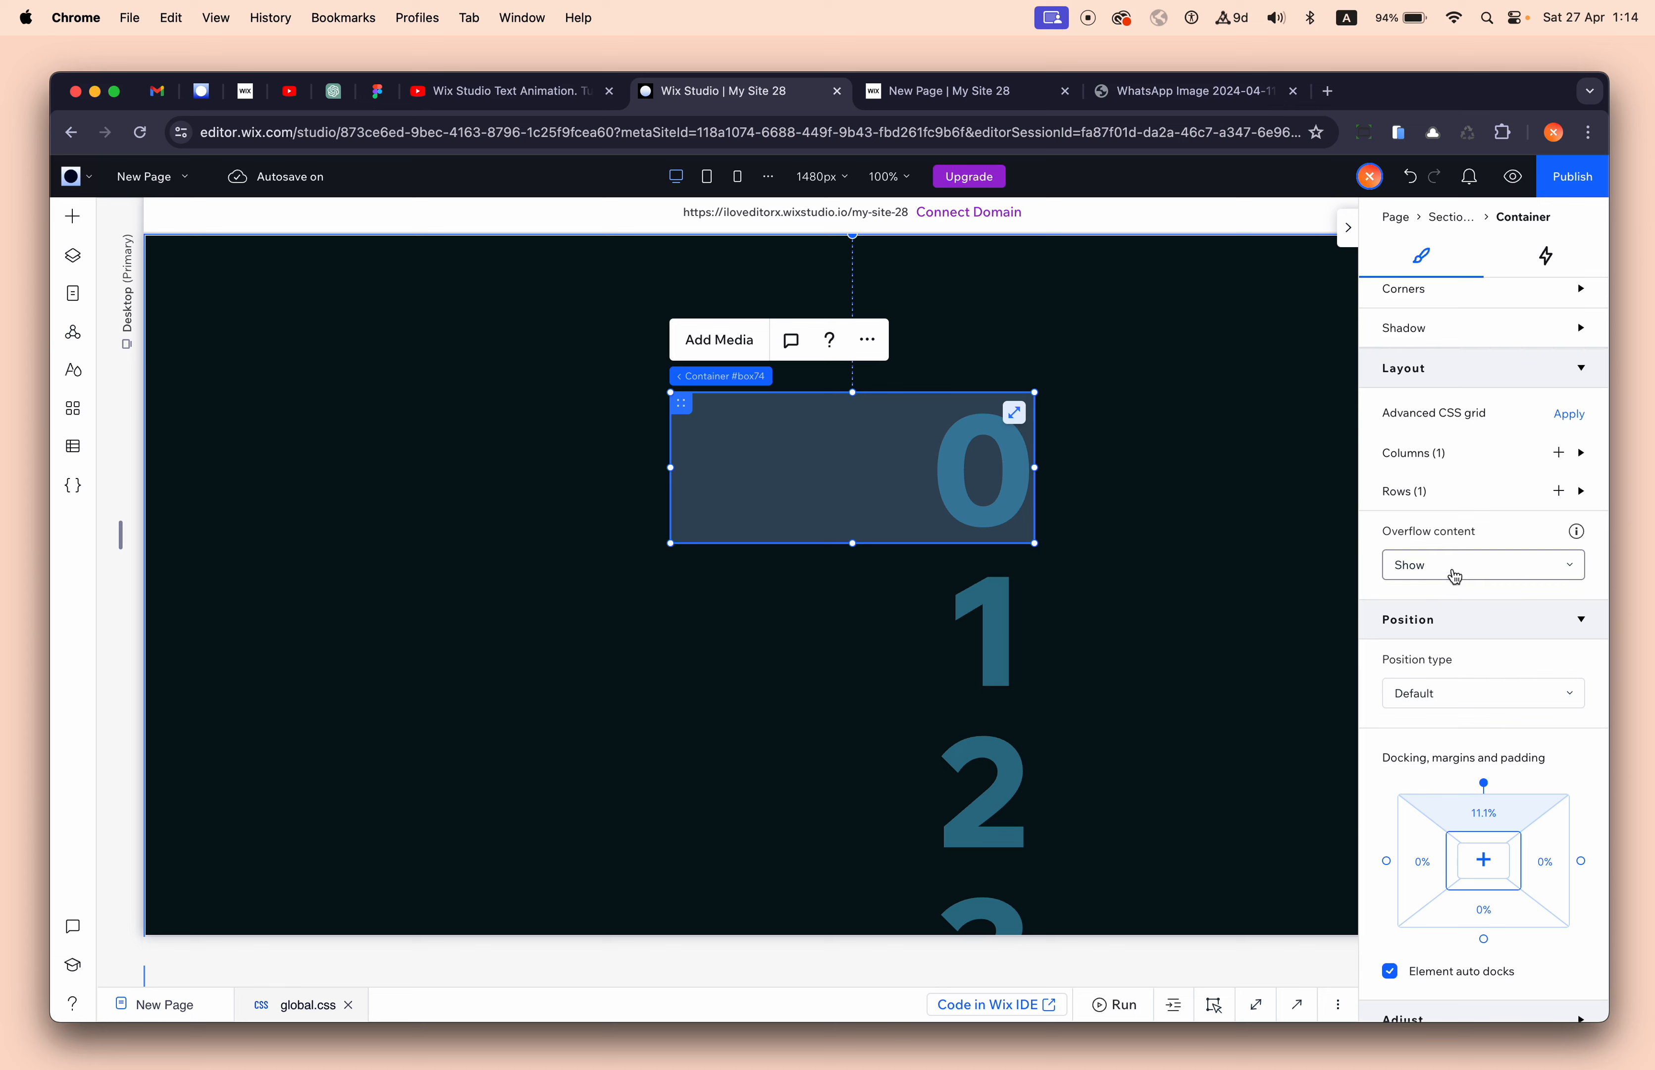
left_click(1454, 564)
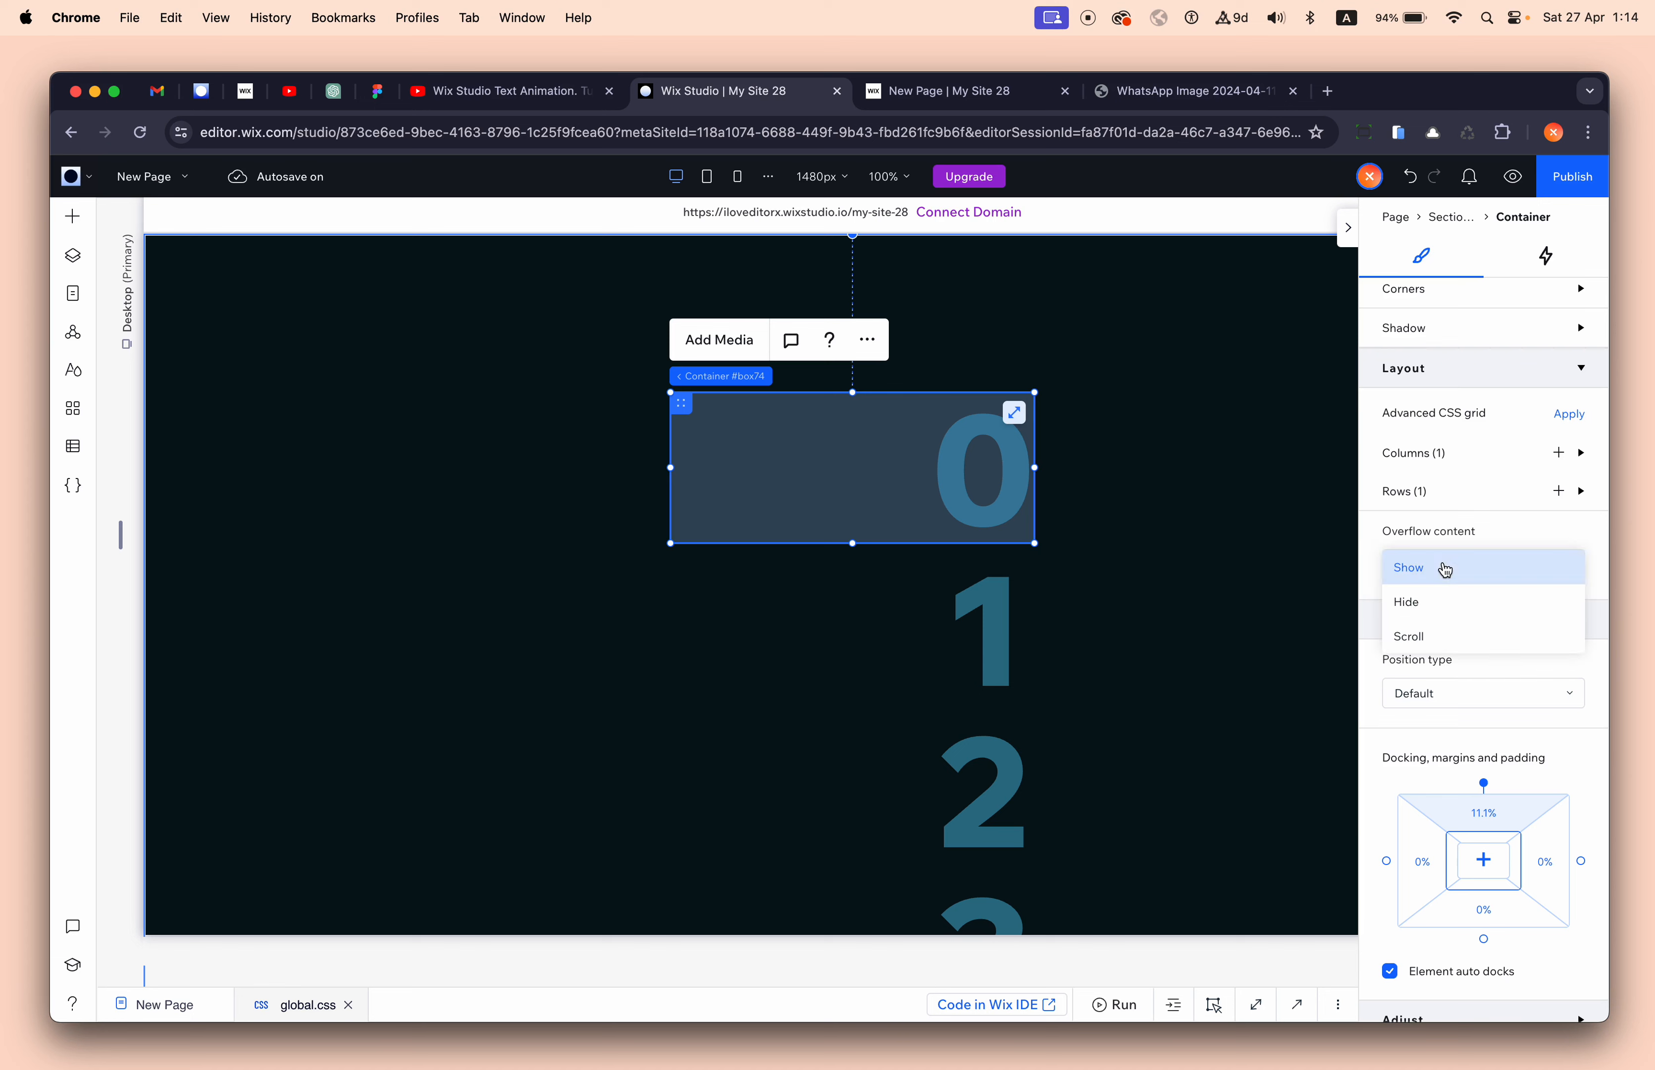
left_click(1448, 609)
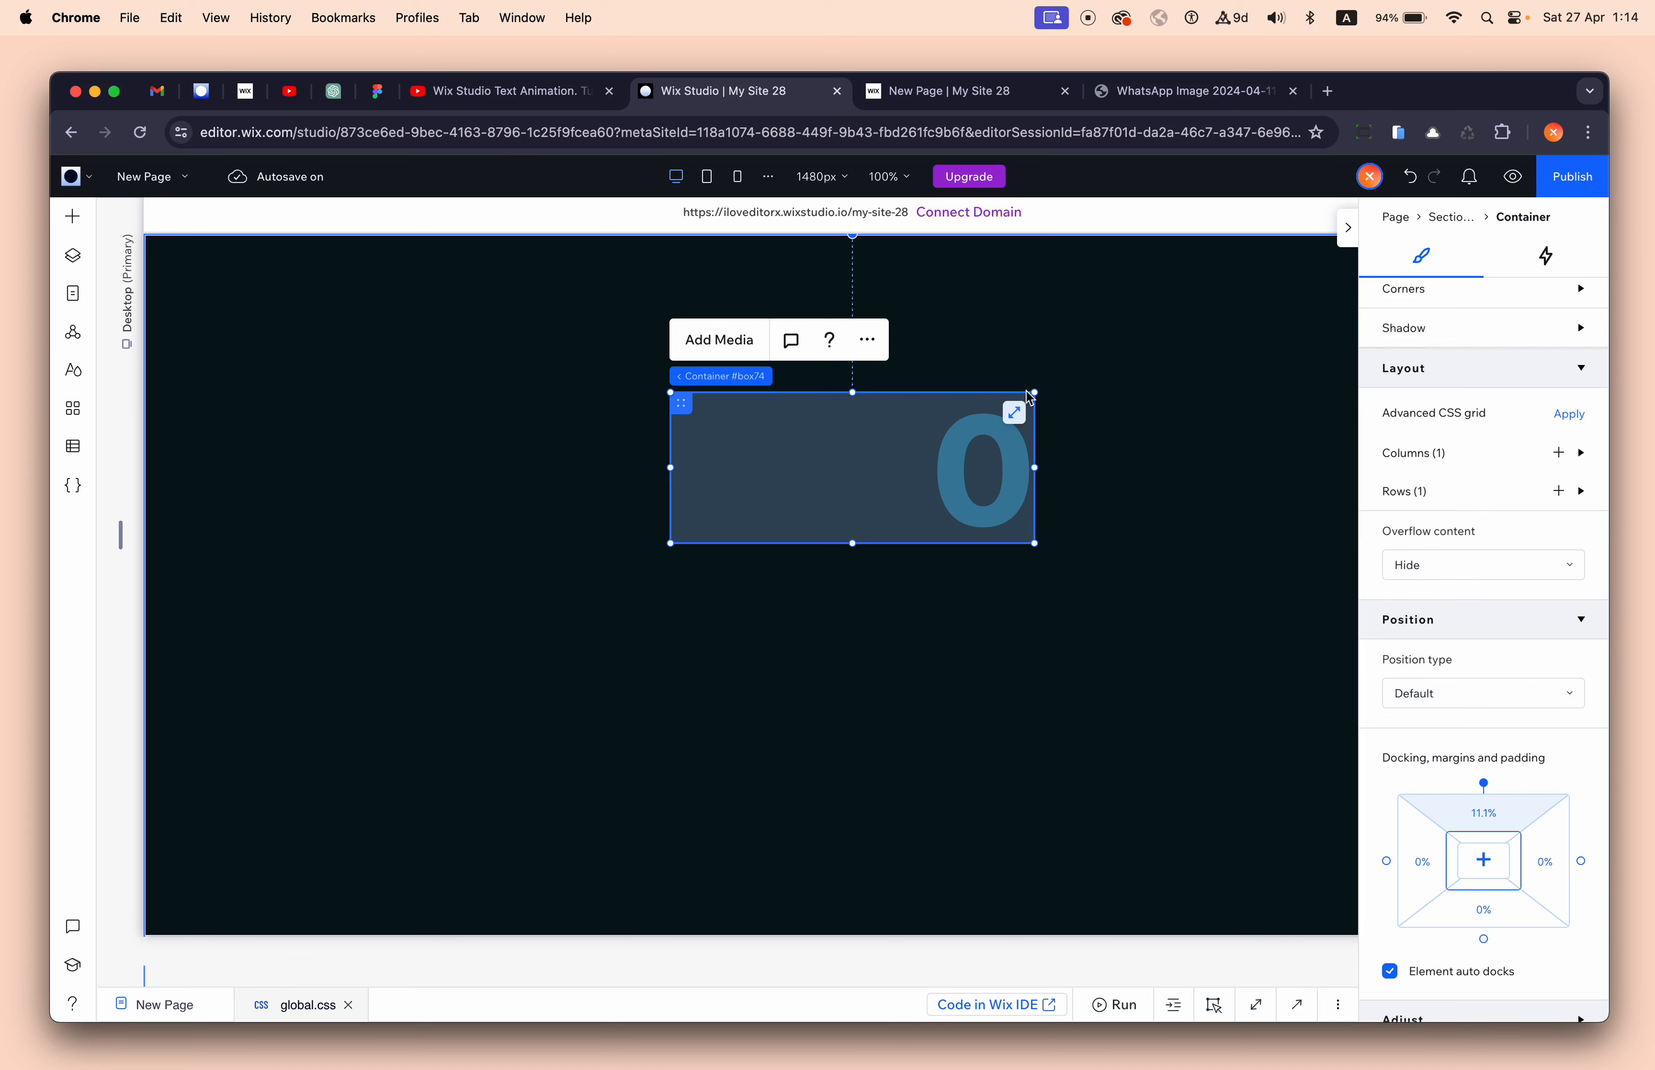
left_click(967, 450)
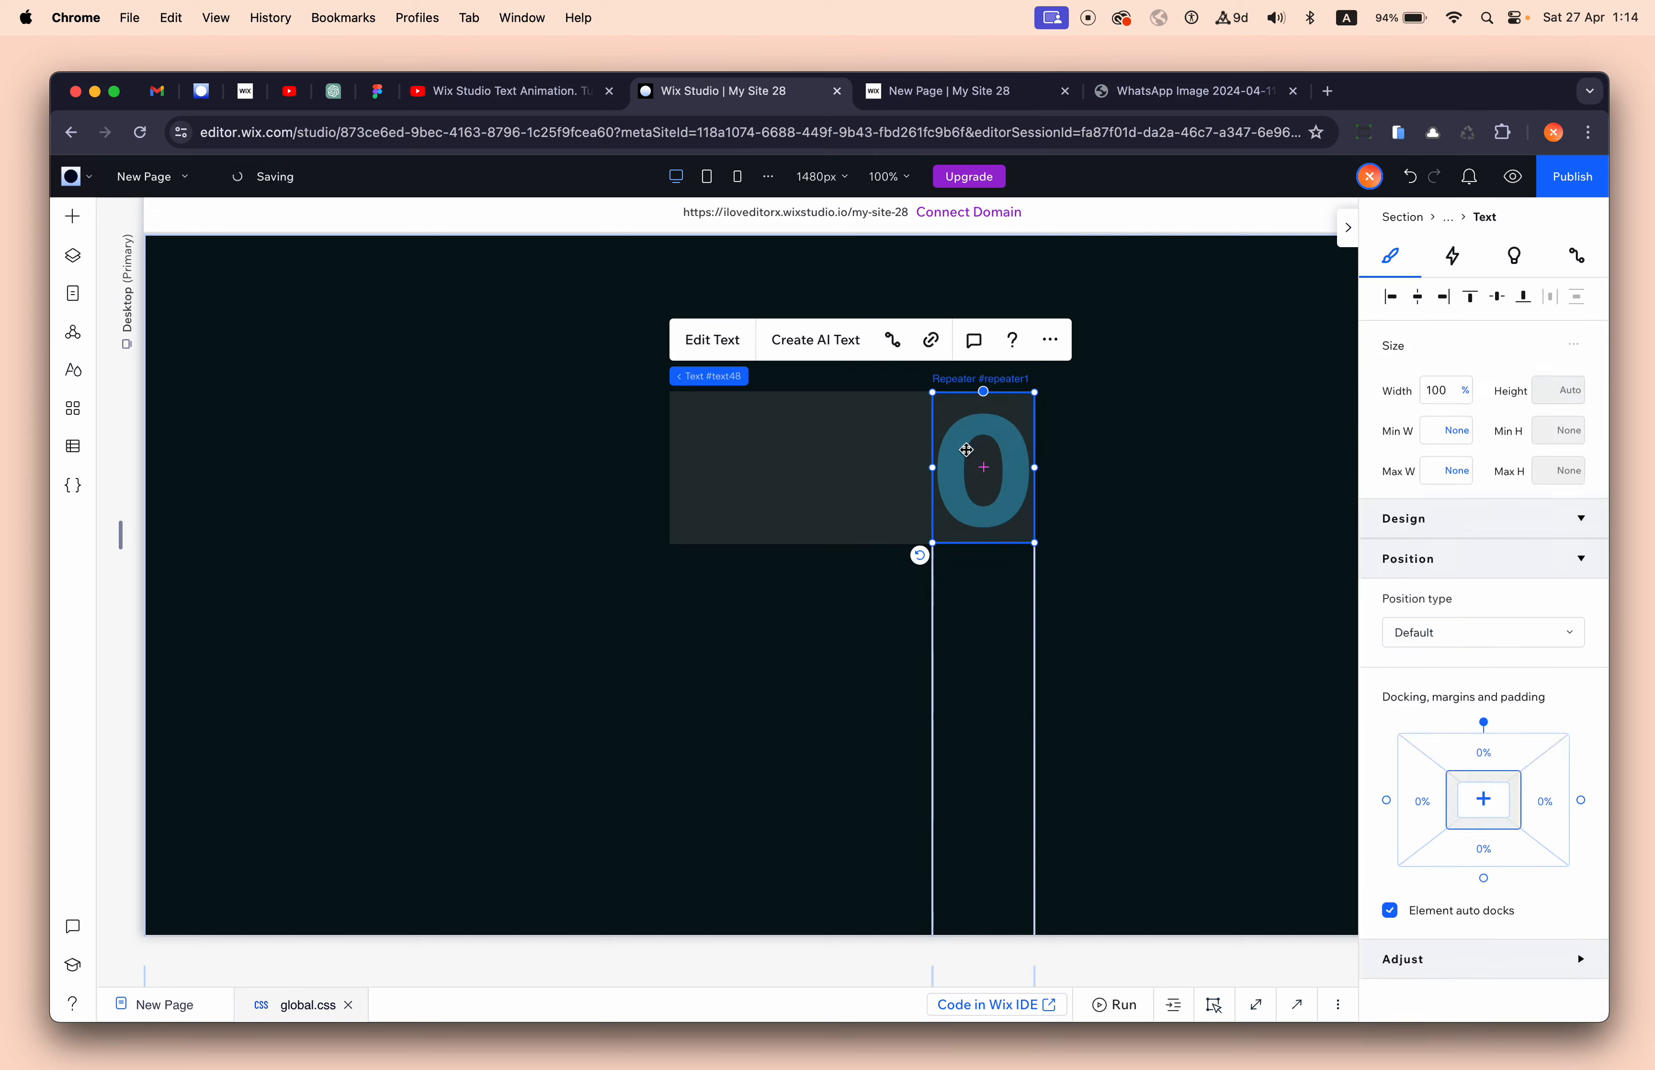
left_click(1449, 218)
- Preview the repeater's Glide animation again, then switch to the published page's tab
left_click(1455, 222)
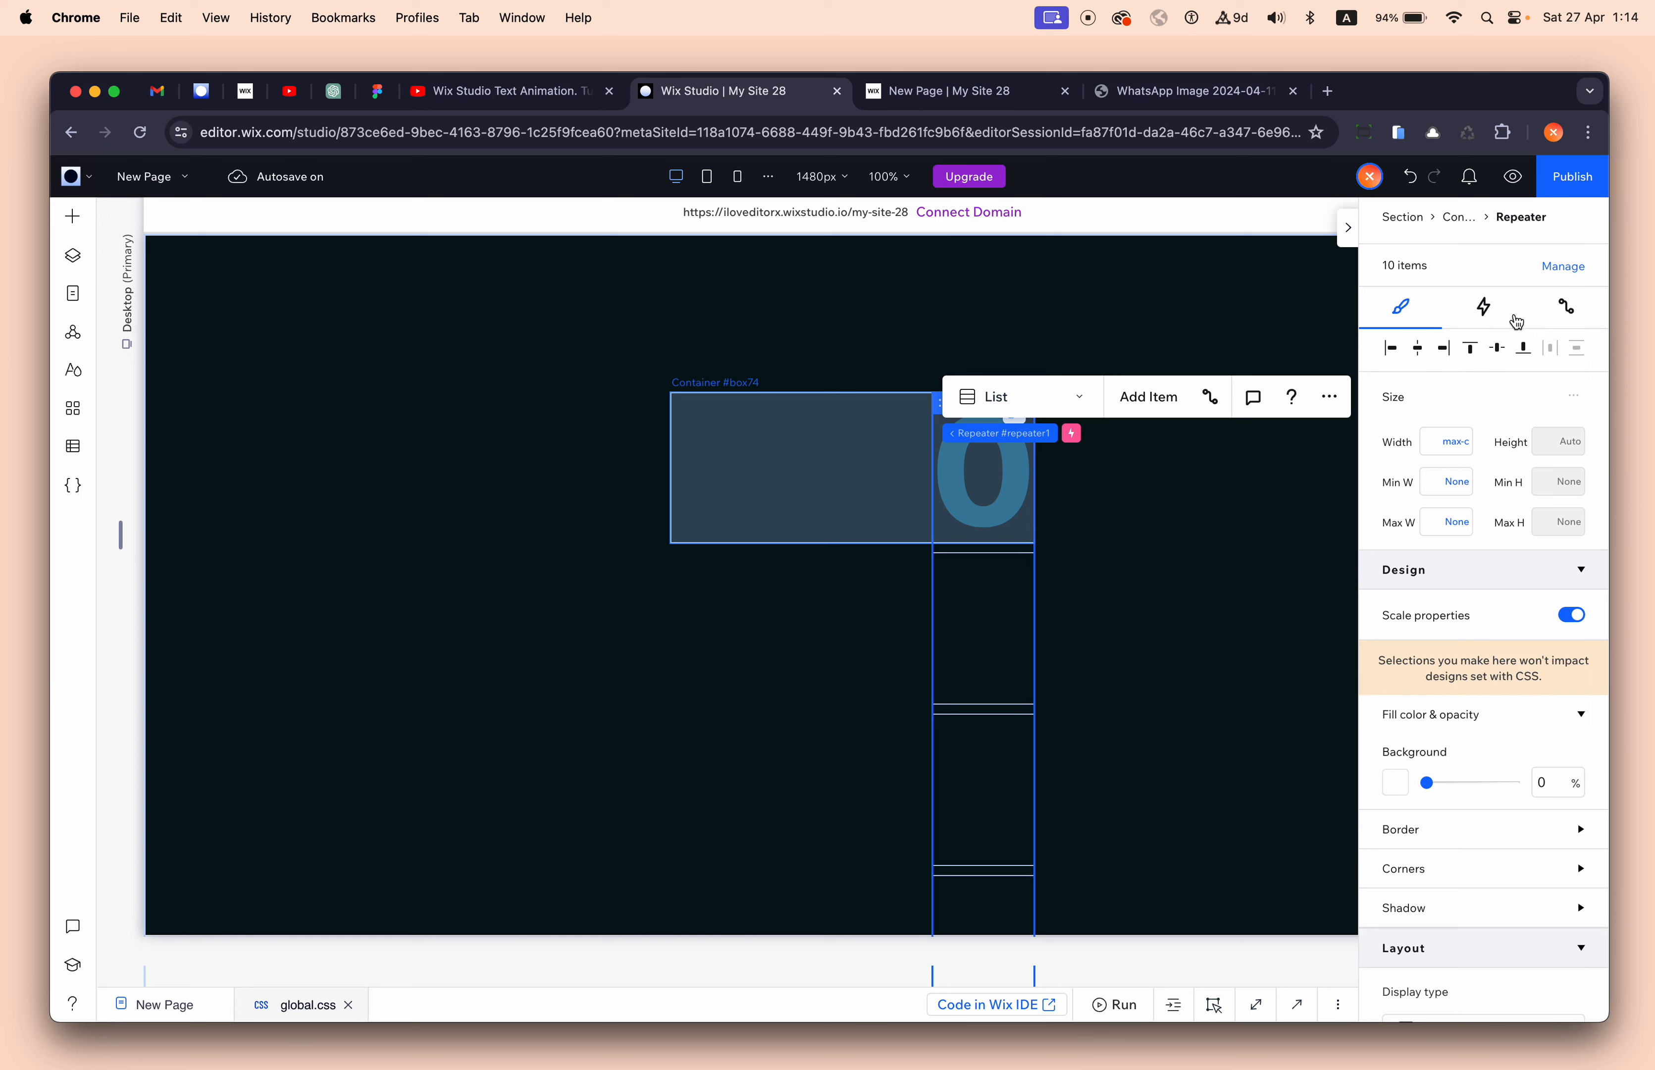
left_click(1485, 309)
left_click(1404, 479)
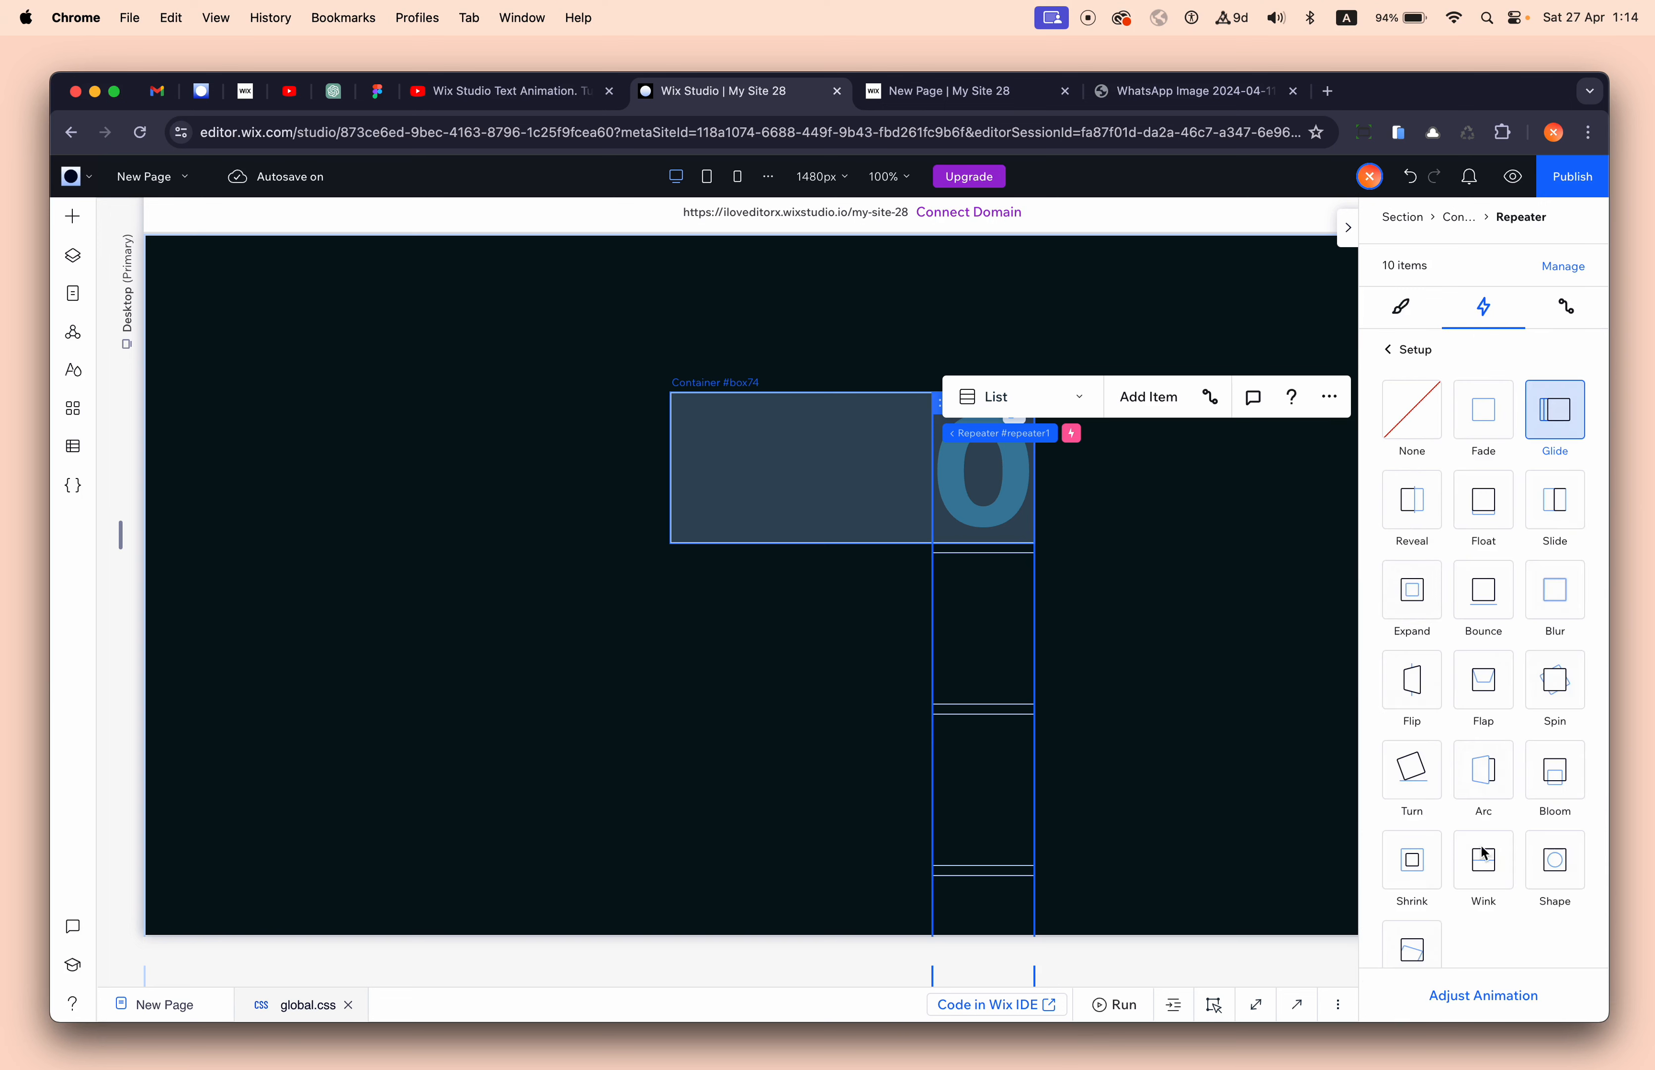
left_click(1495, 1001)
left_click(1496, 1010)
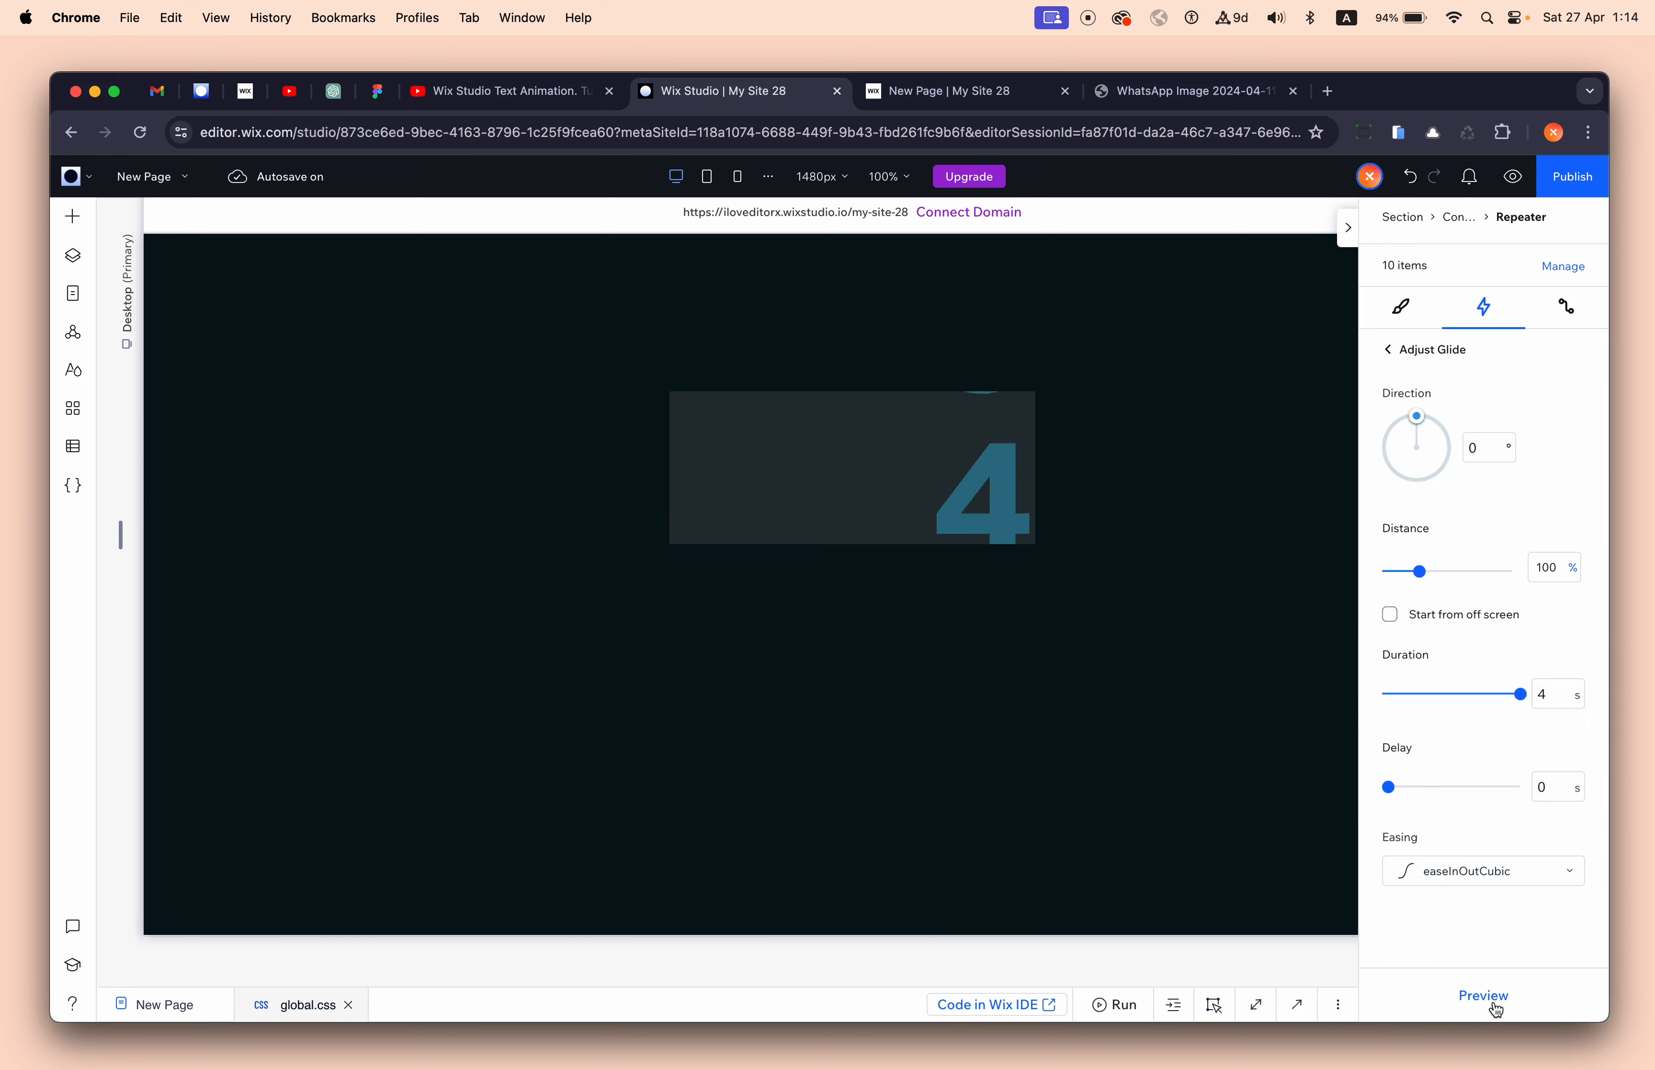
mouse_move(932, 176)
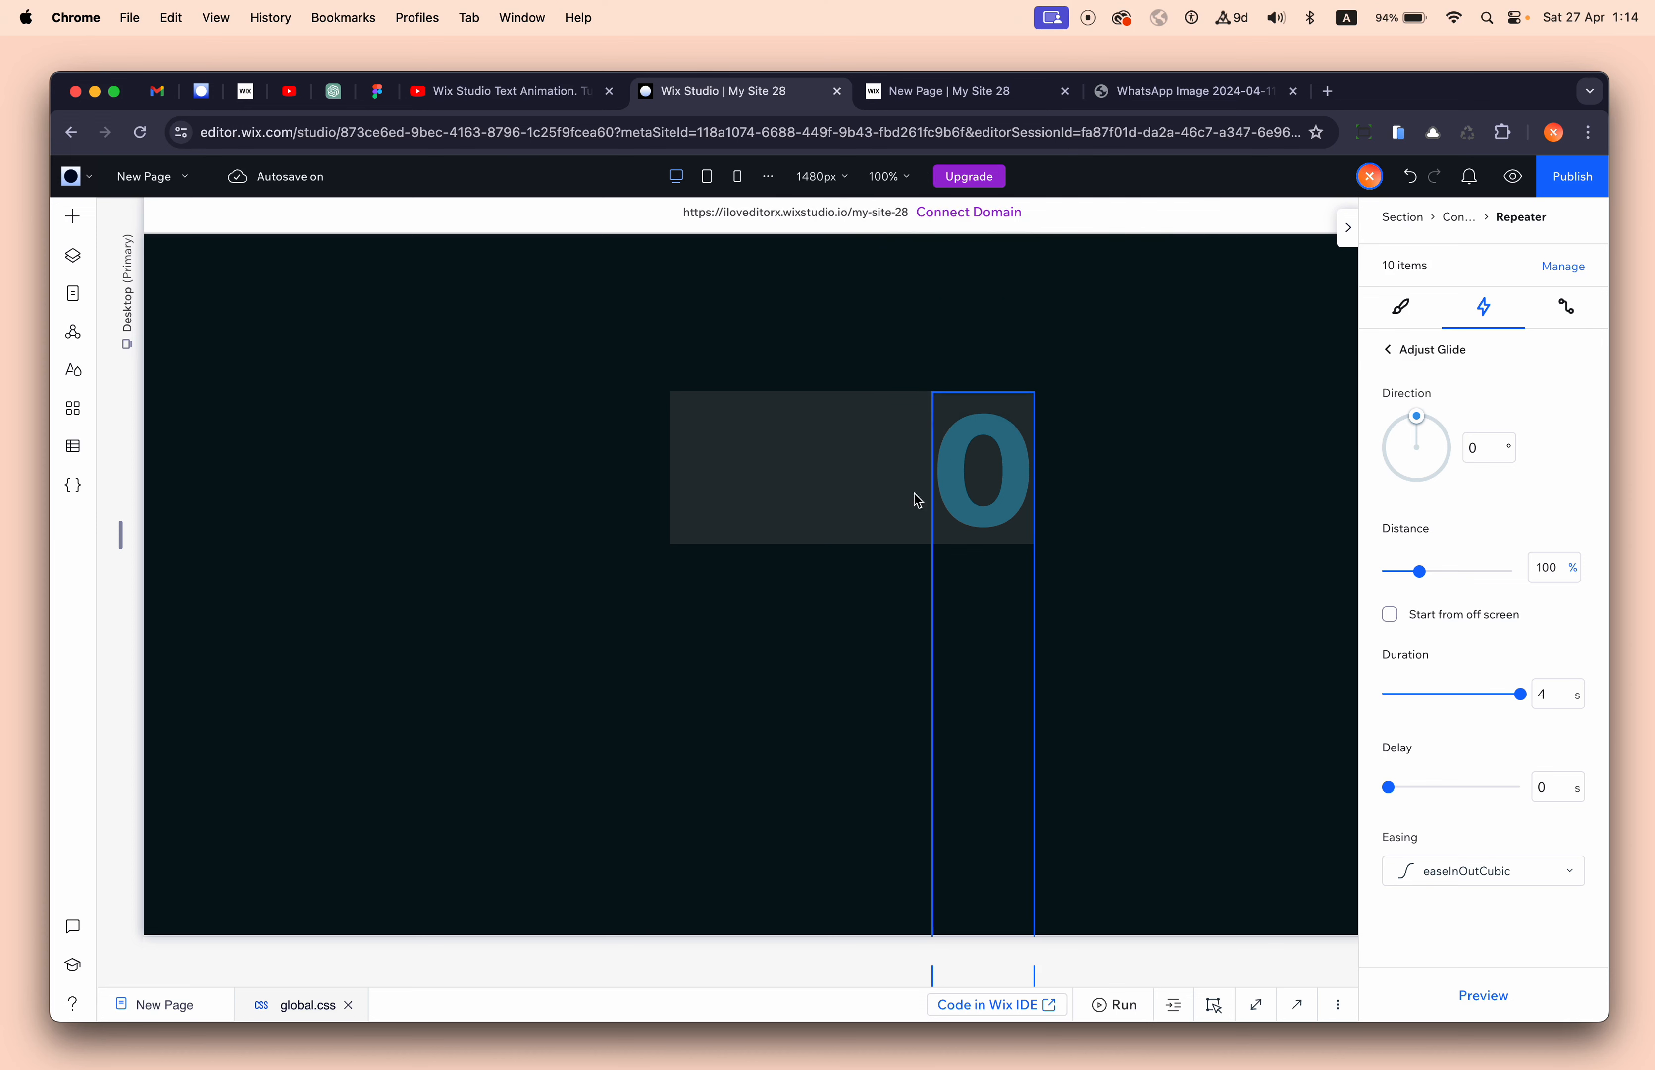
left_click(916, 96)
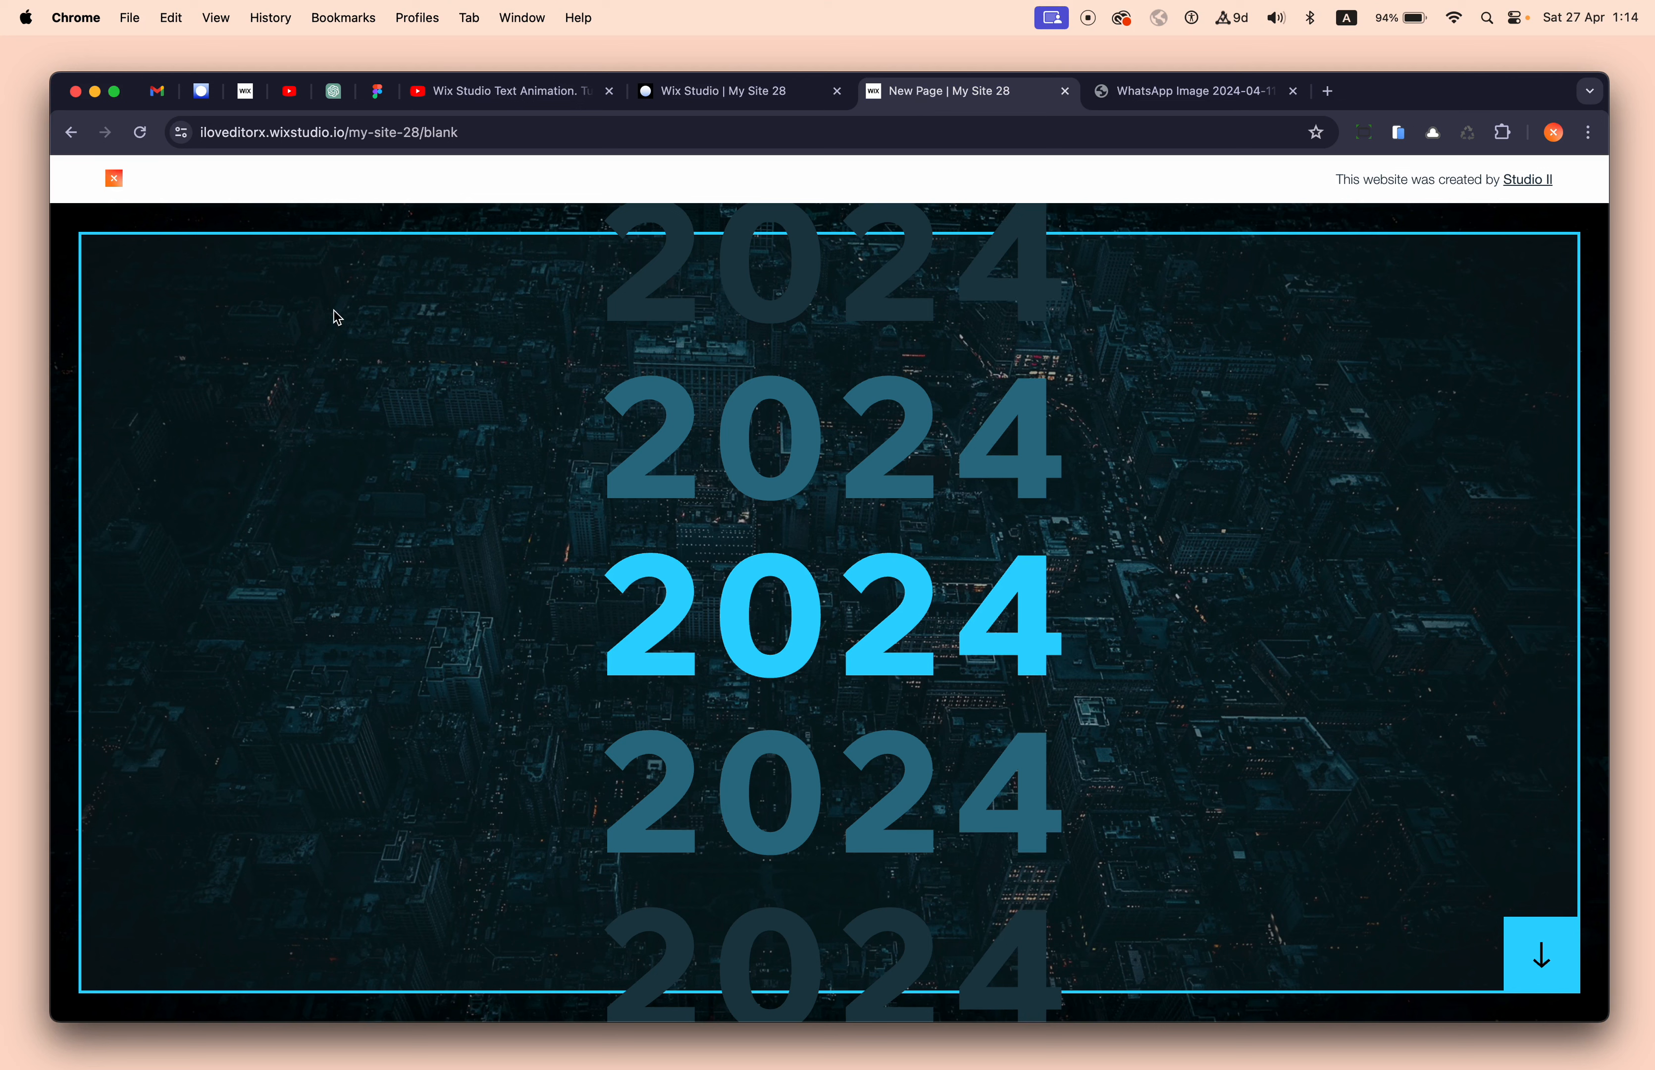
- Reload the published page to replay the rolling 2024 counter, then return to the editor
left_click(142, 140)
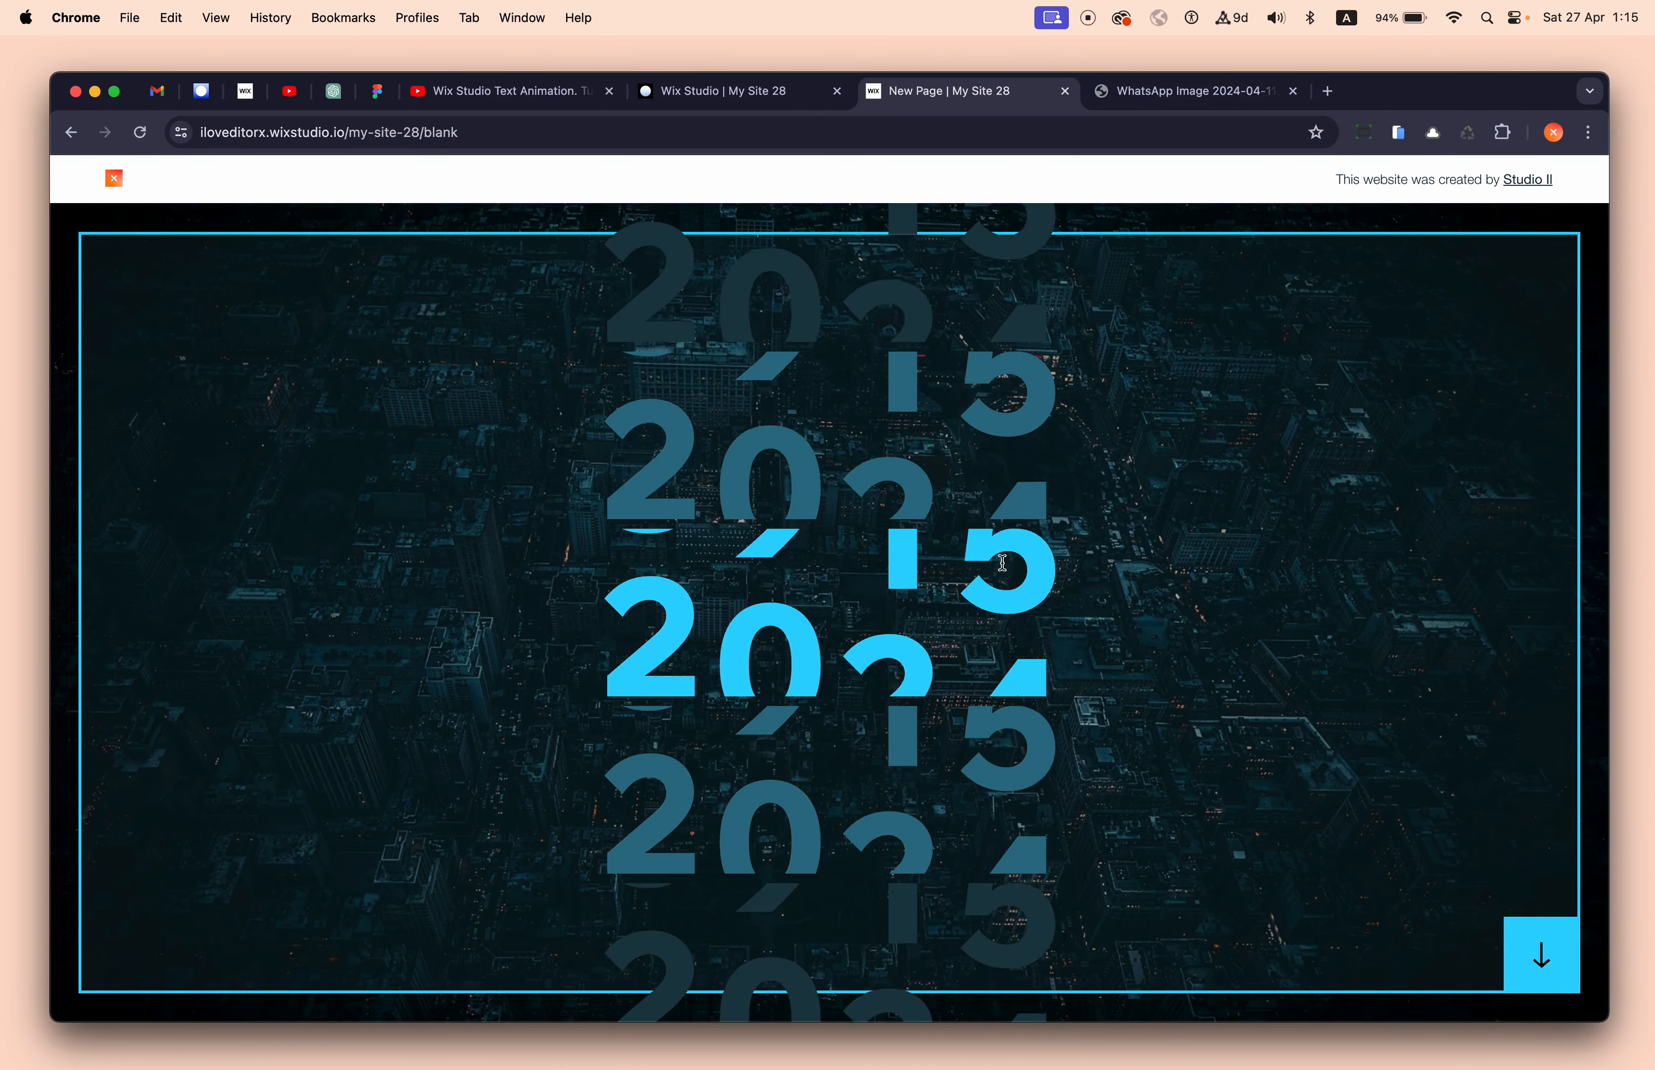
left_click(706, 91)
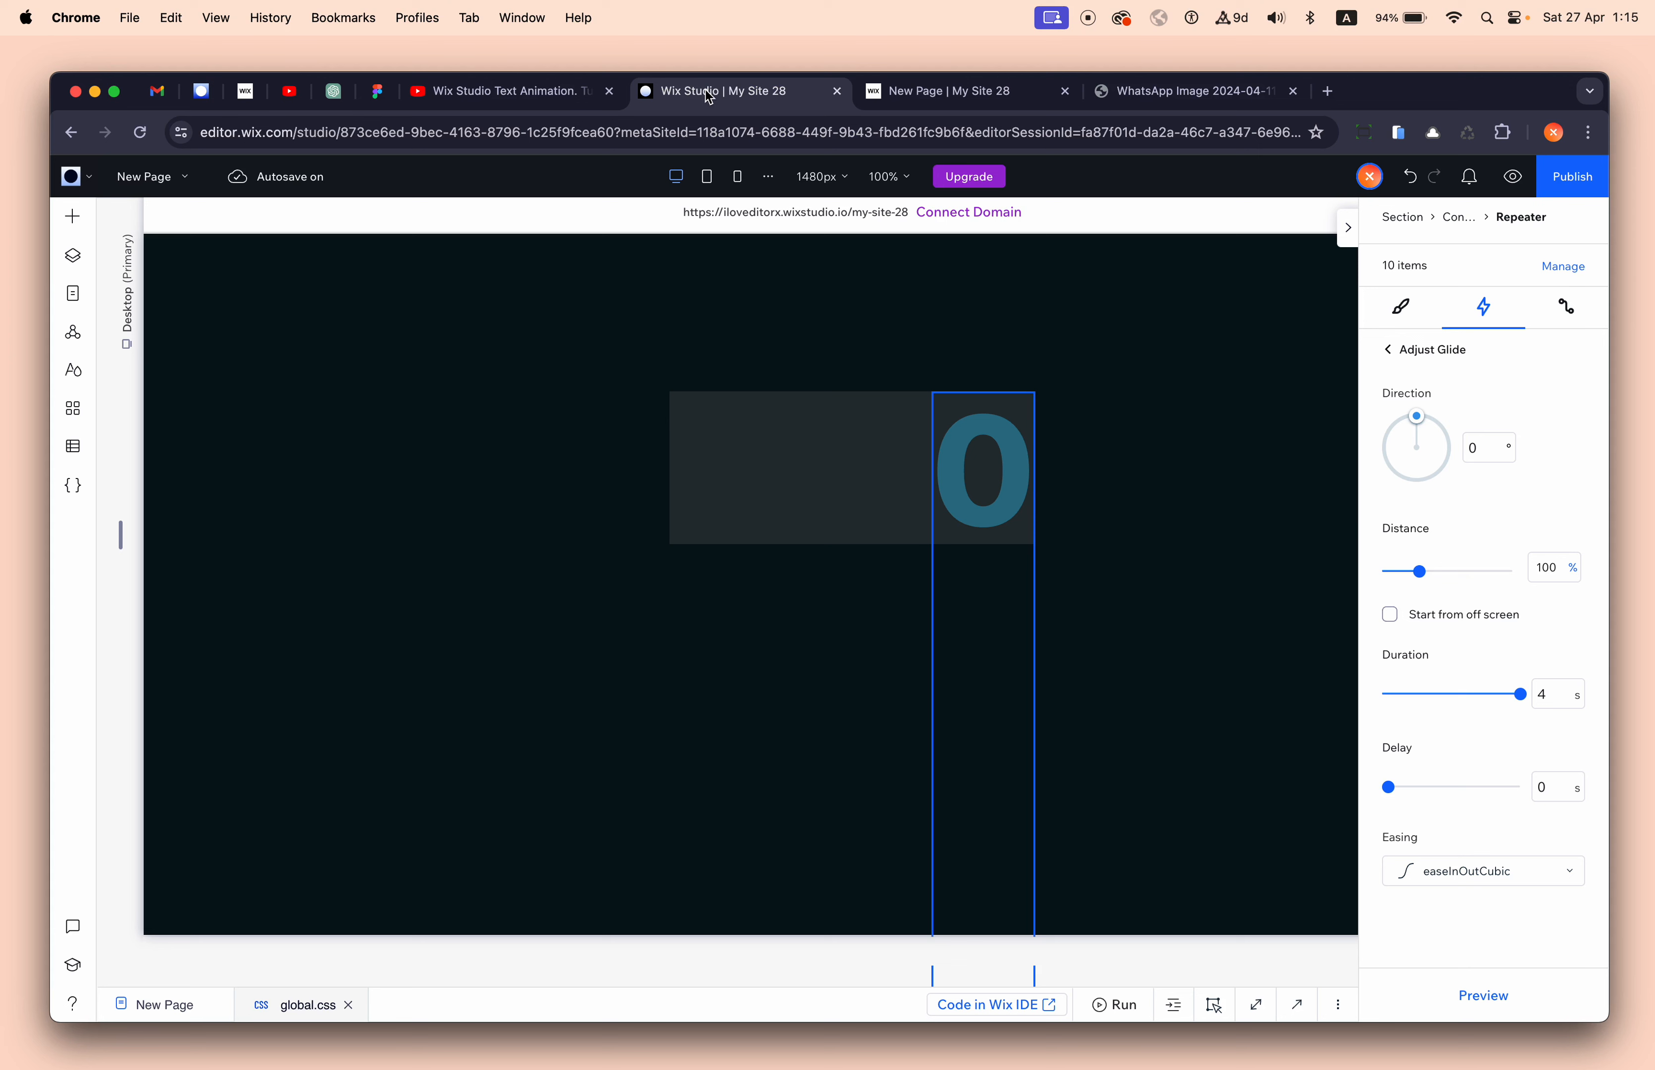
- Switch the digit repeater's Glide easing to easeOutBack and preview the result
left_click(1452, 873)
left_click(1467, 855)
left_click(1483, 996)
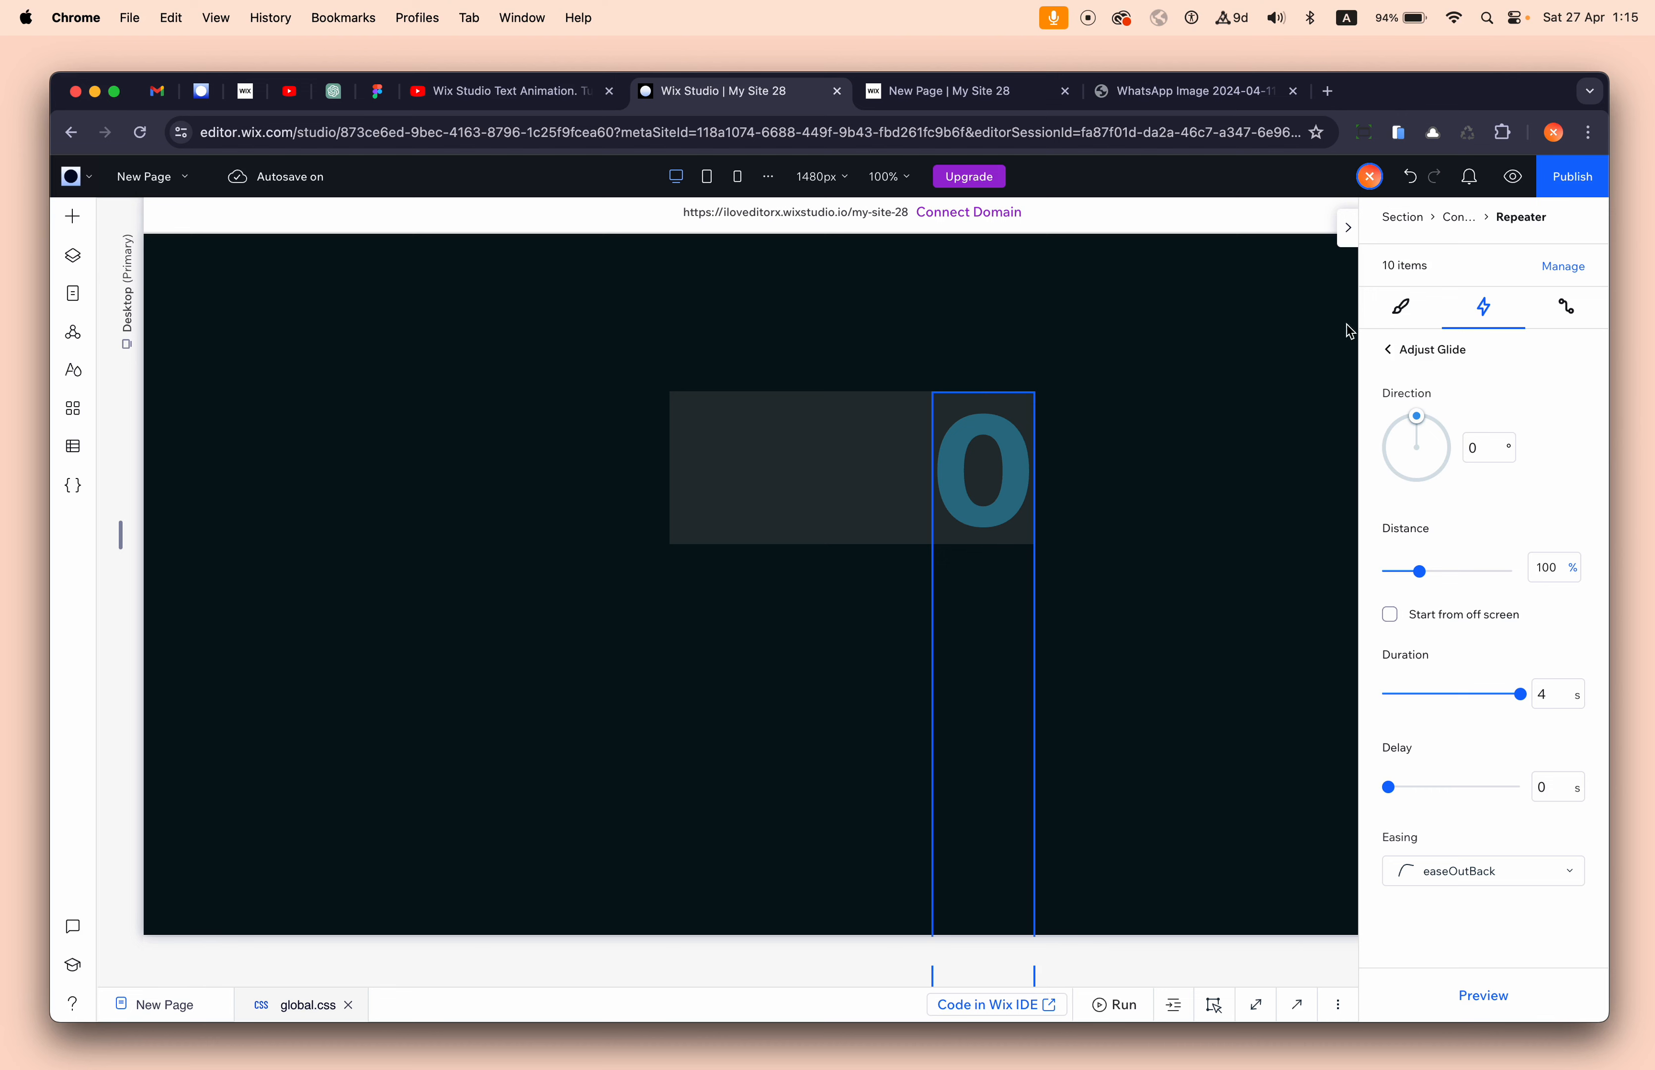
- Check the container's 10.8 vw height and select the whole digit repeater
left_click(886, 439)
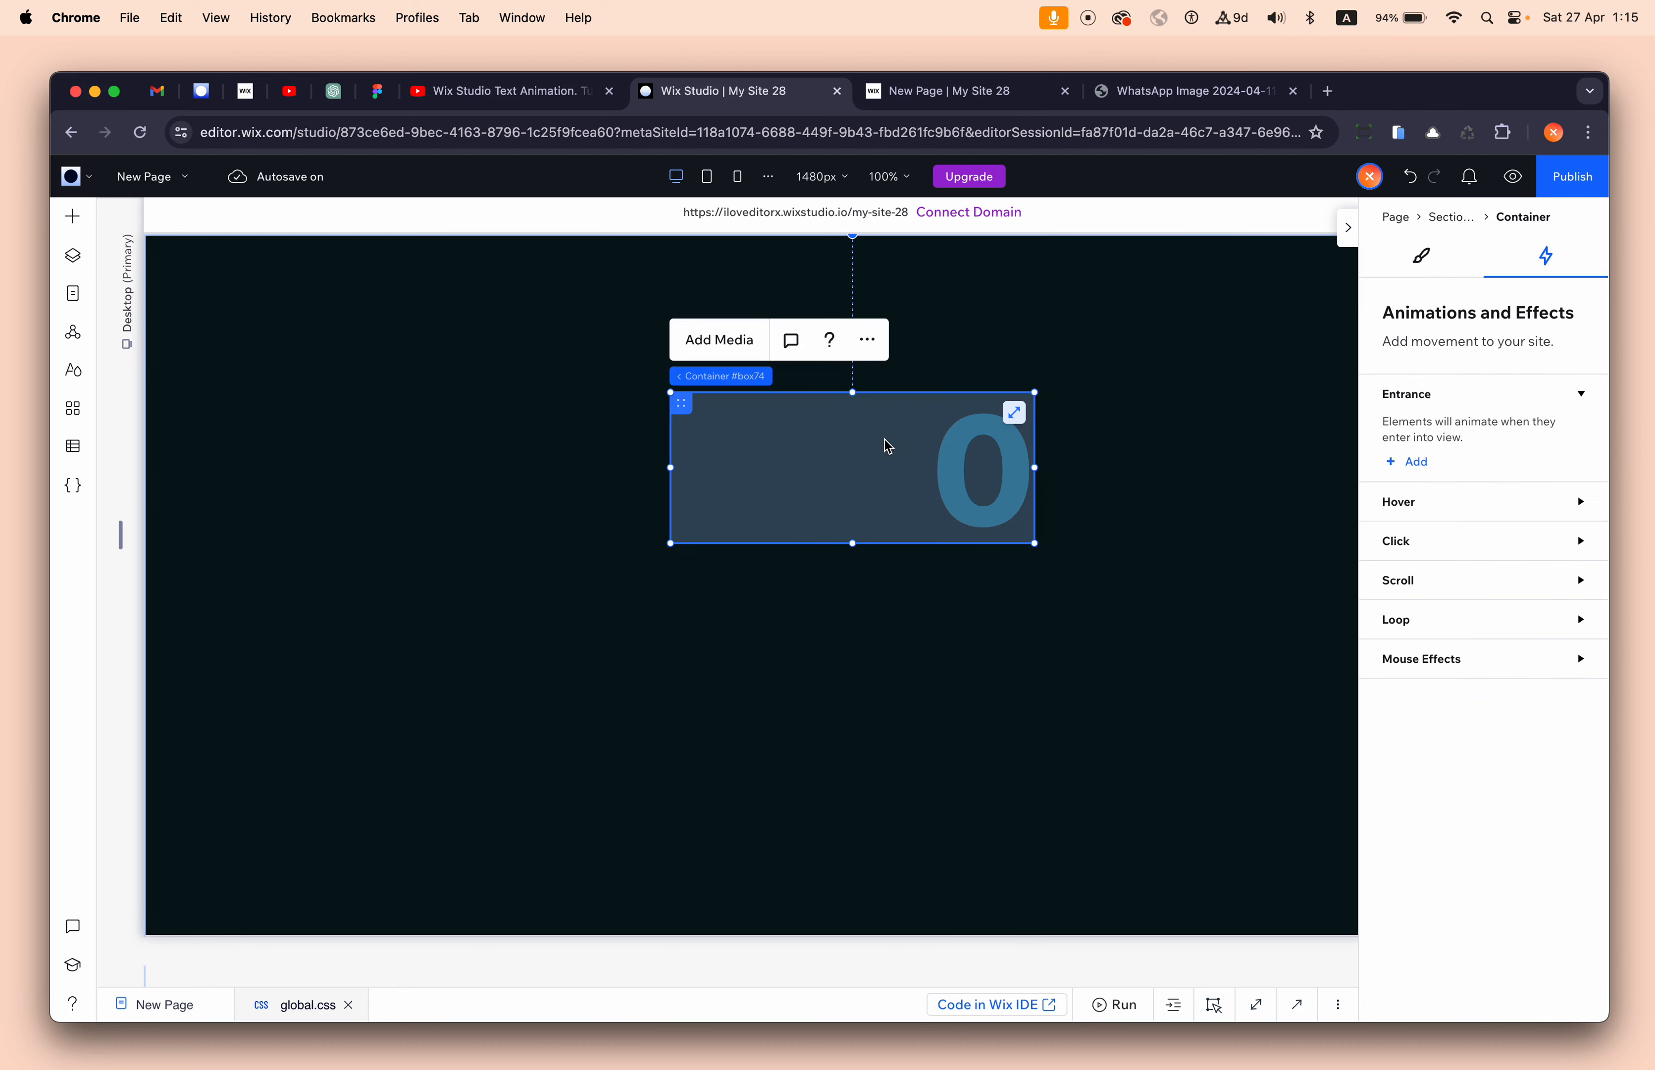
left_click(1422, 259)
left_click(1552, 401)
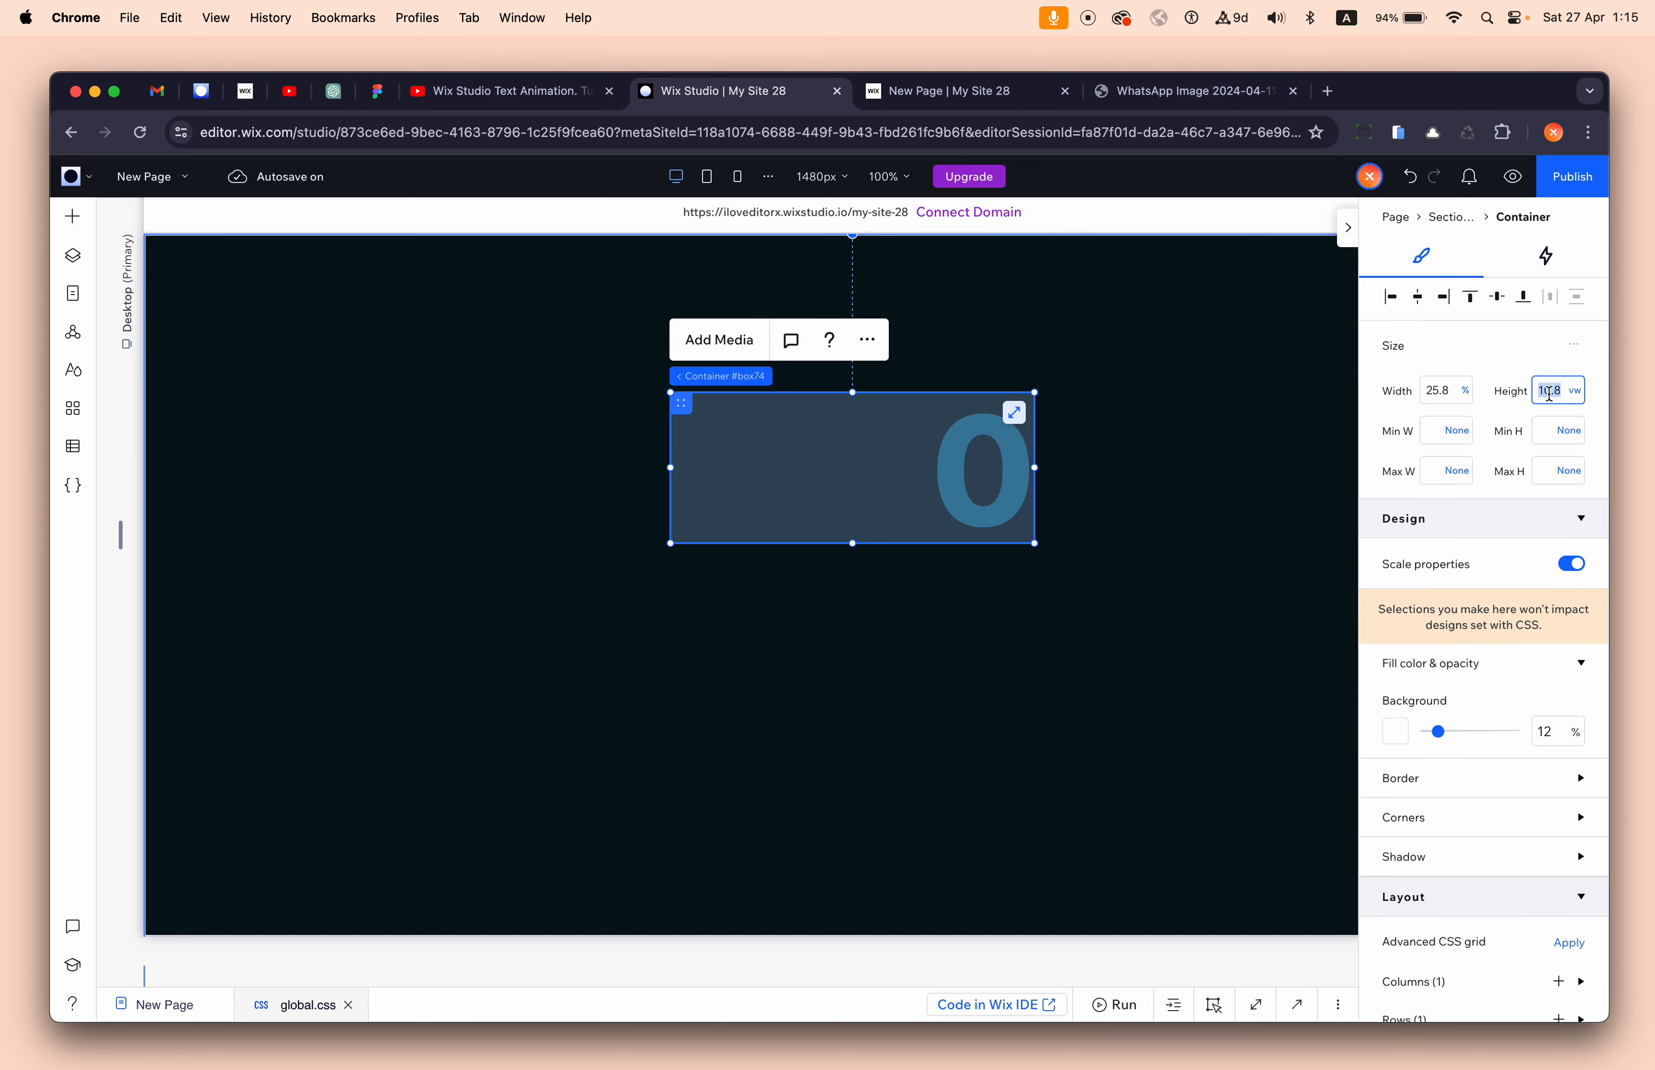
left_click(983, 472)
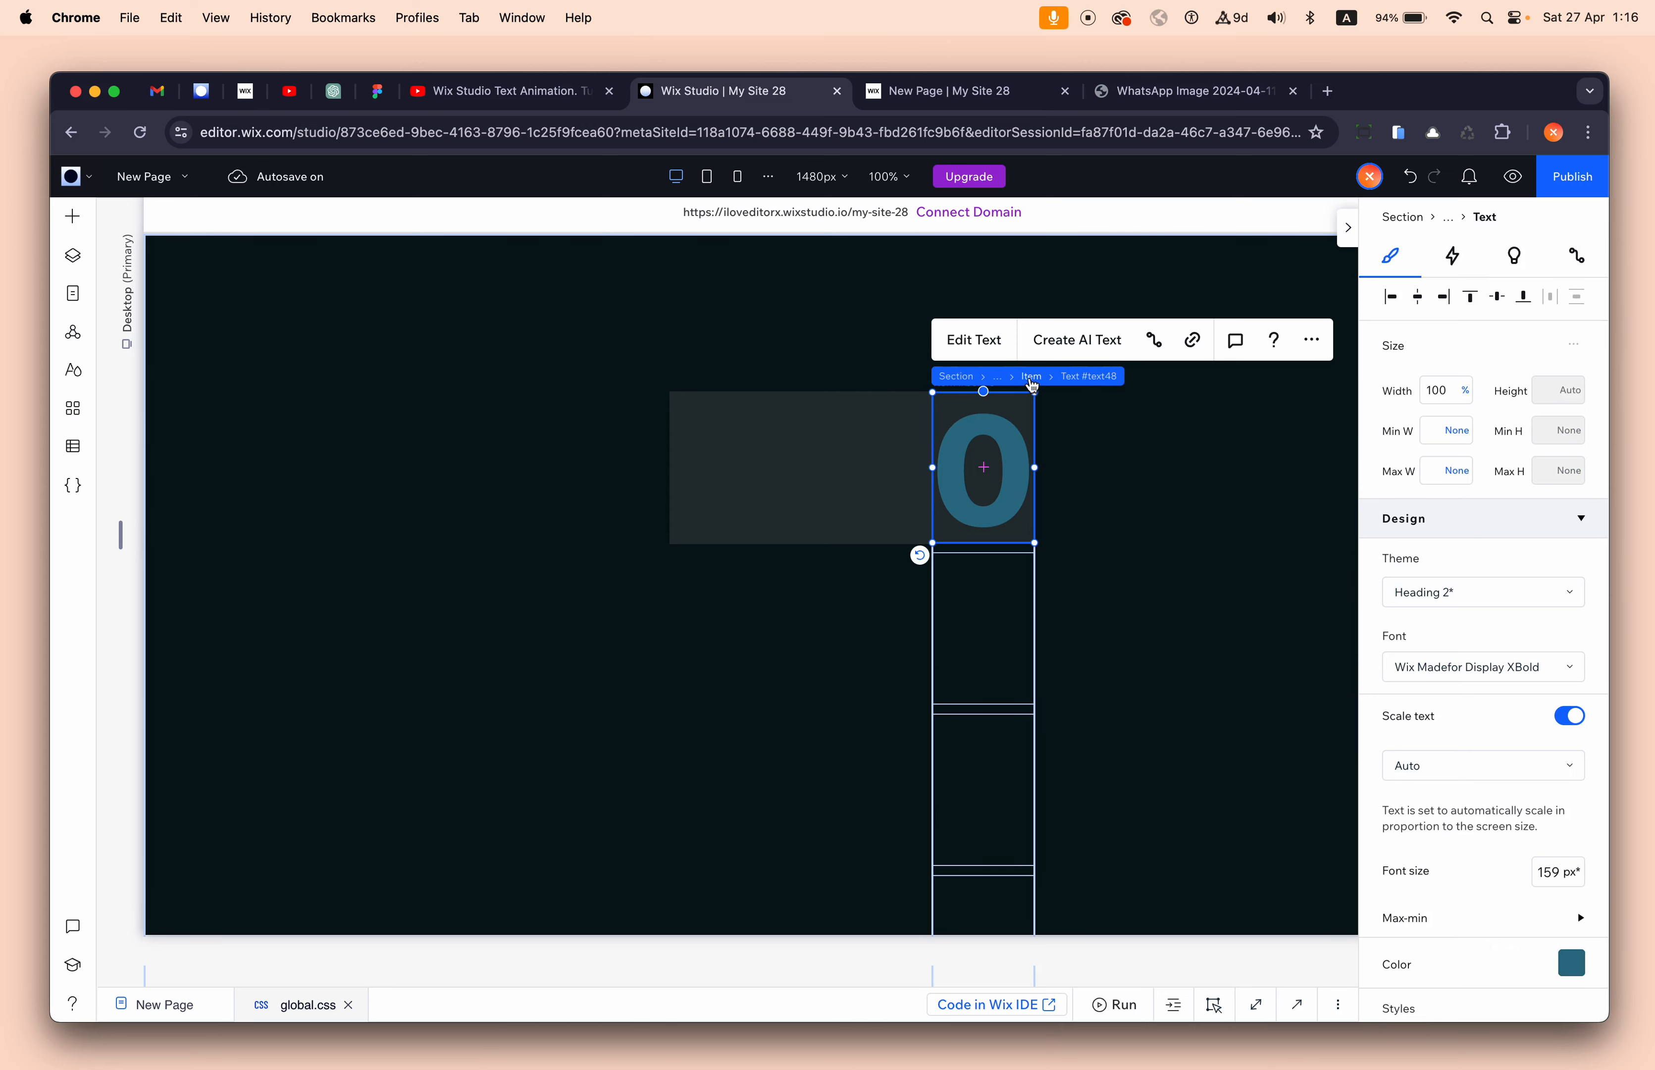
left_click(1032, 379)
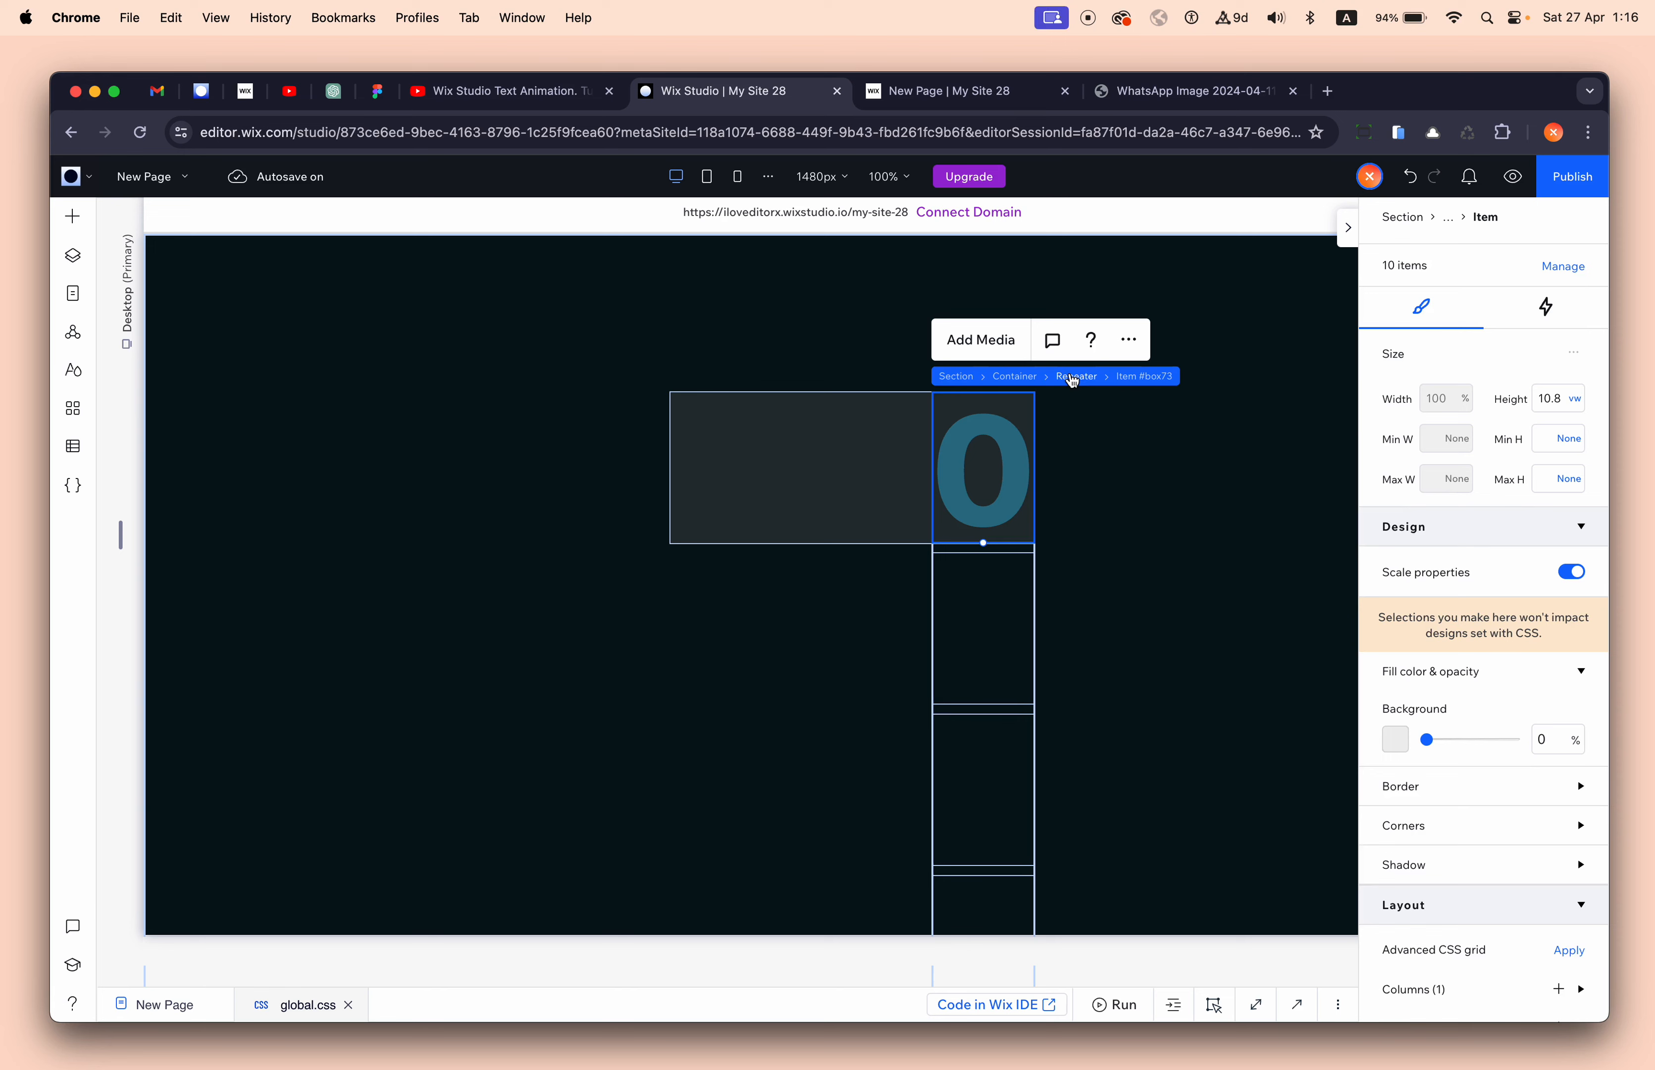
left_click(1075, 376)
- Set the digit repeater's top margin to -10.8 vw
scroll(1478, 733, "down", 10)
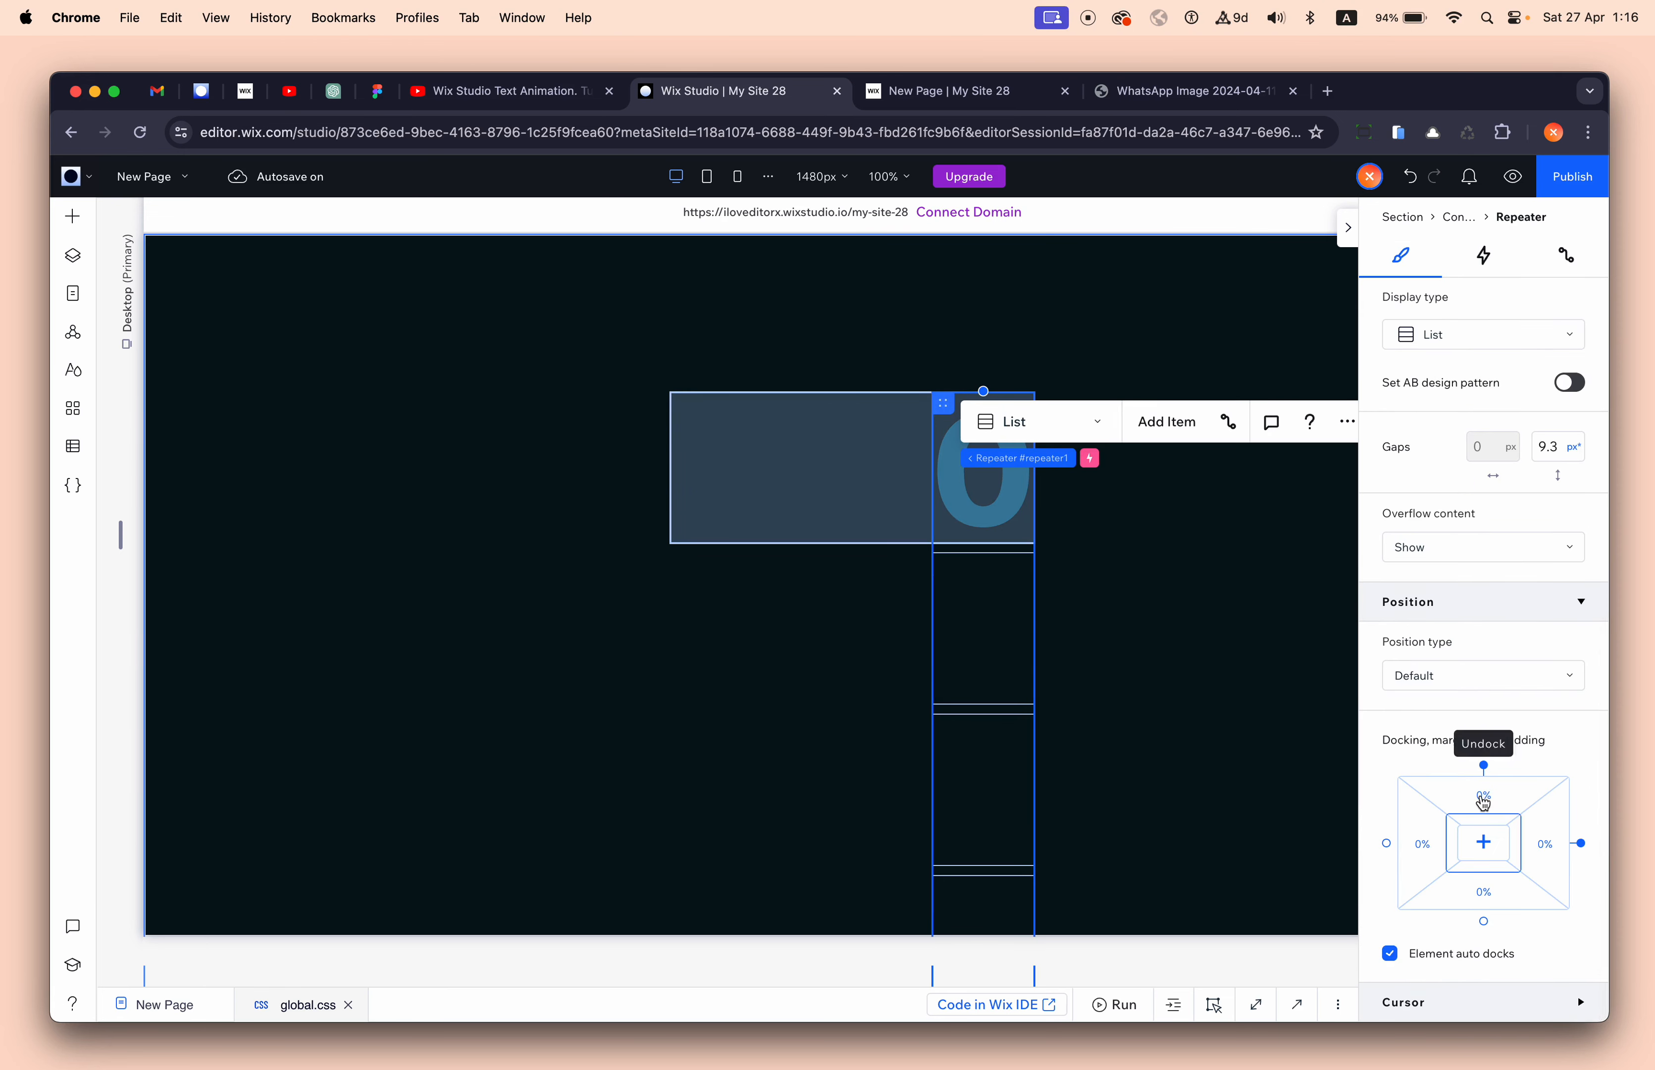
left_click(1483, 802)
type("-10.8")
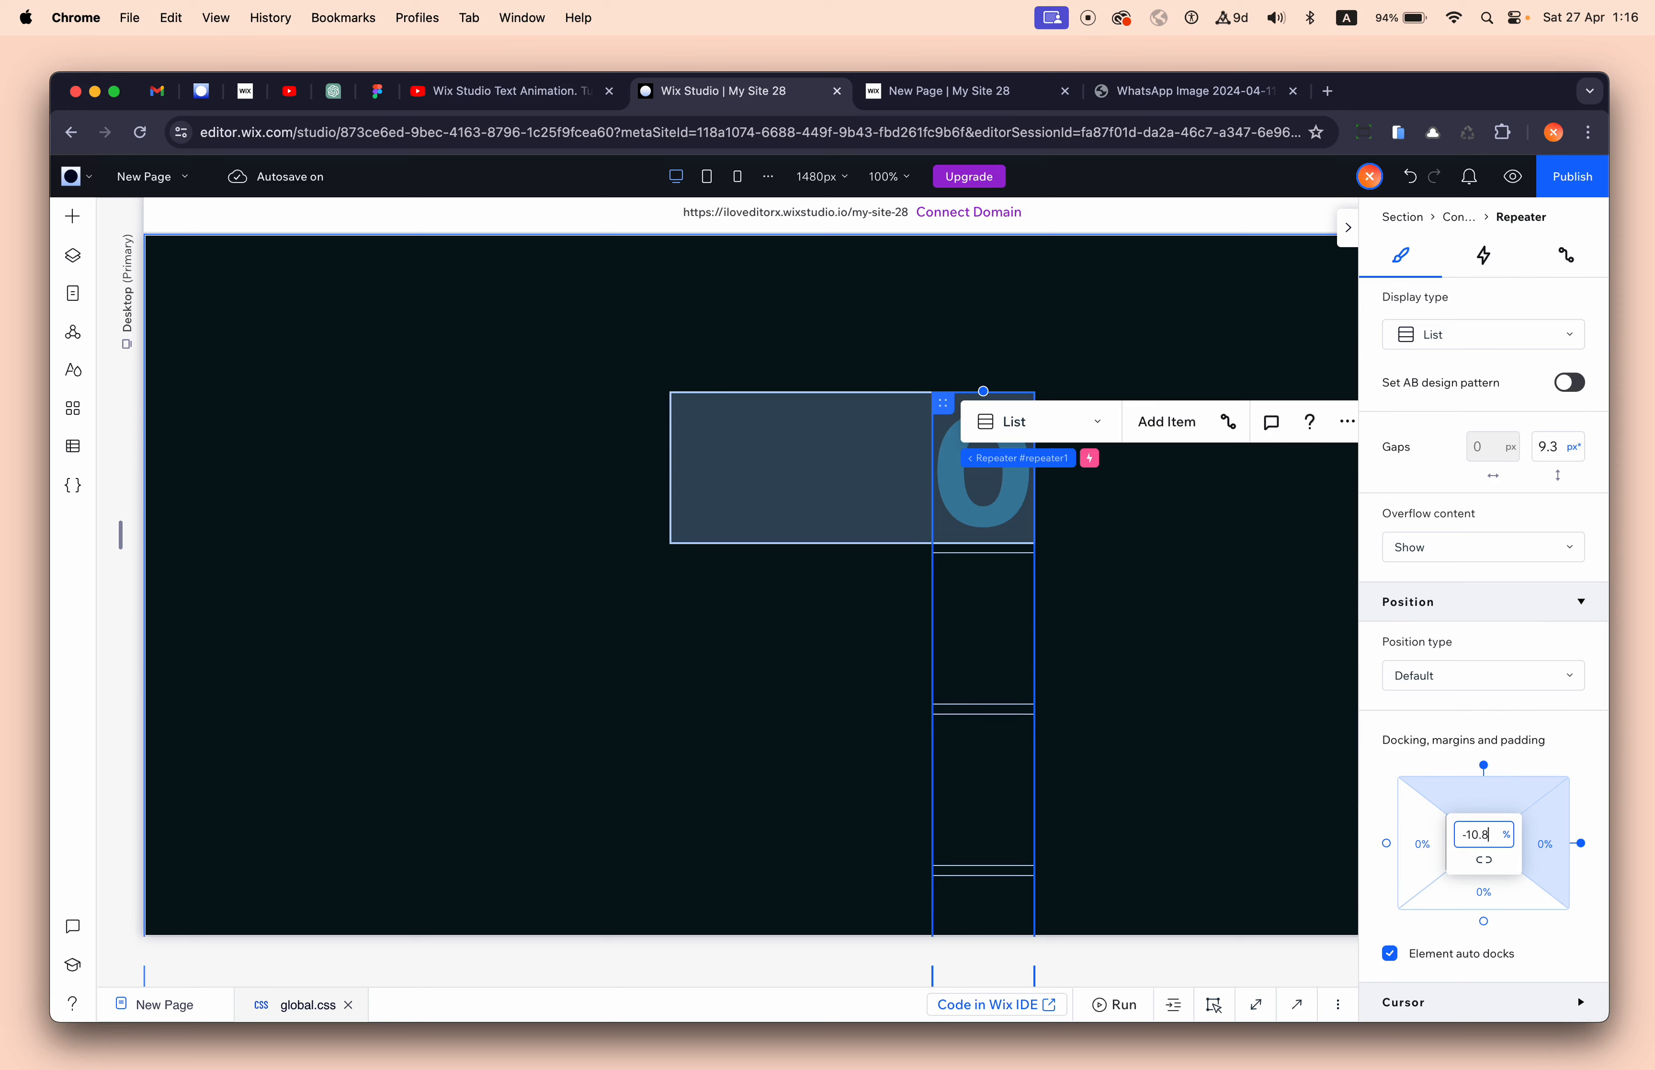
key("Return")
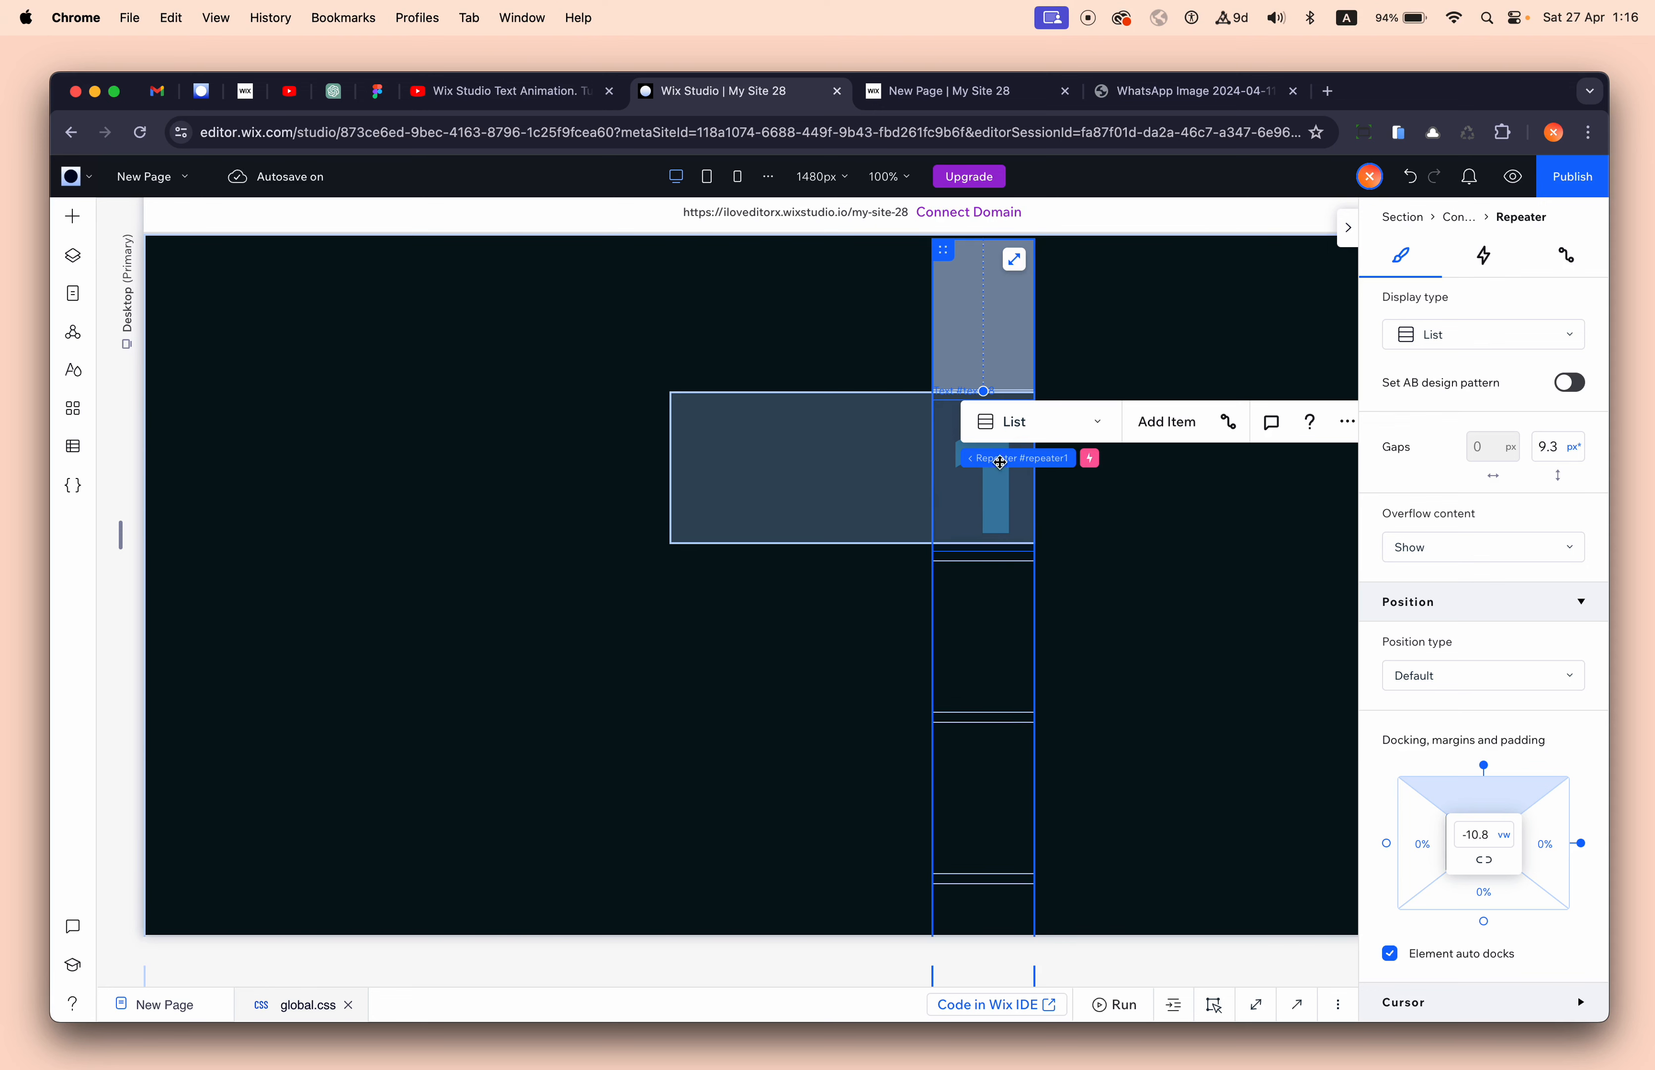
- Set the repeater's vertical gap to 0 px and deselect to check the flush digit cards
scroll(1121, 564, "up", 3)
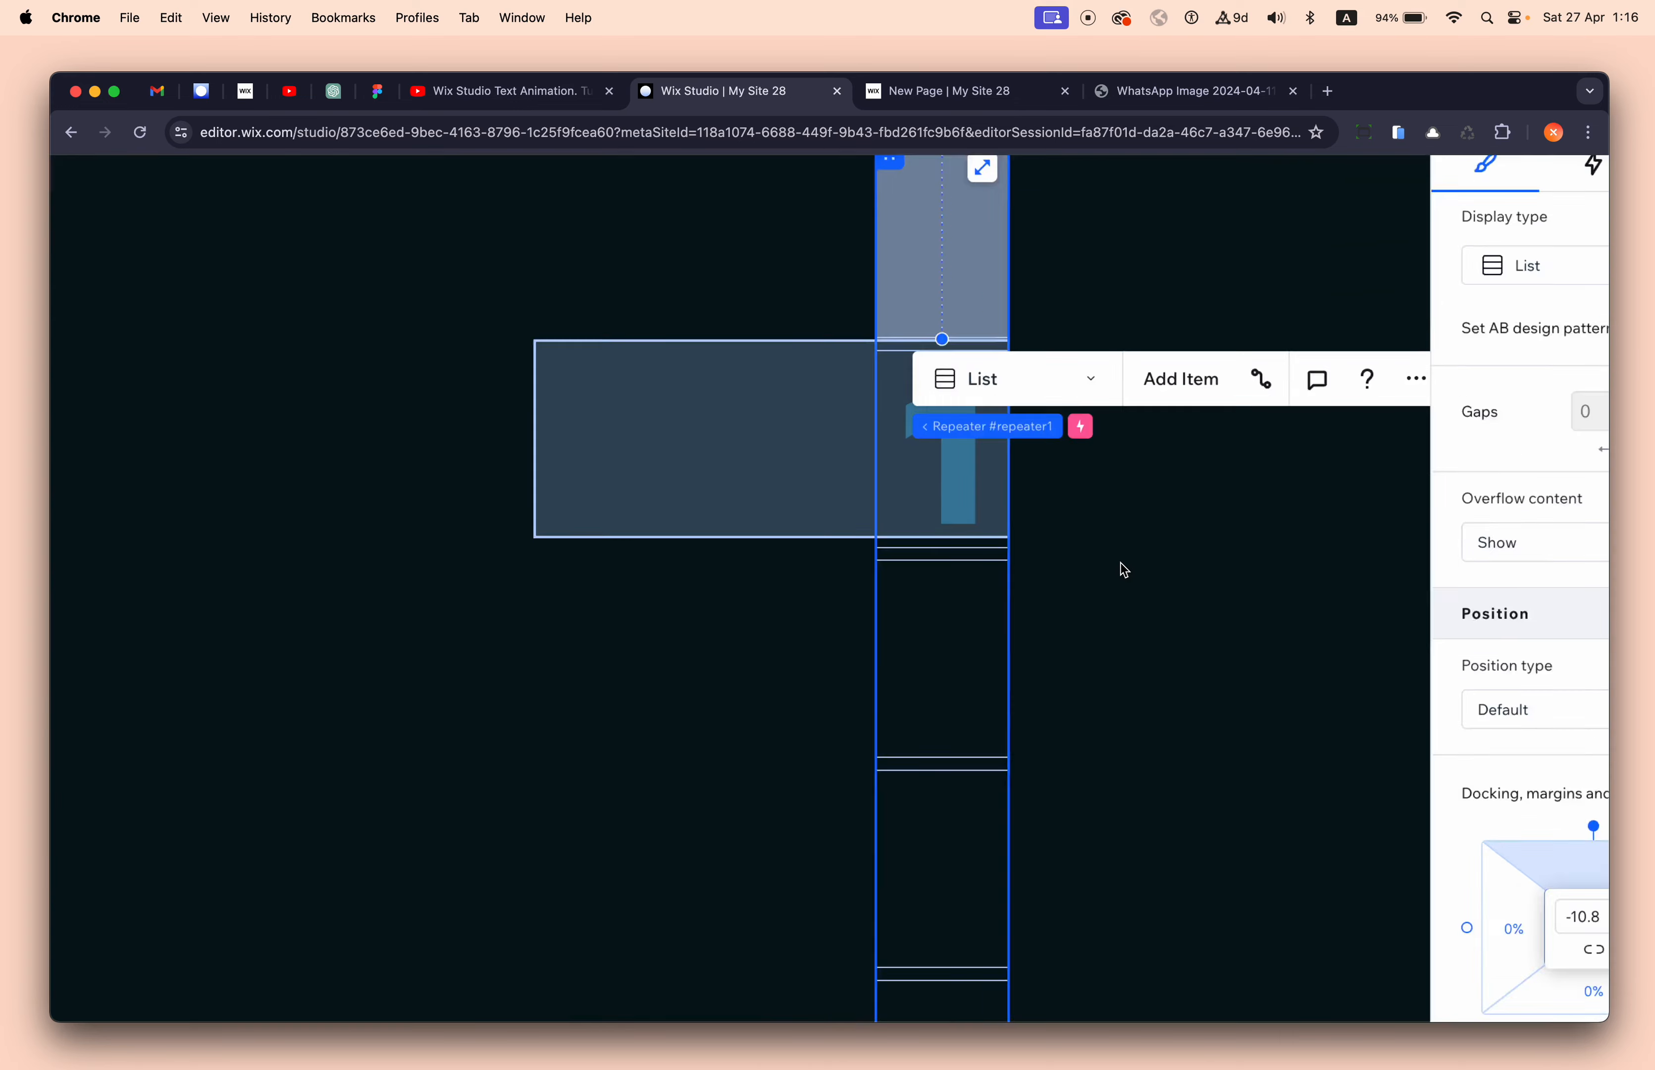
scroll(1125, 570, "up", 3)
scroll(758, 532, "up", 3)
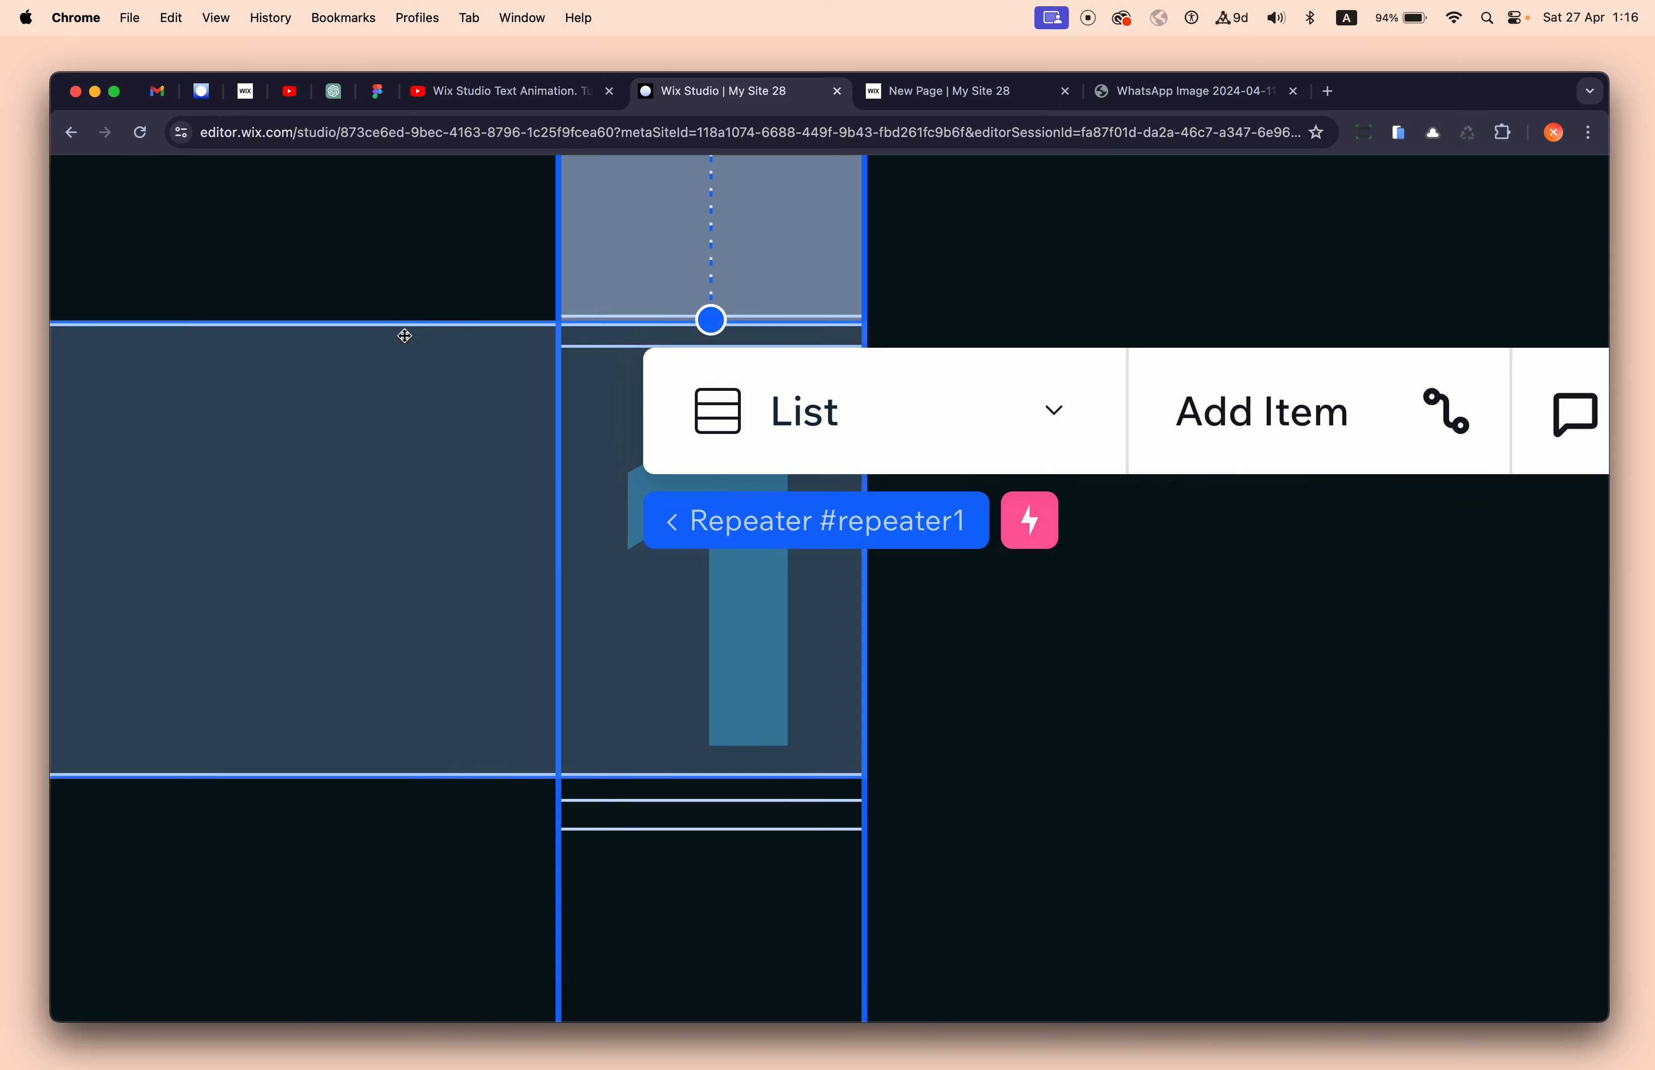
scroll(362, 348, "left", 6)
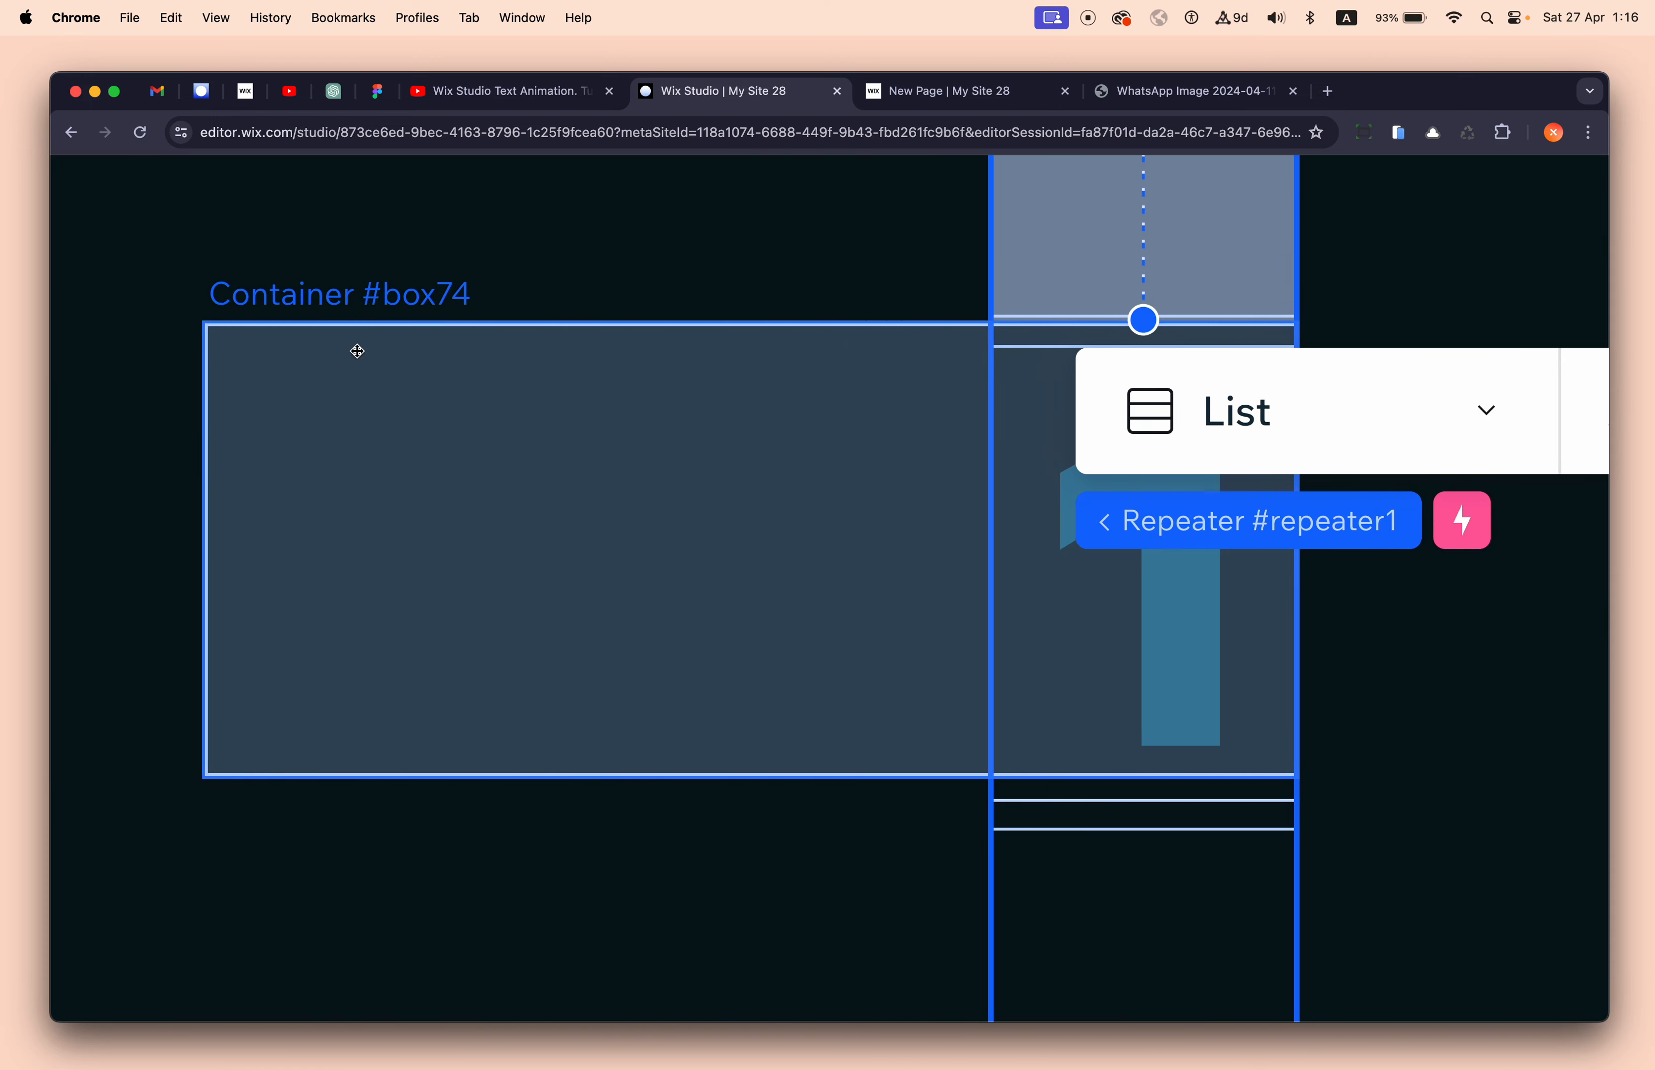
scroll(357, 351, "down", 5)
scroll(795, 591, "right", 3)
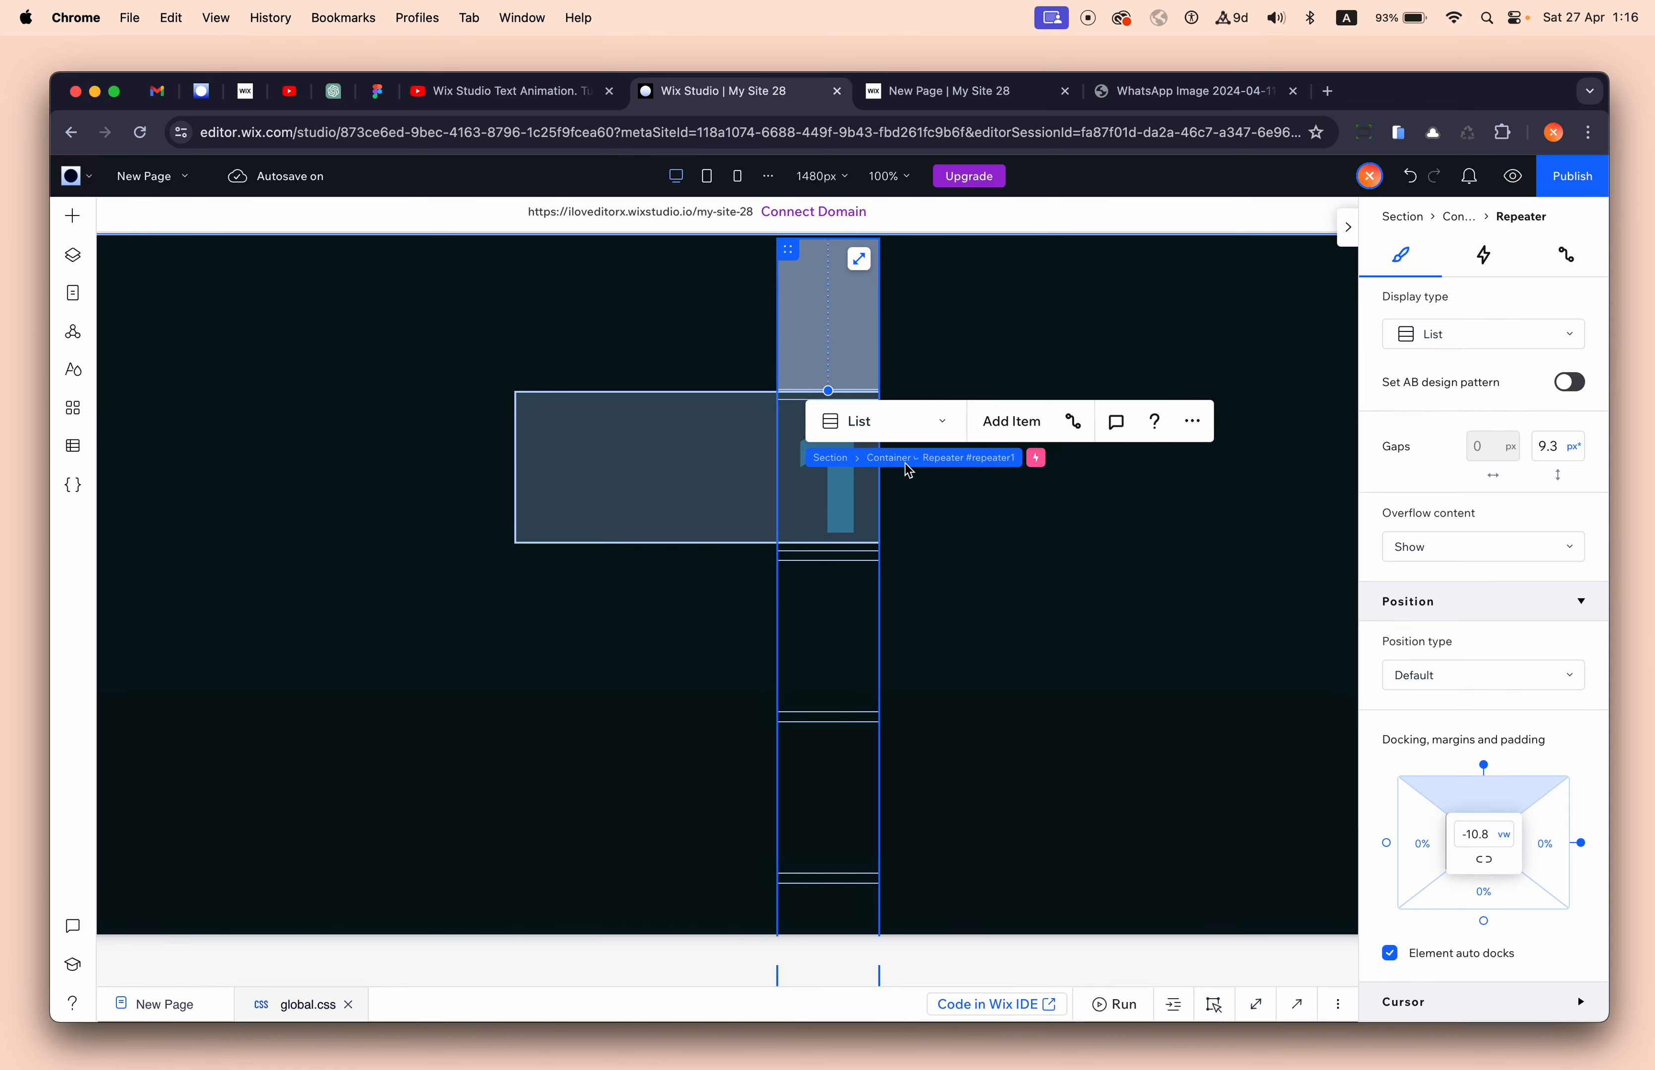
left_click(1552, 446)
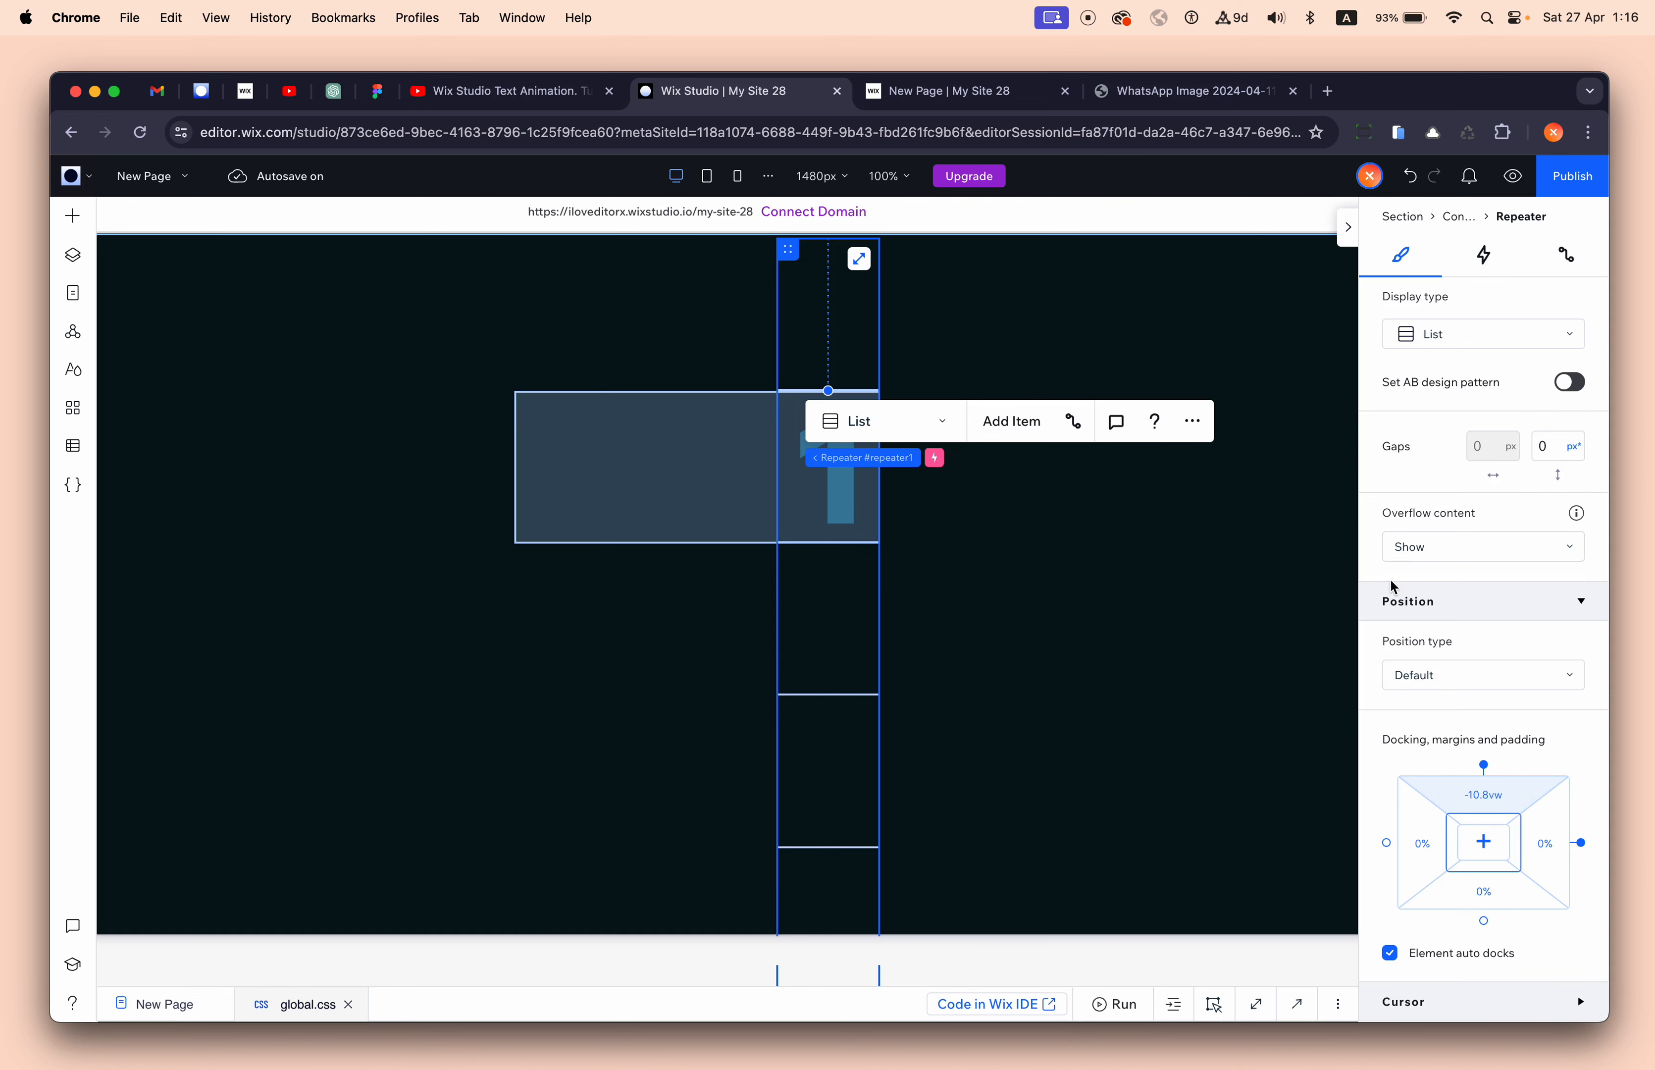
left_click(1149, 656)
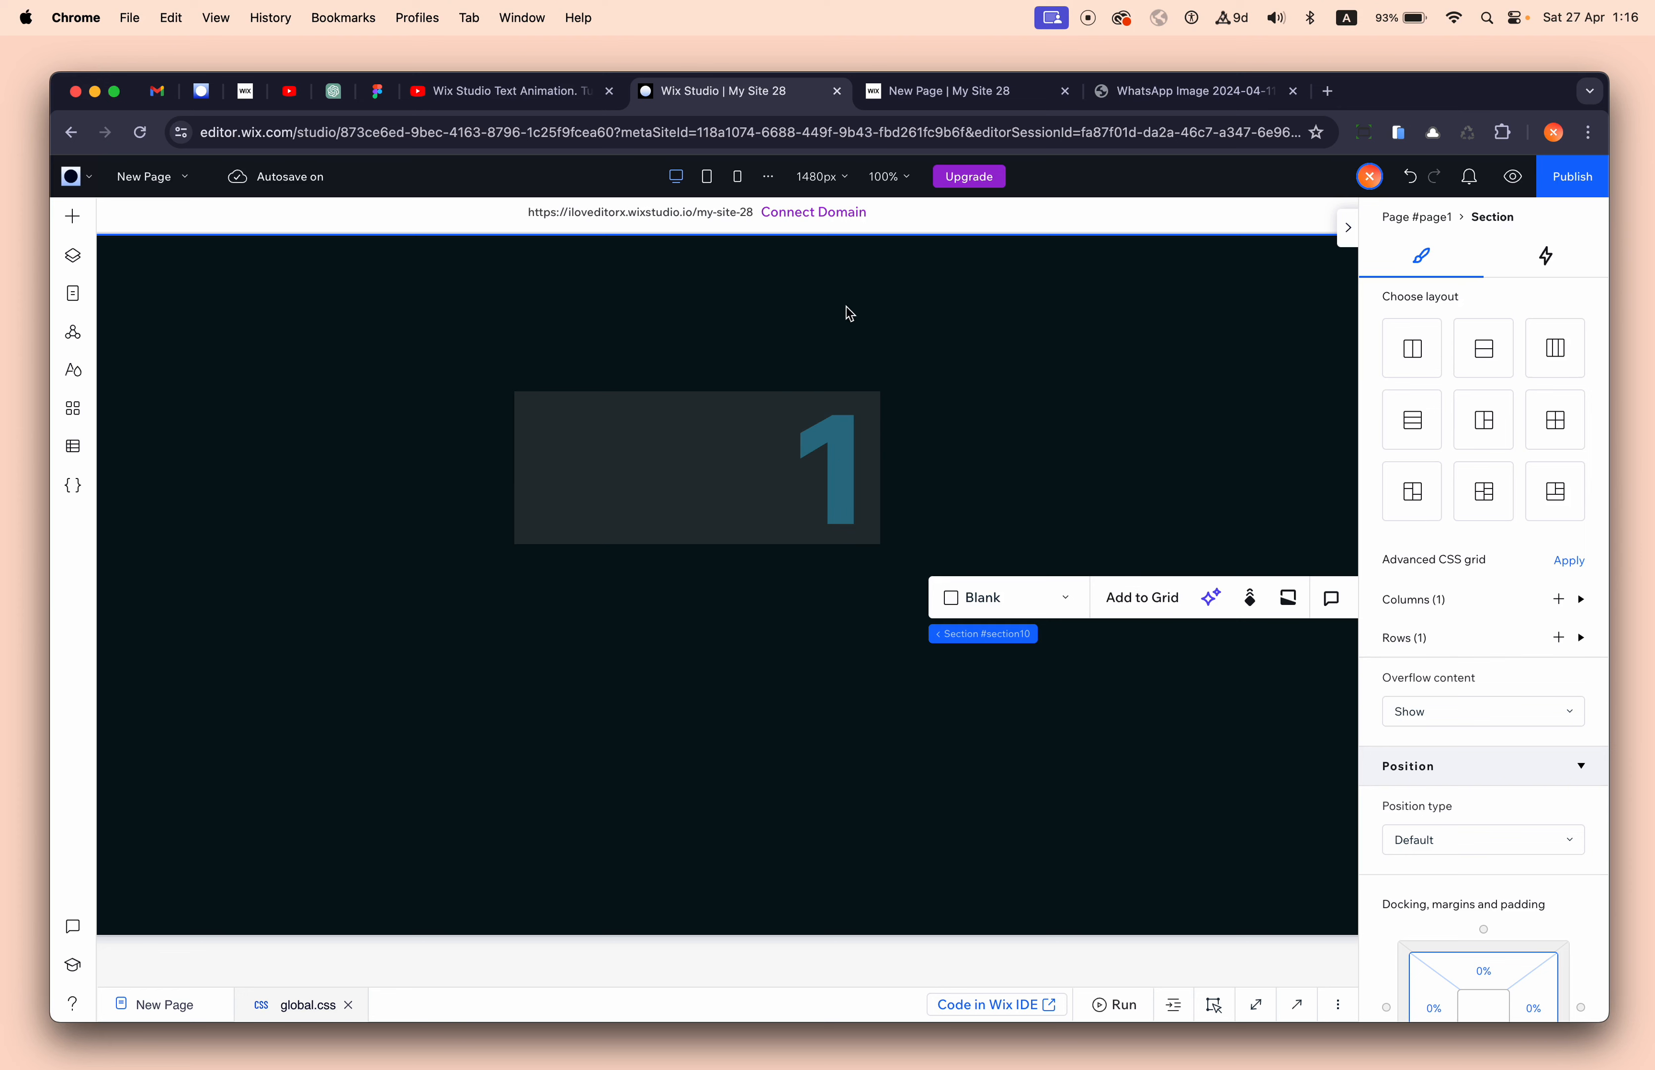
- Apply a 4 s easeOutBack Glide entrance animation to the digit repeater and preview it
left_click(834, 457)
left_click(1443, 217)
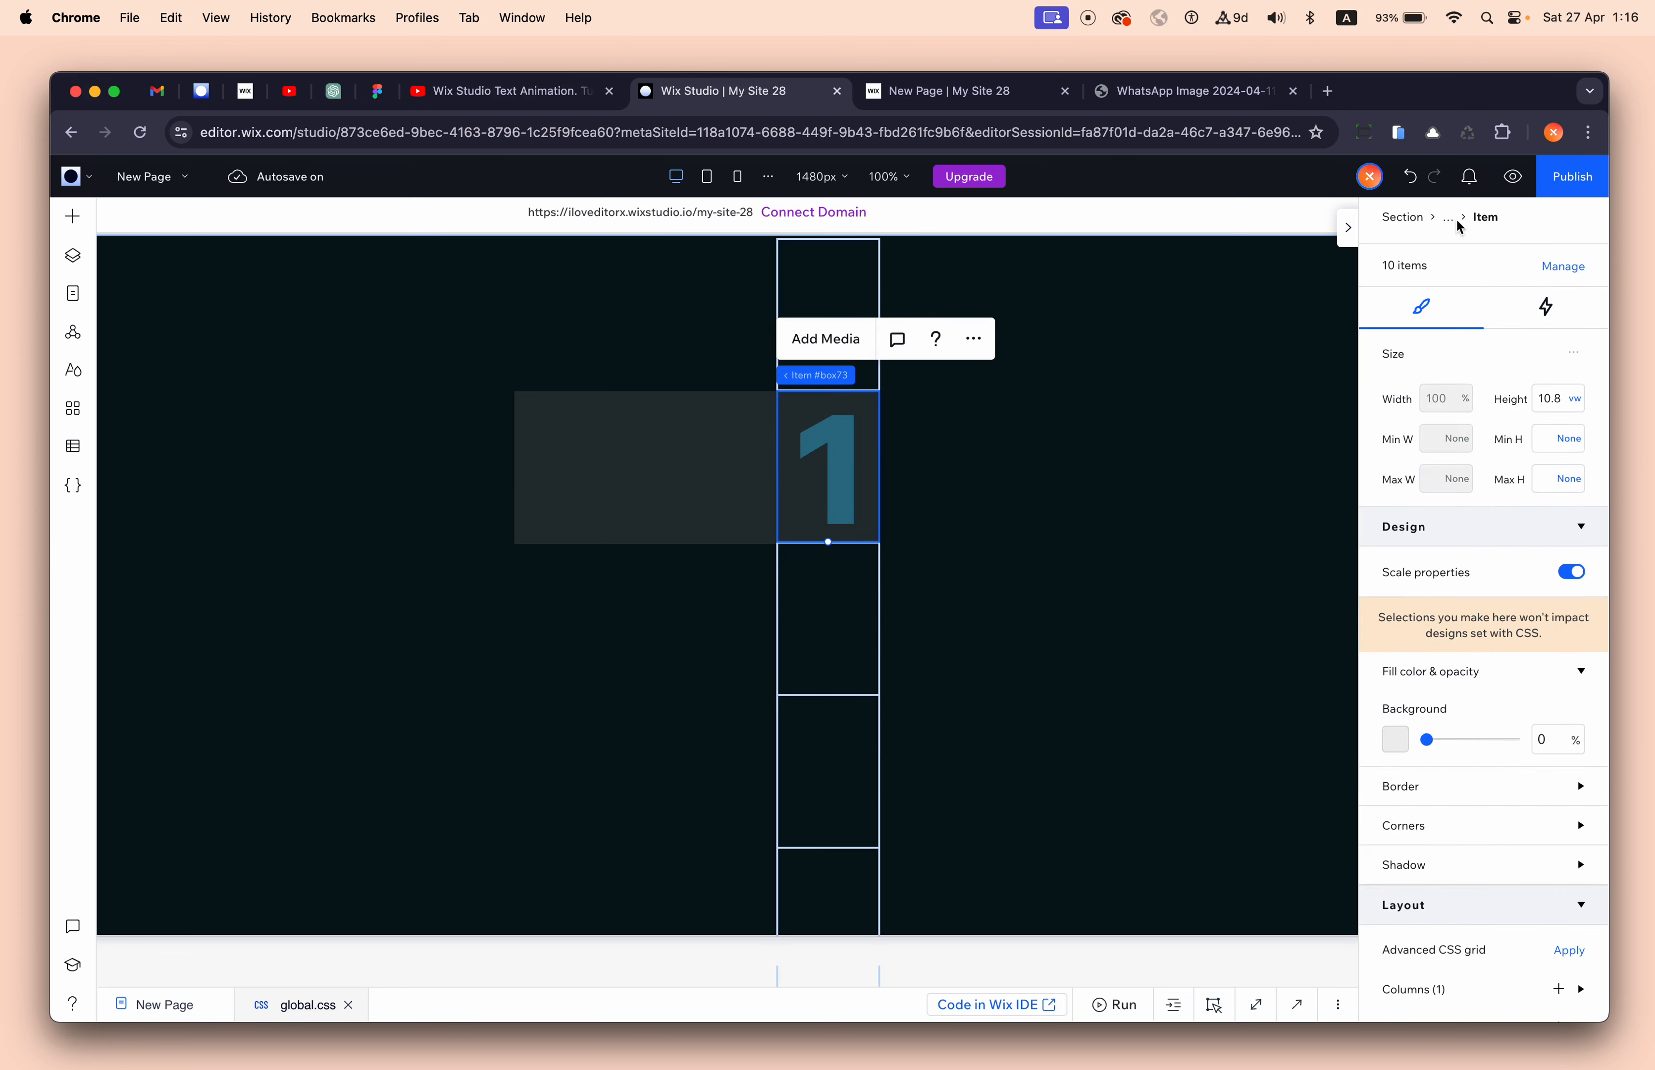
left_click(1452, 221)
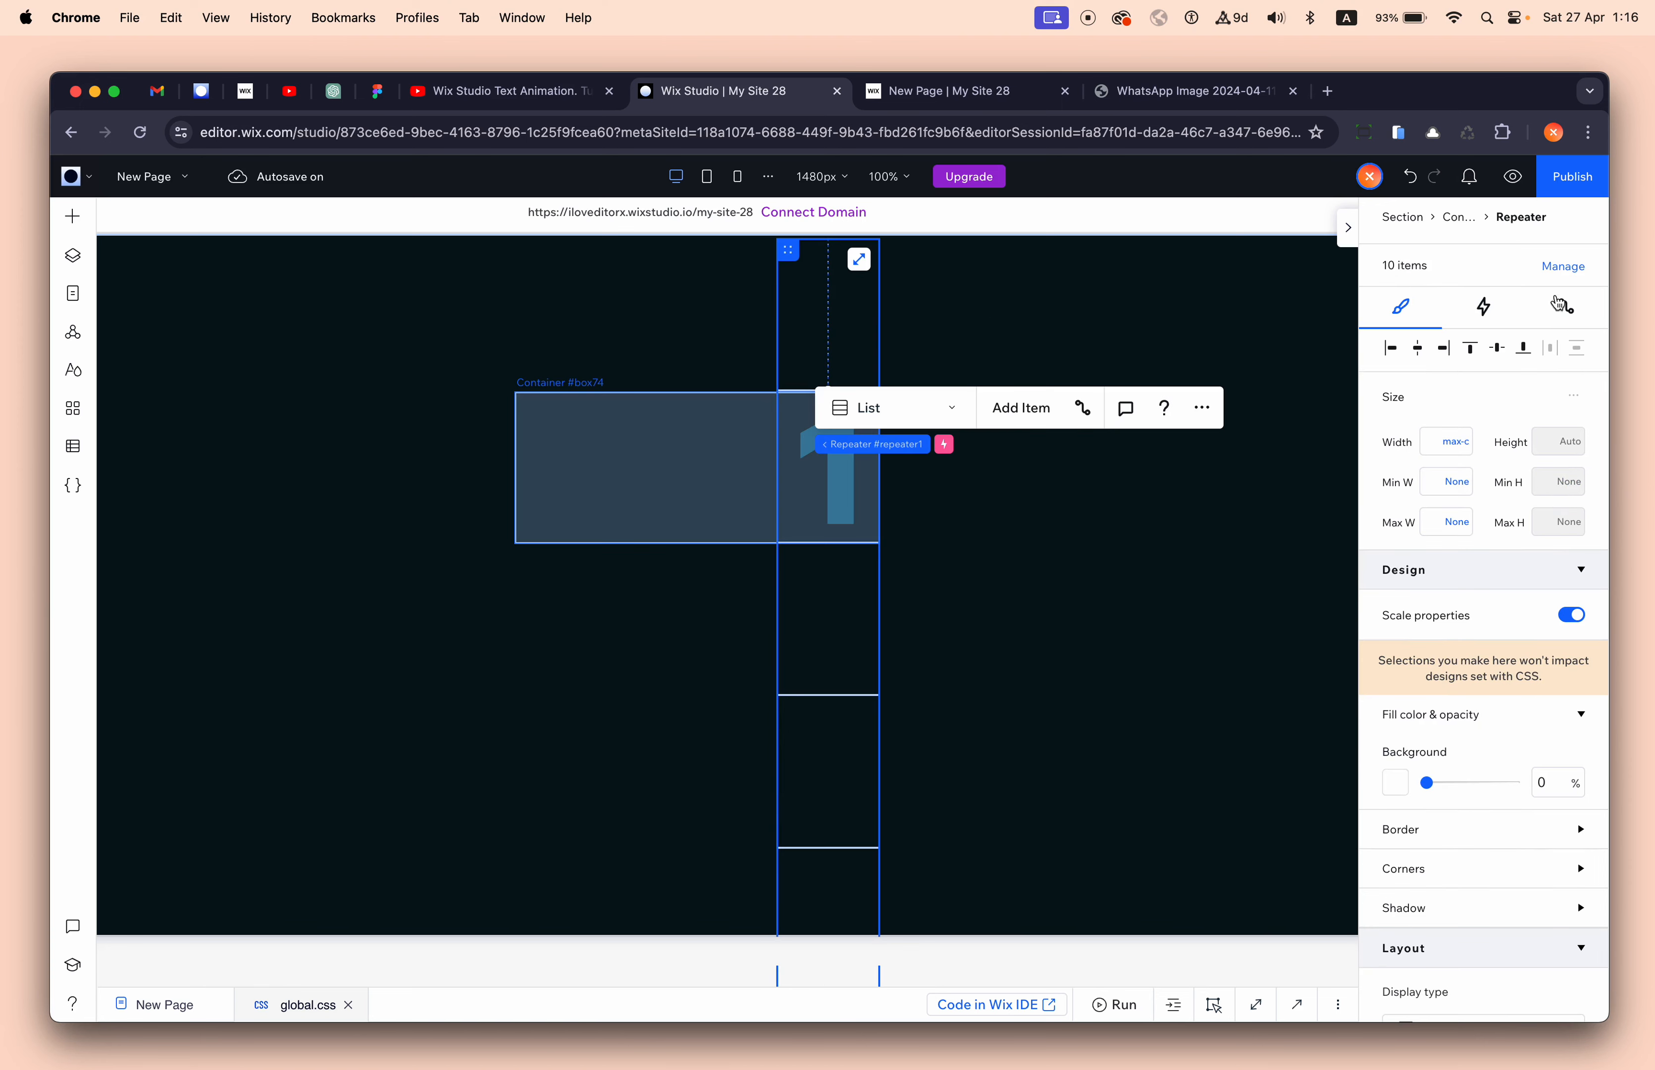
left_click(1483, 322)
left_click(1418, 478)
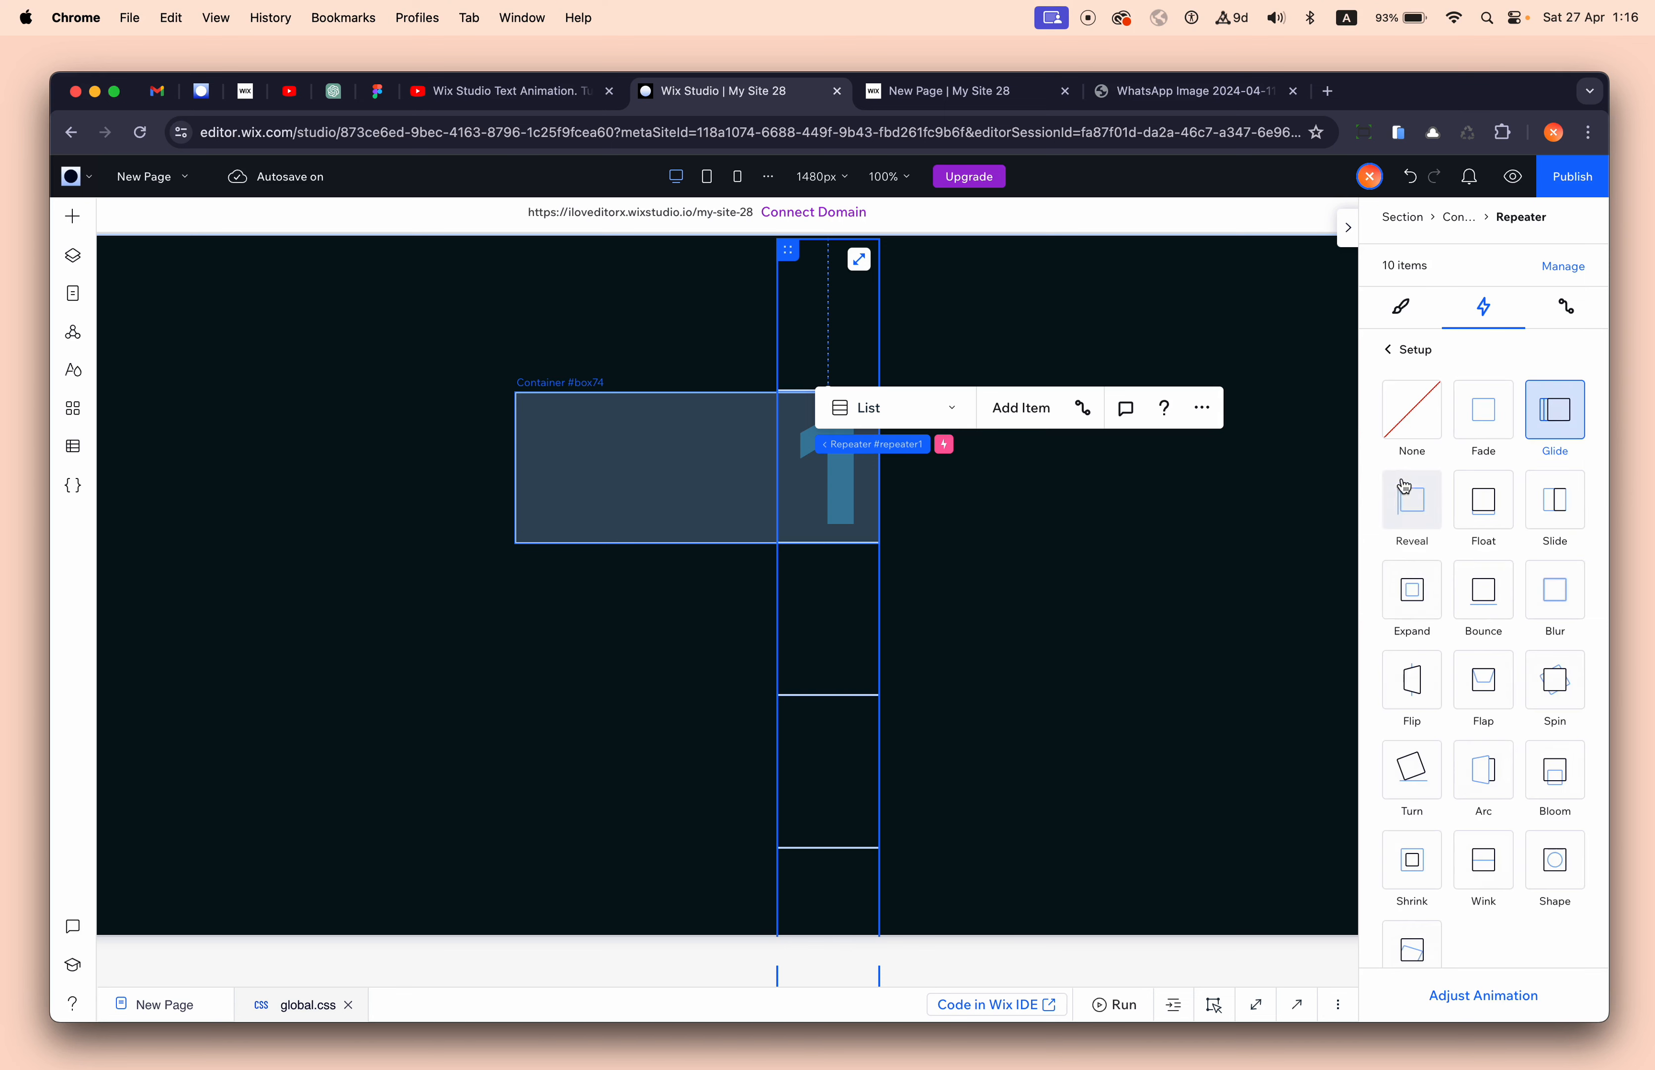
left_click(1494, 991)
left_click(1496, 998)
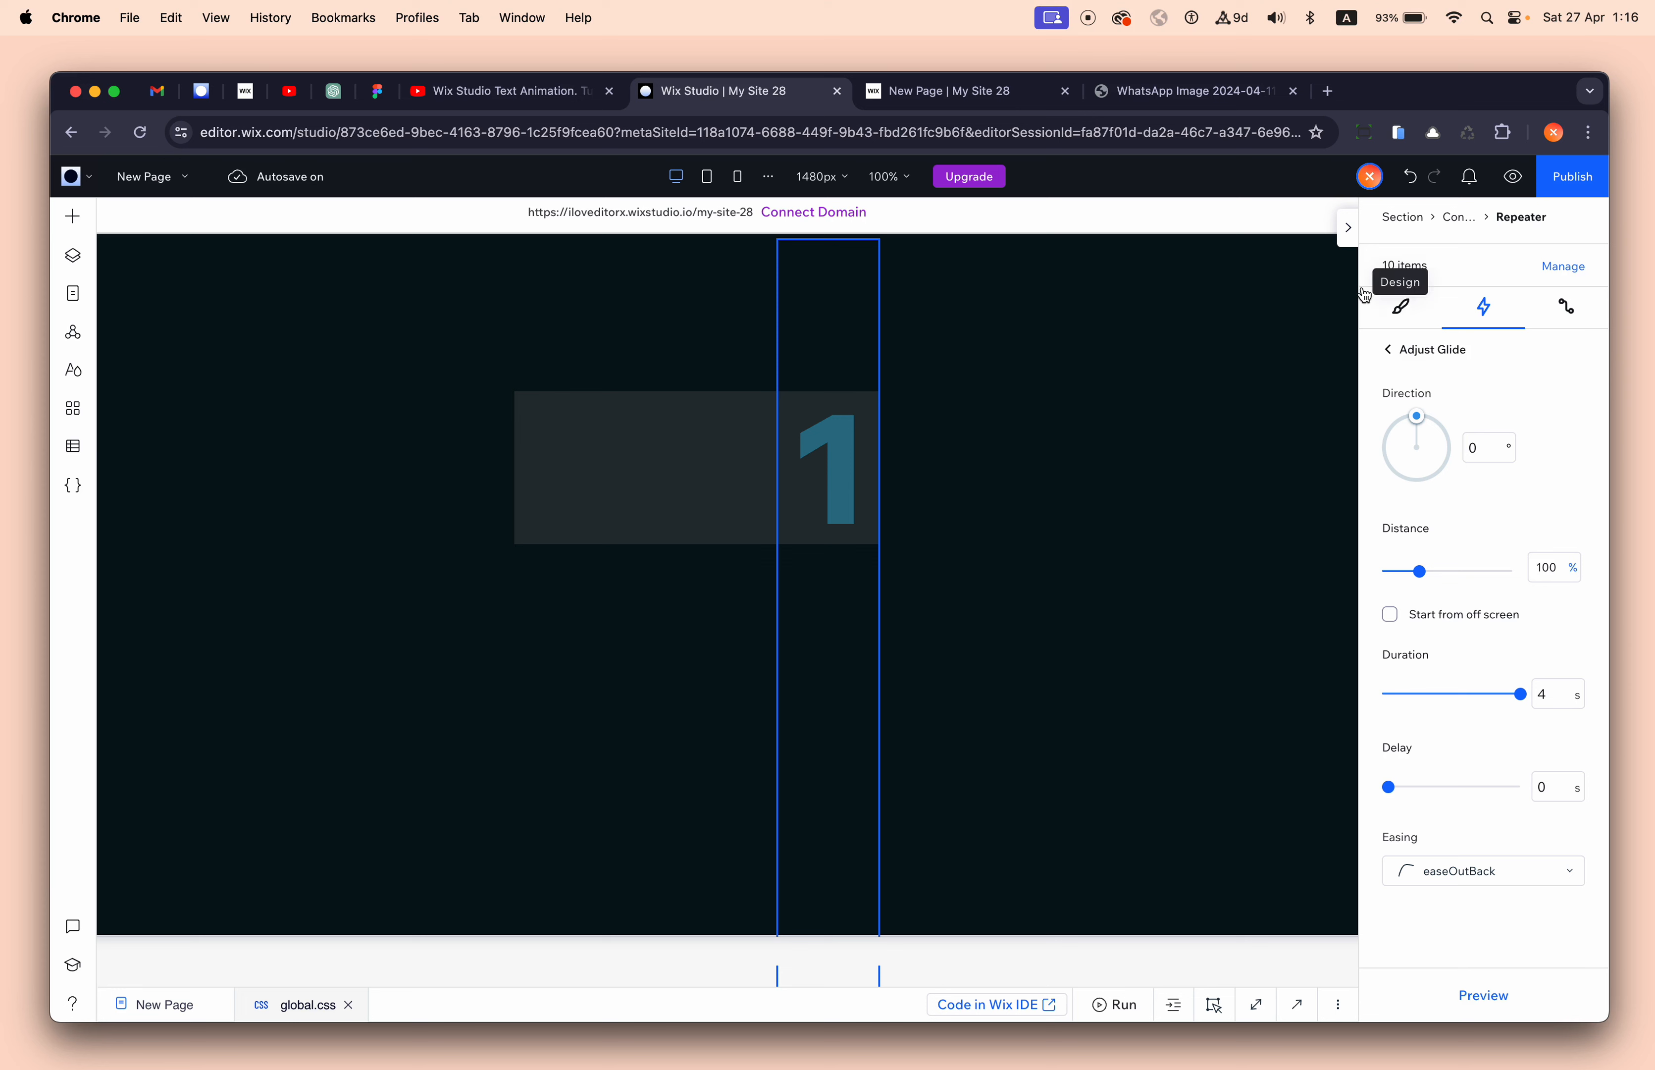
- Compare the 2024 digit blocks on the published site, then reselect the digit repeater
left_click(1269, 365)
left_click(818, 489)
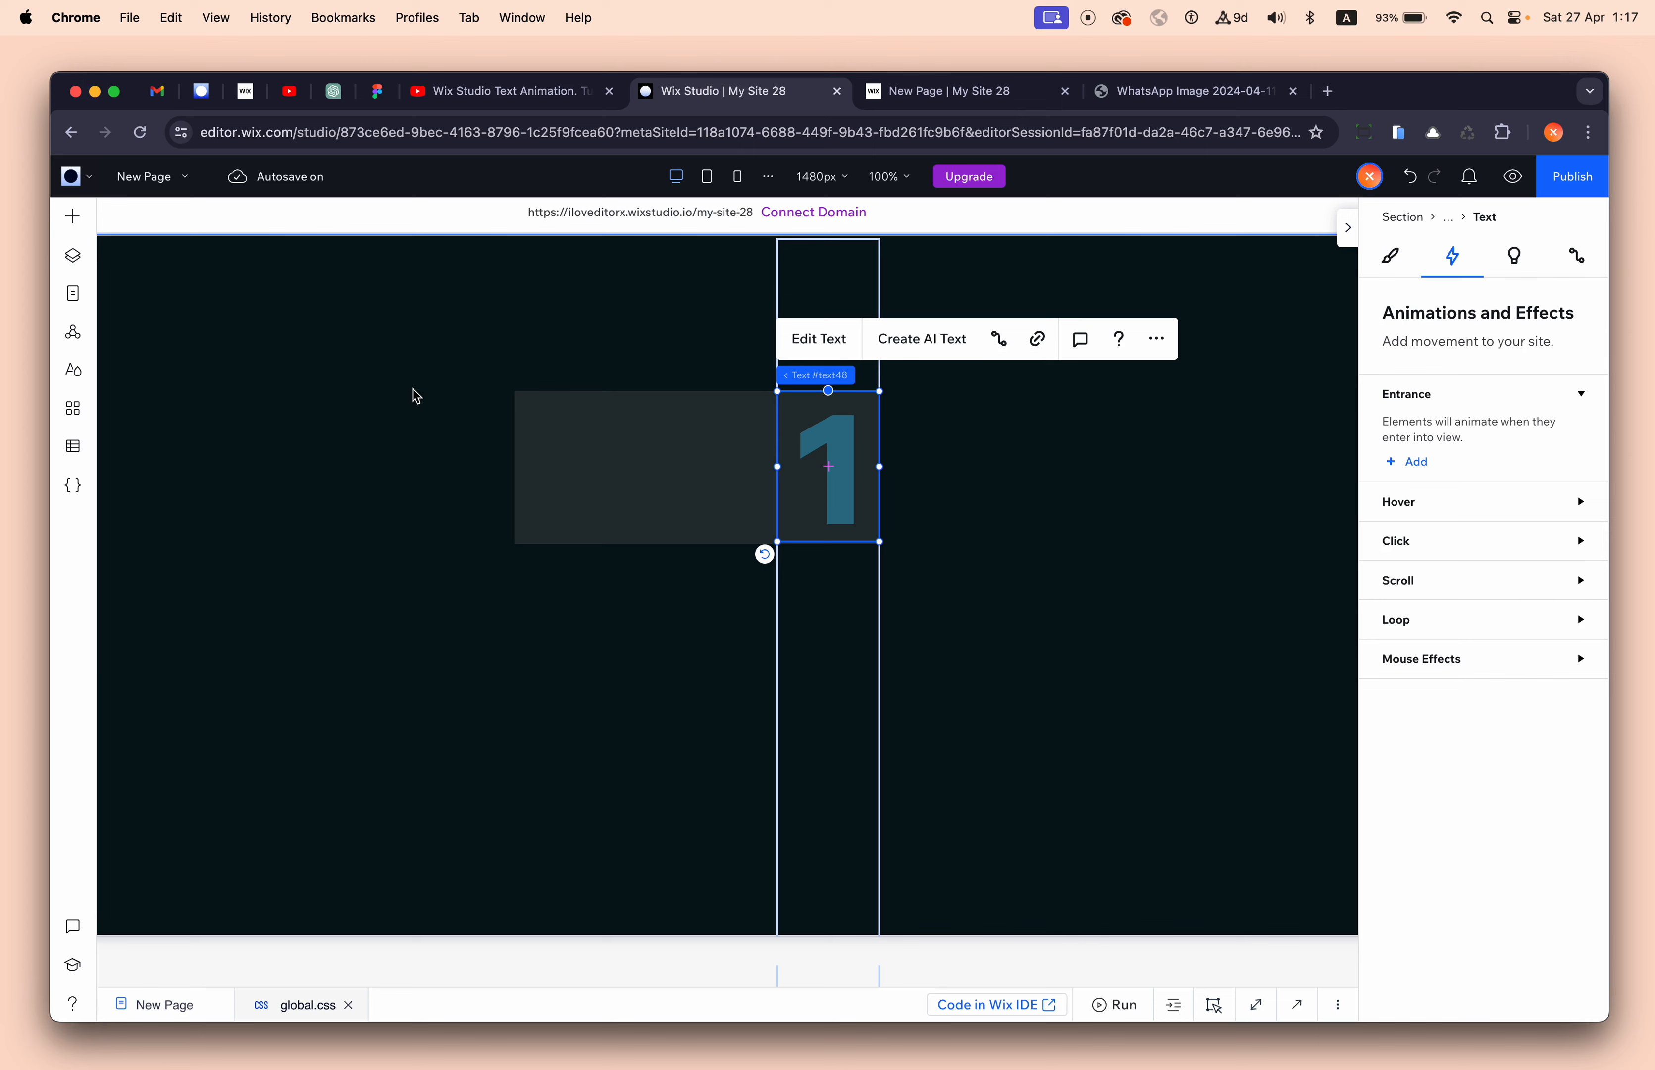
mouse_move(853, 375)
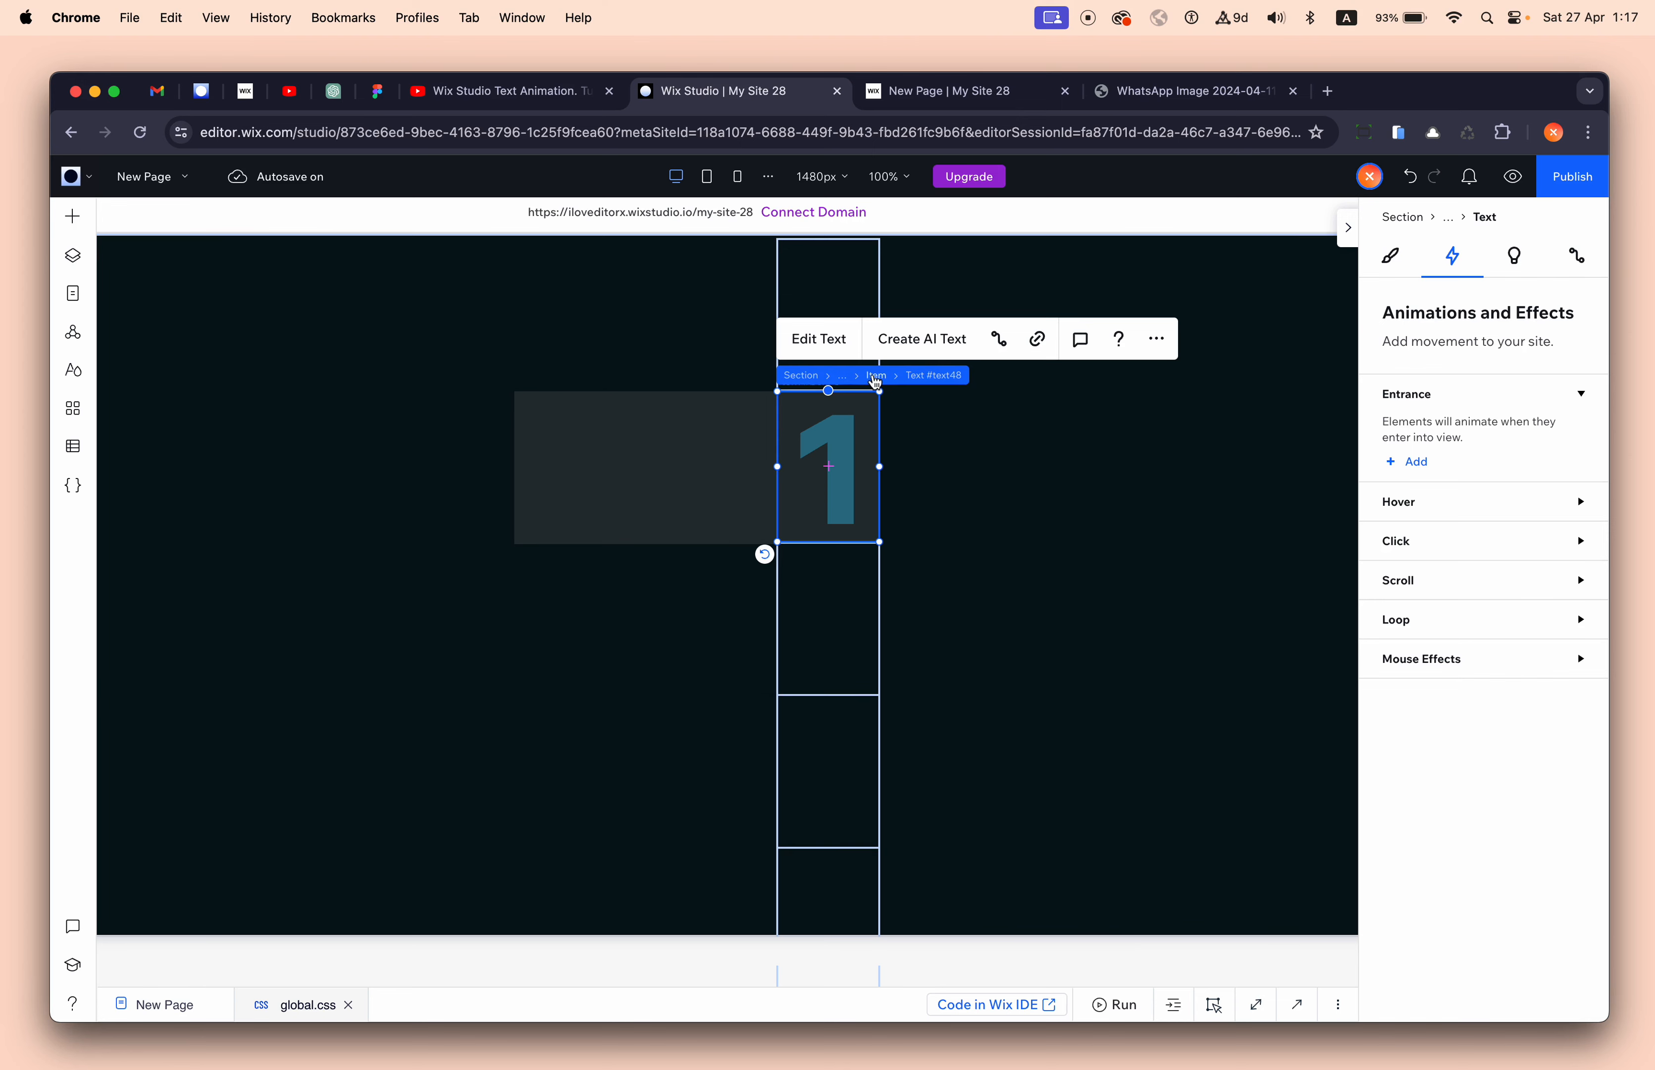
left_click(956, 96)
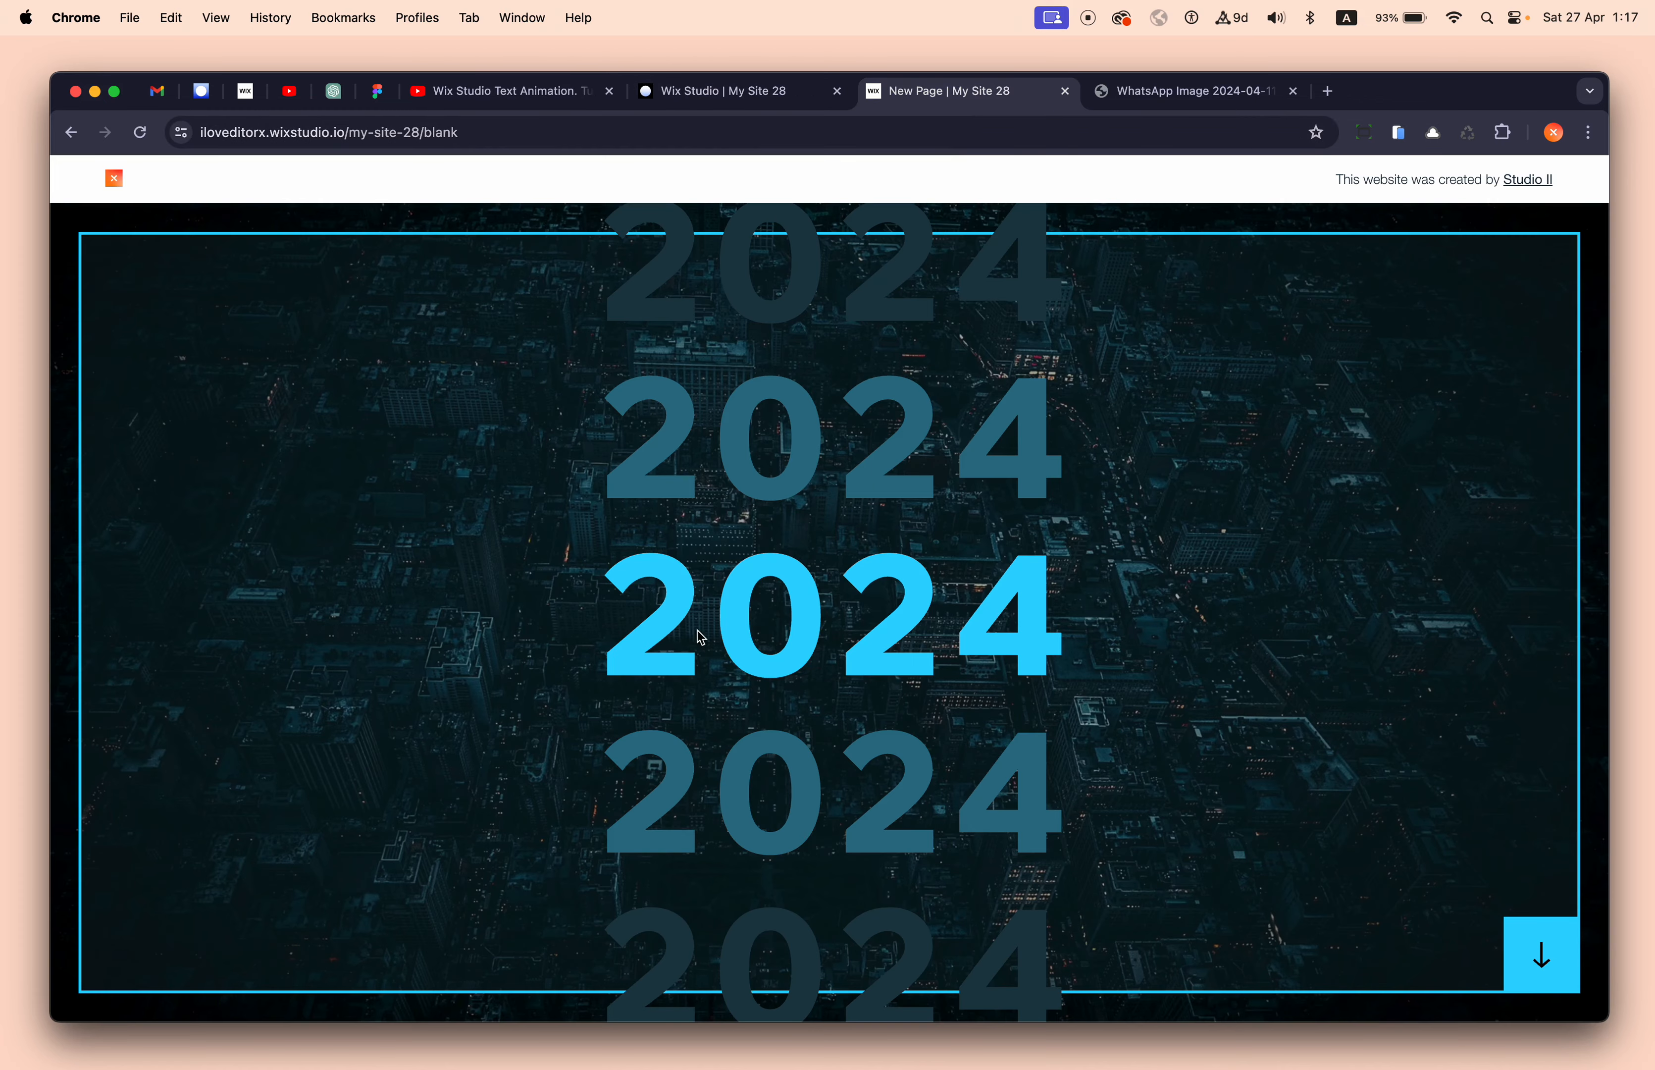
left_click_drag(641, 621, 1062, 620)
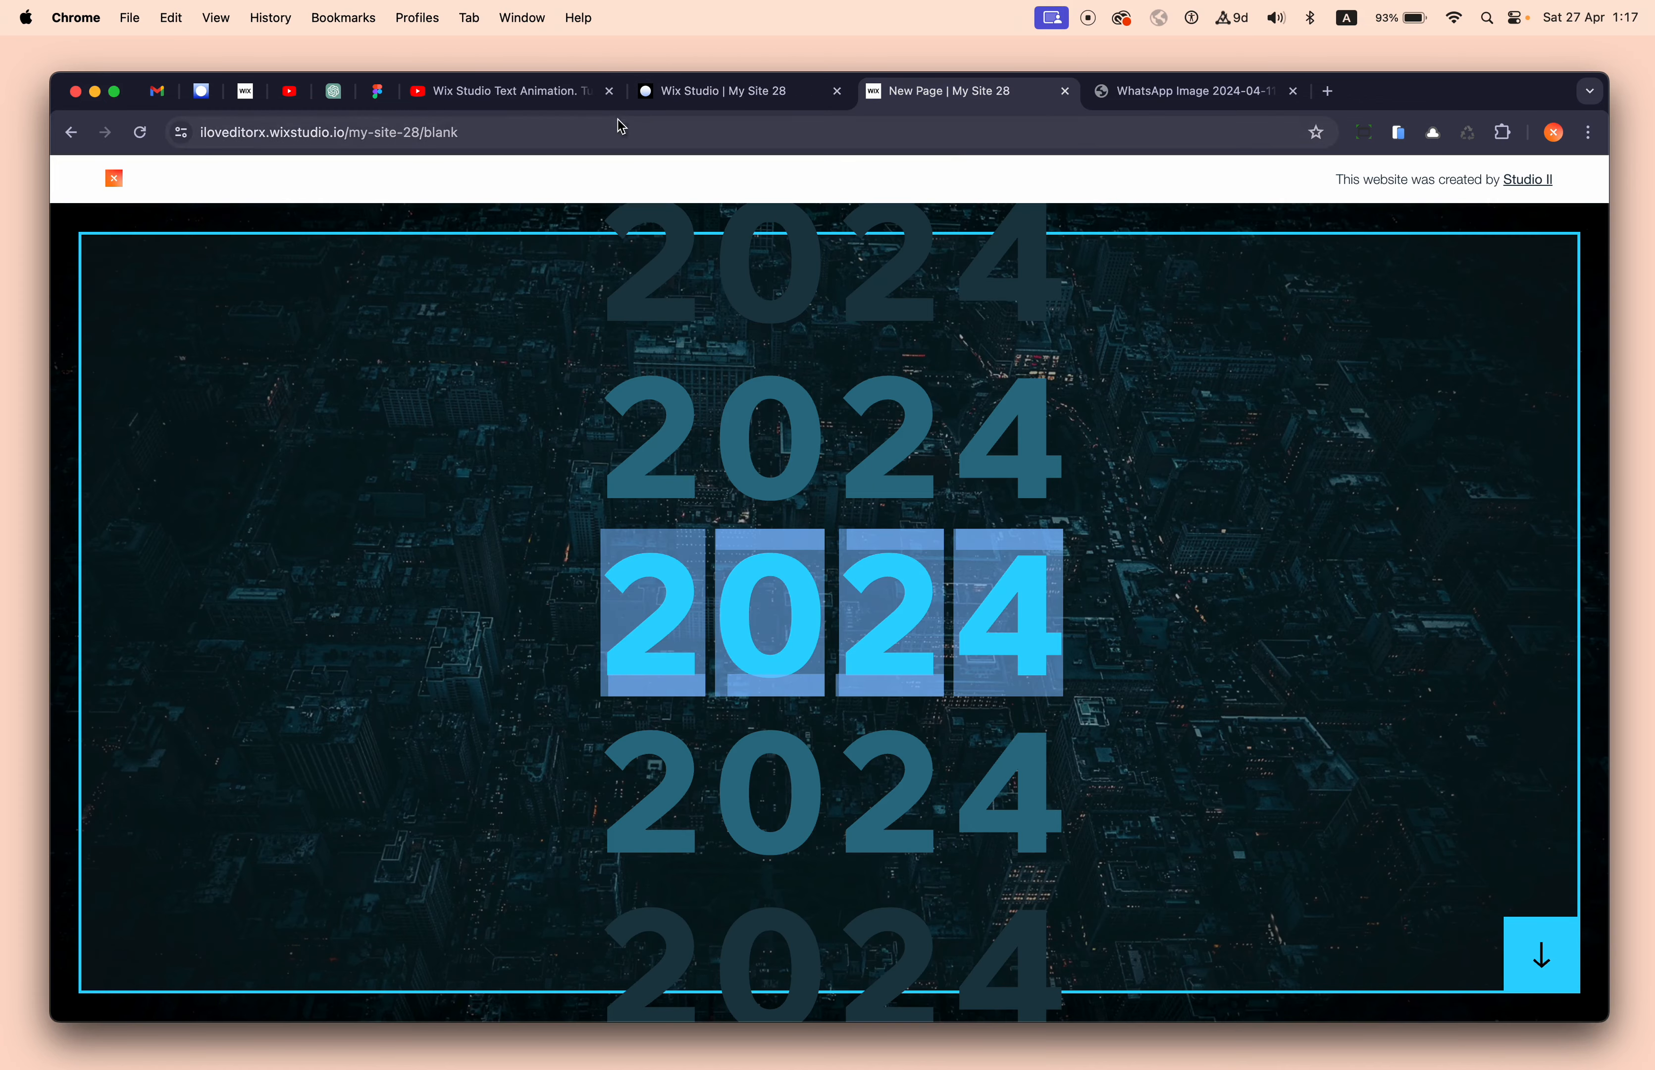
left_click(716, 91)
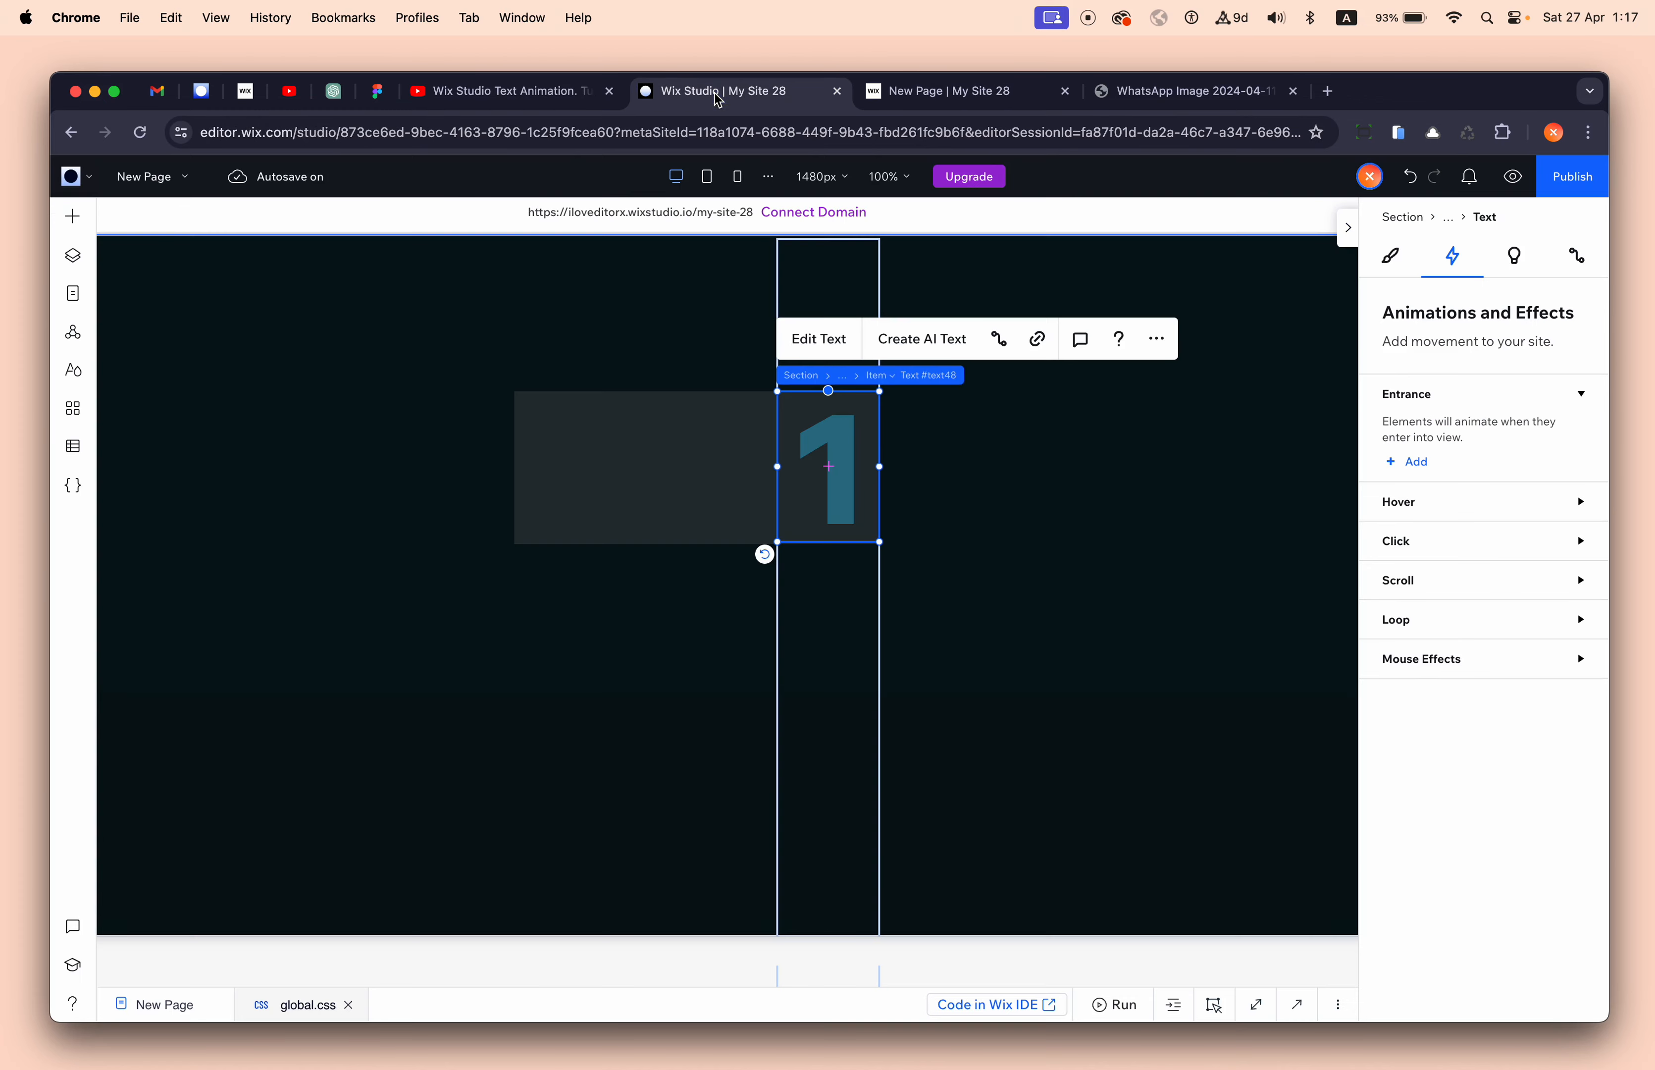
left_click(875, 376)
left_click(919, 382)
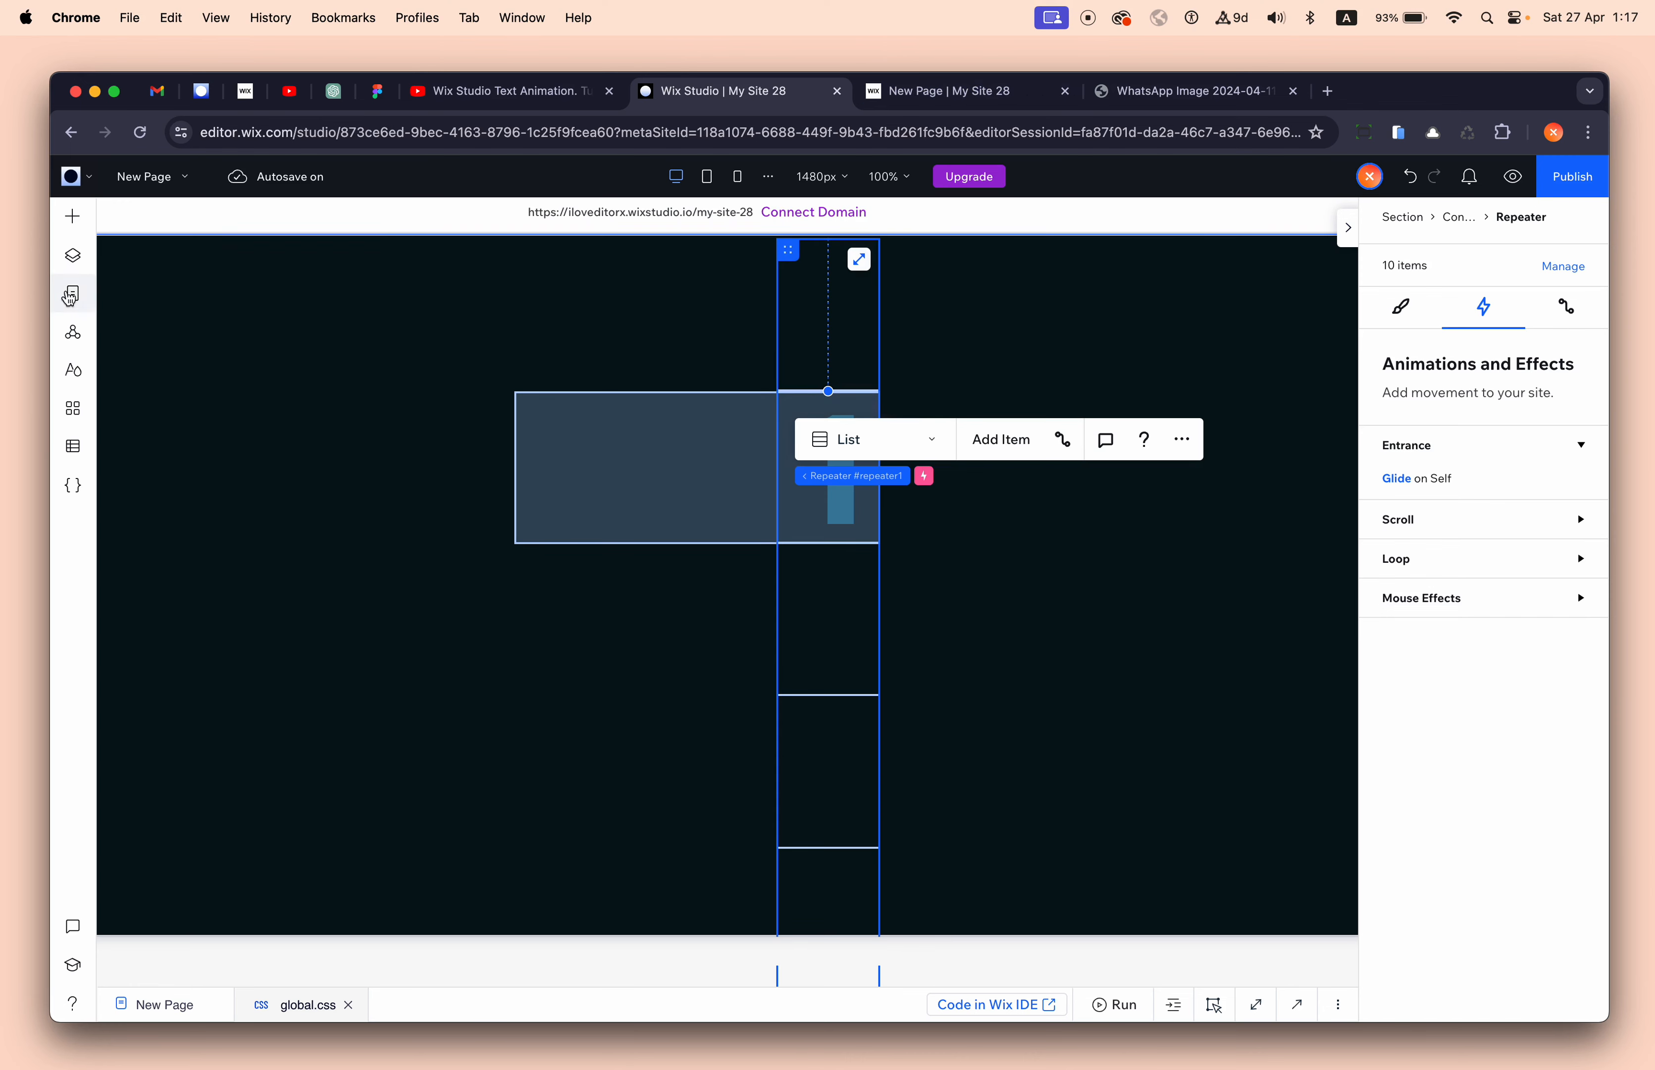
- Show the Layers panel, then inspect the first digit 2 on the live site
left_click(72, 255)
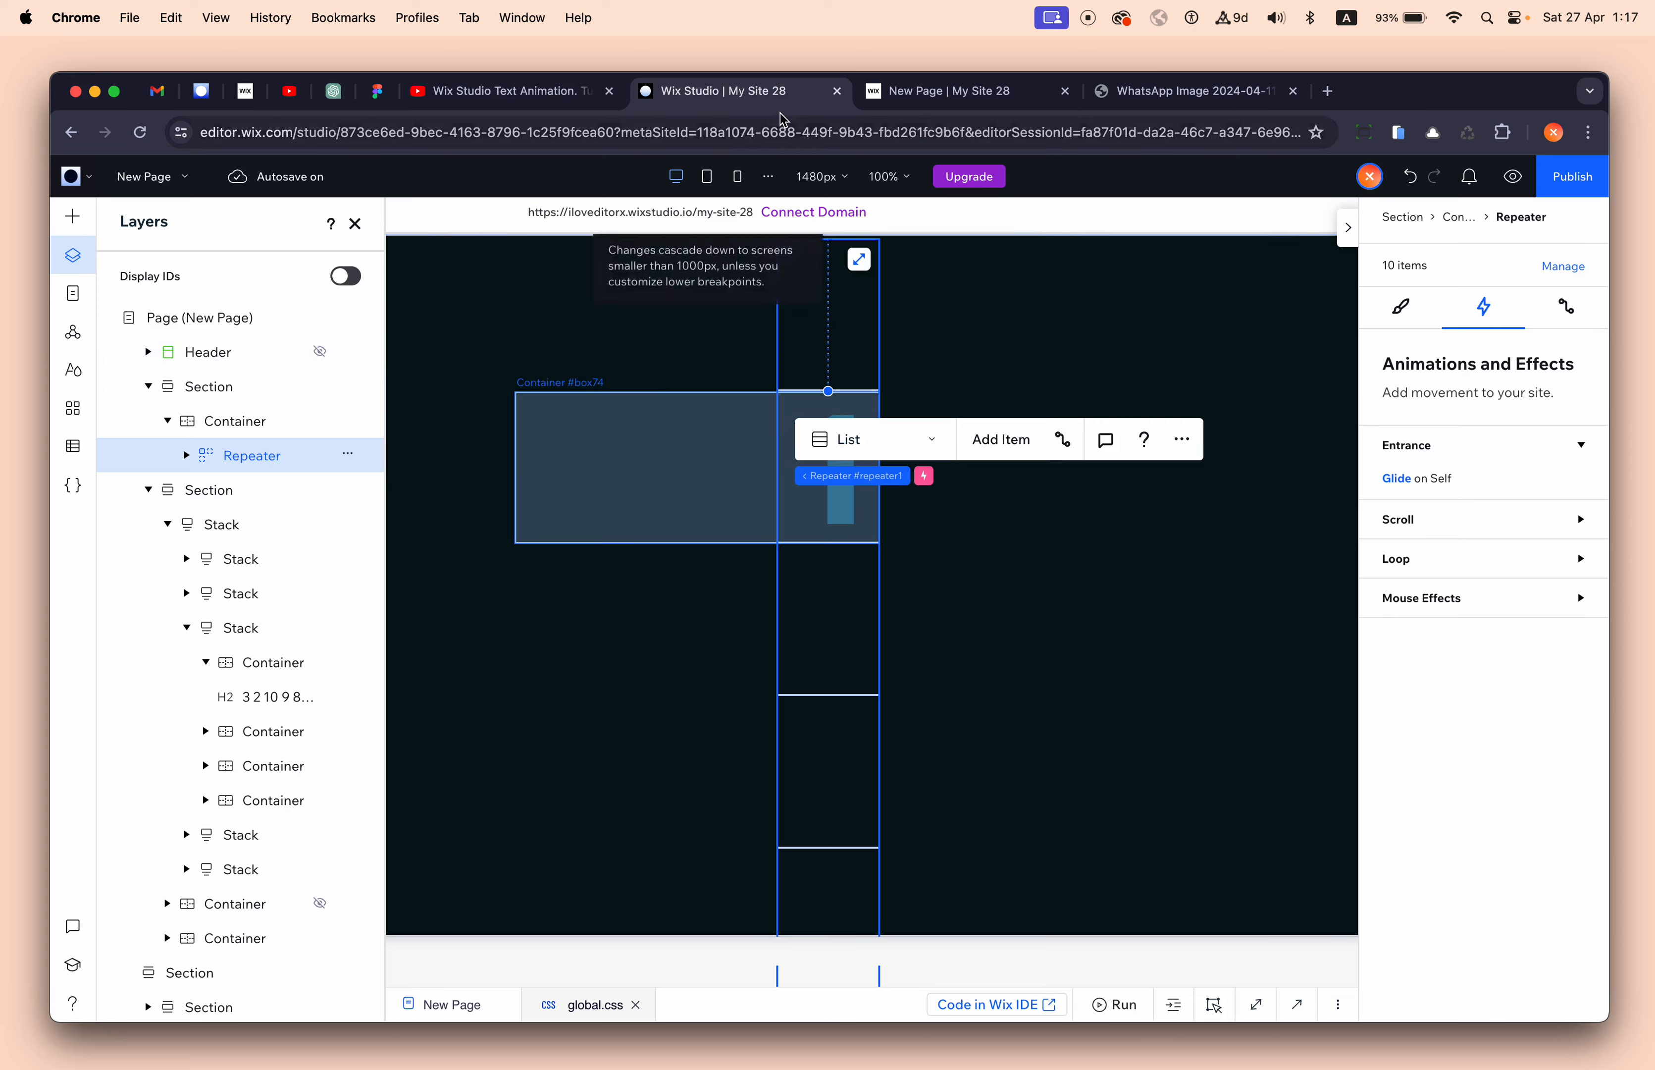
left_click(960, 91)
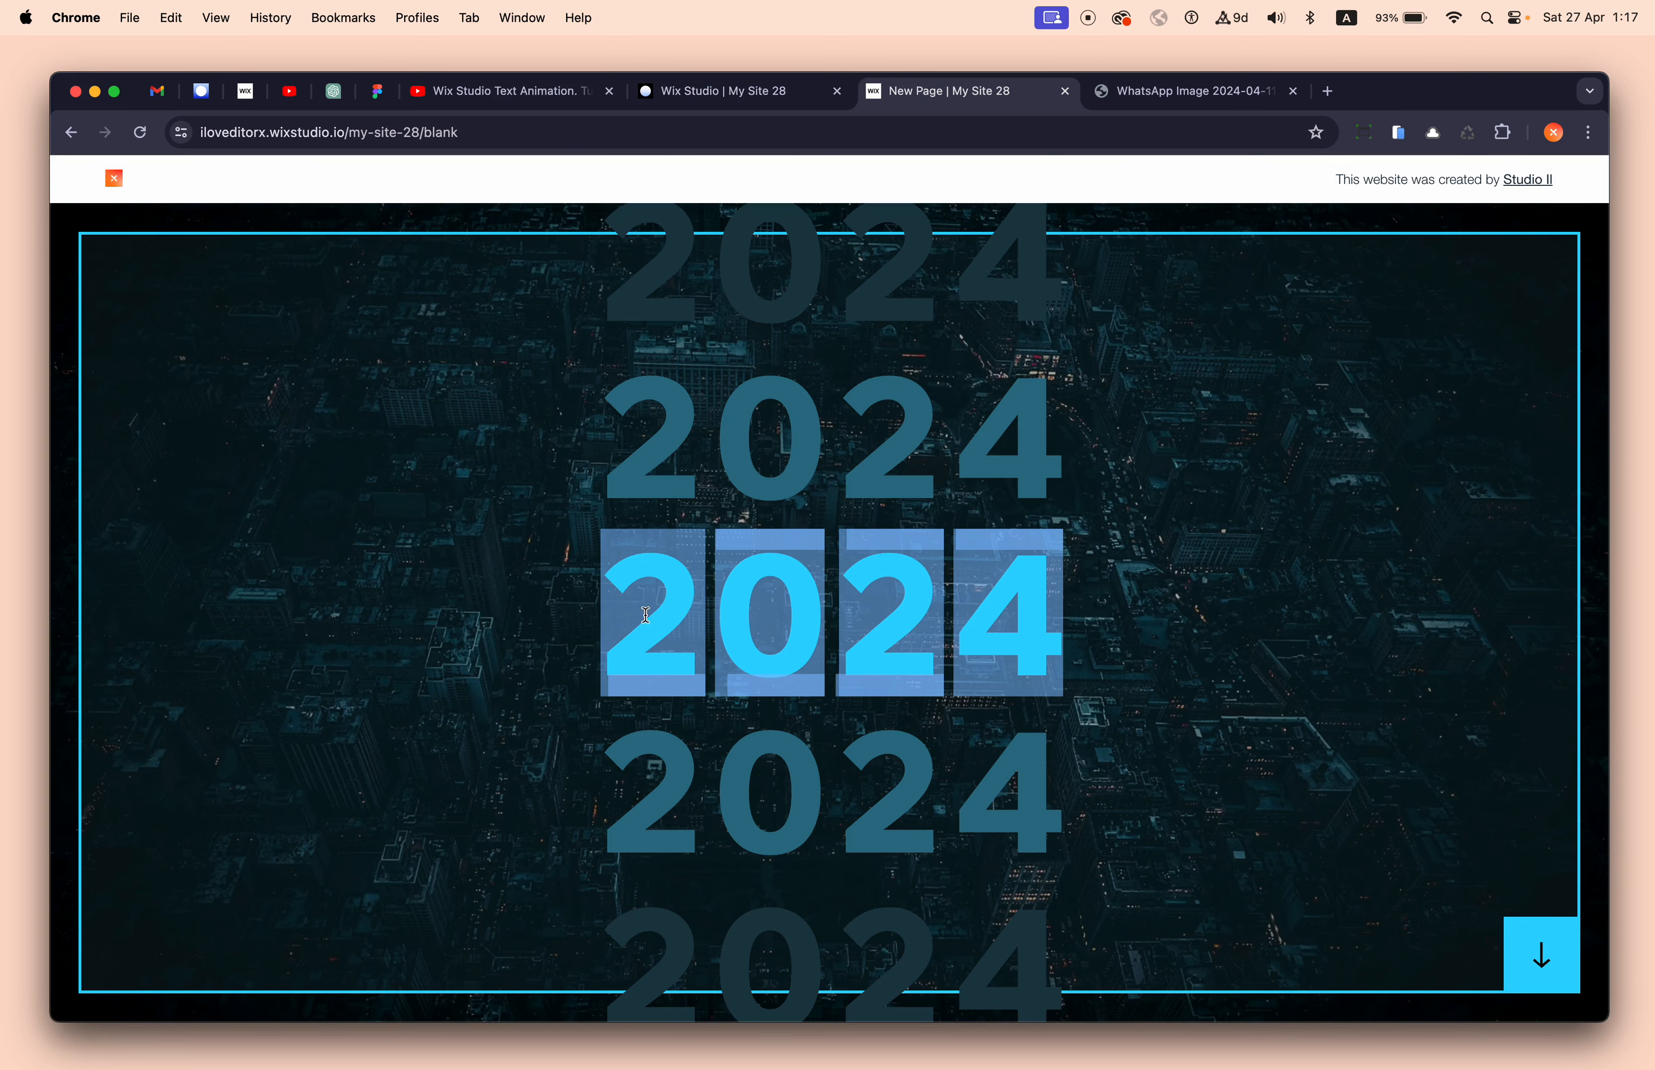
left_click(641, 618)
left_click_drag(639, 618, 695, 617)
left_click(683, 617)
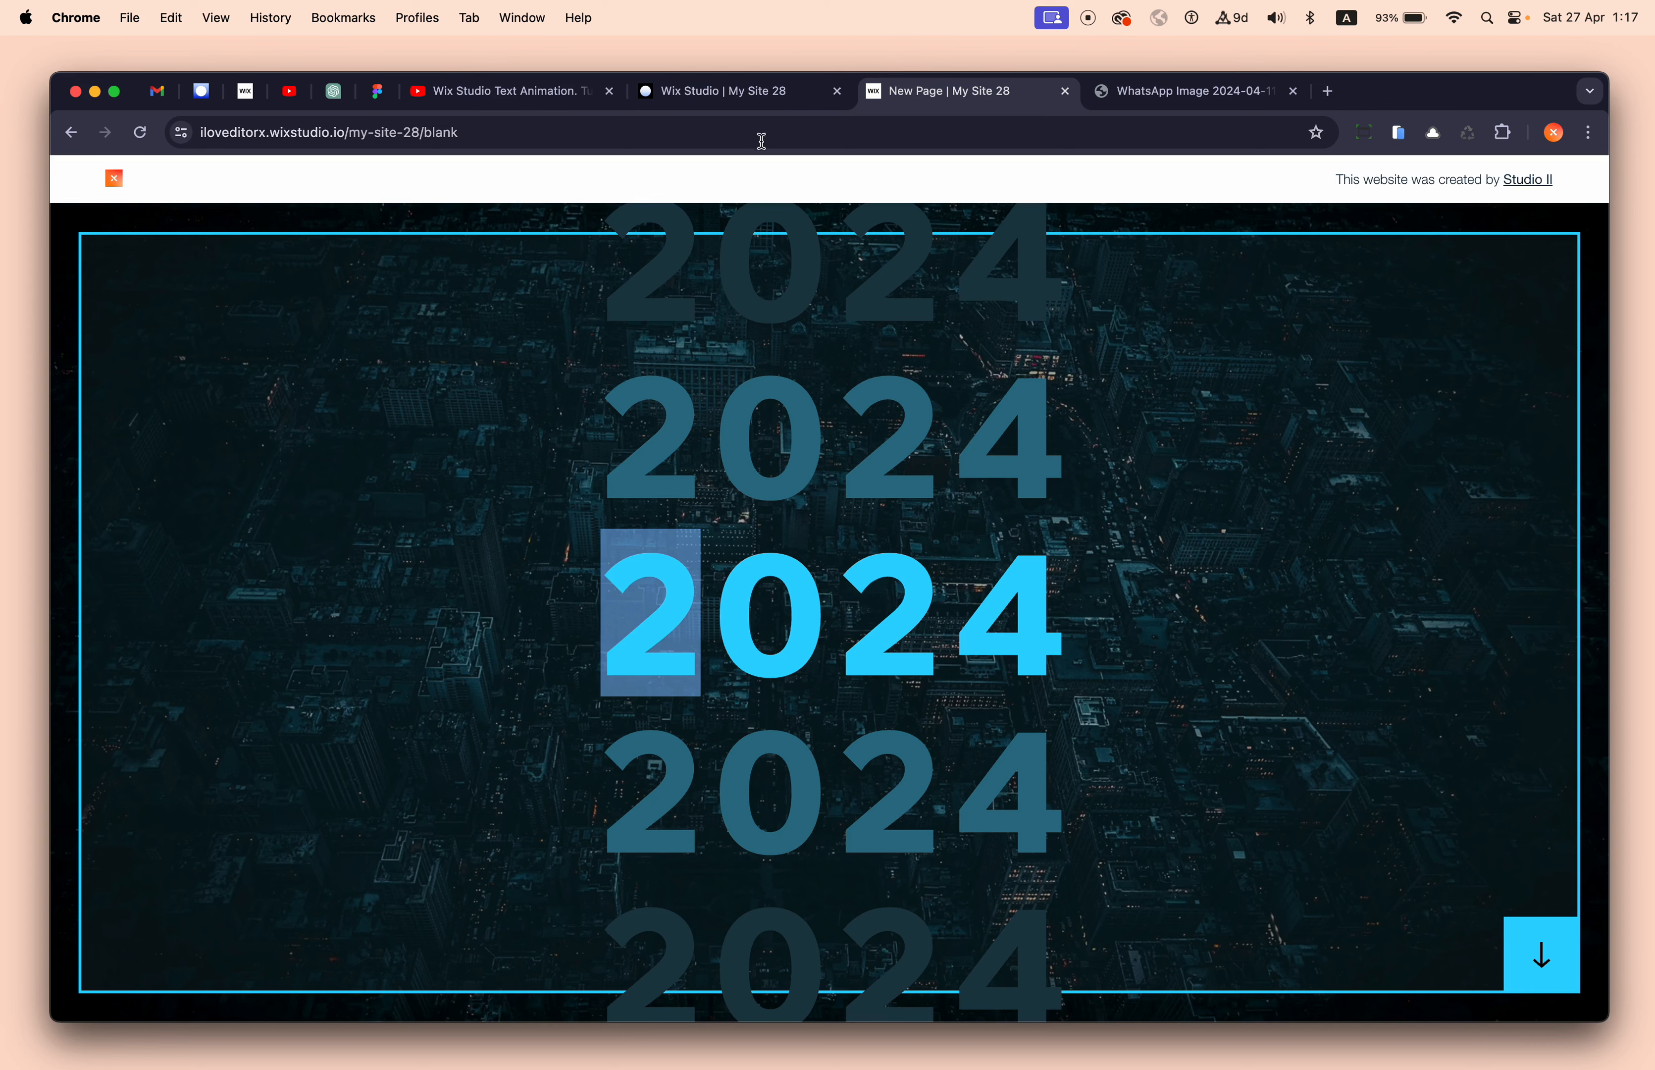
left_click(763, 91)
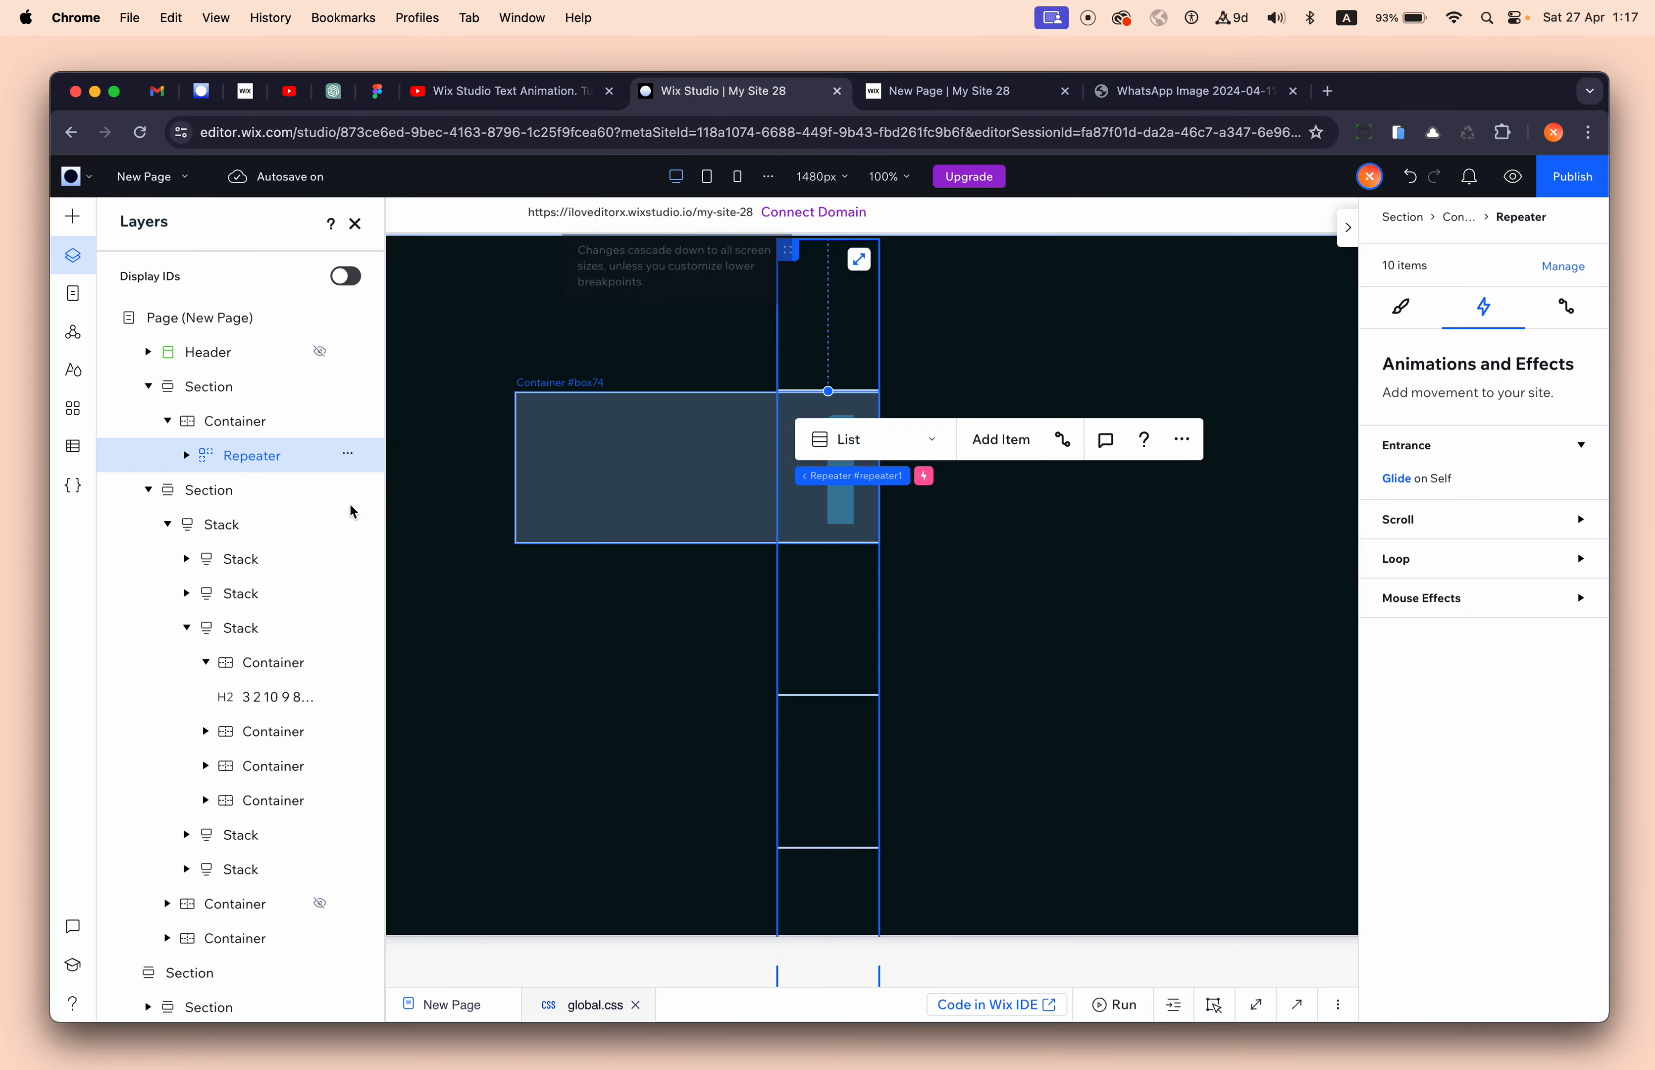
- Rename the Repeater layer to '01 (2) Repeater'
double_click(243, 454)
key("Left")
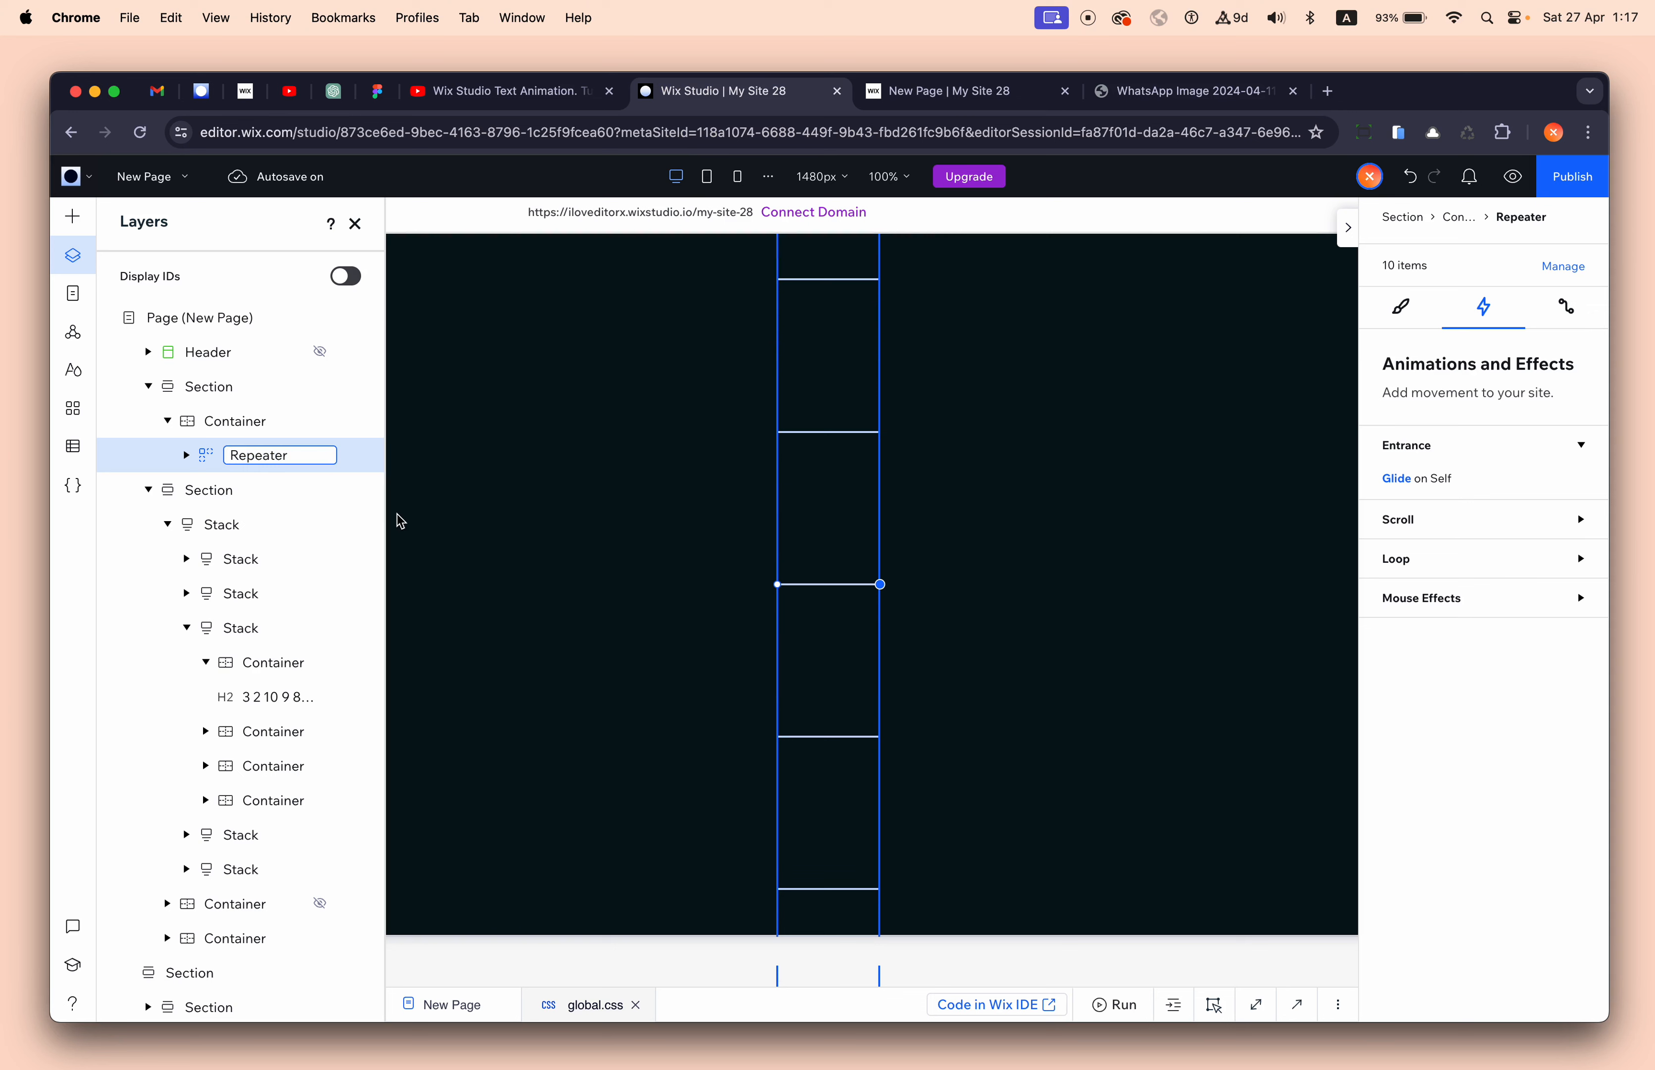
type("01 ()")
key("Left")
type("2")
key("Right")
key("Return")
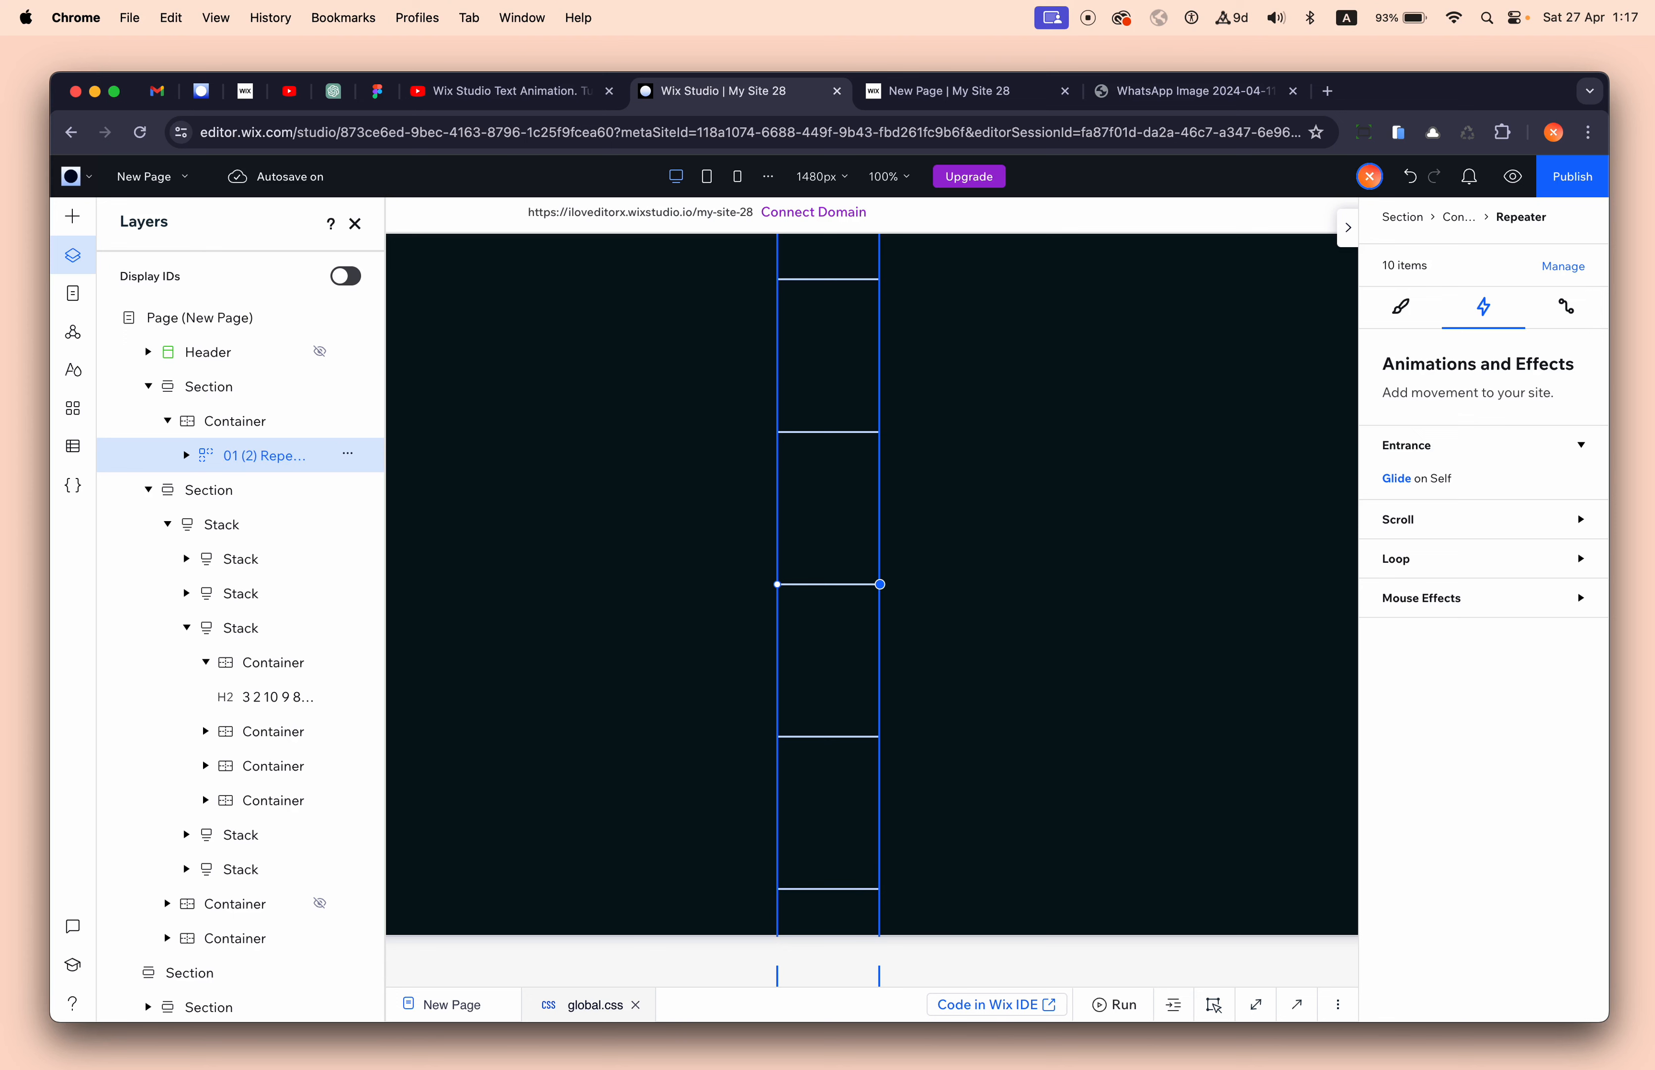
- Duplicate the repeater and rename the copy '02 (0) Repeater'
left_click(754, 465)
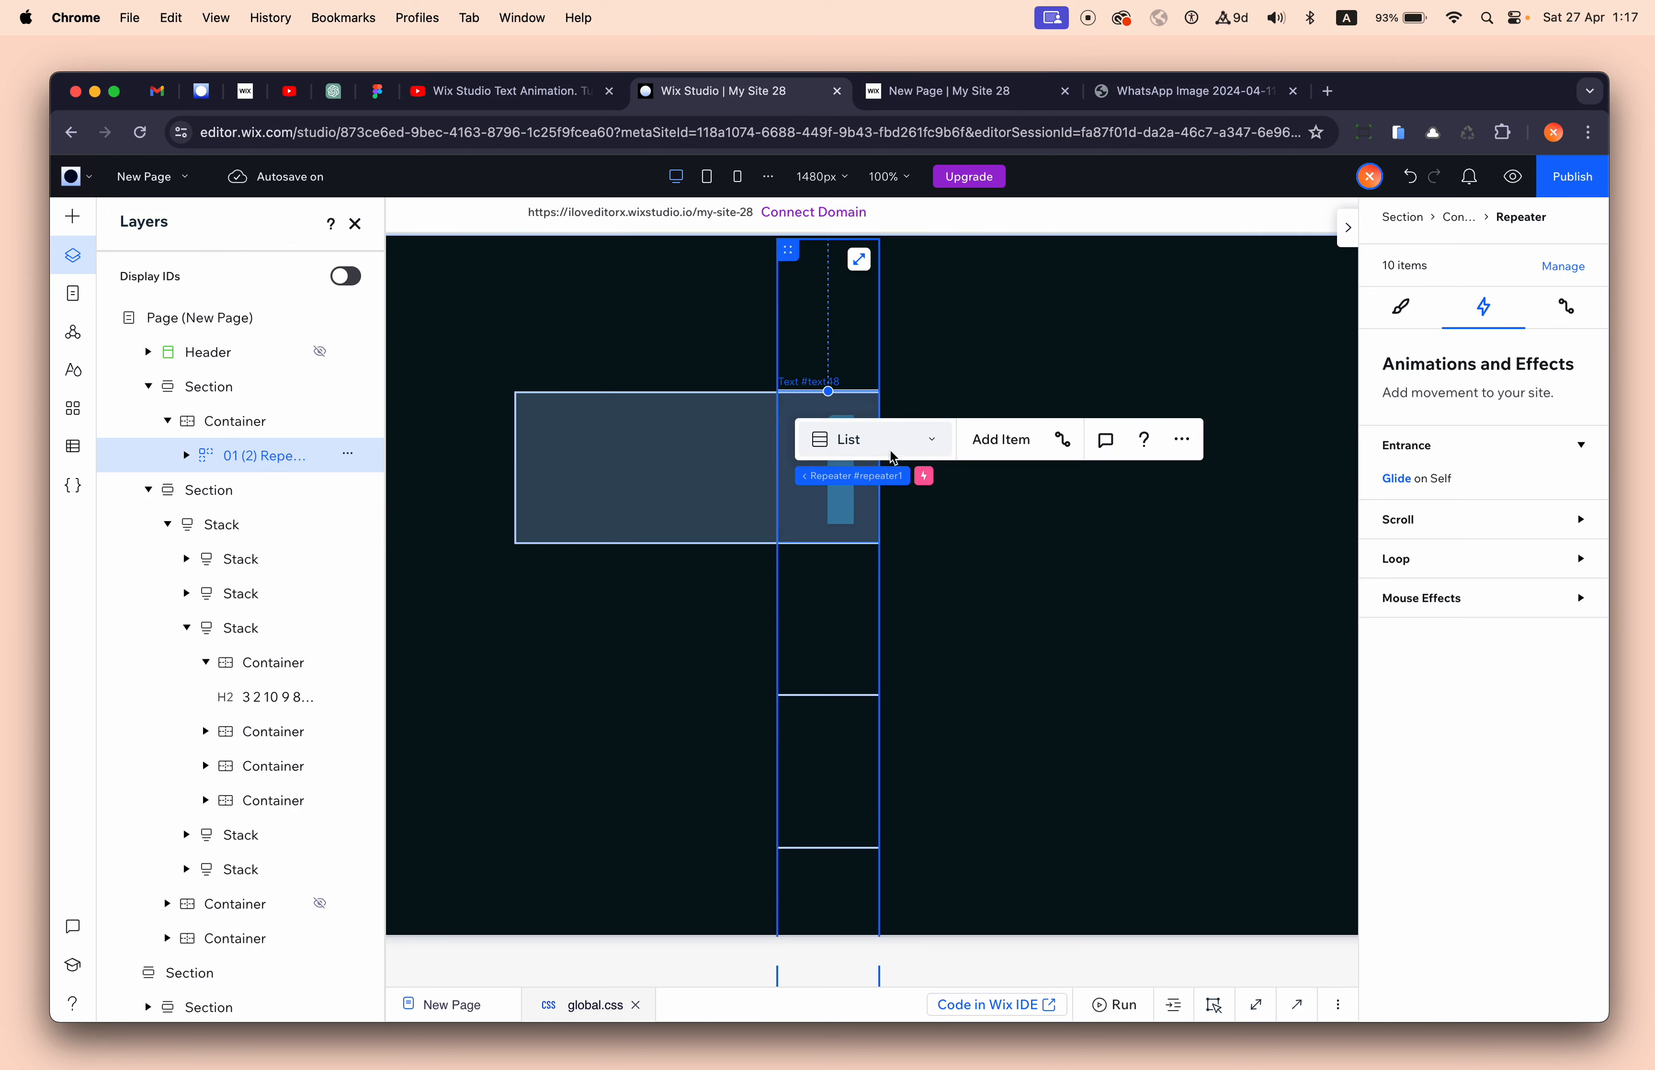
key("super+d")
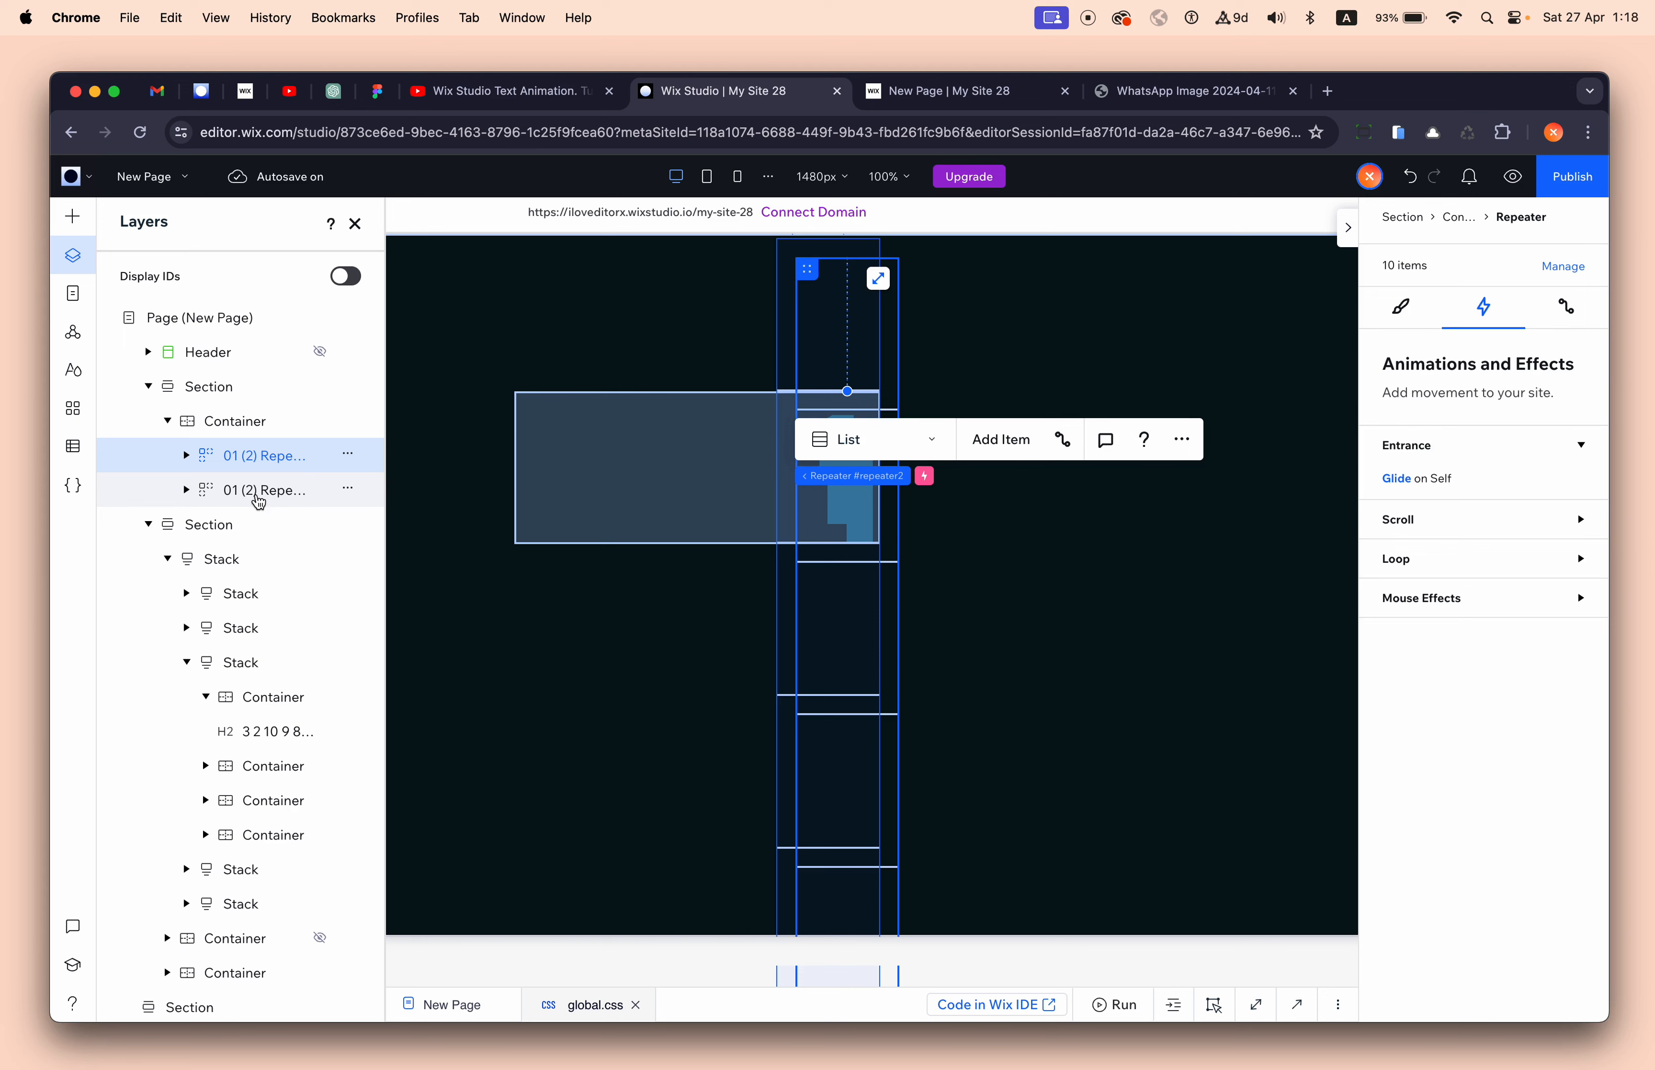
double_click(238, 456)
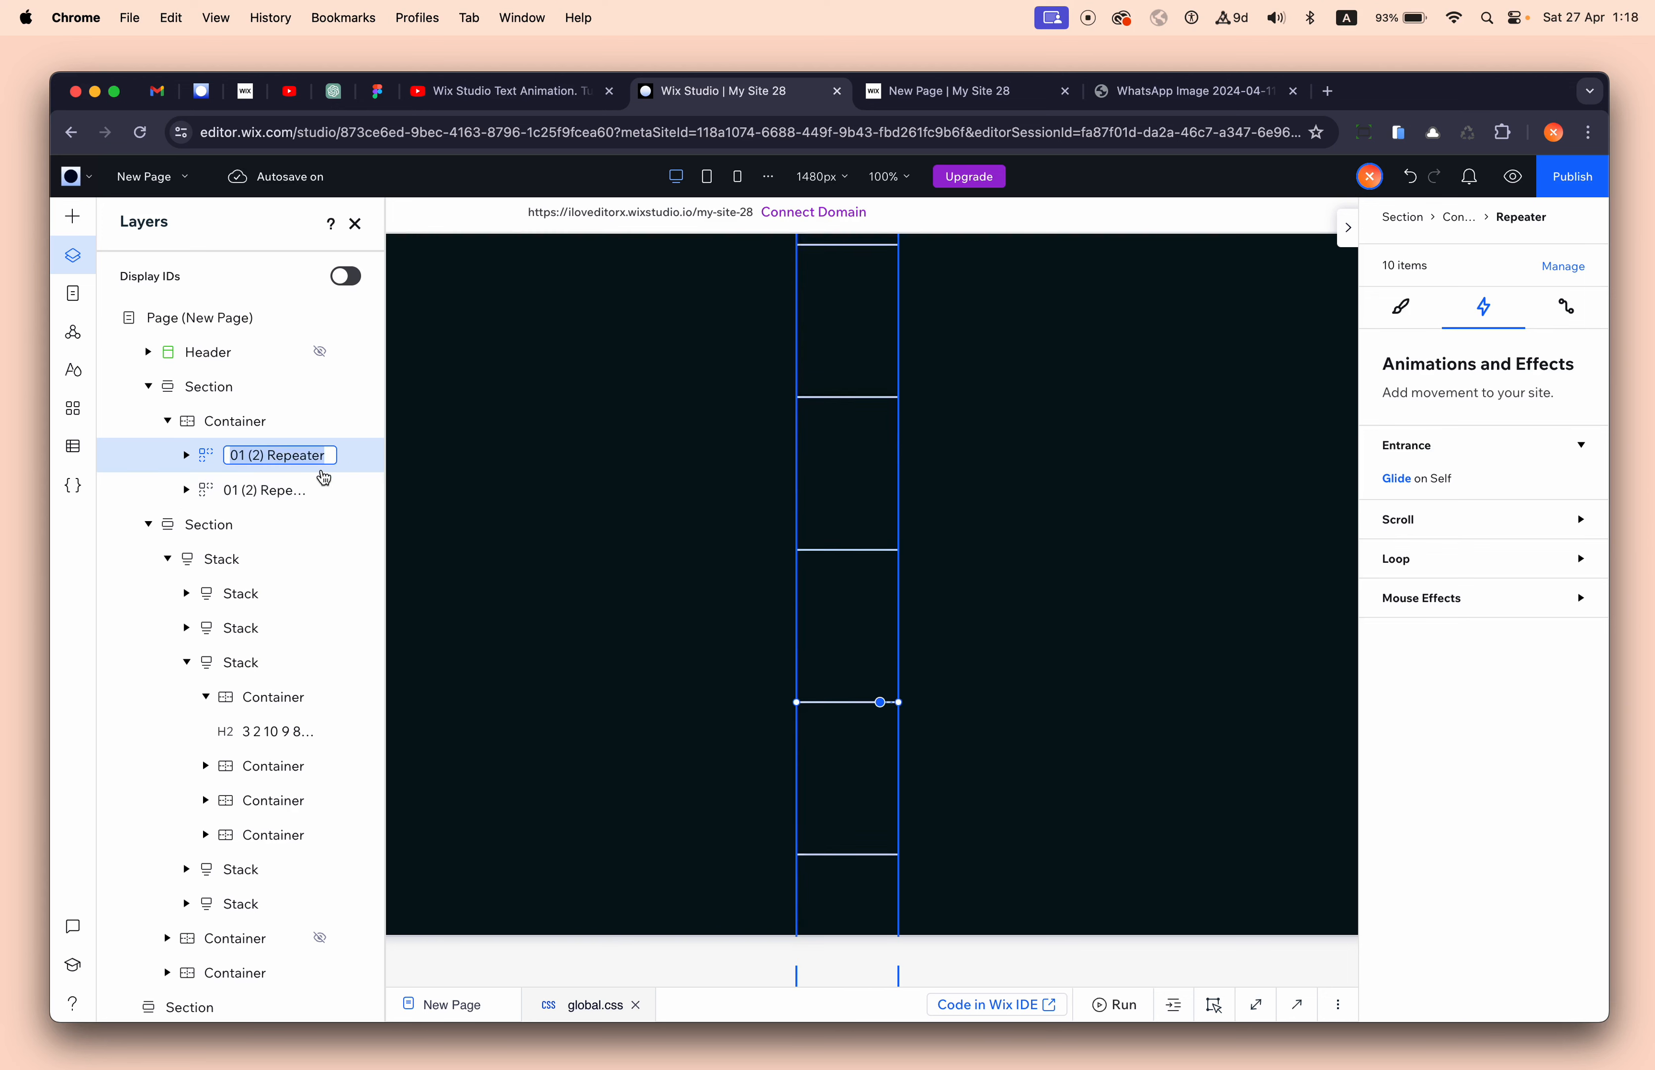
type("2 (")
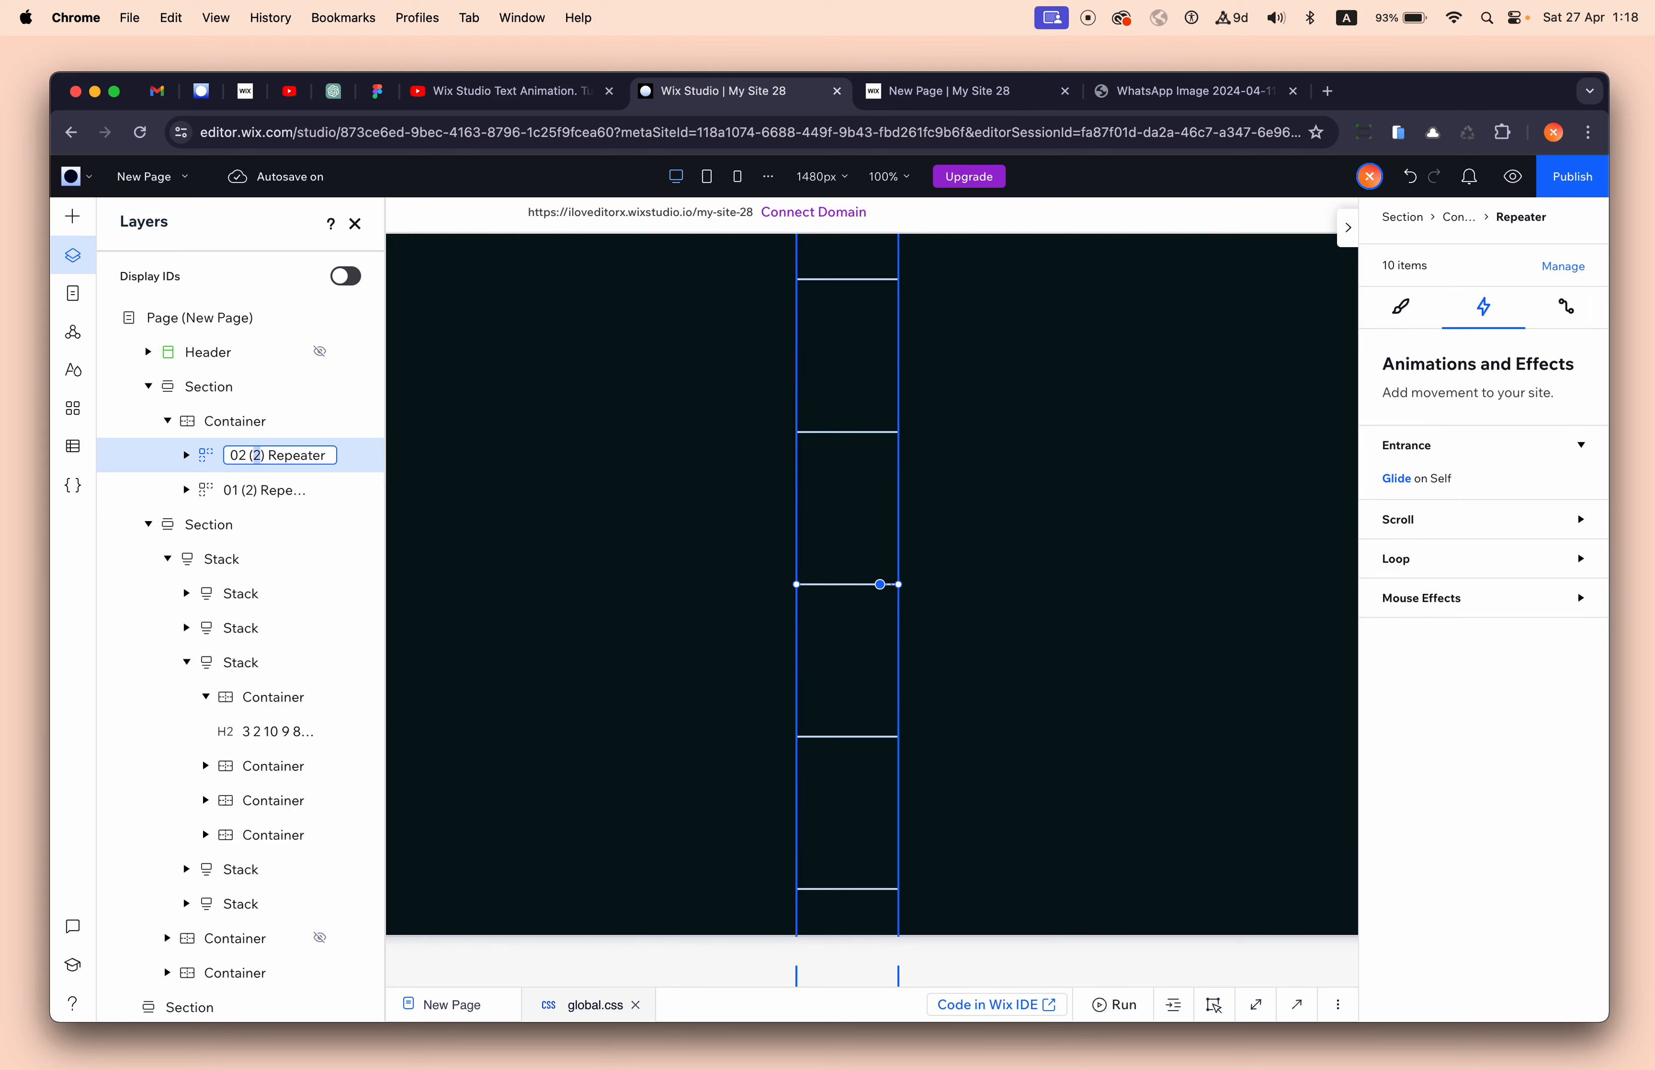
type("0")
left_click(348, 490)
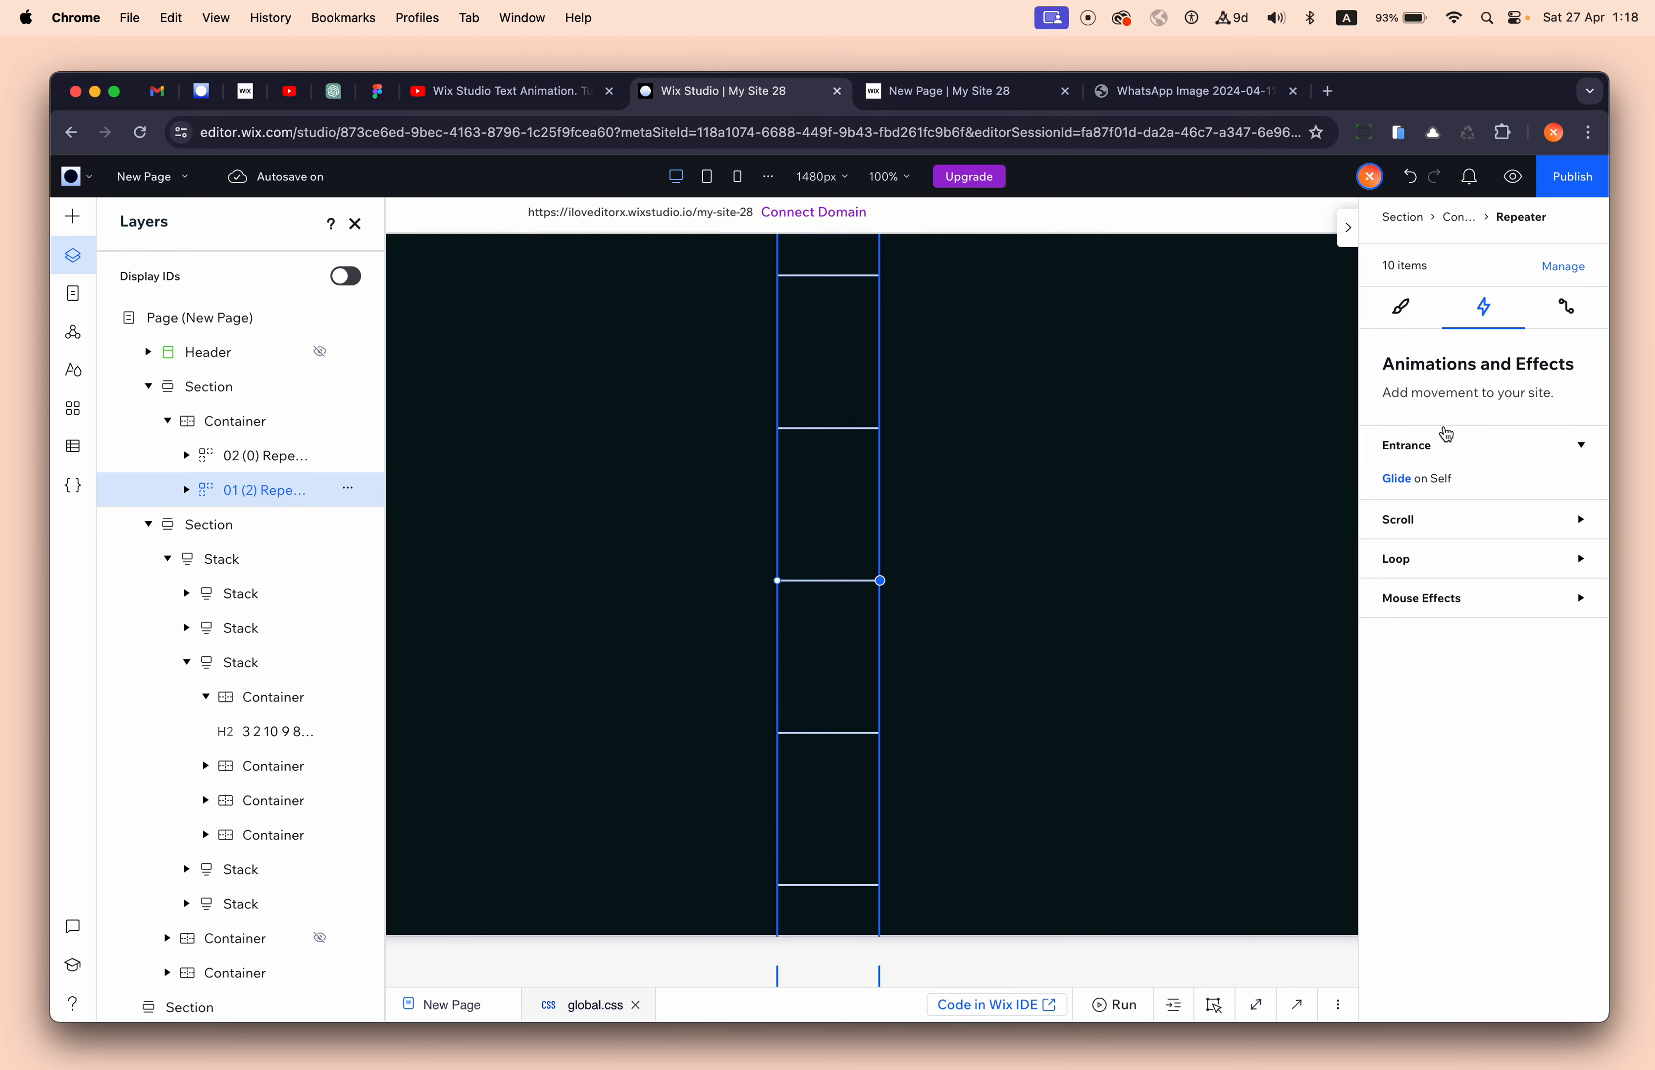
- Left-align the repeater and place the second digit column beside the first
left_click(1404, 309)
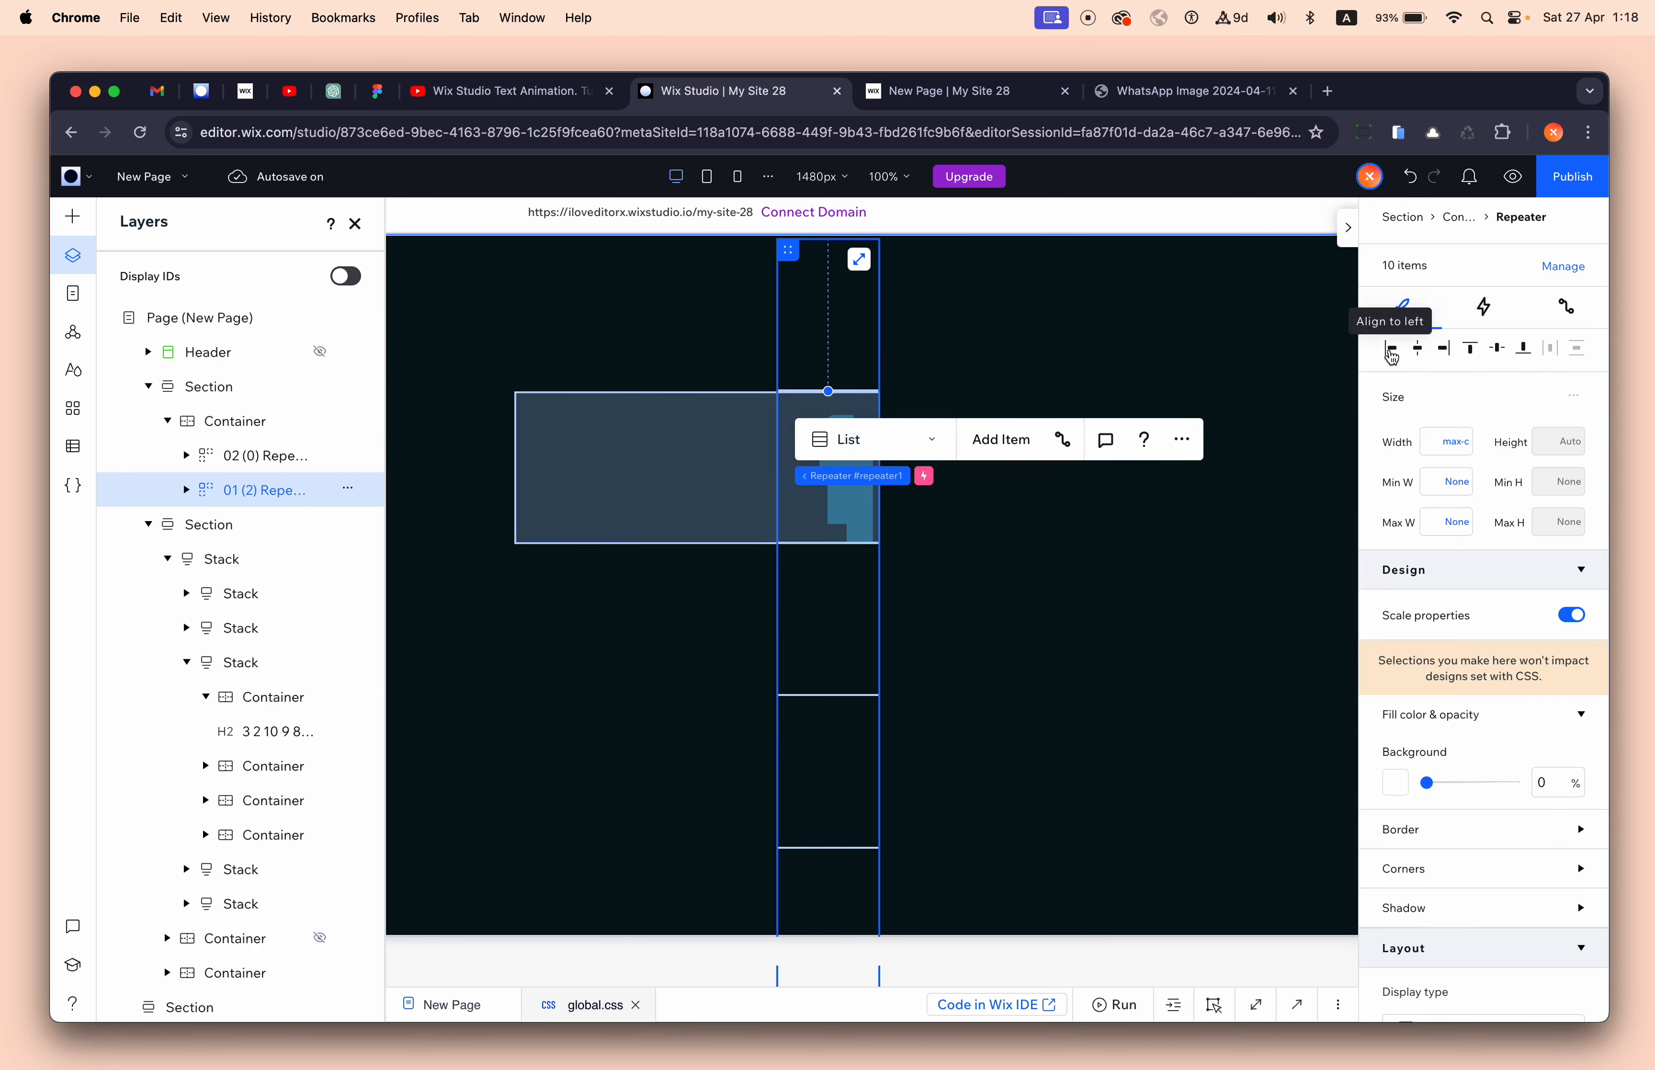
left_click(1391, 350)
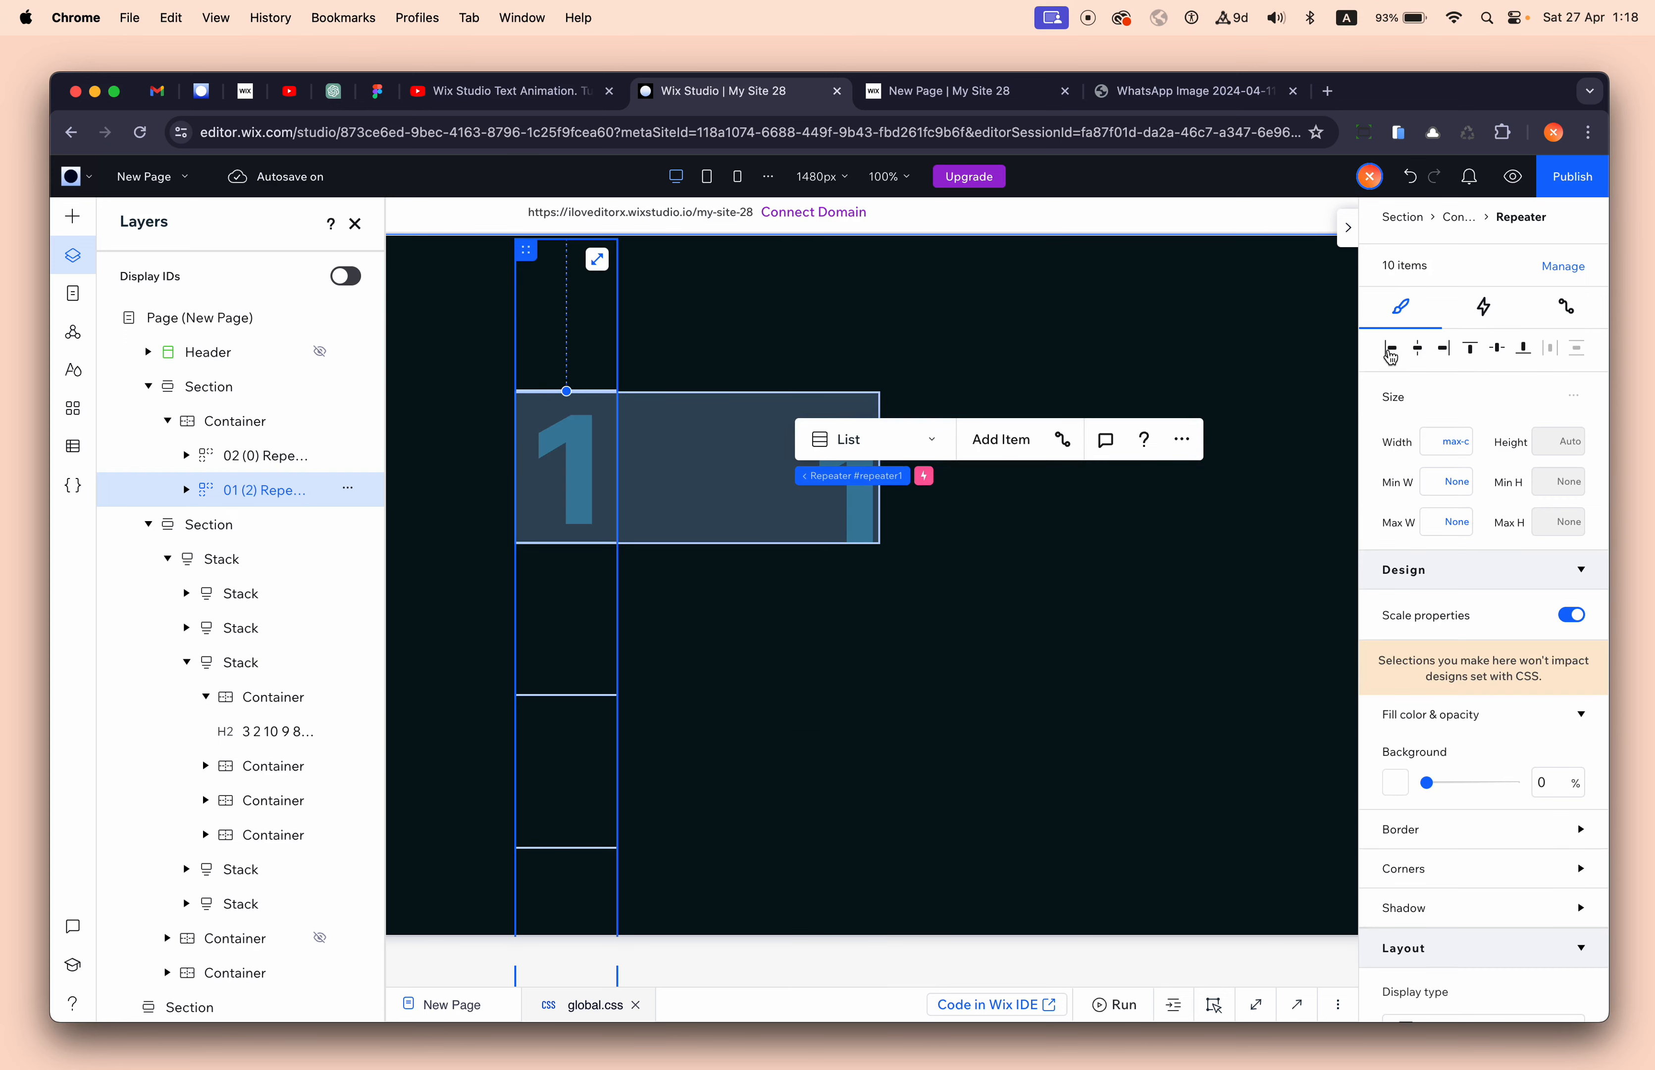
left_click(272, 462)
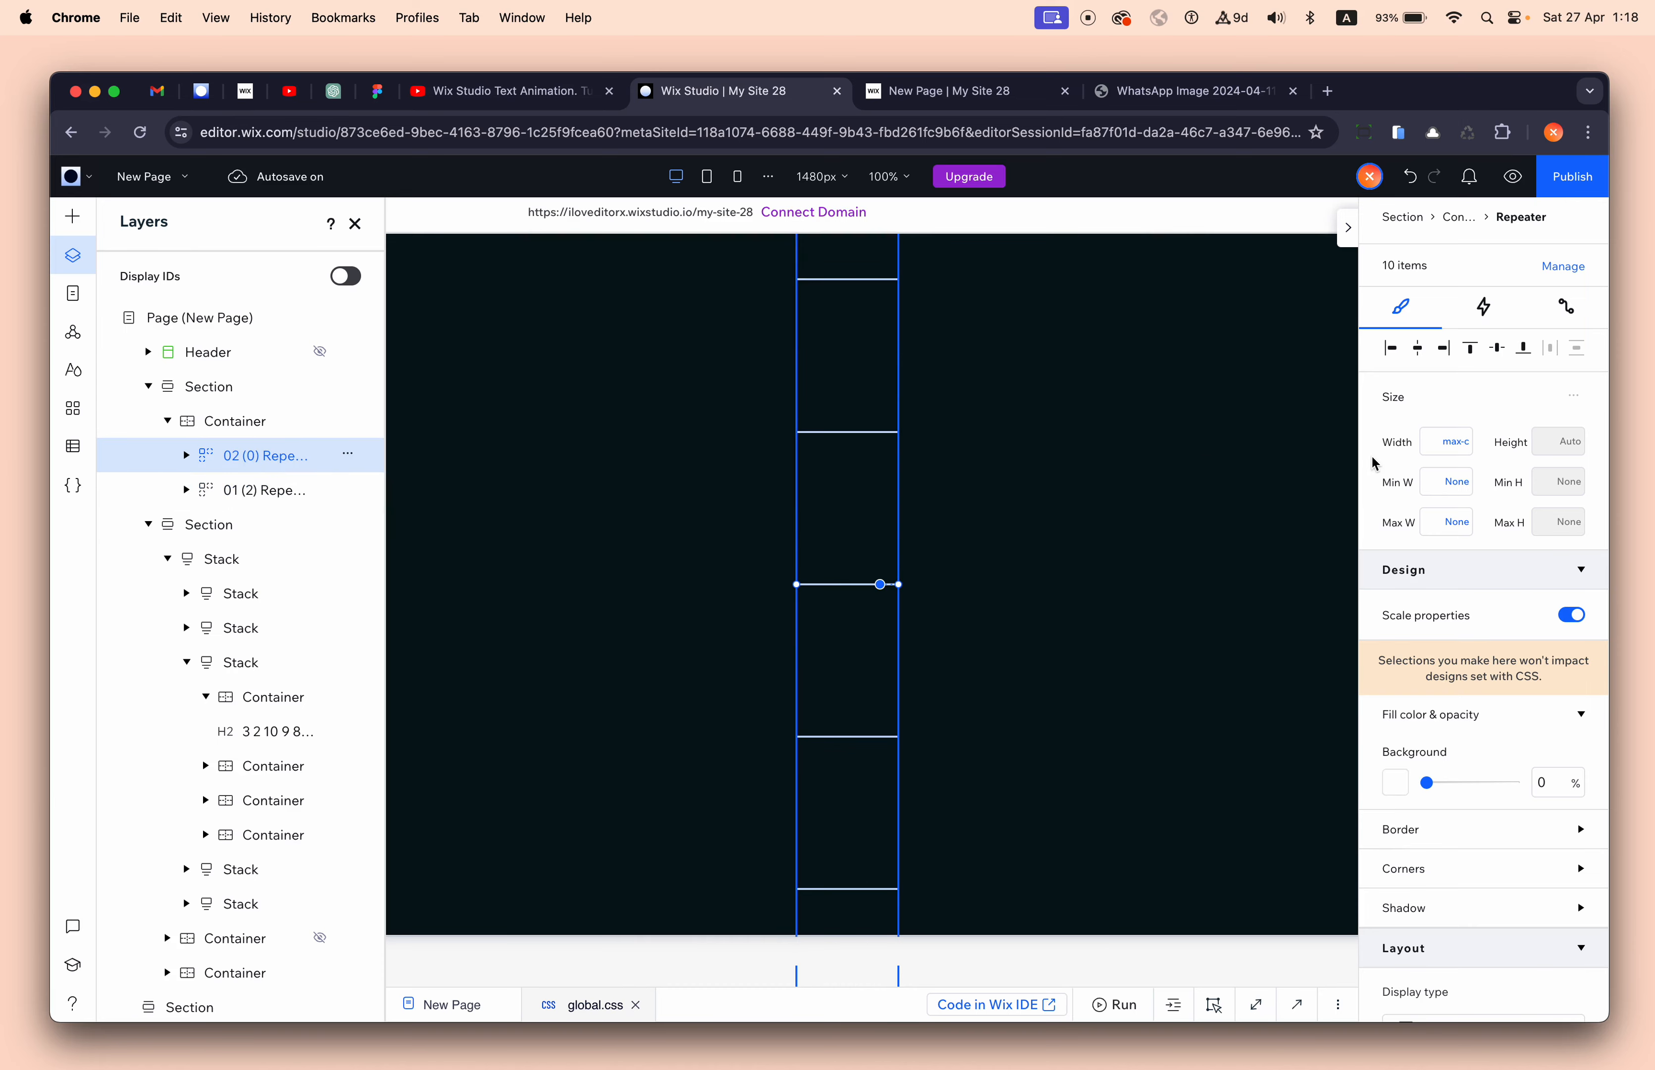
scroll(979, 412, "up", 5)
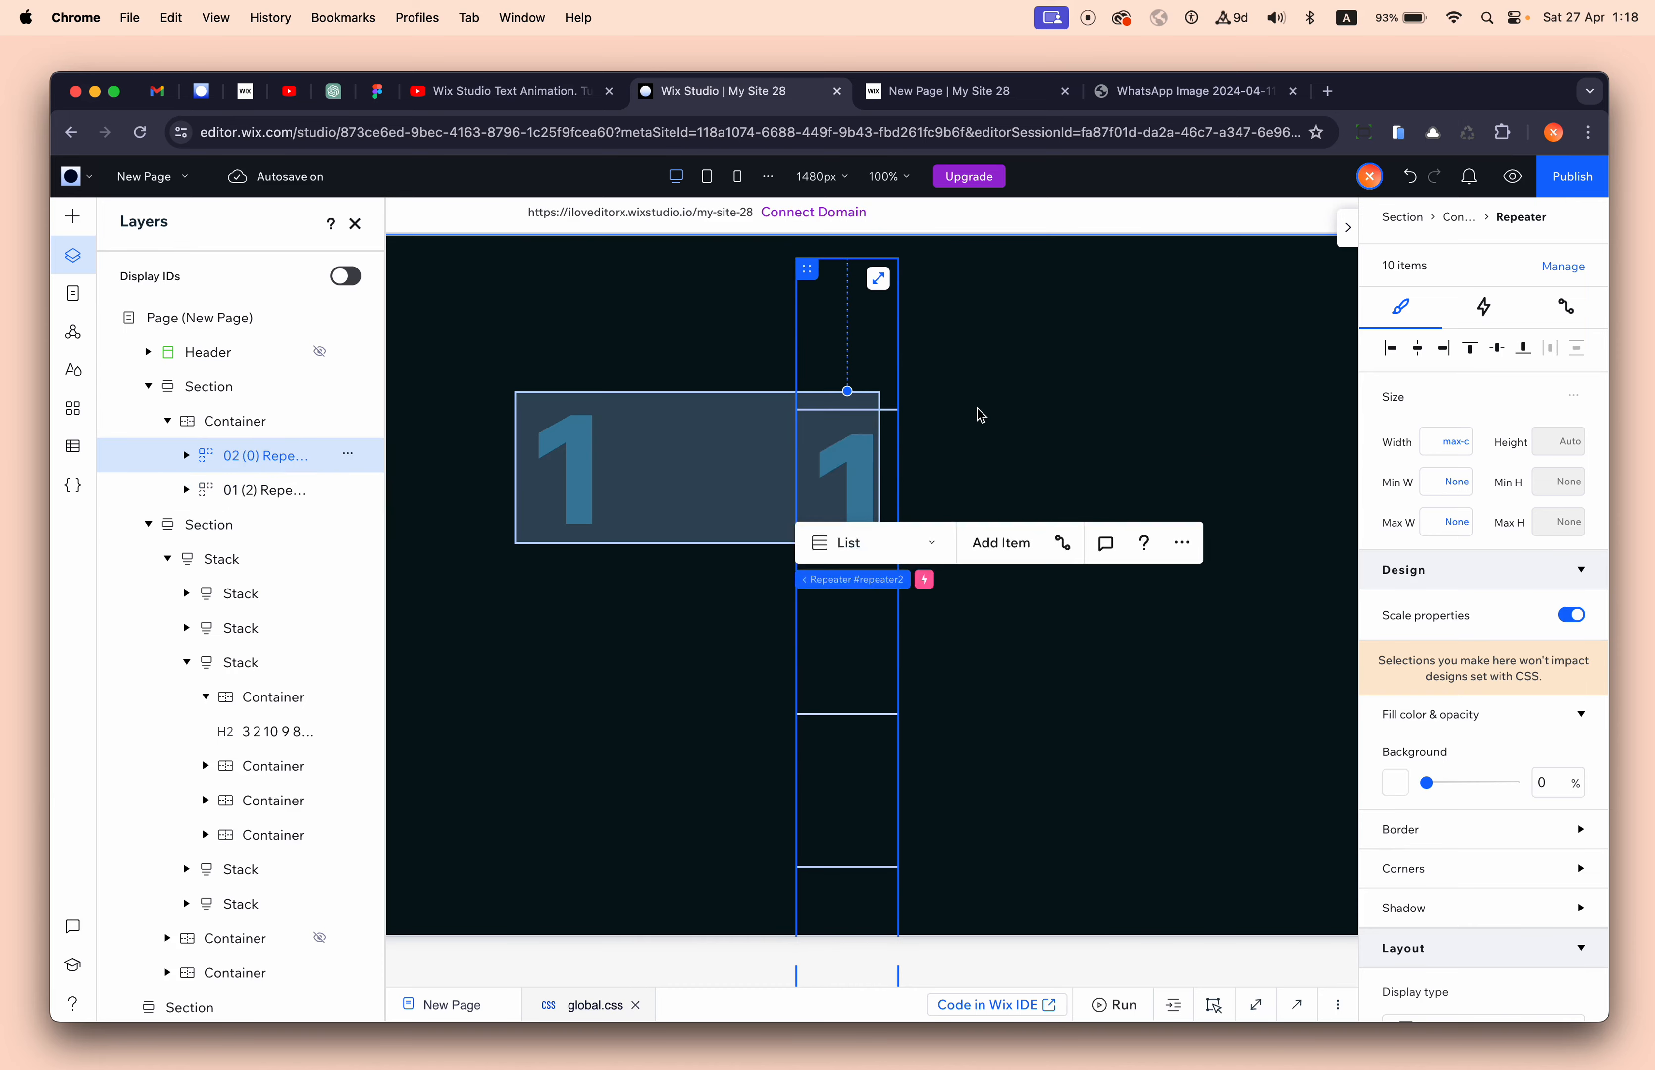
left_click_drag(756, 317, 634, 411)
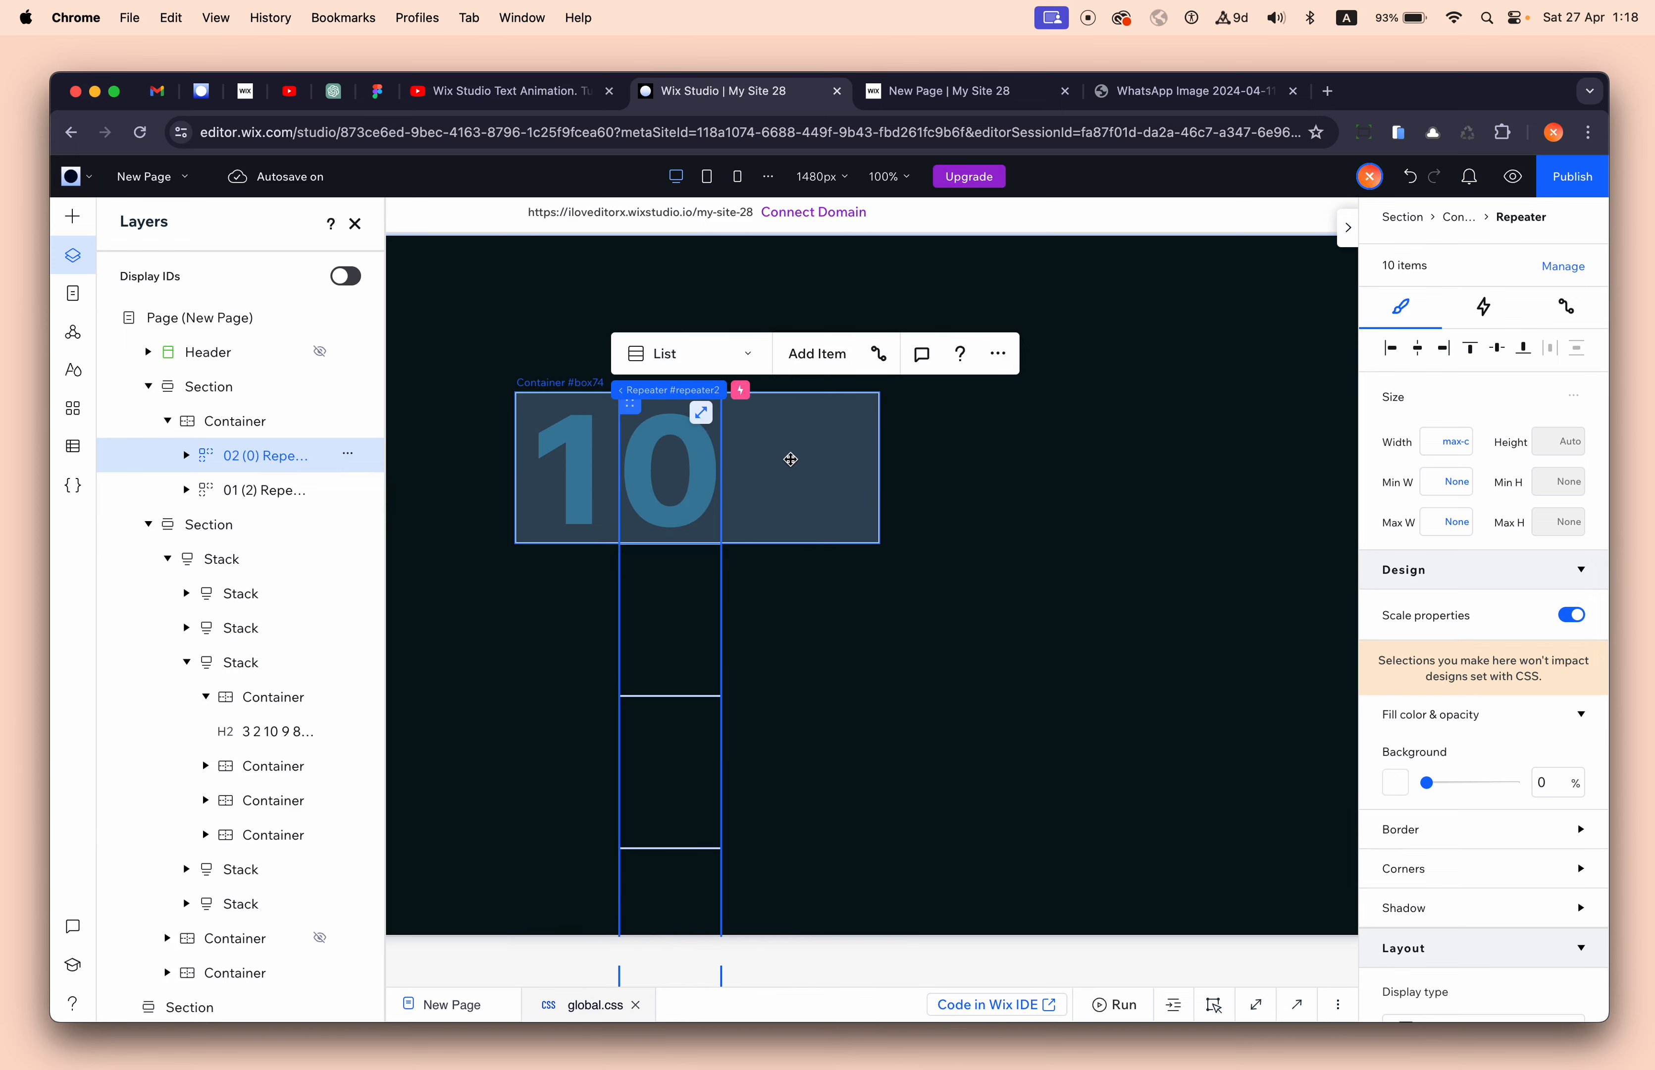
- Duplicate a third repeater, move it beside the others and rename it 03
key("super+d")
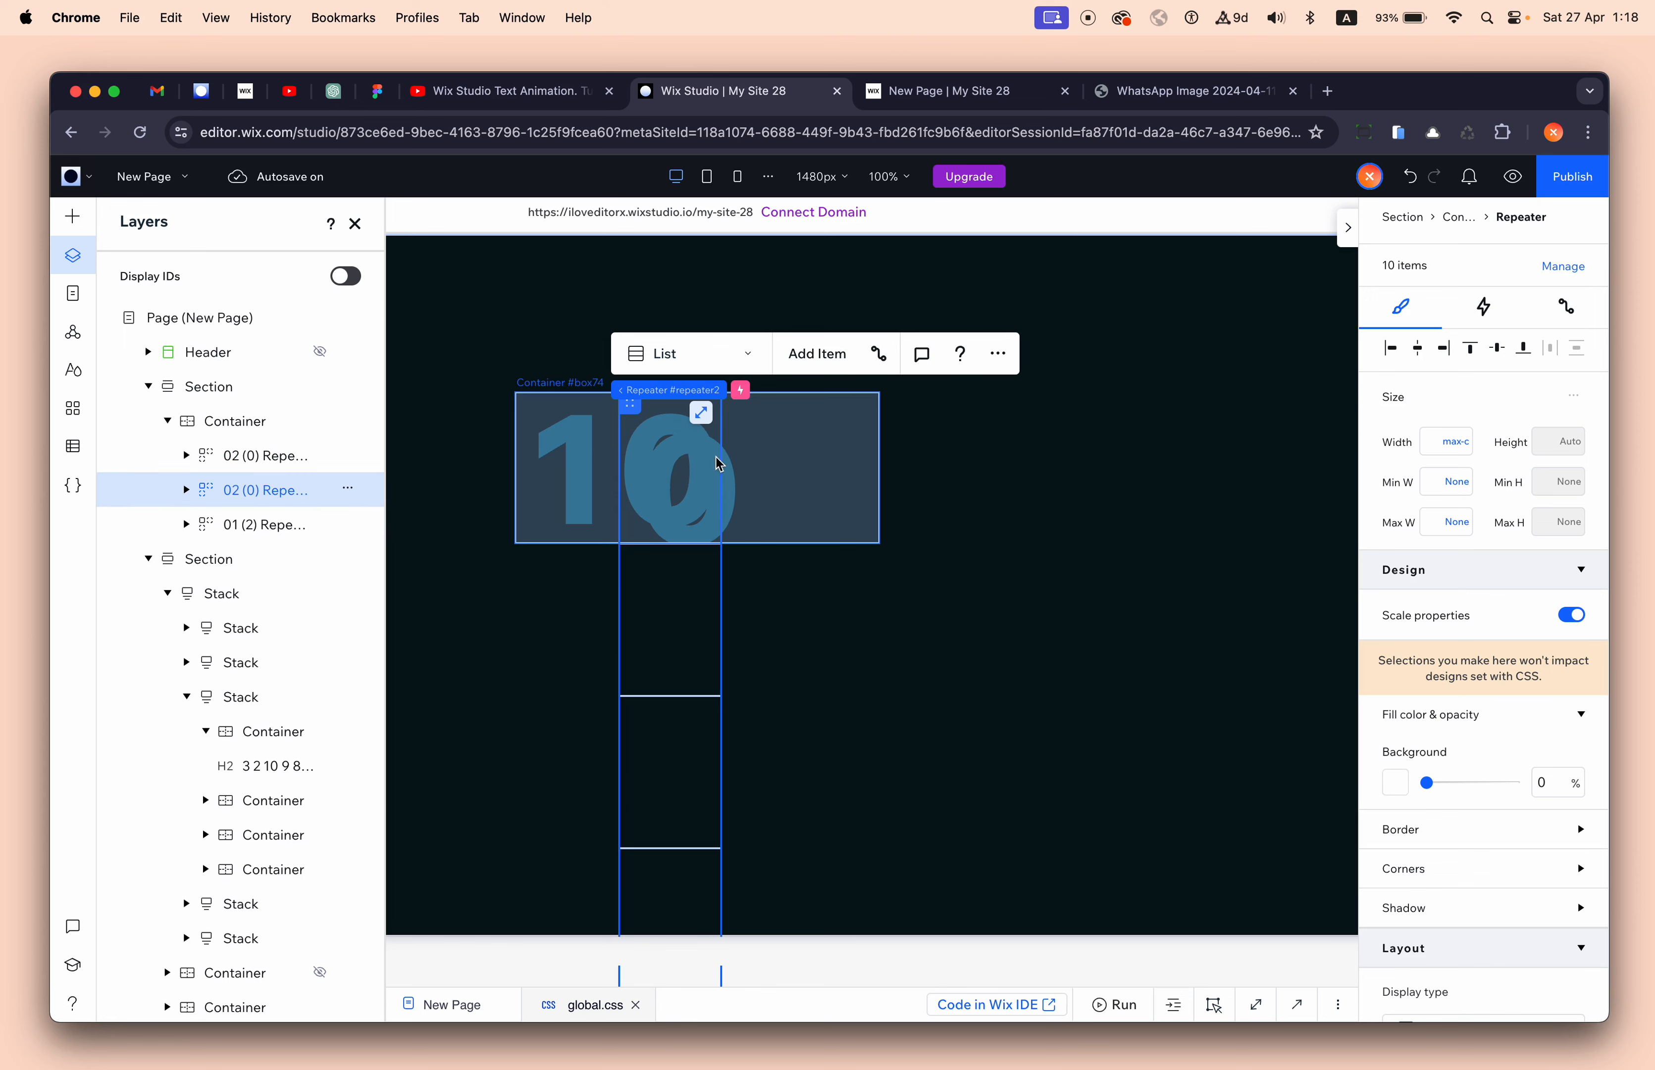
left_click_drag(648, 428, 736, 406)
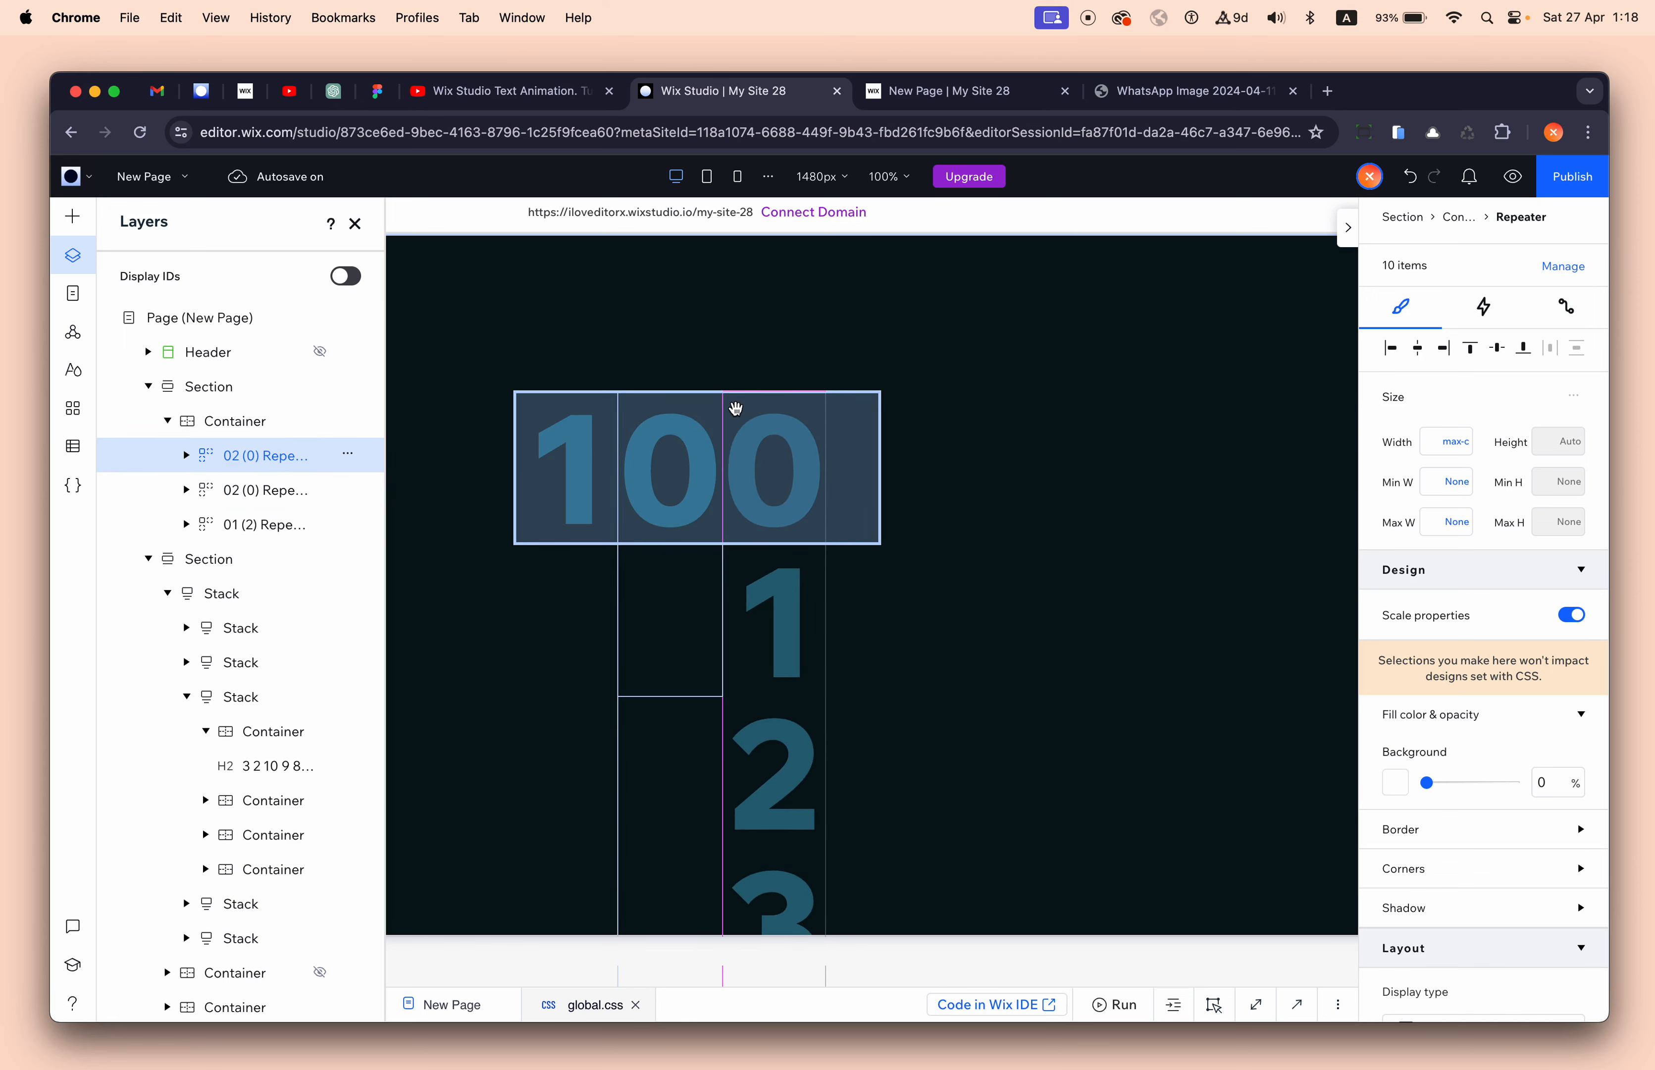
double_click(258, 461)
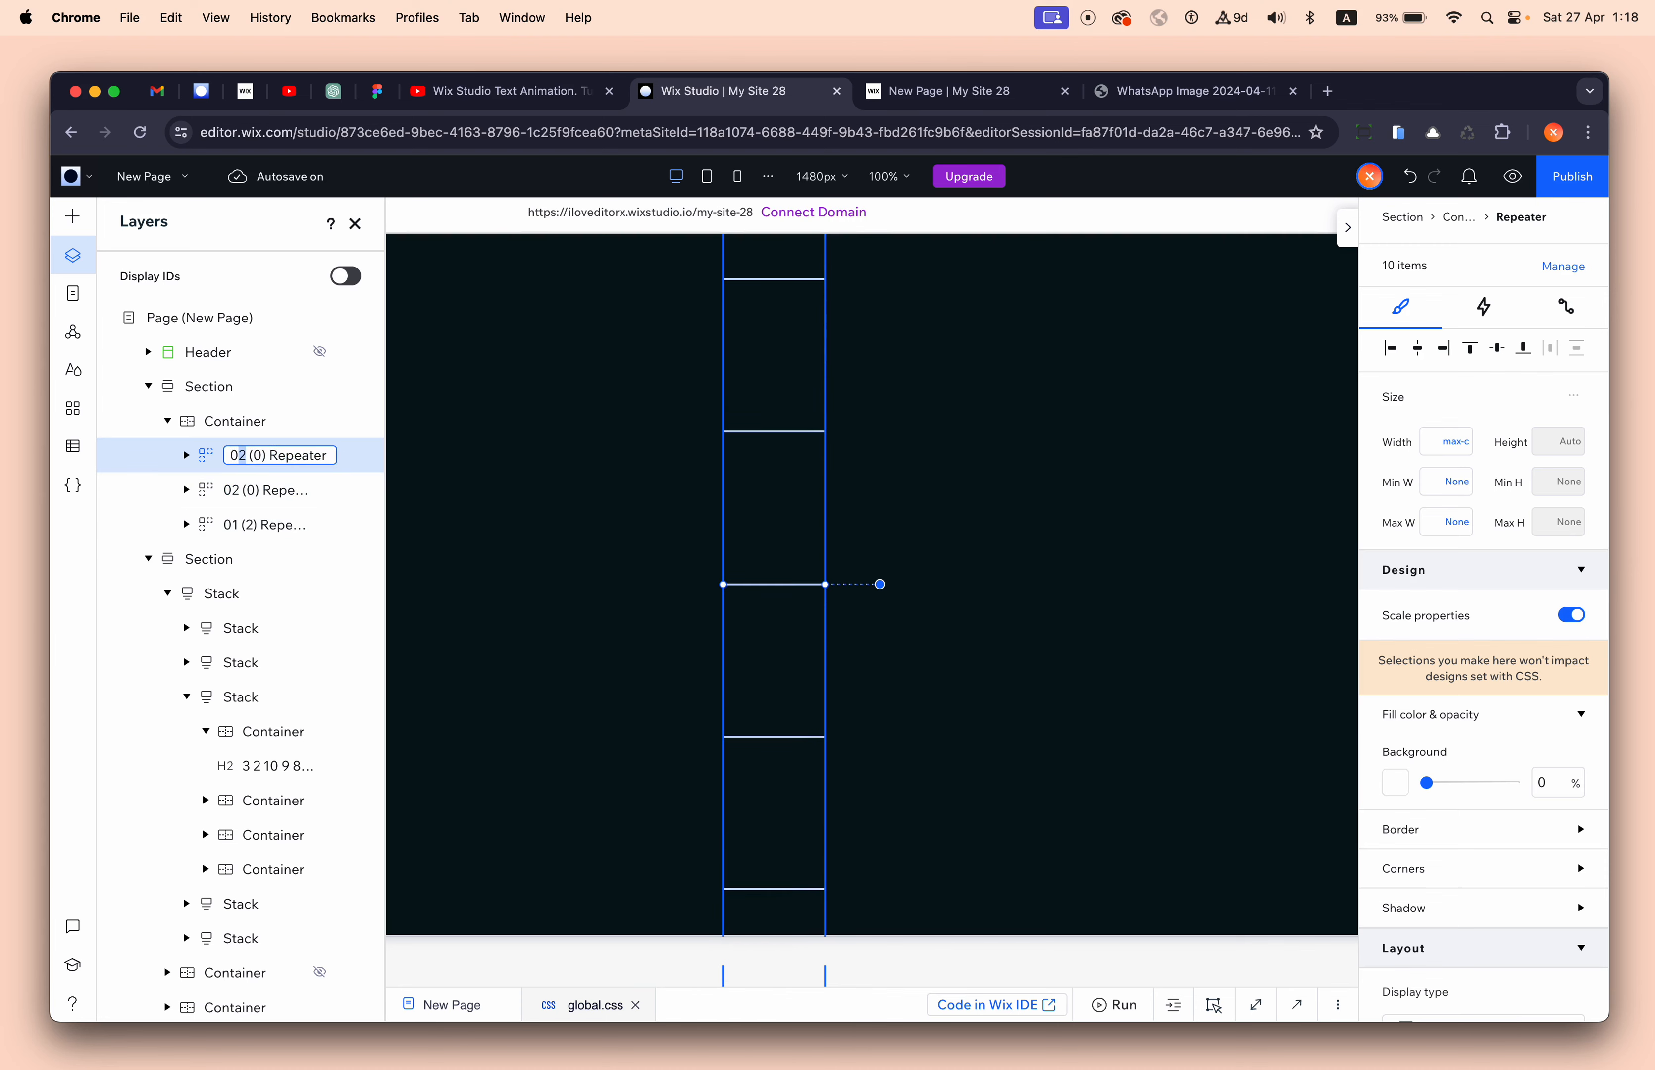
type("3")
key("Return")
scroll(682, 444, "up", 7)
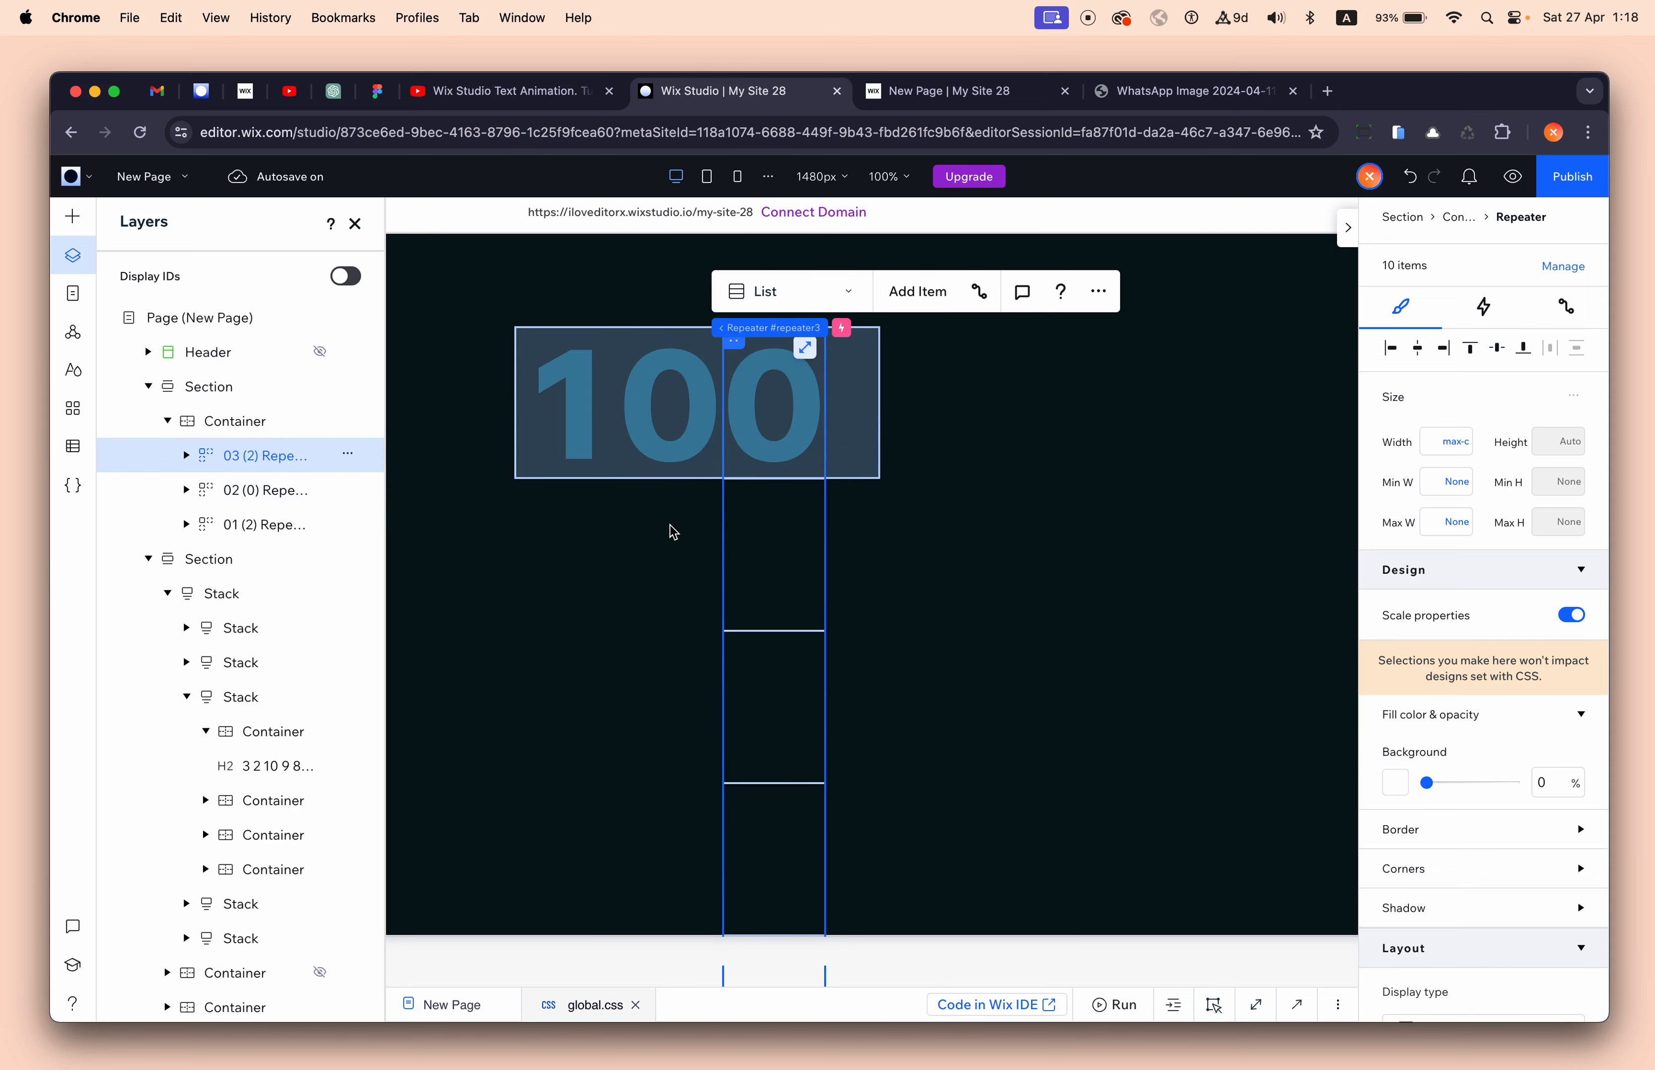
- Duplicate a fourth repeater and rename it 04
key("super+d")
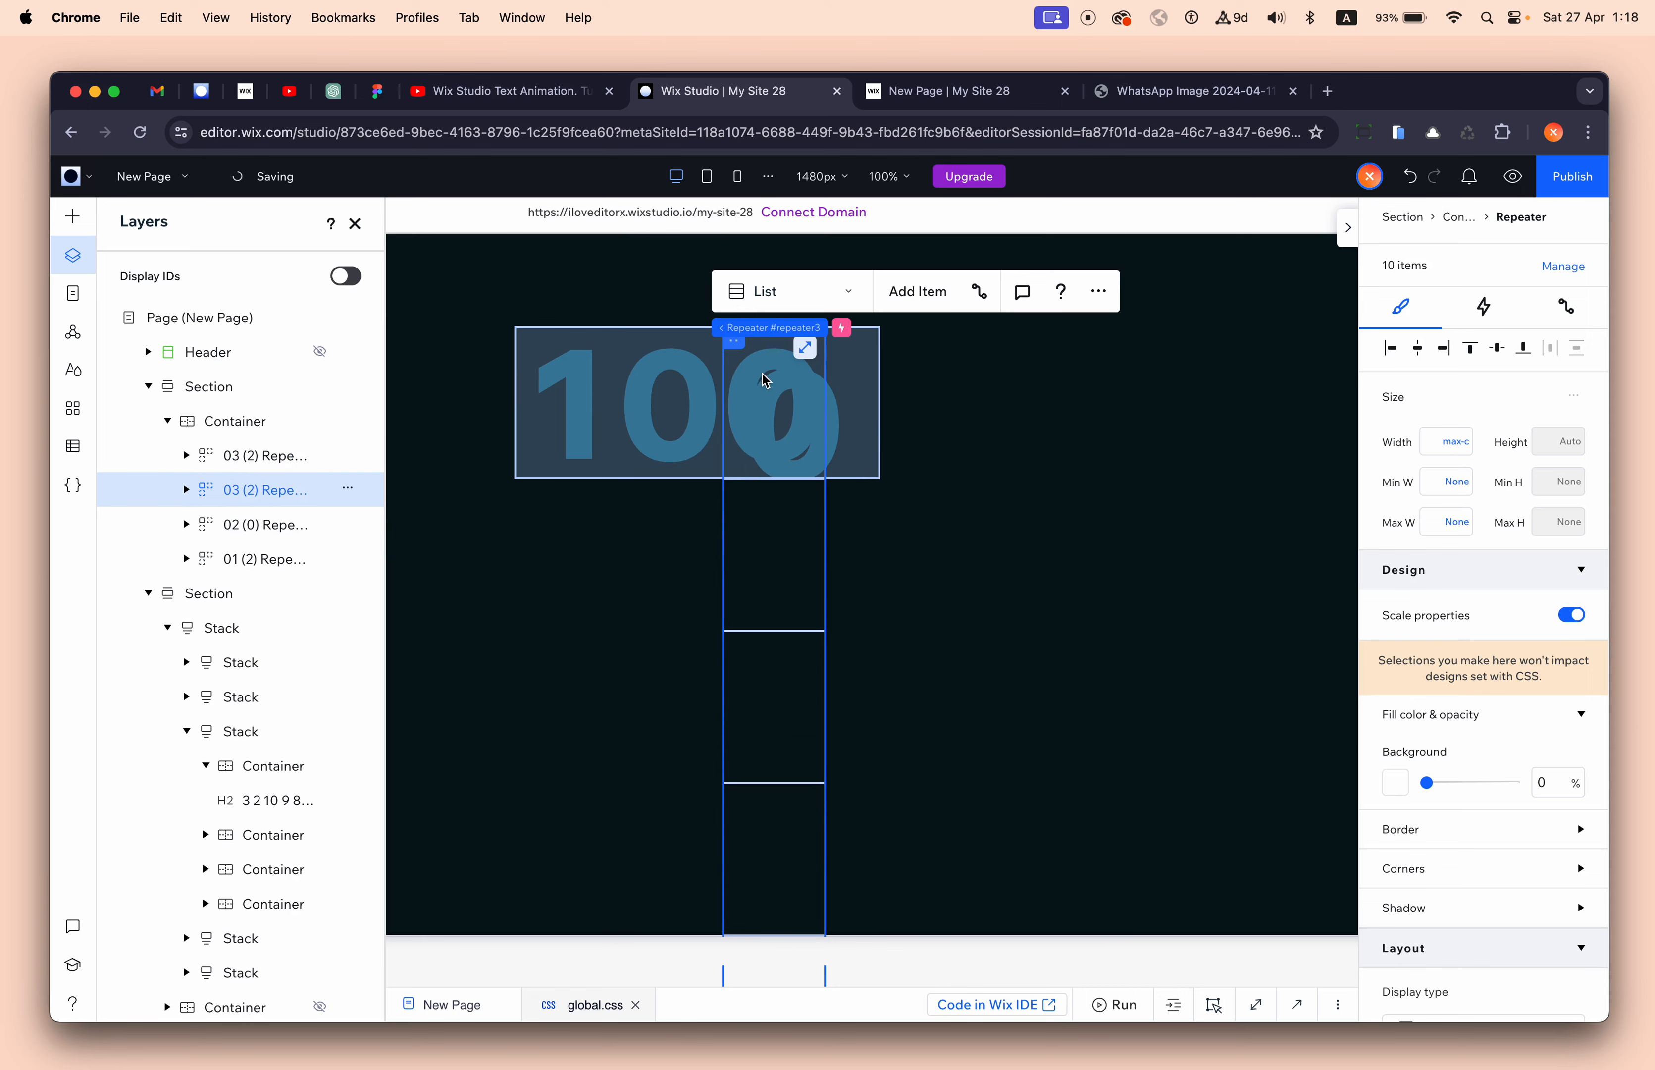
double_click(259, 462)
key("Left")
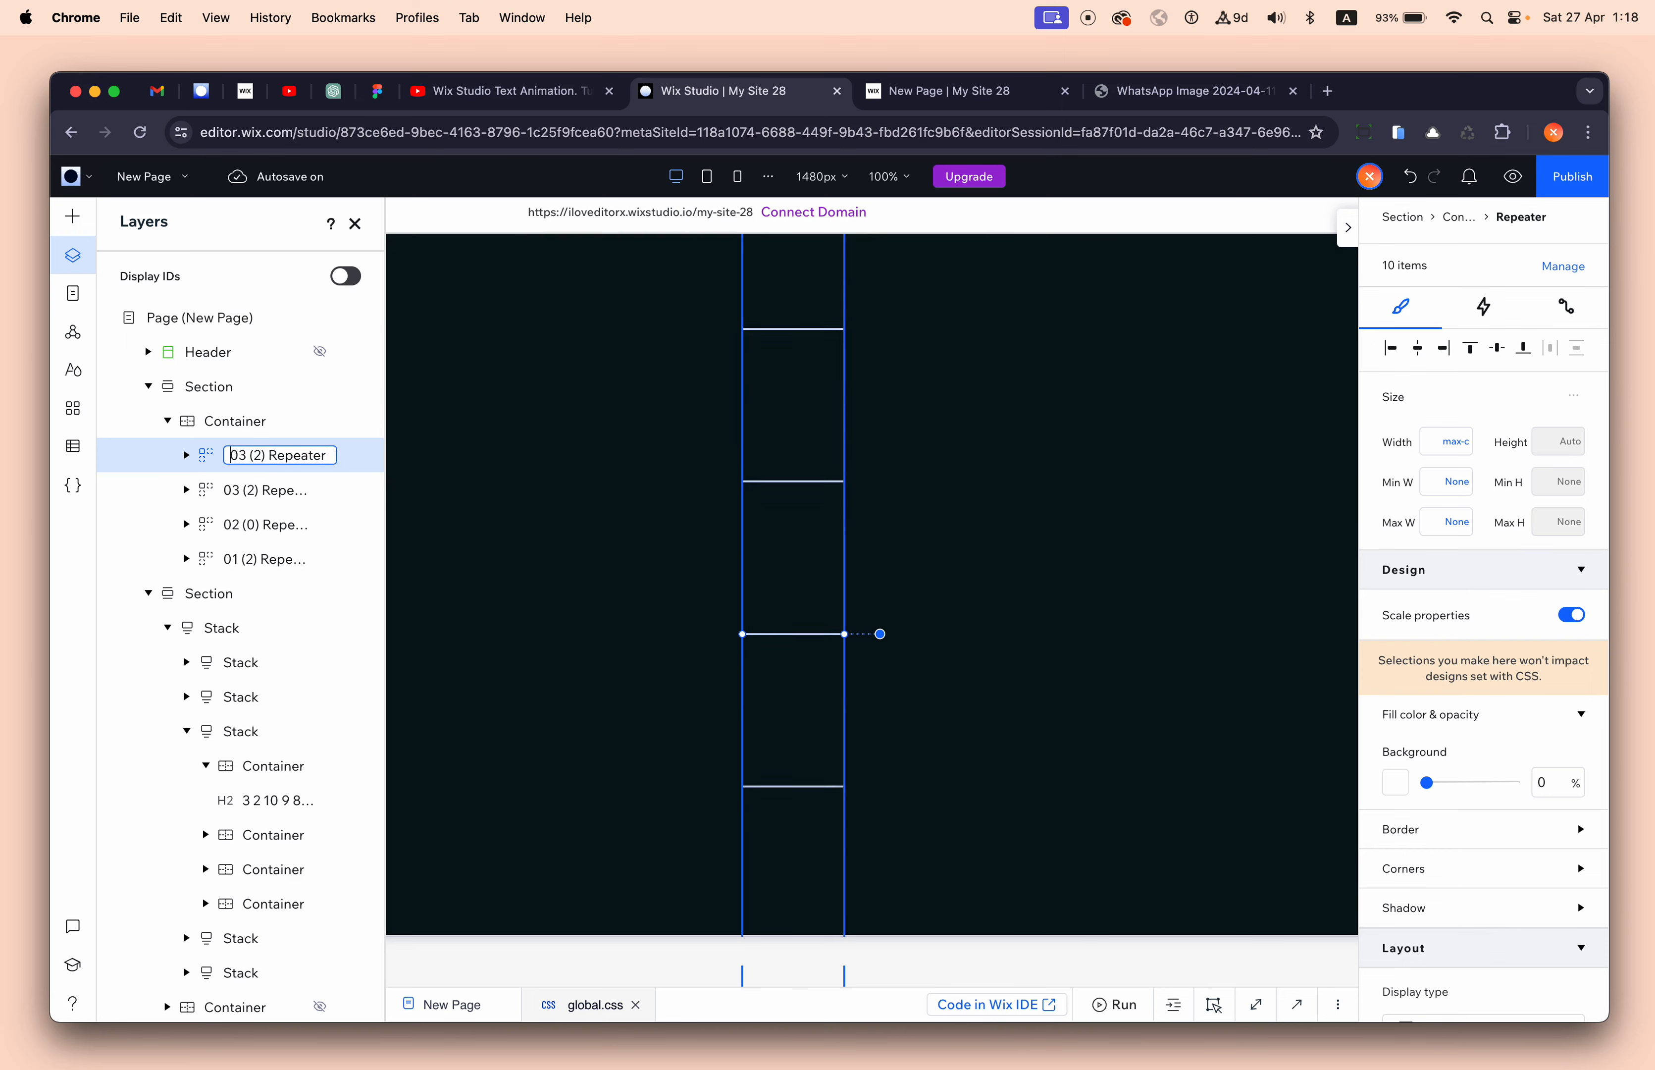
key("Right")
key("Right")
key("BackSpace")
type("11")
type("4")
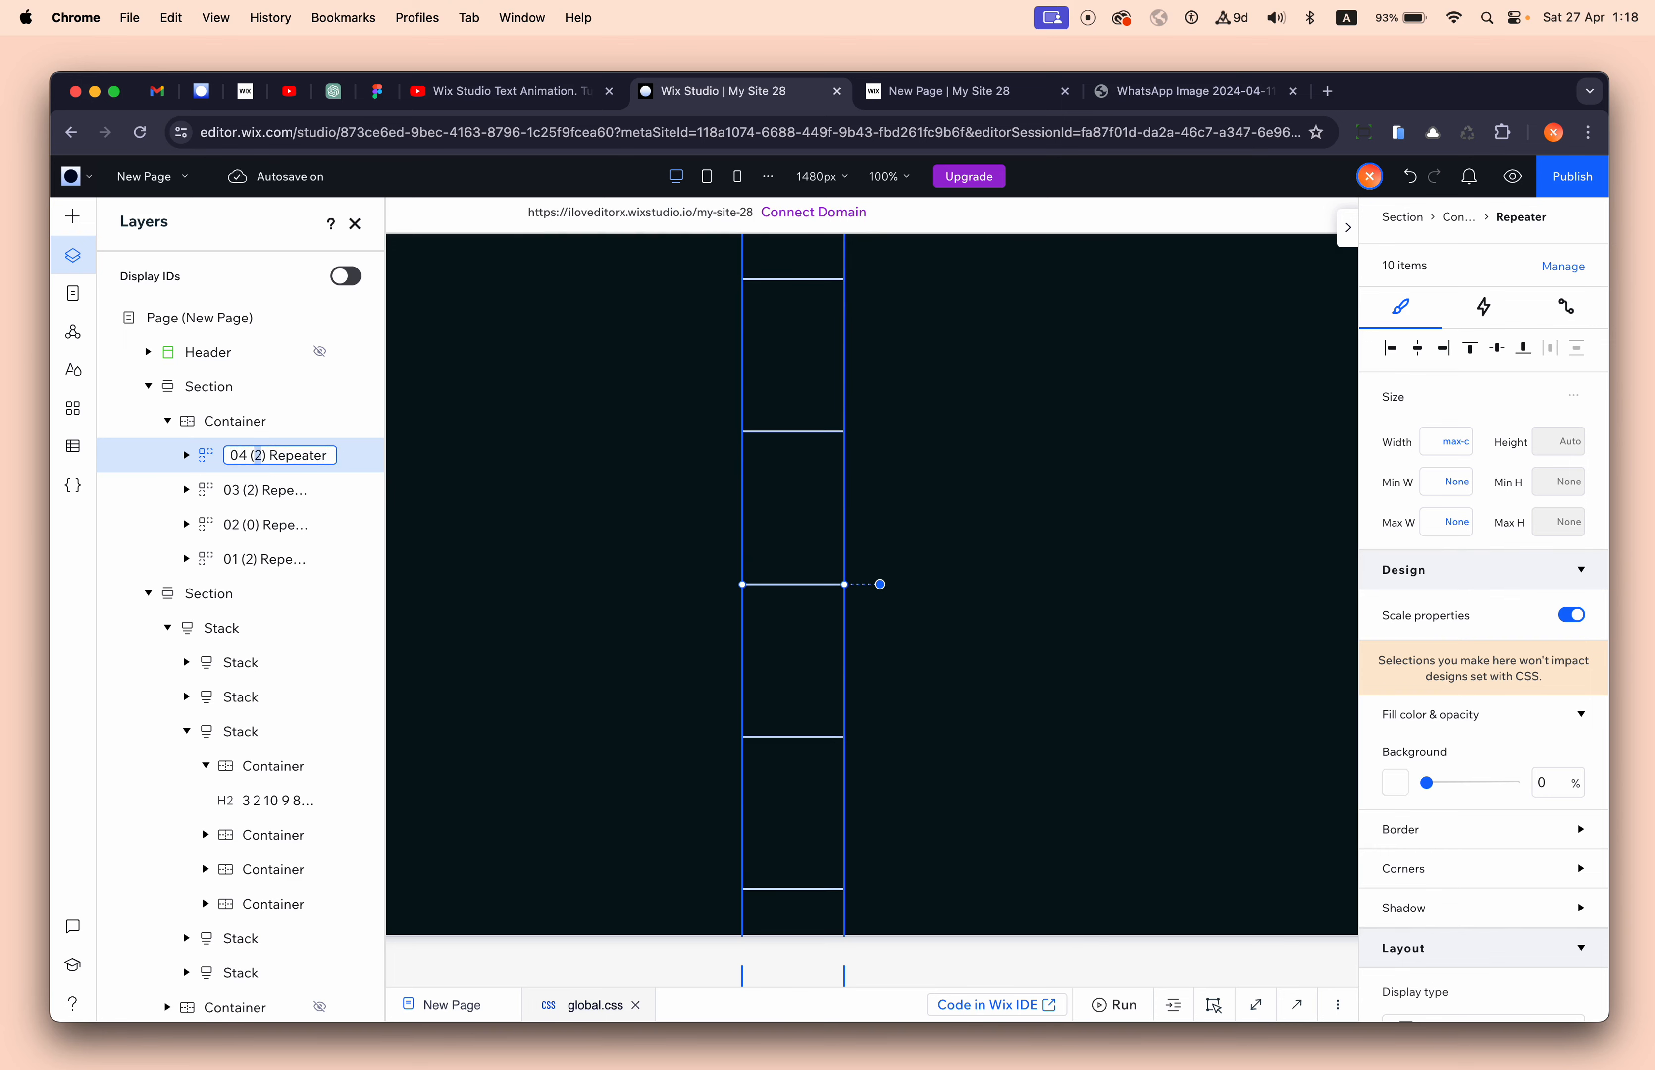
key("Return")
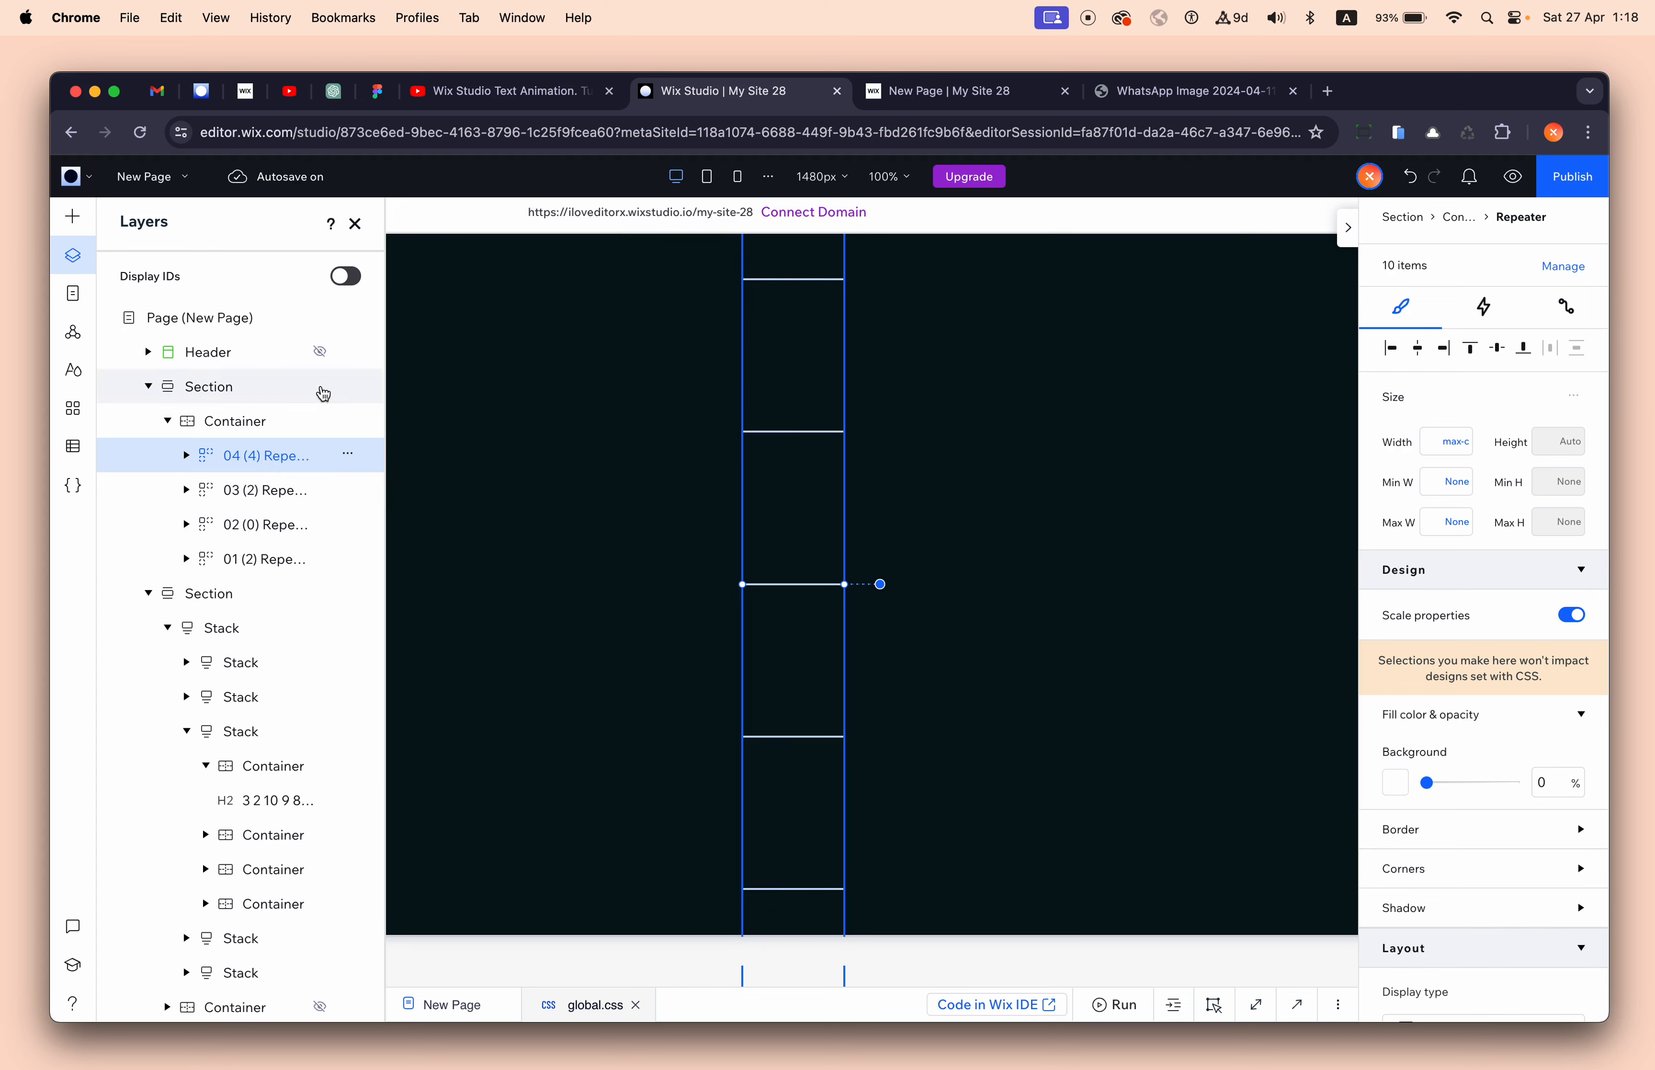
- Select repeaters 01–04 together and reposition them inside the container
left_click(285, 508, "shift")
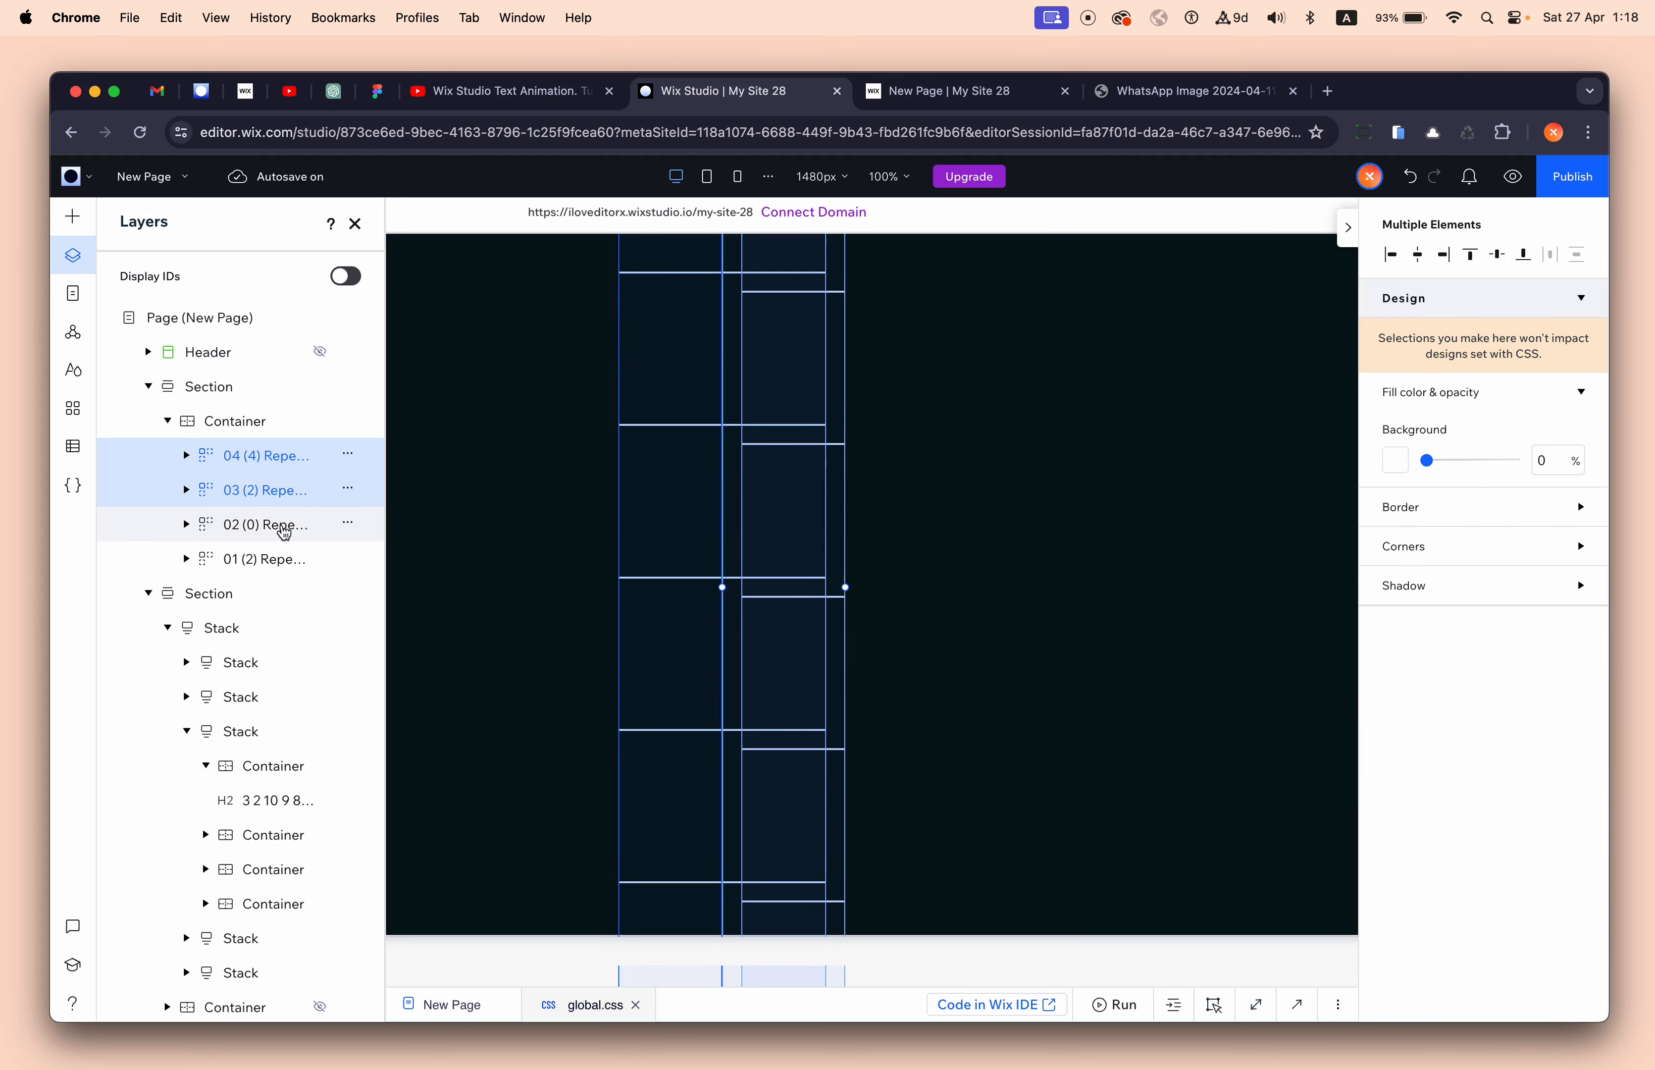
left_click(280, 527, "shift")
left_click(282, 560, "shift")
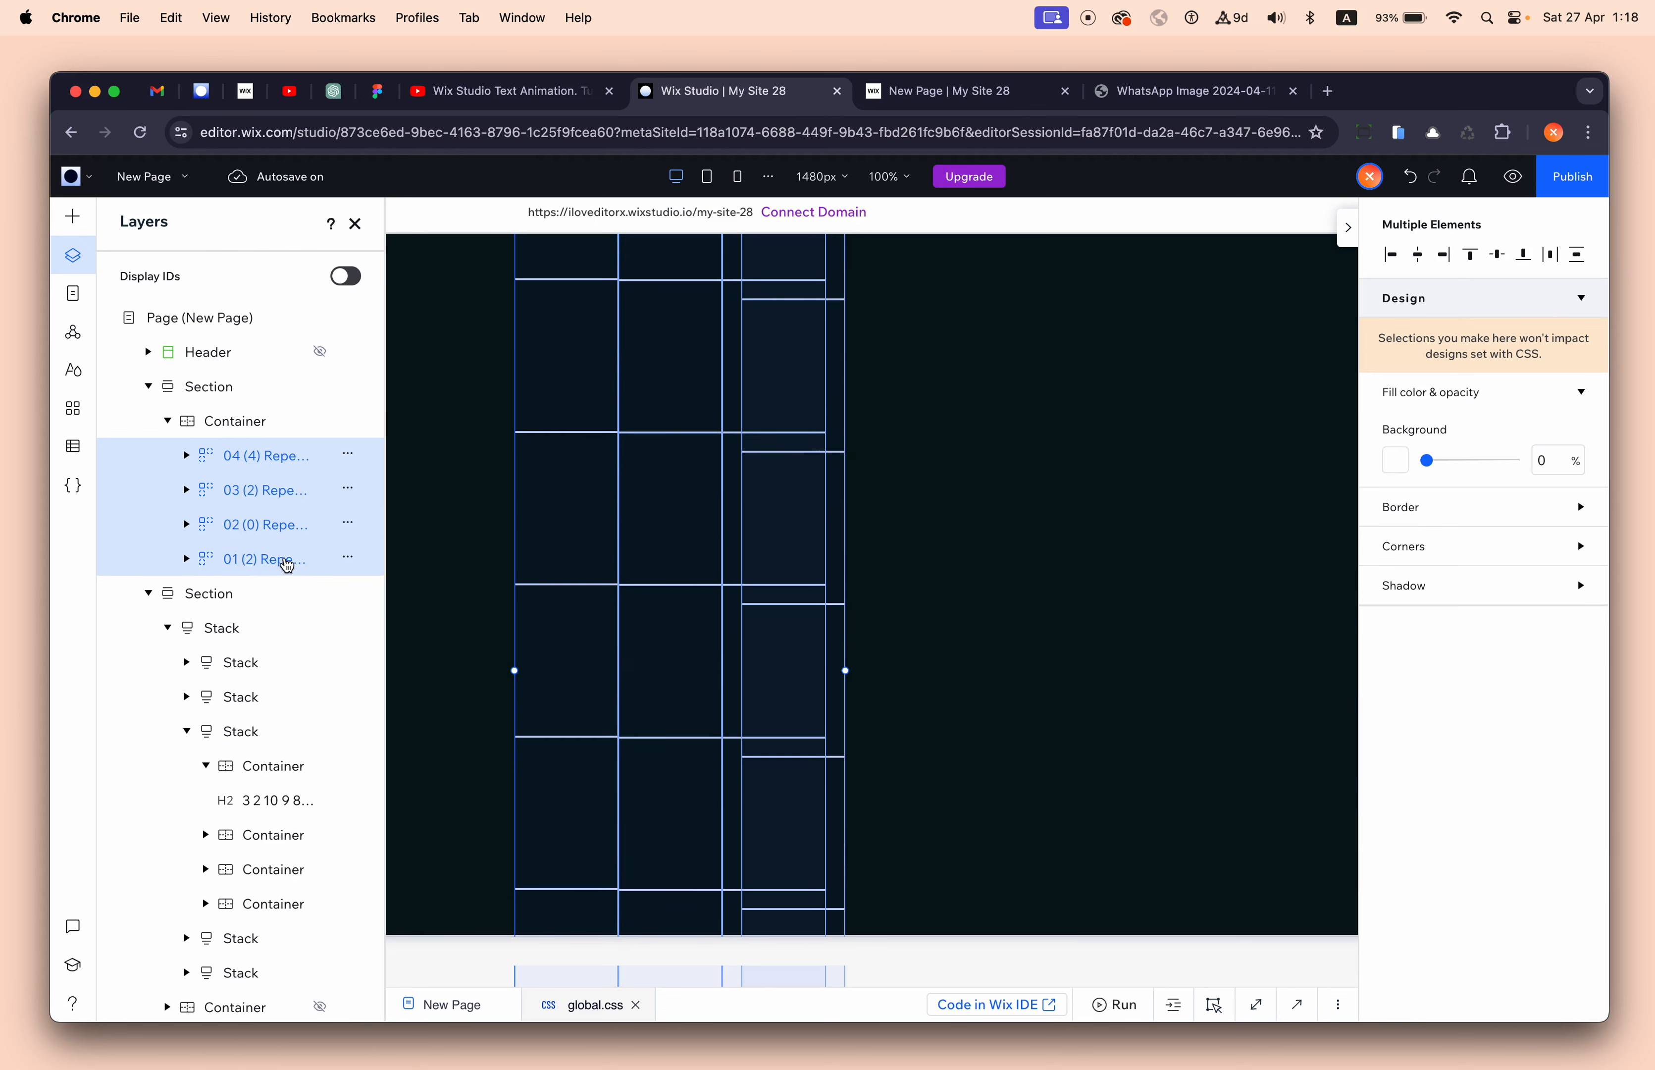
left_click_drag(544, 381, 790, 411)
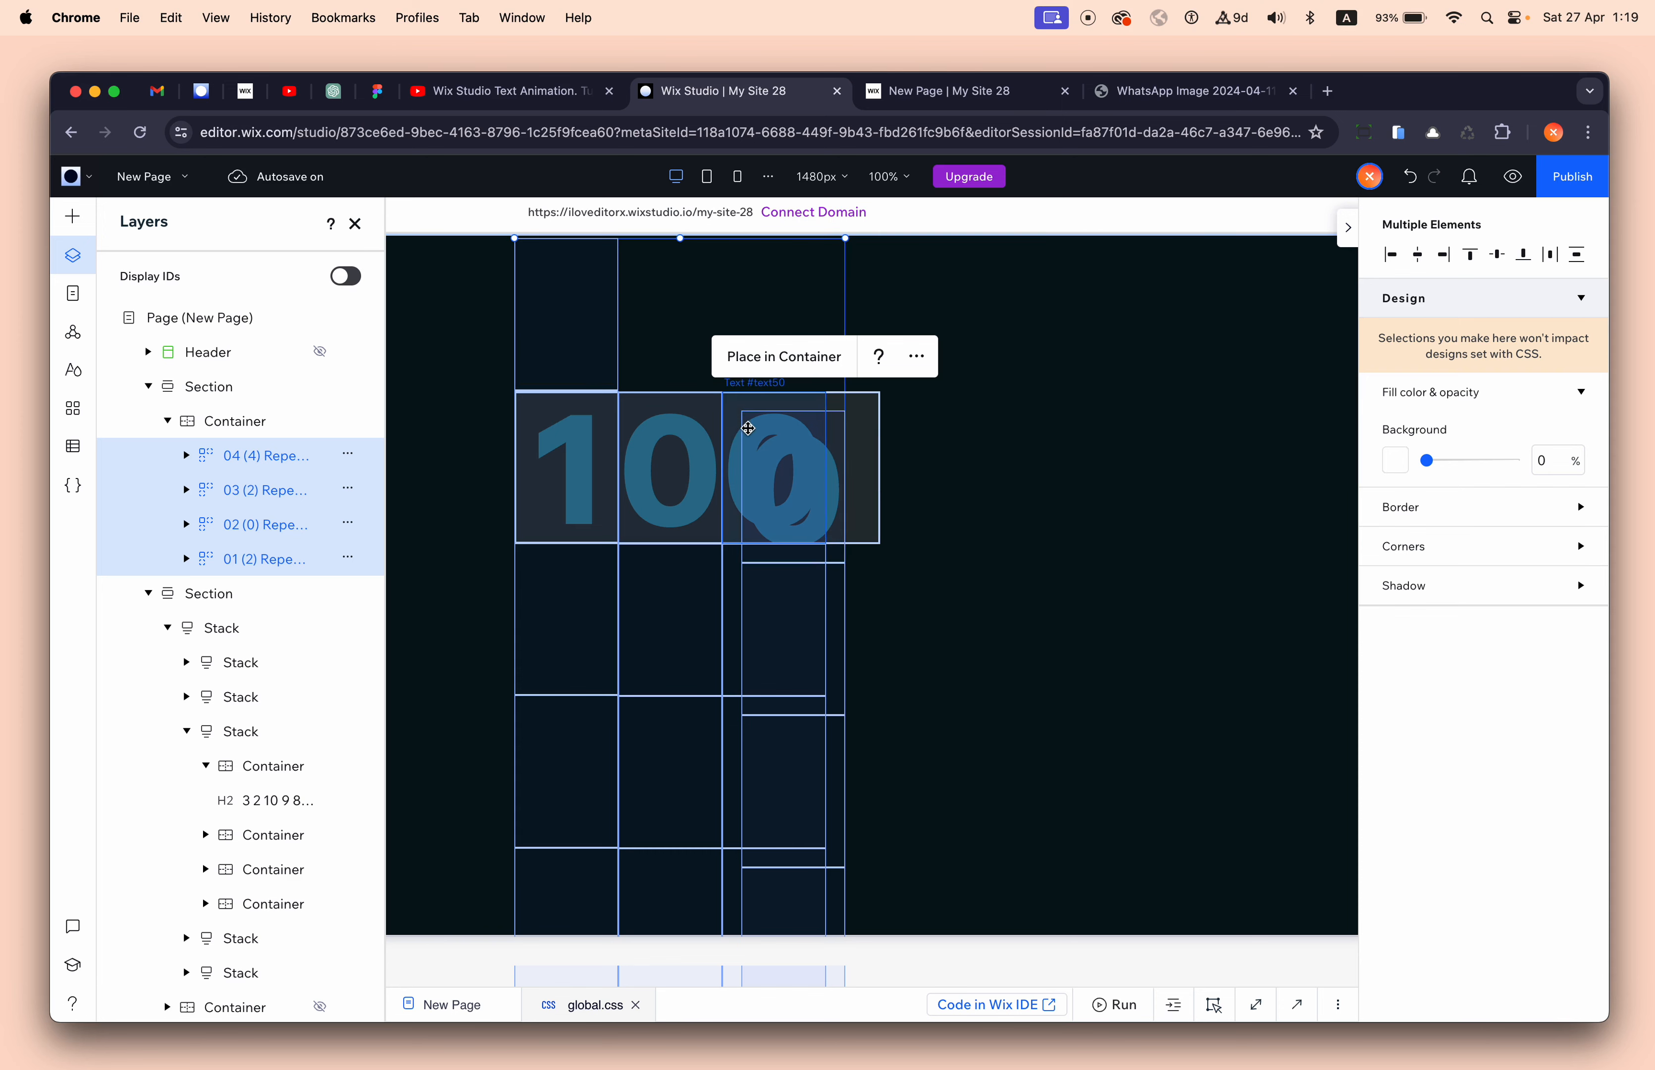
left_click(957, 510)
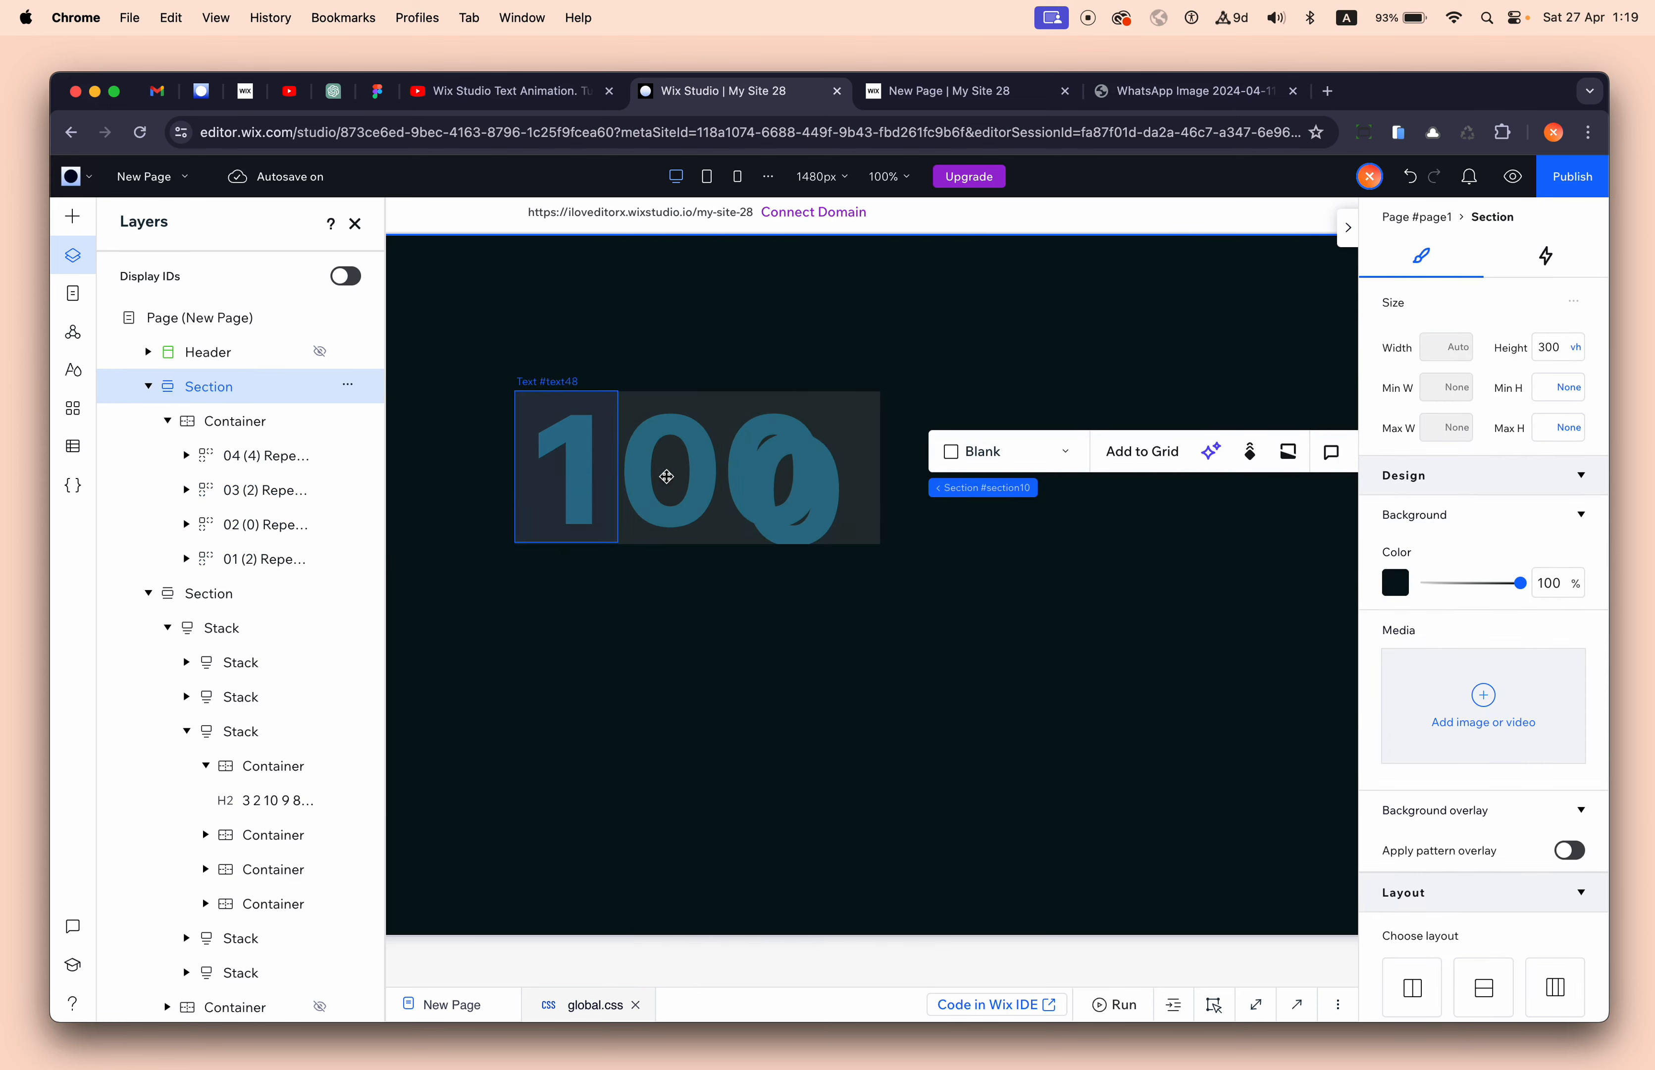
- Align repeater 04 right and top, and widen the container from 25.8% to 33.2%
left_click(278, 462)
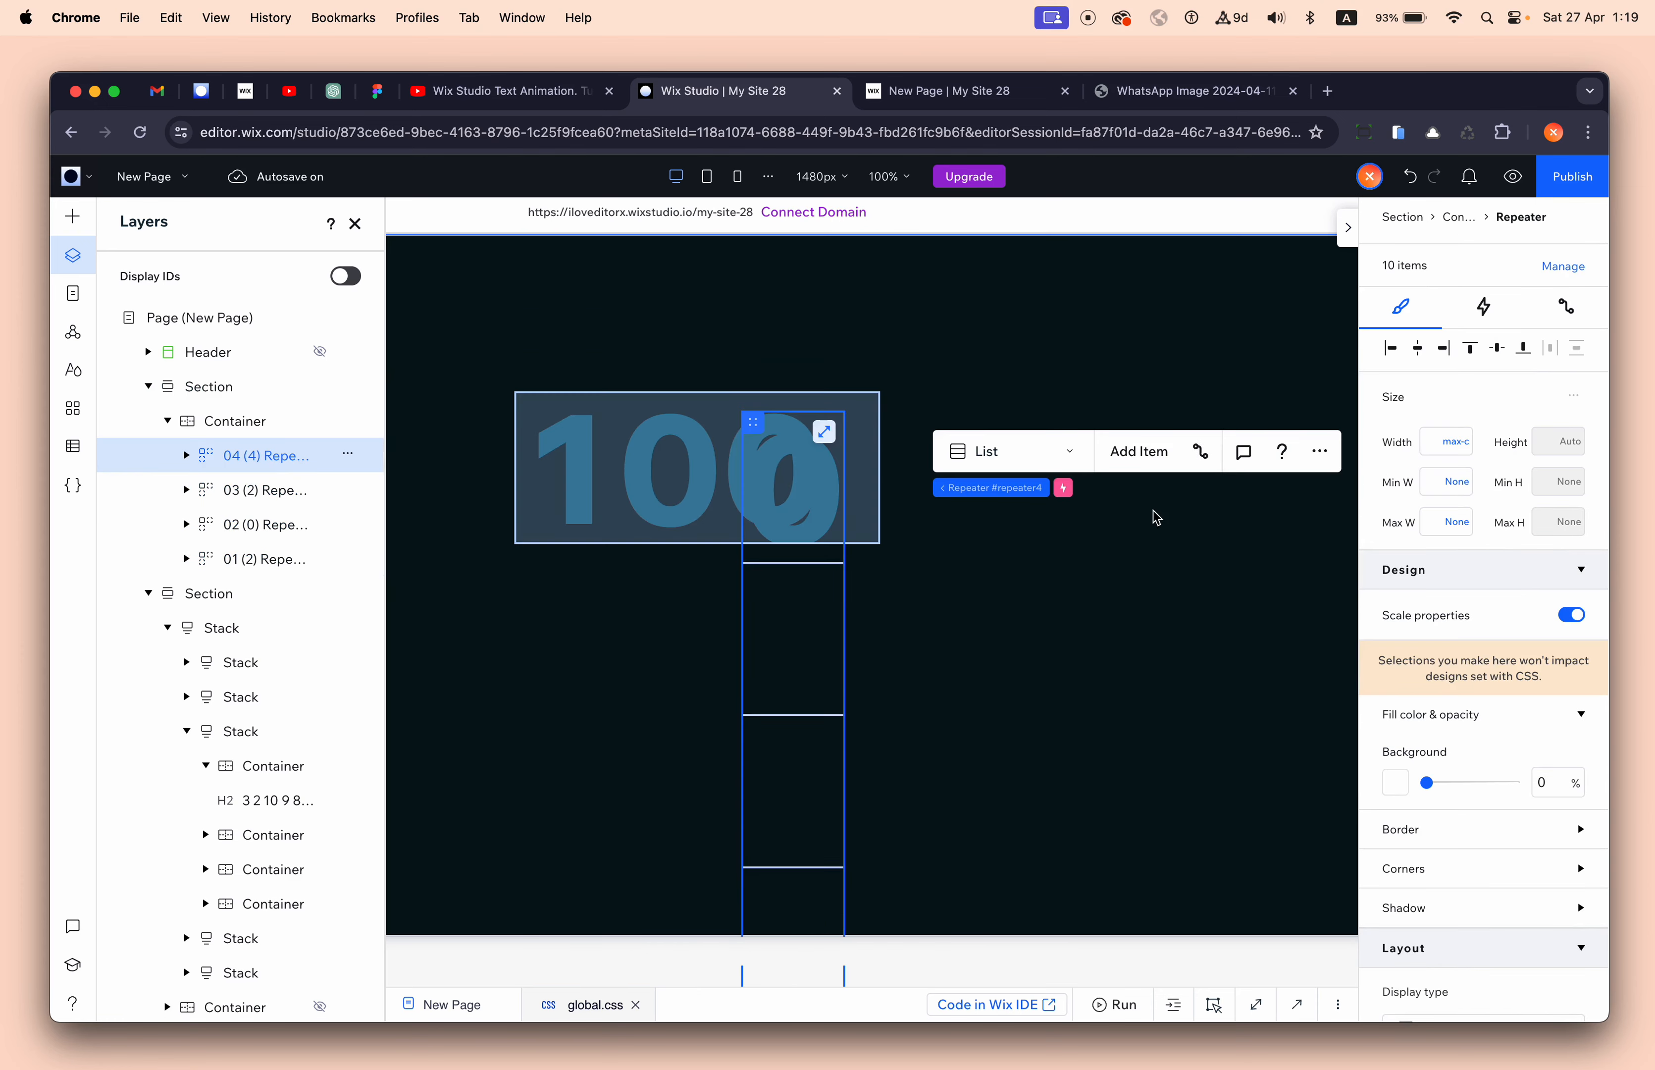
left_click(1447, 350)
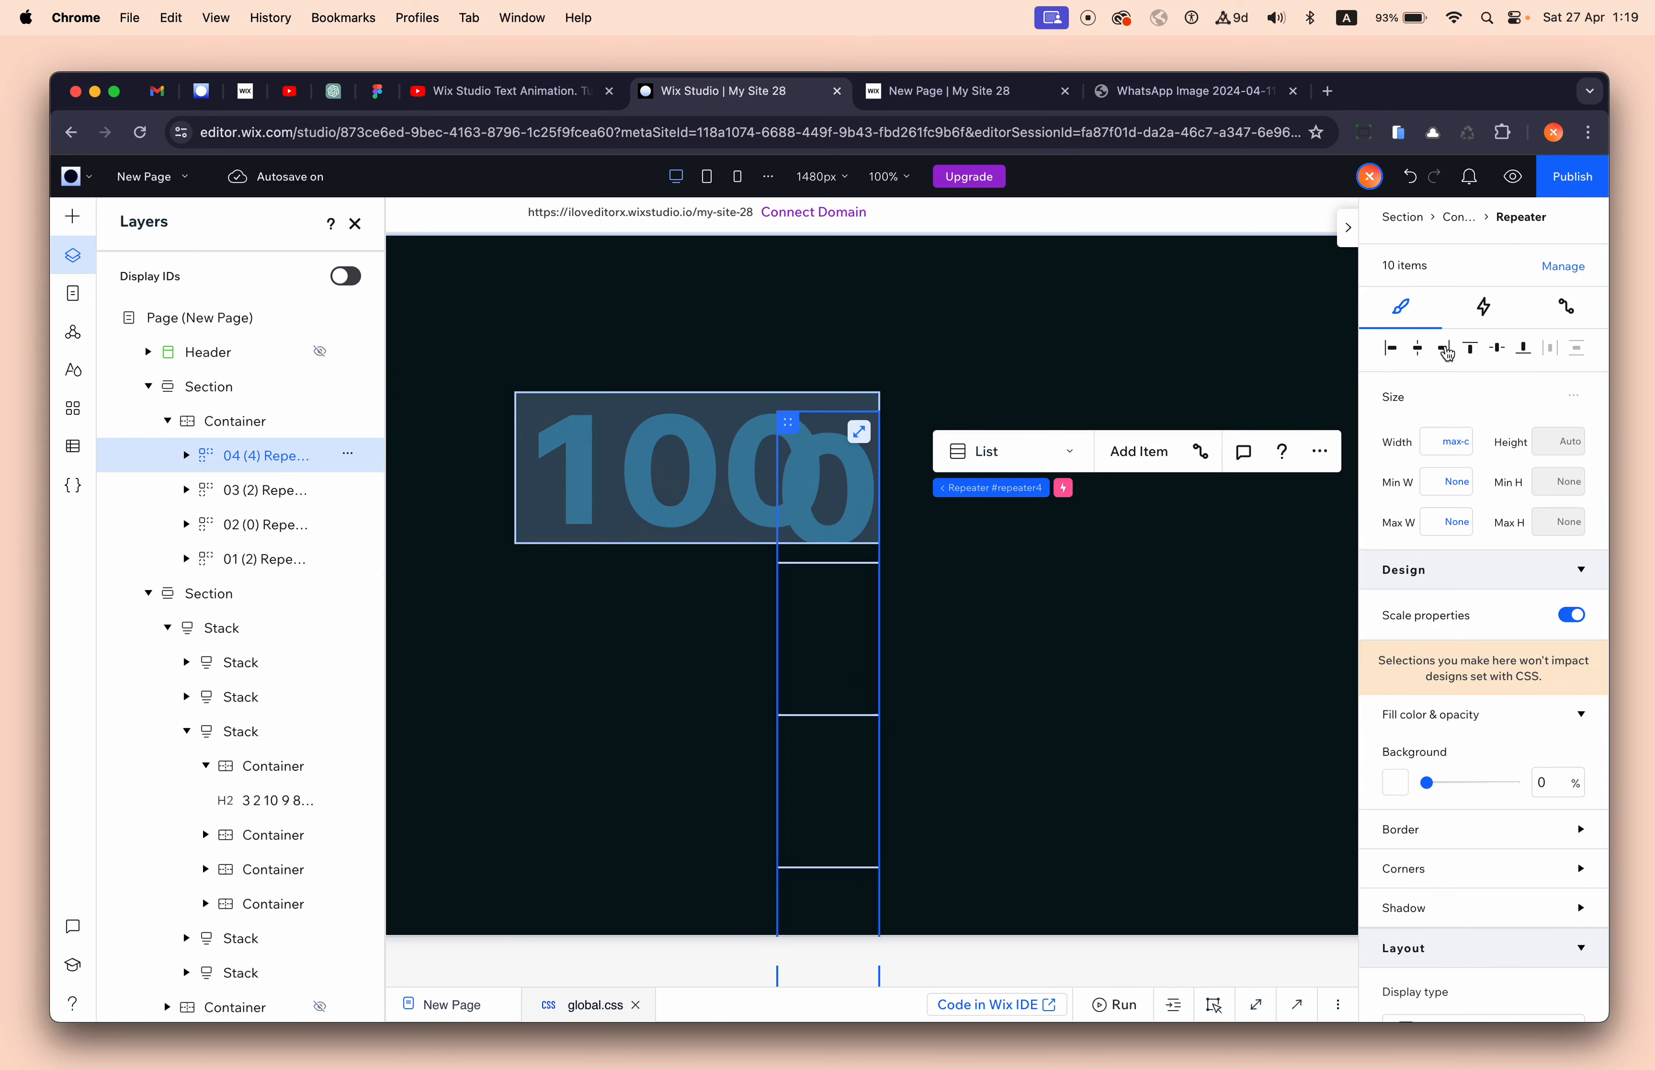
left_click(1471, 354)
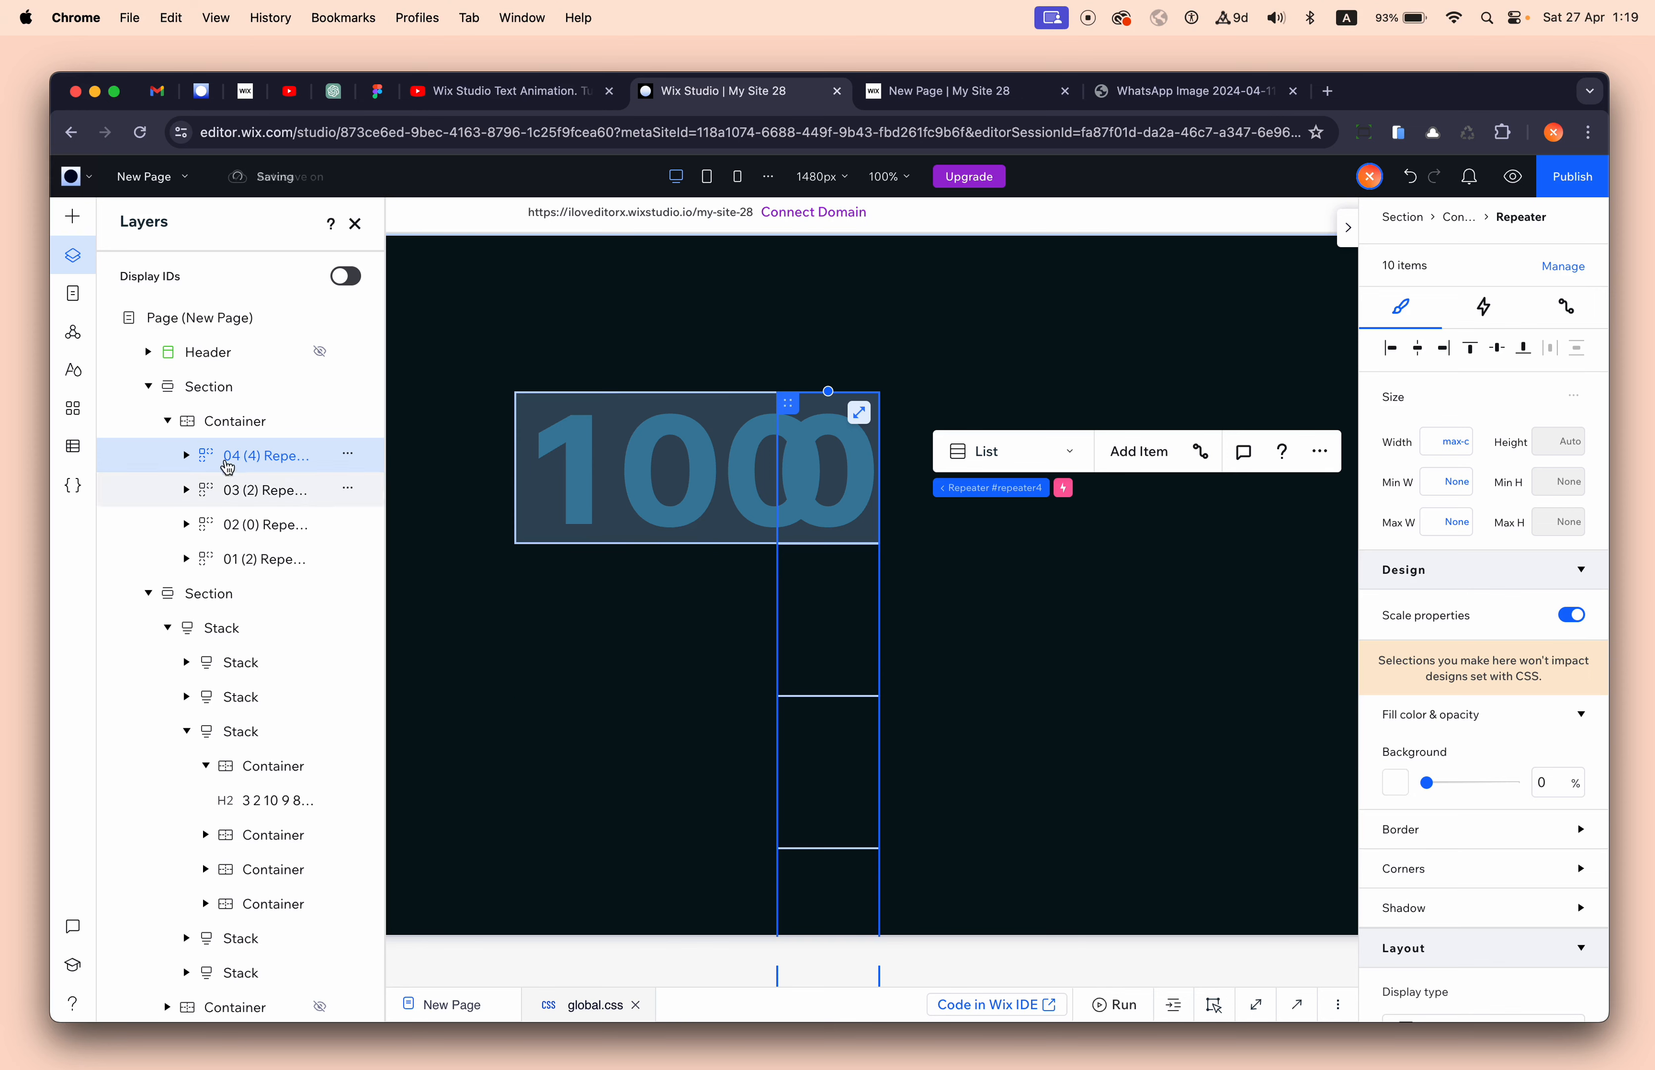
left_click(235, 421)
left_click_drag(881, 468, 984, 468)
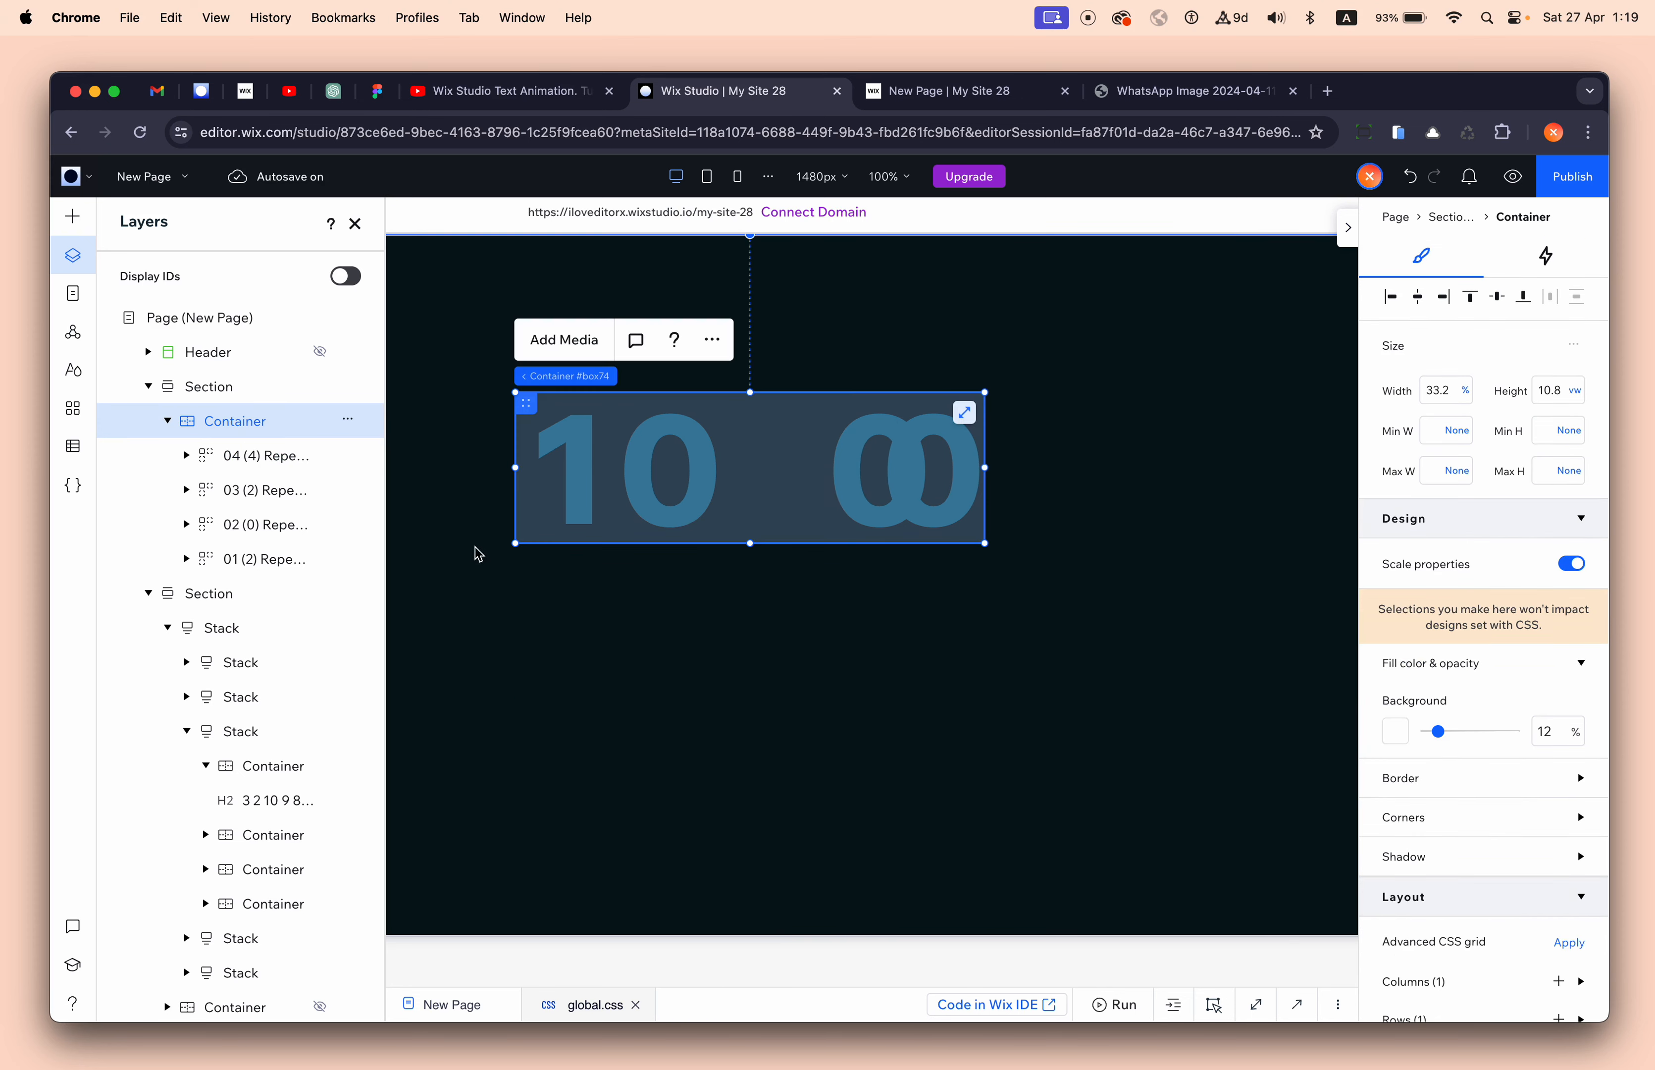
- Select all four repeaters 01–04 in Layers for stacking
left_click(265, 487)
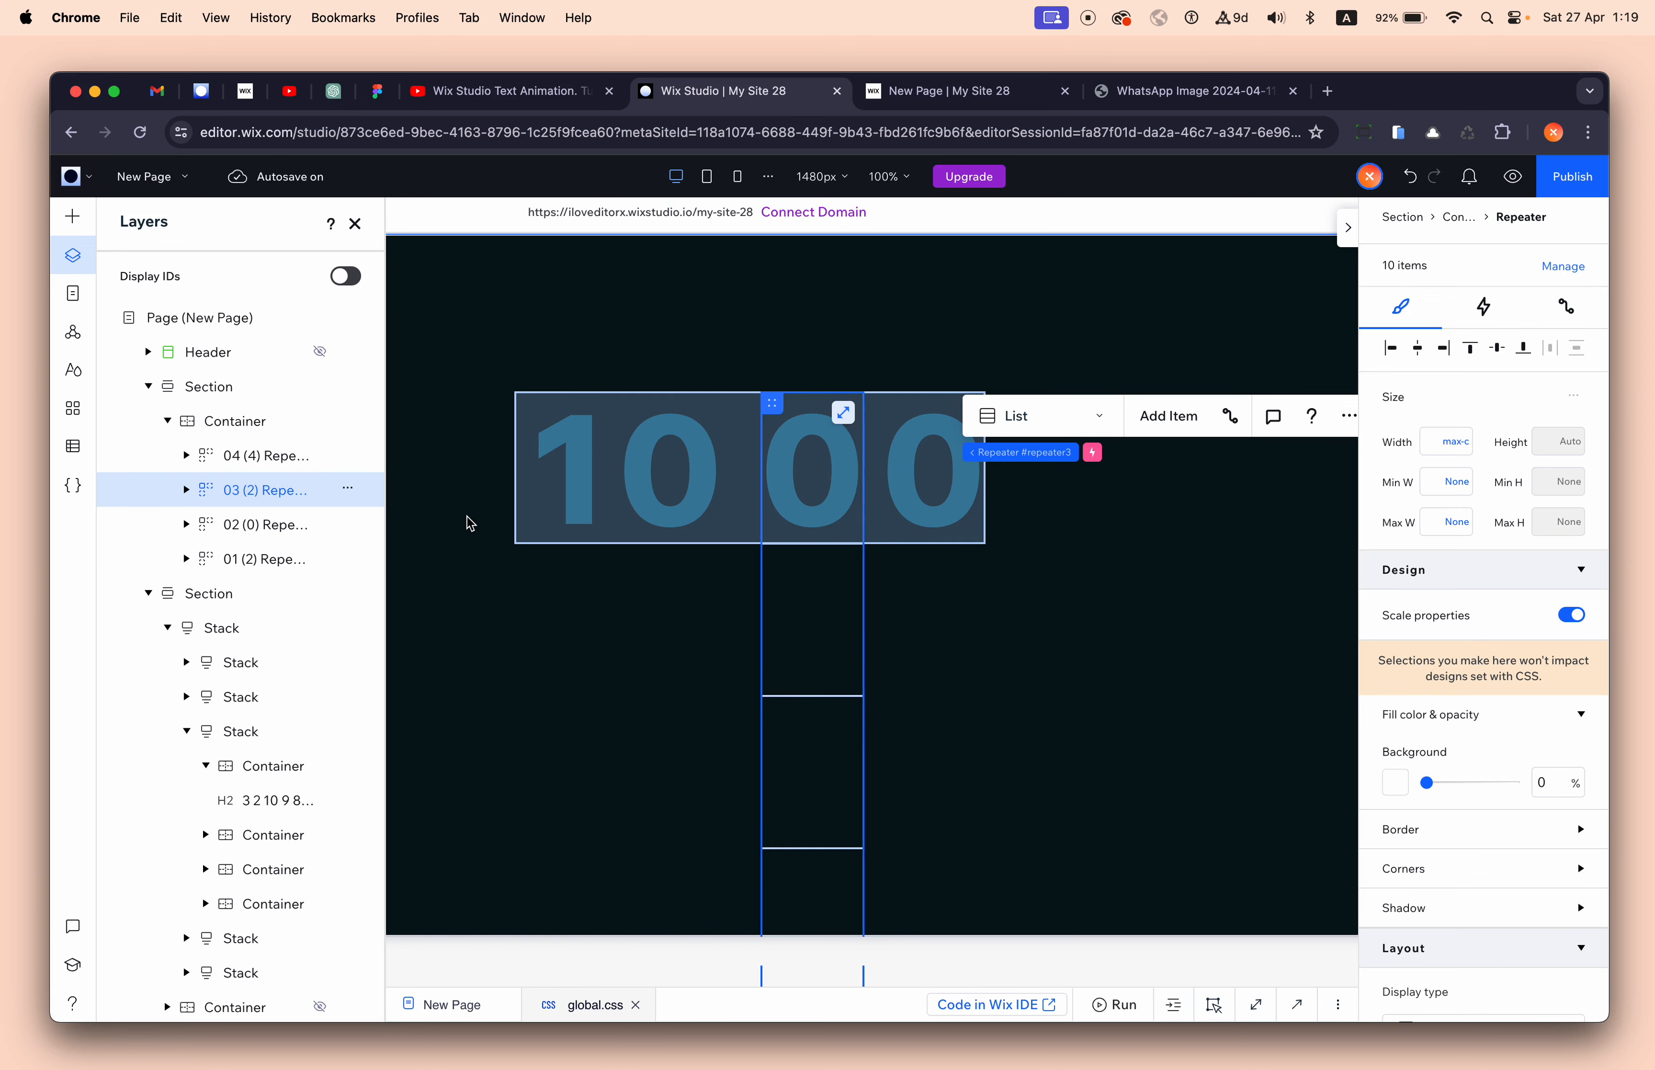
left_click(266, 472, "shift")
left_click(265, 527, "shift")
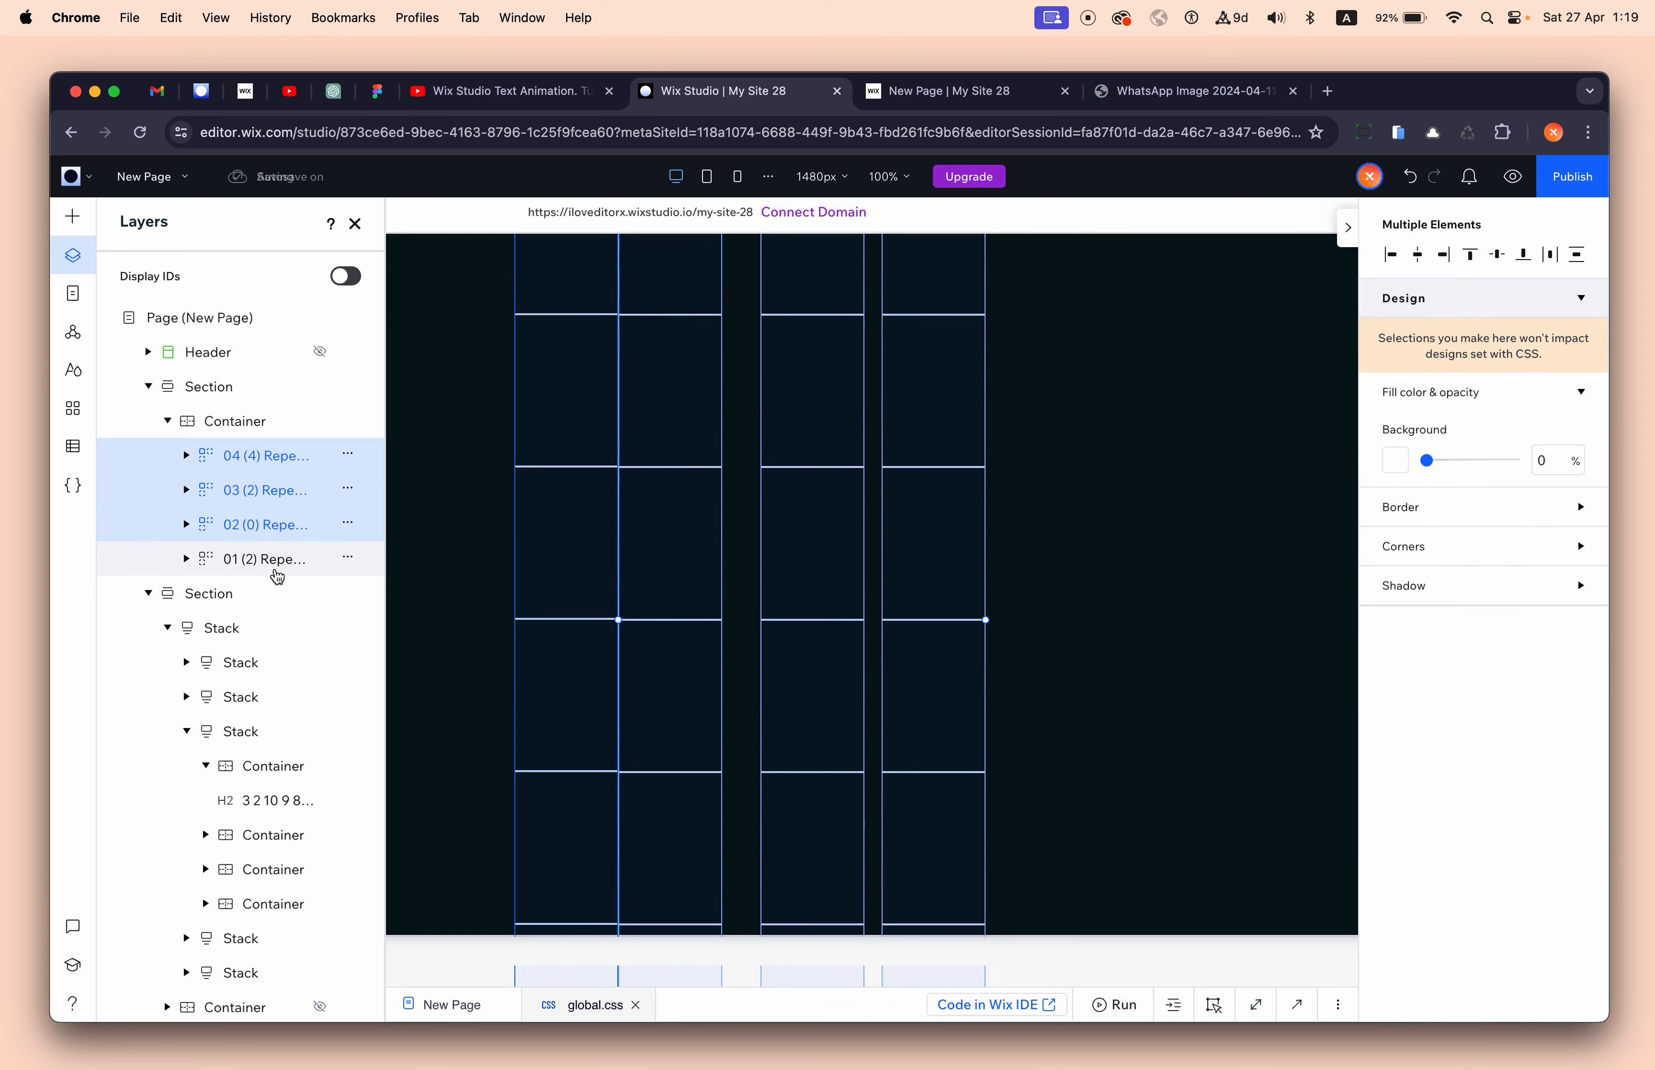
left_click(292, 560, "shift")
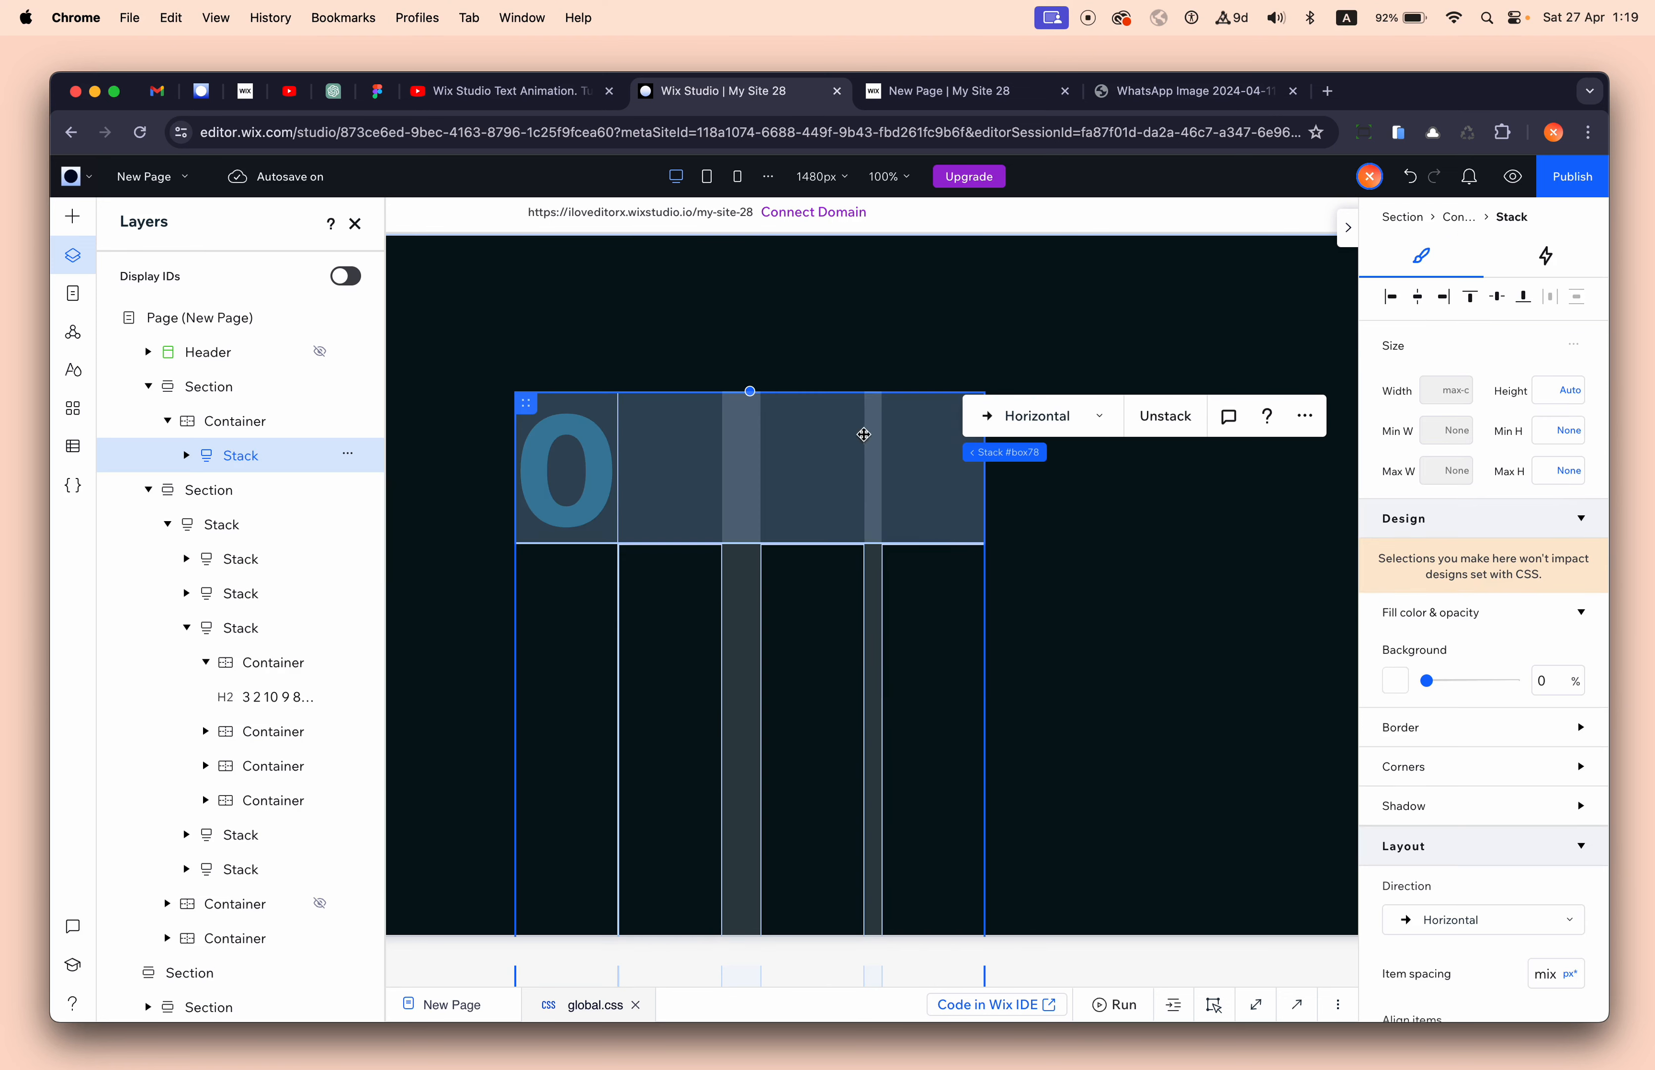
- Top-align the horizontal stack and set 10 px spacing between the four digit columns
left_click(356, 225)
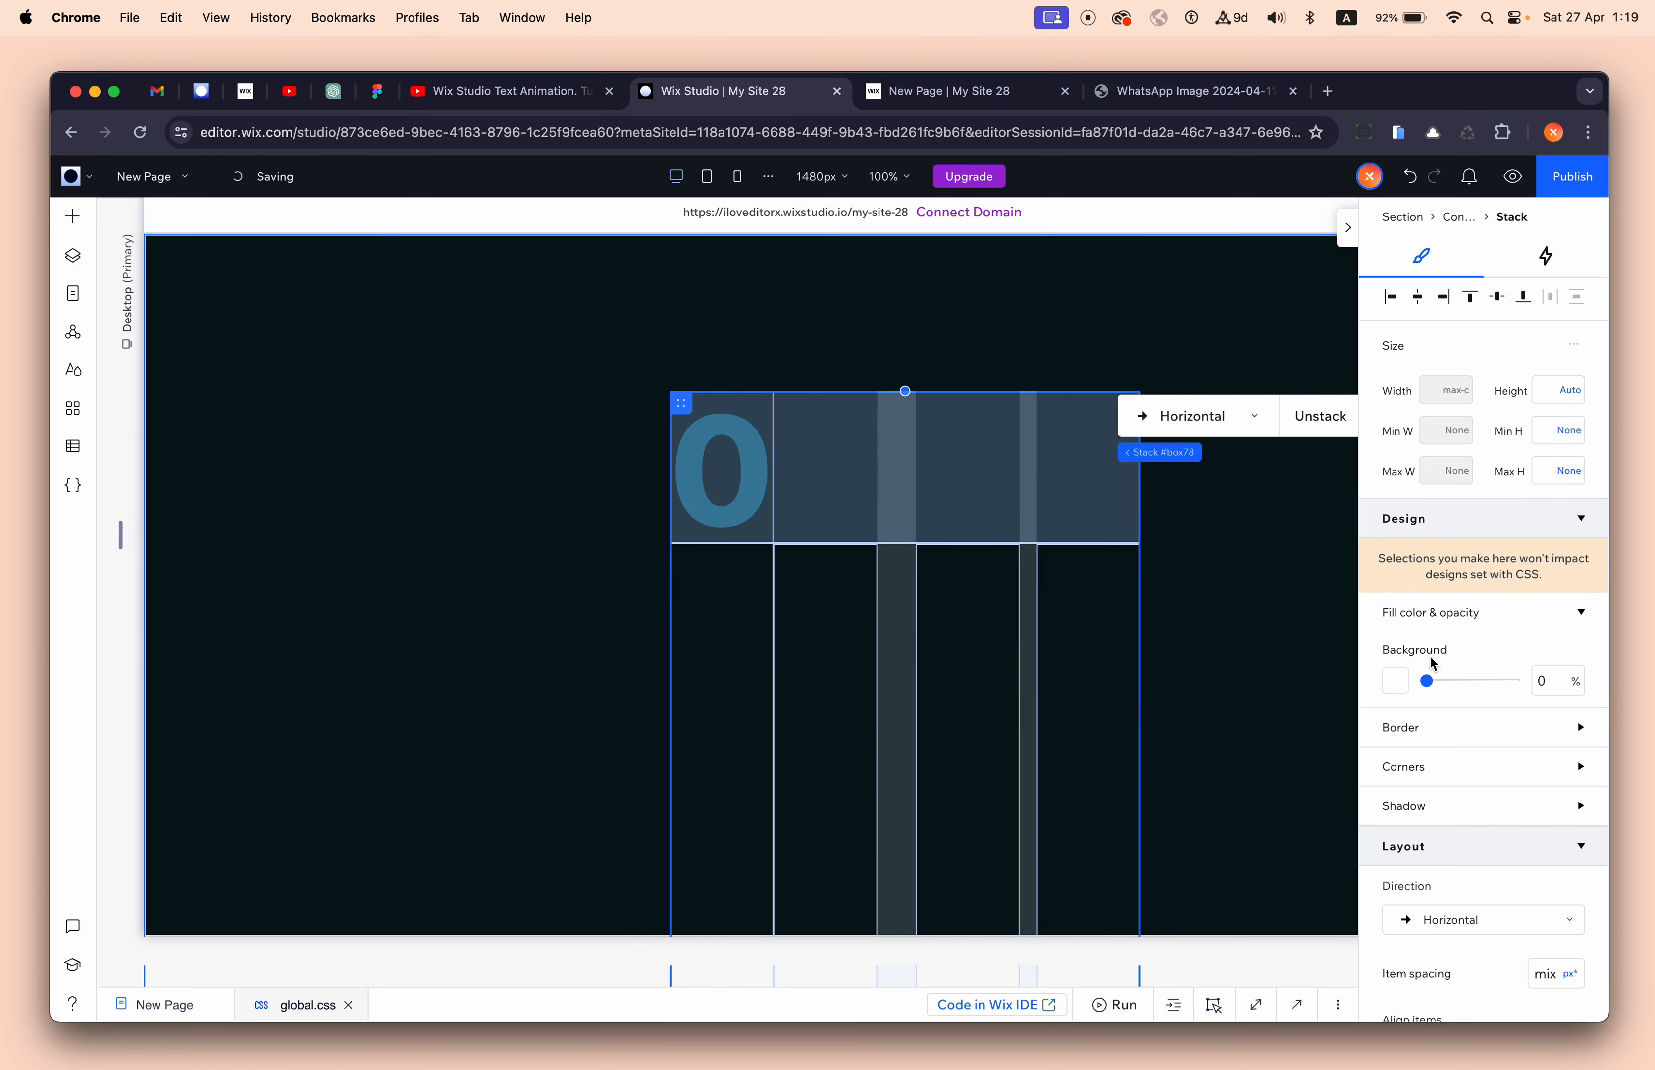
scroll(1512, 644, "down", 5)
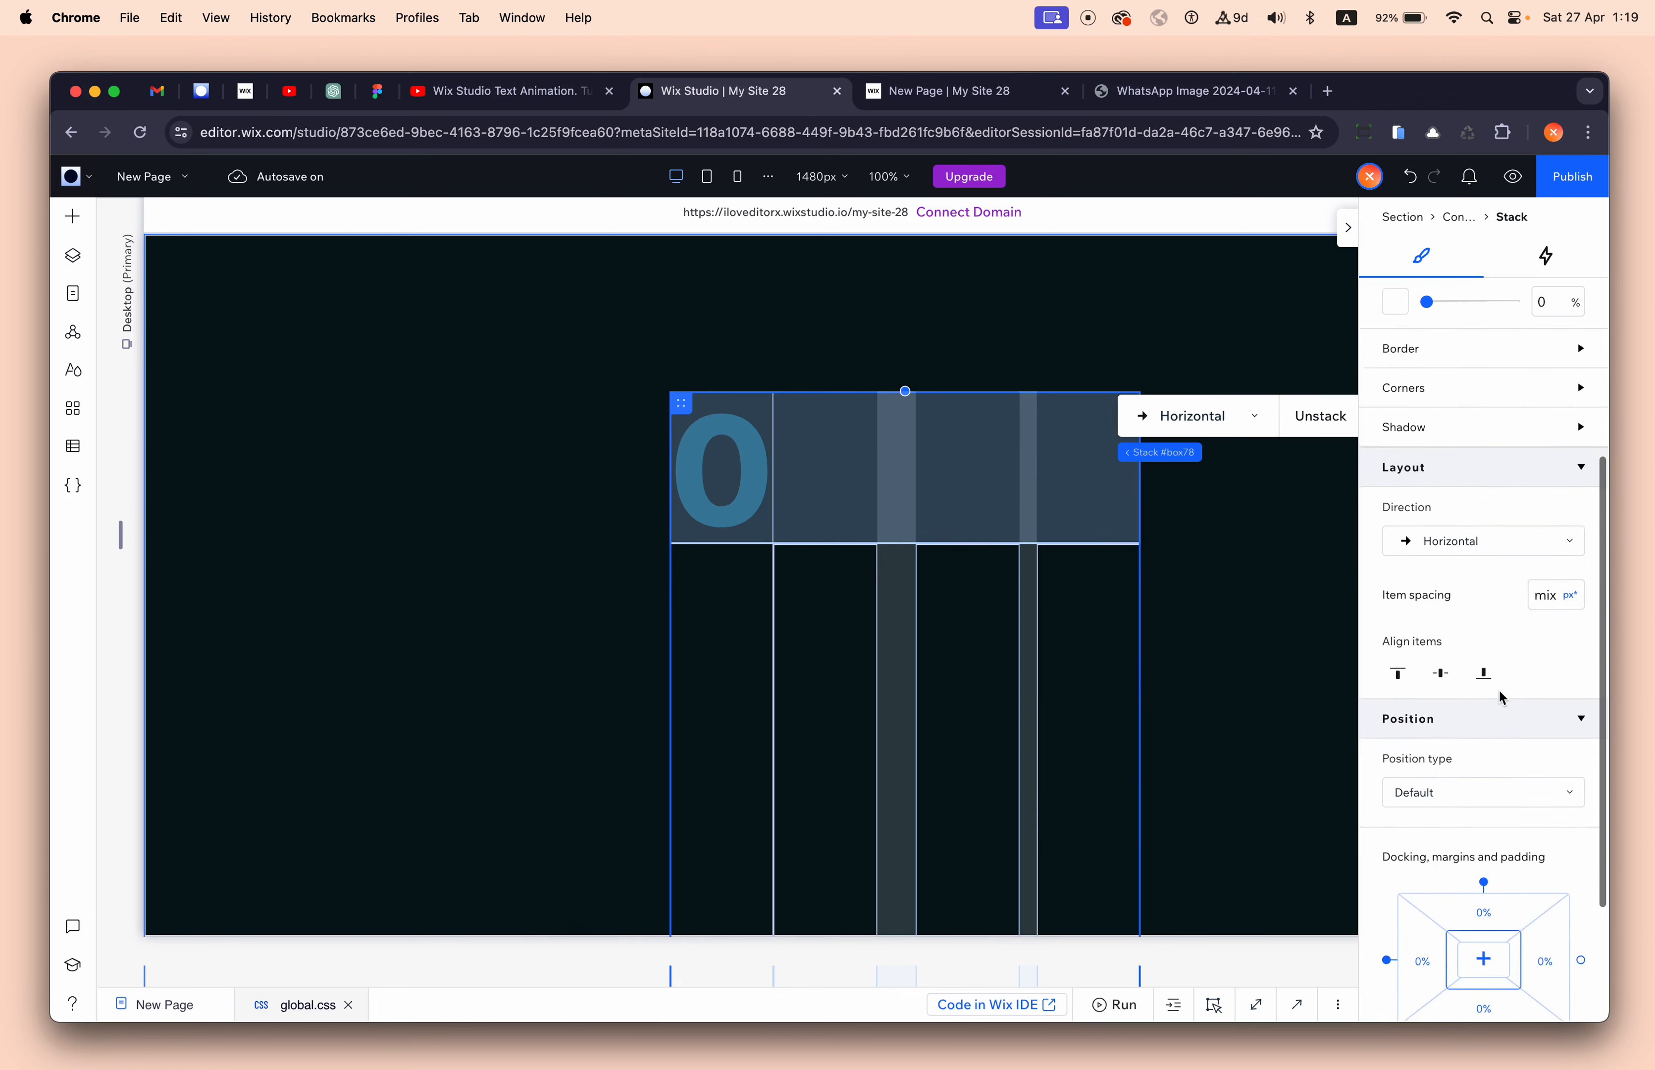
left_click(1557, 652)
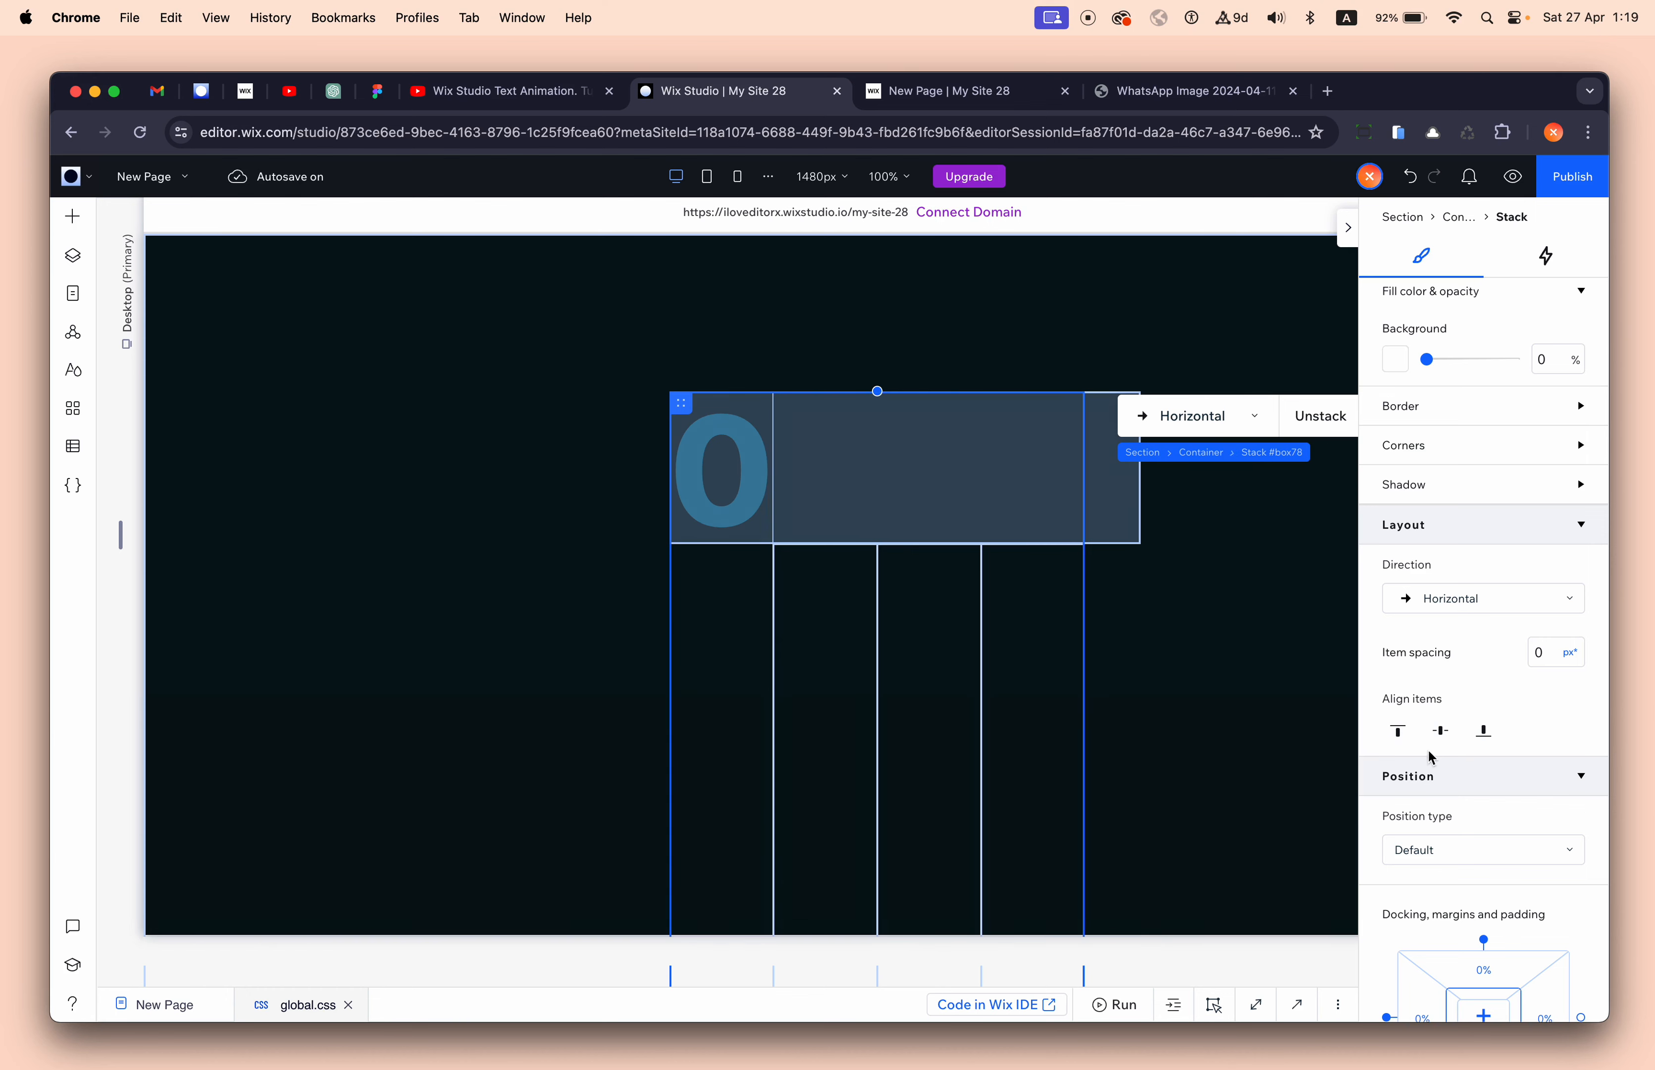
left_click(1398, 731)
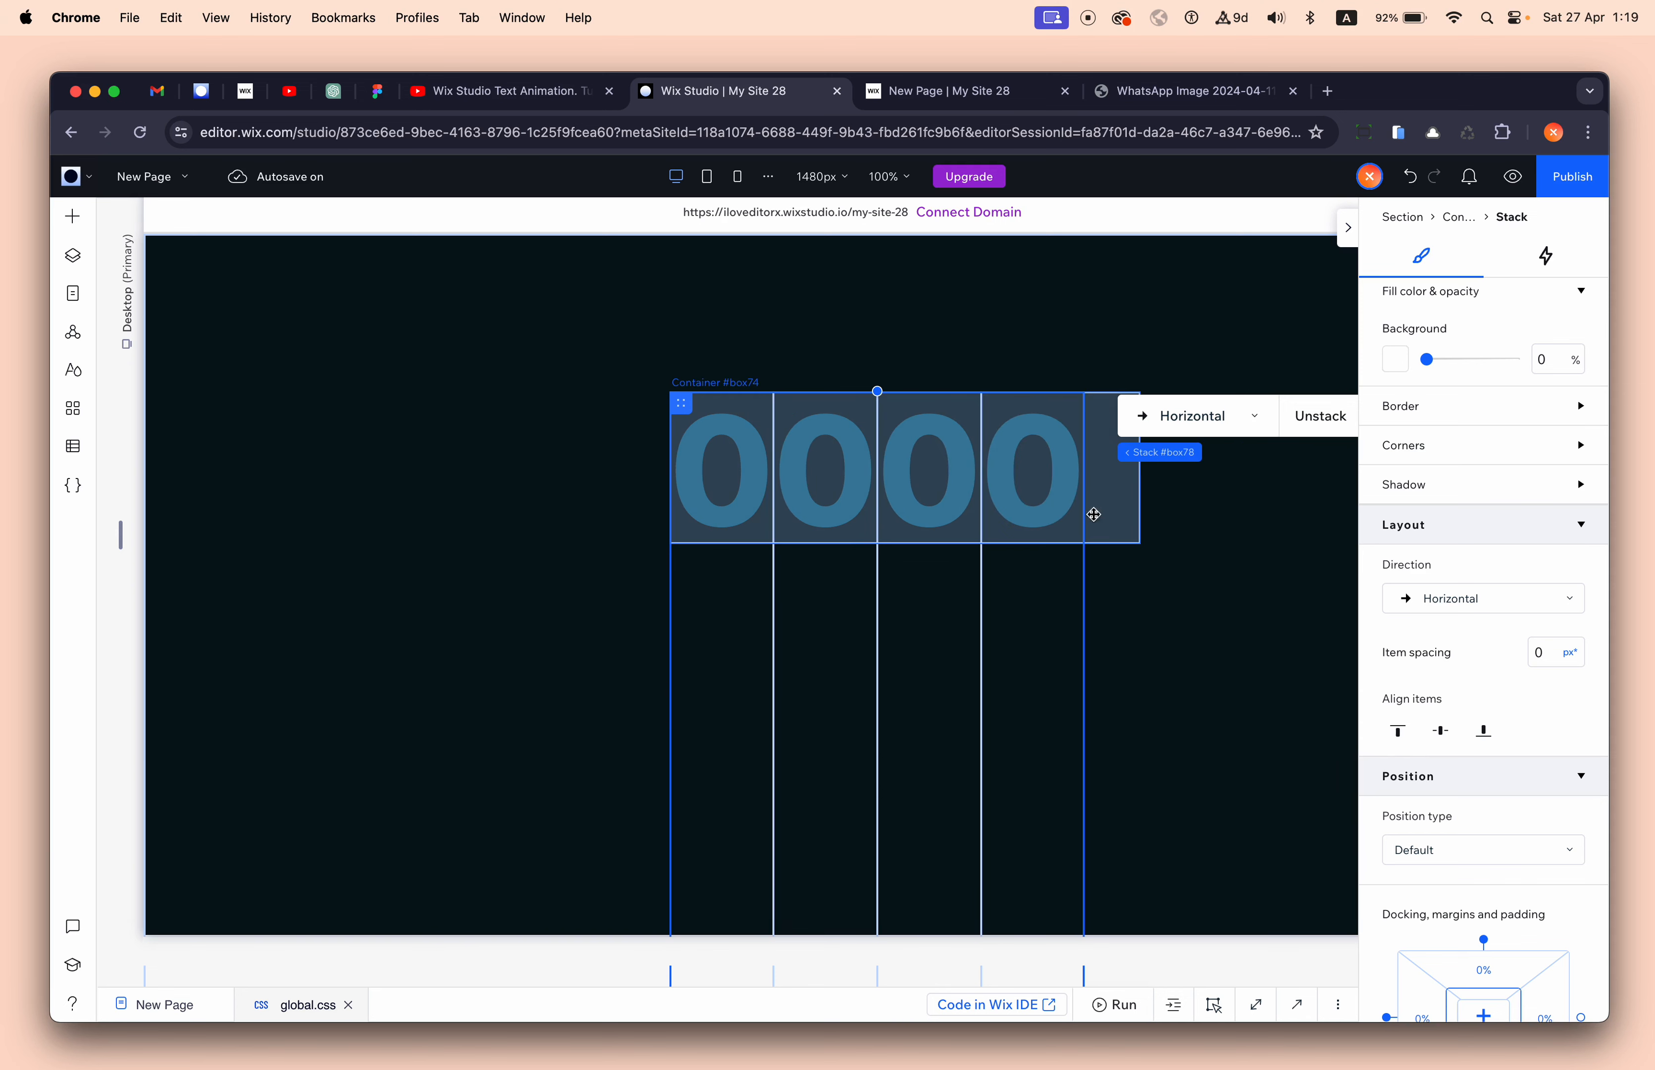
left_click(1552, 662)
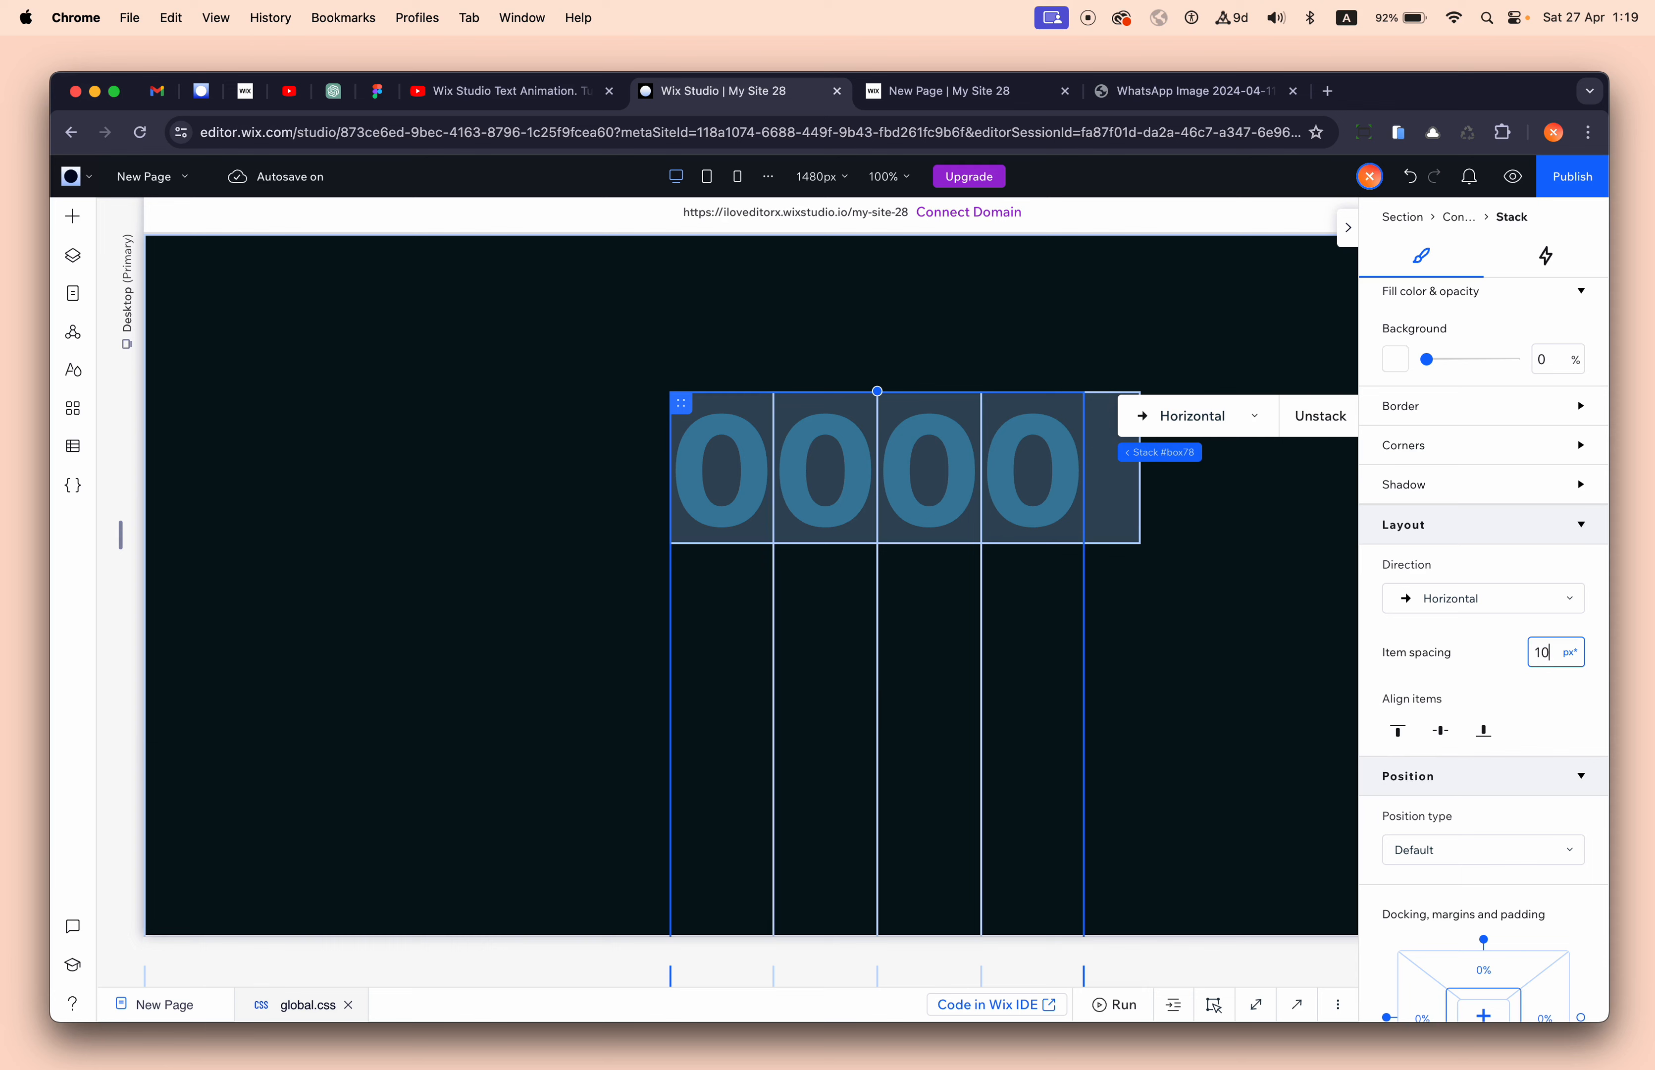
key("Return")
scroll(1447, 685, "down", 5)
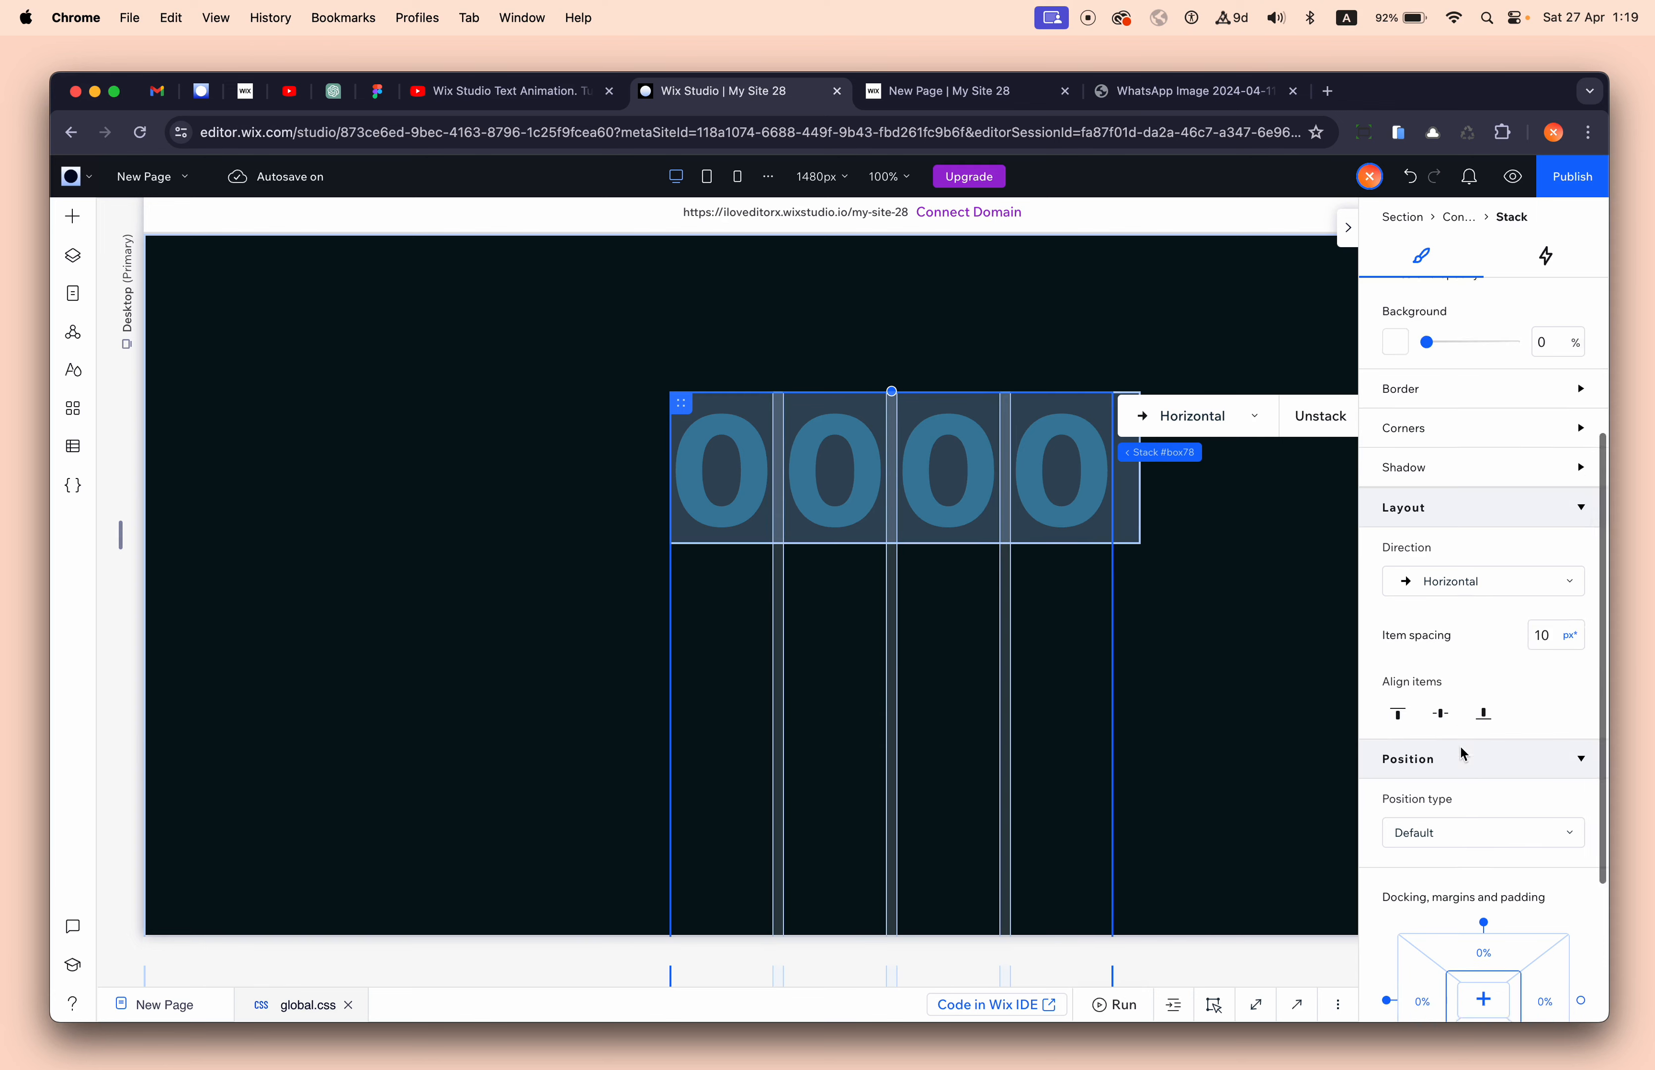
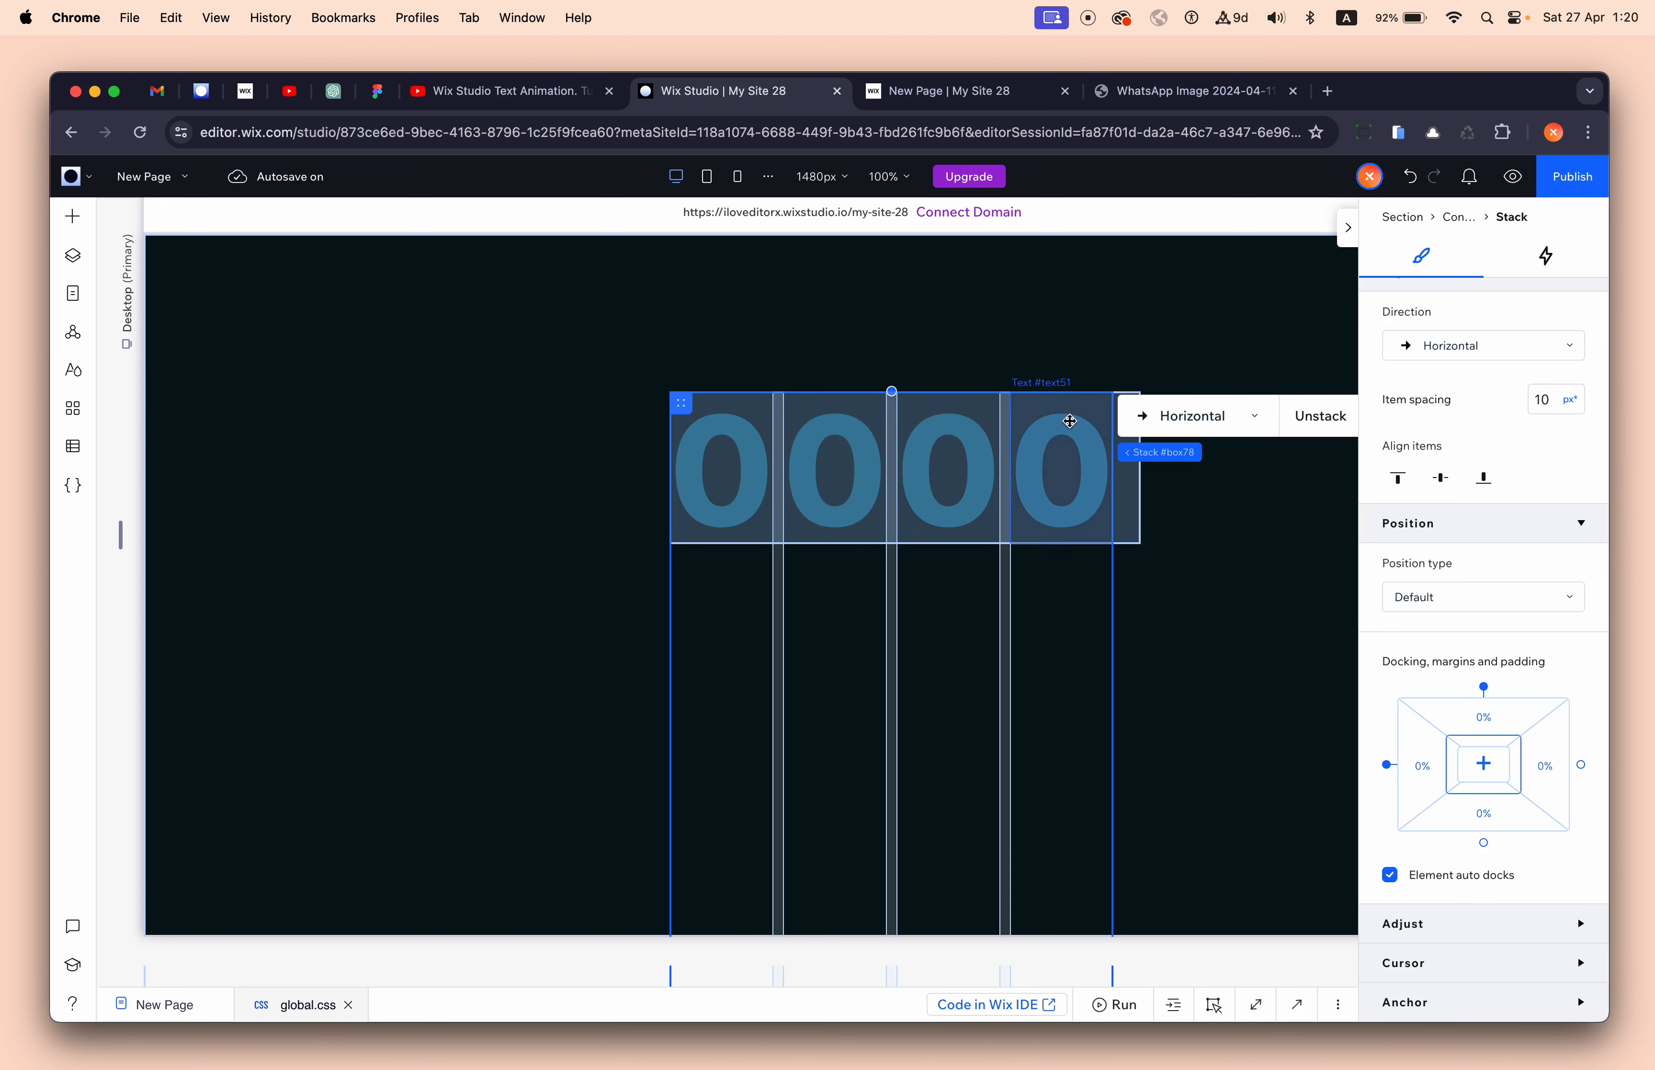
- Set the digit stack's top margin to -10.8vw so the row of 1s shows
left_click(1491, 724)
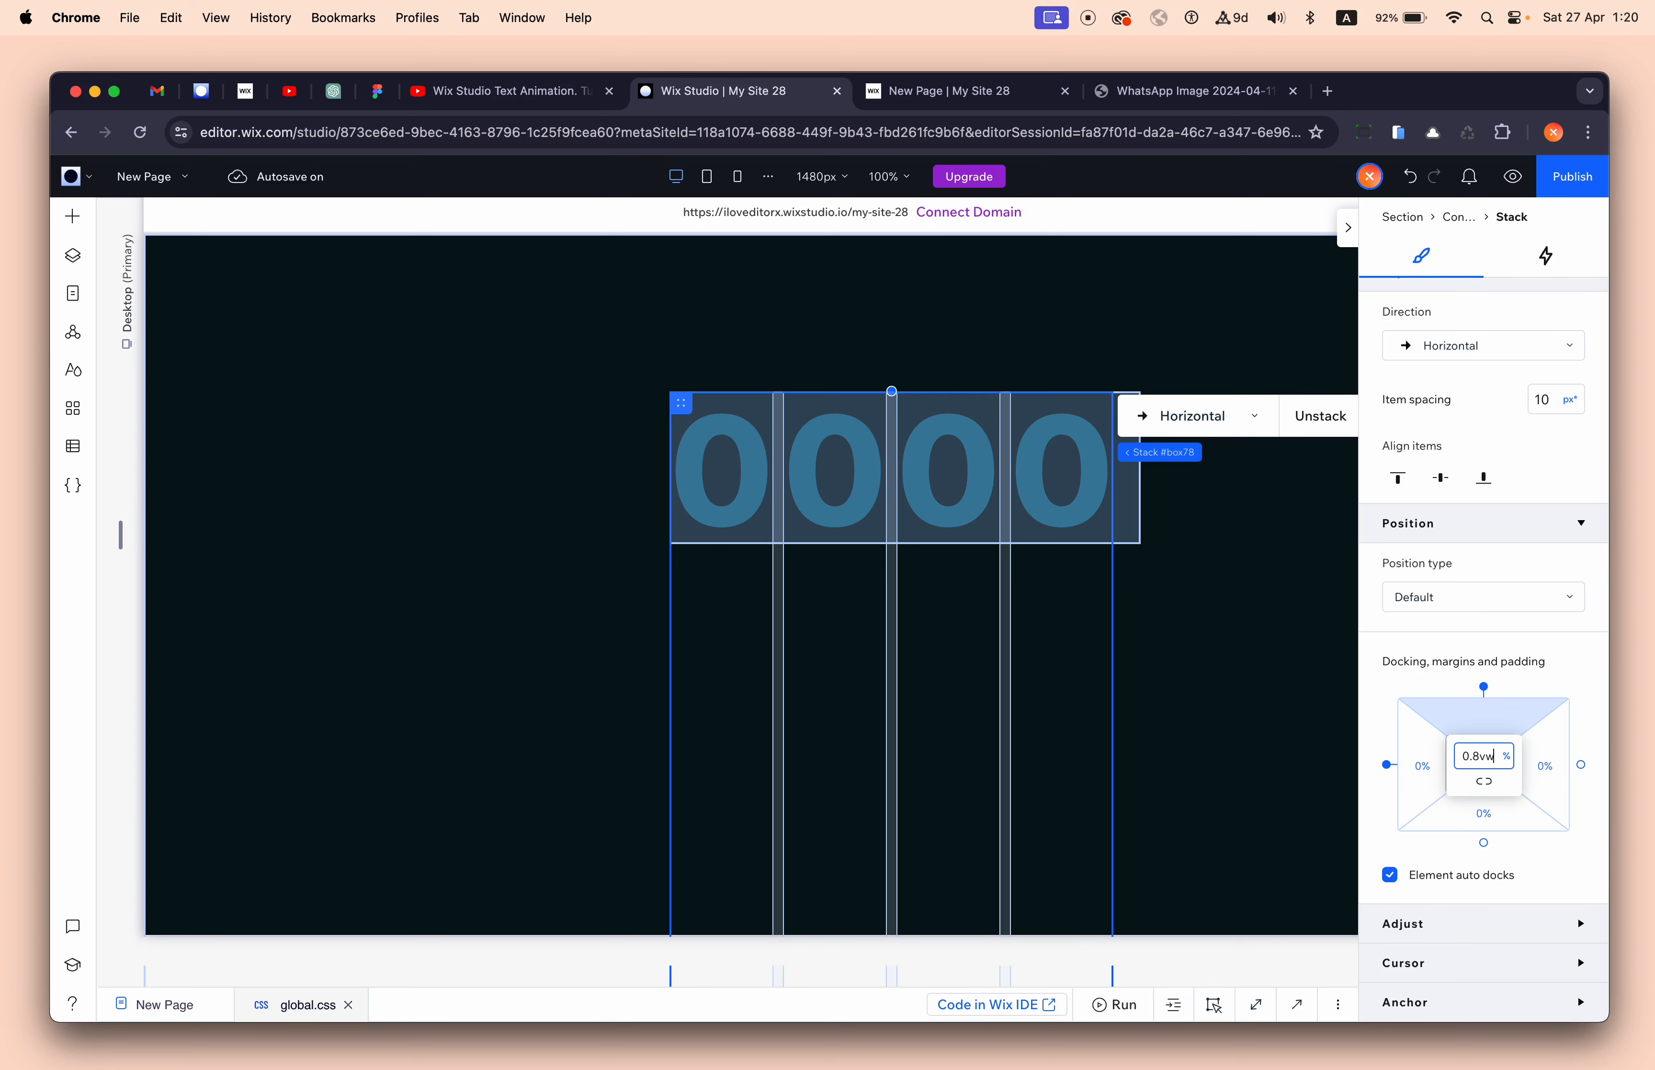
type("-10.8vw")
key("Return")
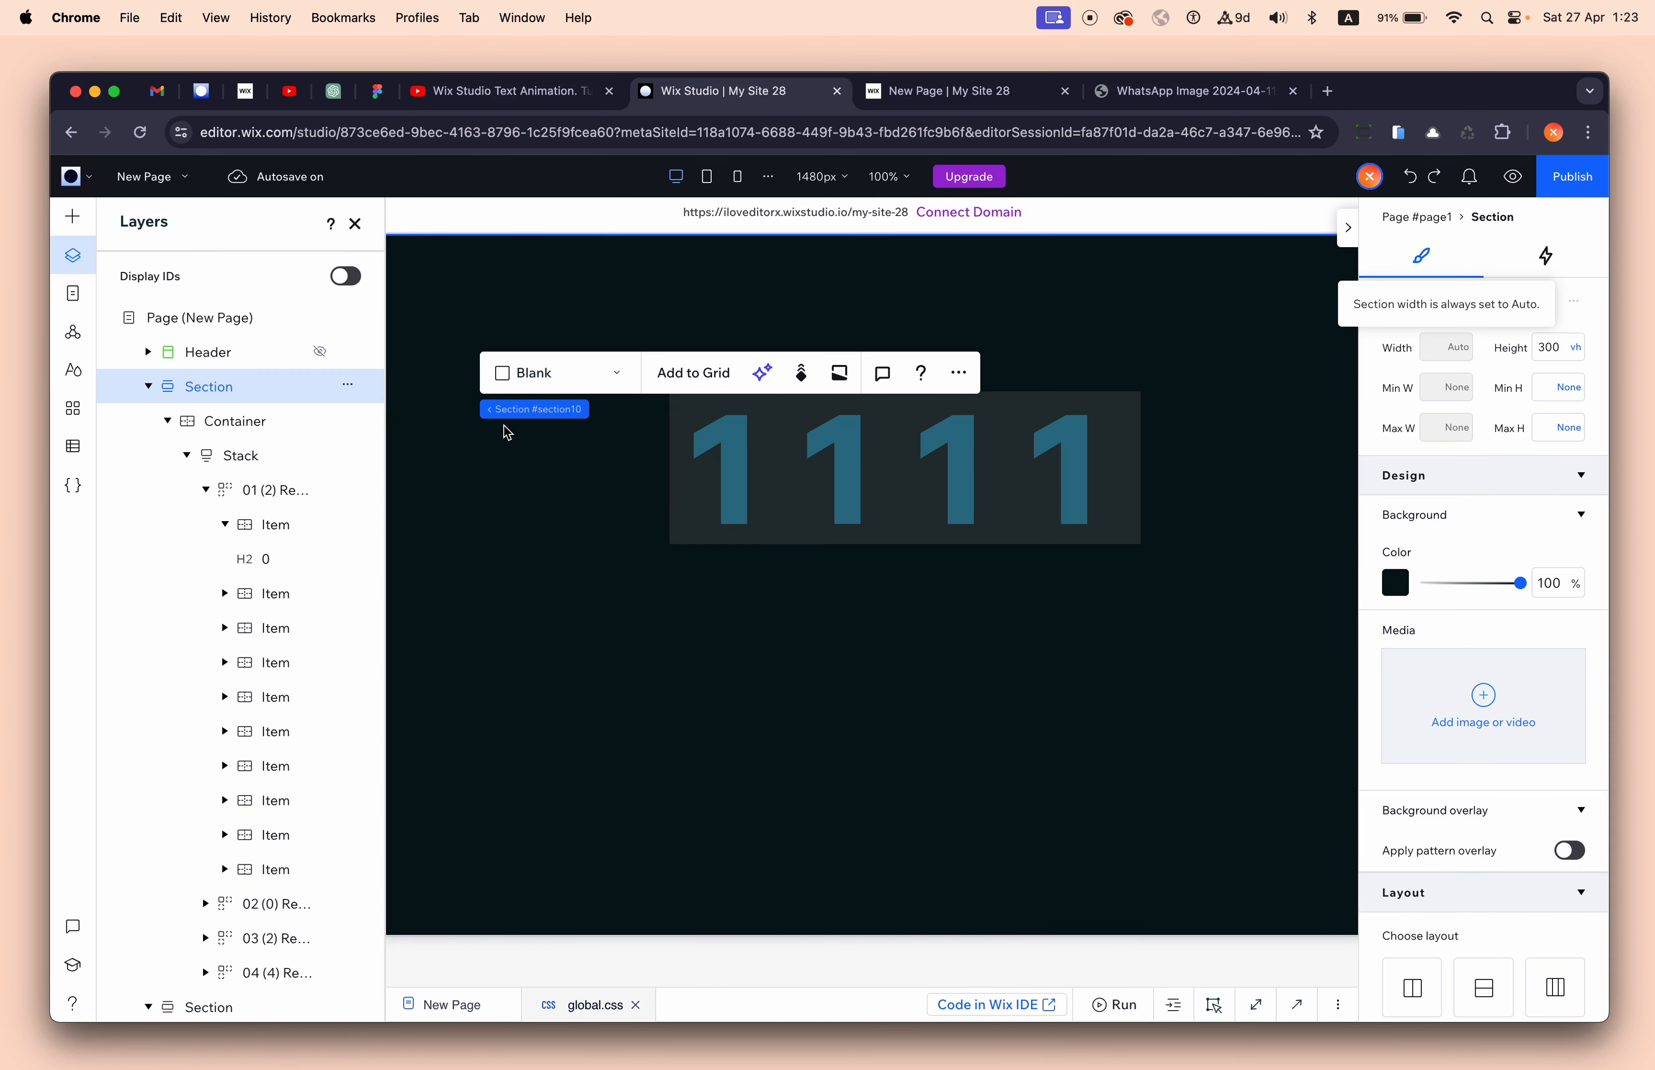
- Close Layers and narrow the container around the four 1s to 31.5% width
left_click(1132, 466)
left_click(355, 223)
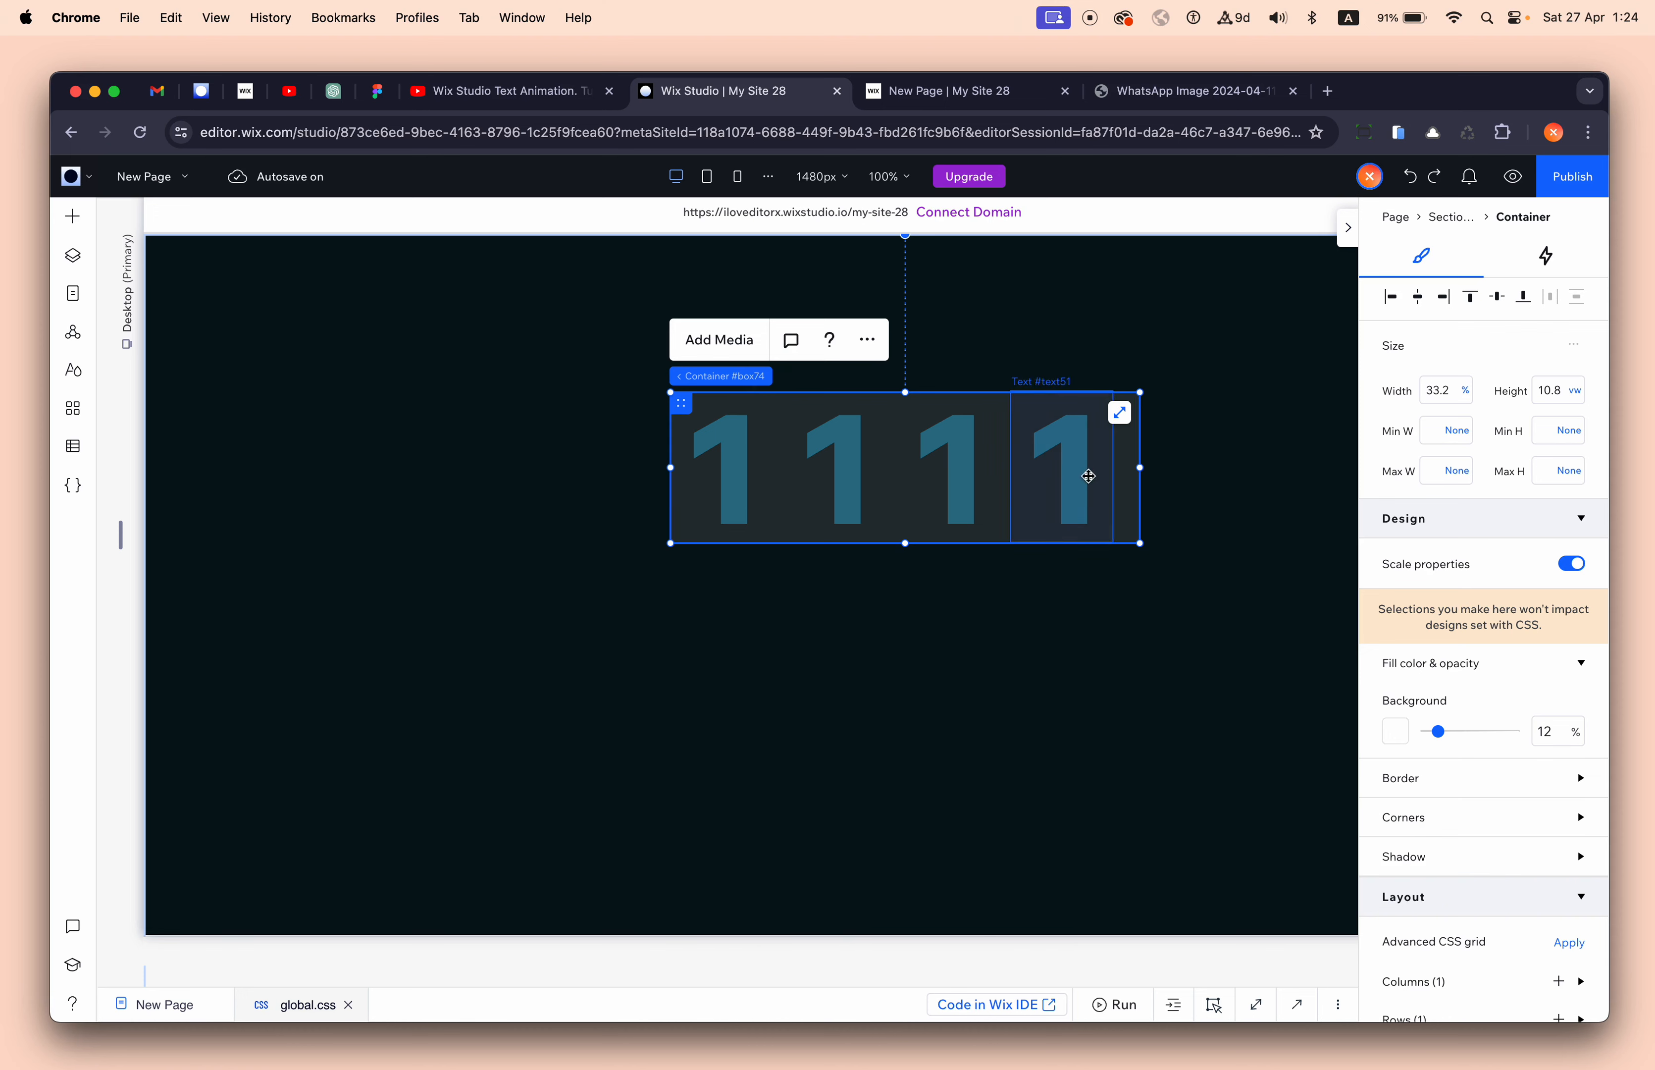
left_click_drag(1141, 467, 1116, 469)
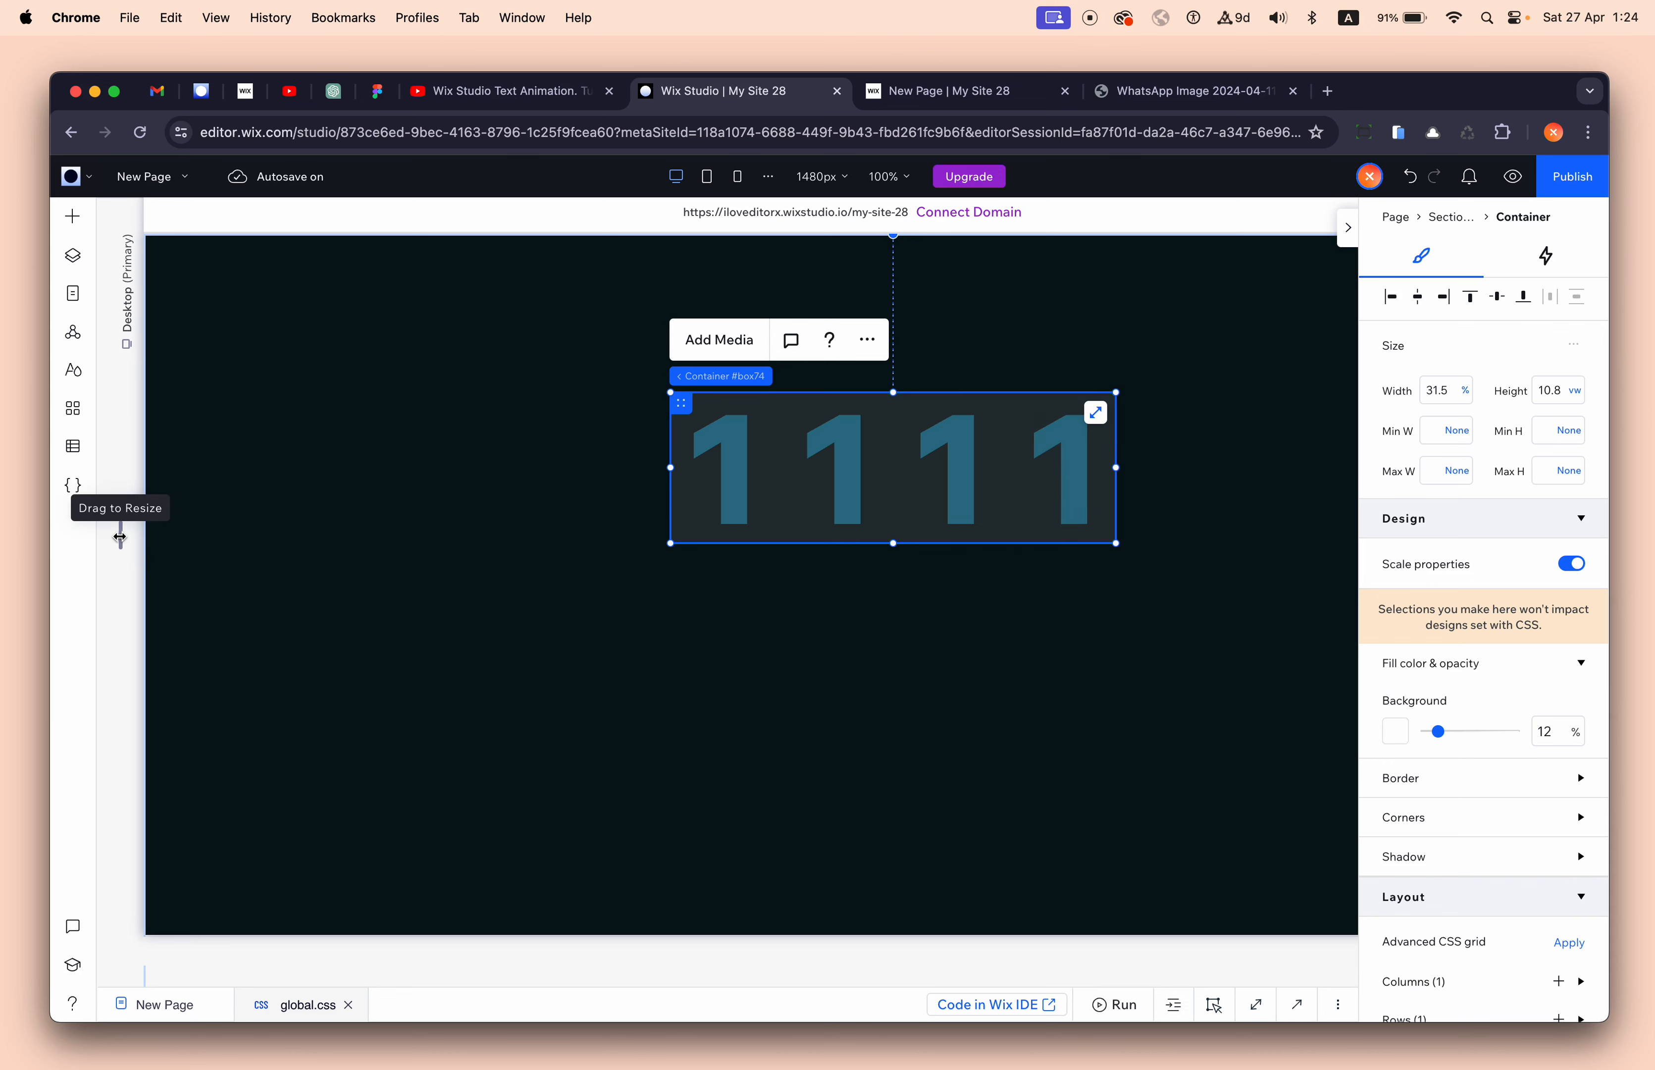
mouse_move(120, 535)
left_mouse_down()
mouse_move(373, 507)
mouse_move(288, 501)
mouse_move(12, 556)
mouse_move(381, 495)
mouse_move(88, 555)
mouse_move(105, 546)
left_mouse_up()
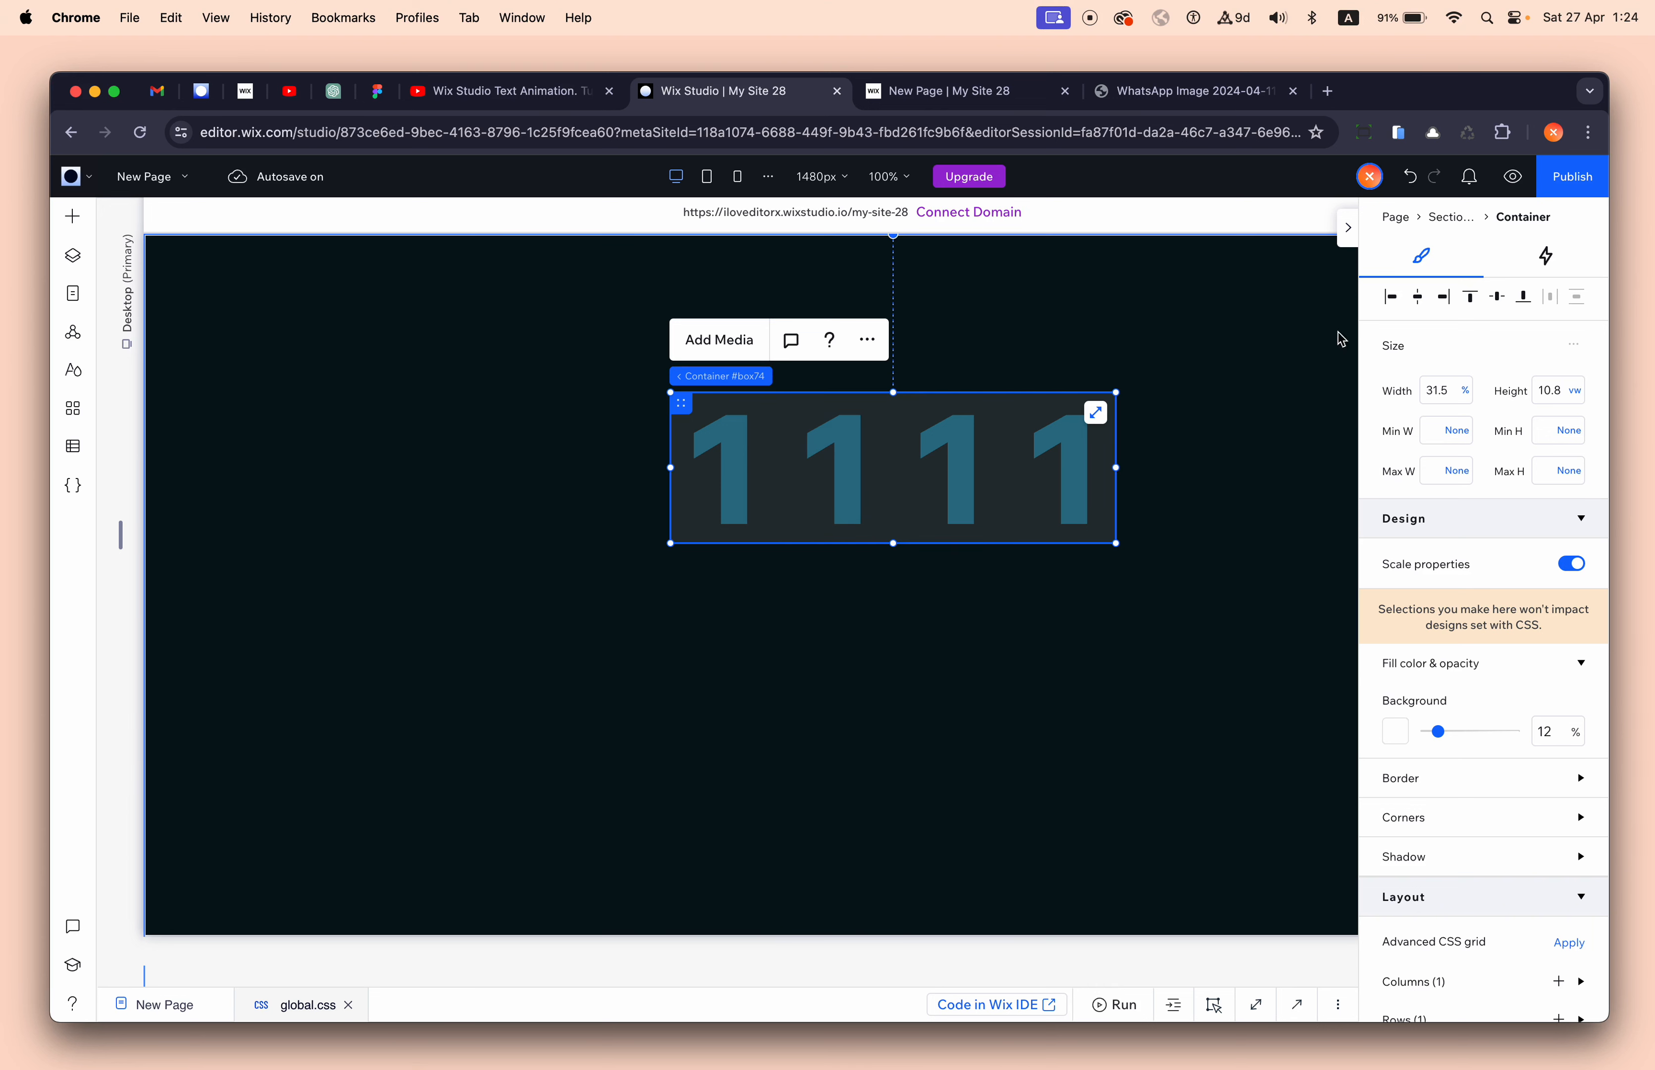
left_click(1514, 179)
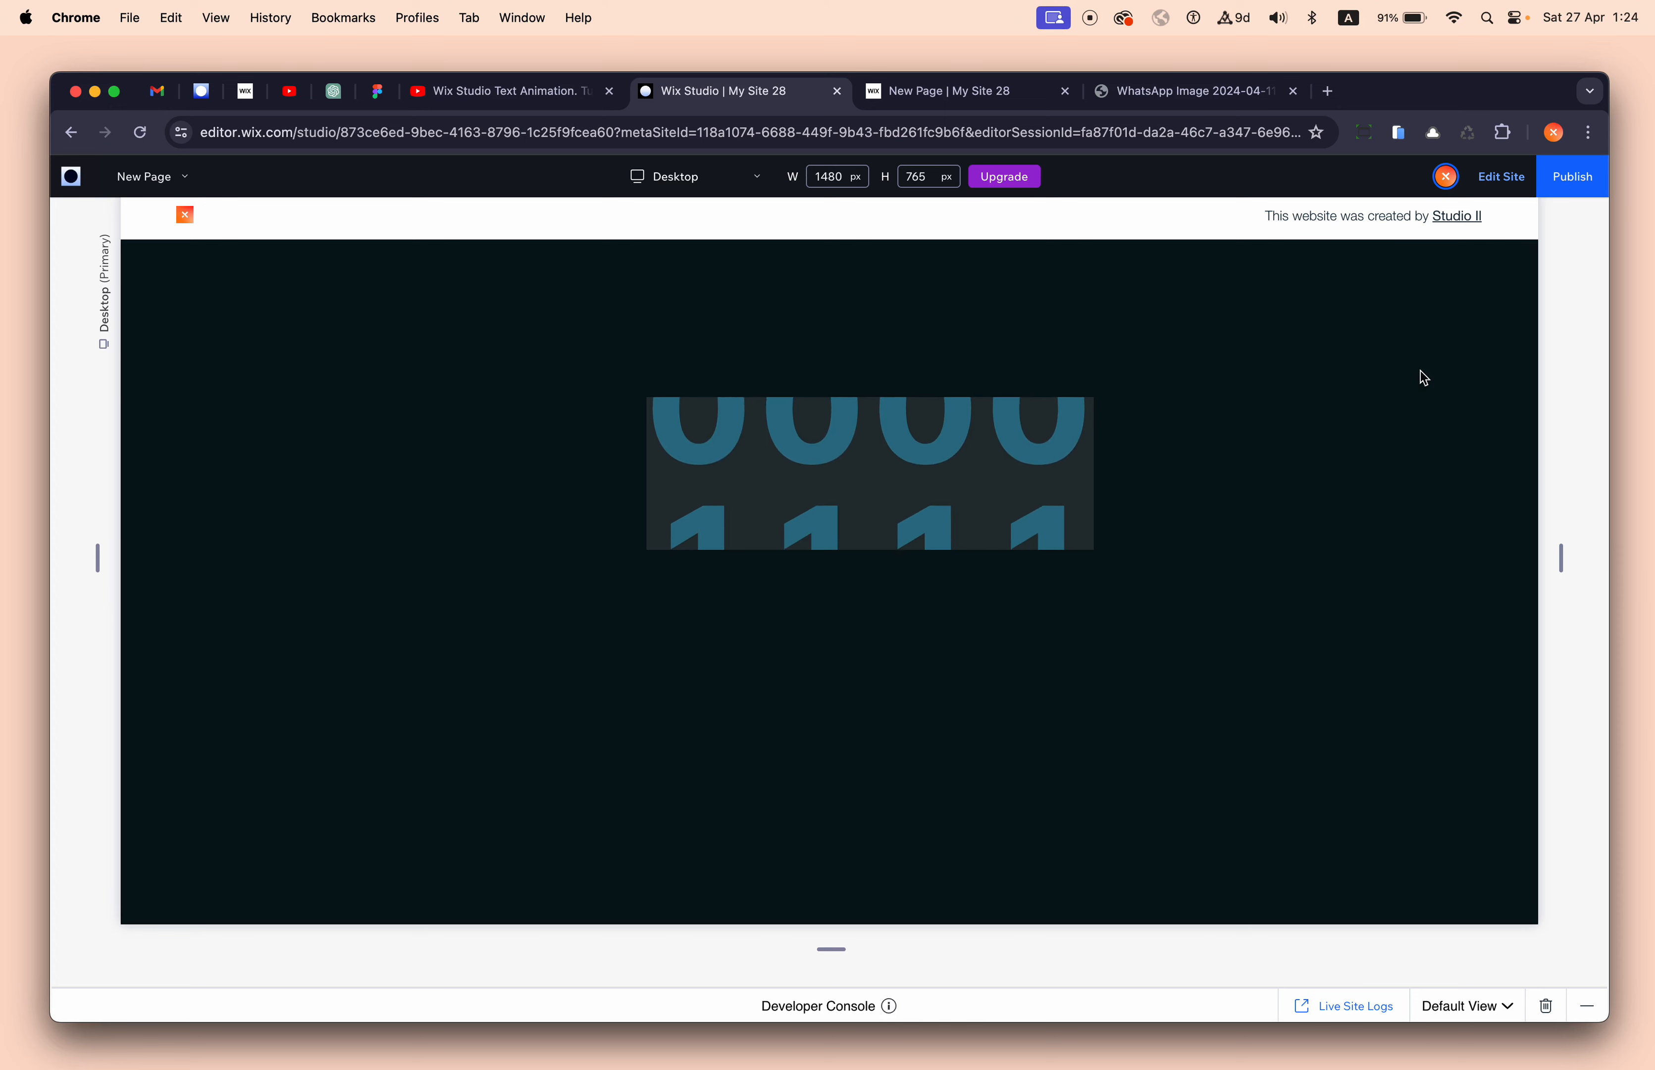
left_click(1490, 183)
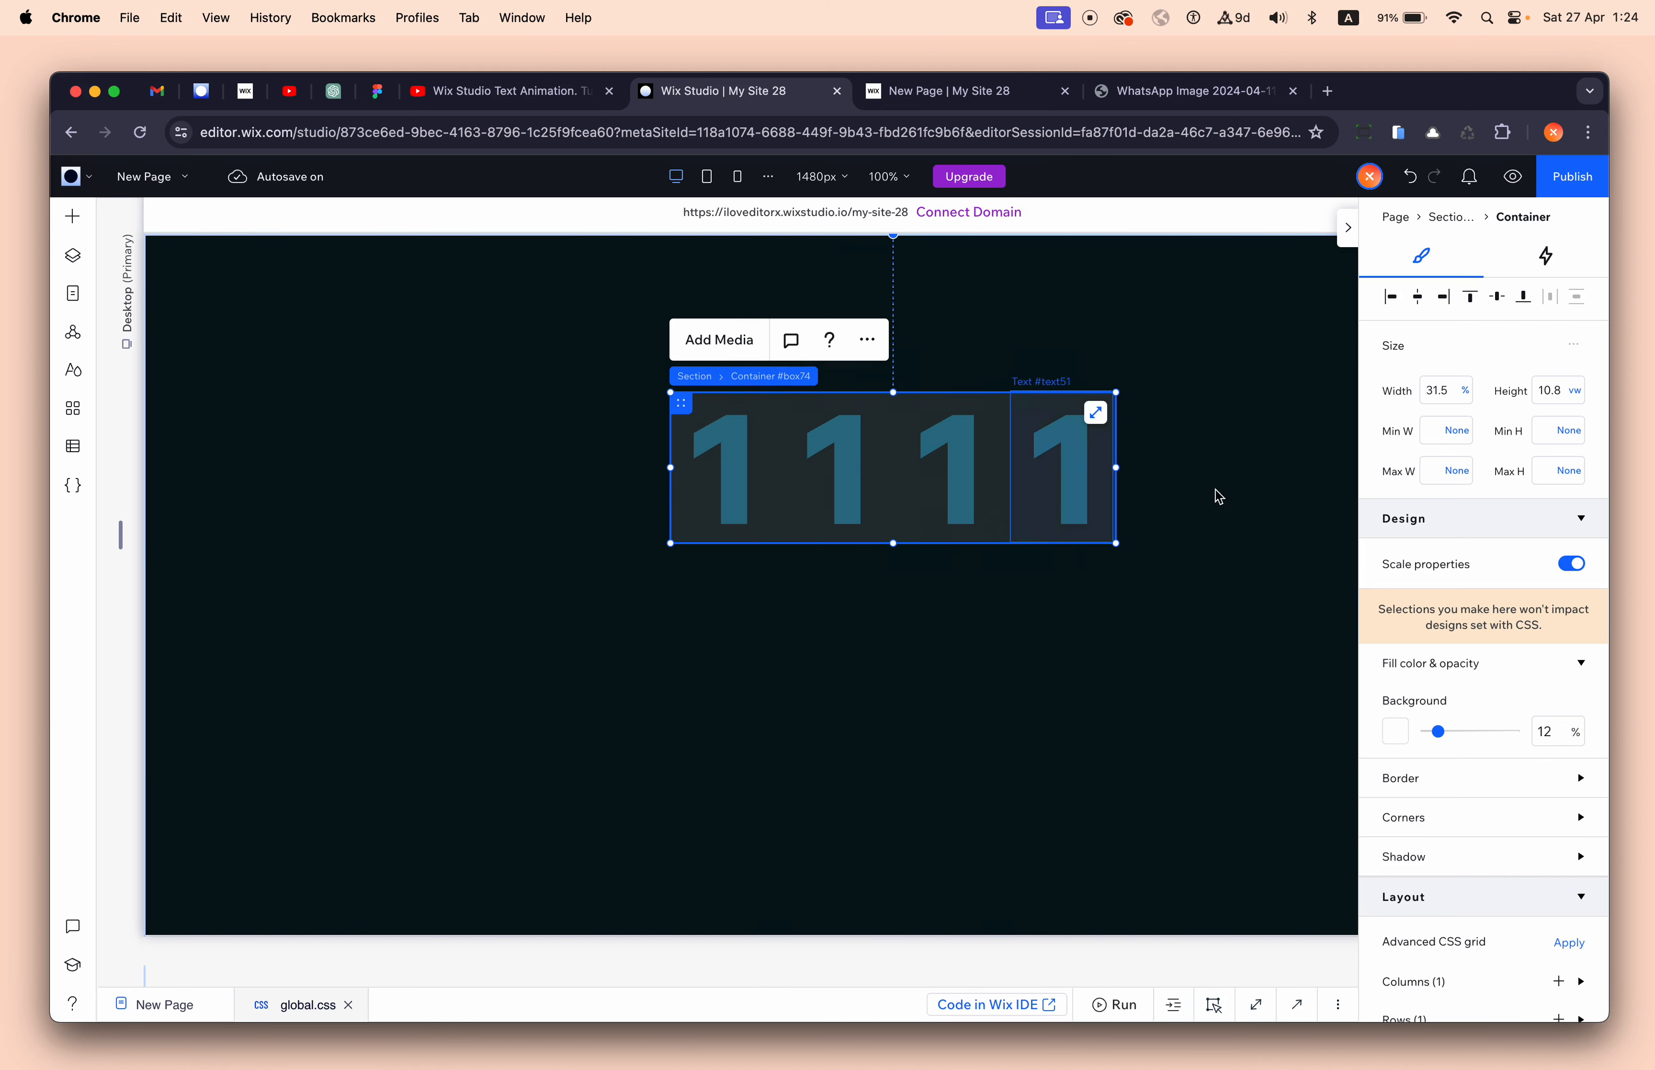
- Set the container's overflow content to Show and change the first column's third-row digit to 3
scroll(1539, 794, "down", 4)
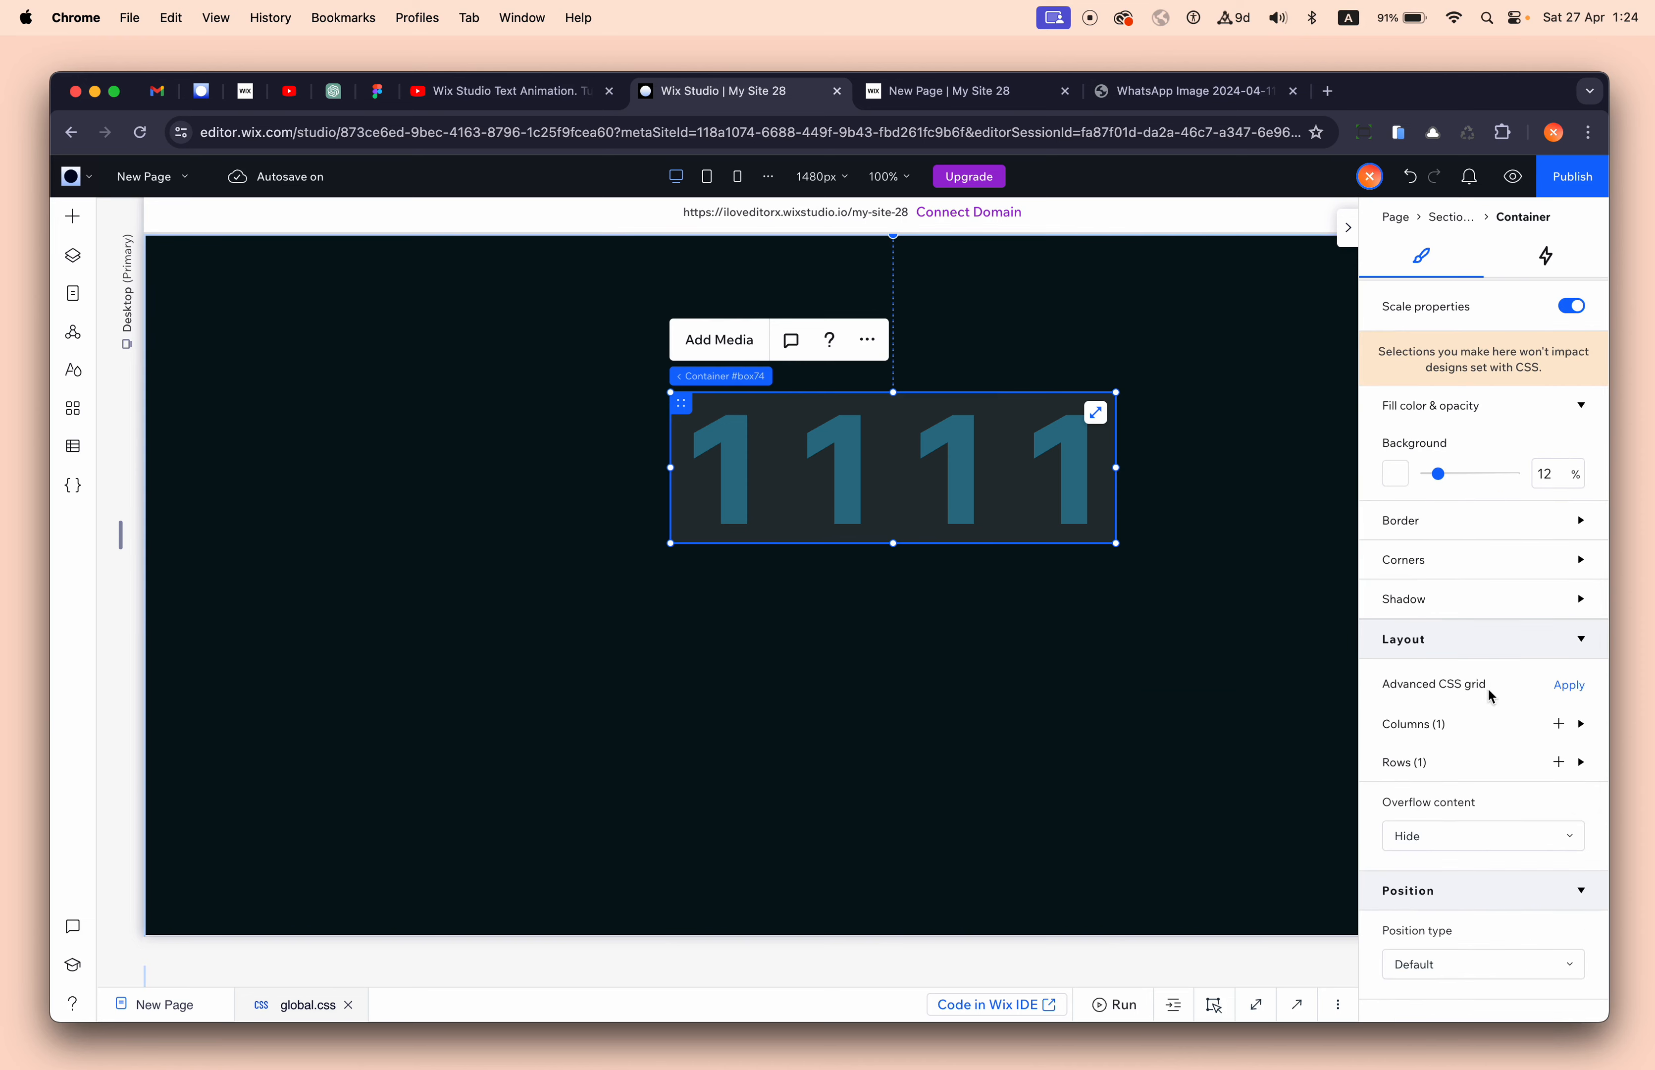
scroll(1487, 686, "down", 3)
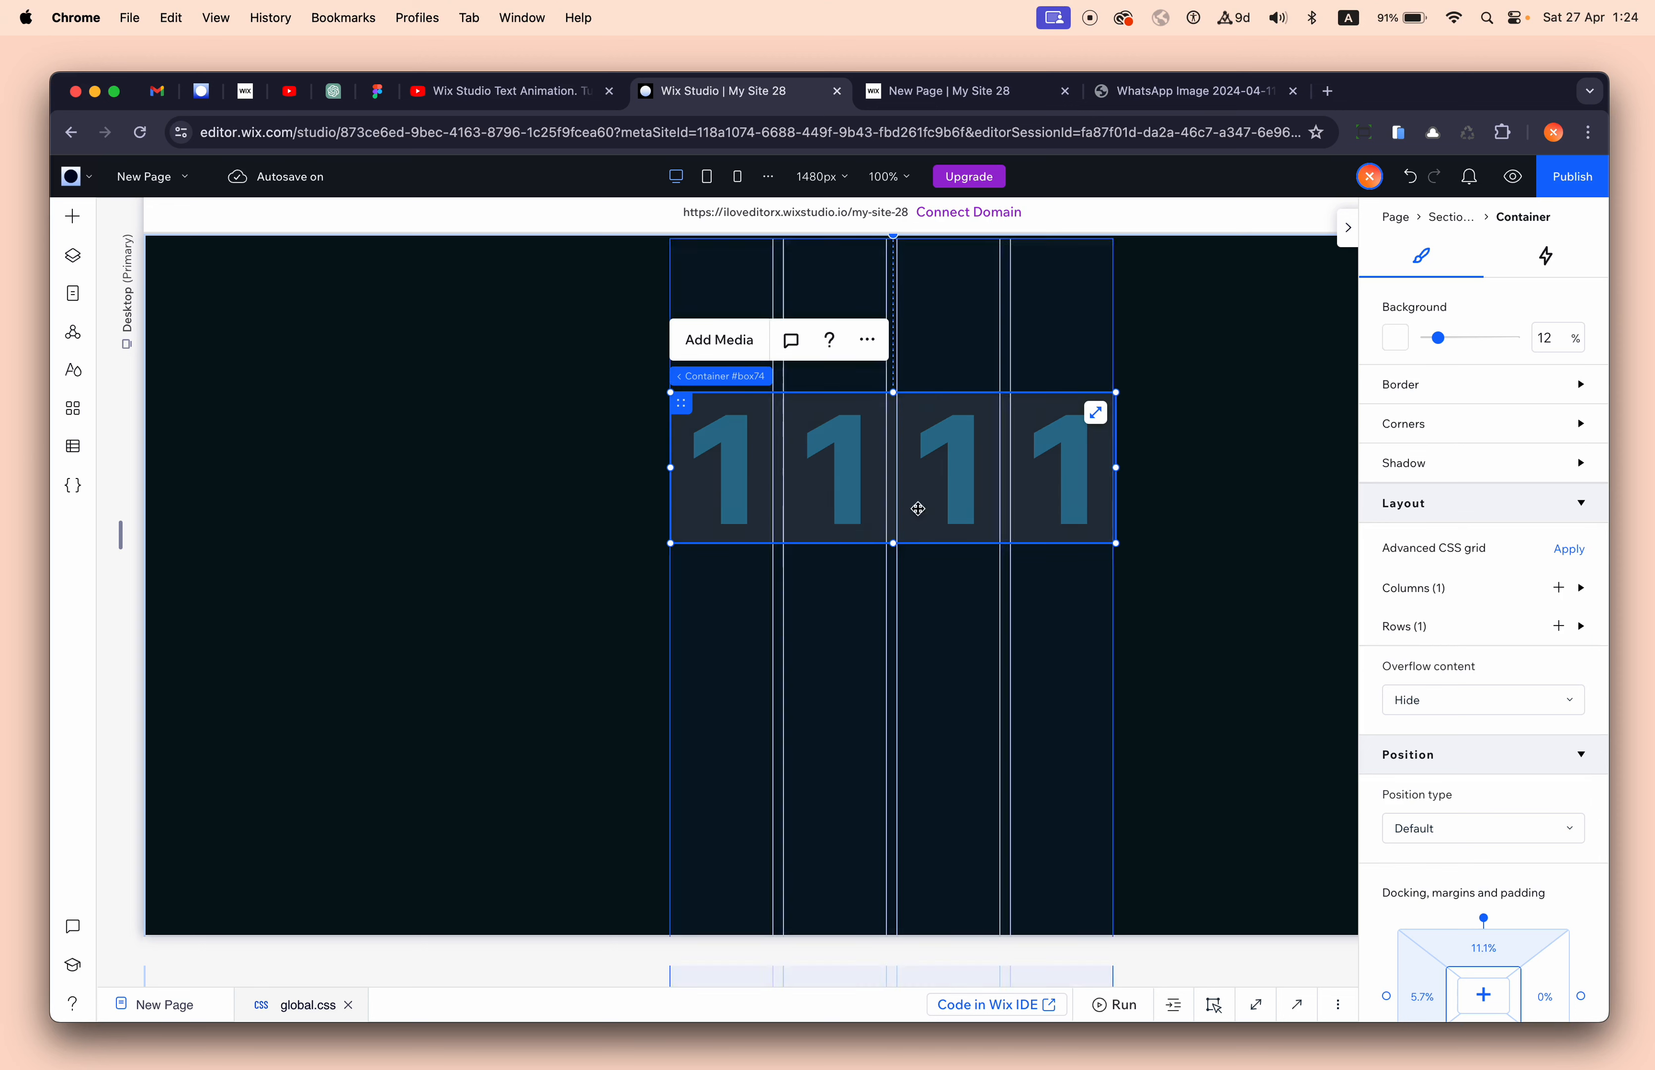
left_click(1457, 707)
left_click(1454, 673)
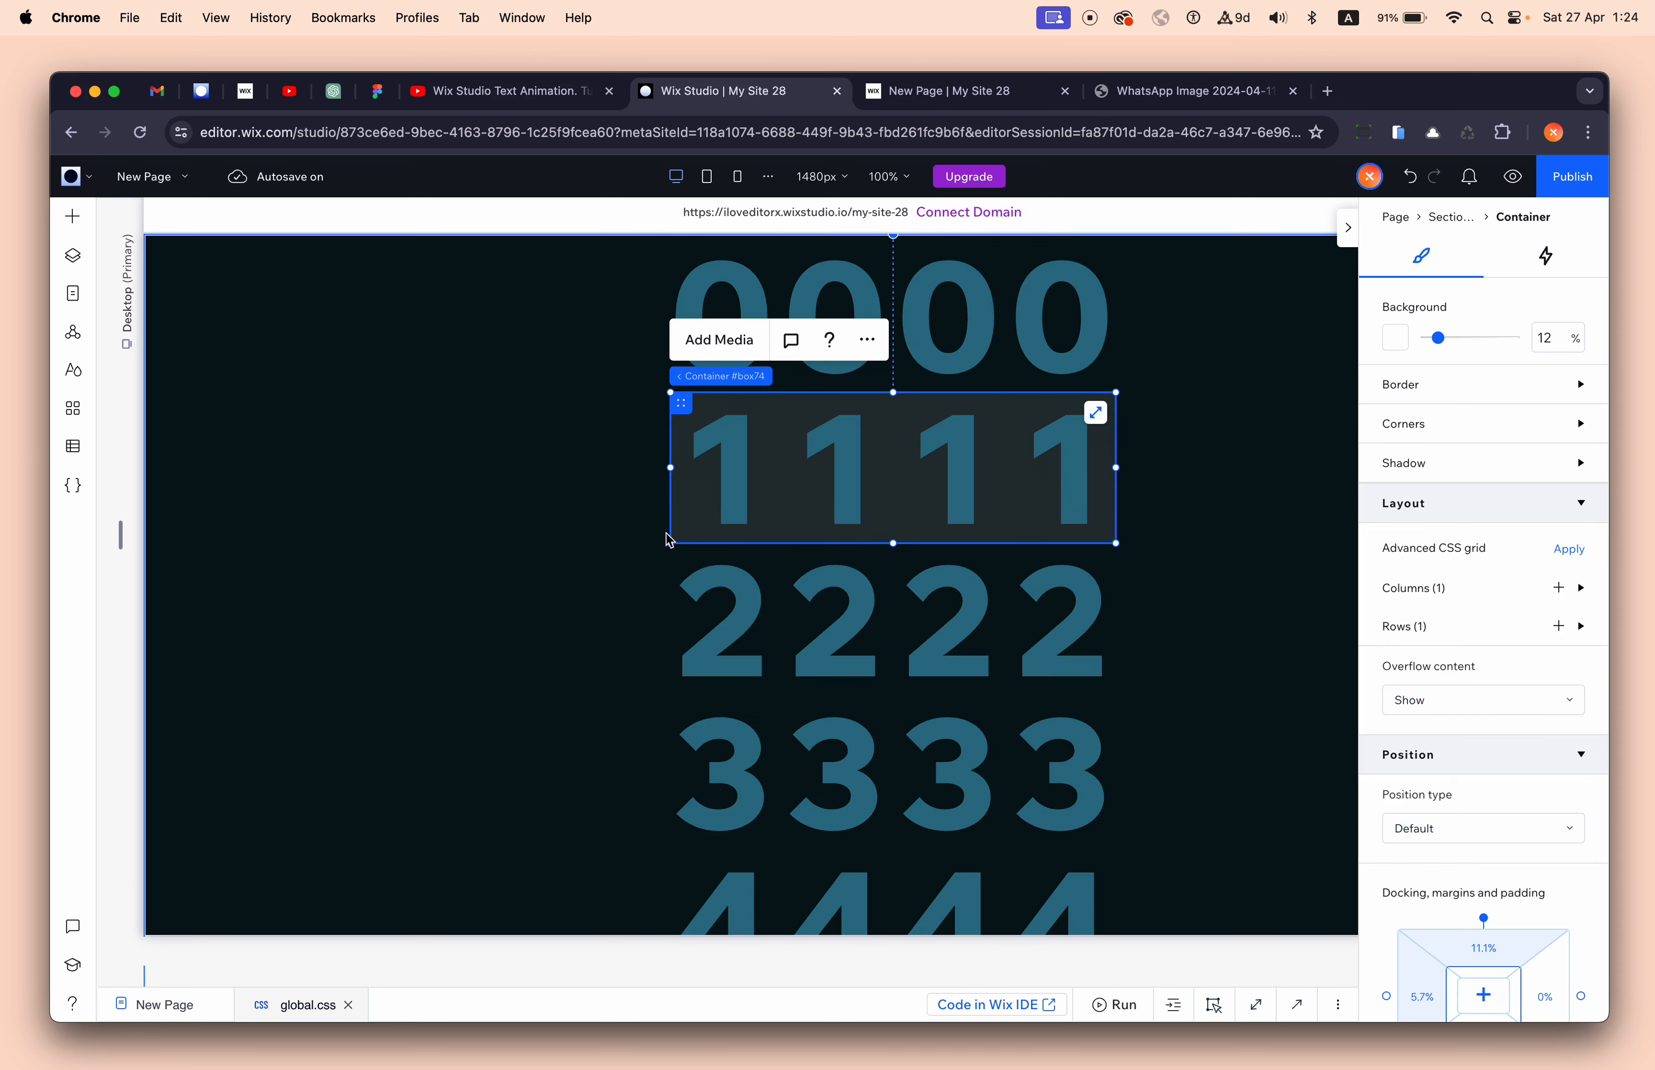
left_click(727, 476)
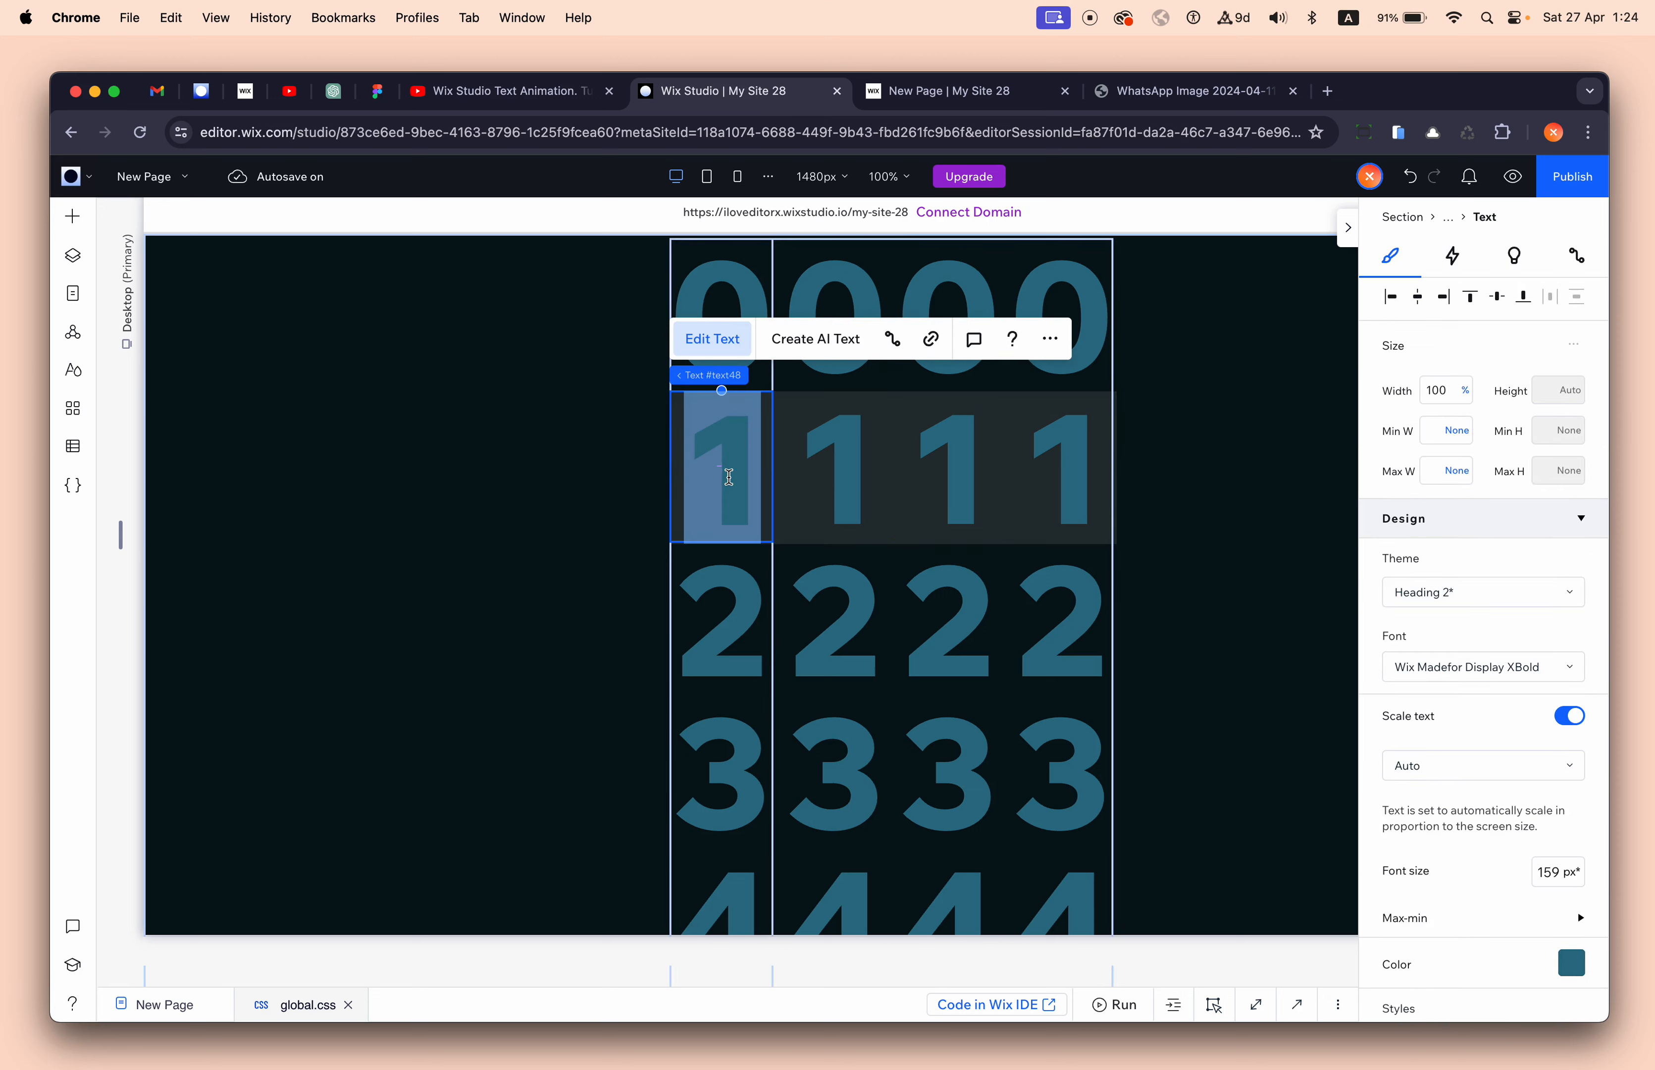
left_click_drag(729, 477, 728, 613)
type("3")
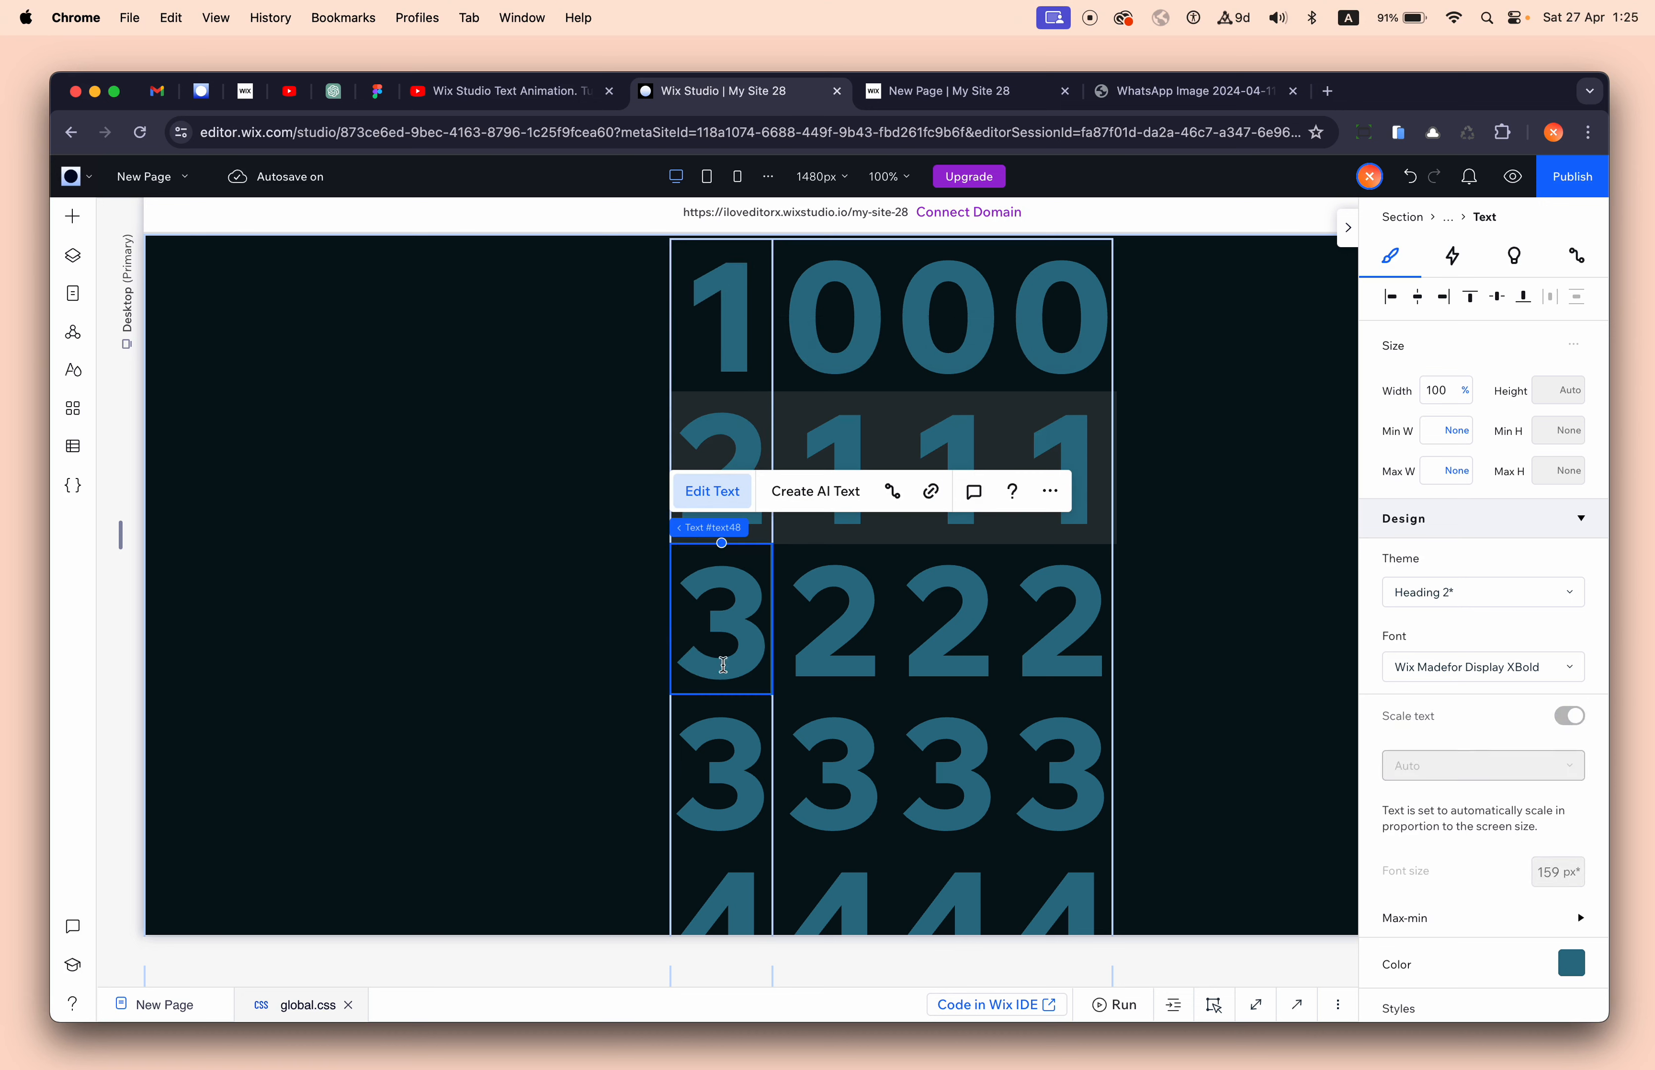
- Renumber the second column's digits 9, 0, 1, 2, with 0 in the middle row
scroll(715, 809, "down", 1)
scroll(715, 808, "up", 1)
left_click(835, 435)
double_click(840, 453)
type("0")
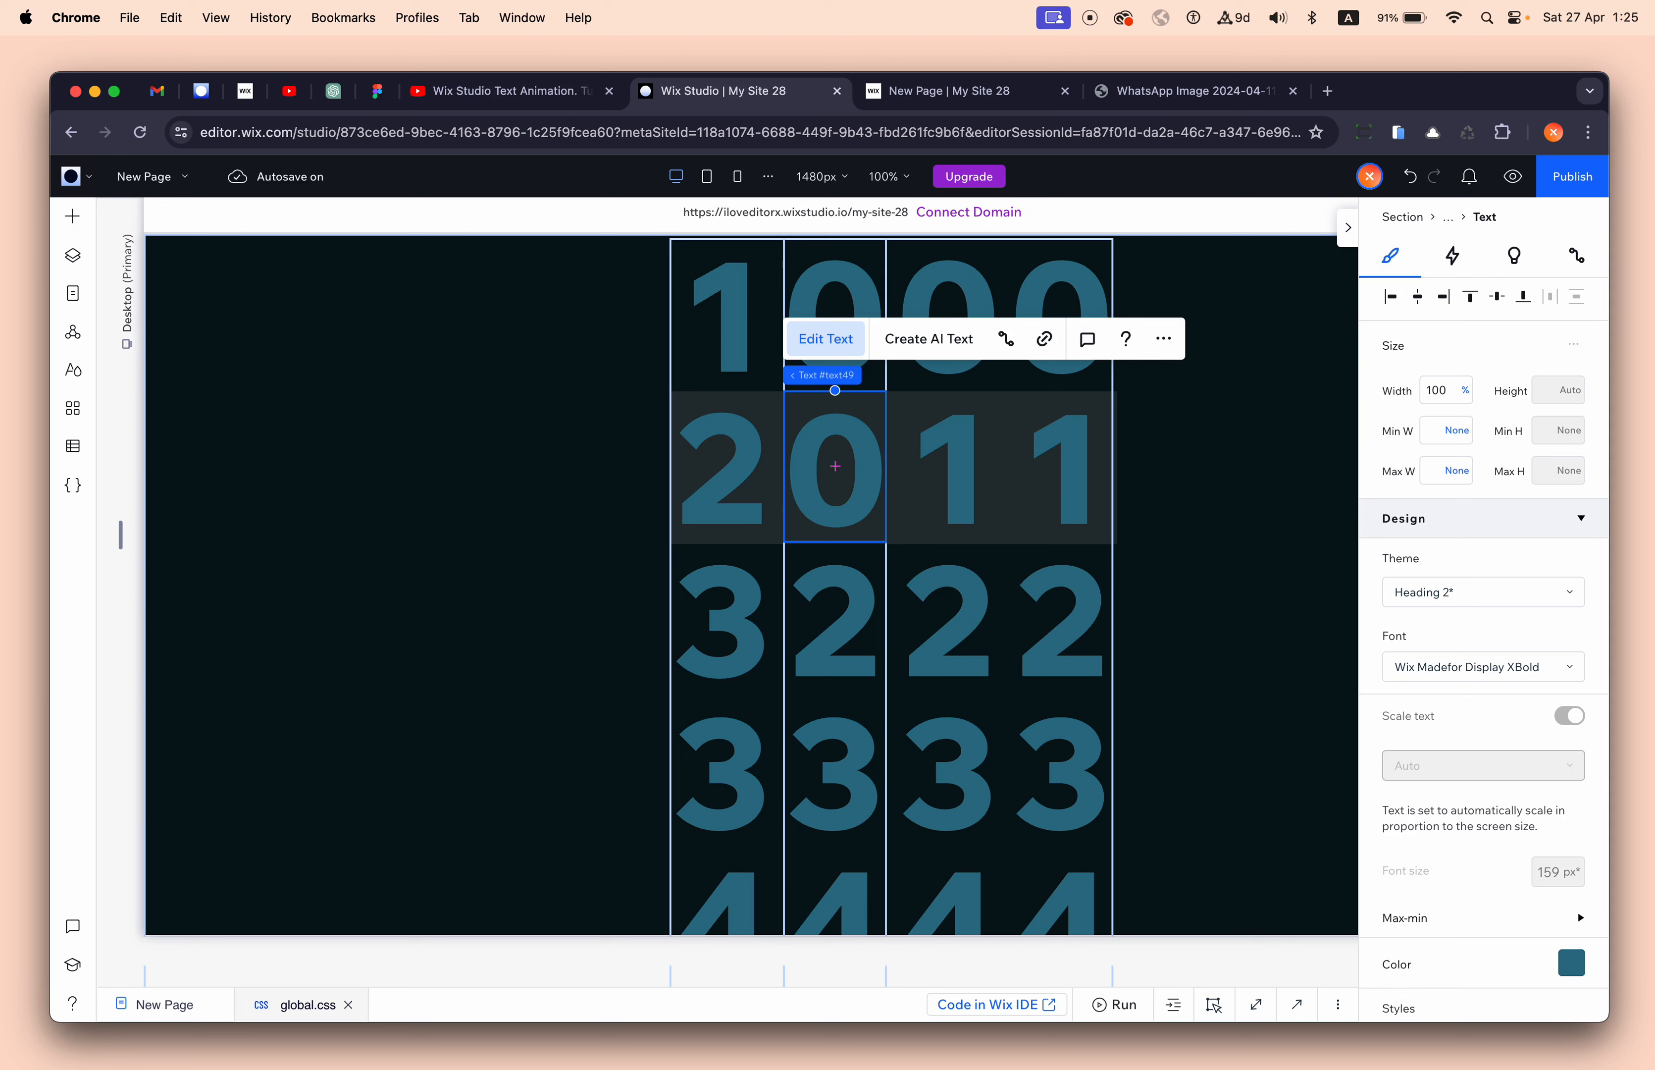
double_click(843, 293)
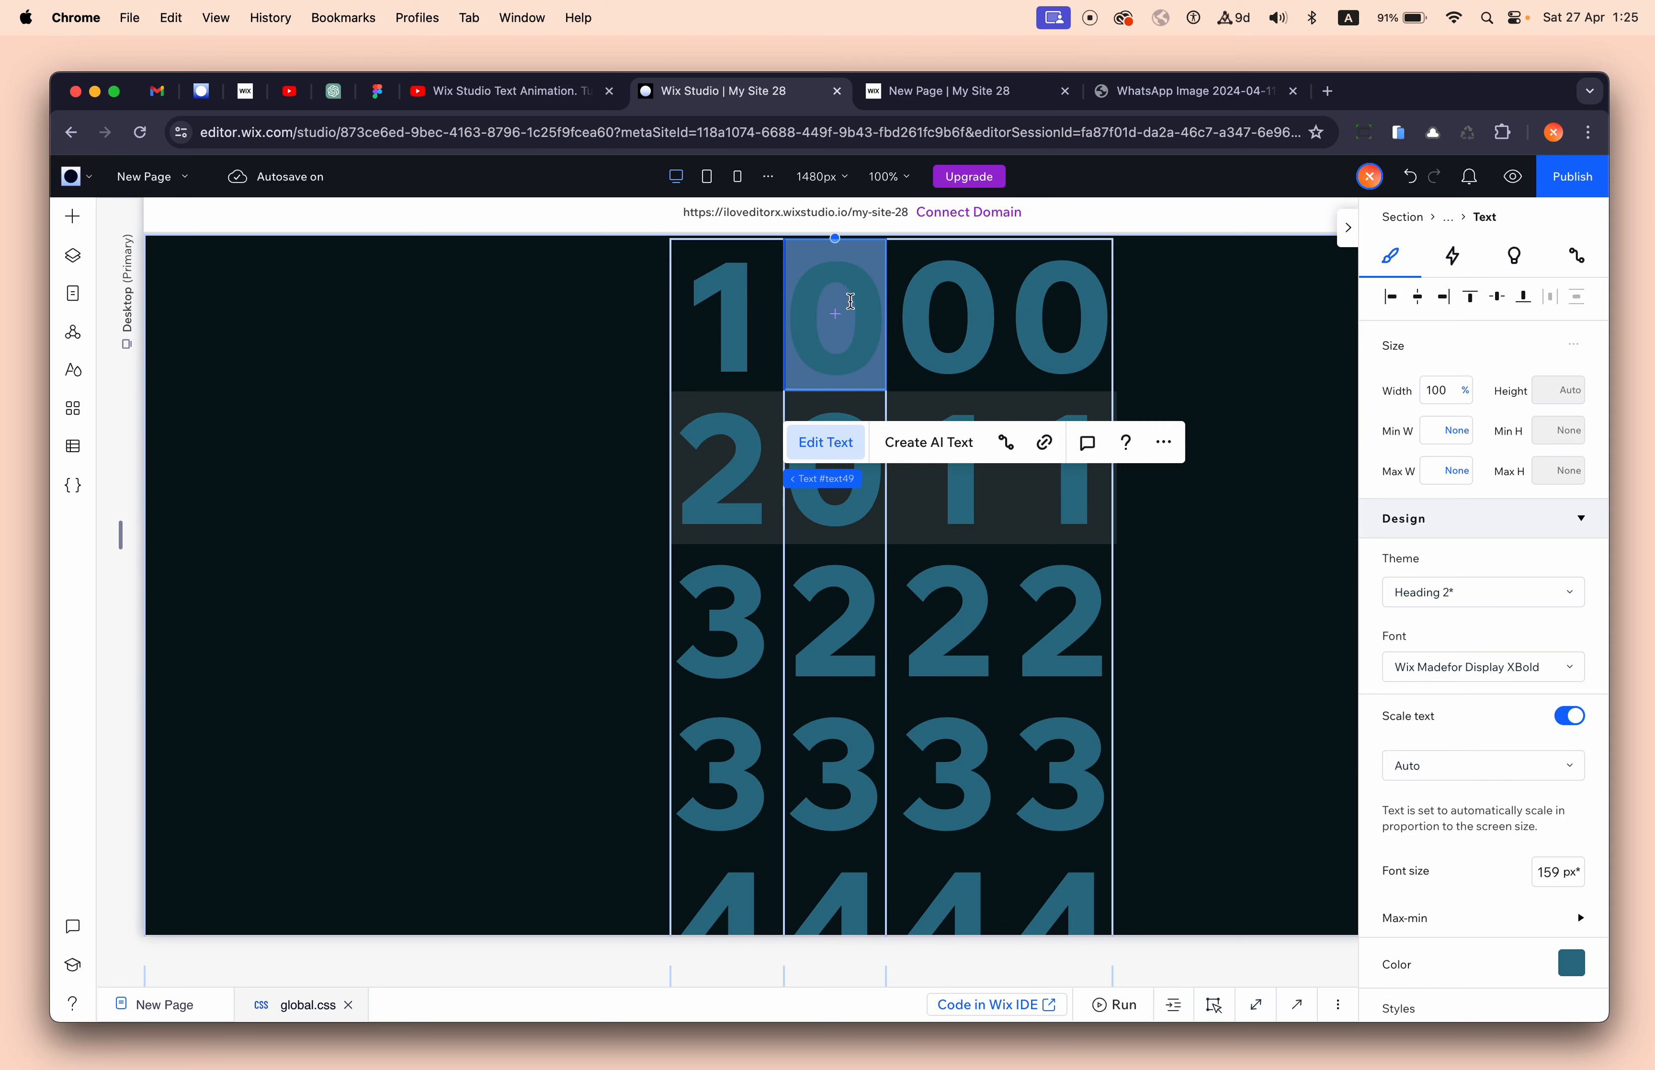
type("9")
double_click(836, 609)
type("1")
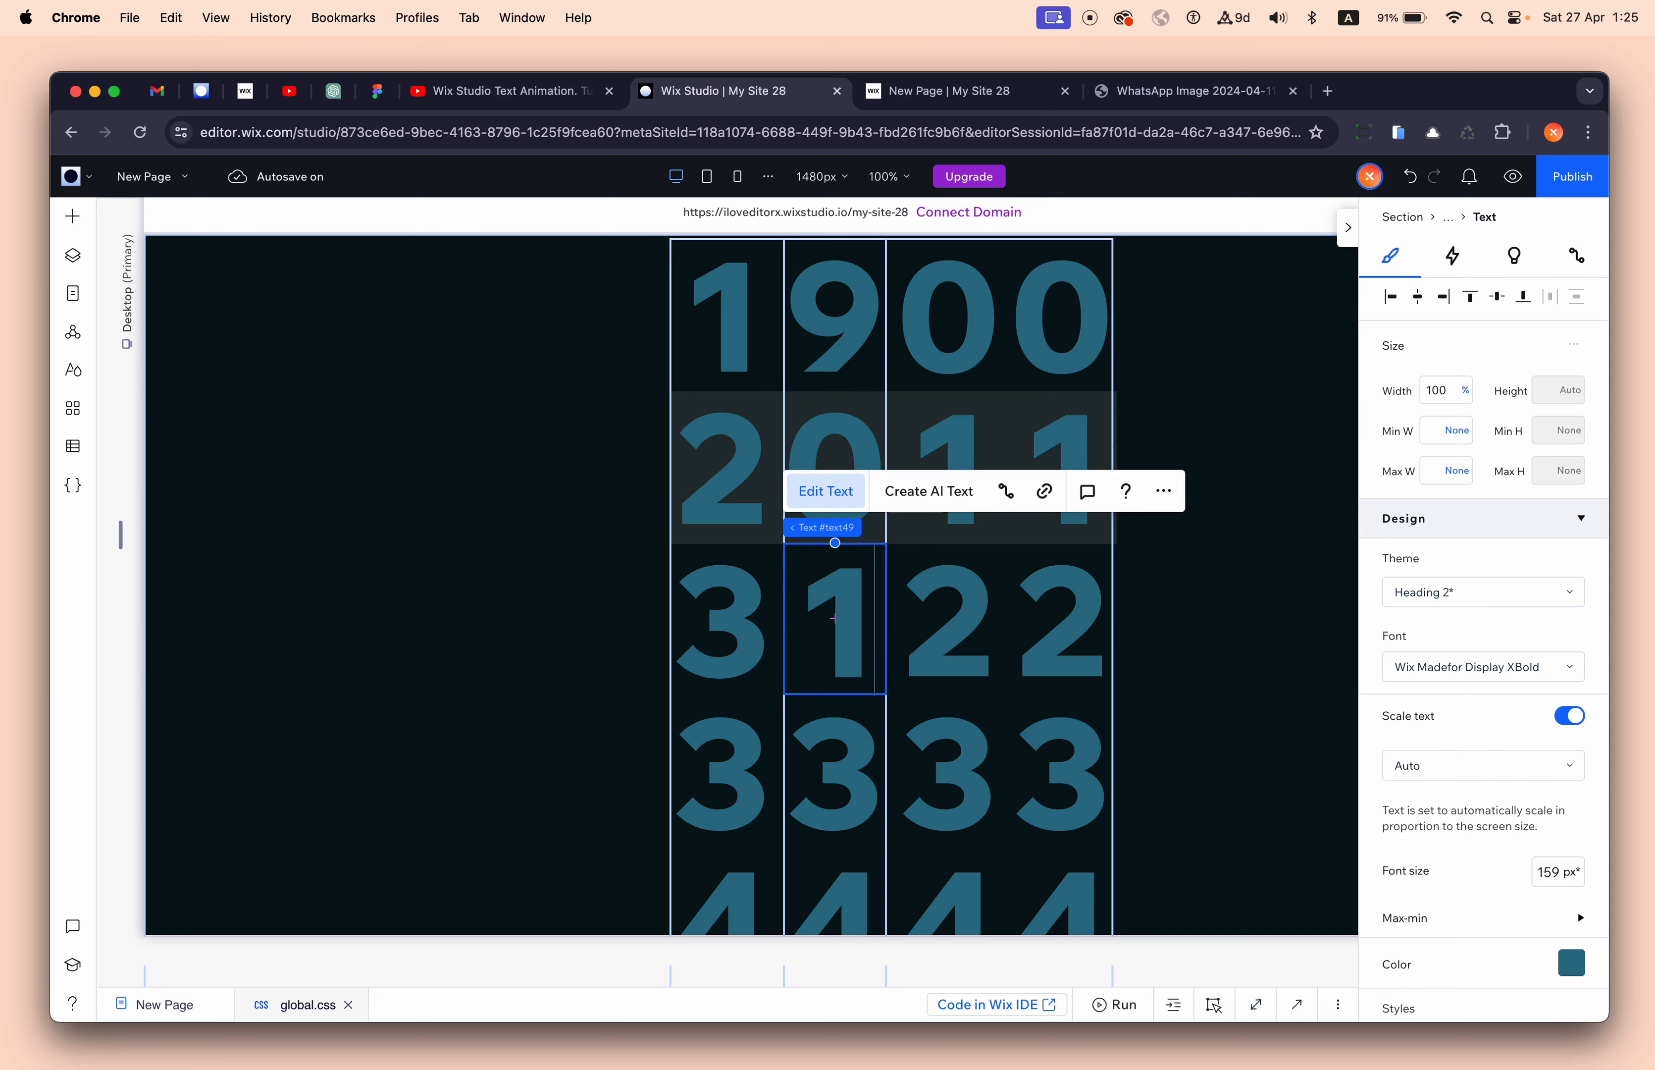
double_click(835, 772)
type("2")
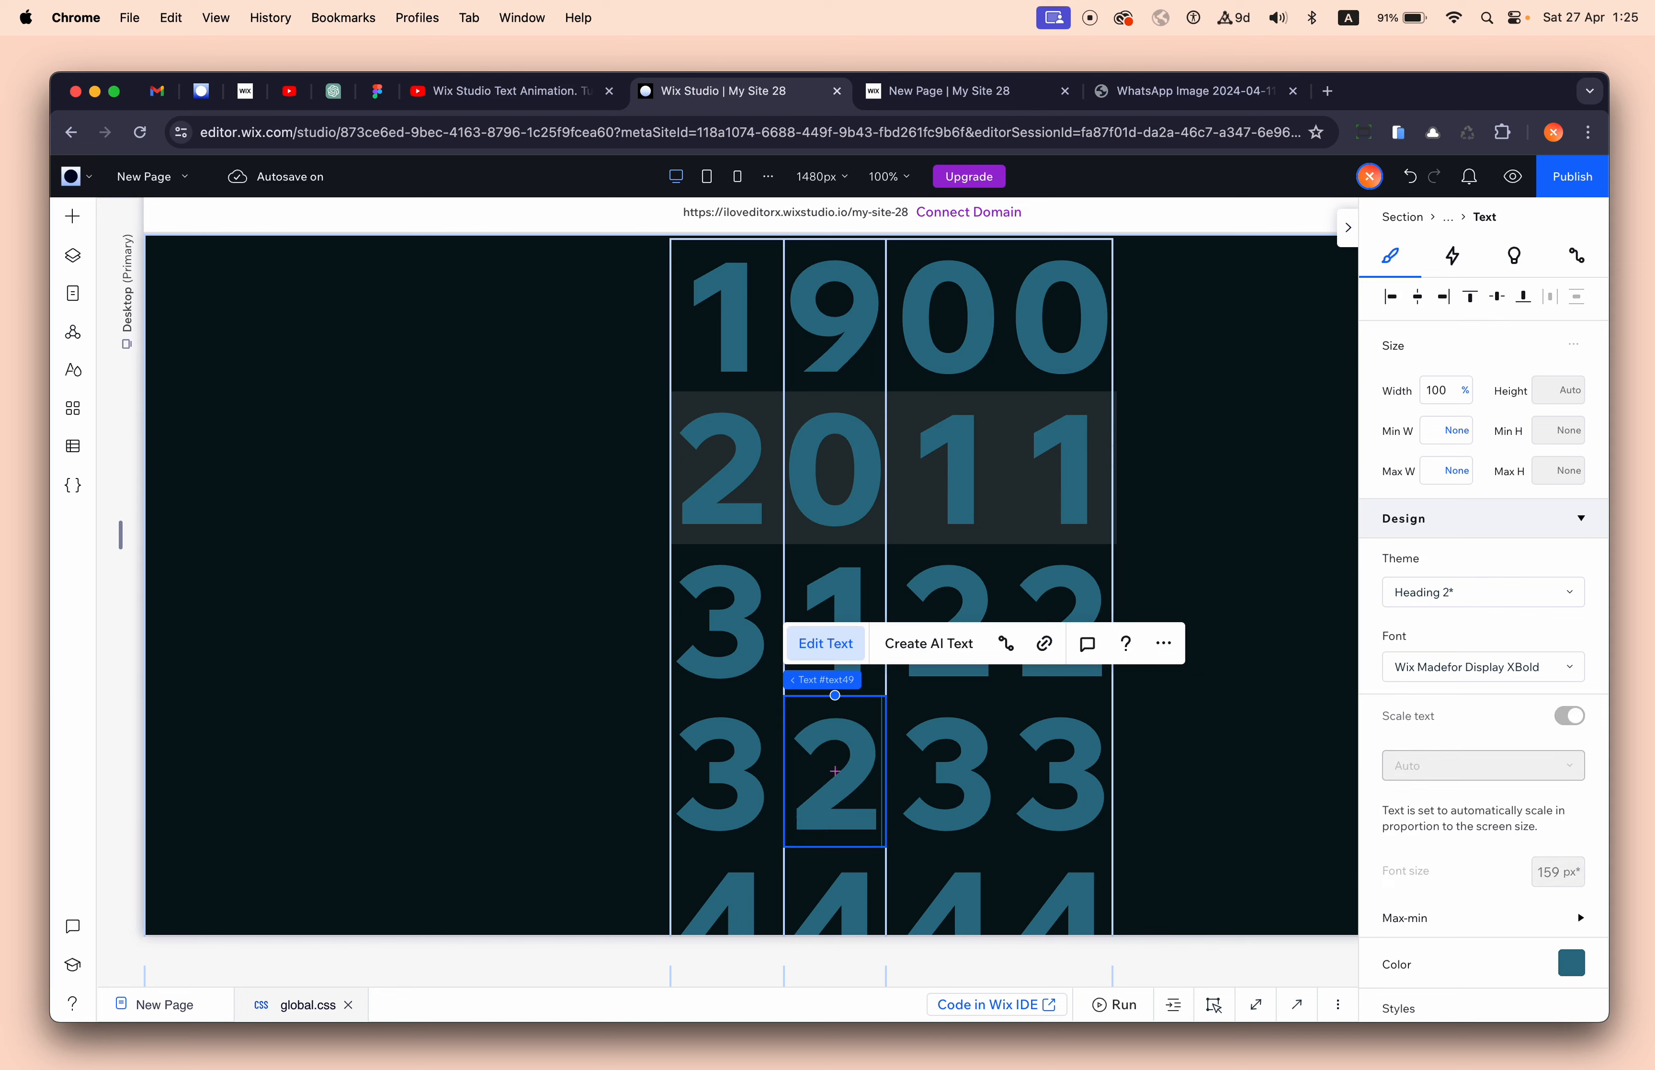
- Renumber the third column's digits 1, 2, 3, 4, 5, with 2 in the middle row
left_click(957, 464)
double_click(962, 468)
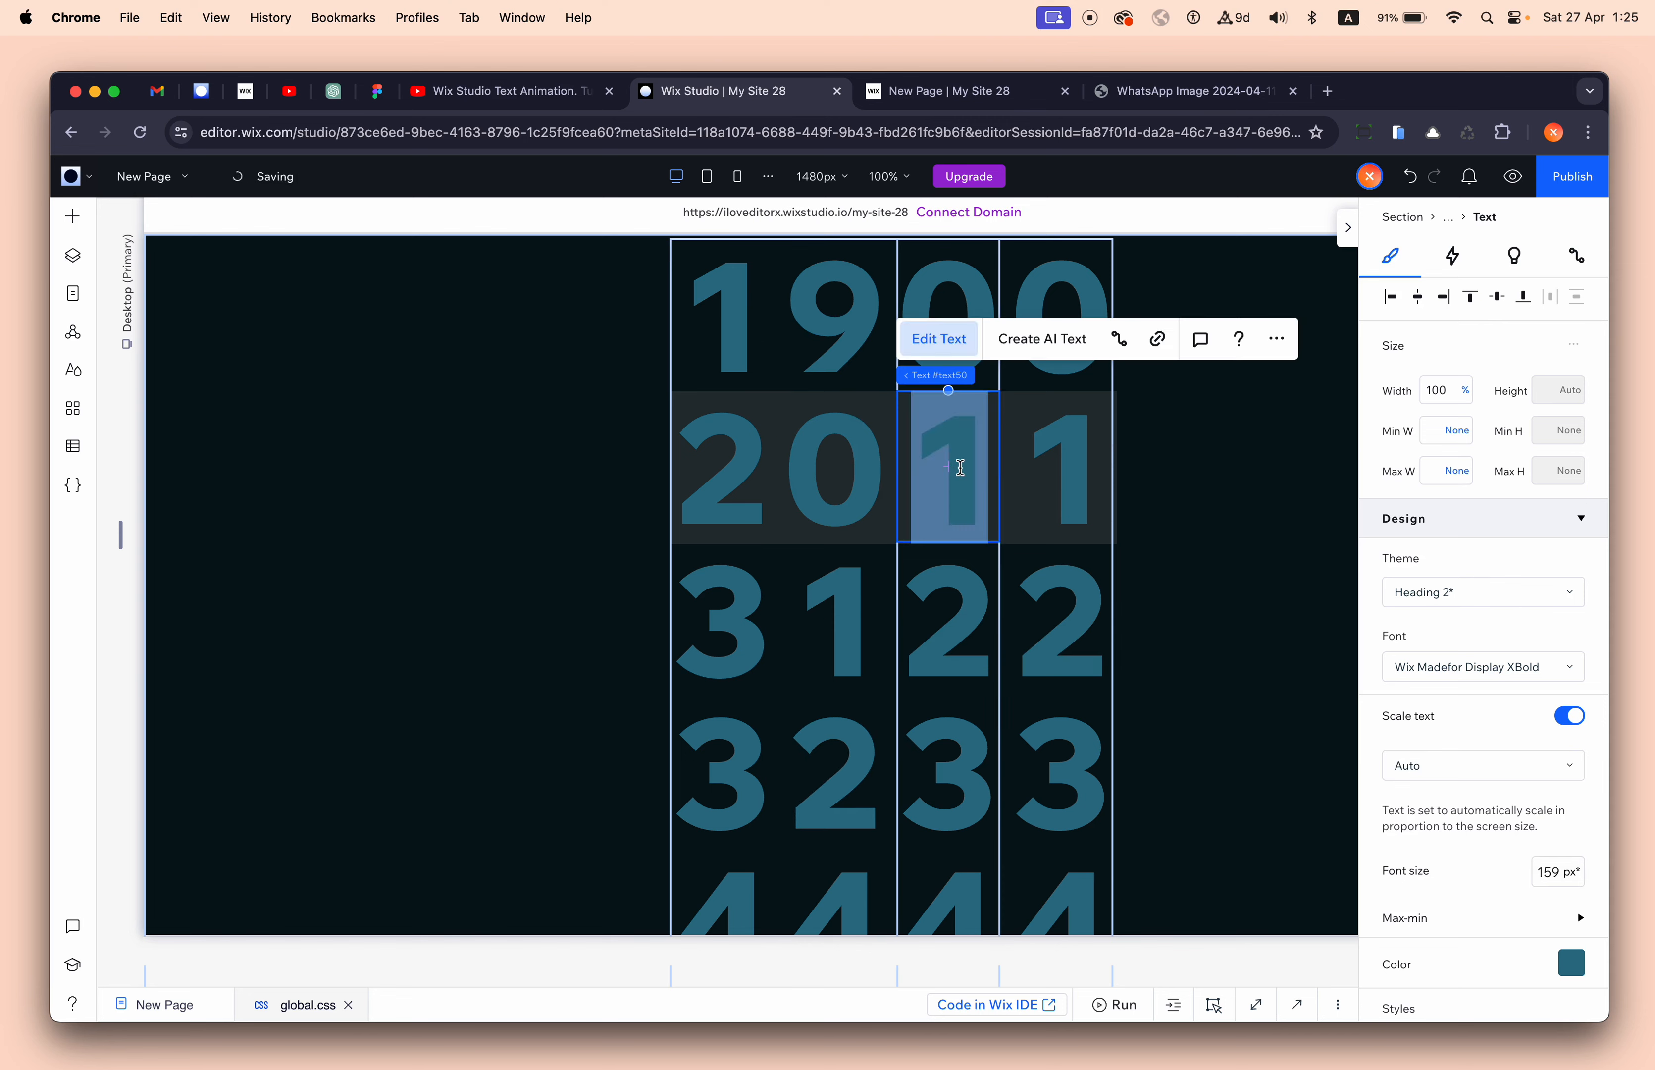
type("2")
double_click(969, 298)
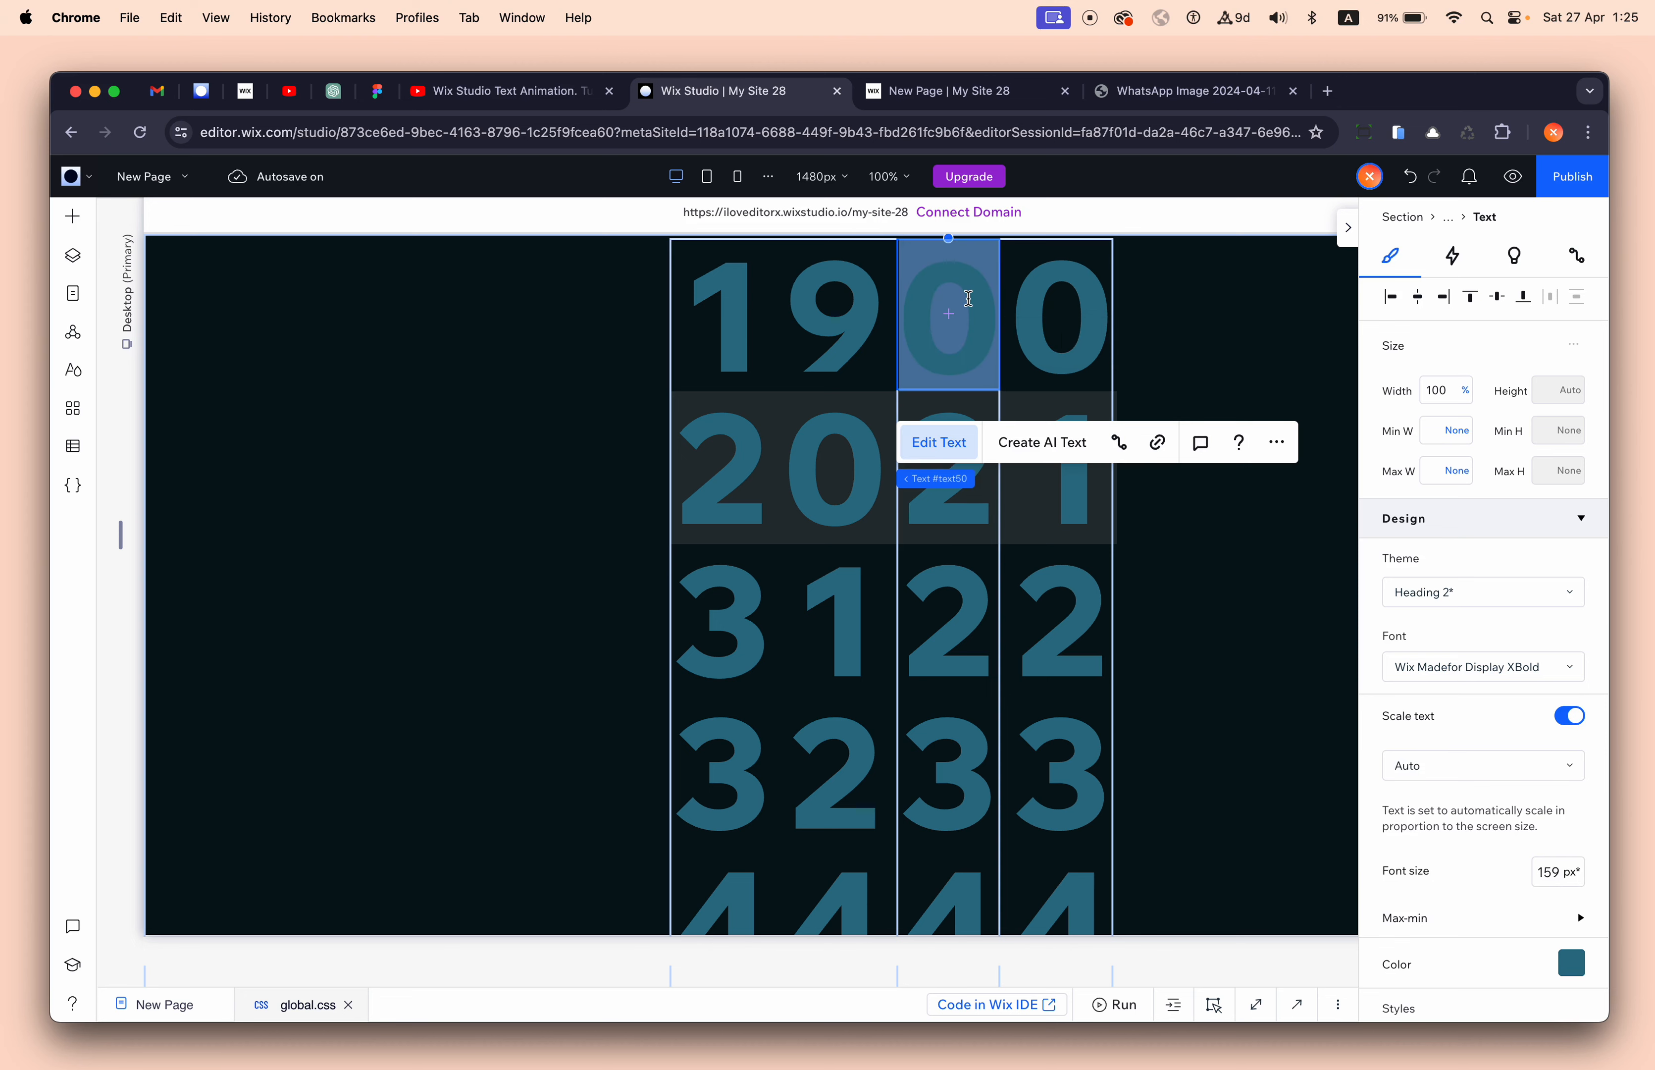
type("1")
double_click(977, 593)
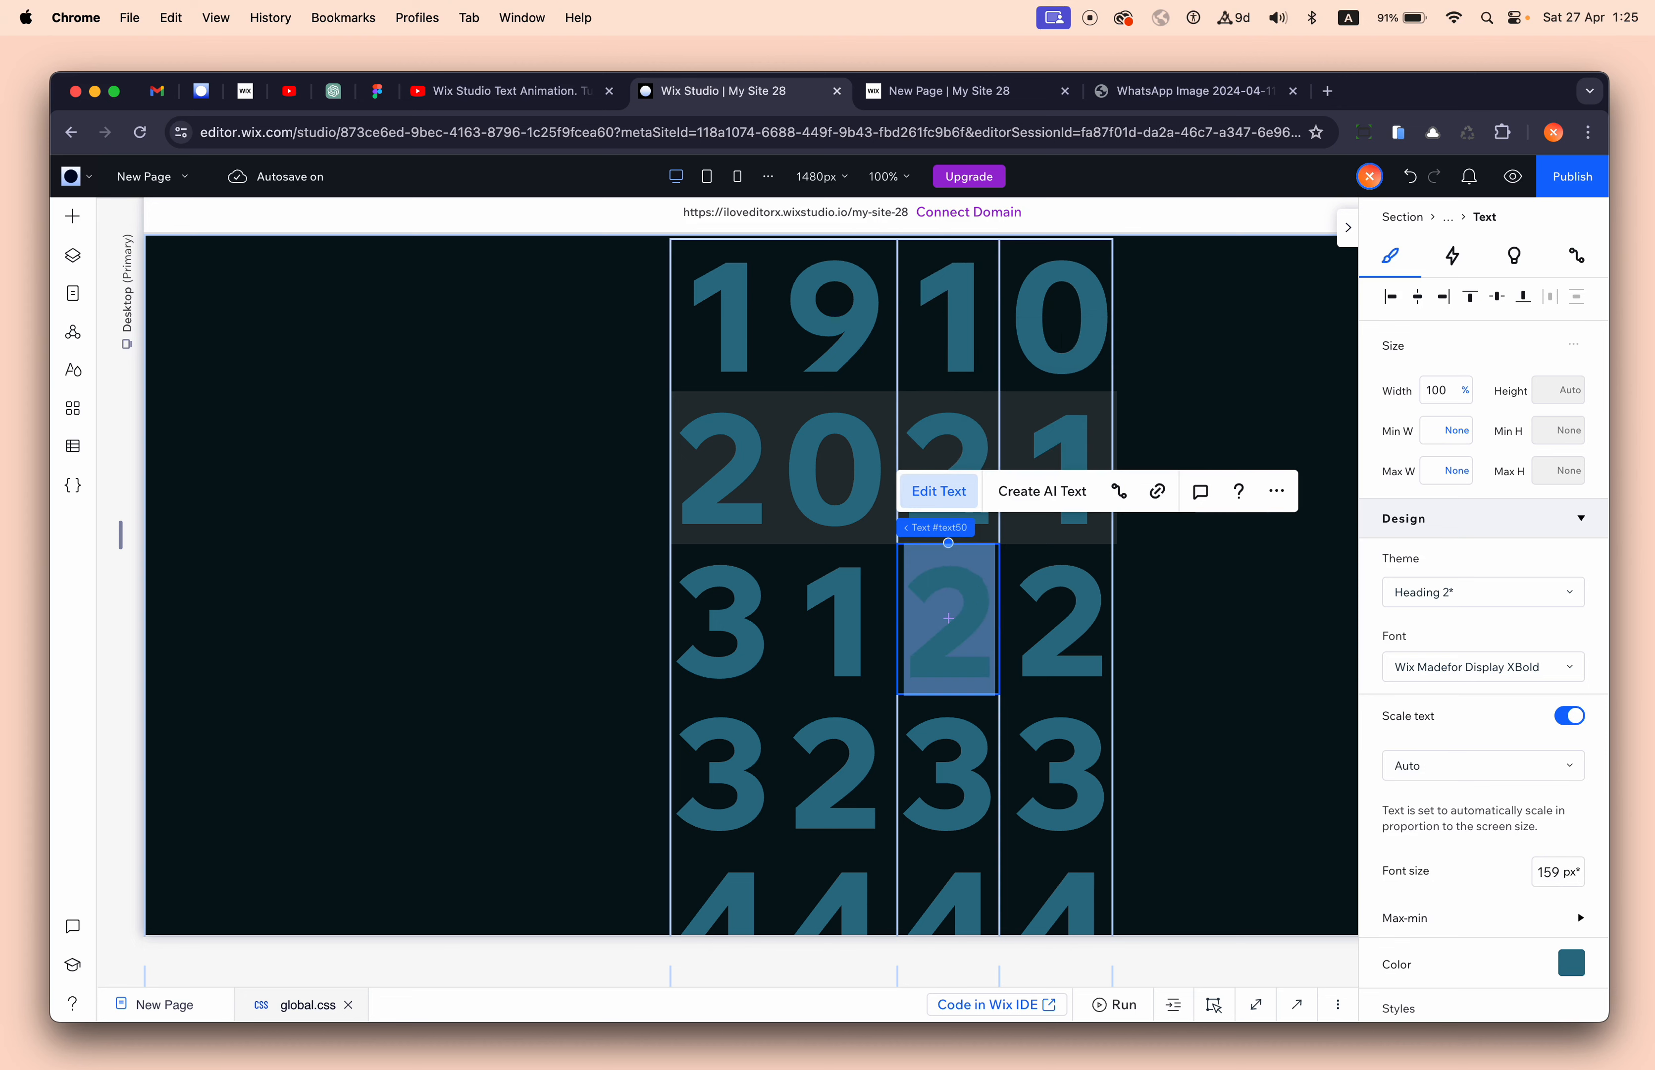
type("3")
double_click(955, 762)
type("4")
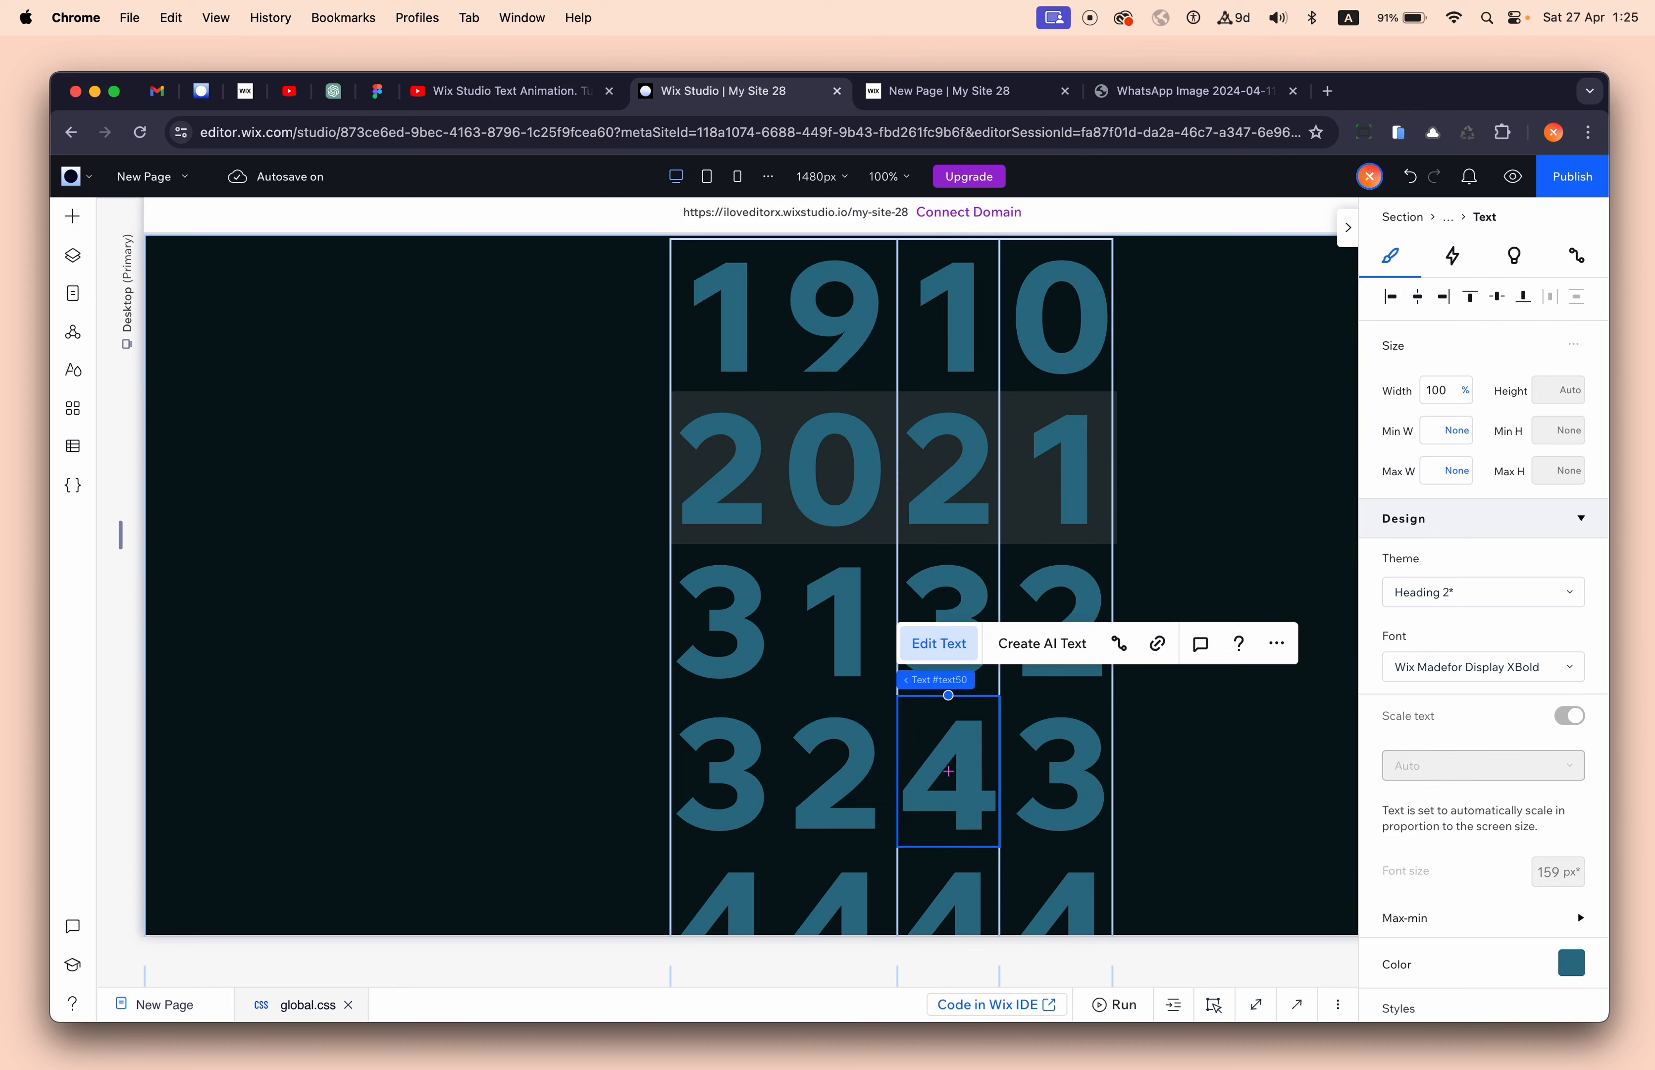
double_click(969, 884)
type("5")
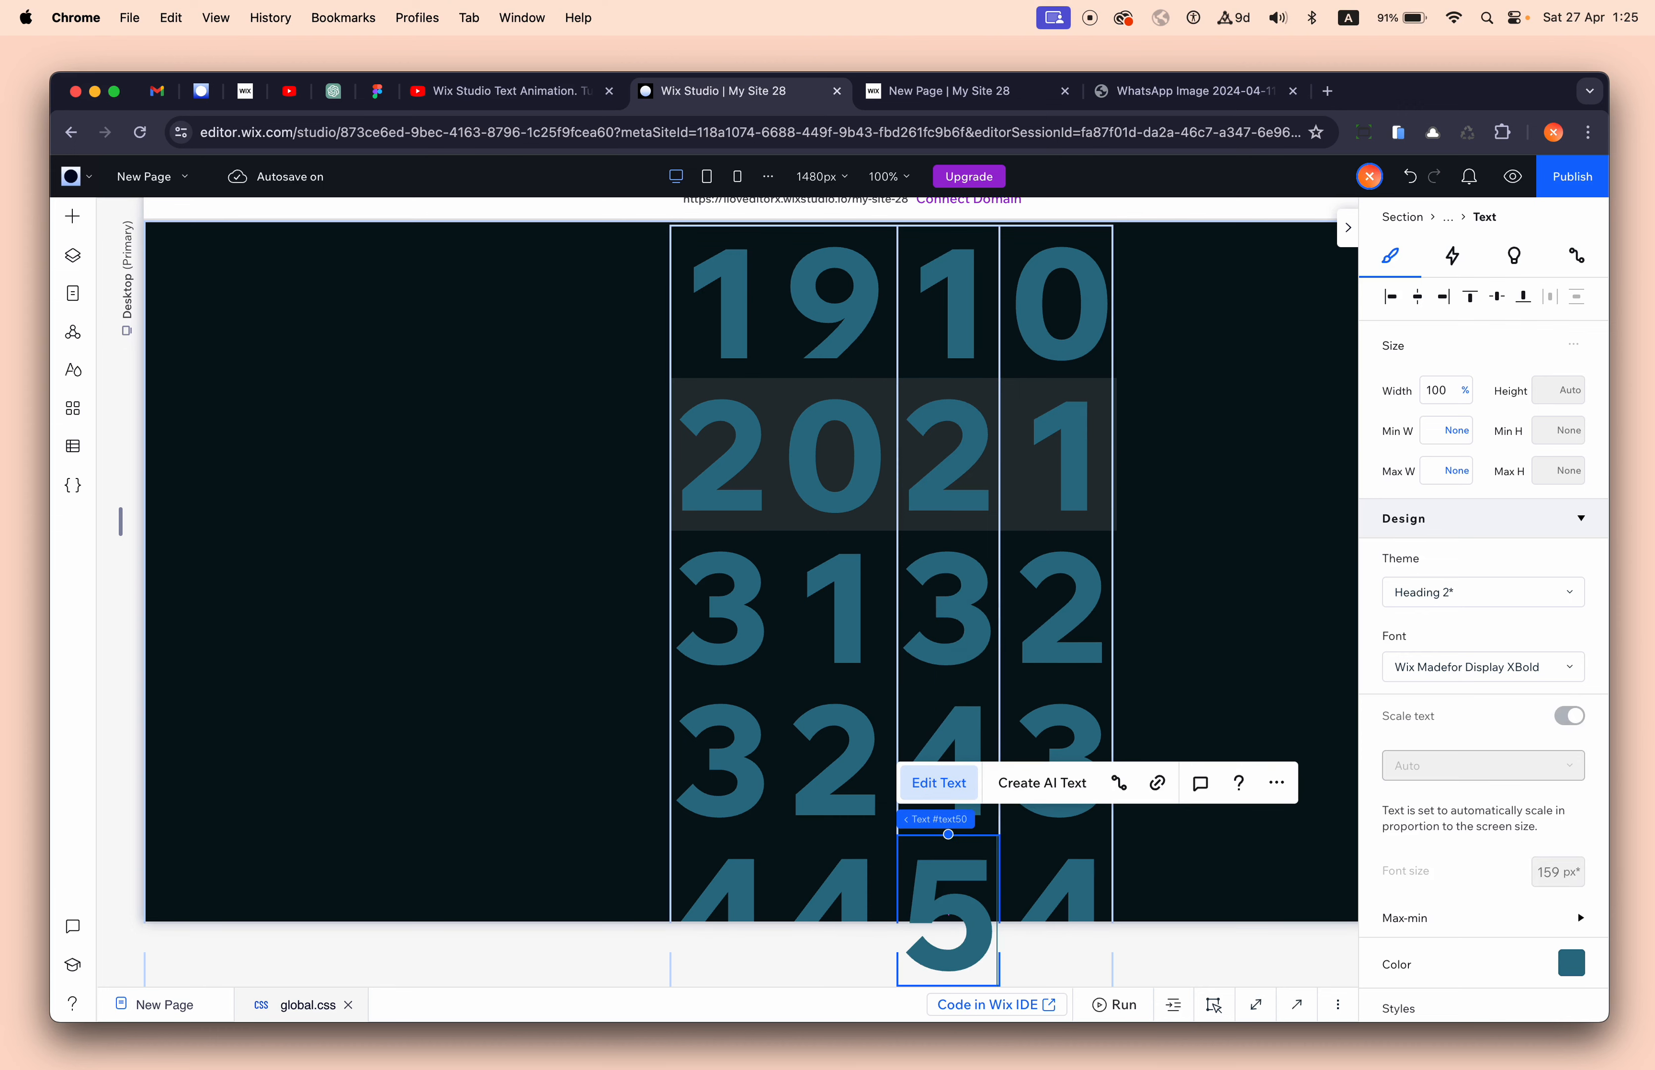
- Renumber the fourth column's digits 3, 4, 5, 6, 7, with 4 in the middle row
double_click(1068, 450)
type("4")
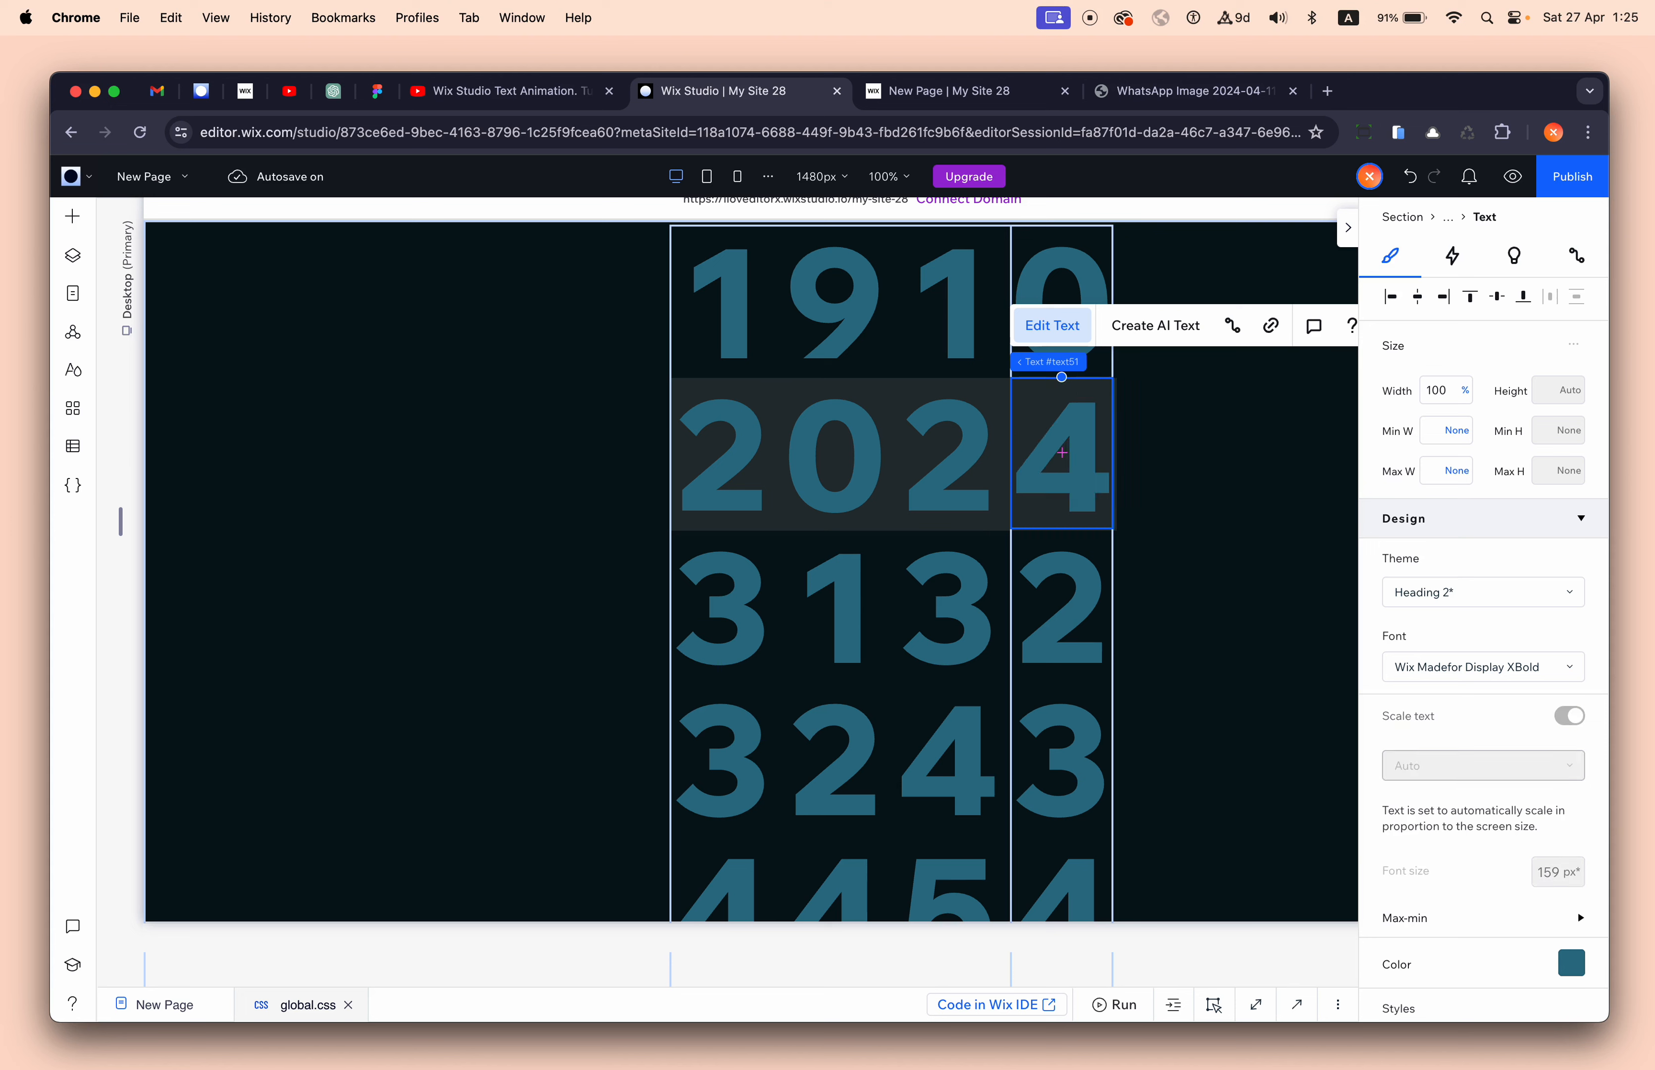
double_click(1073, 272)
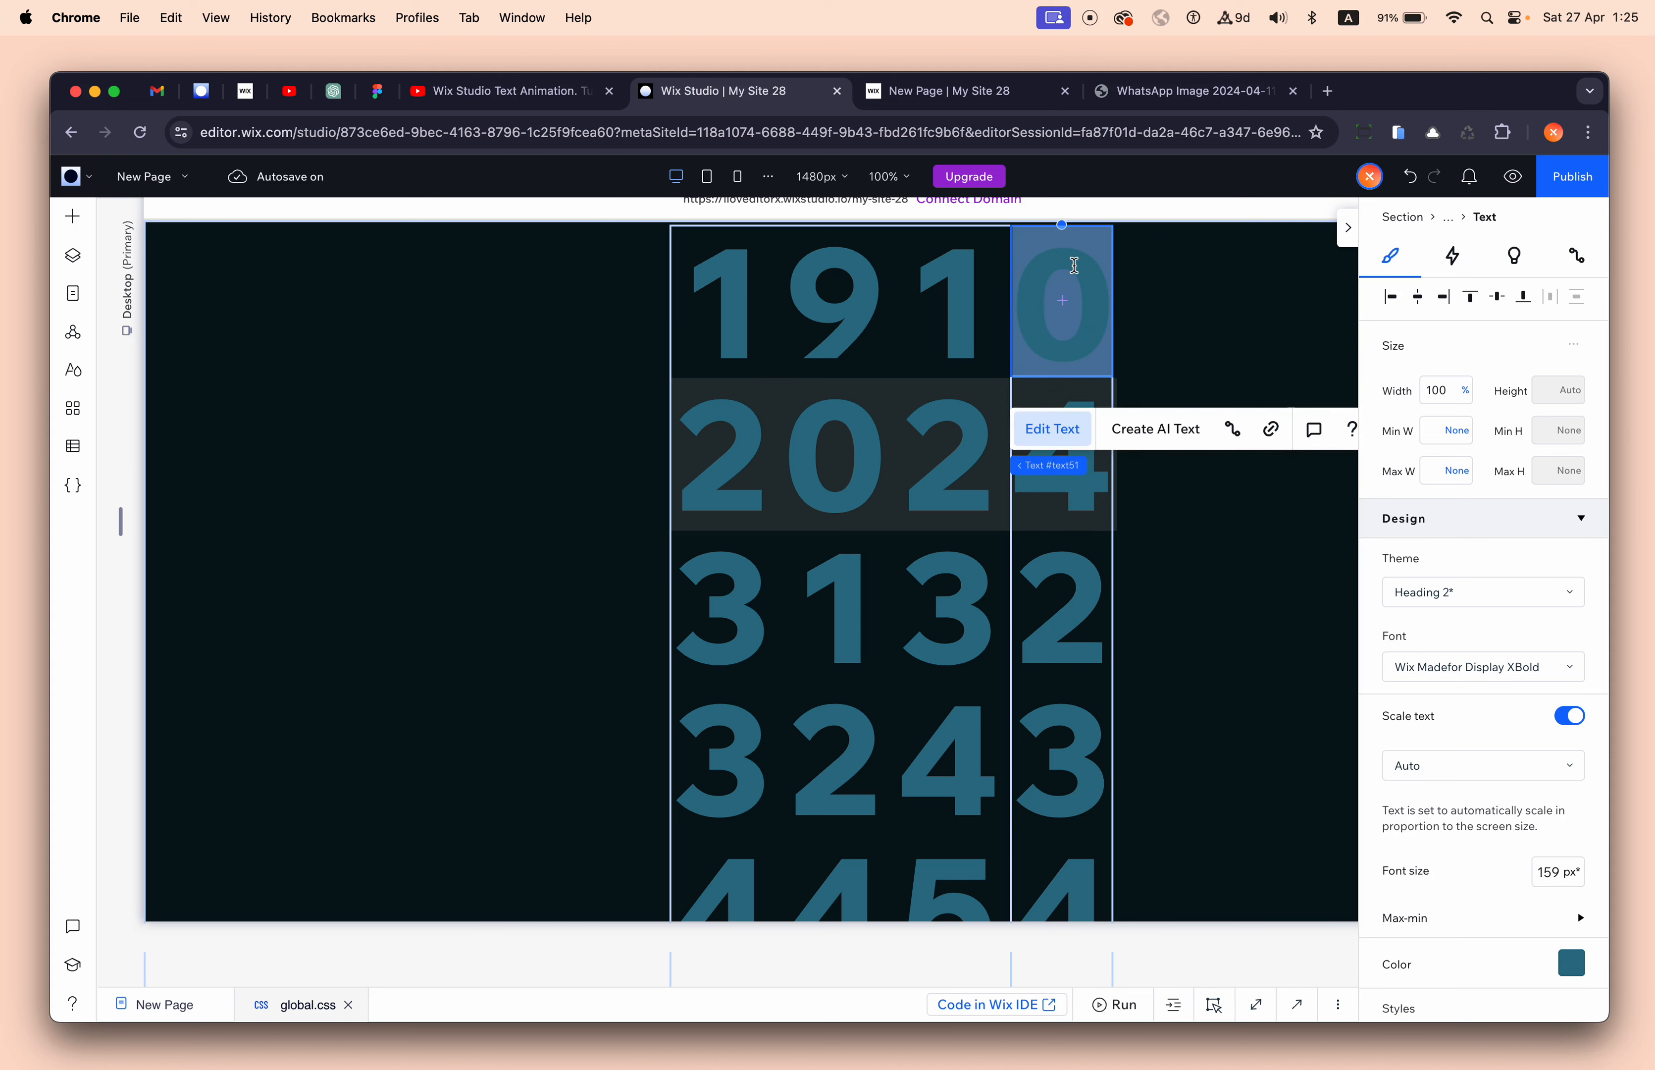
left_click(1068, 594)
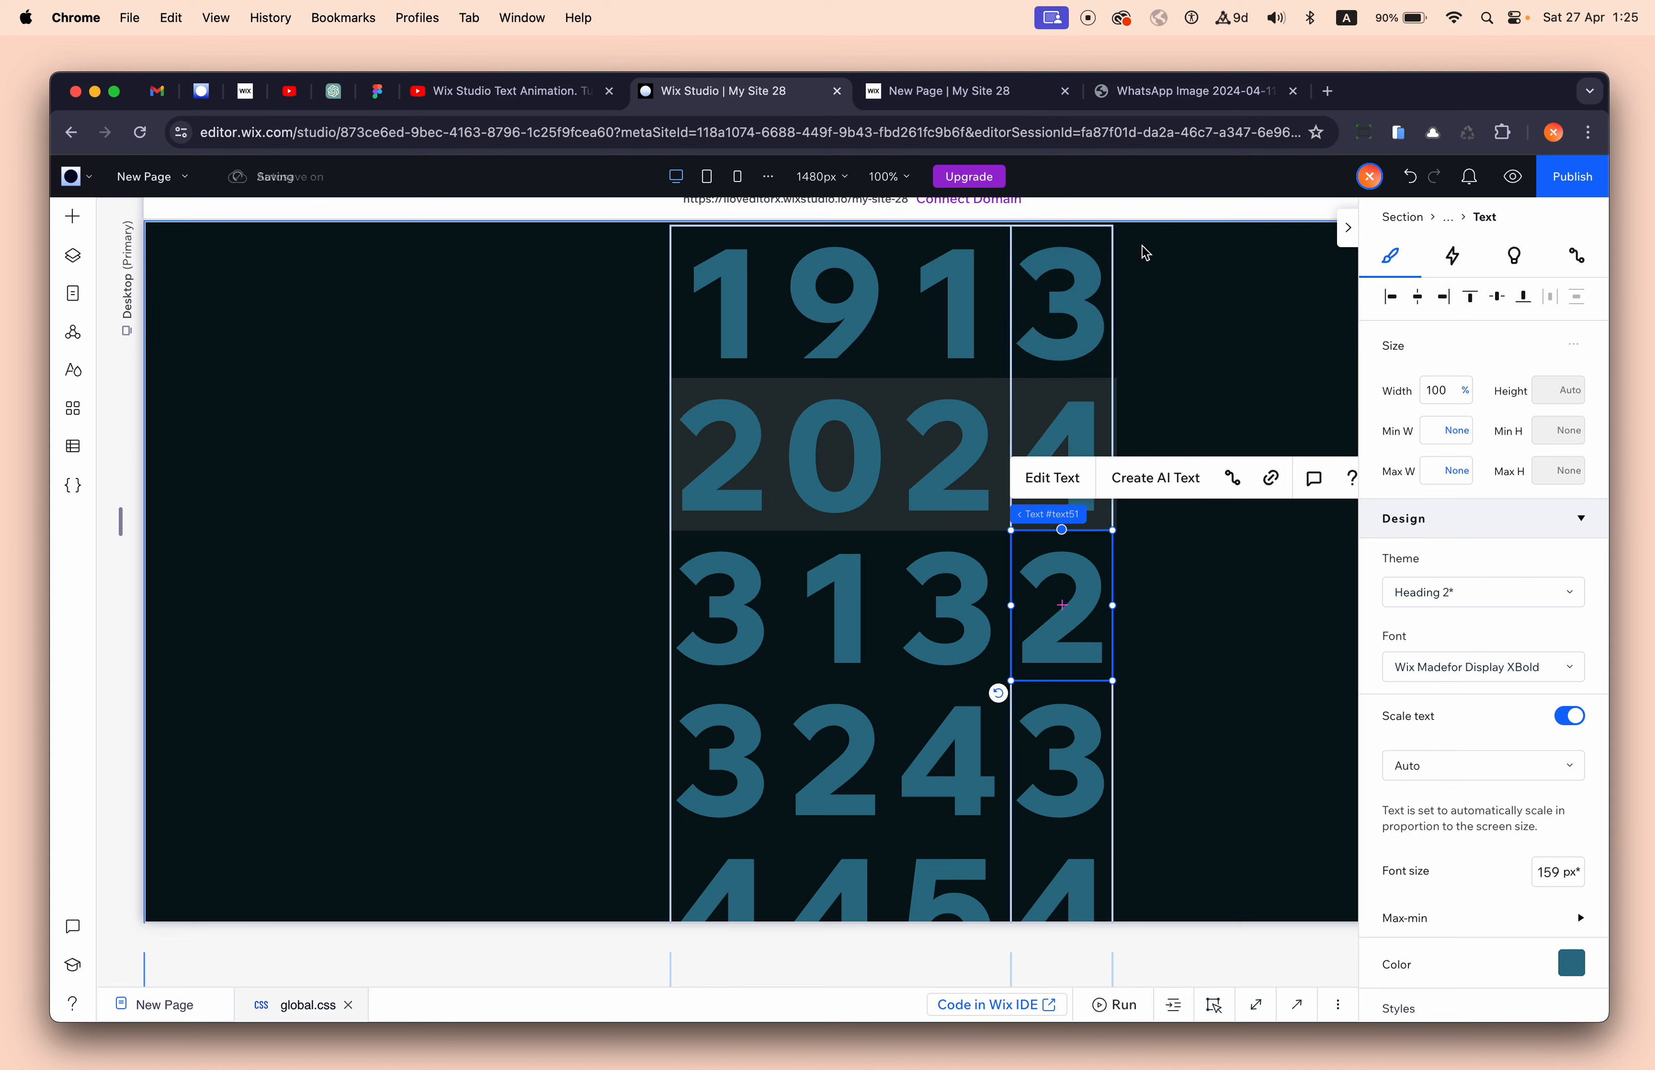
double_click(1066, 638)
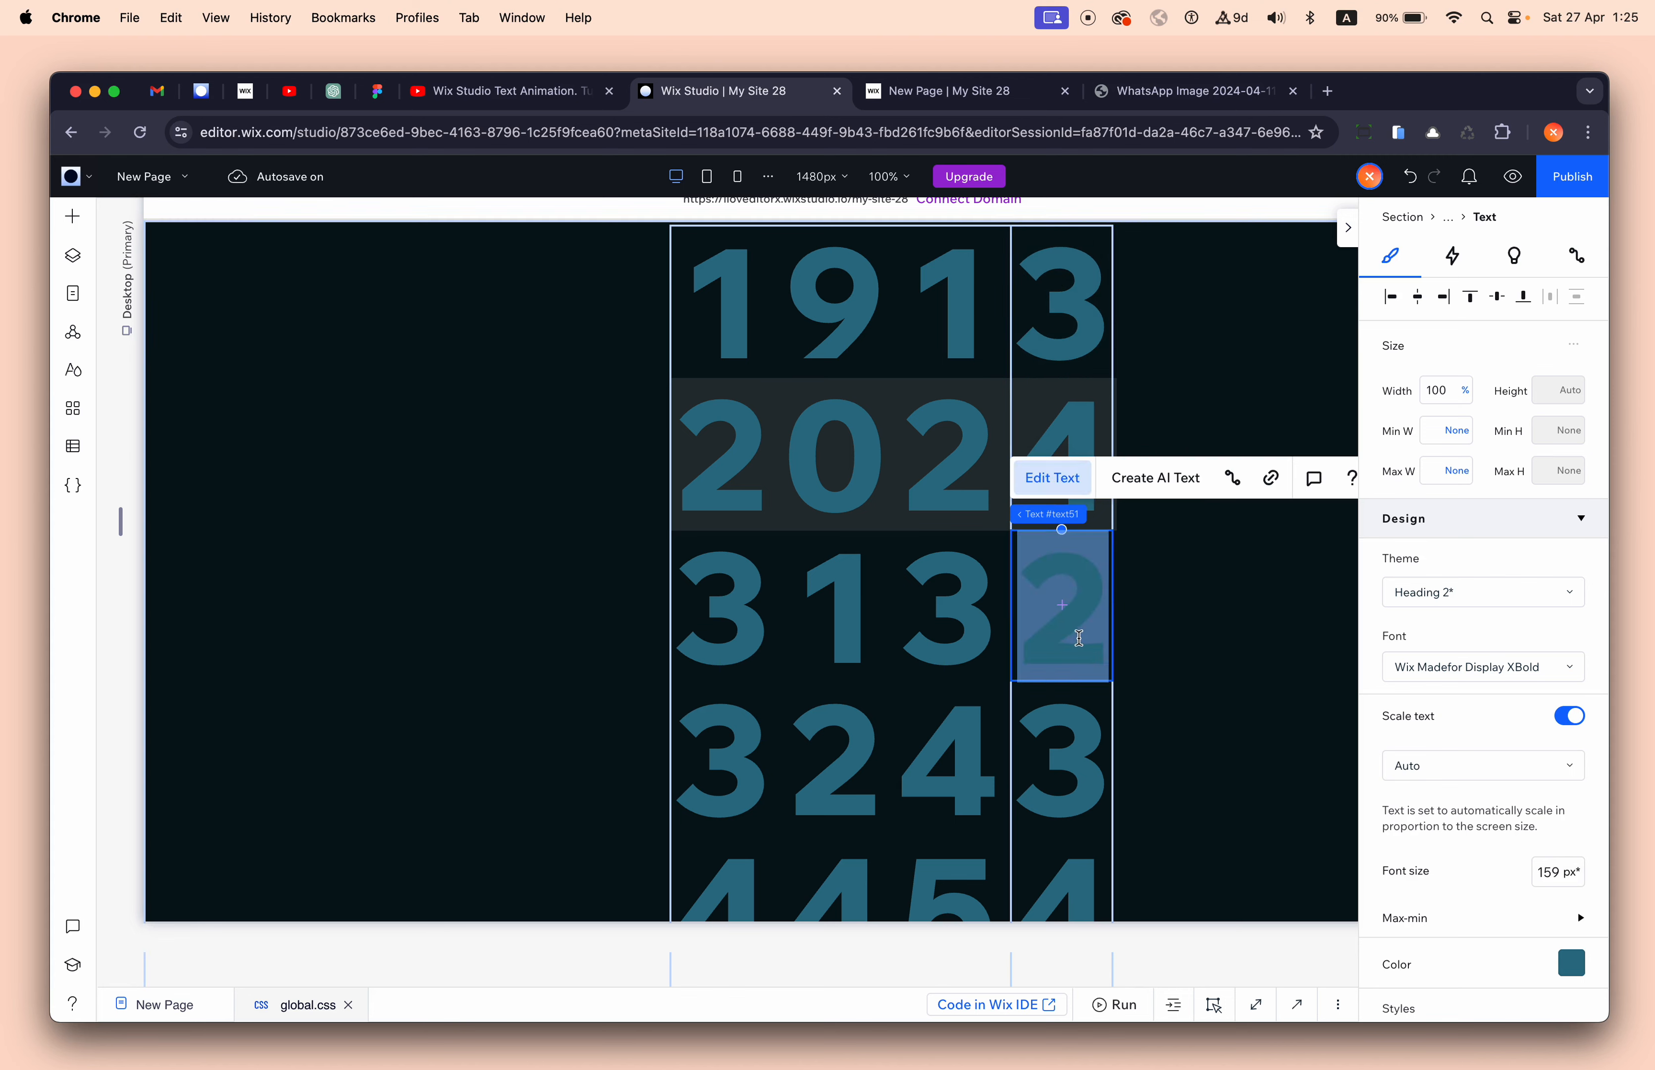
type("5")
double_click(1085, 762)
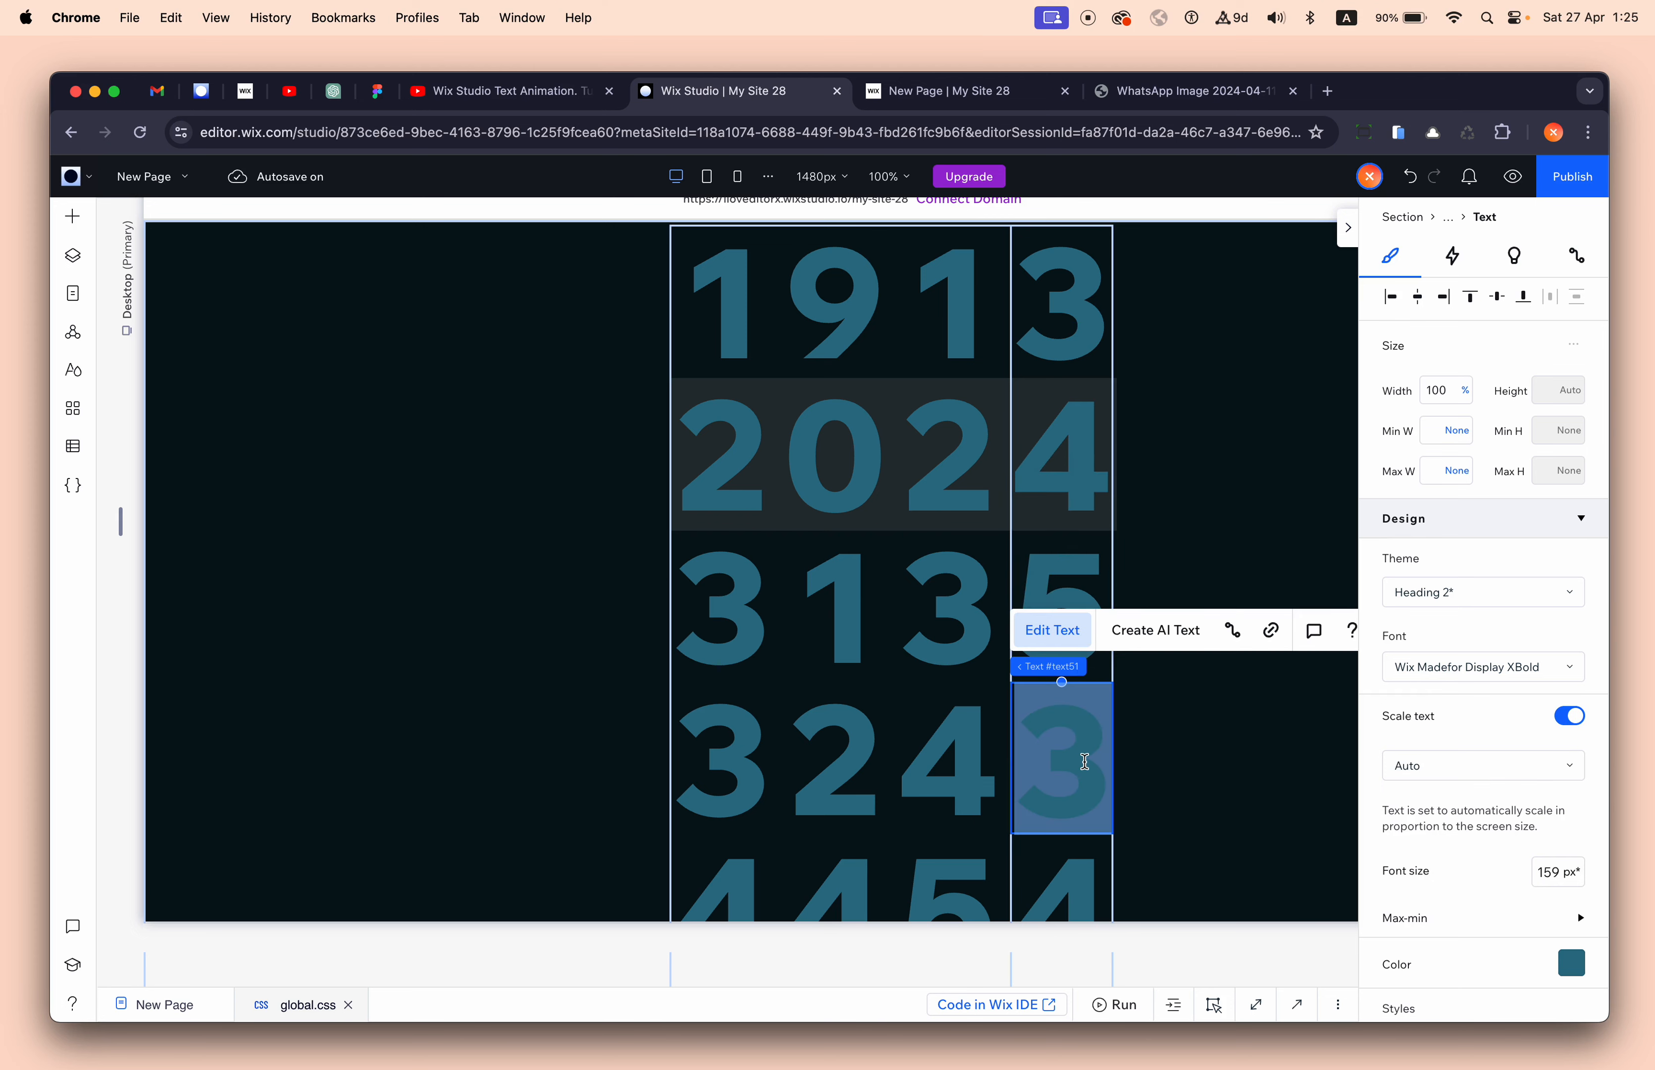
type("6")
double_click(1064, 898)
type("7")
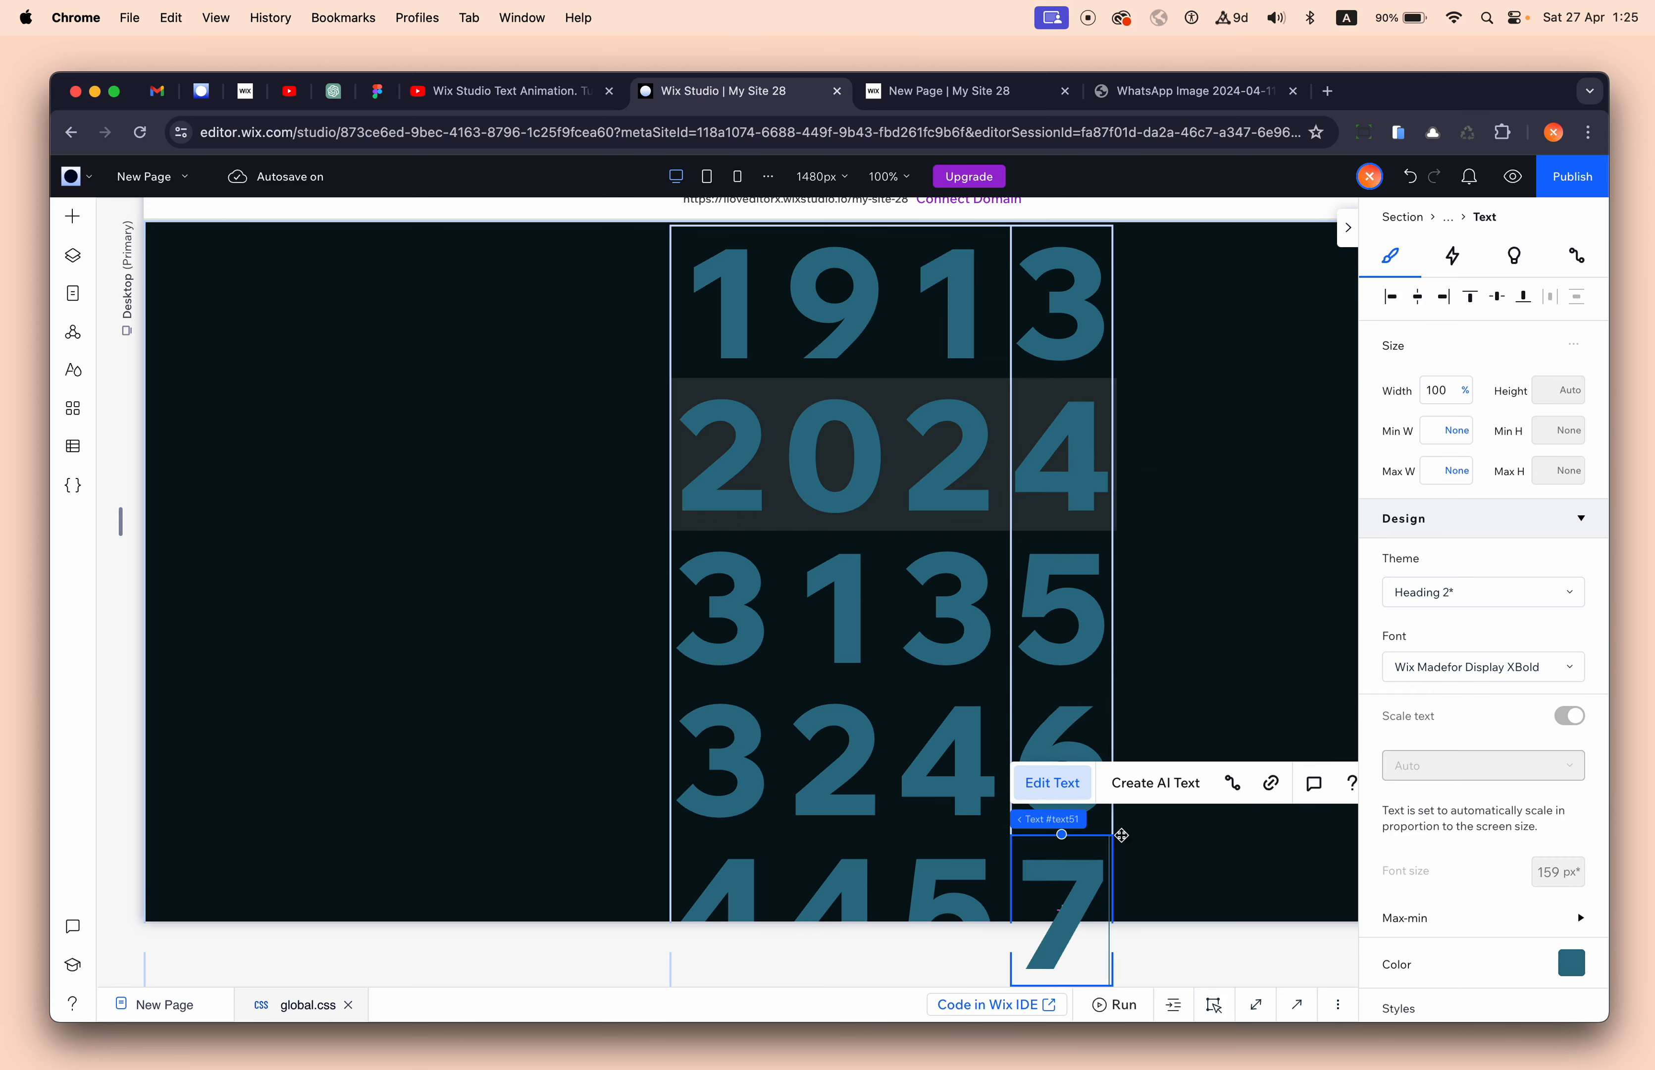
left_click(1204, 555)
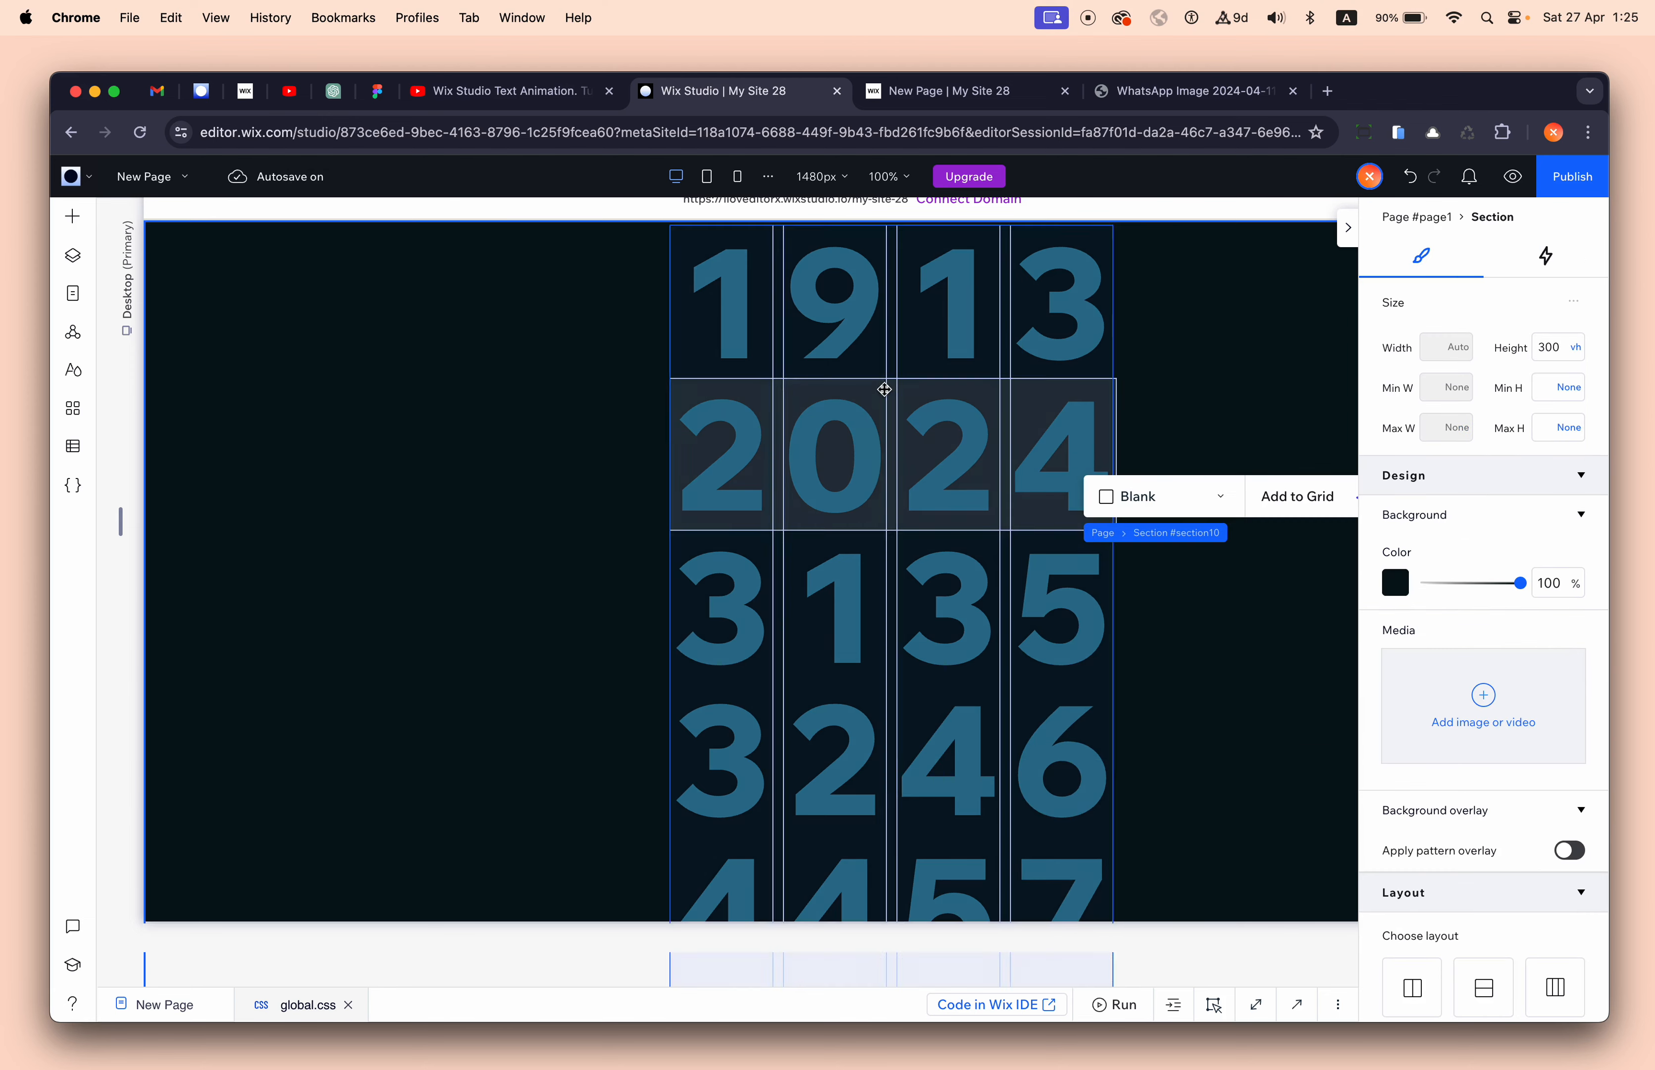
- Set the 2024 container's overflow content to Hide, then preview the rolling digits
left_click(778, 390)
left_click(847, 387)
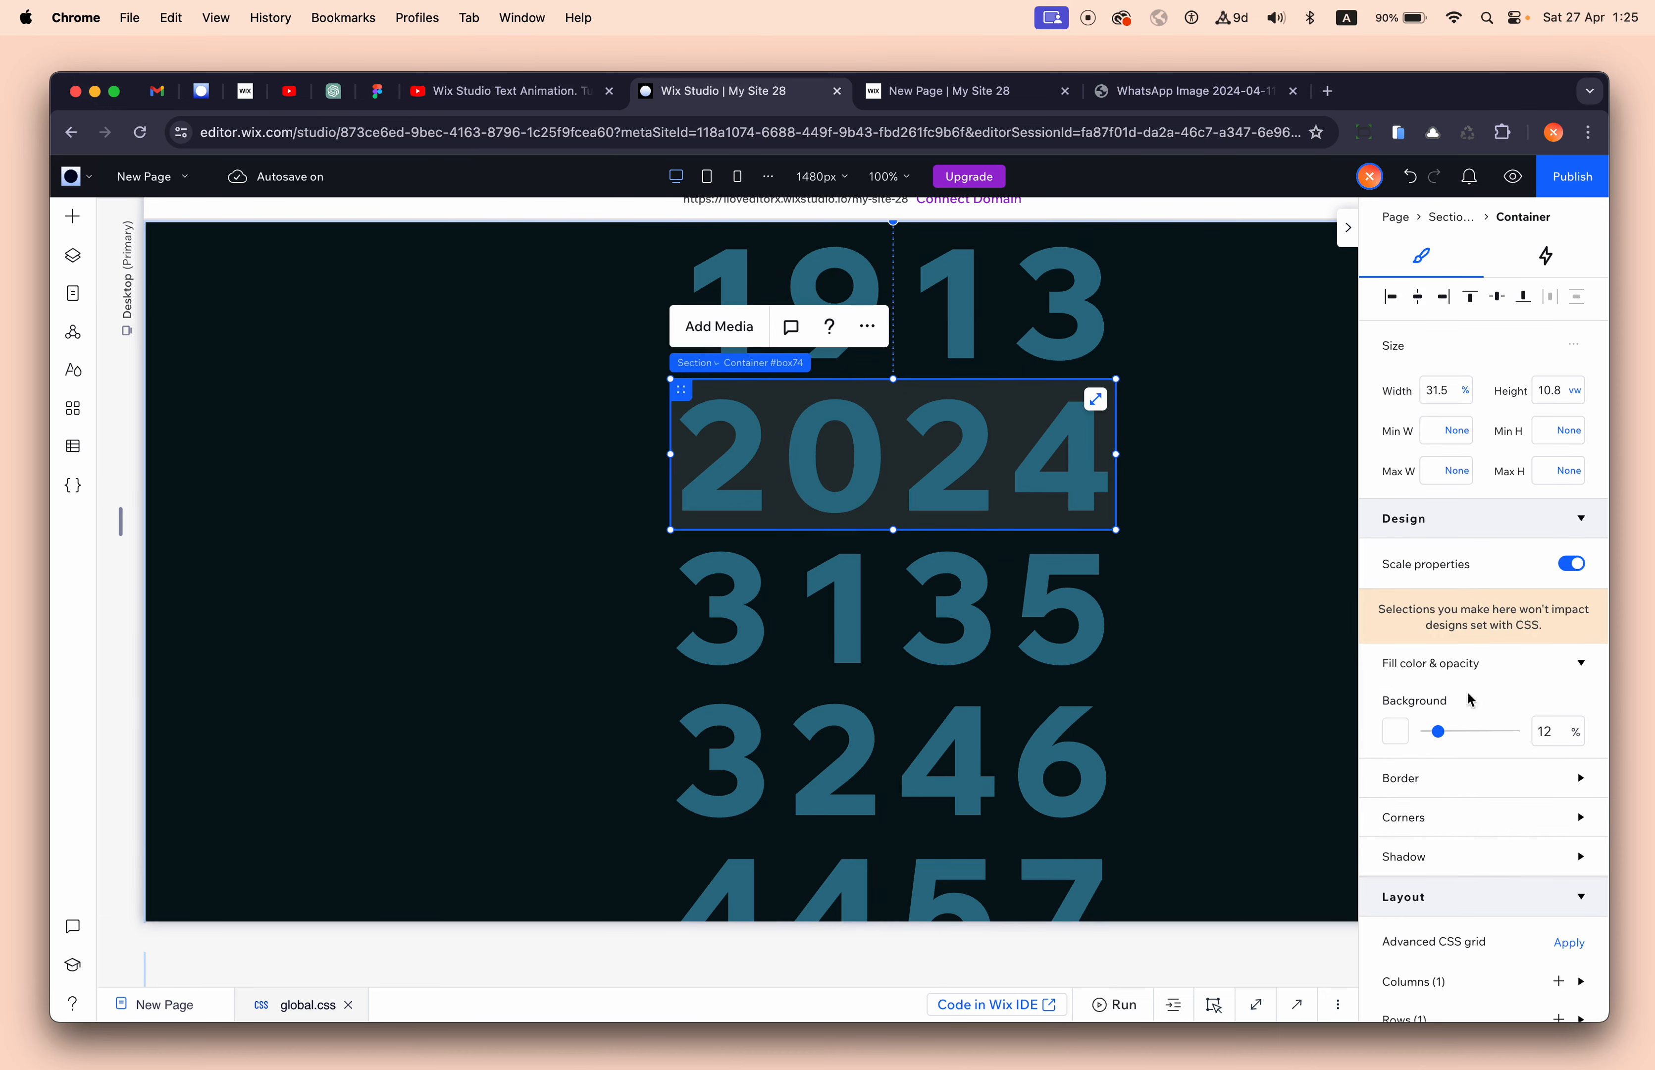
scroll(1478, 849, "down", 3)
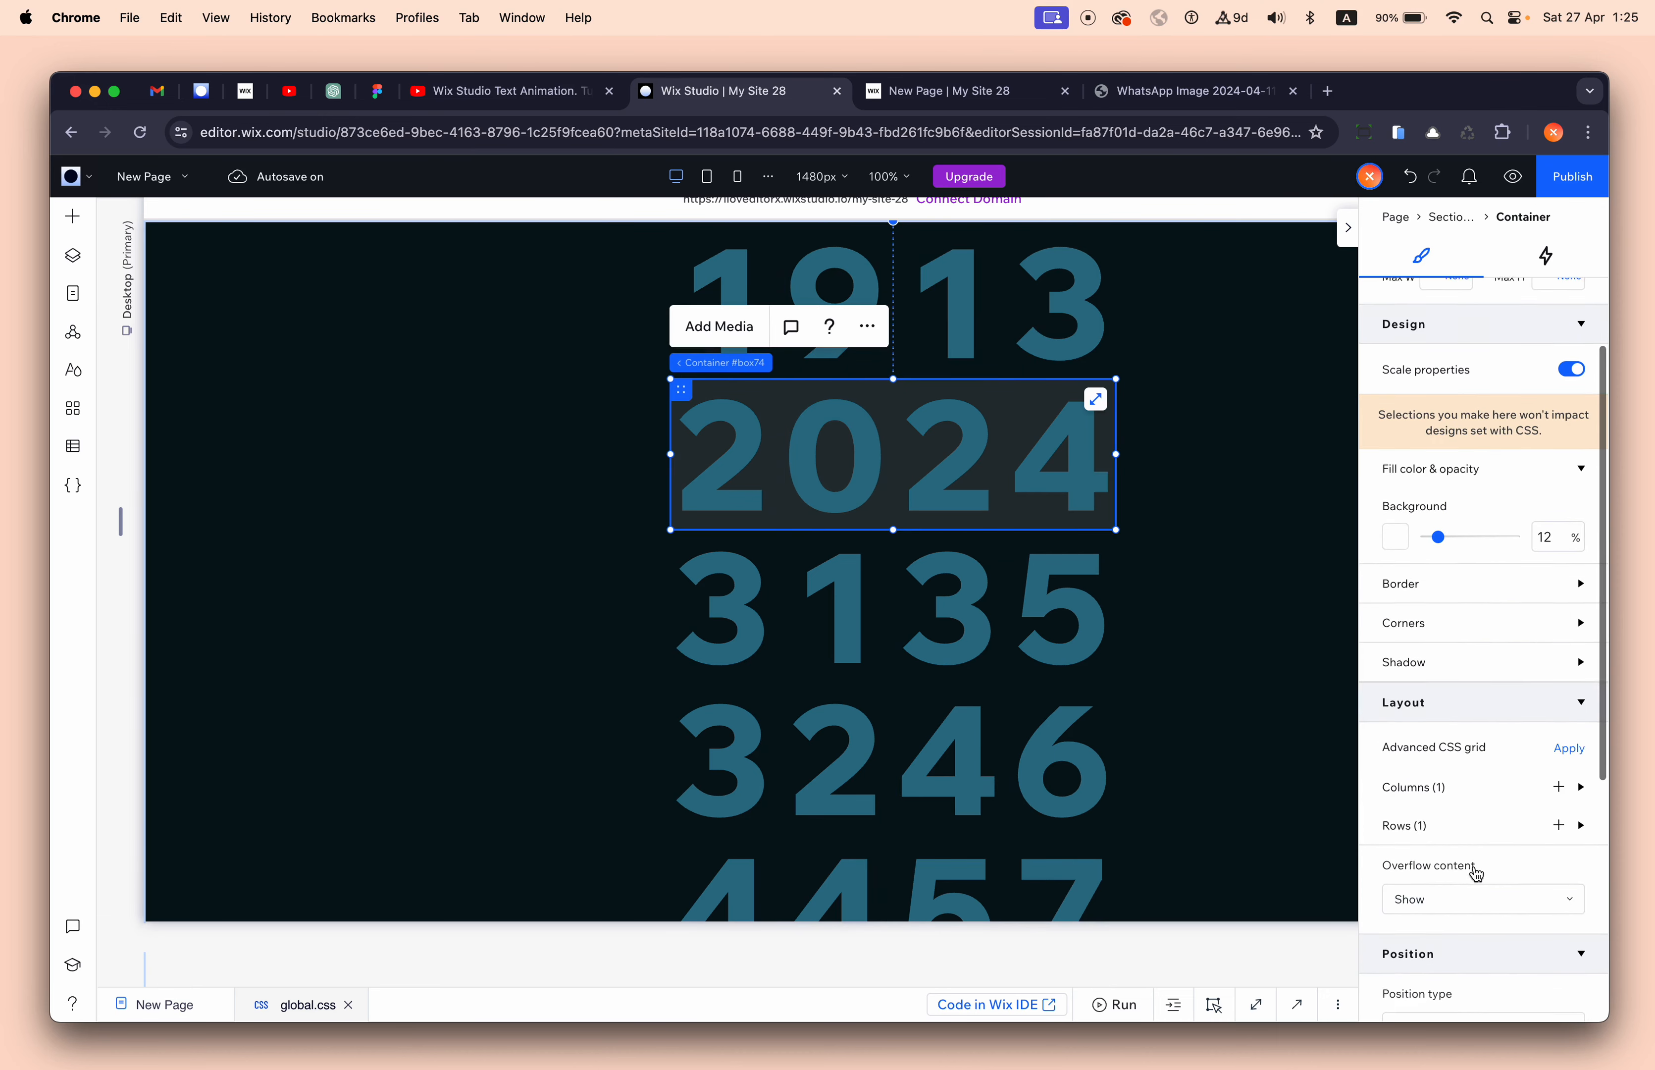
left_click(1474, 900)
left_click(1476, 937)
left_click(1514, 176)
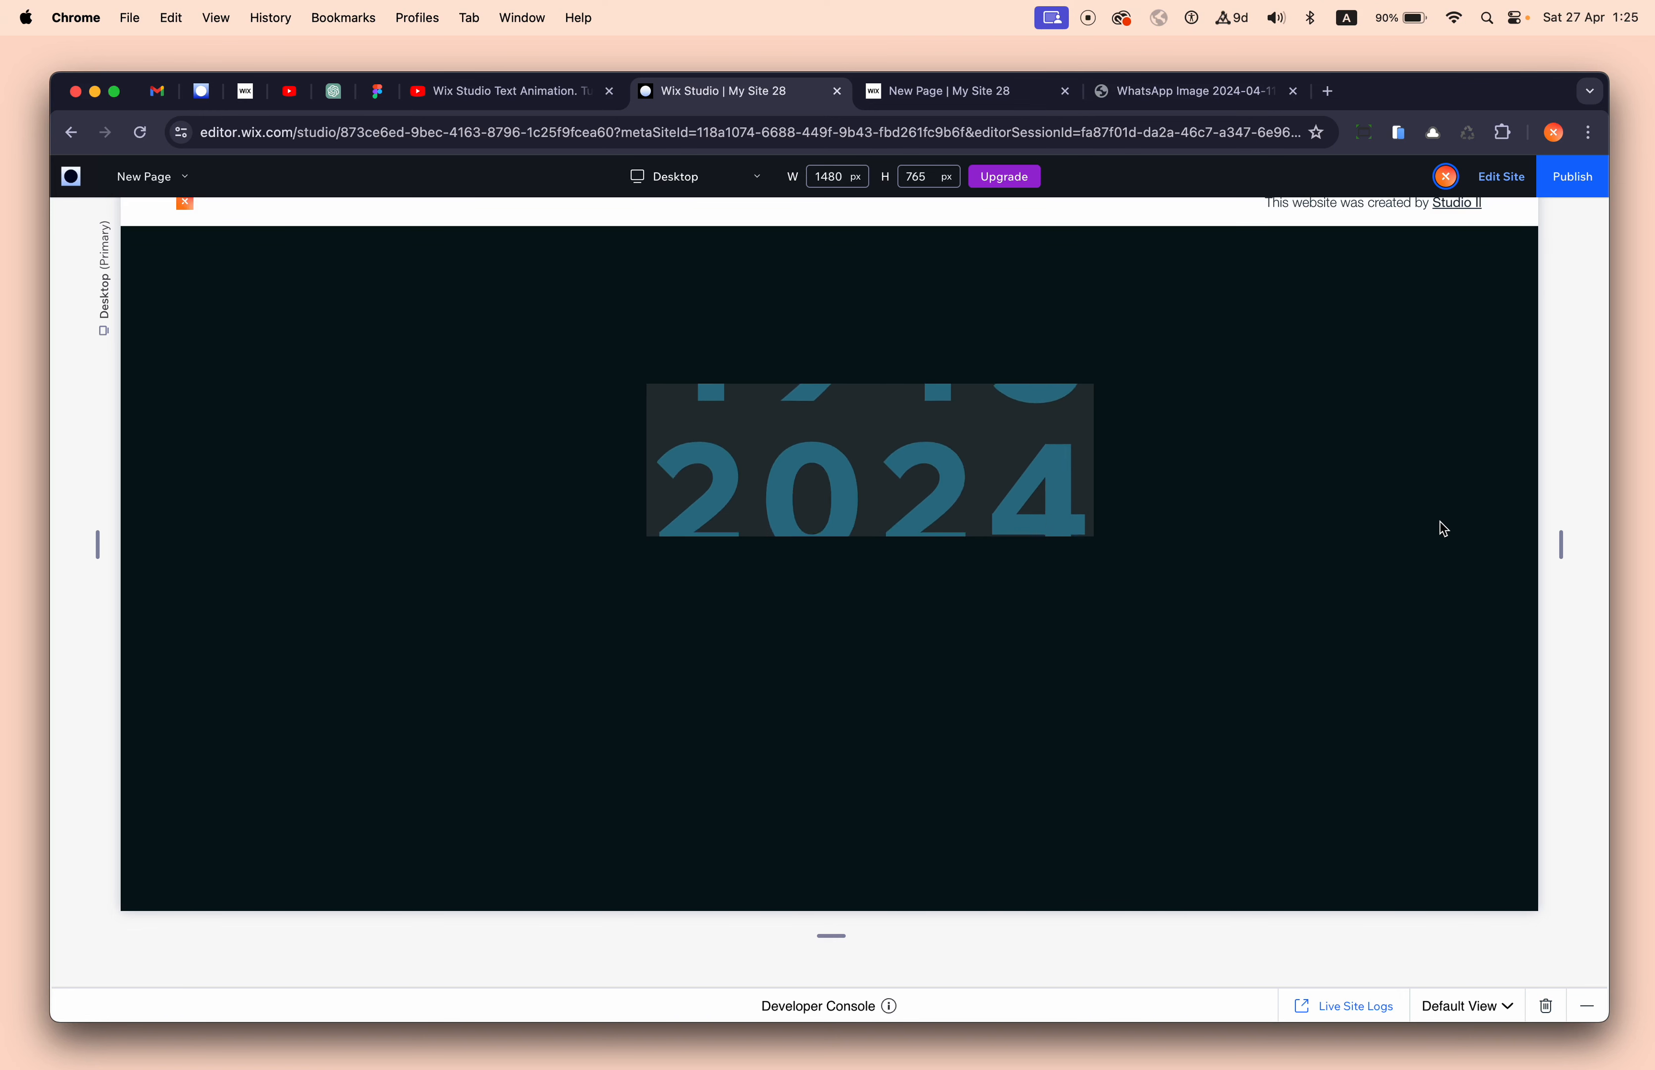
left_click(1502, 181)
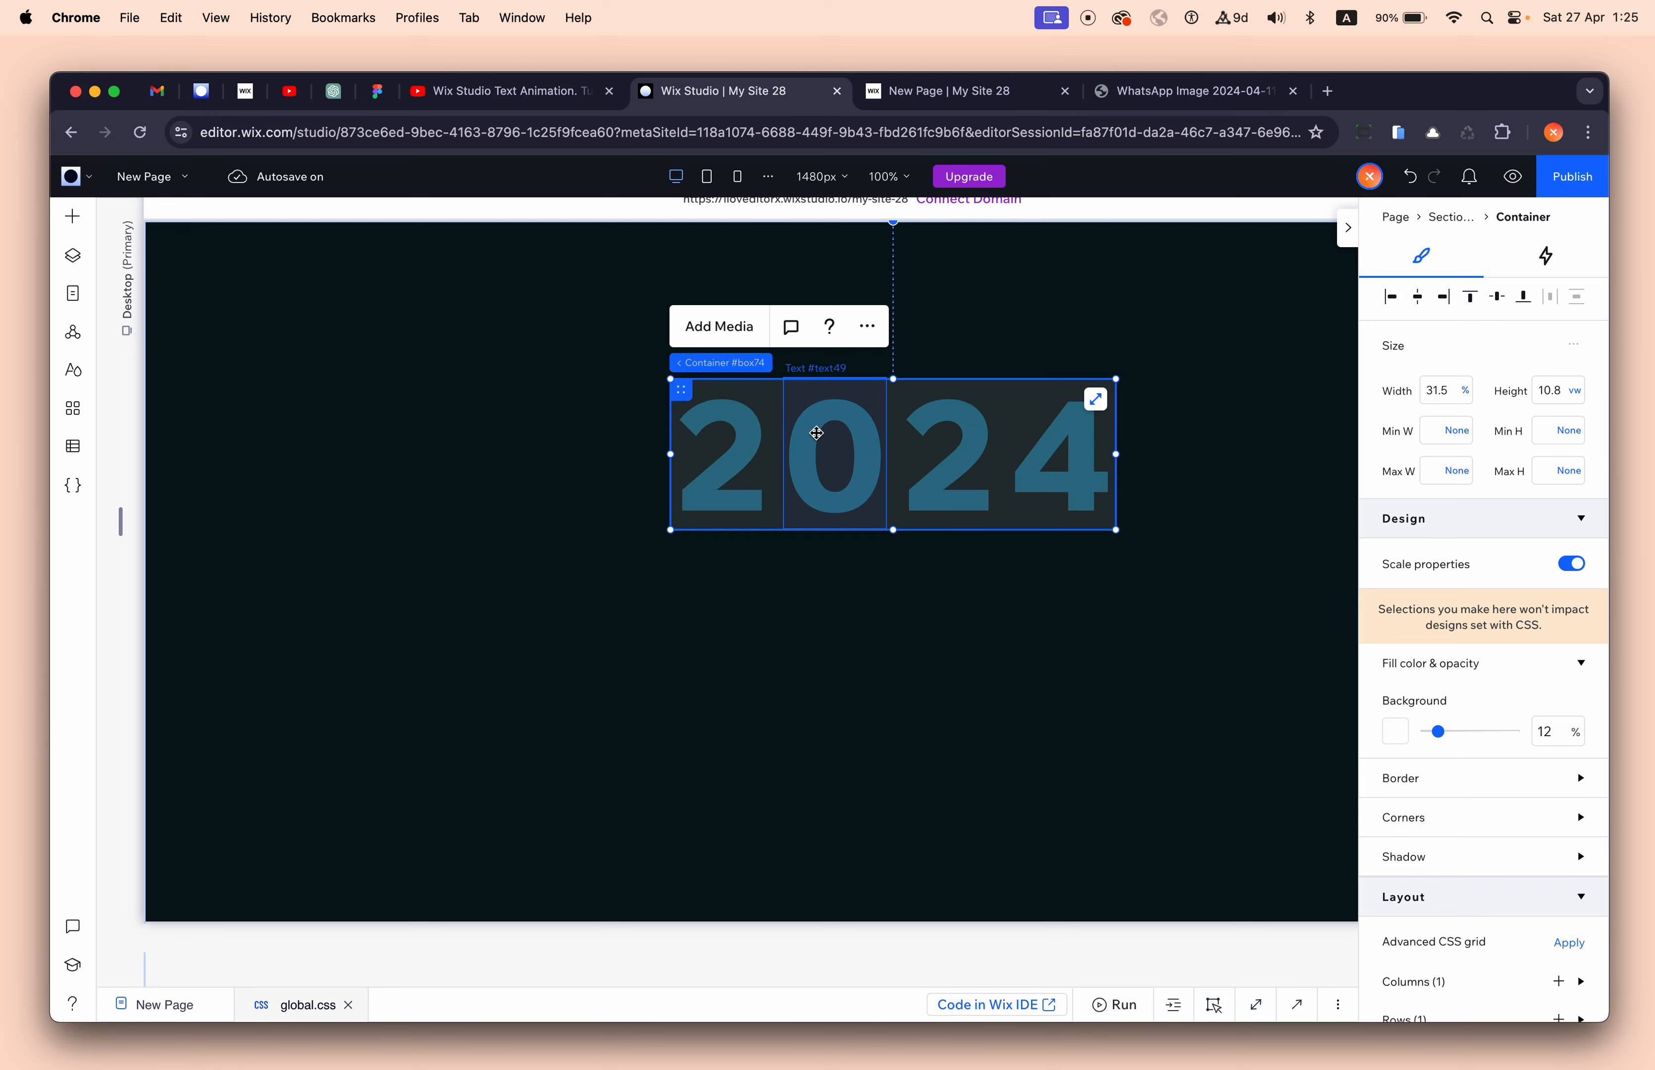
- Switch to the 'New Page | My Site 28' live tab to watch the digits roll into 2024
left_click(925, 91)
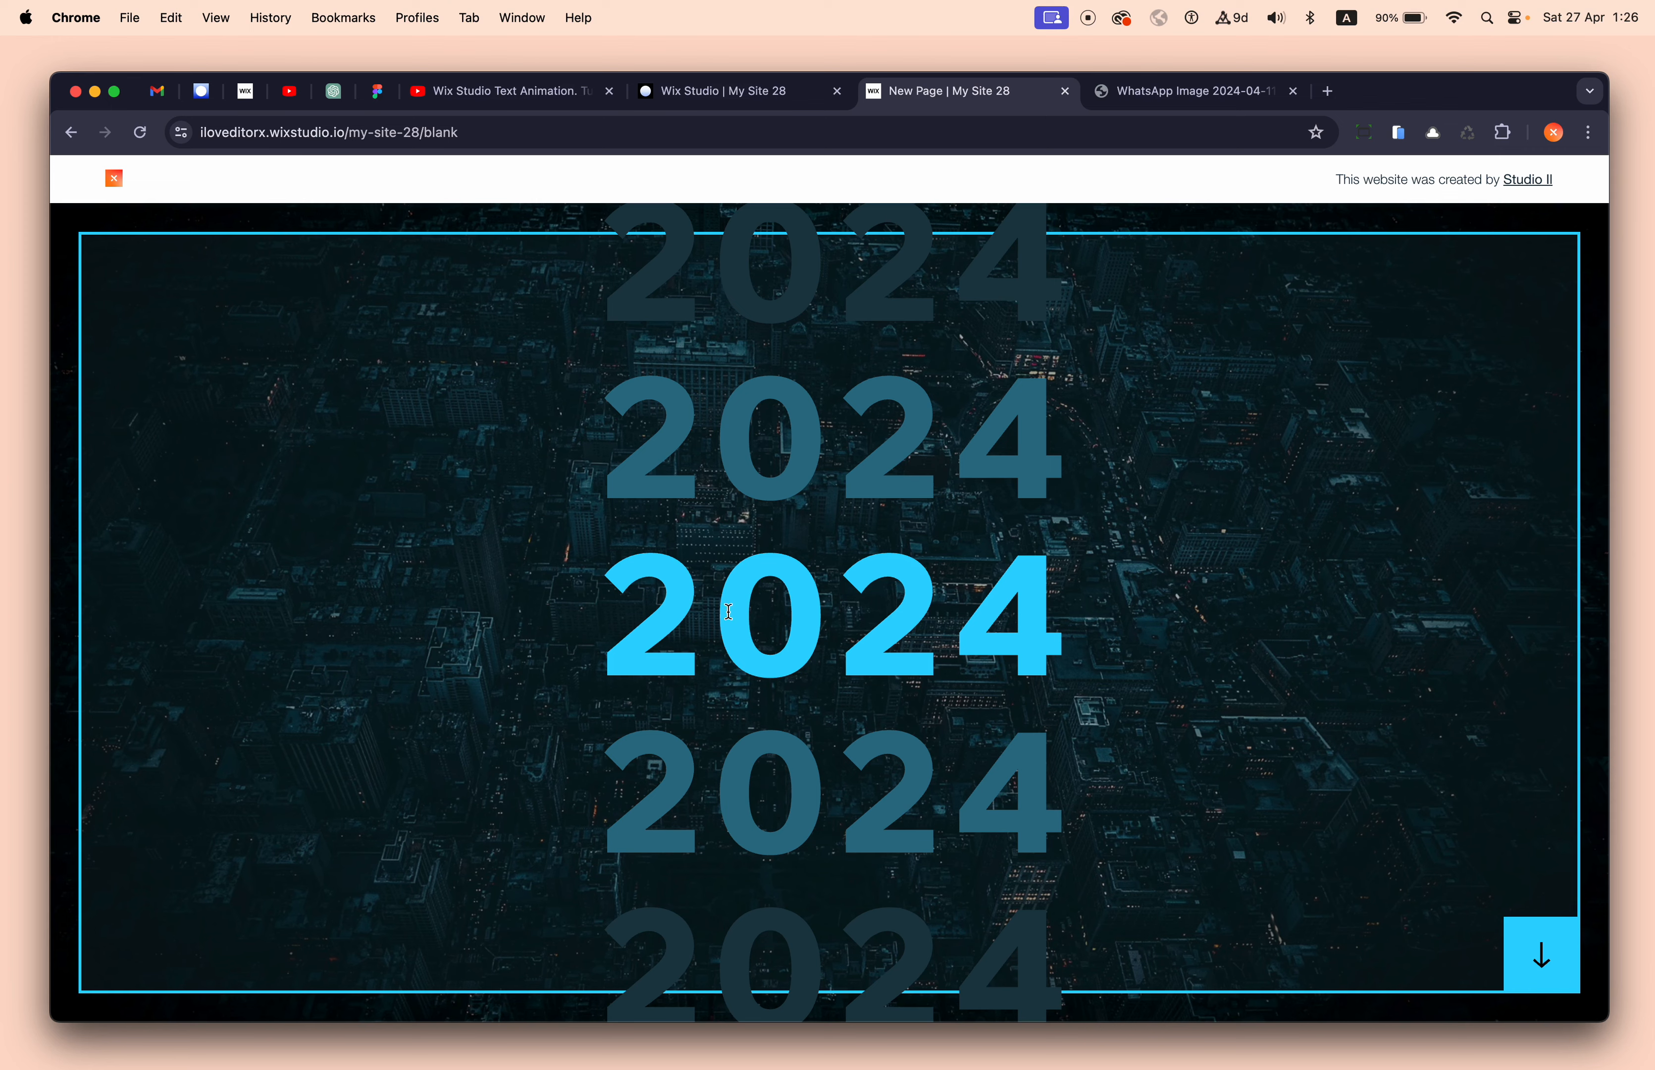
- Open the Glide entrance settings for the second digit column's repeater, delayed 0.2 s
left_click(717, 90)
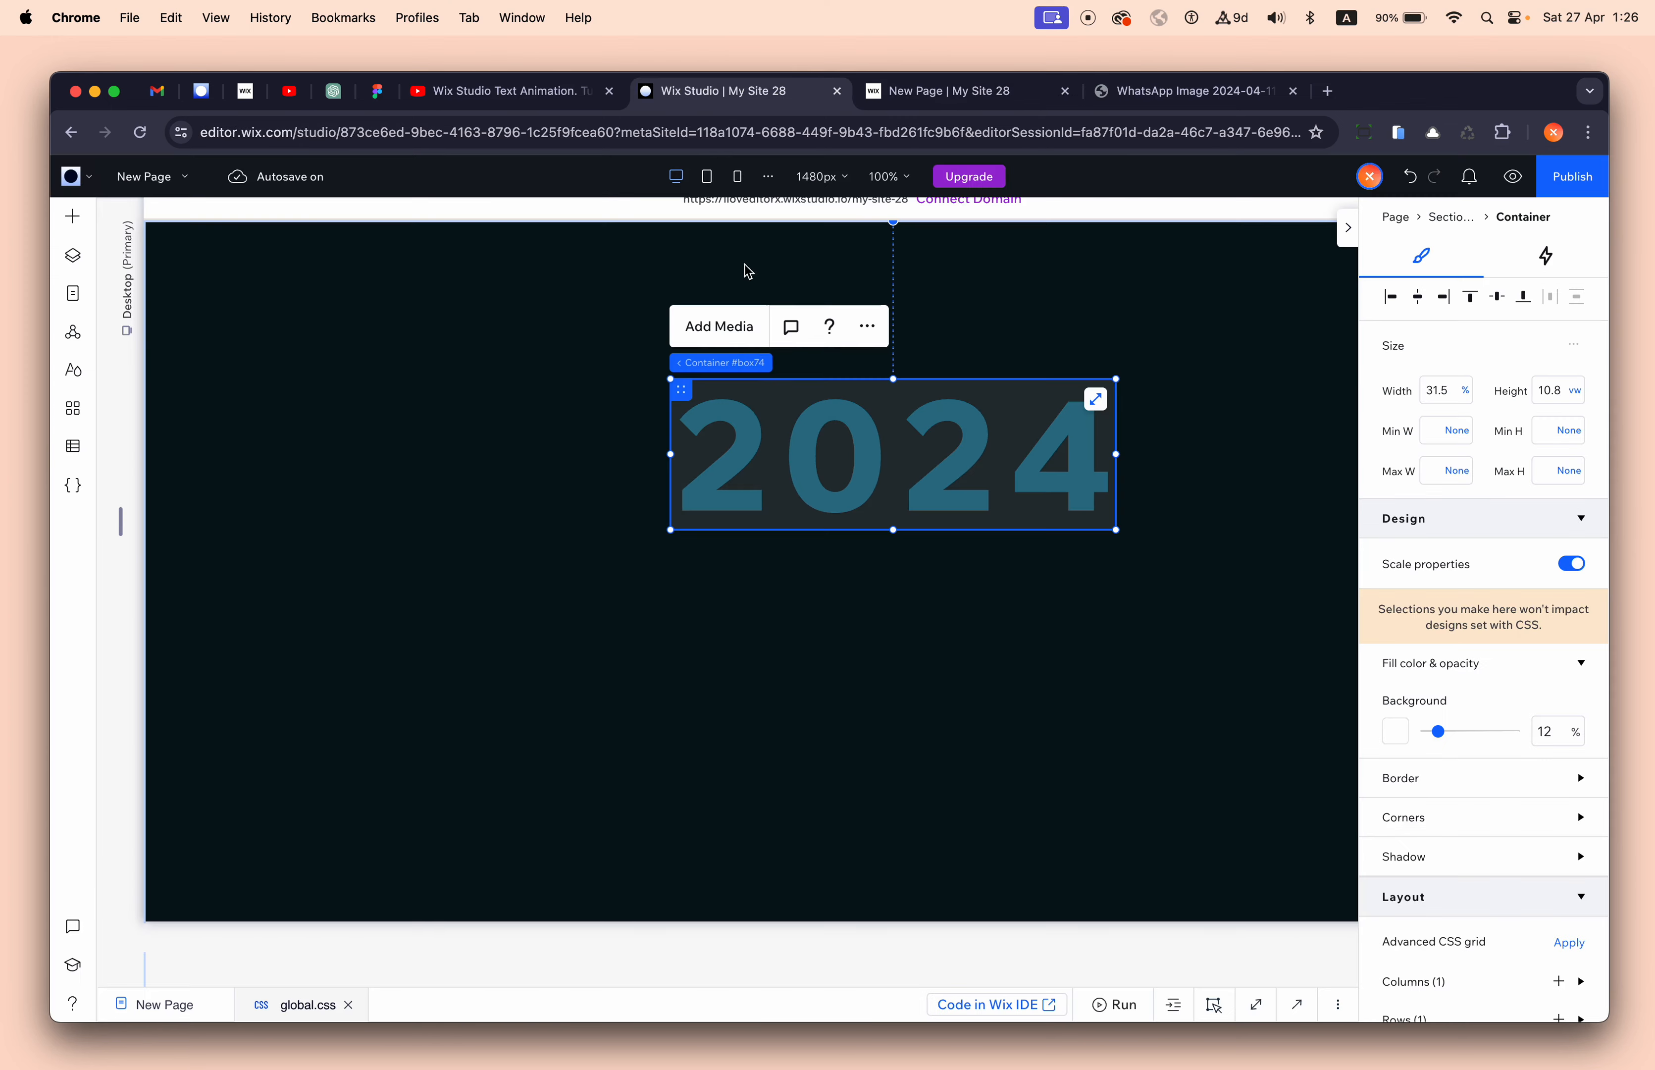
left_click(828, 448)
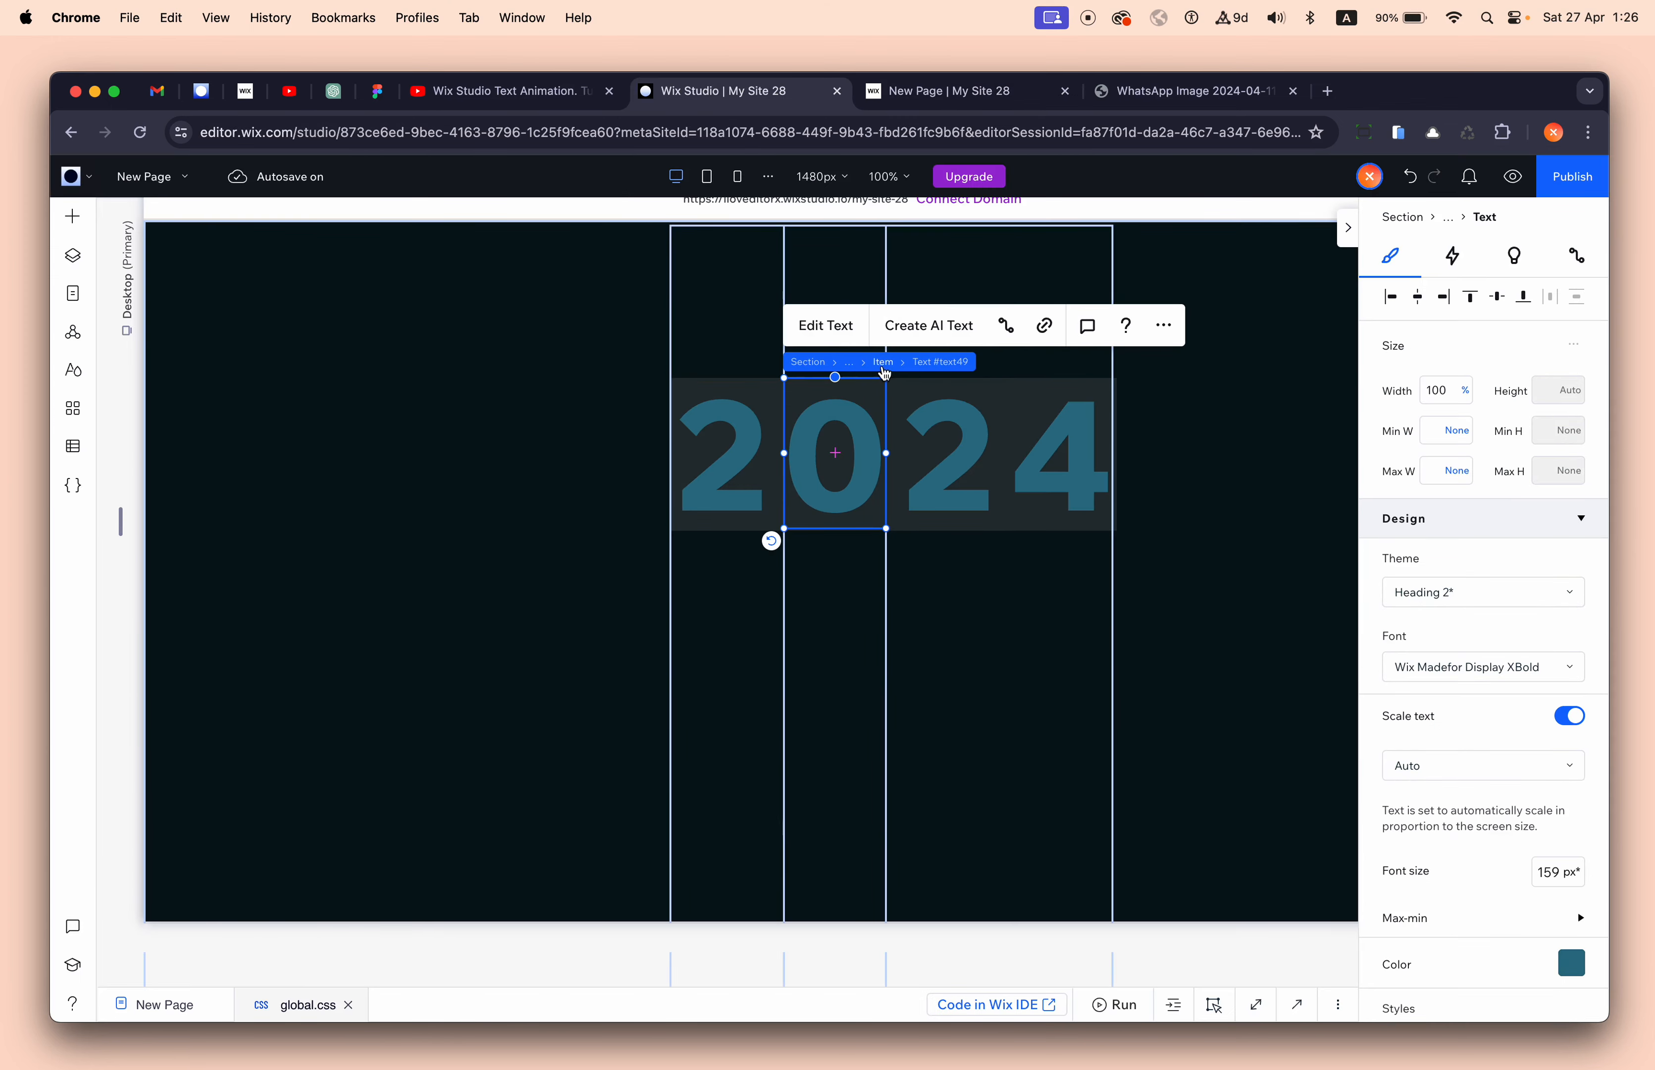
left_click(878, 363)
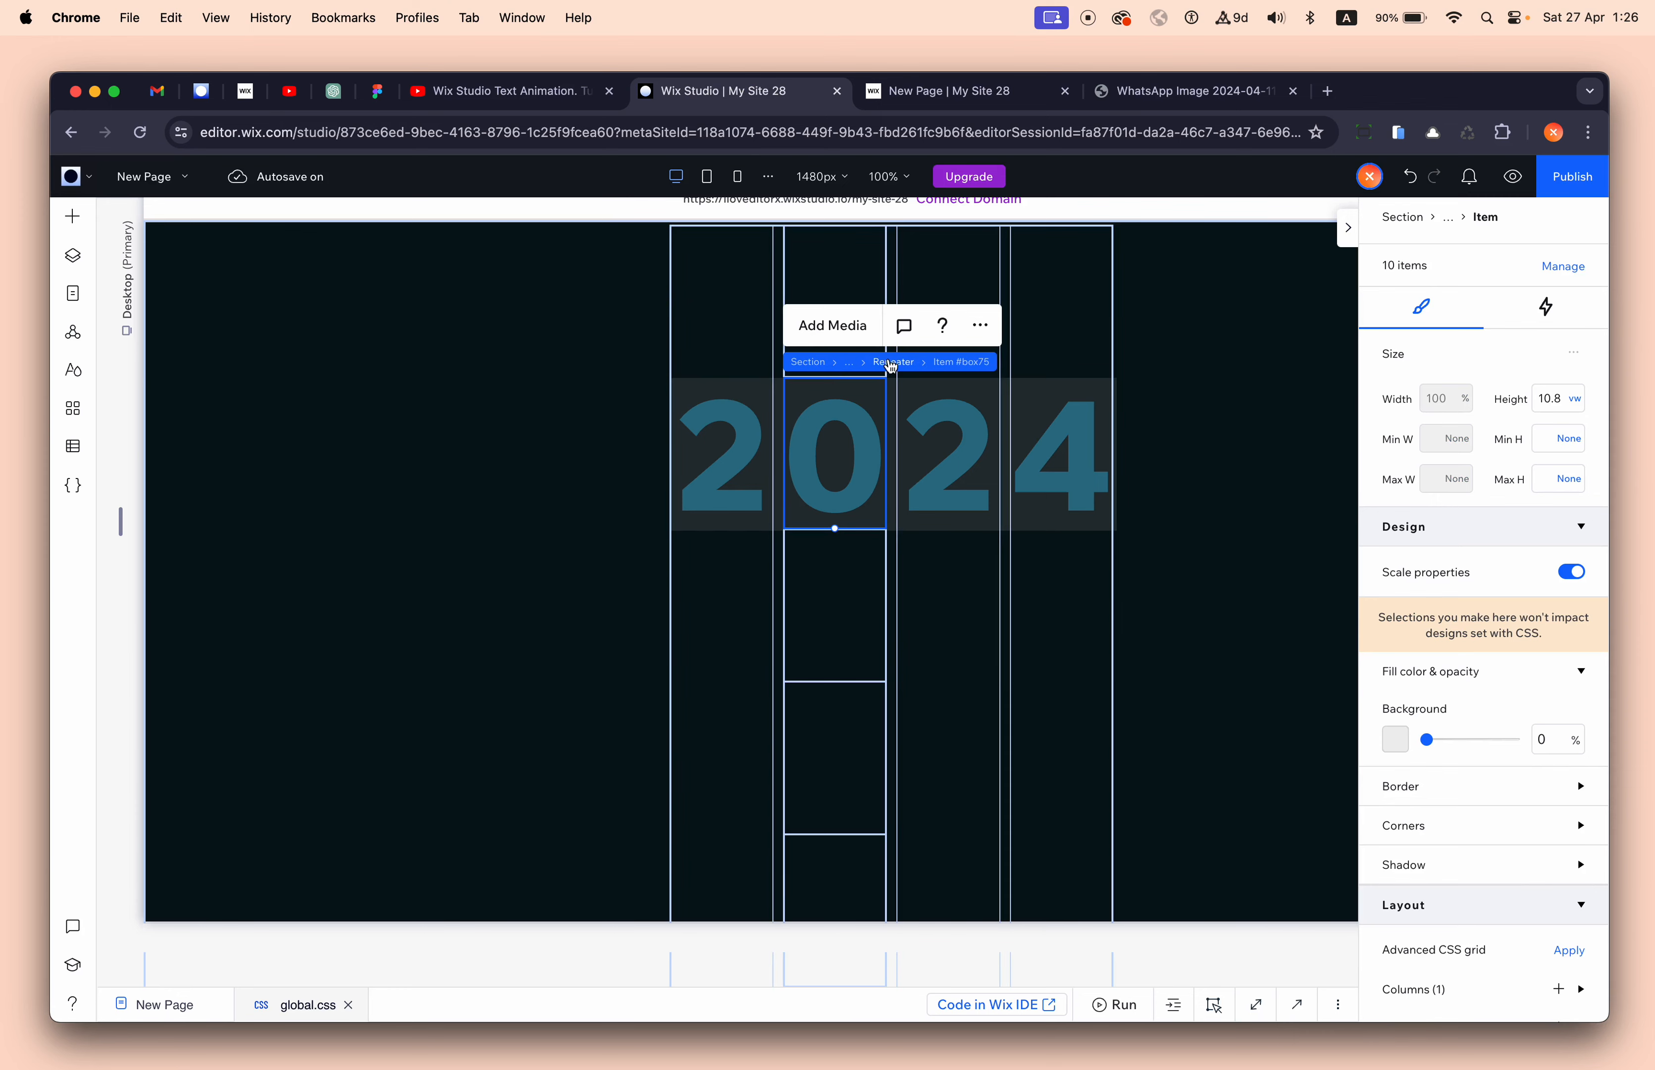
left_click(893, 363)
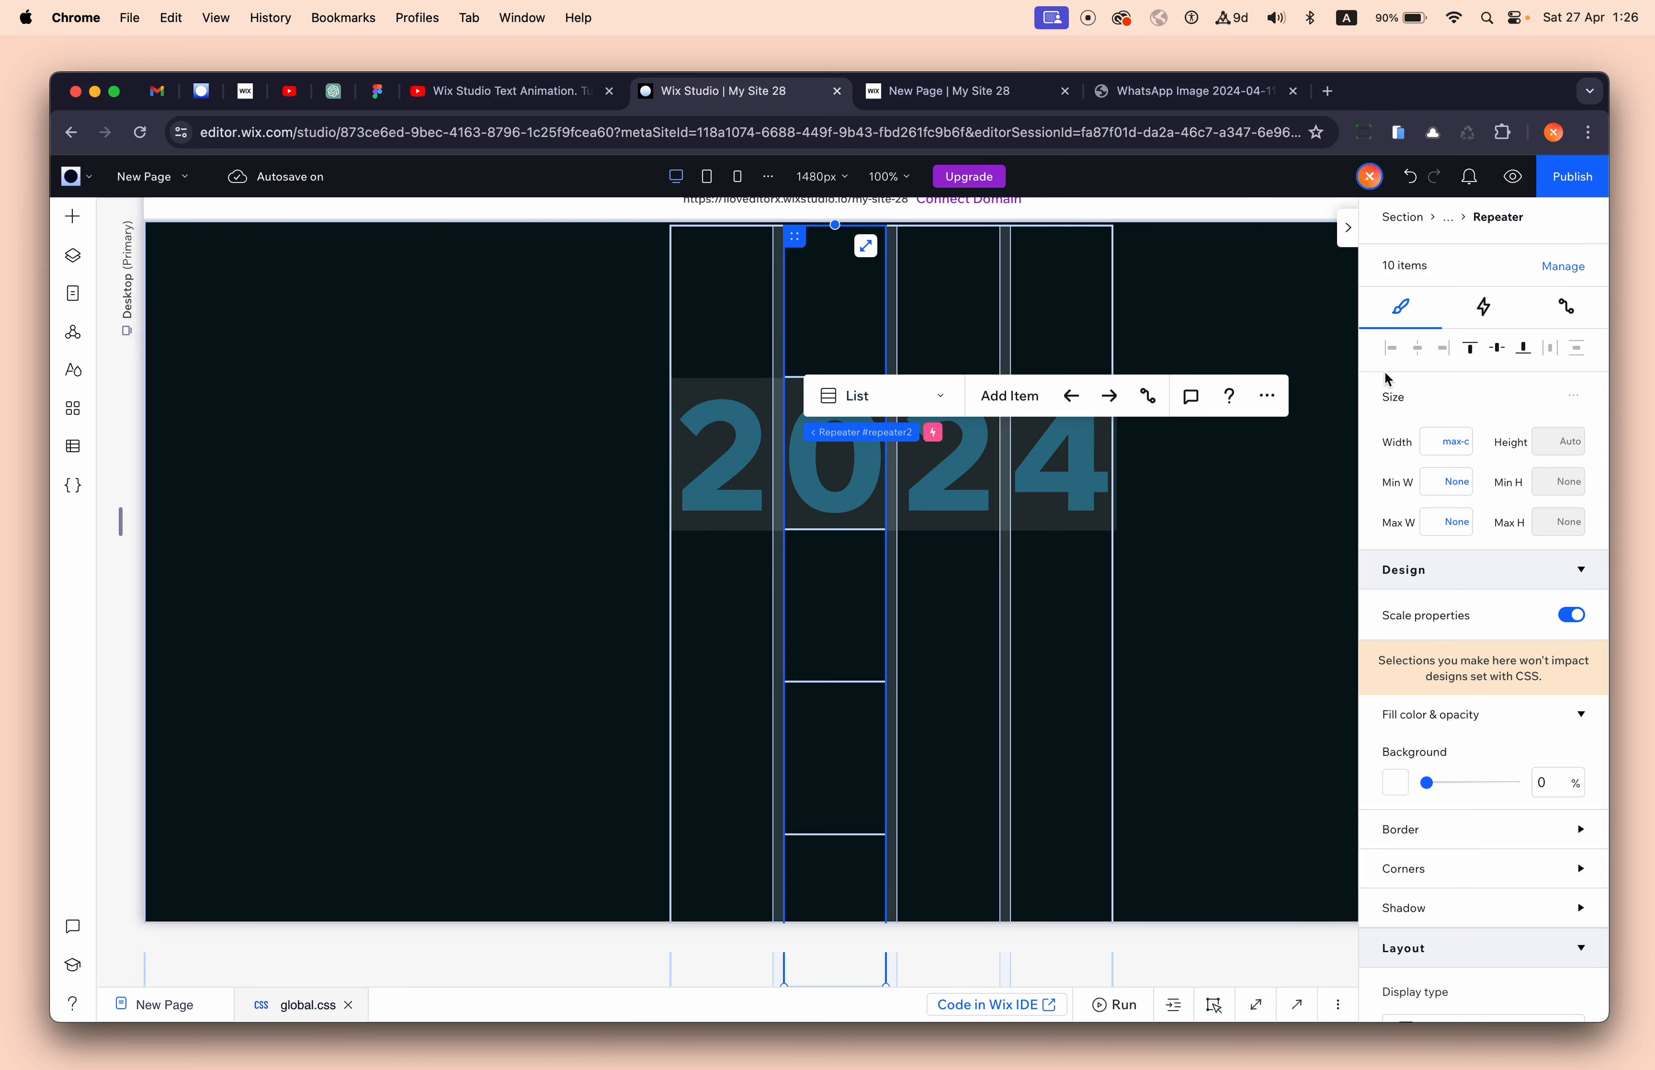
left_click(1486, 309)
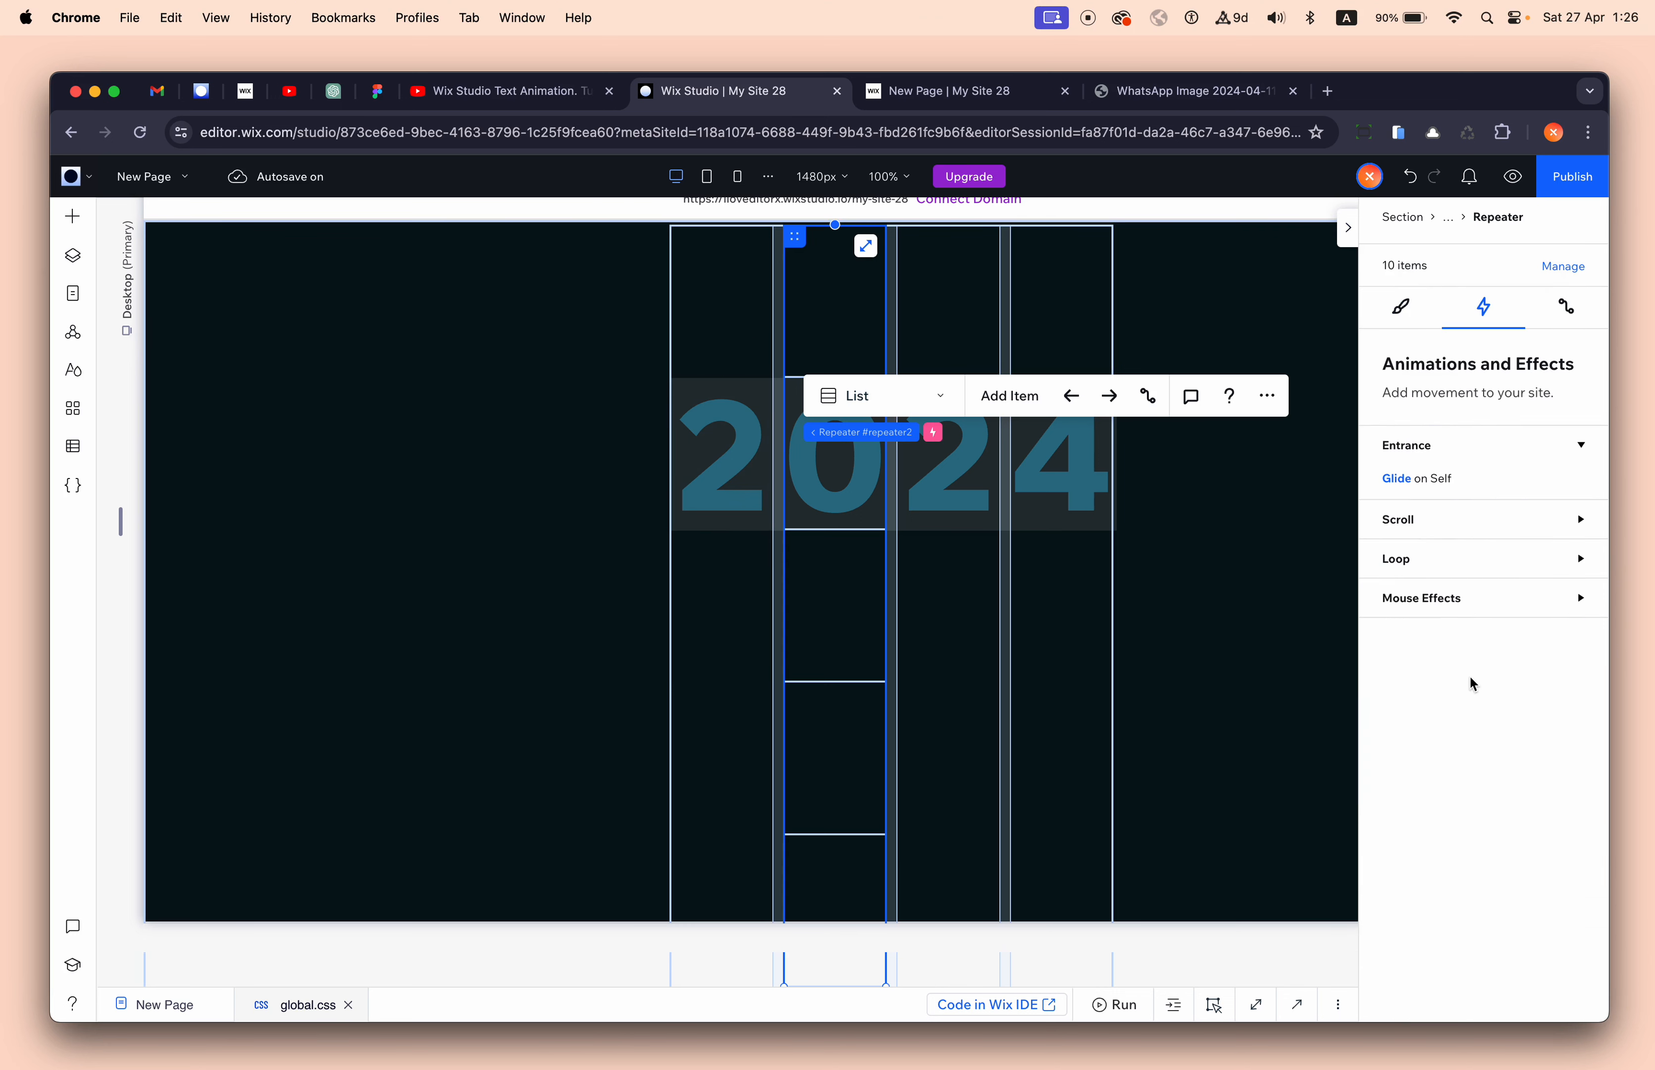
left_click(1401, 479)
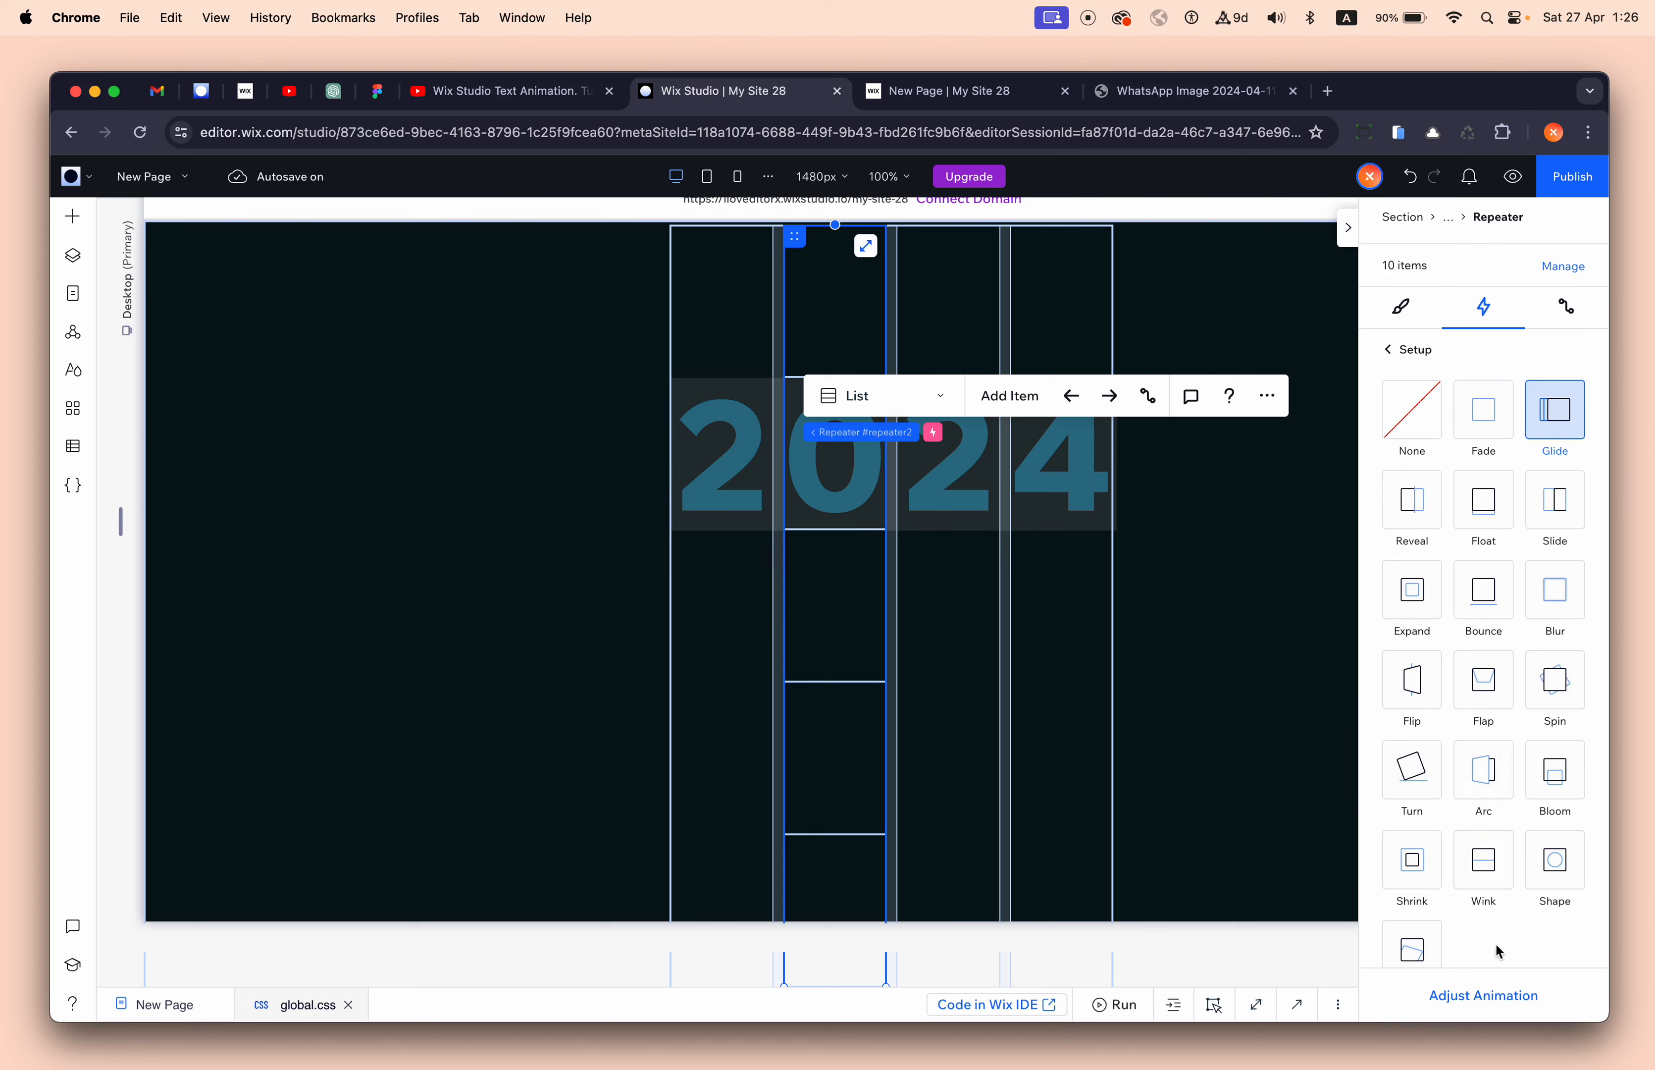
left_click(1489, 1007)
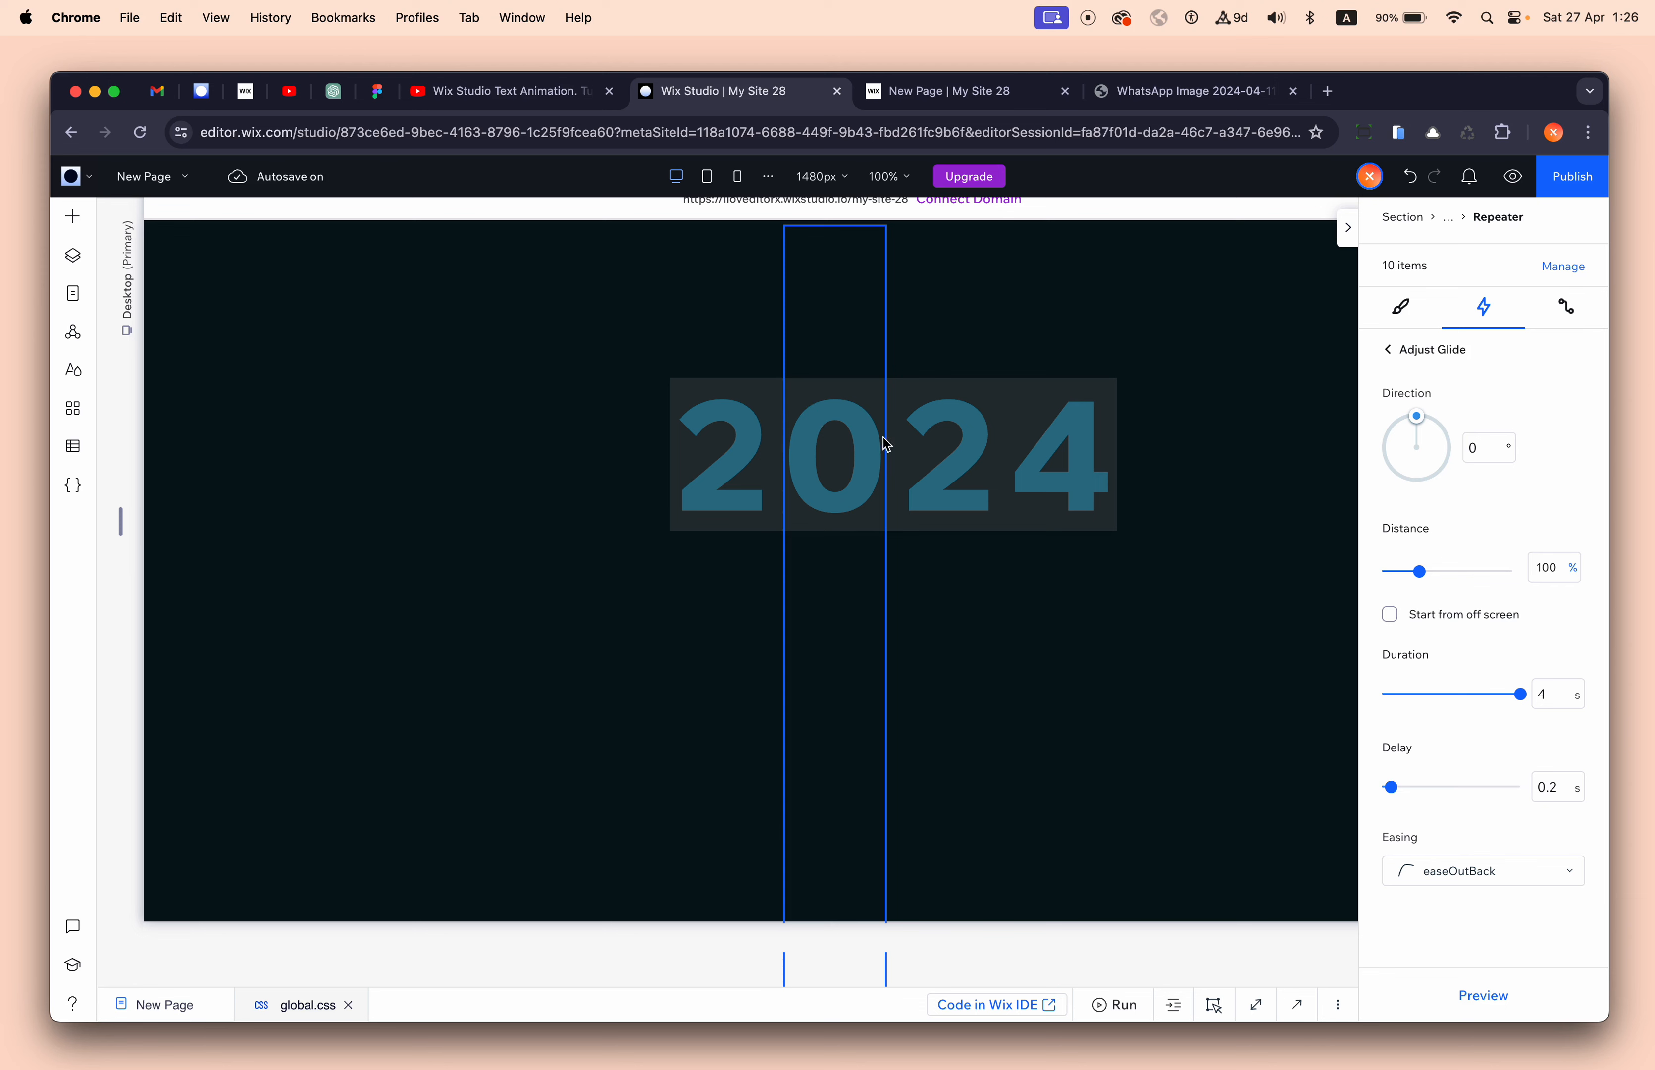
- Open the Glide entrance settings for the third digit column's repeater, delayed 0.4 s
left_click(962, 433)
left_click(996, 368)
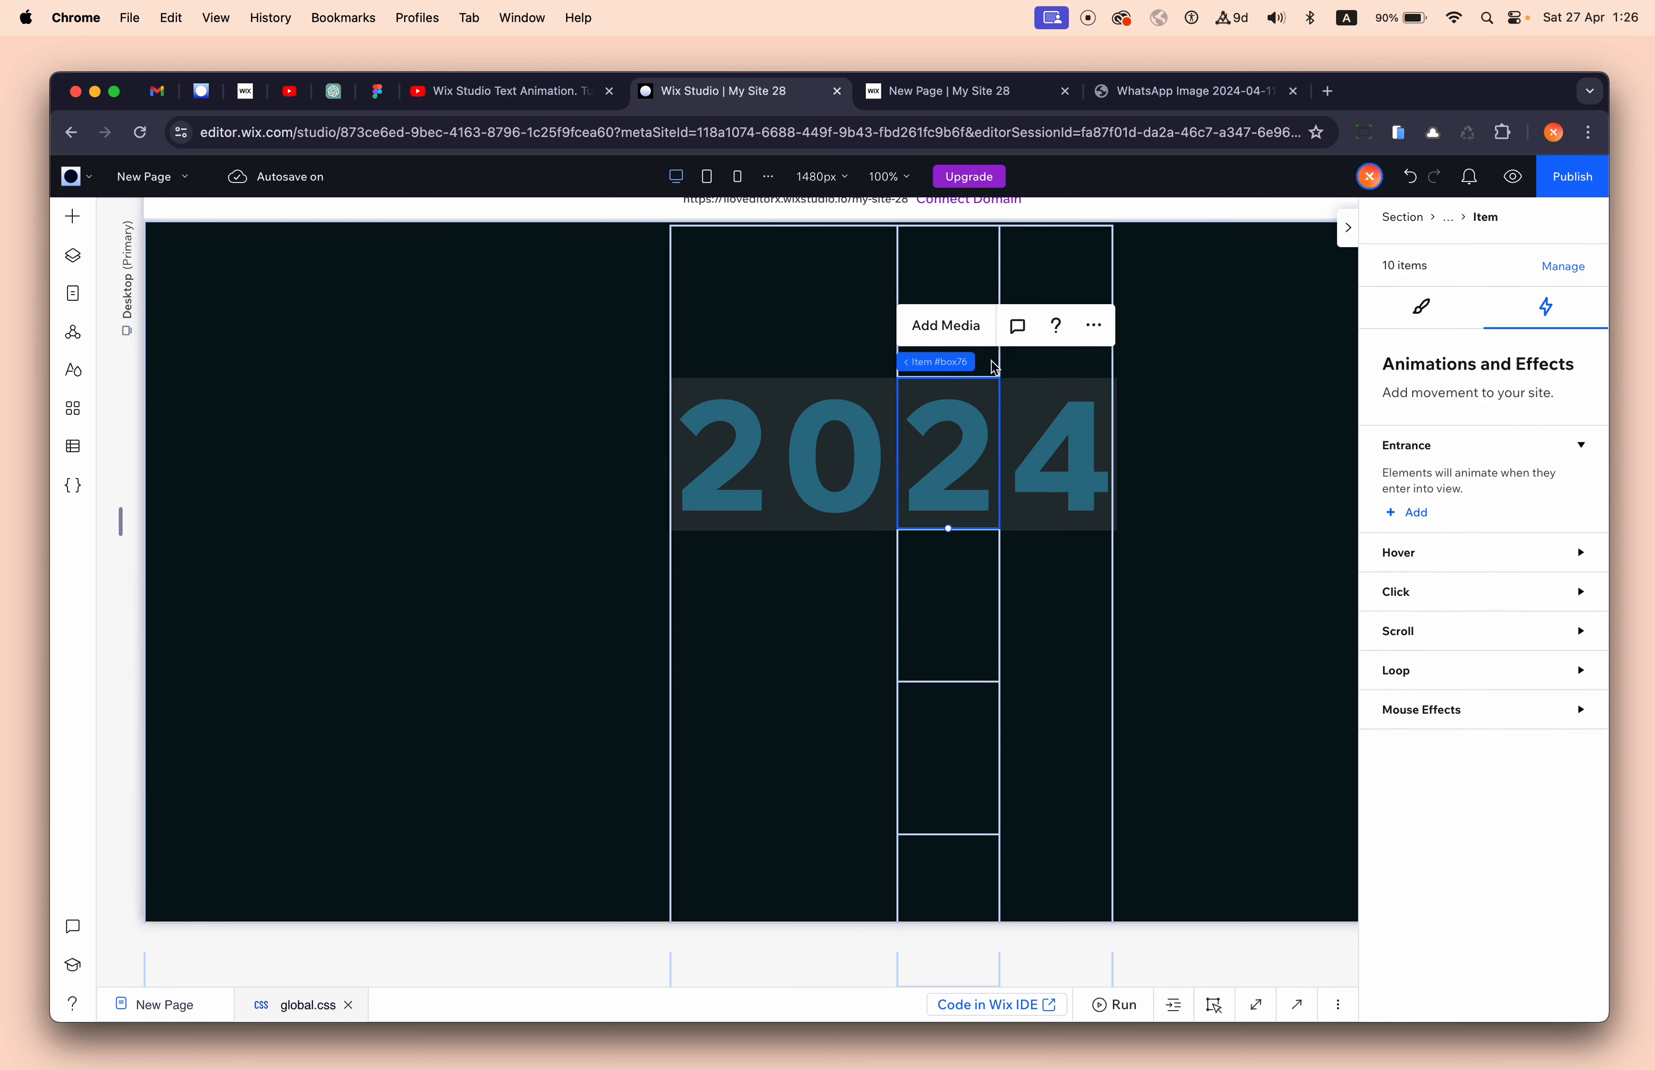
left_click(1008, 366)
left_click(1380, 495)
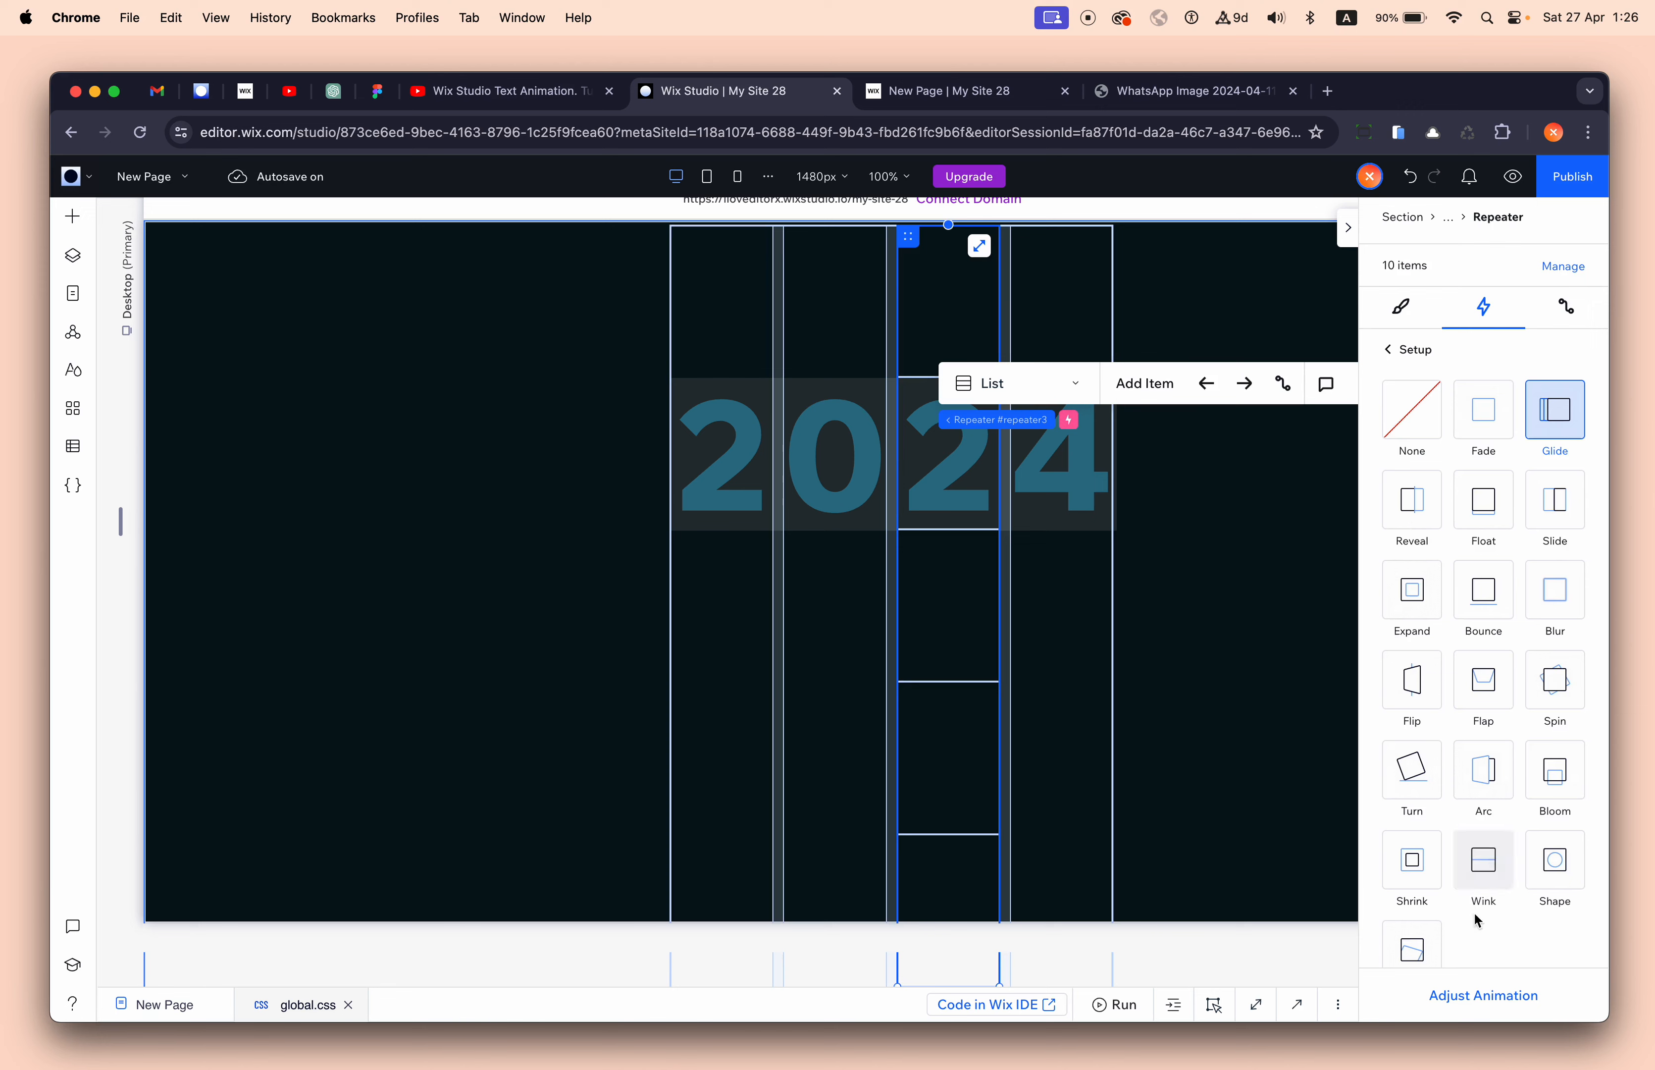
left_click(1498, 999)
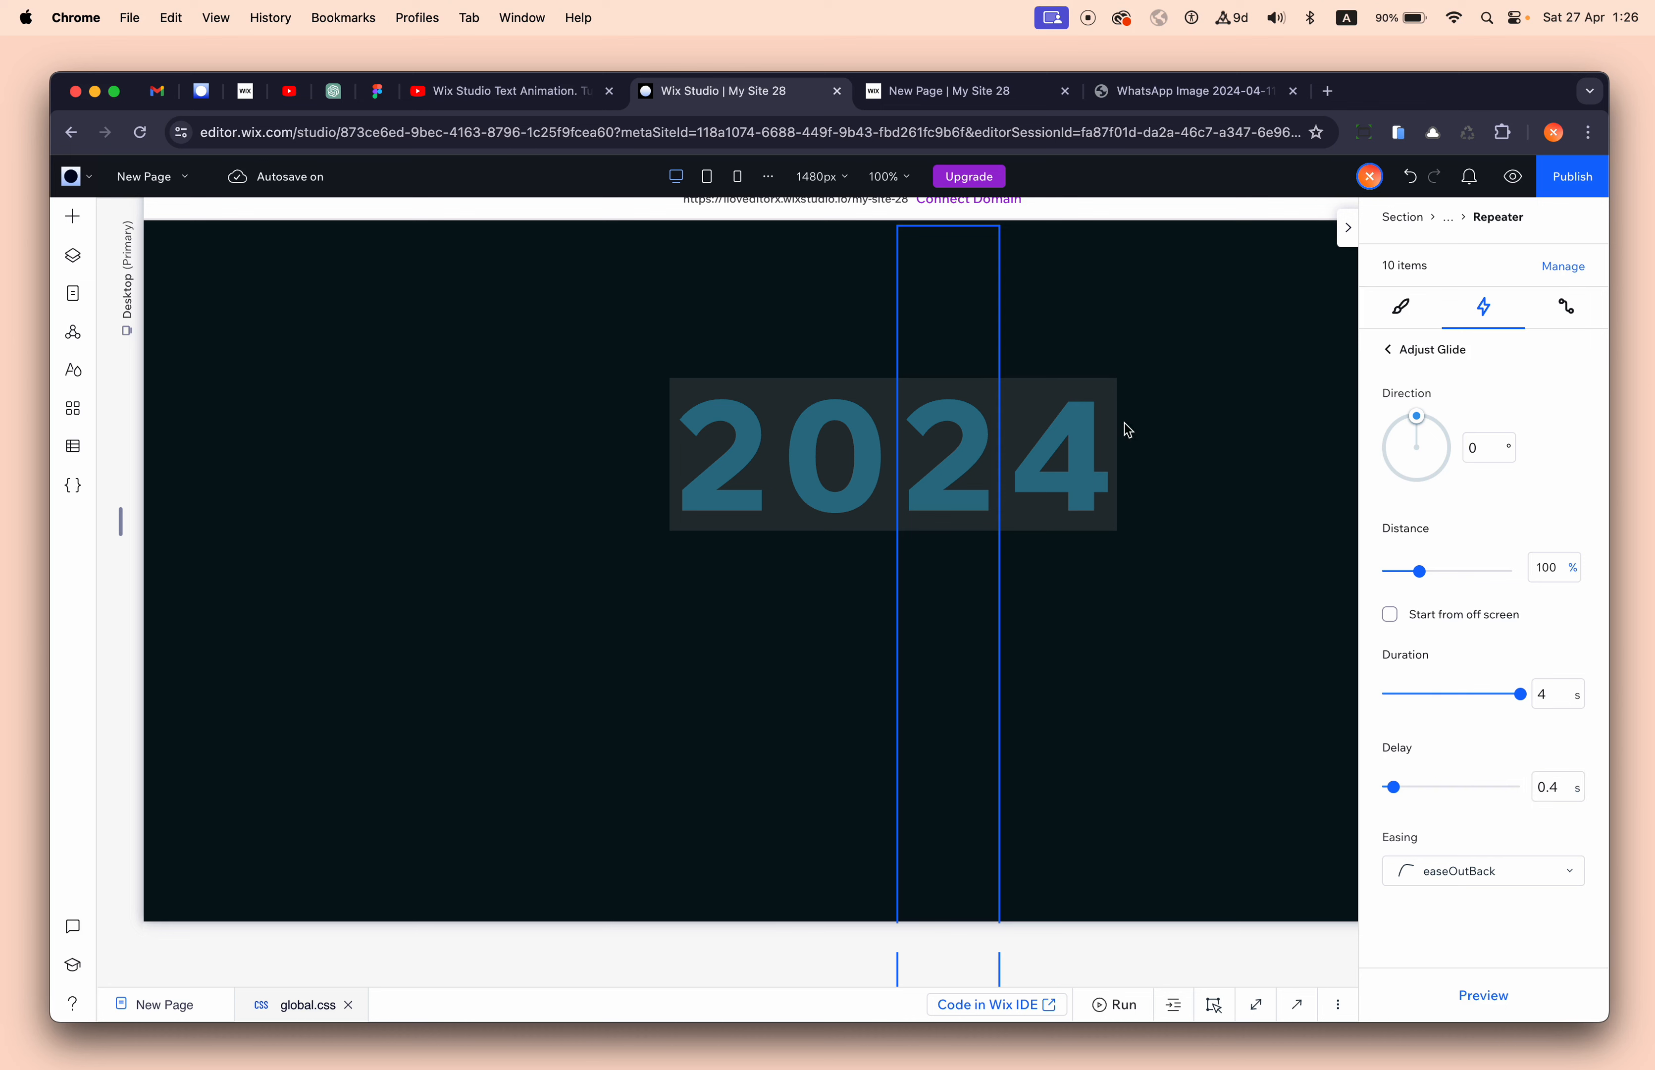
- Set the fourth column repeater's Glide delay to 0.6 s and preview the staggered roll
left_click(1062, 449)
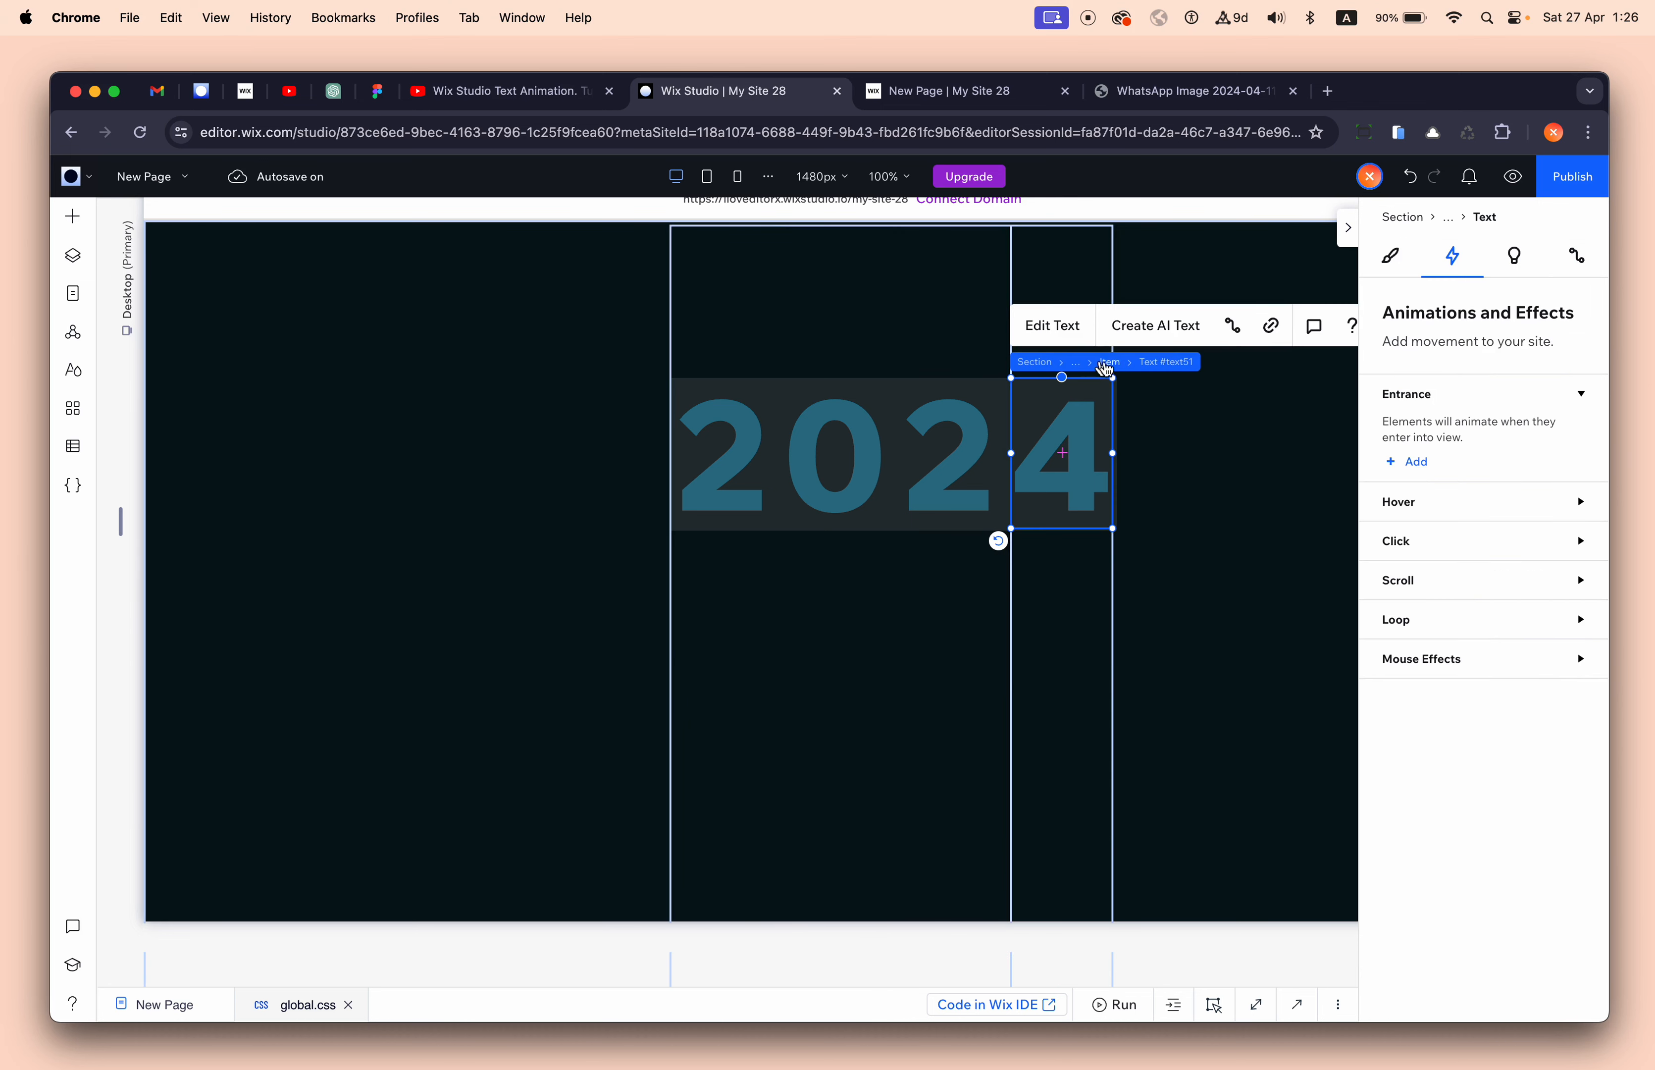
left_click(1106, 363)
left_click(1115, 363)
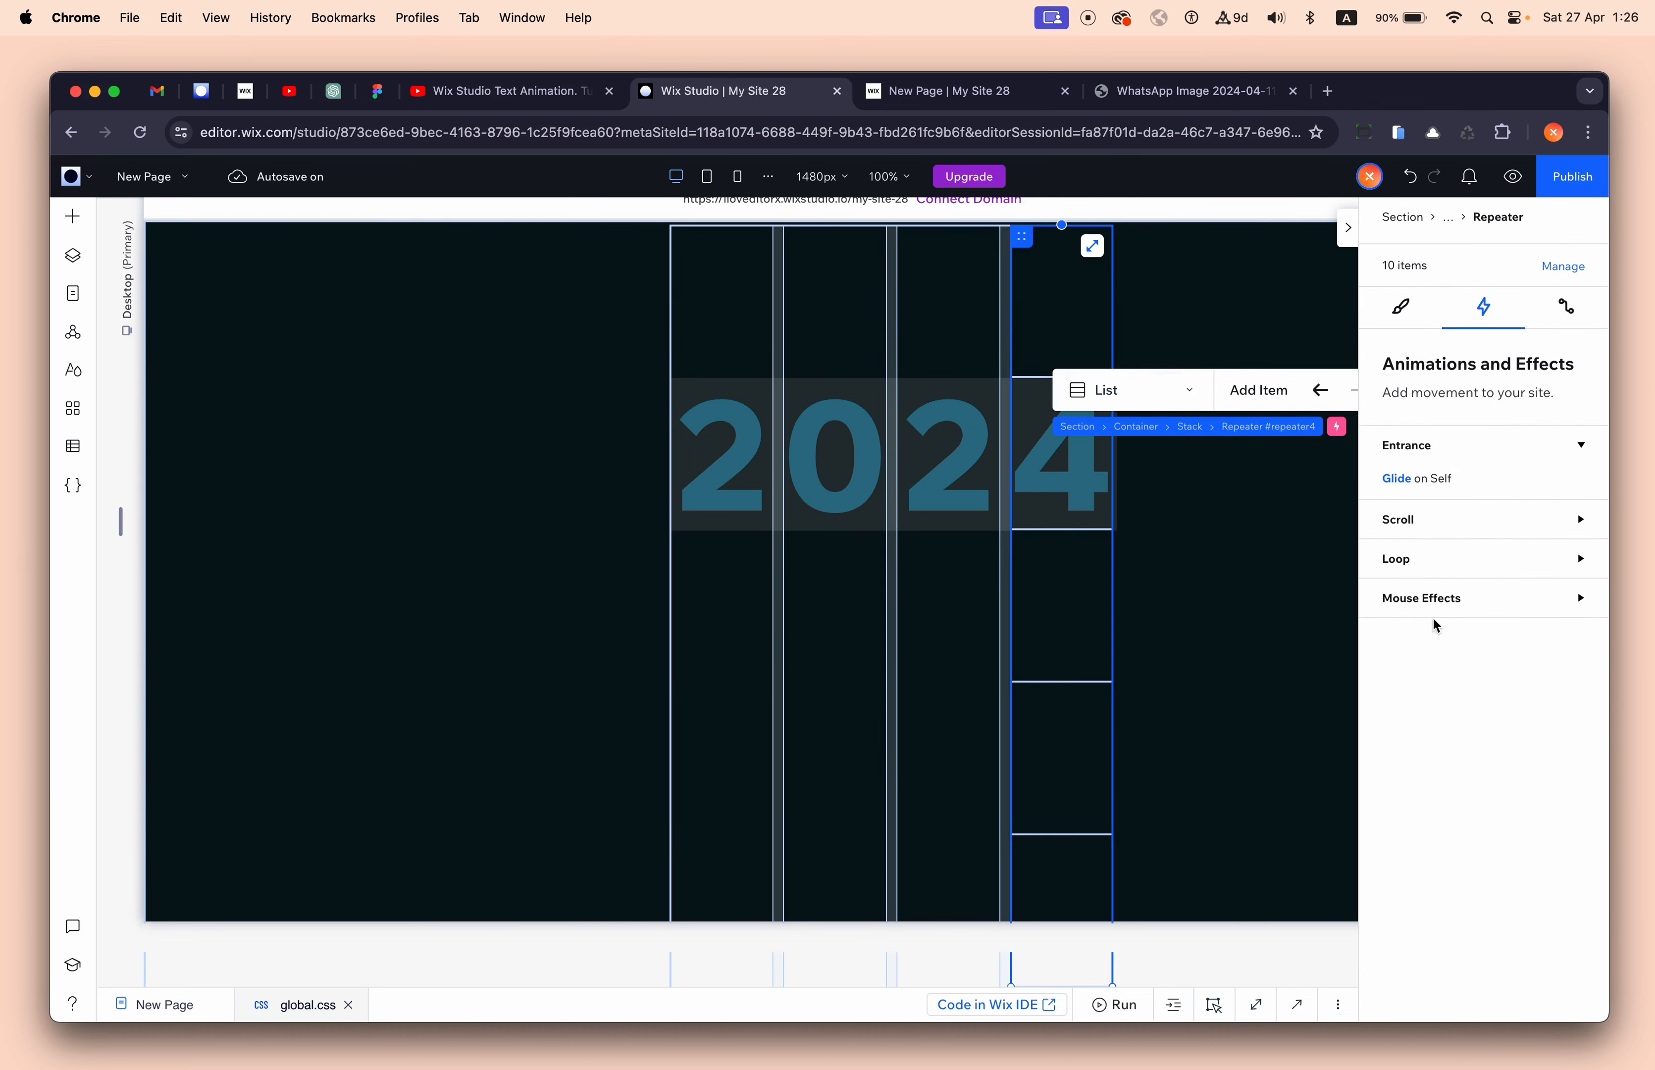
left_click(1398, 477)
left_click(1495, 996)
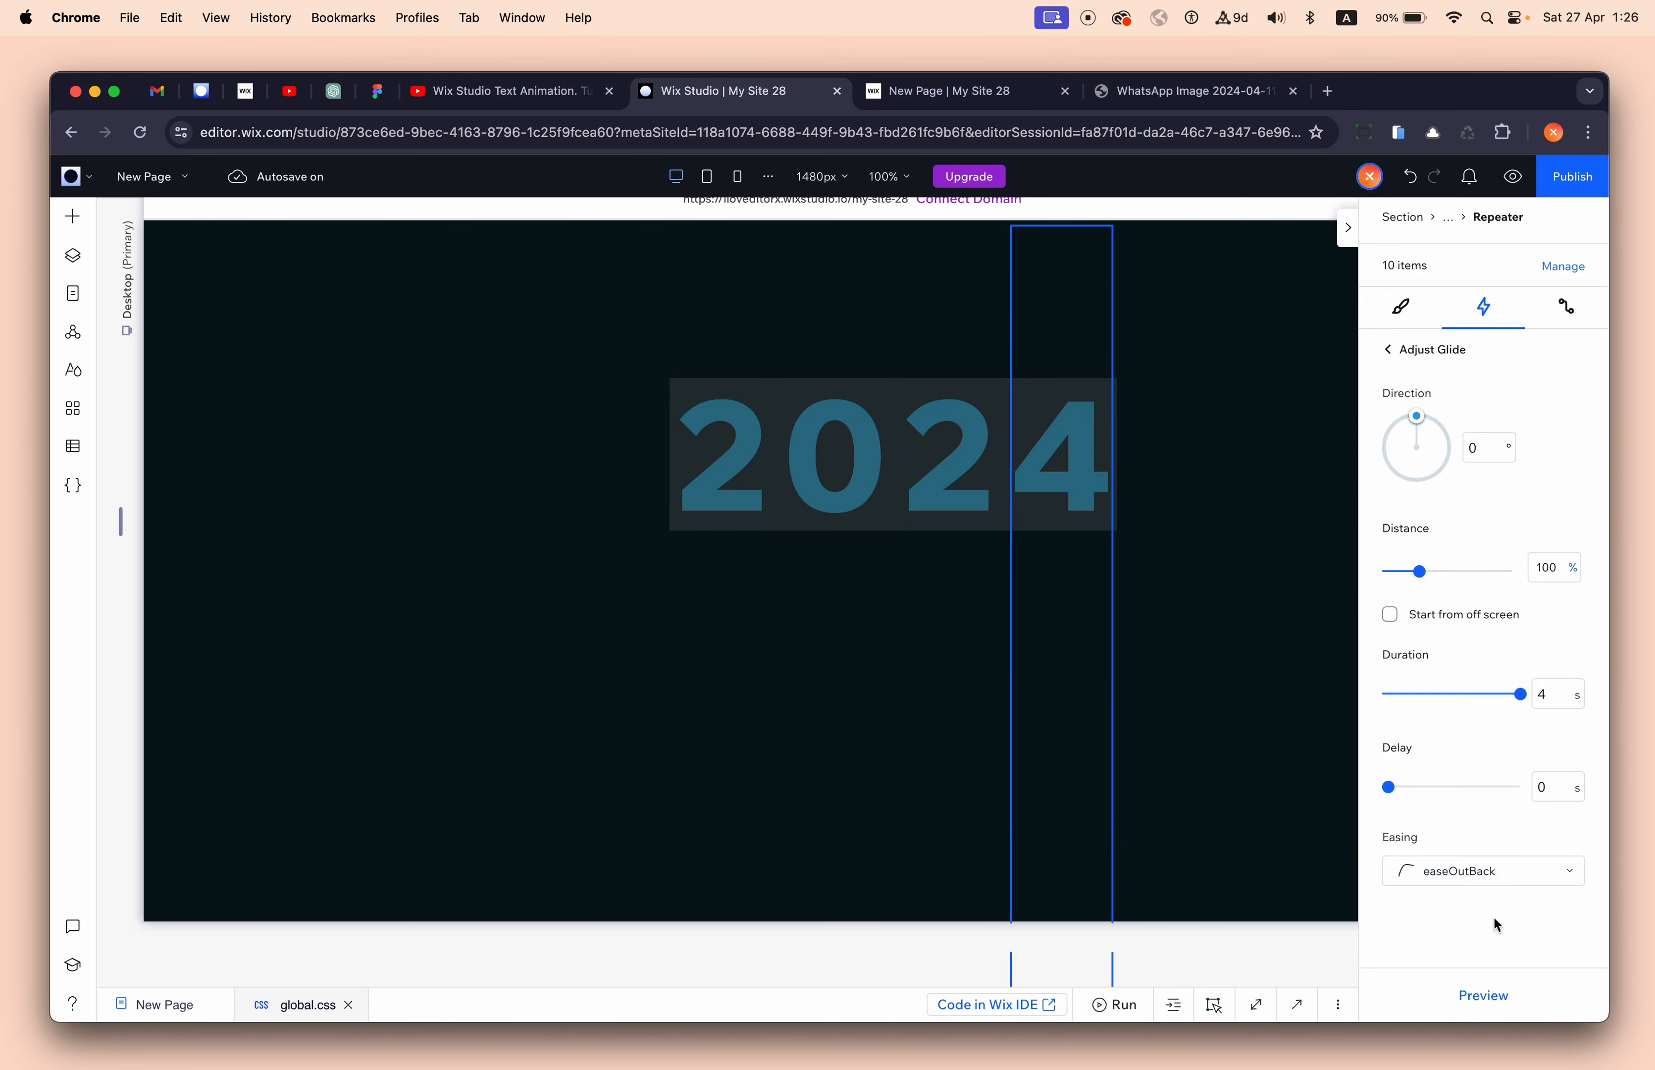
left_click(1555, 799)
type("0.6")
key("Return")
left_click(1513, 176)
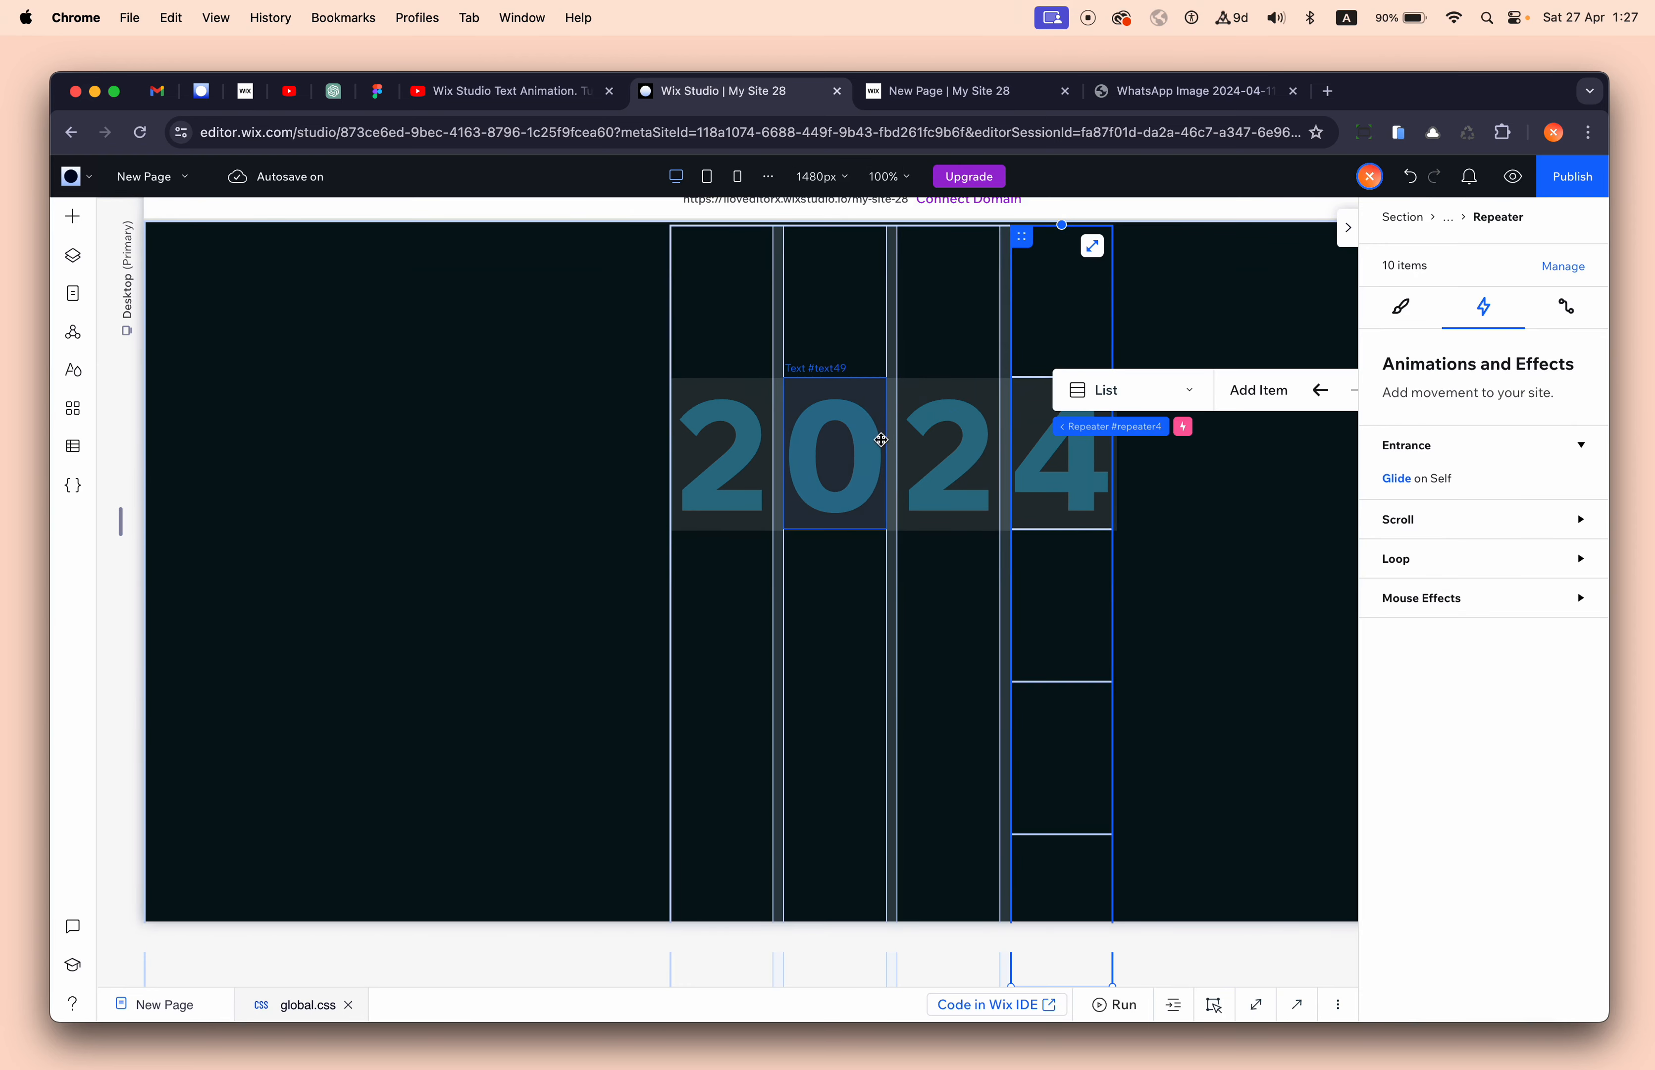
- Set the 2024 container's background opacity to 0%
left_click(892, 439)
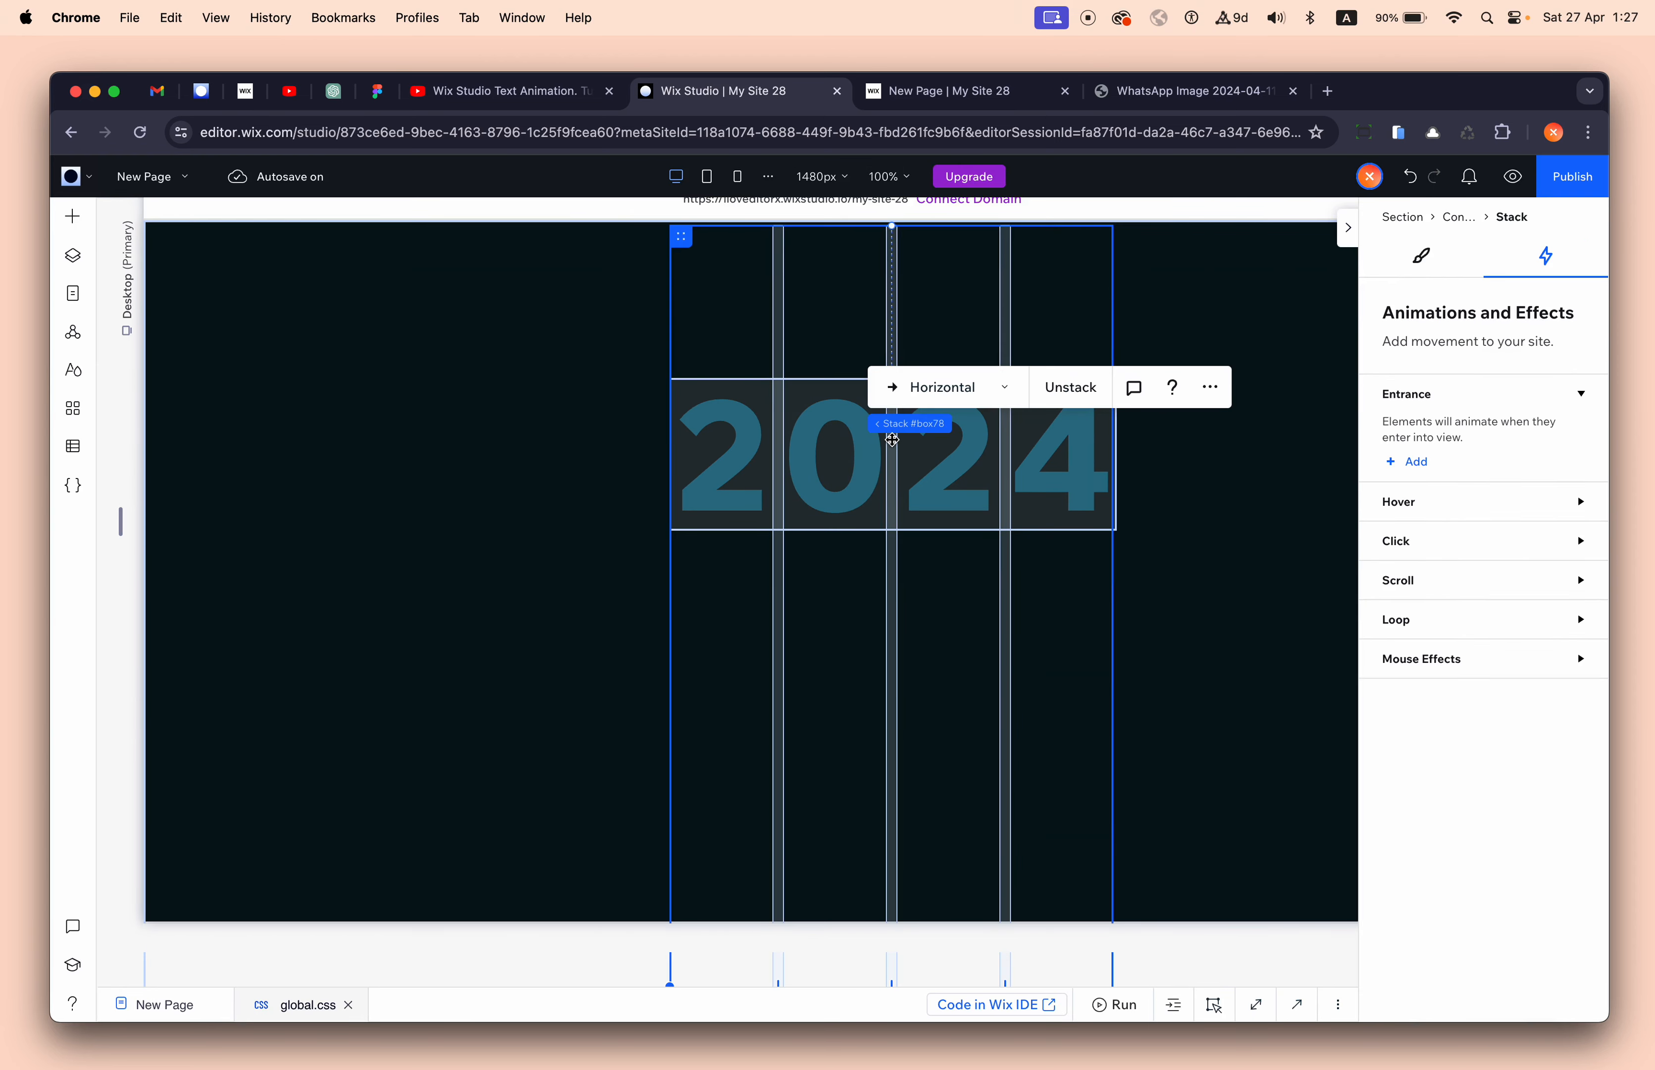
left_click(946, 427)
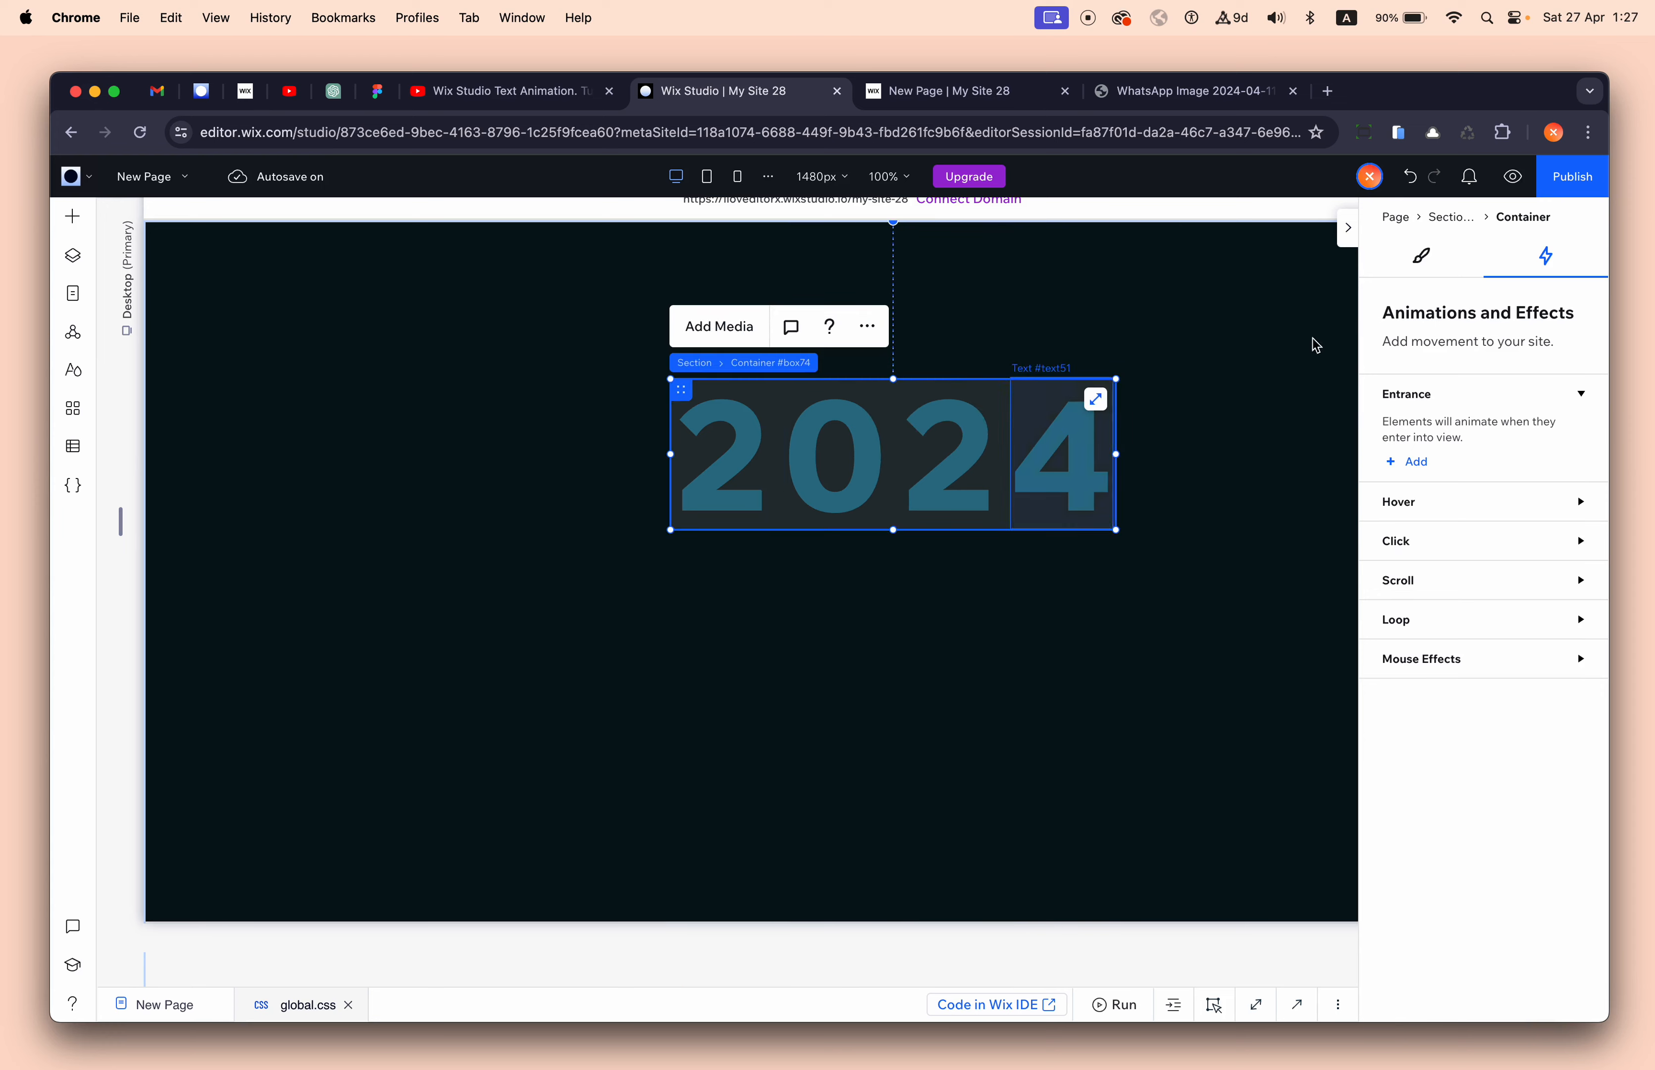
left_click(1422, 265)
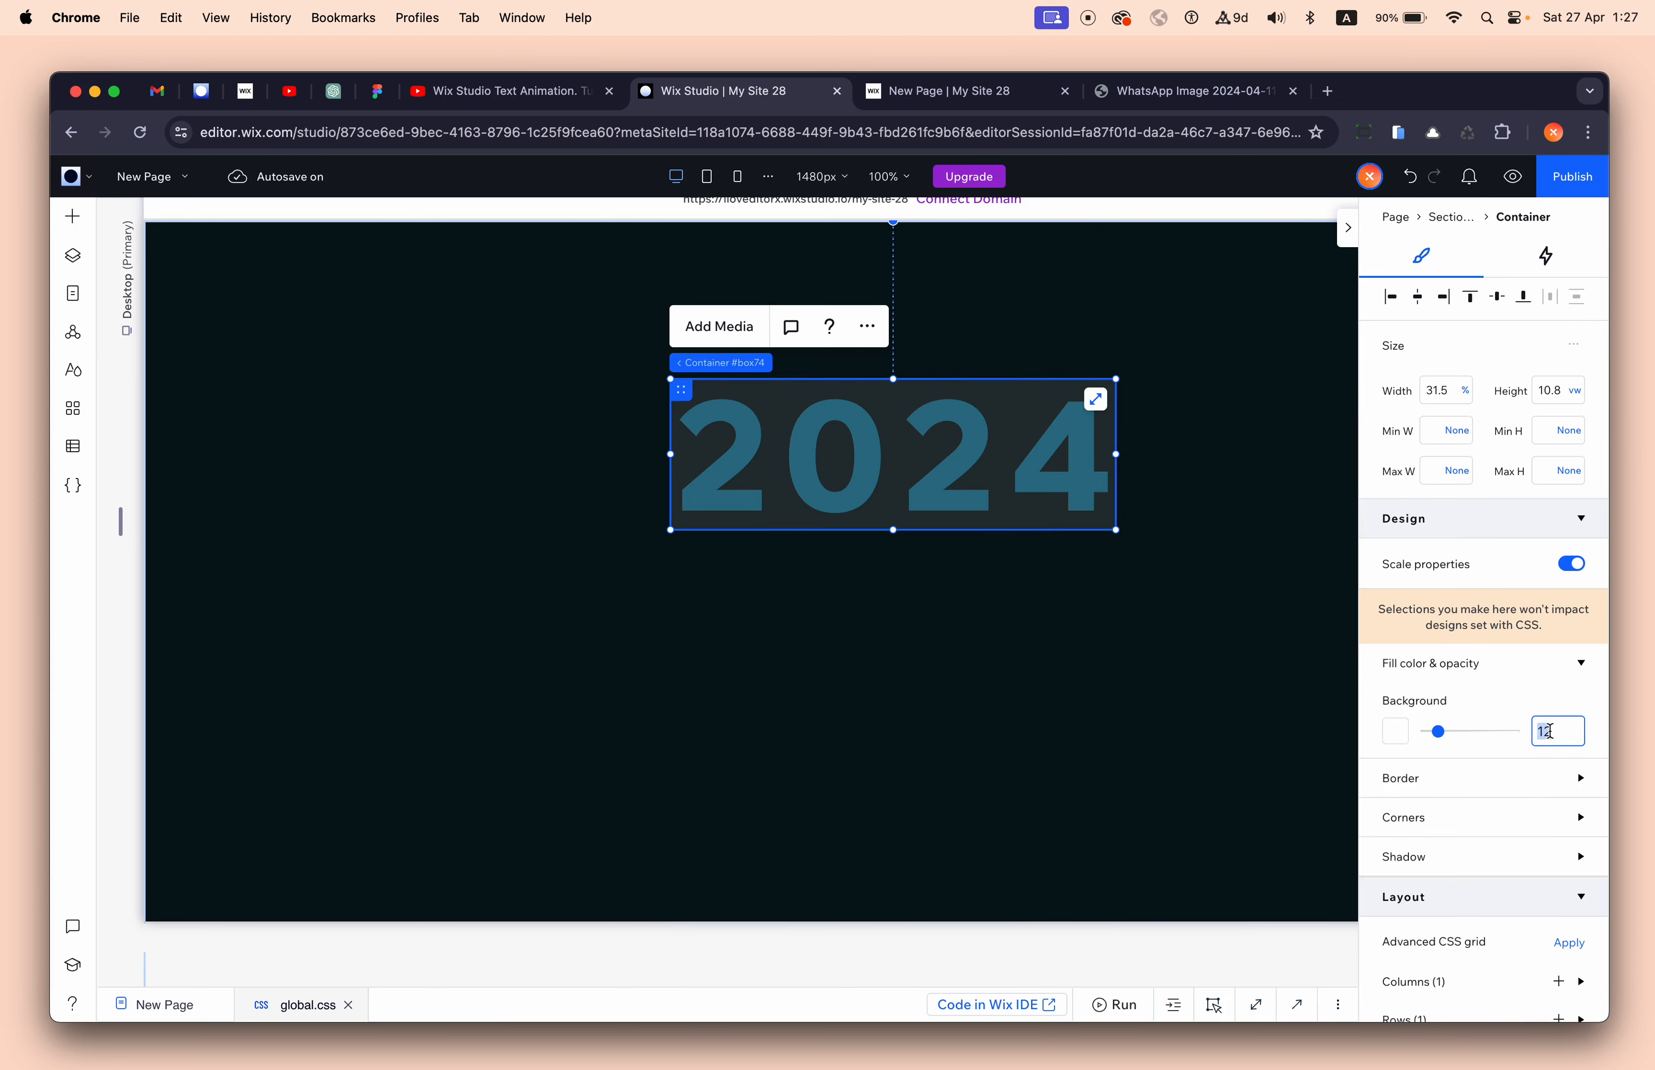
type("0")
key("Return")
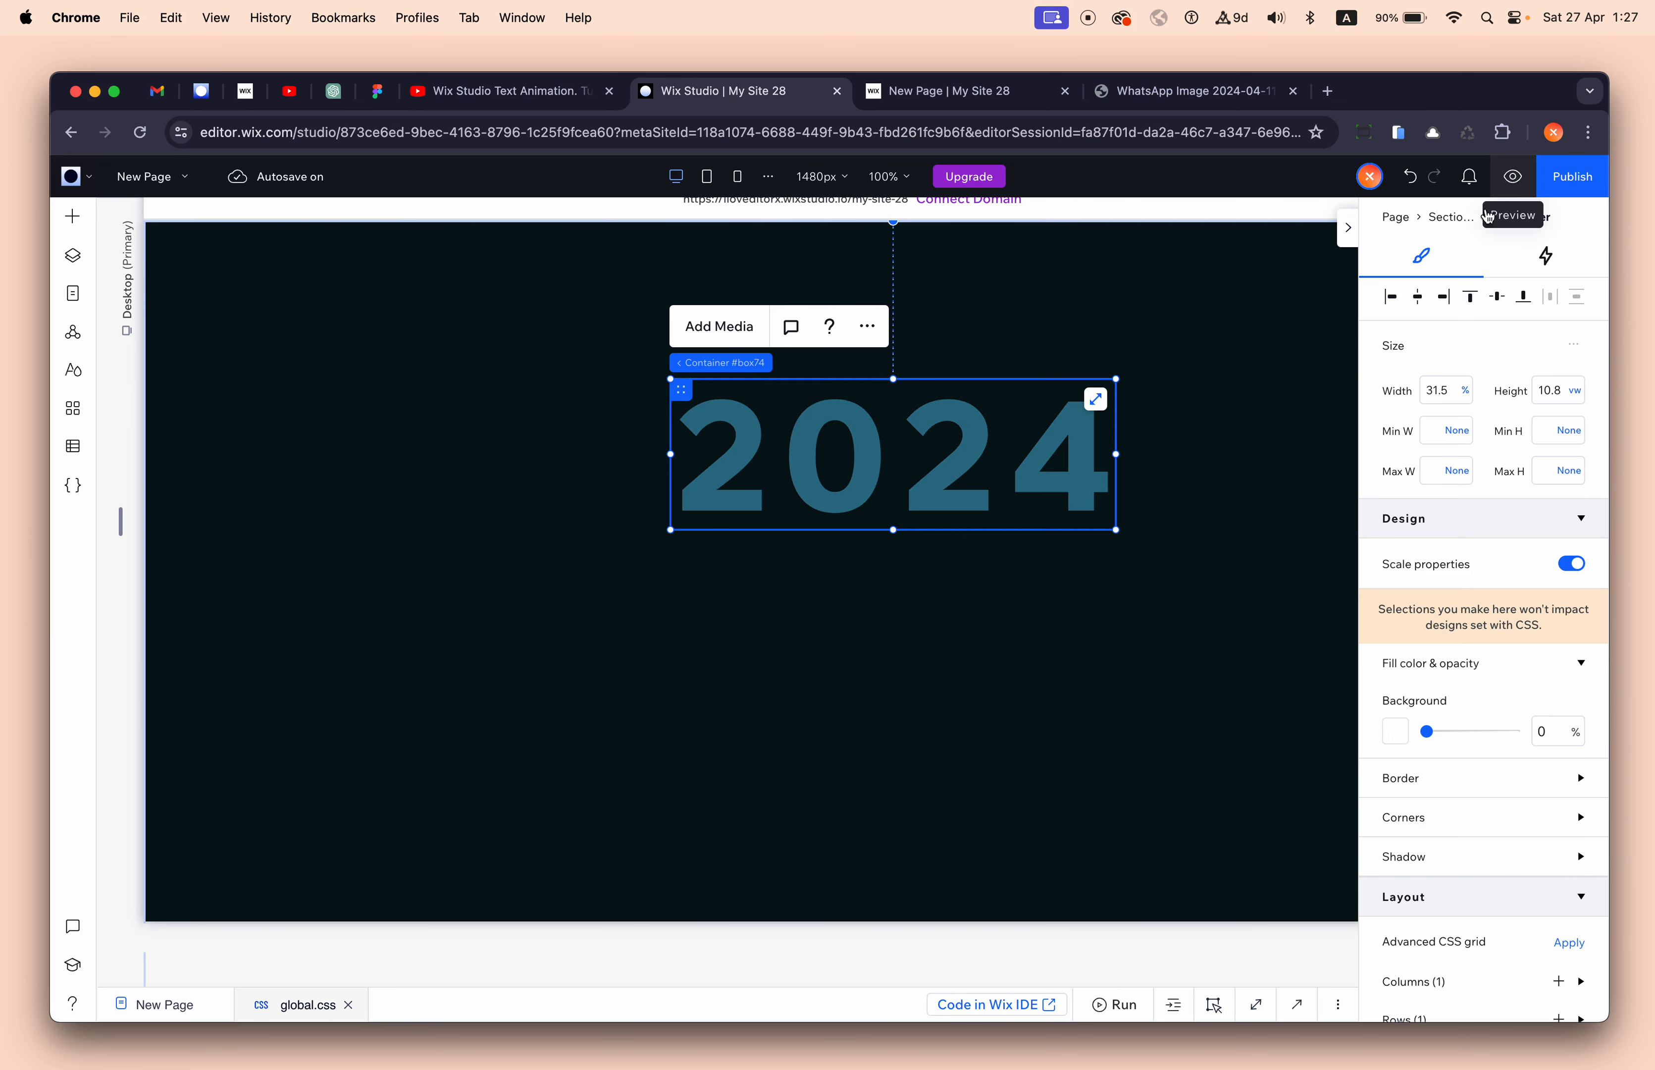
- Preview the page and reload the live site to replay the counter
left_click(1513, 176)
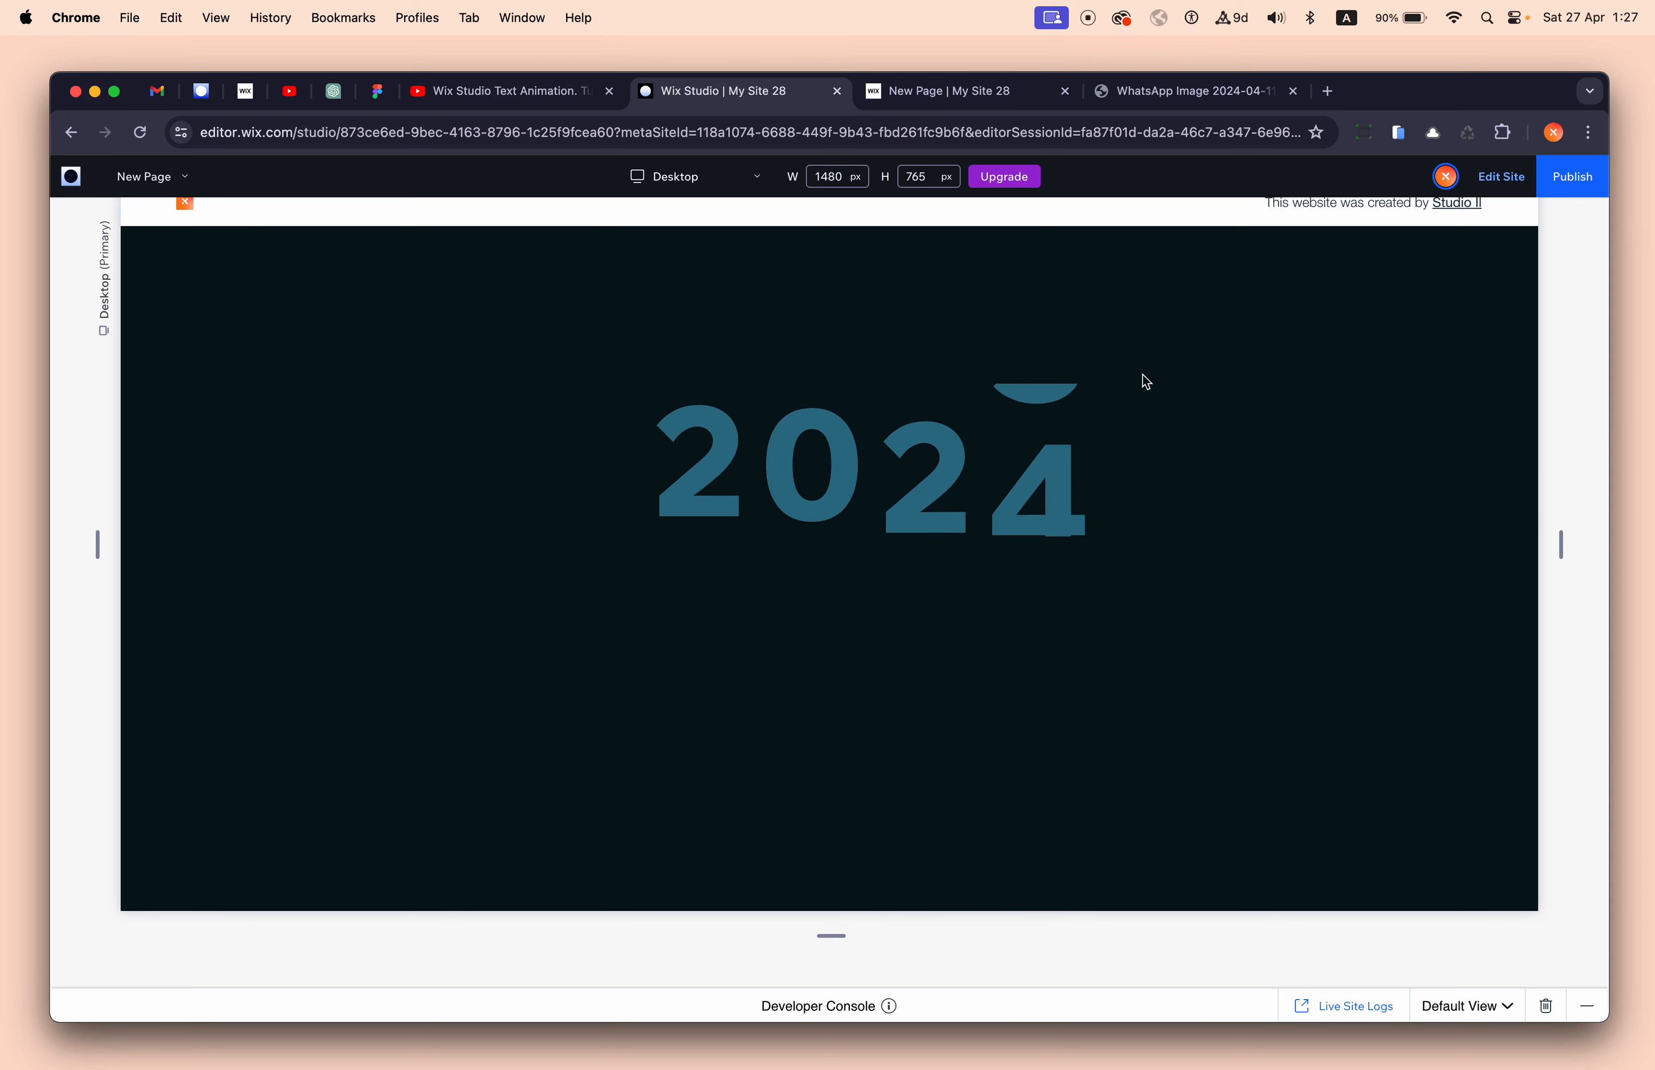
left_click(946, 96)
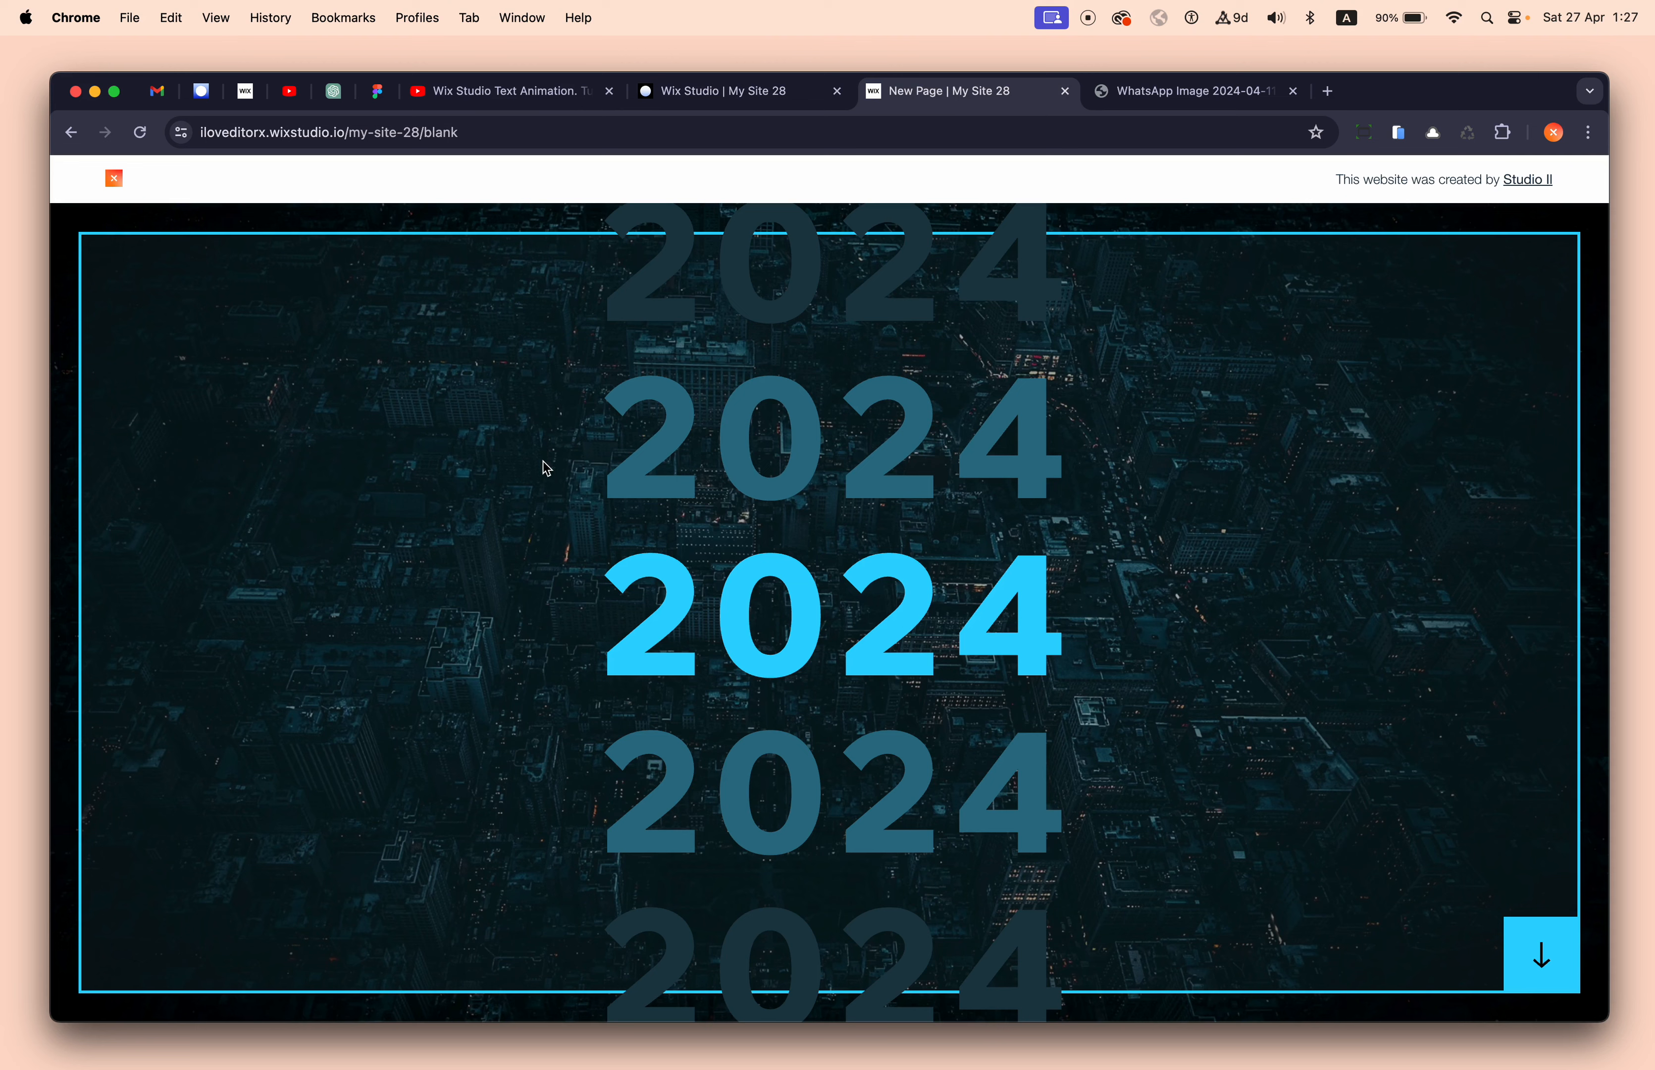
left_click(139, 130)
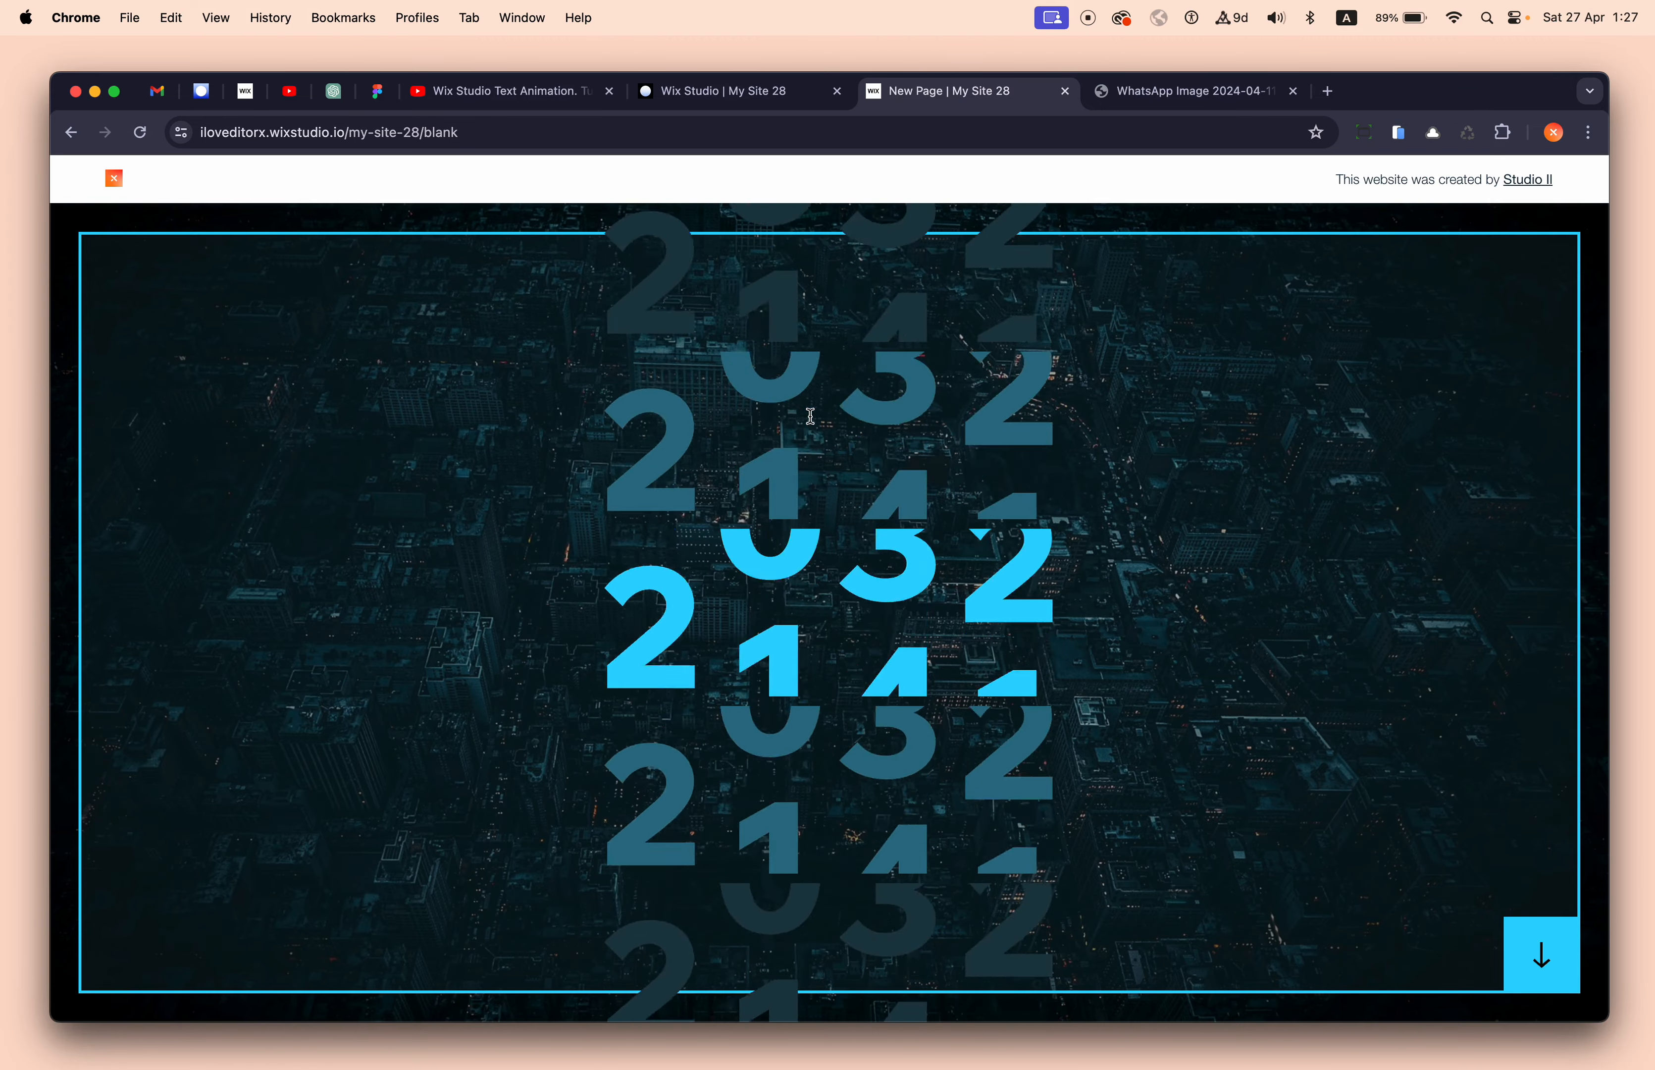
left_click(716, 99)
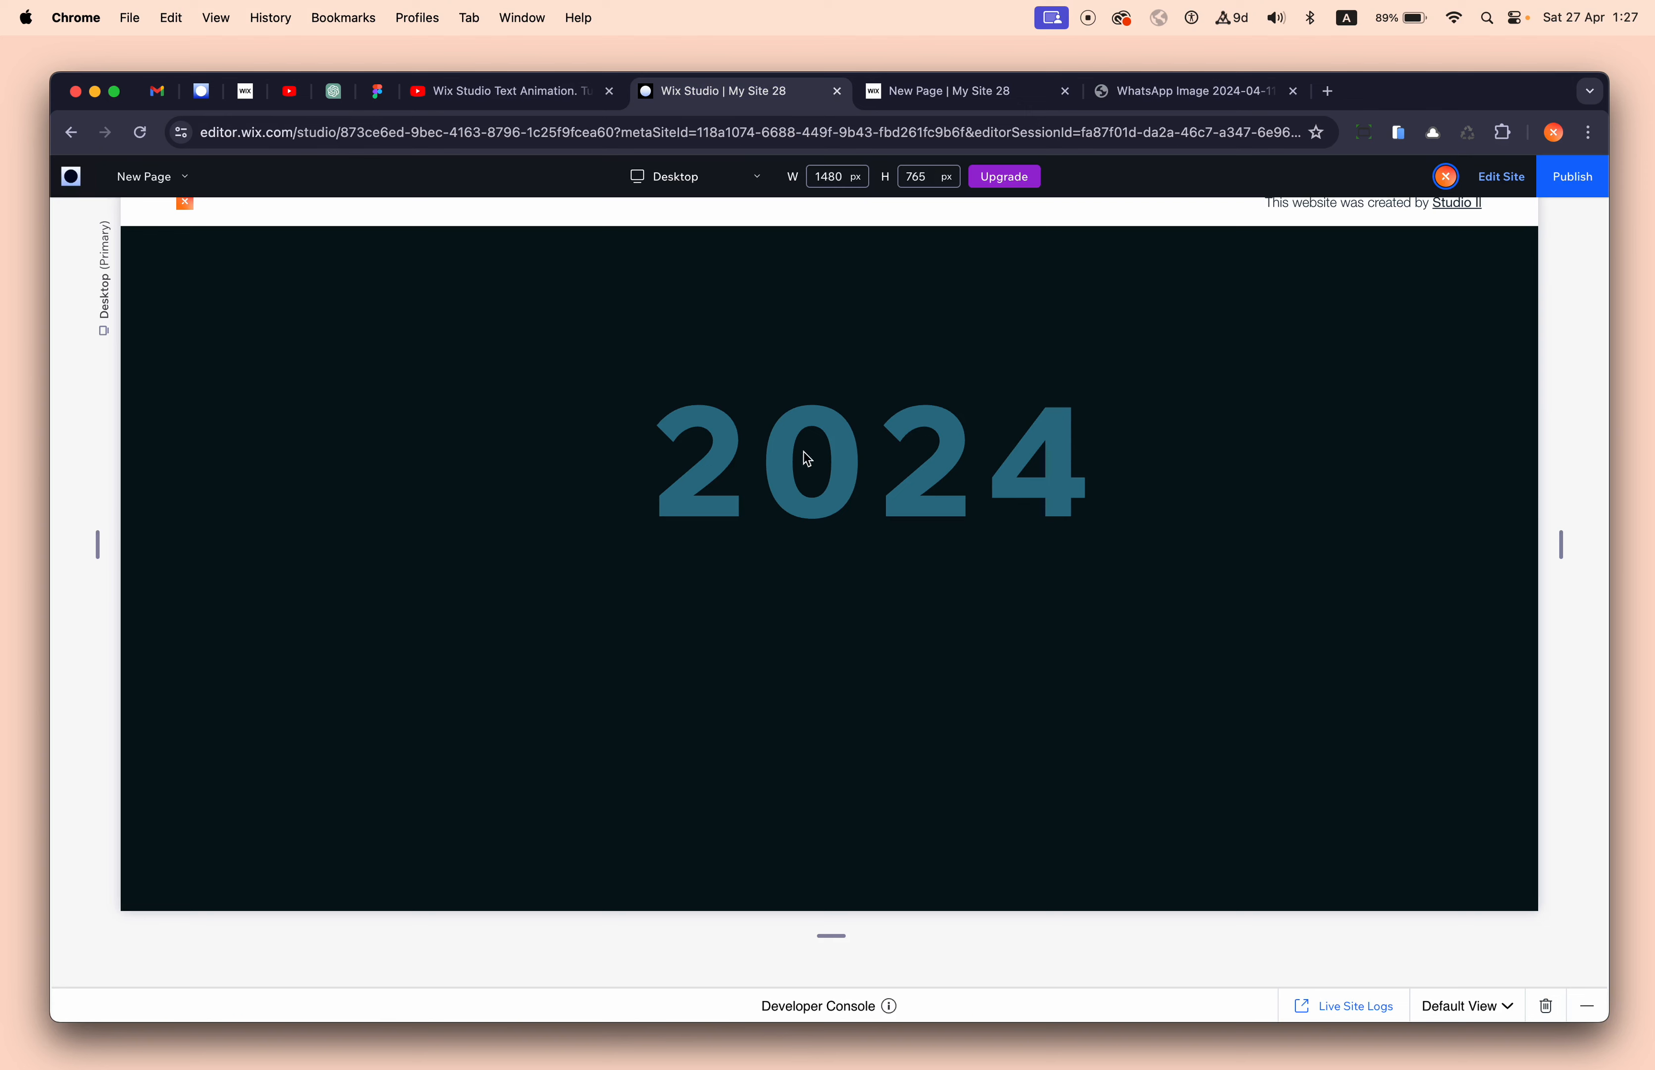
- Duplicate the 2024 container with Cmd+D, placing copies below the original
left_click(1505, 182)
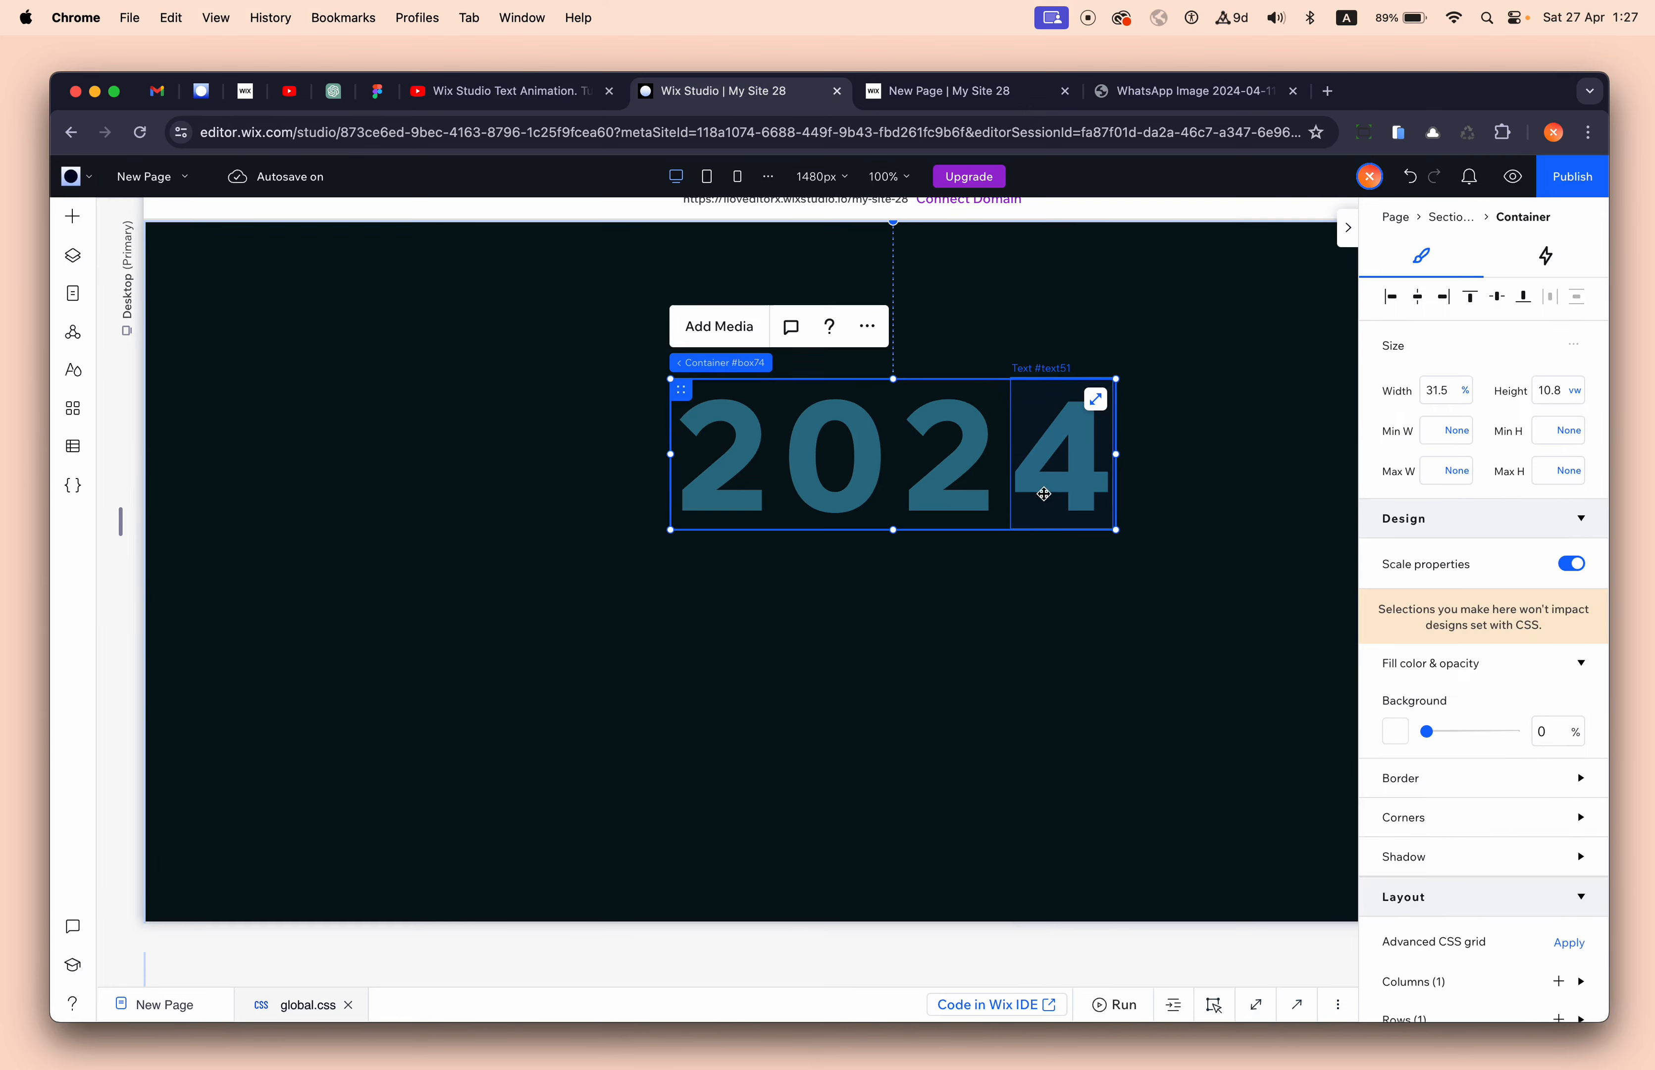
left_click(75, 263)
left_click(166, 421)
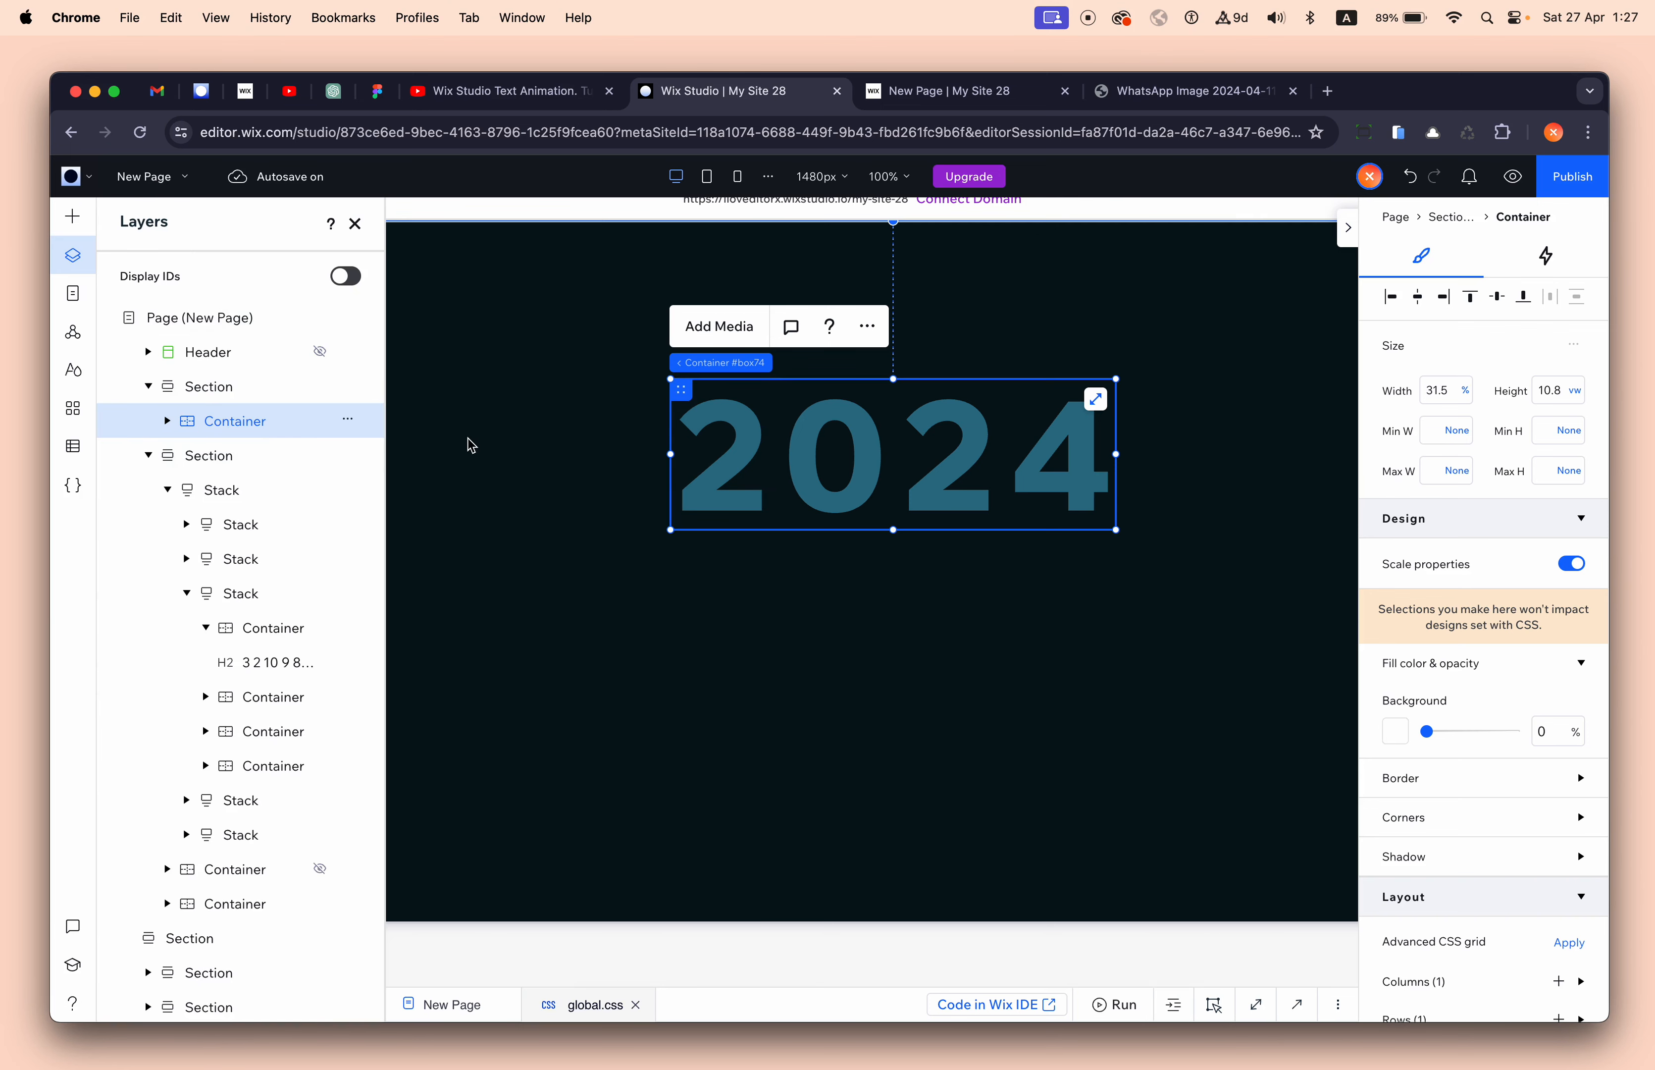
key("super+d")
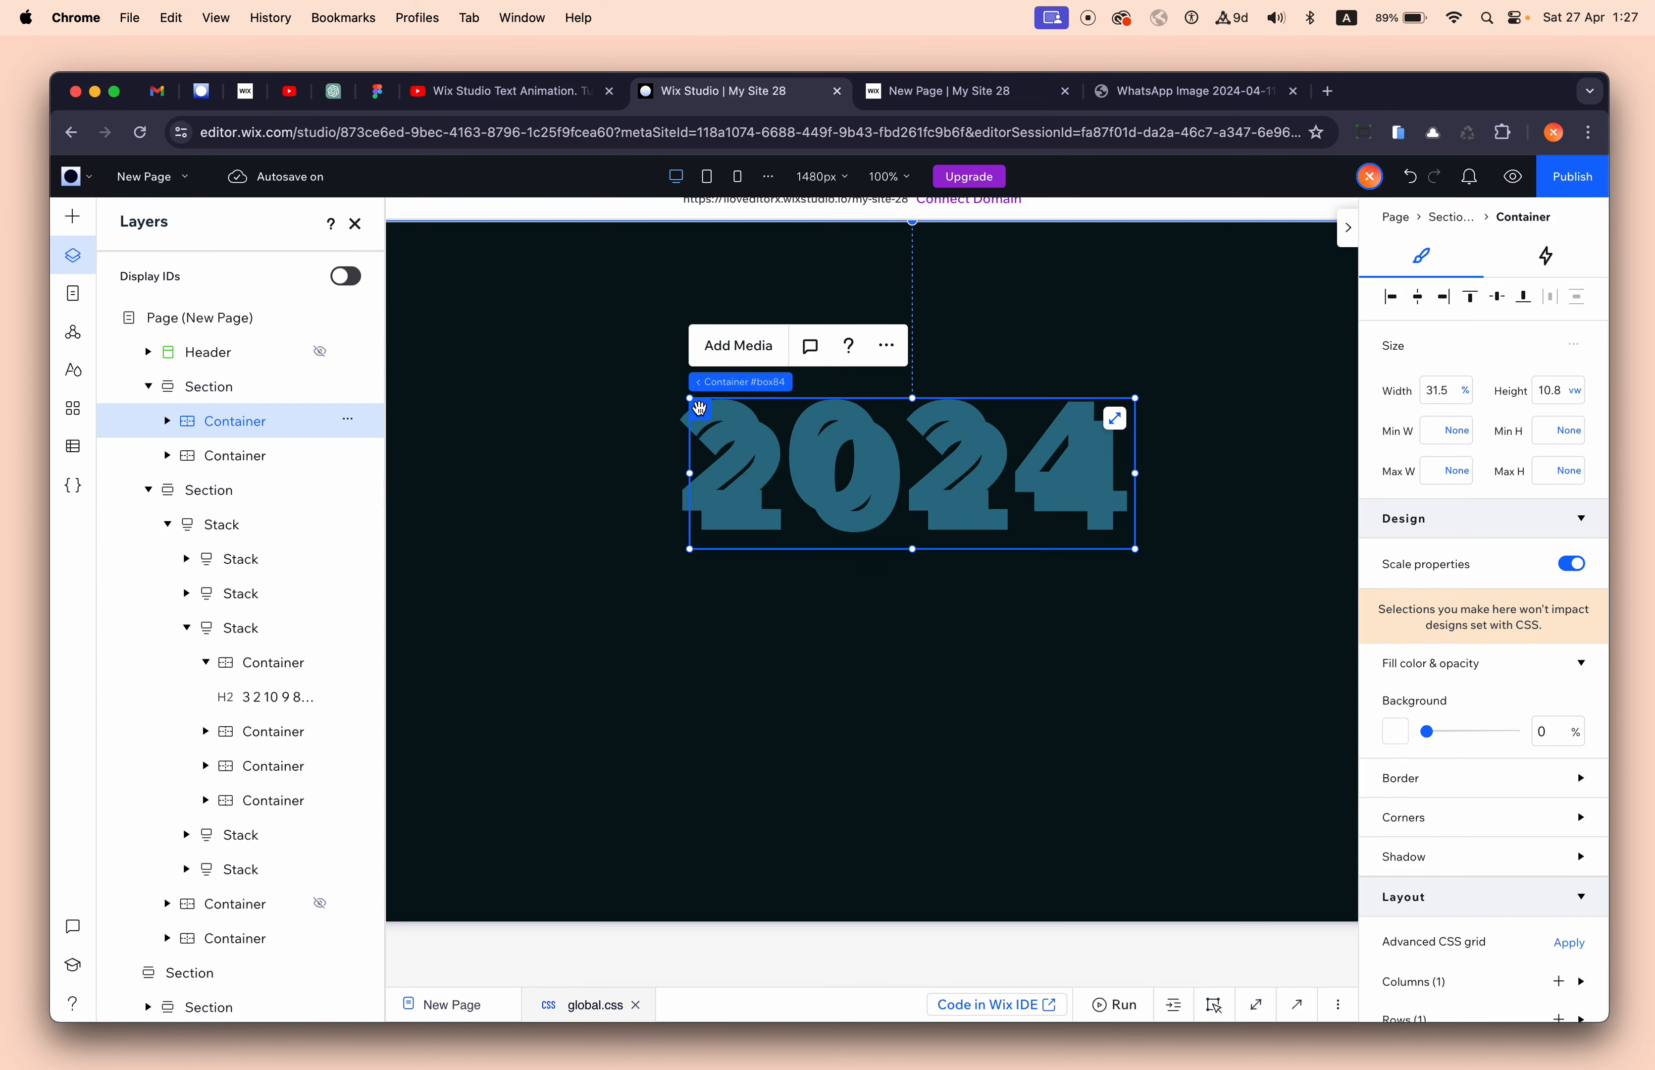
left_click_drag(698, 407, 682, 557)
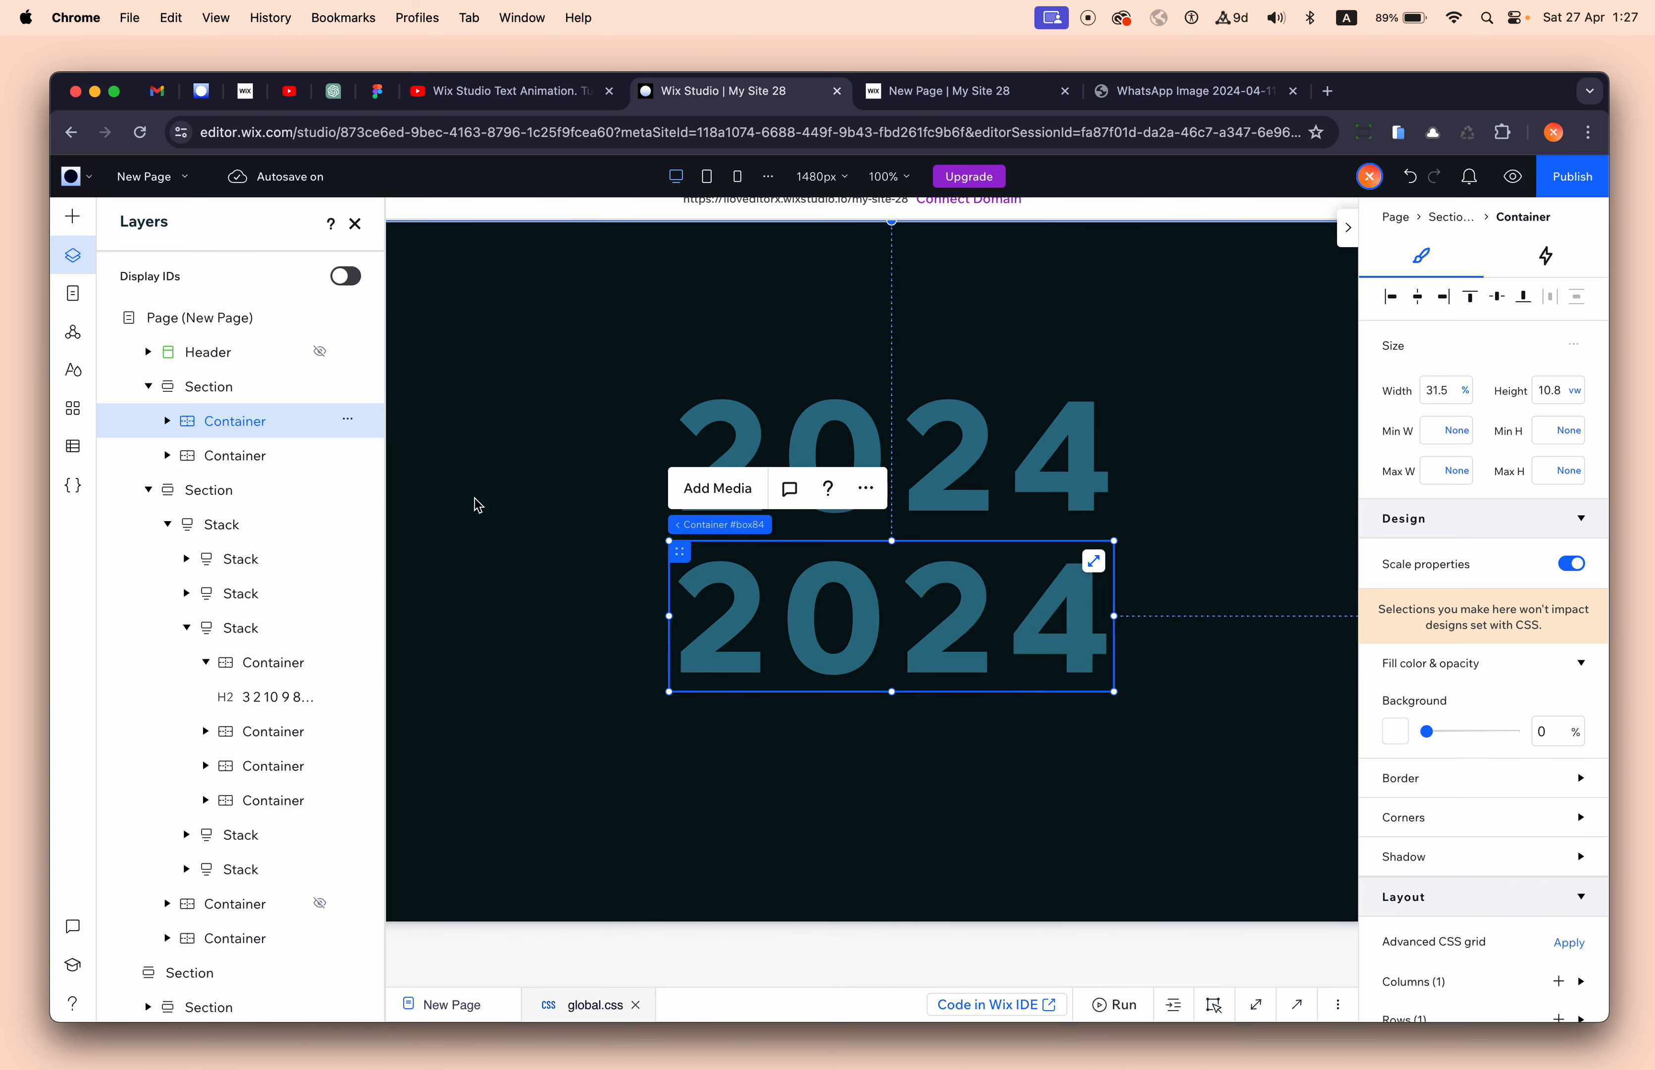
left_click(239, 454, "shift")
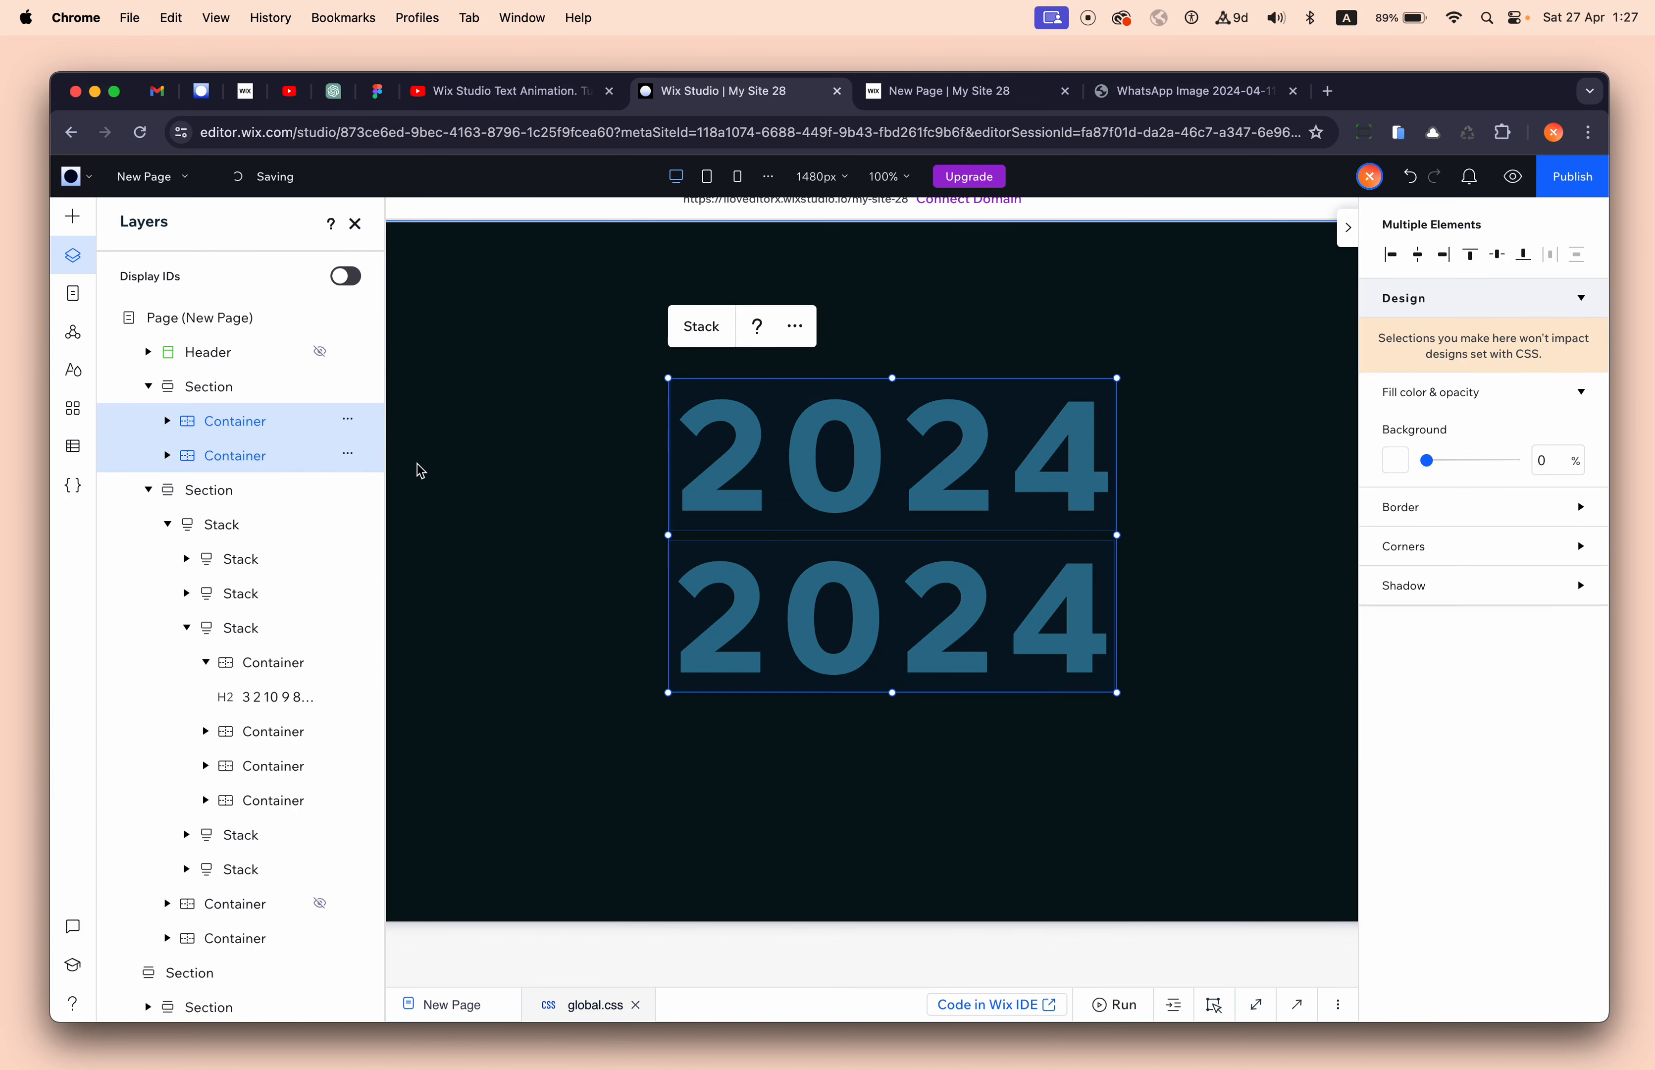
key("super+d")
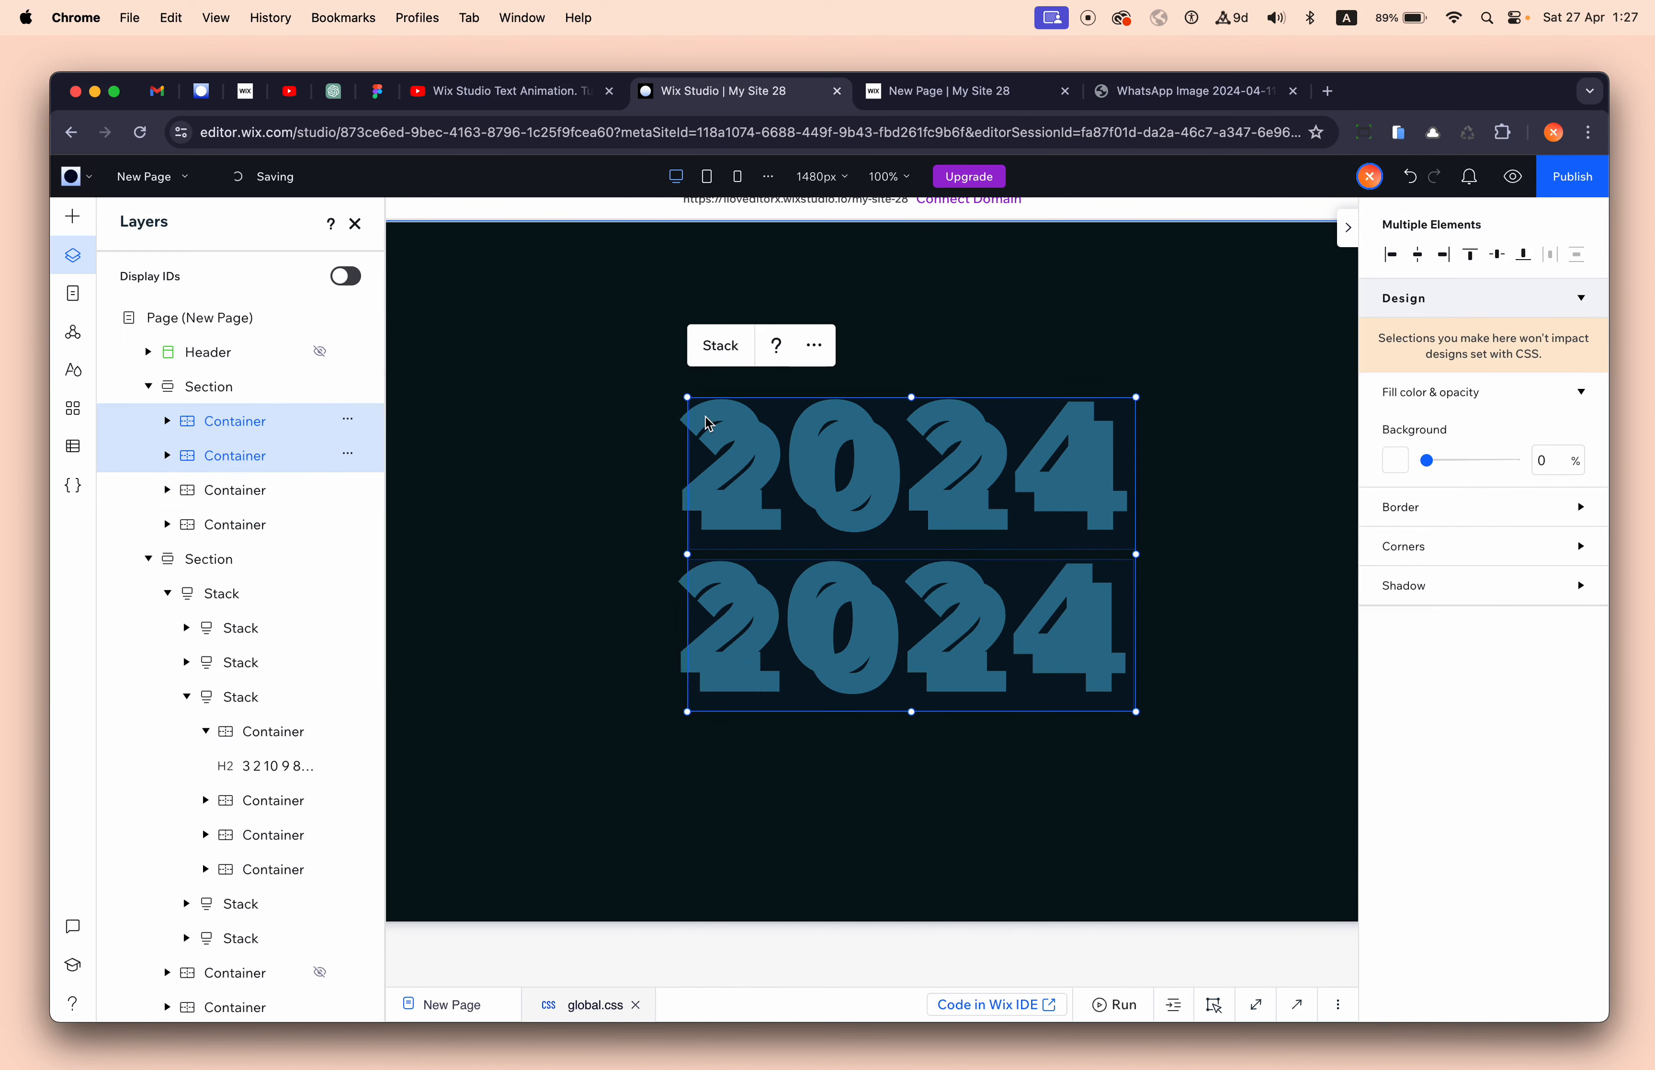
- Spread the 2024 rows vertically, moving copies up to the top and down to the bottom
left_click(547, 506)
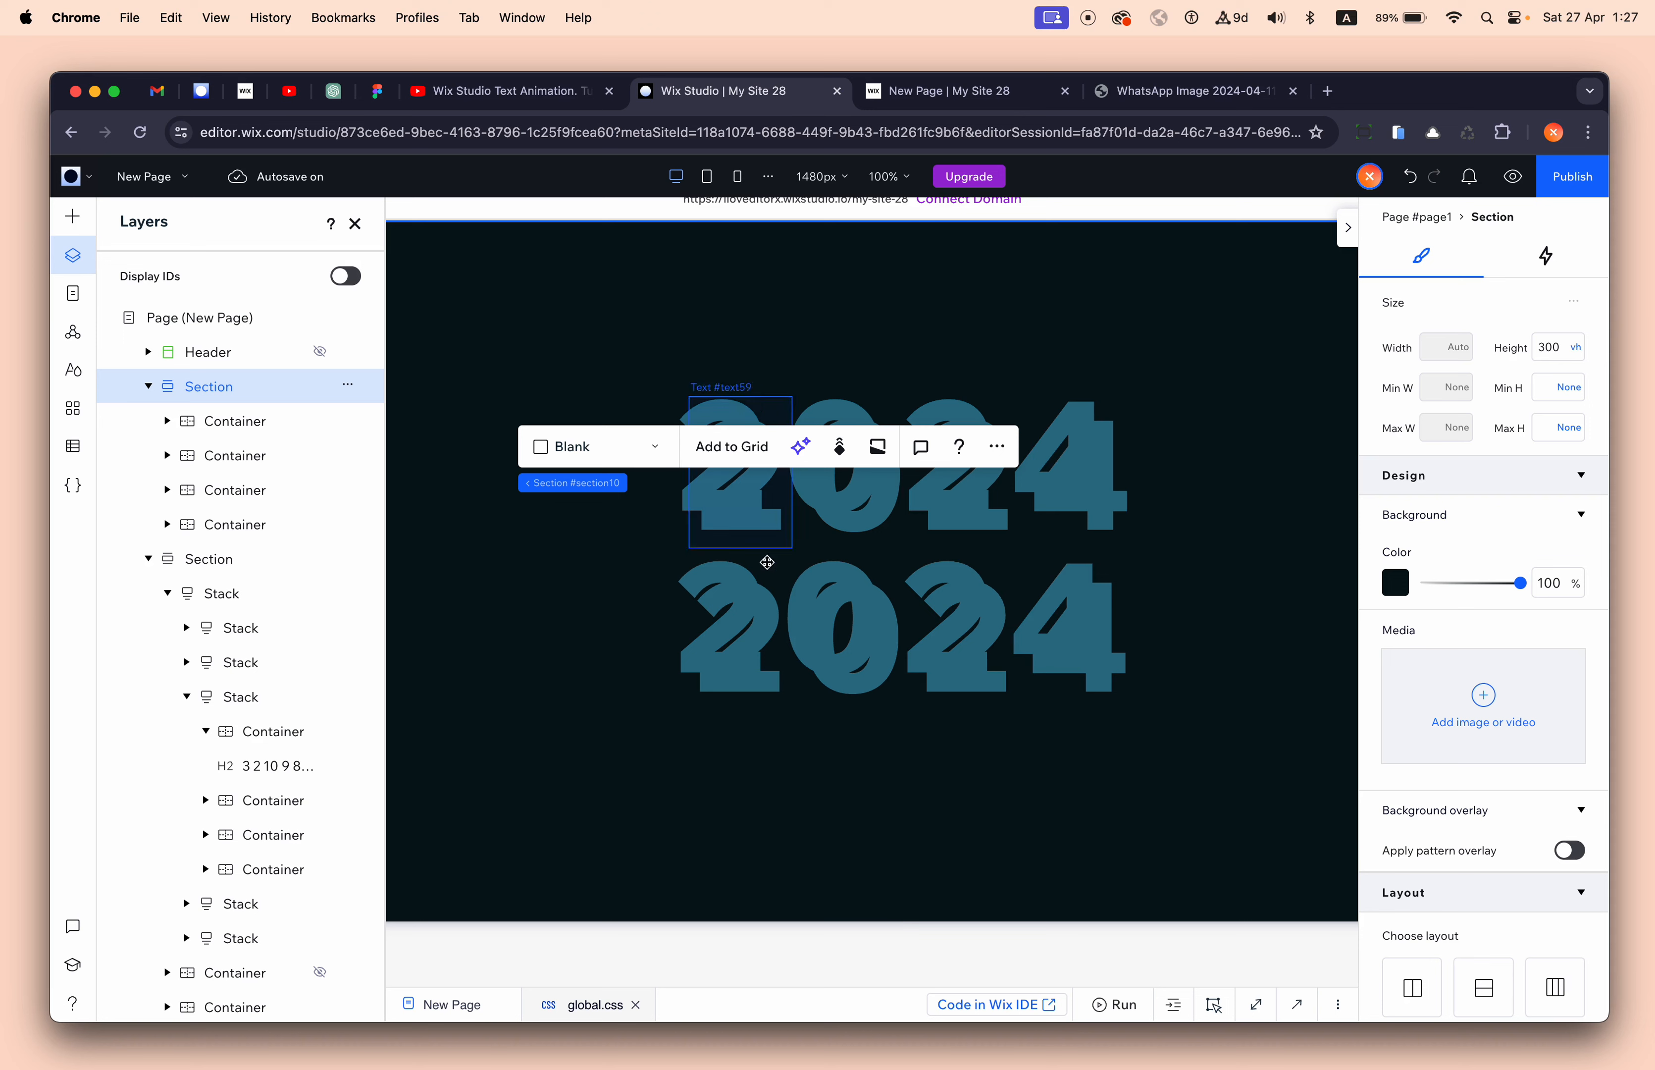
left_click(795, 571)
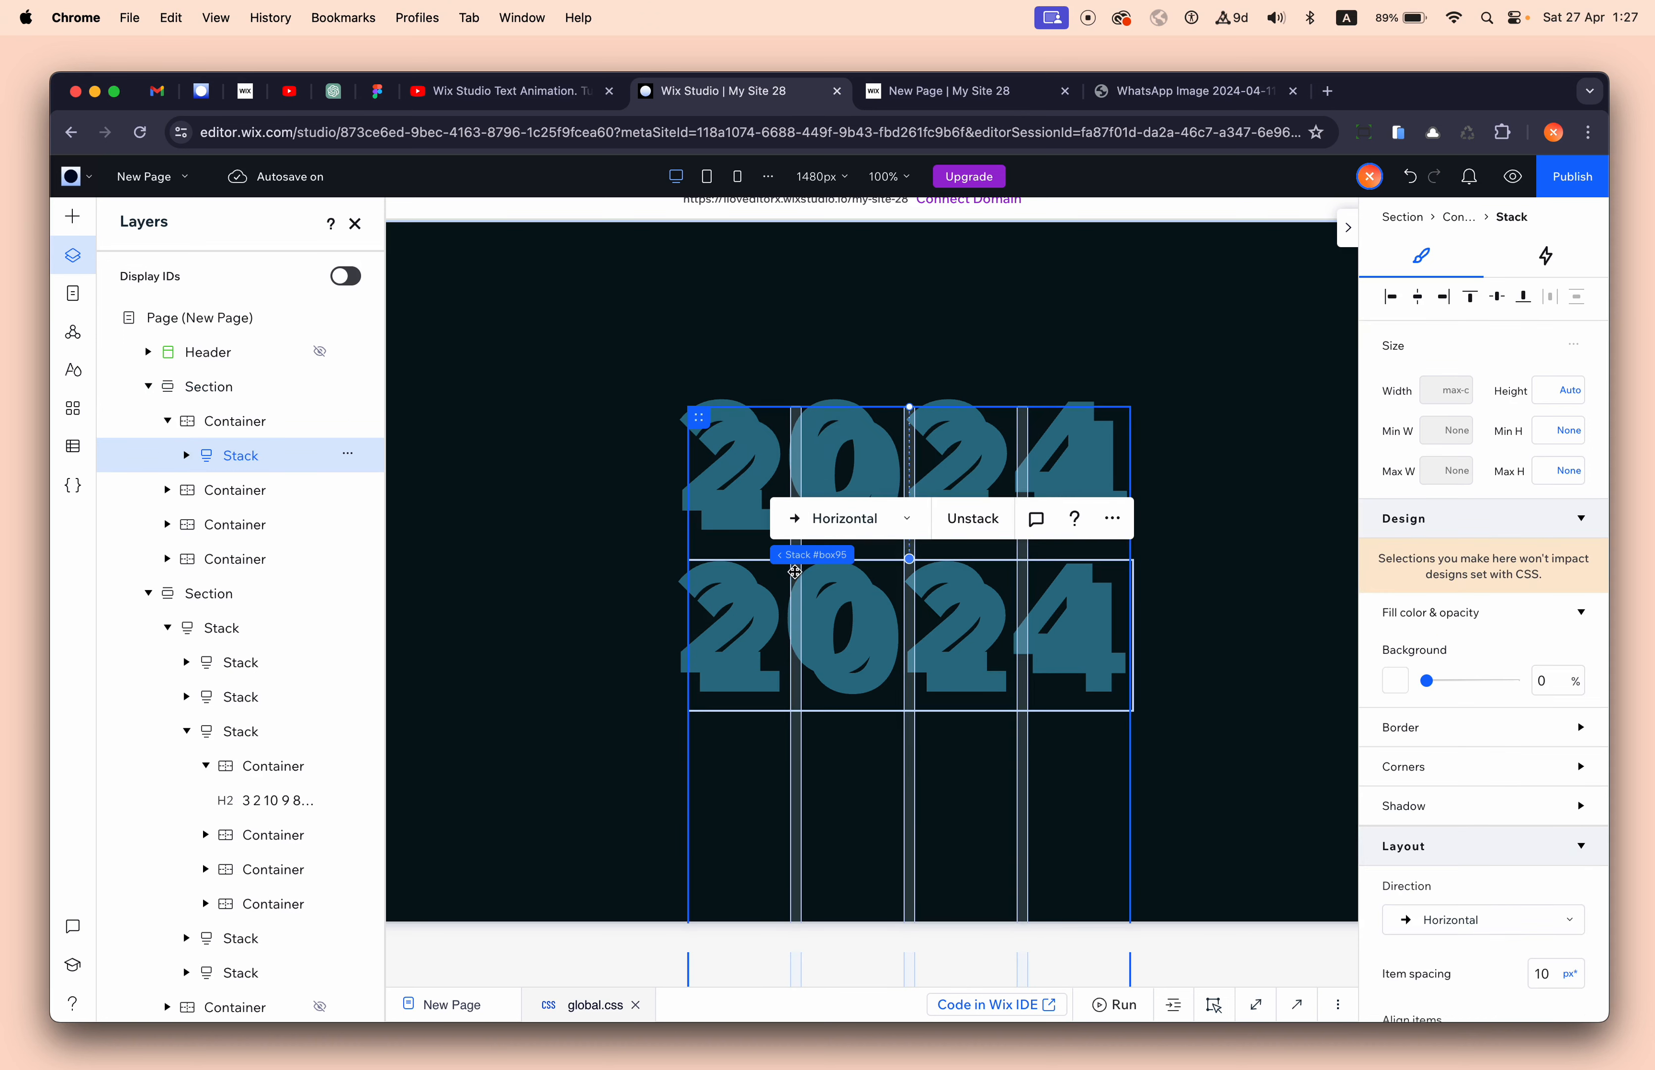
left_click(245, 421)
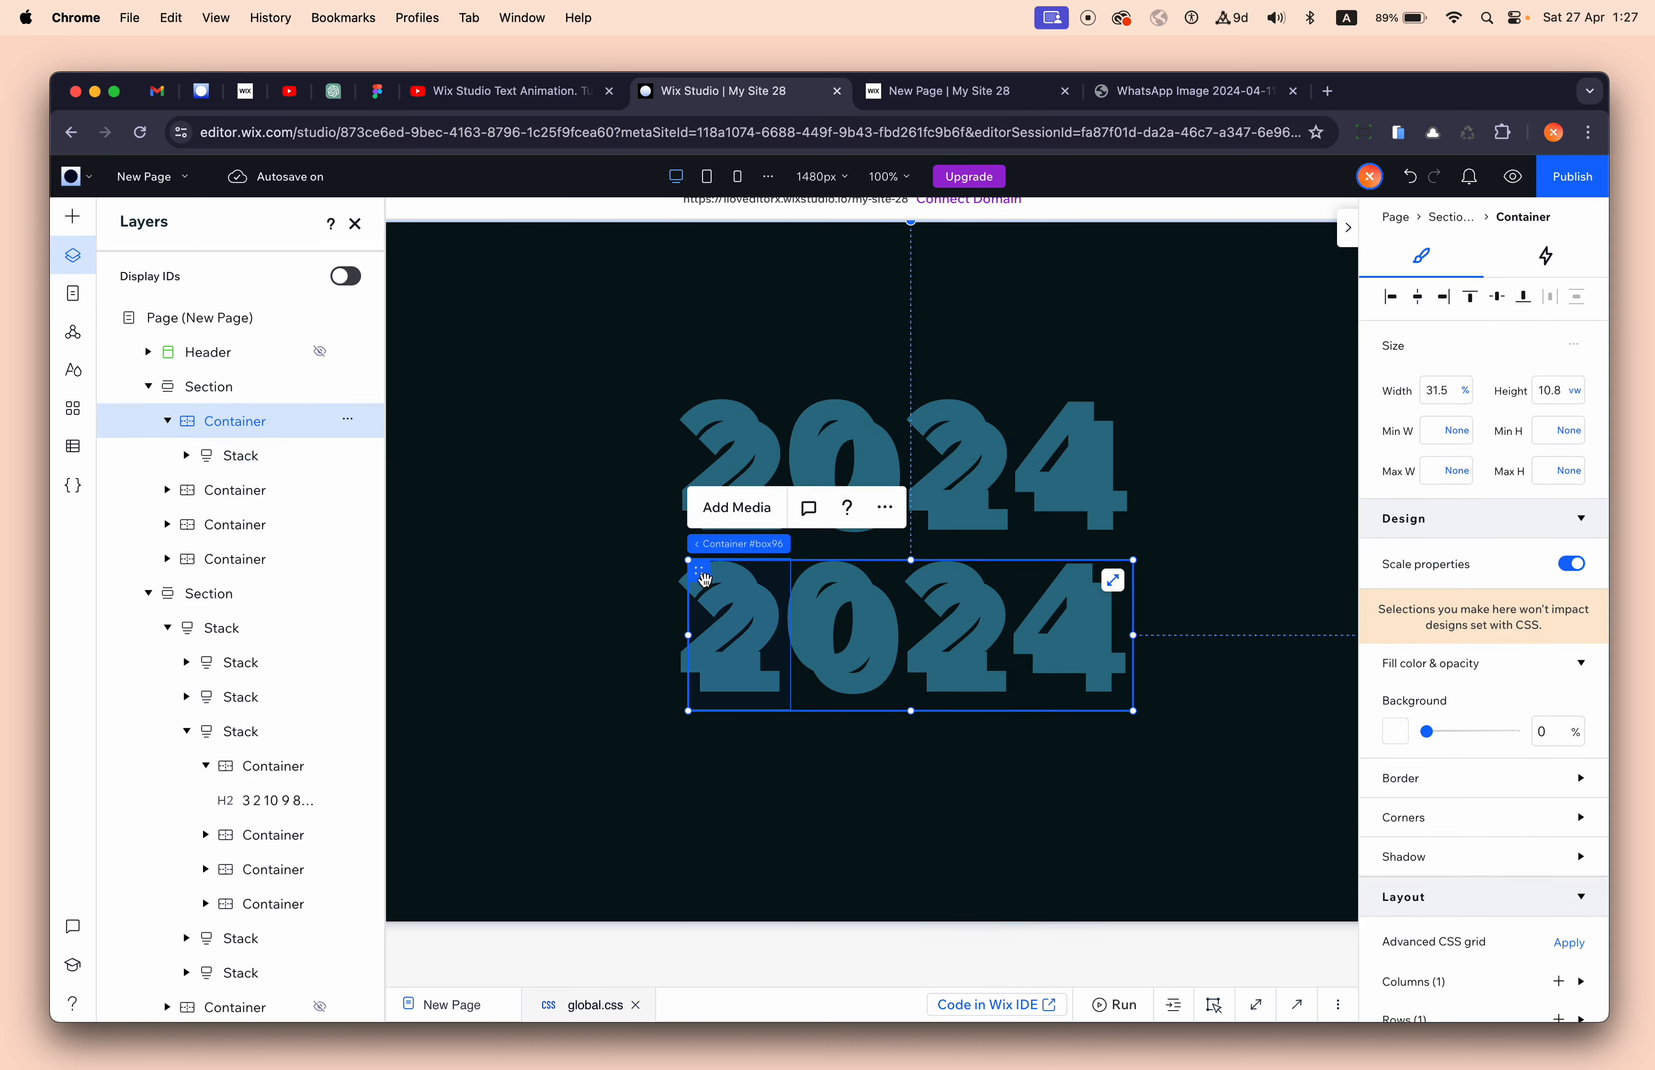
left_click_drag(704, 580, 681, 727)
left_click(280, 492)
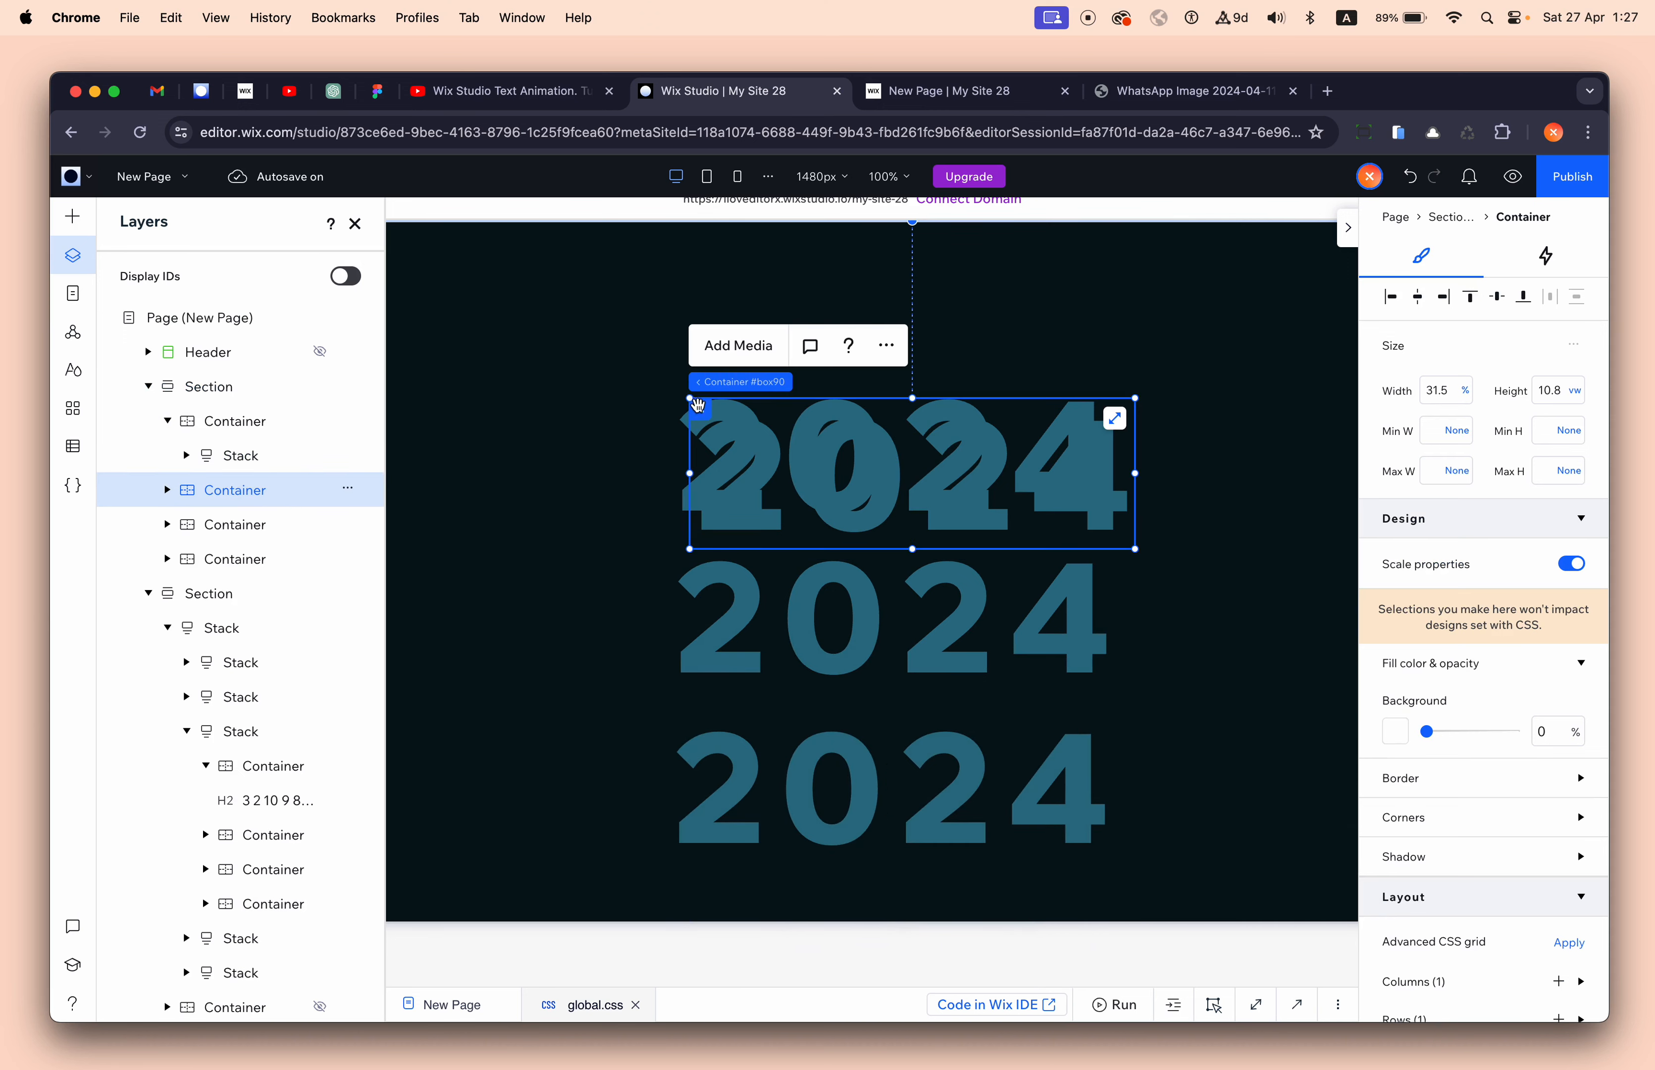
left_click_drag(698, 406, 679, 234)
left_click(939, 91)
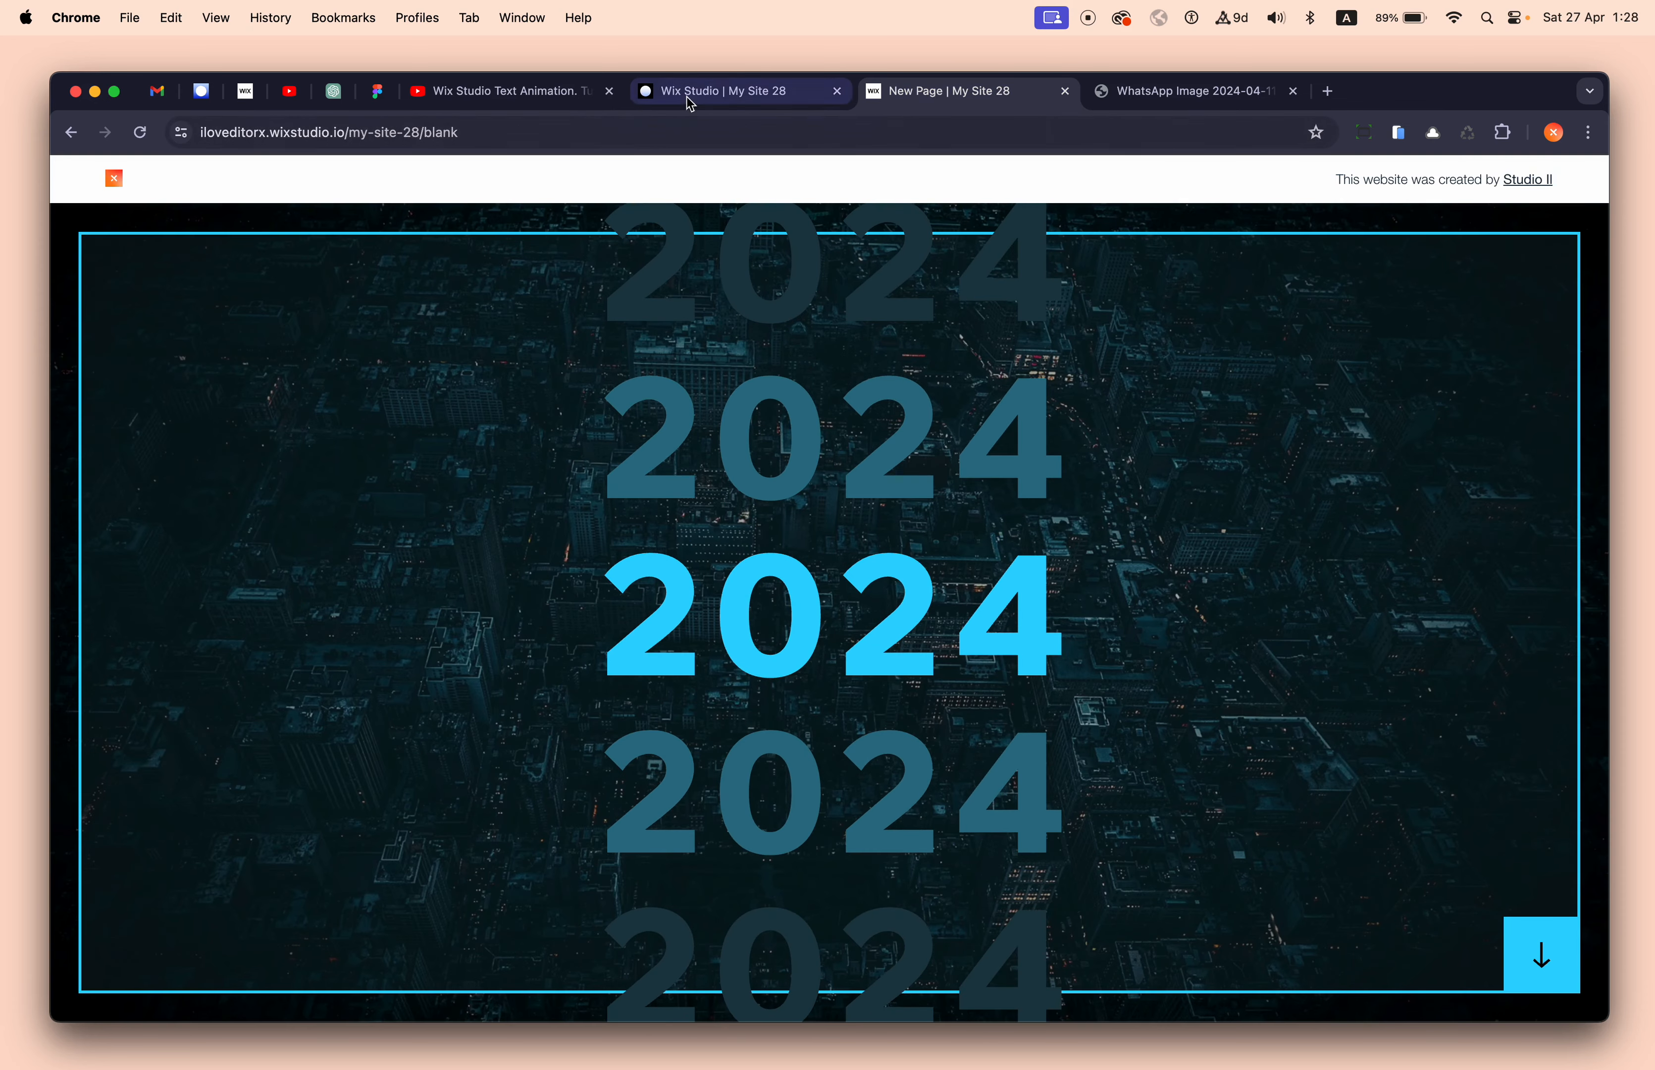
left_click(723, 91)
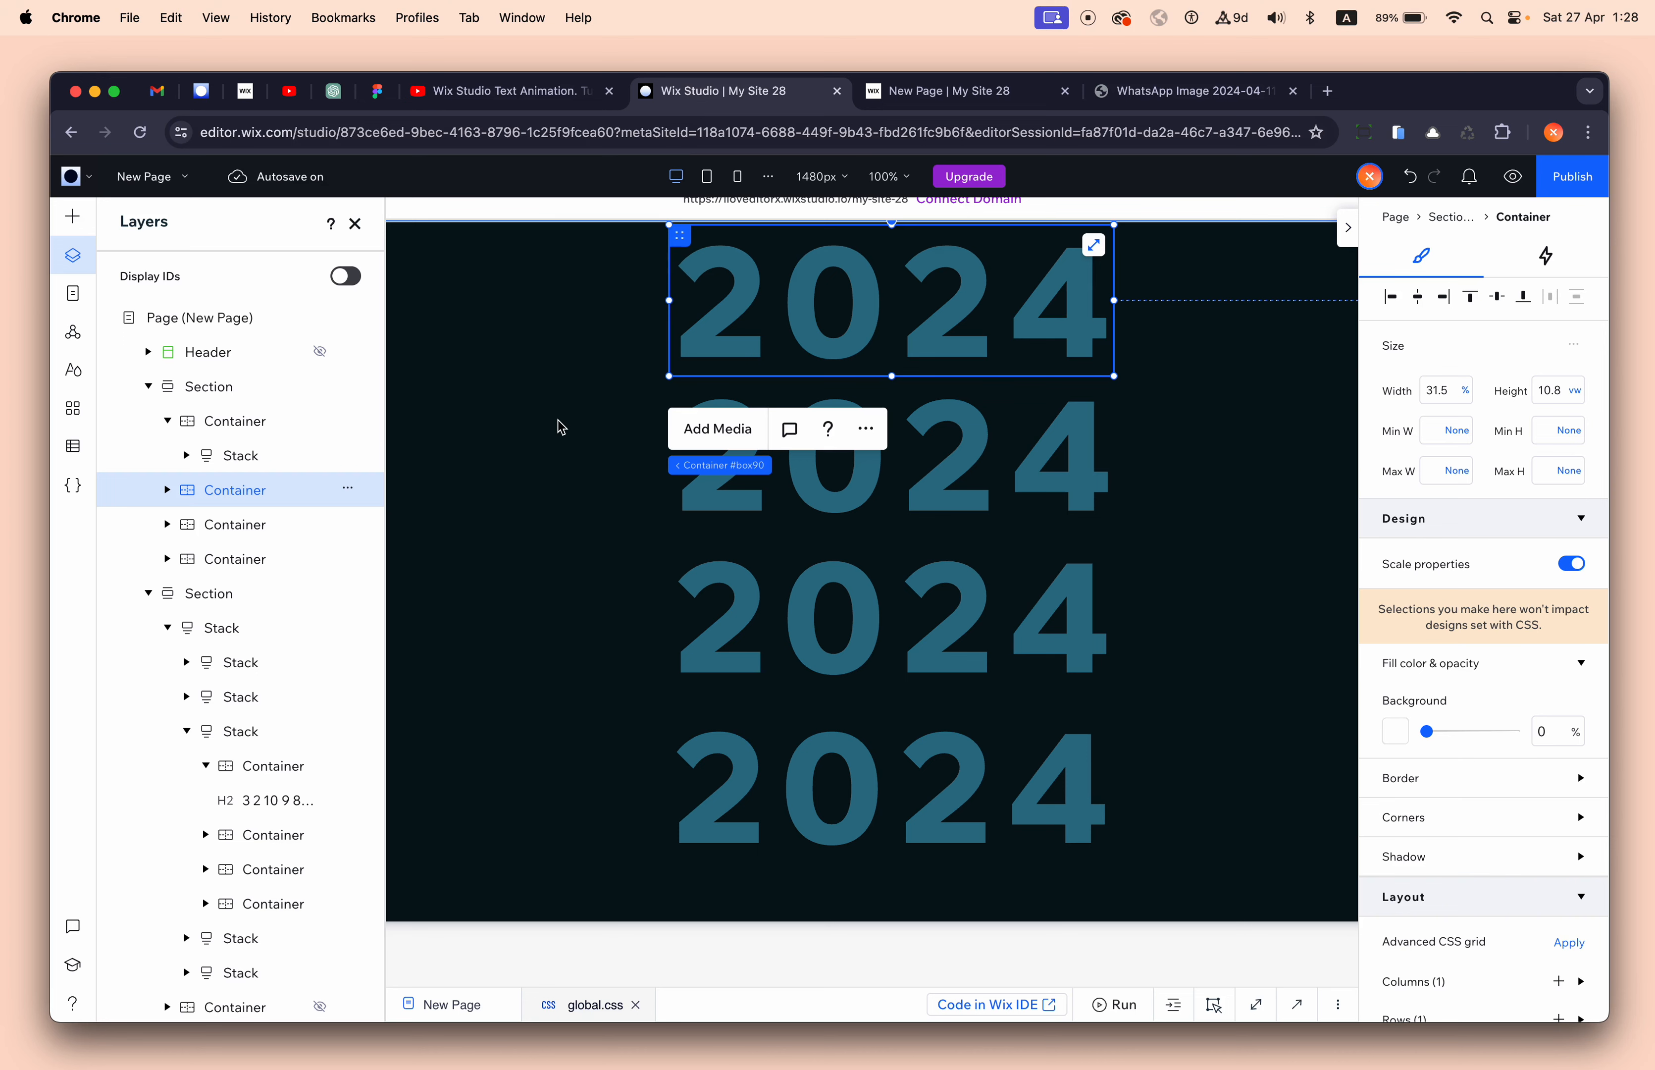
left_click_drag(709, 274, 671, 874)
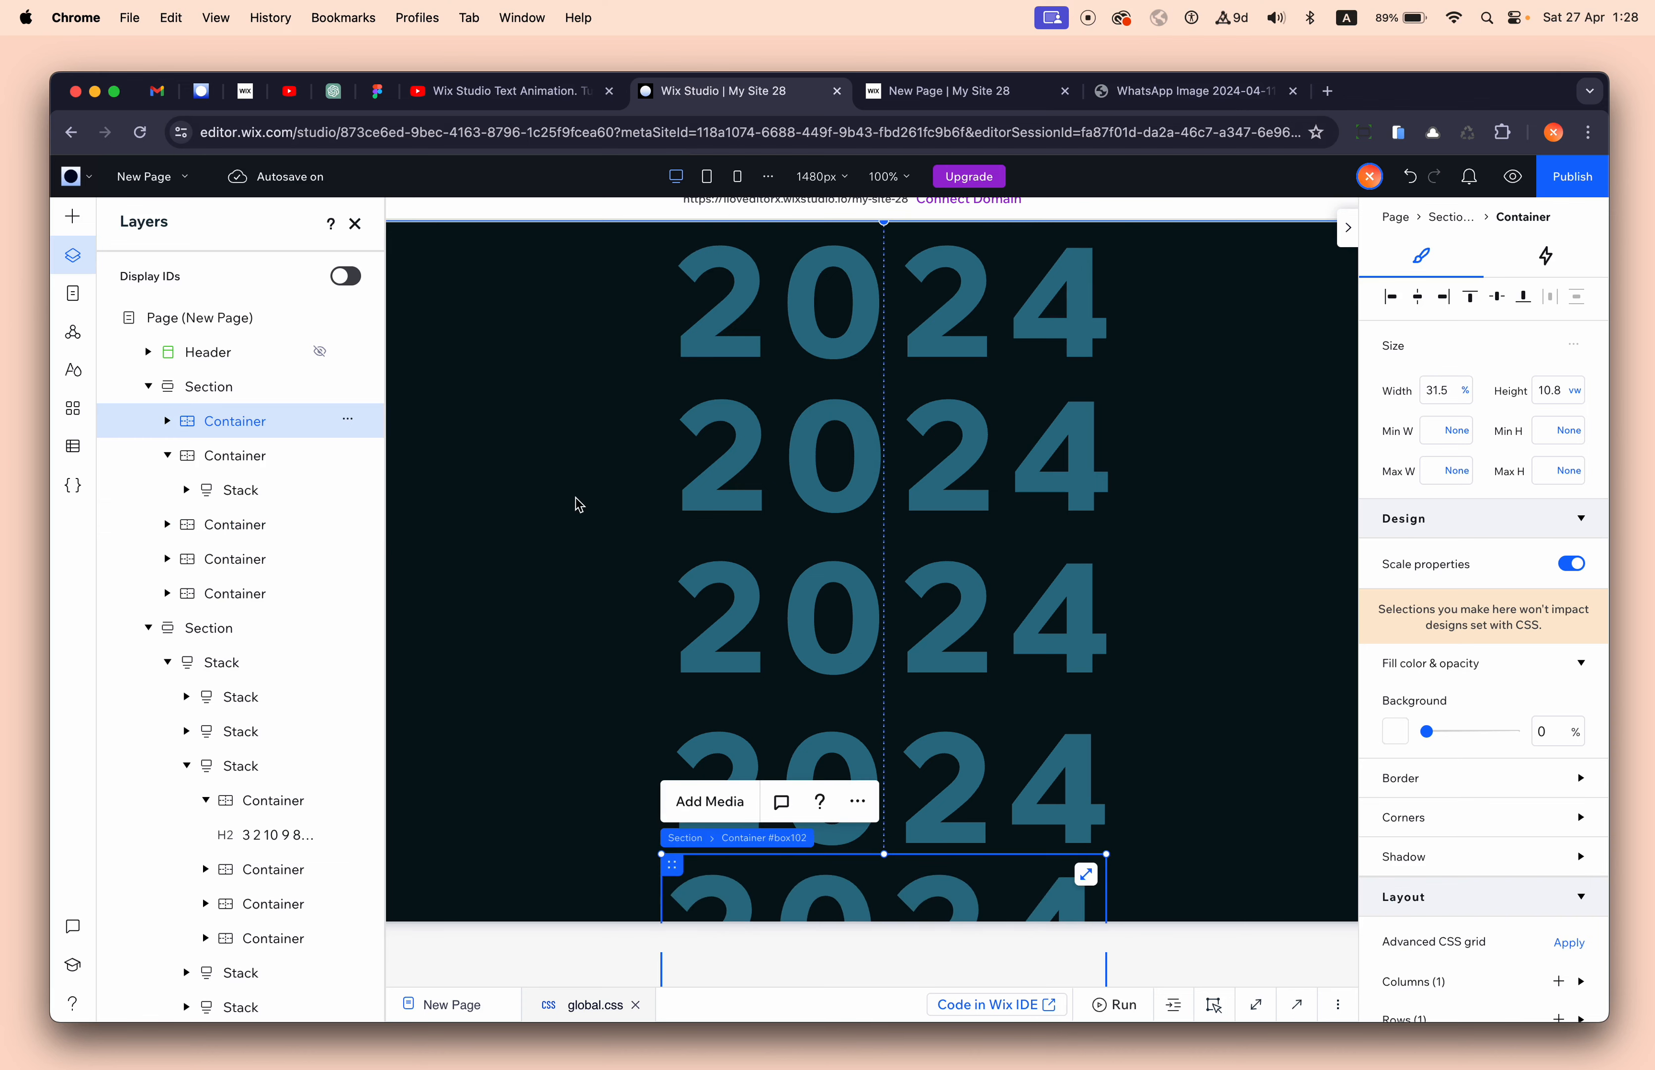
- Stack all five 2024 rows, centre-aligned with 10px item spacing
left_click(167, 456)
left_click(241, 557, "shift")
left_click(242, 524, "shift")
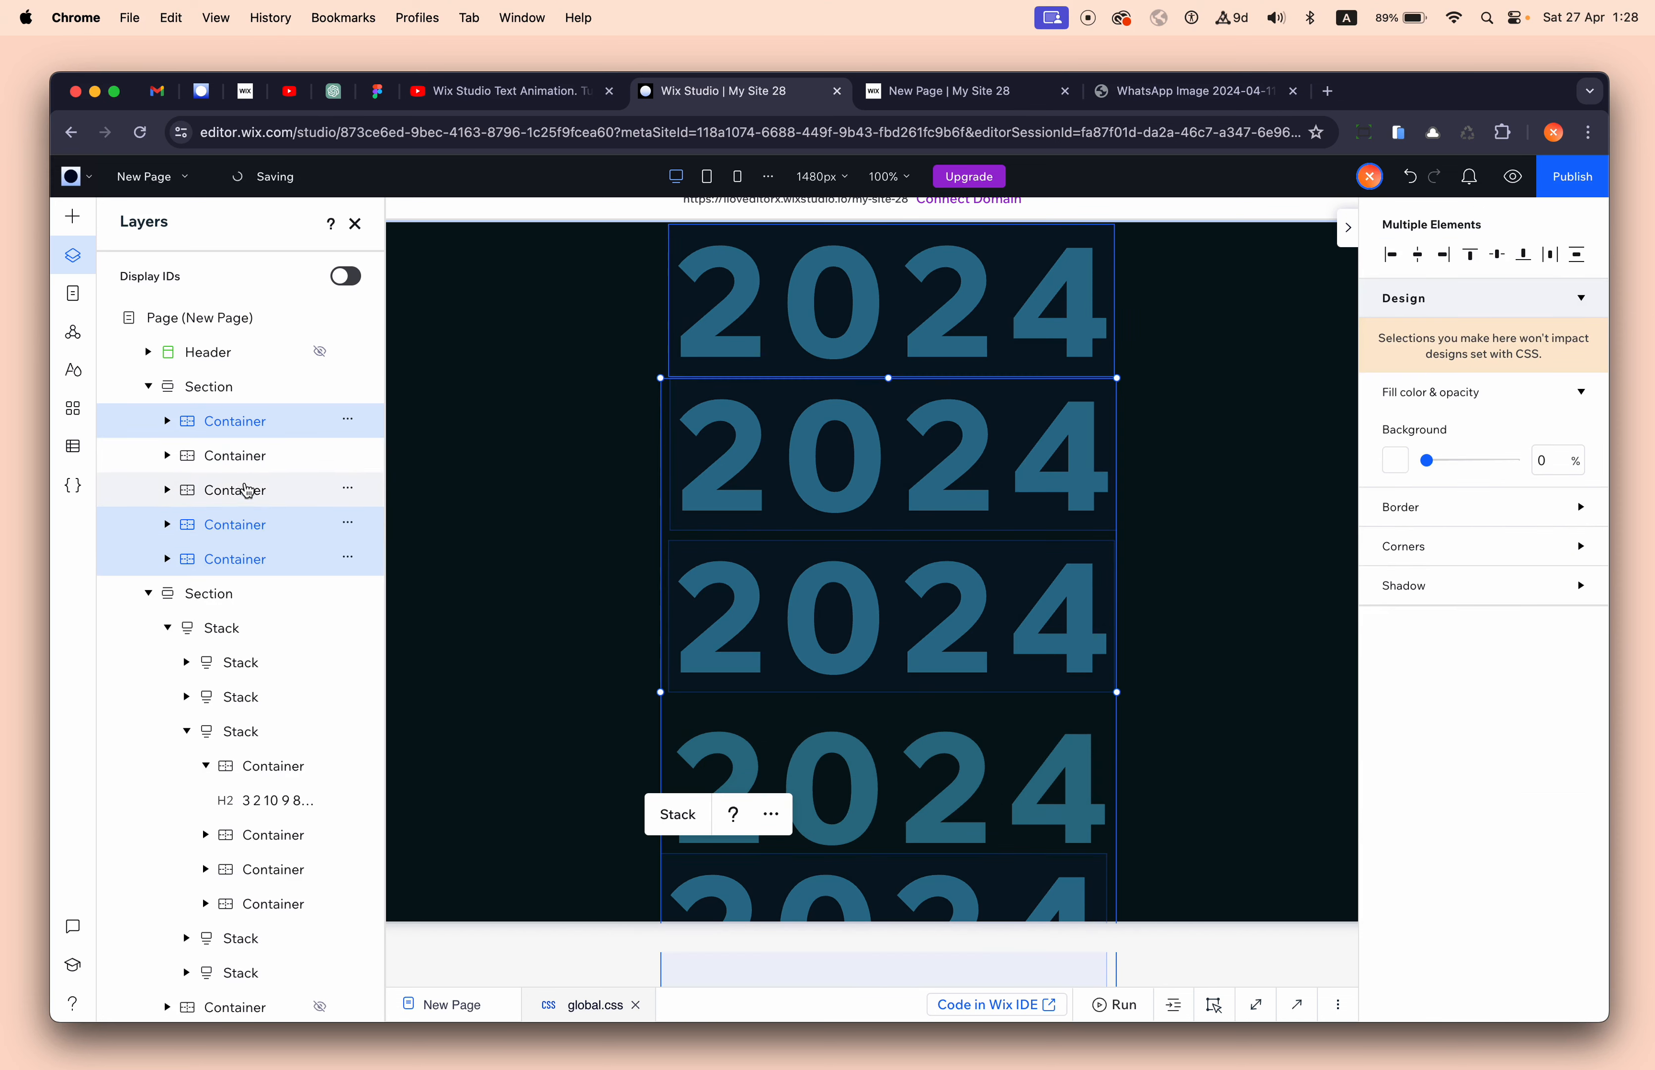
left_click(244, 489, "shift")
left_click(254, 456, "shift")
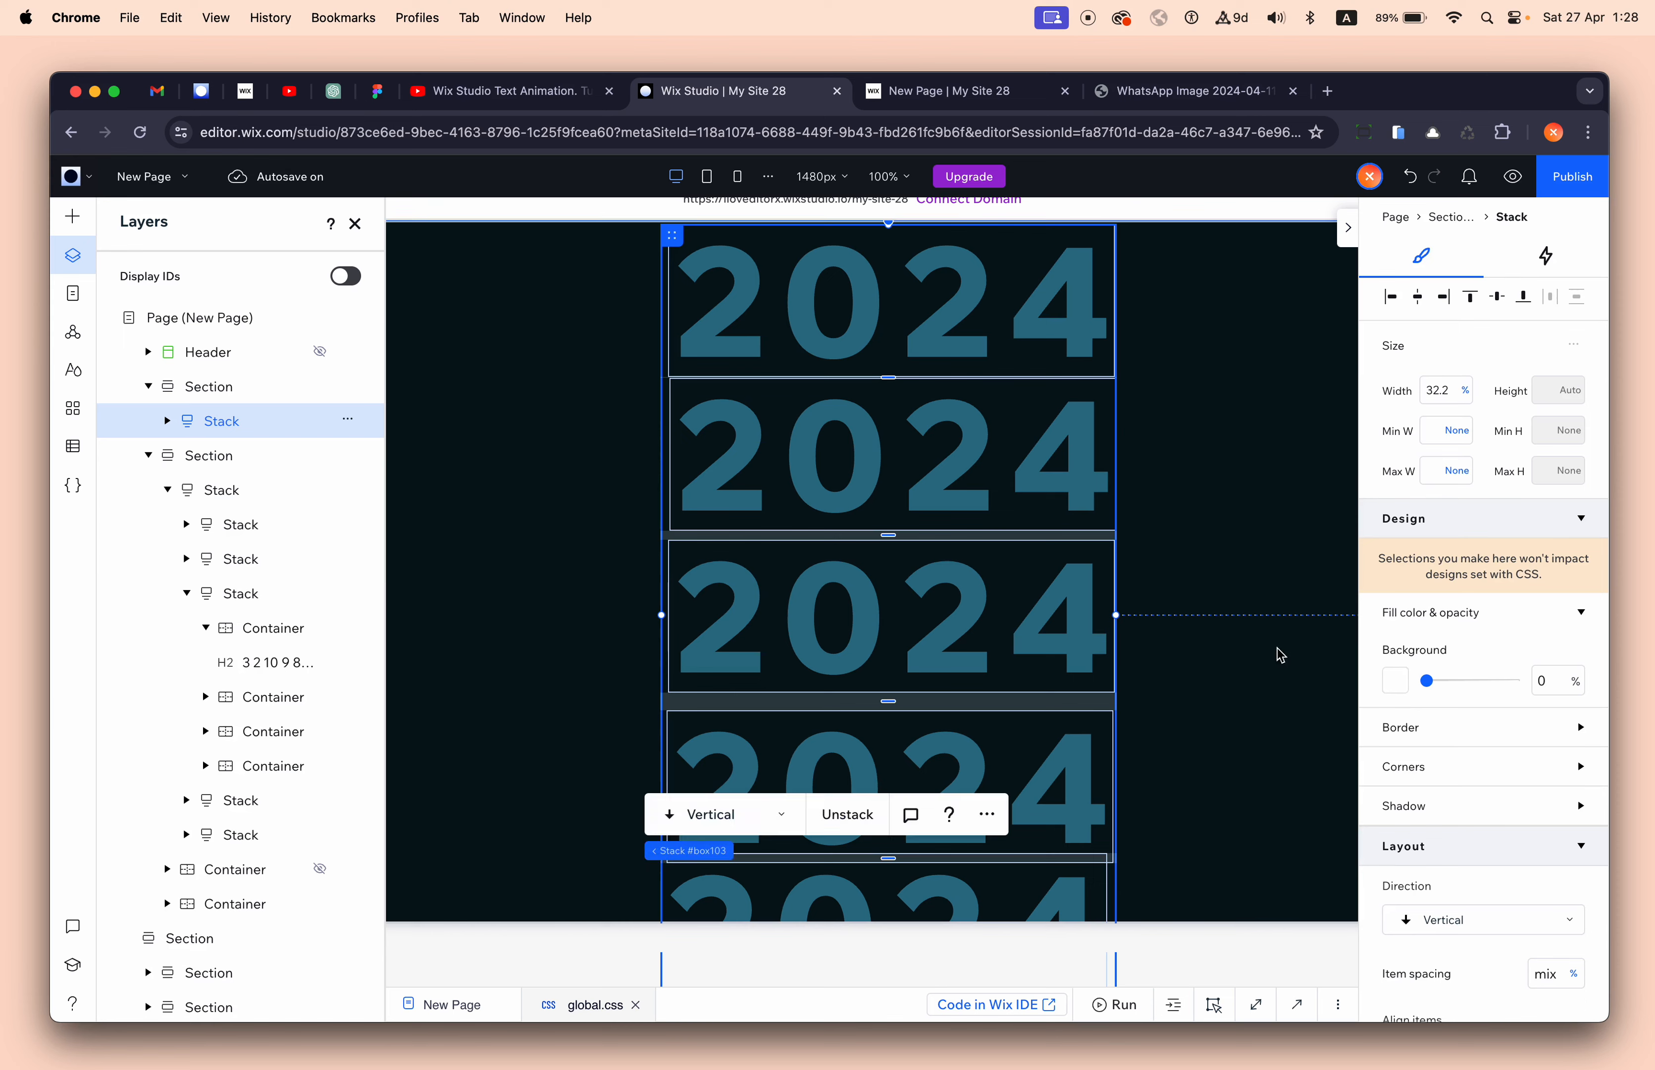
scroll(1451, 760, "down", 3)
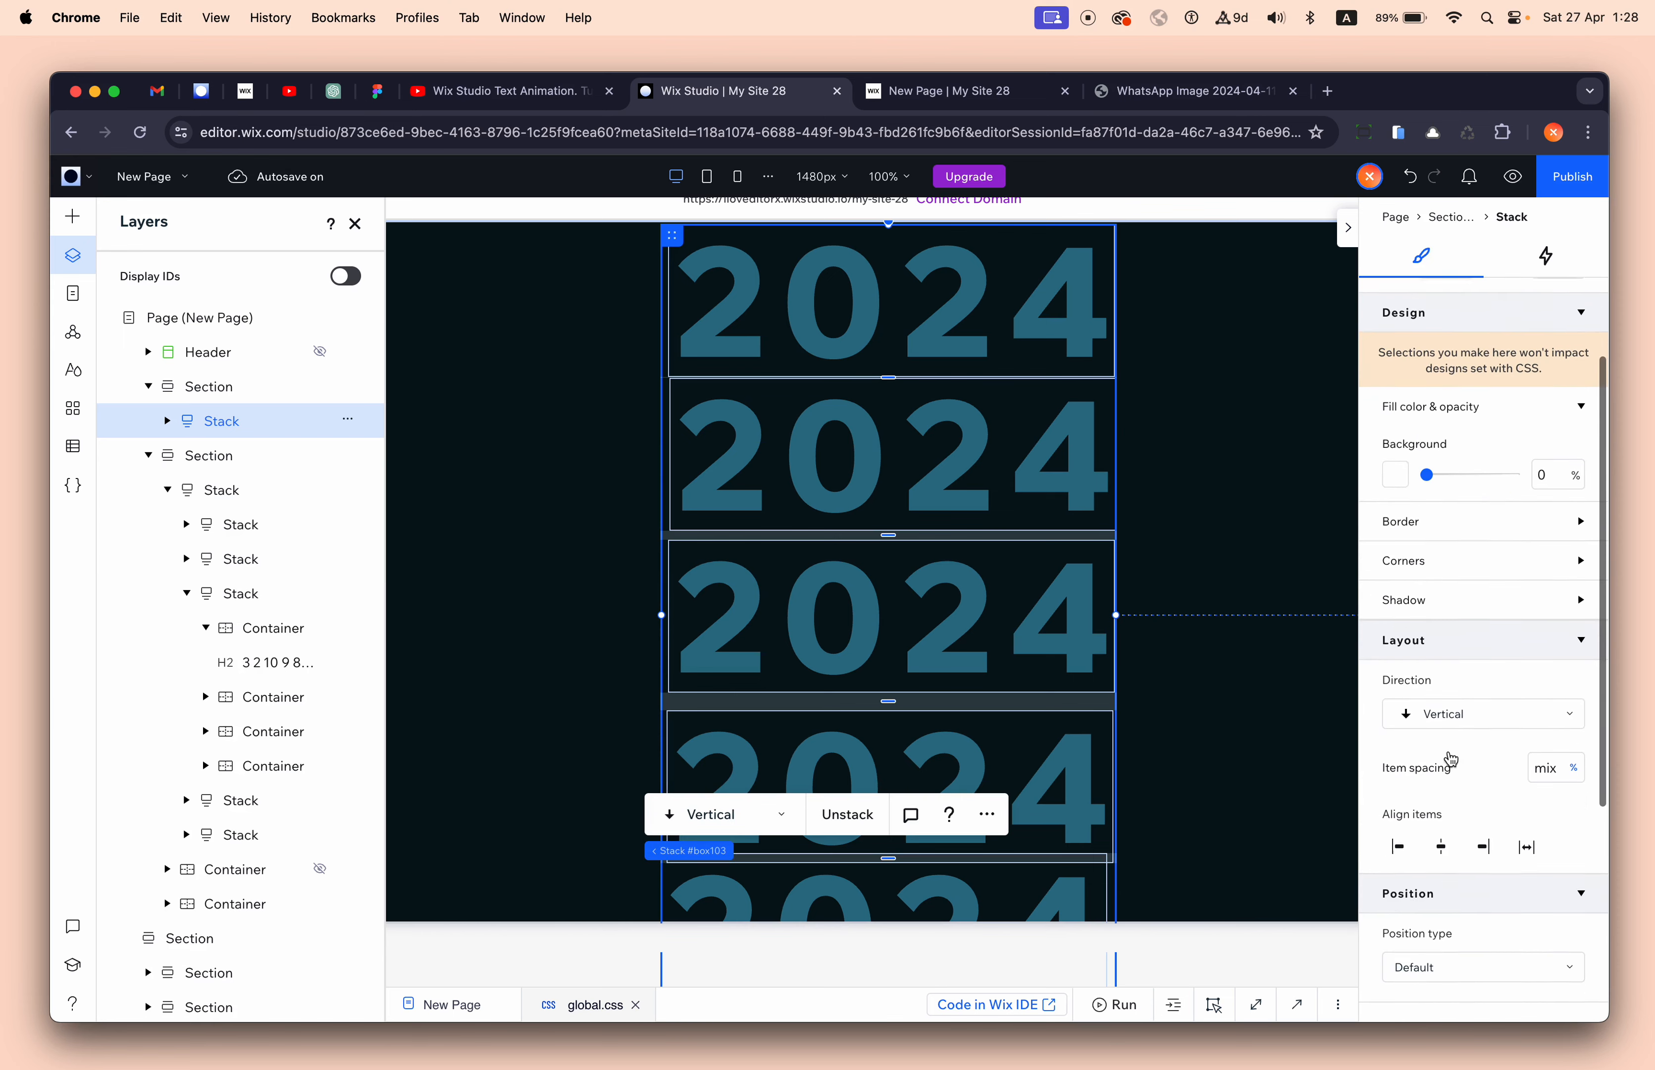
left_click(1441, 842)
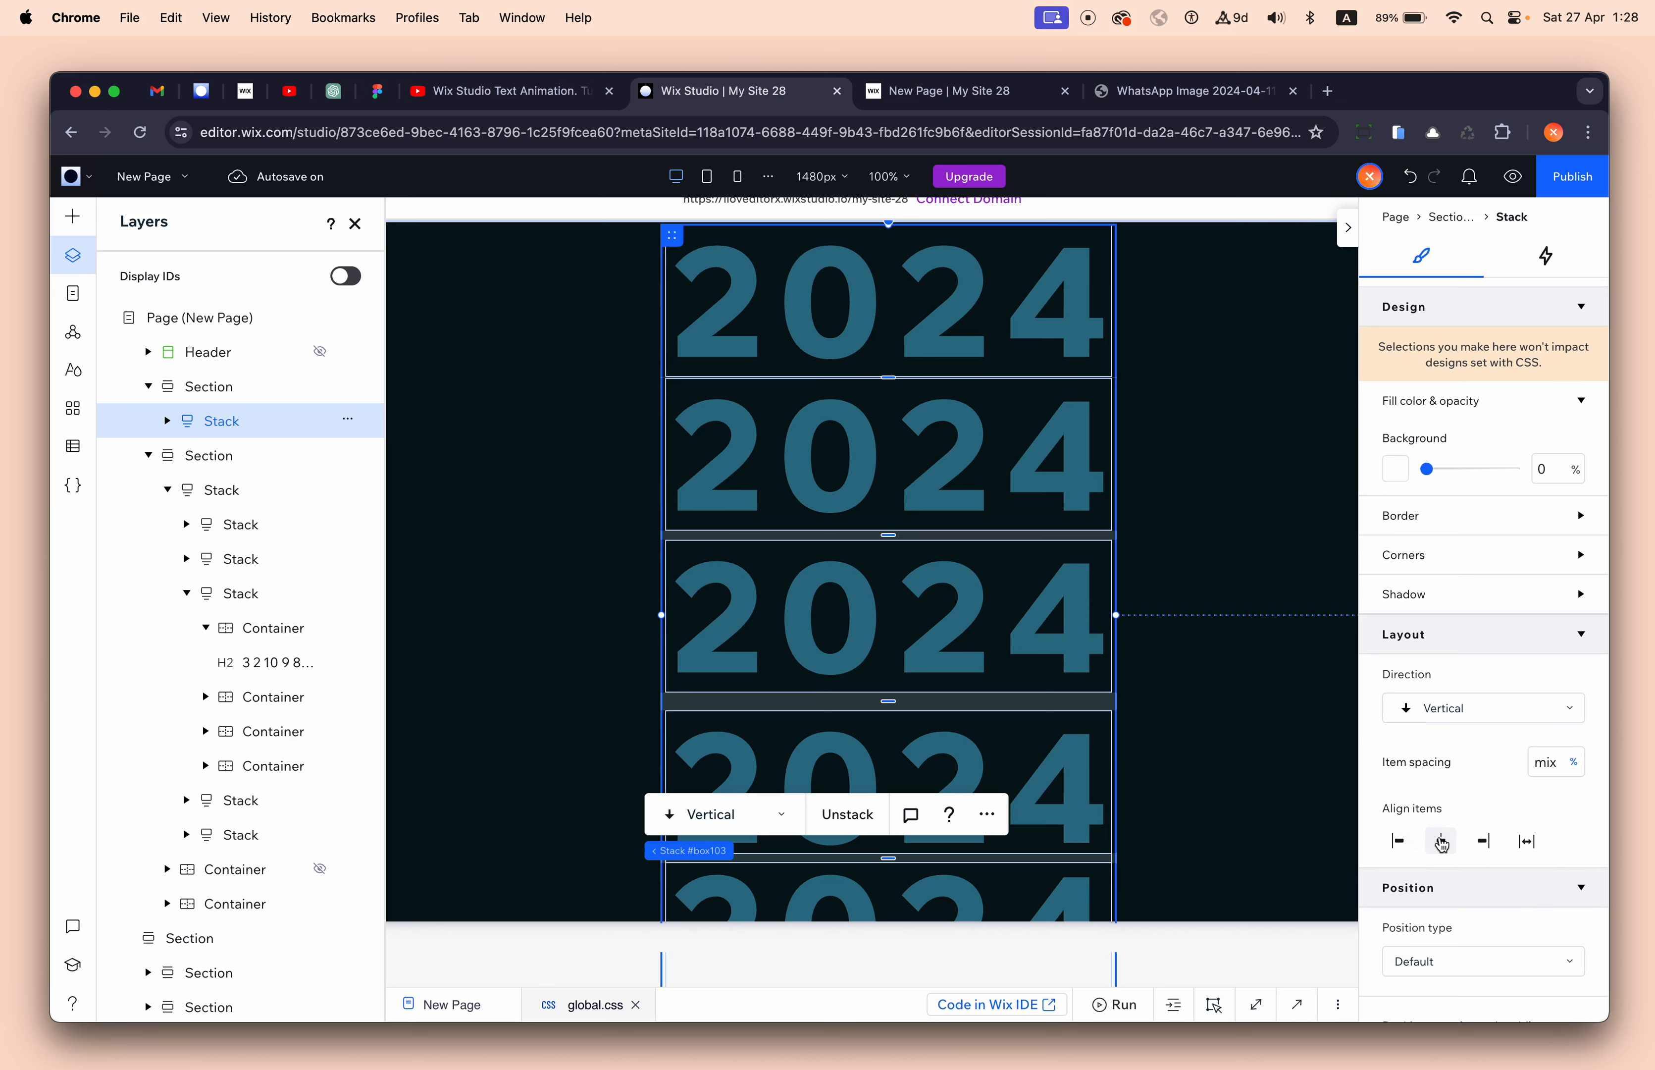
left_click(1558, 765)
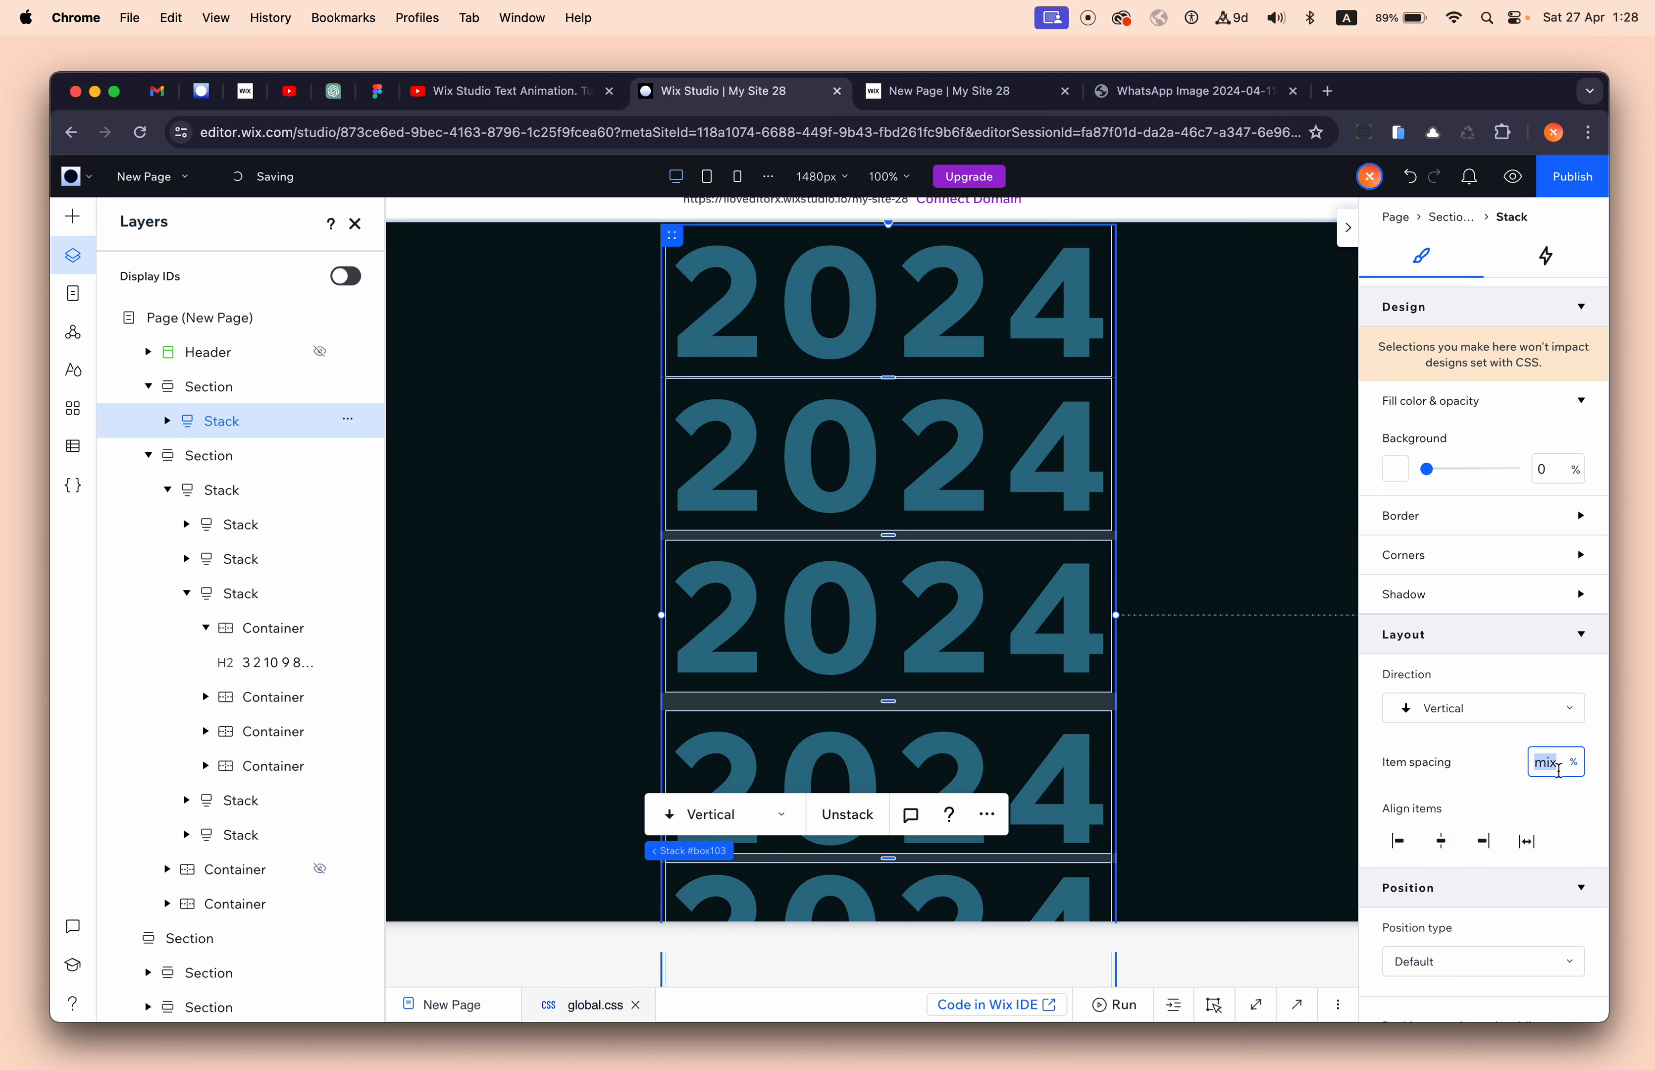
type("10px")
key("Return")
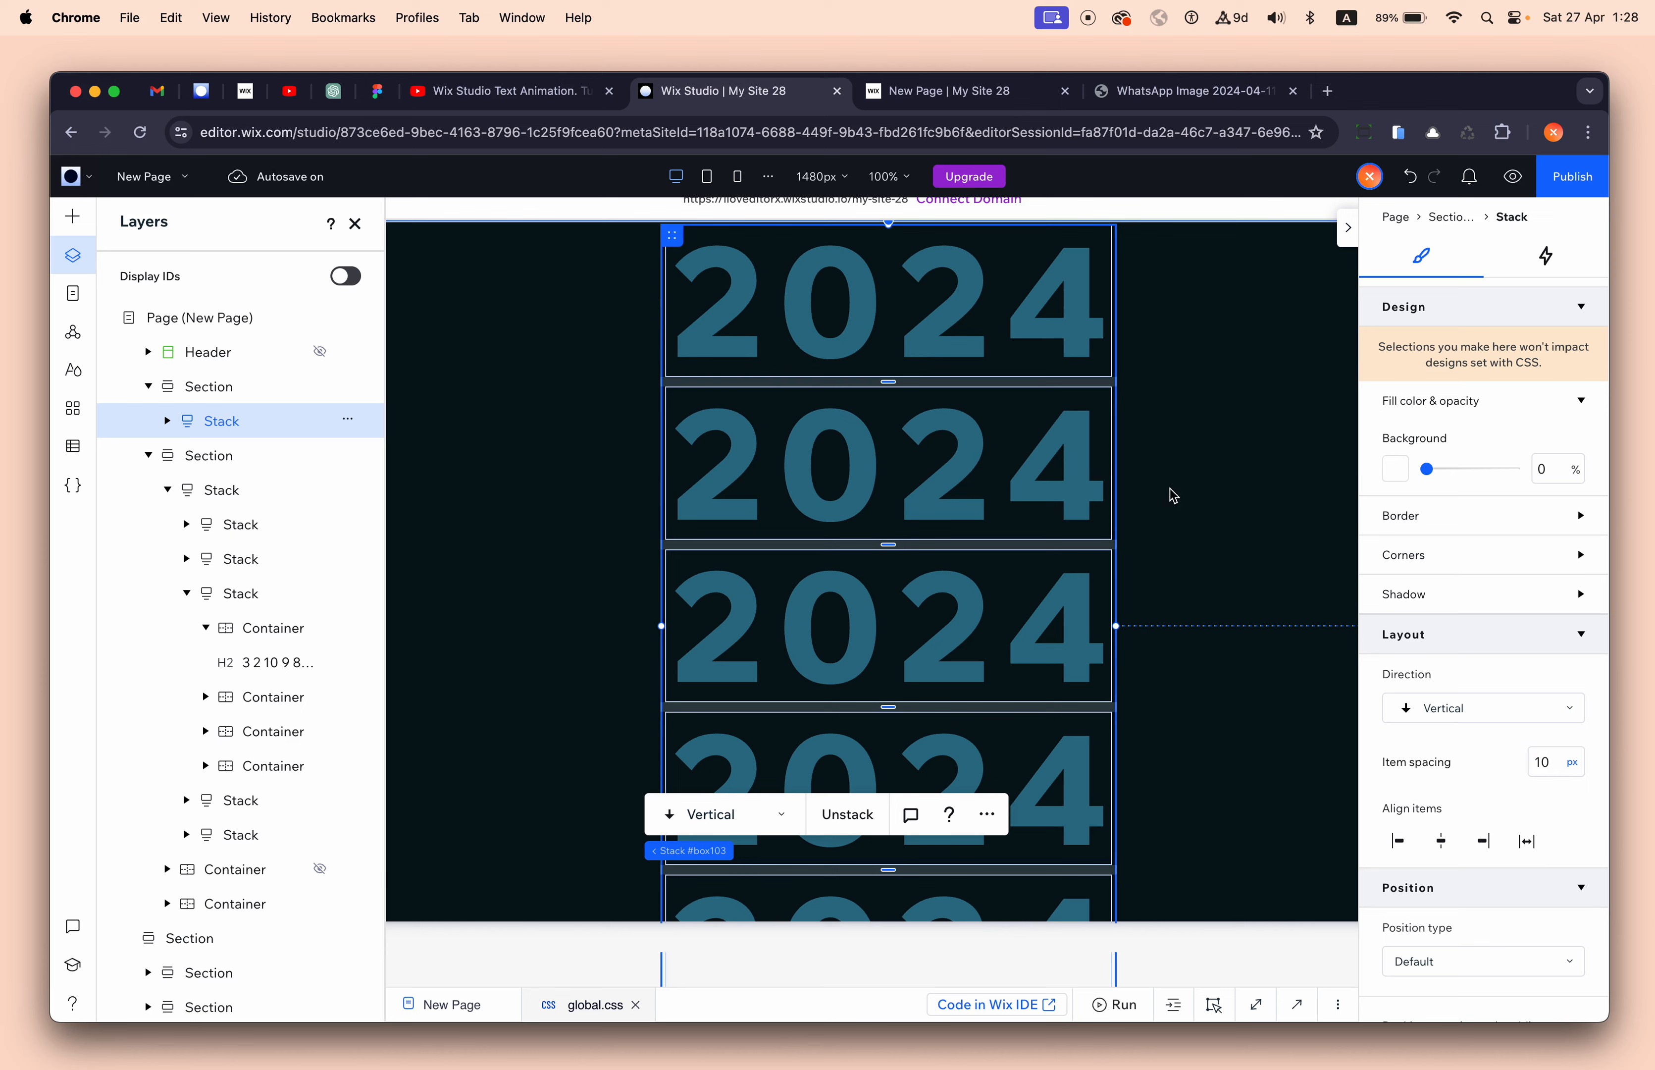
- Reset the stack's margins to centre it and keep the section height in viewport units
left_click(356, 224)
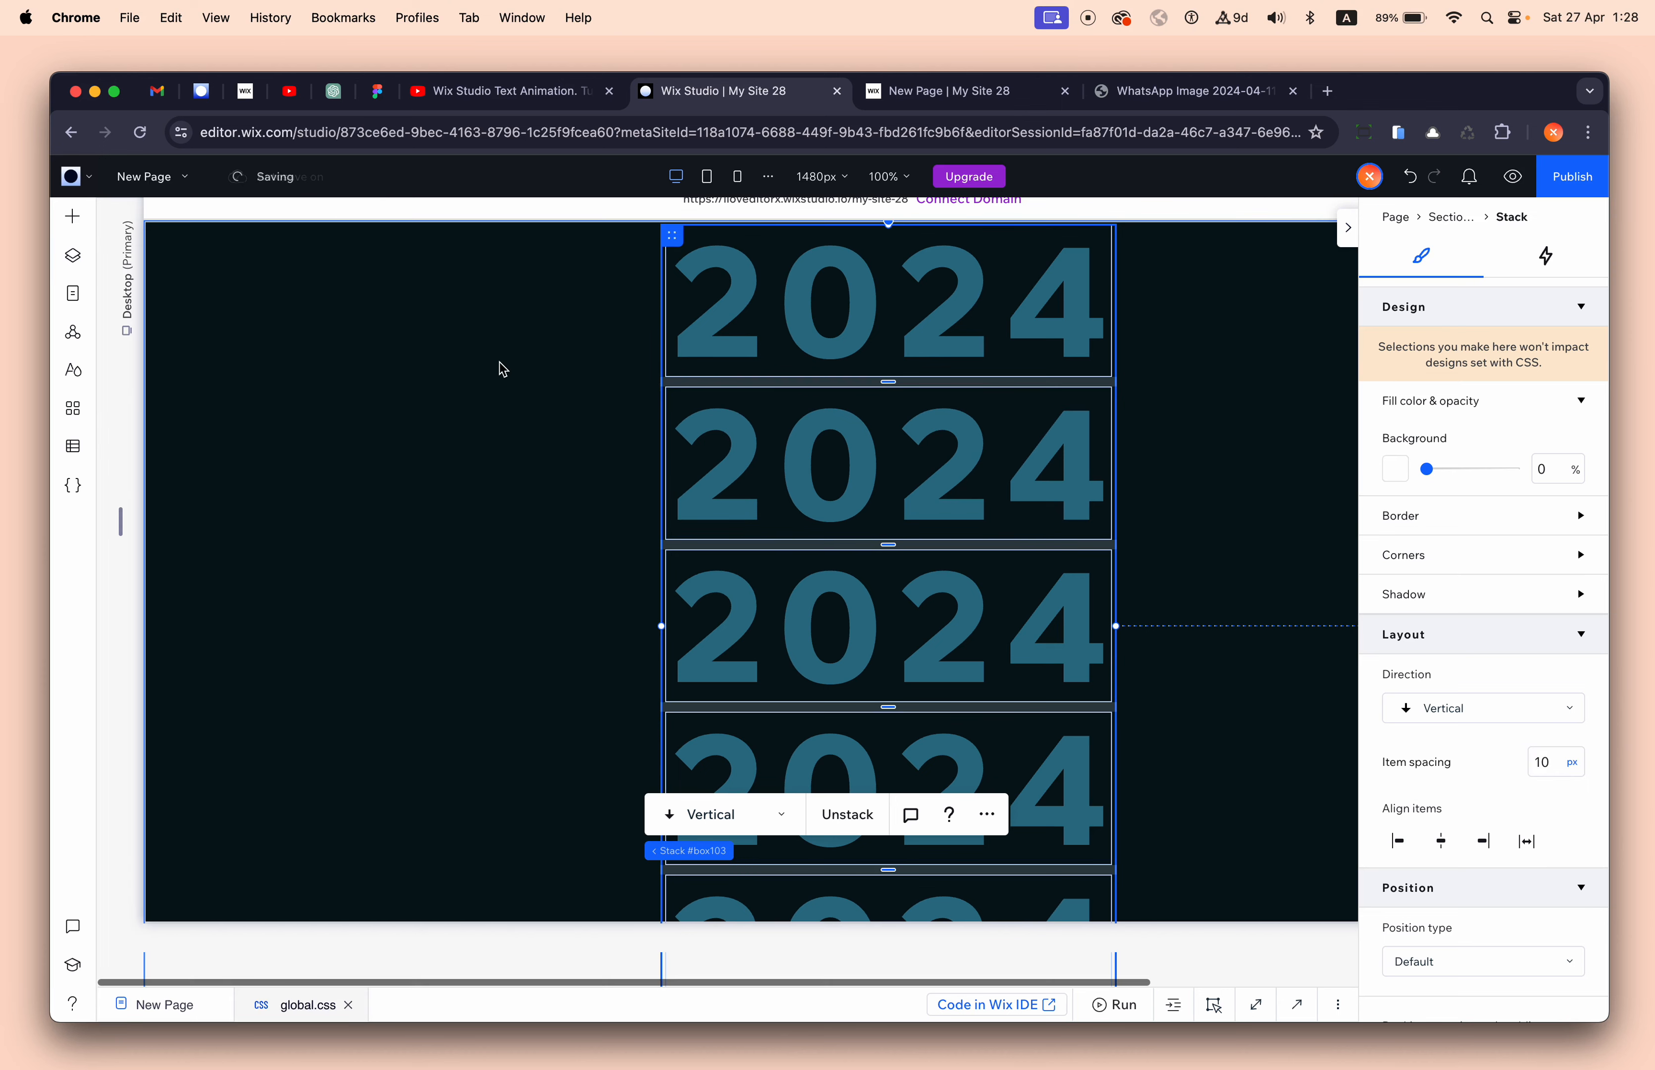
scroll(1485, 695, "down", 5)
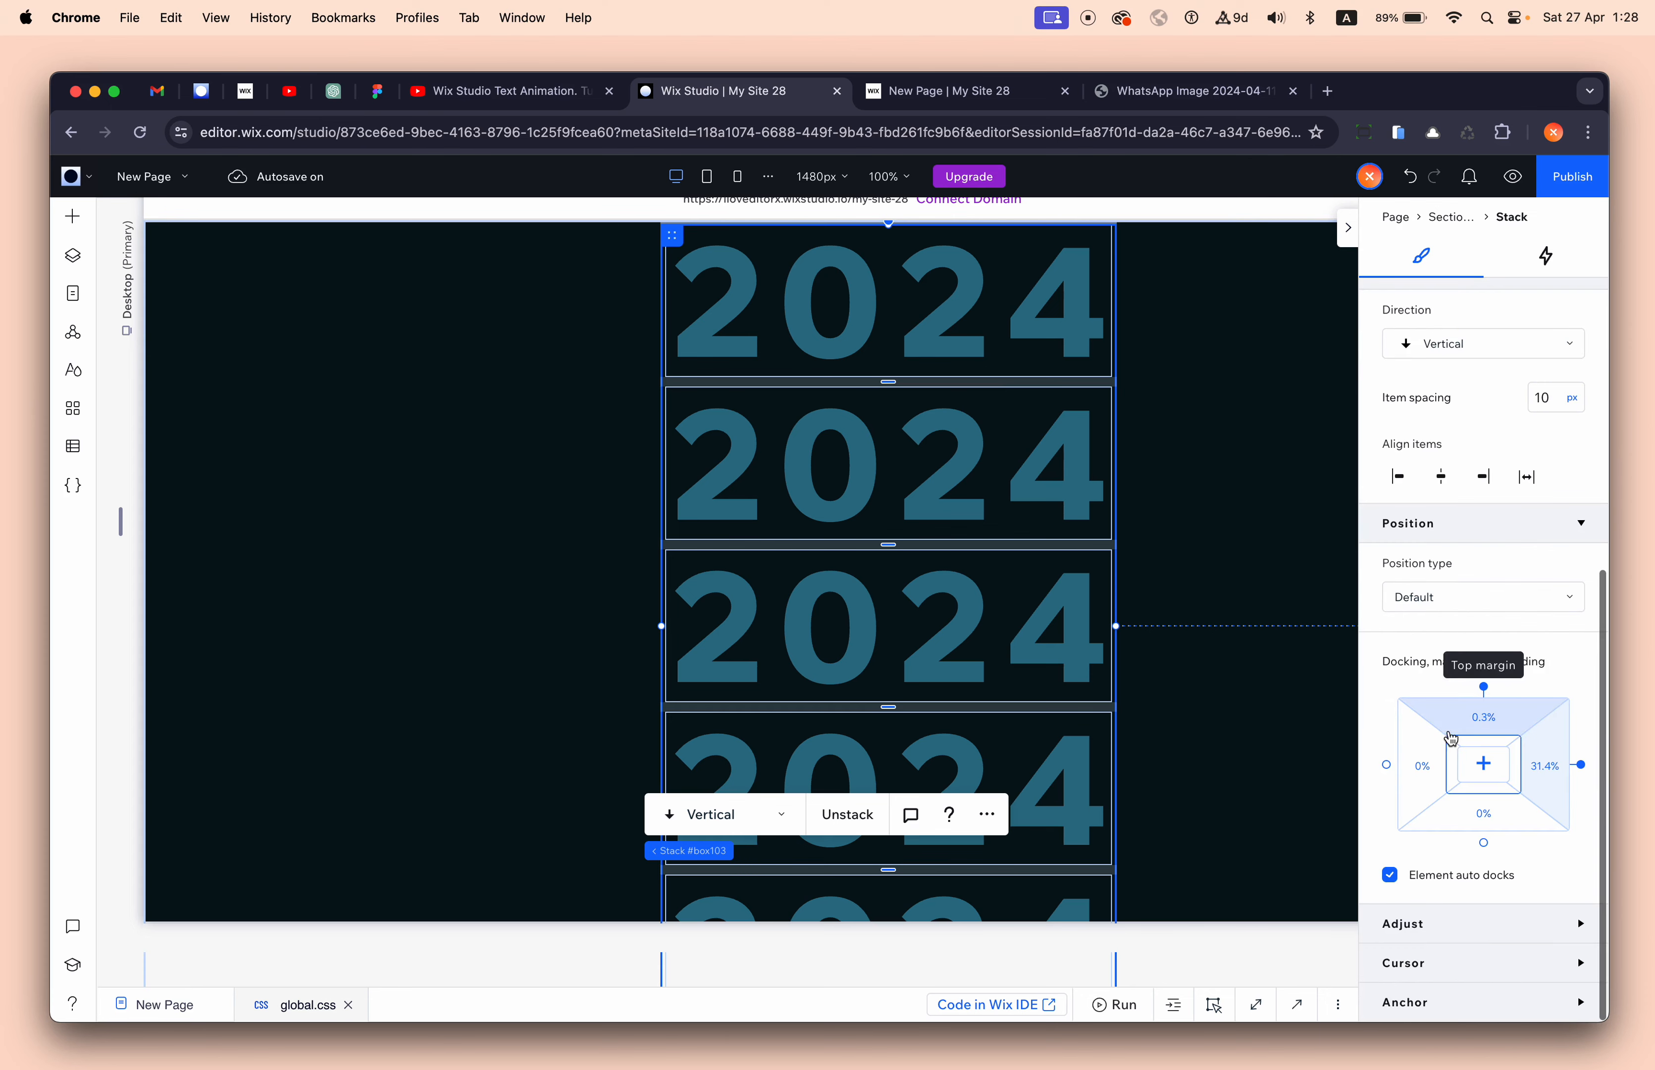
left_click(1485, 765)
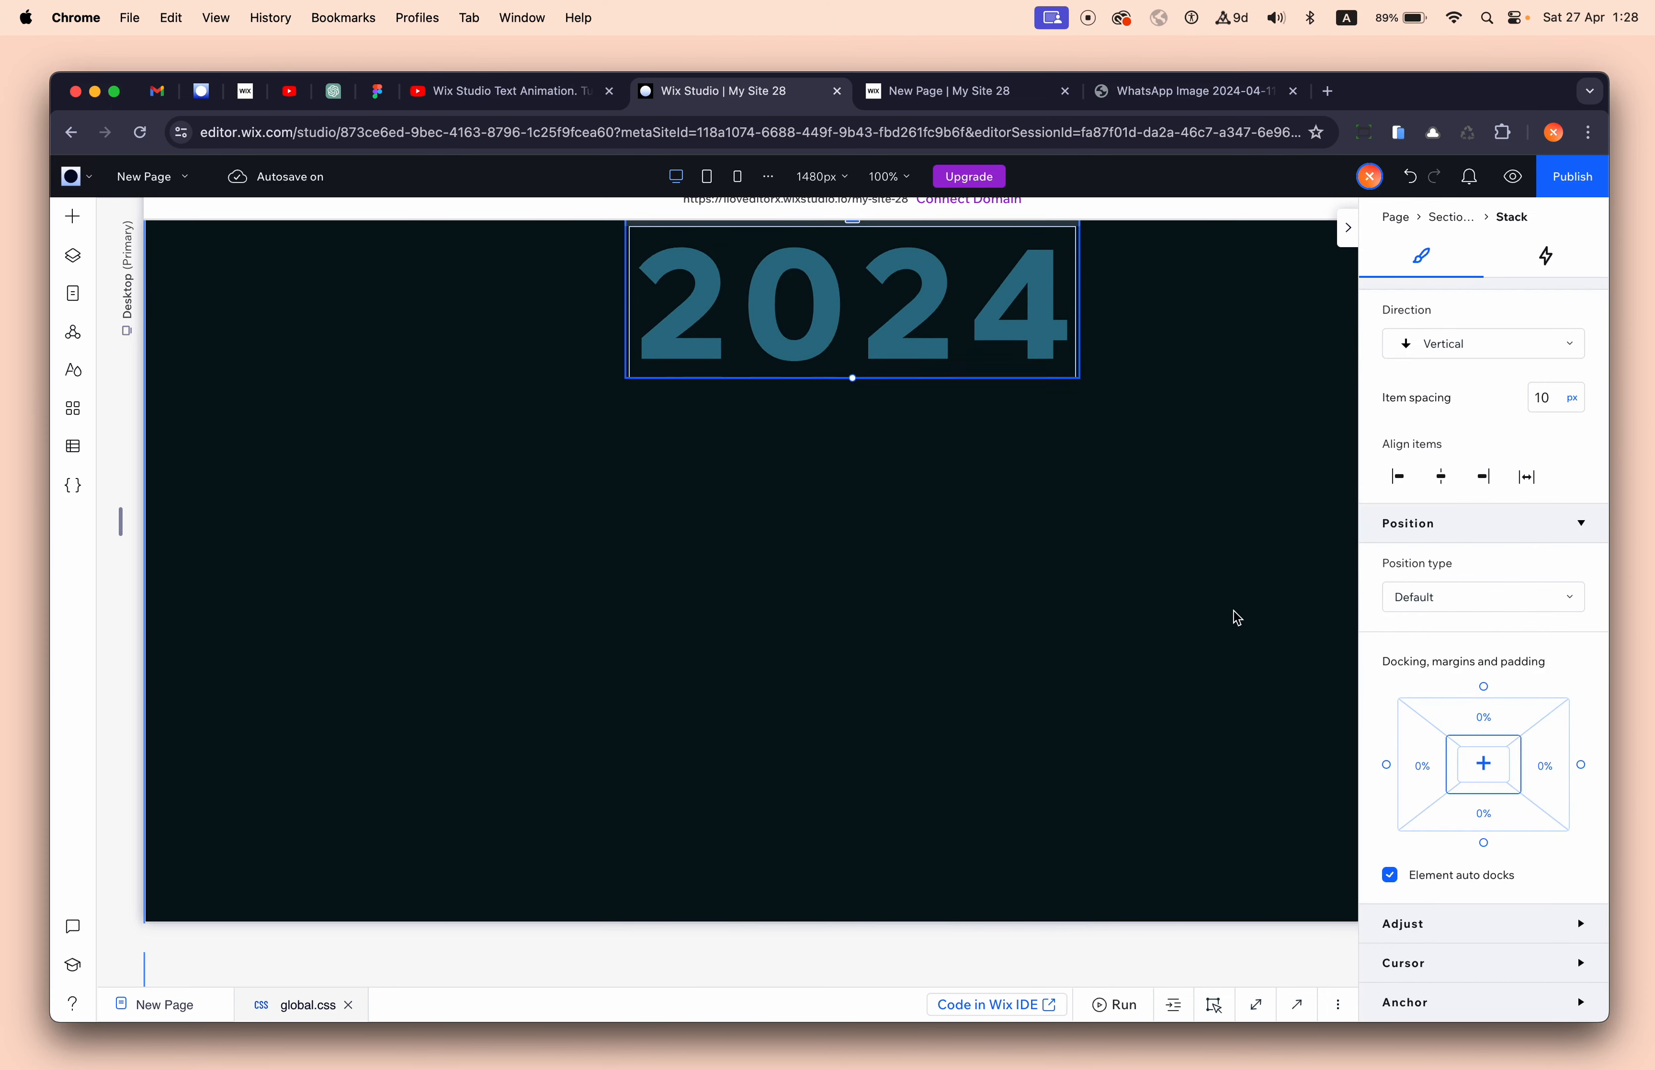
left_click(1230, 561)
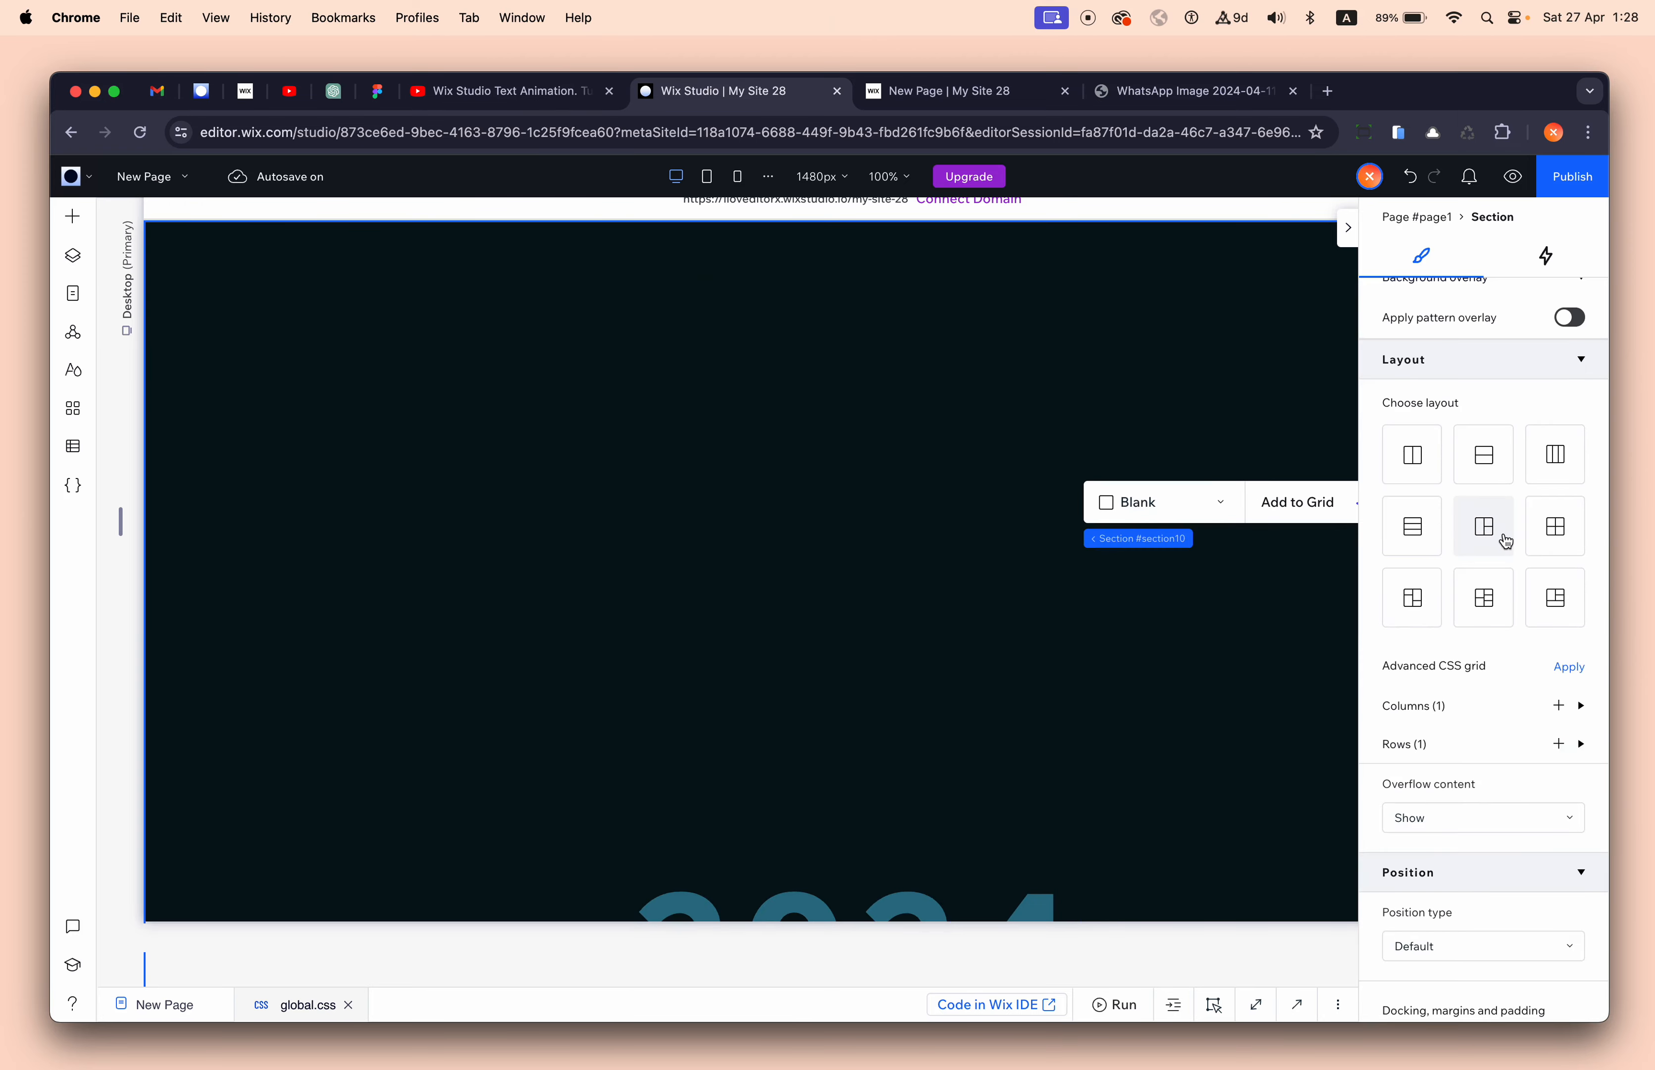
scroll(1530, 487, "up", 5)
left_click(1576, 357)
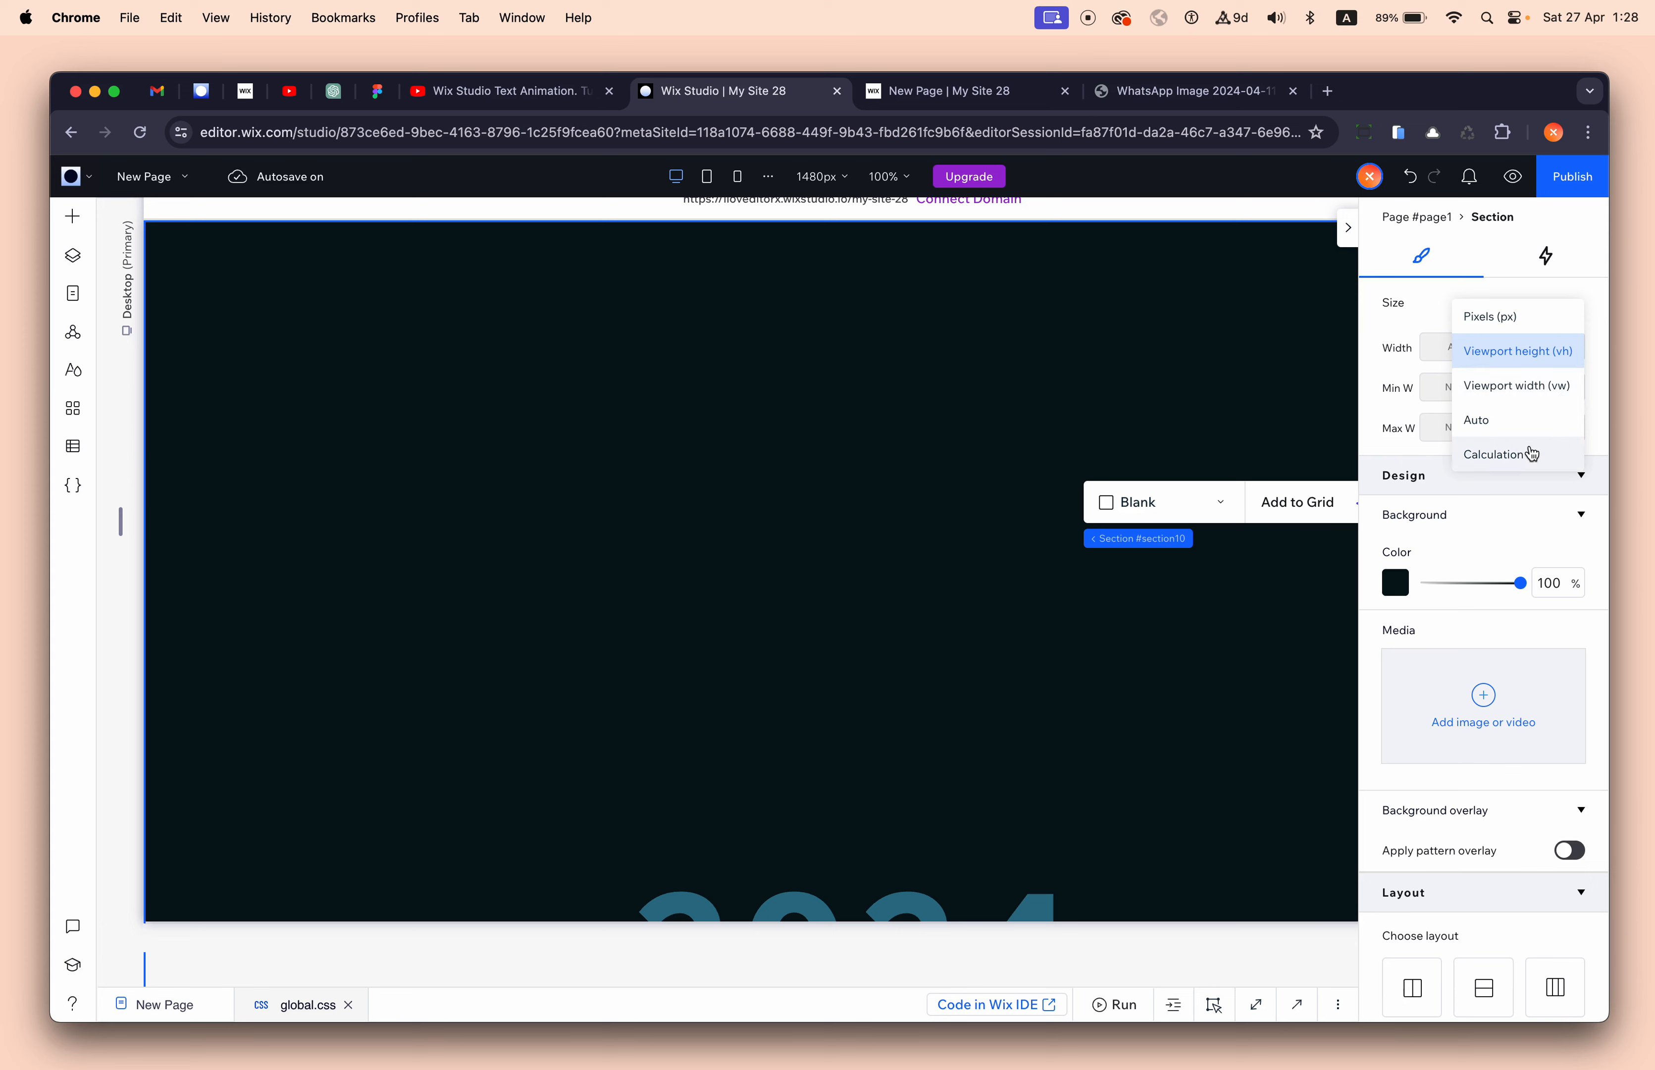
left_click(1553, 354)
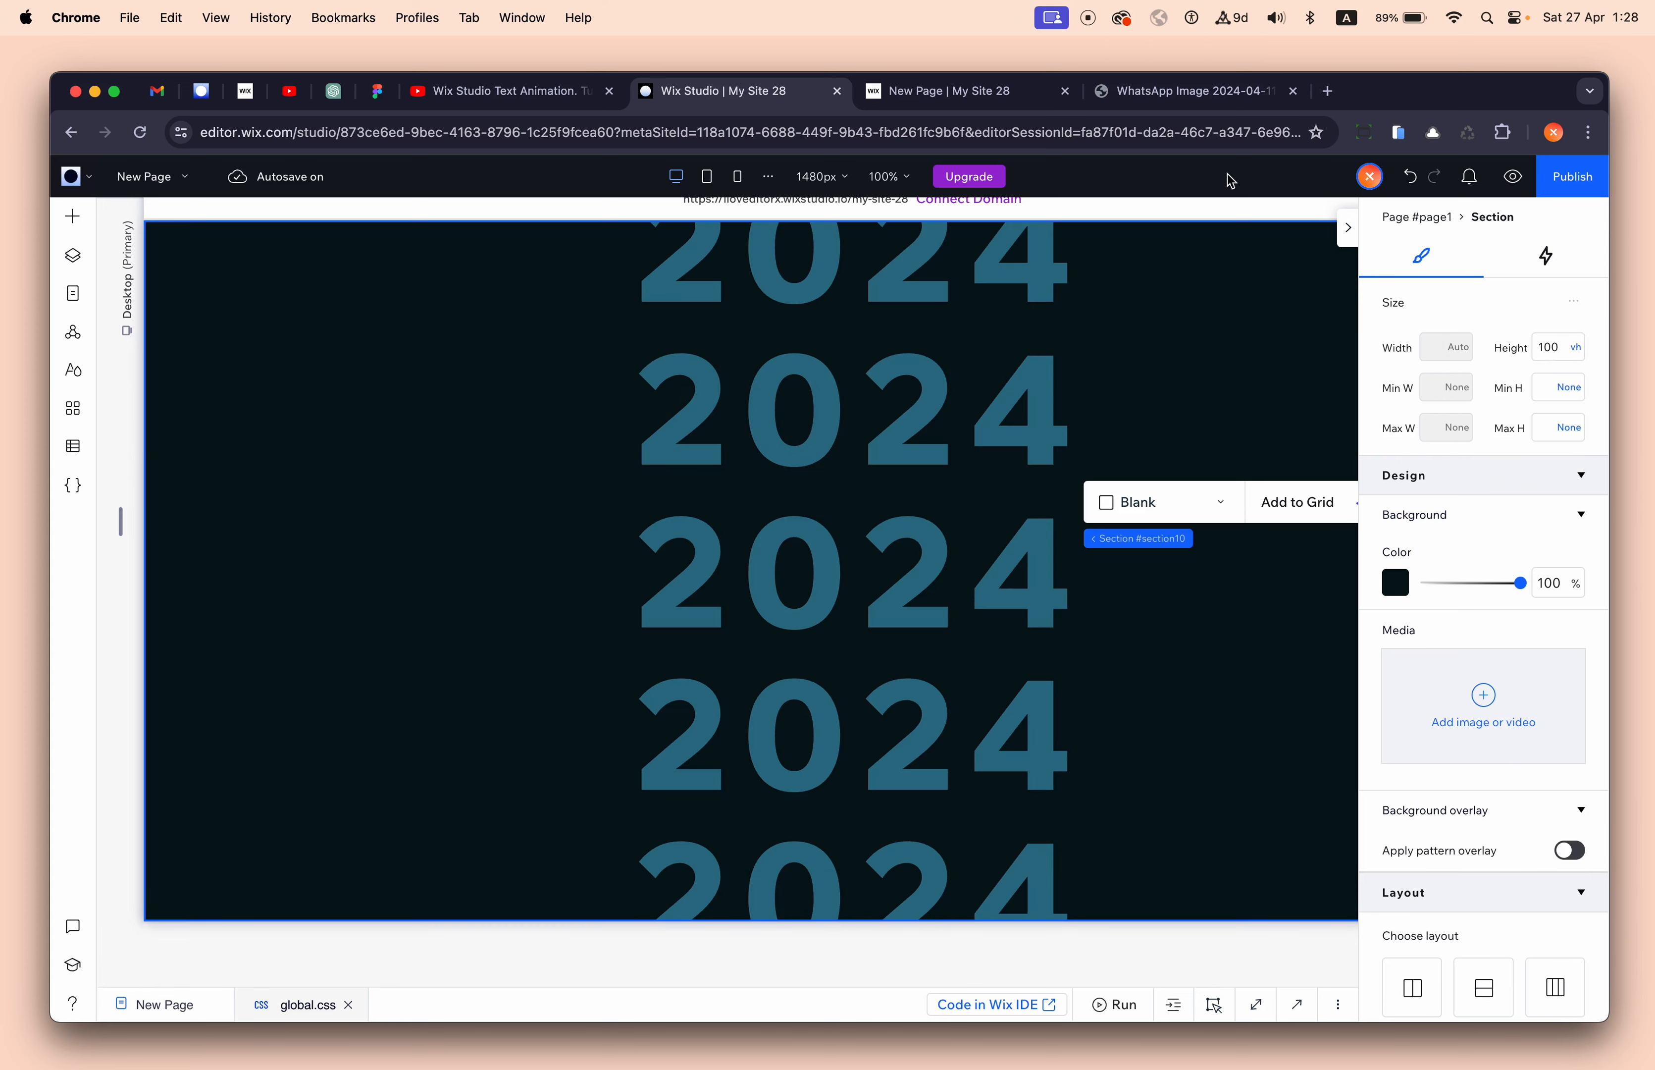
left_click(991, 101)
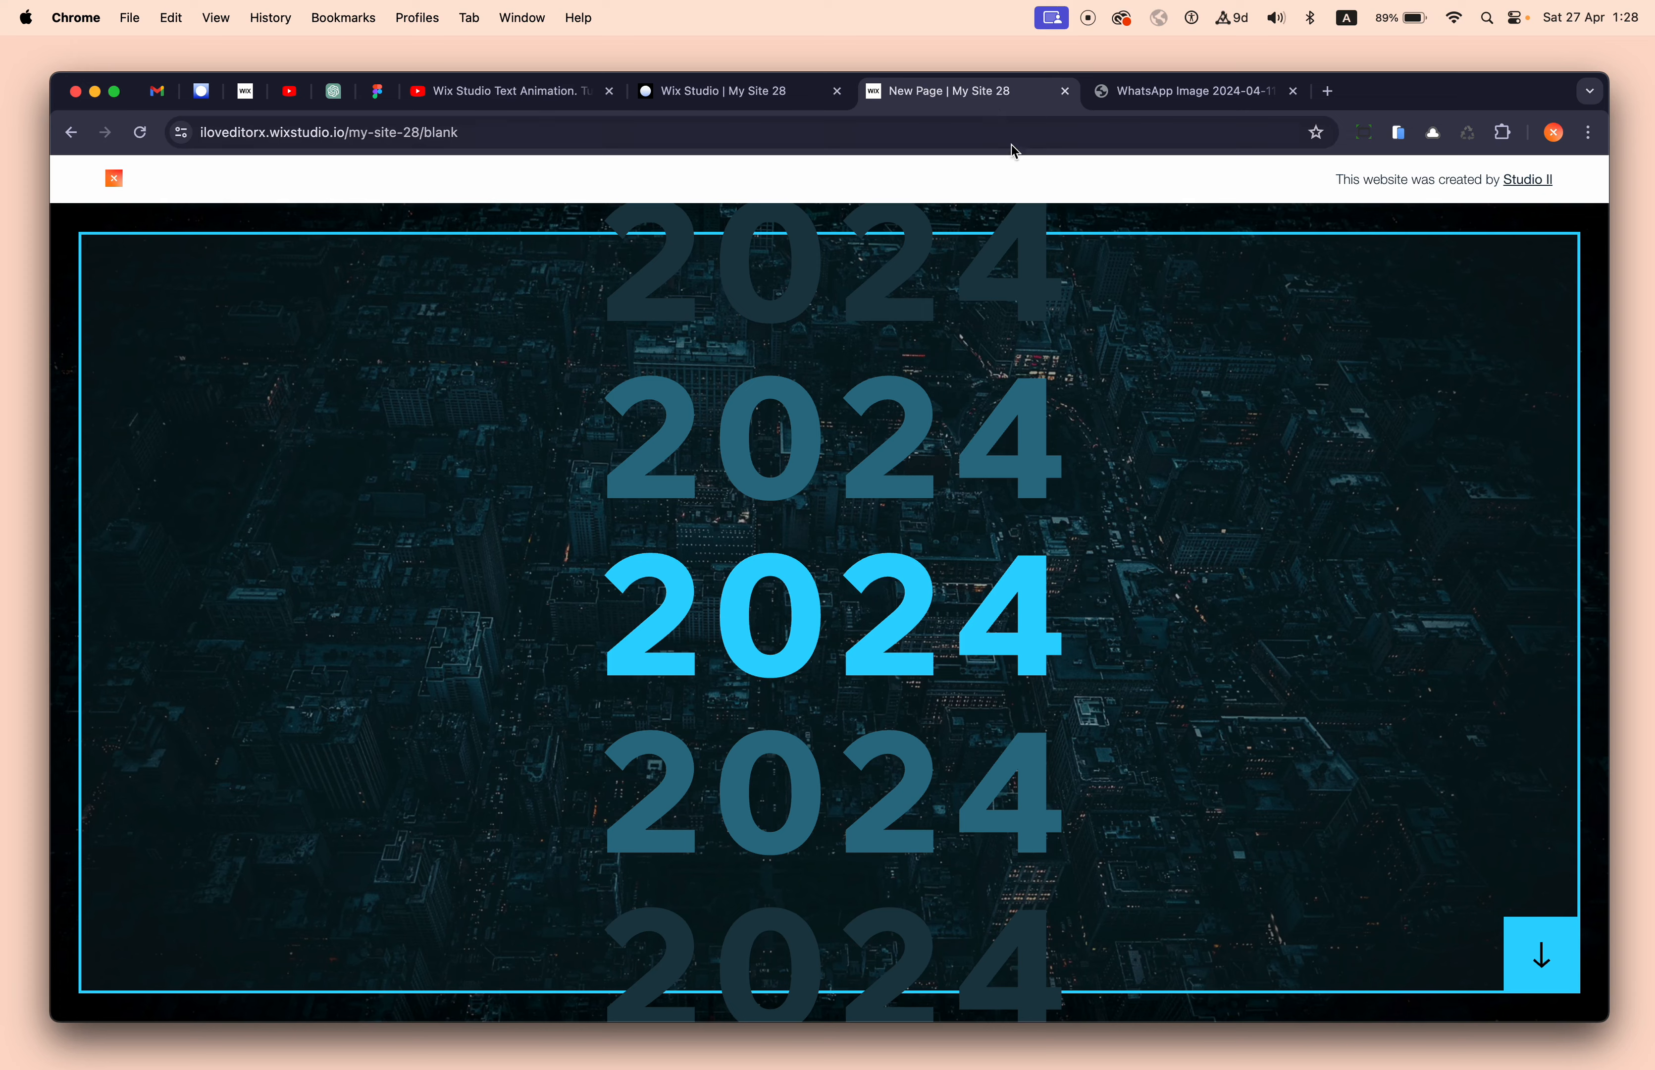
left_click(800, 97)
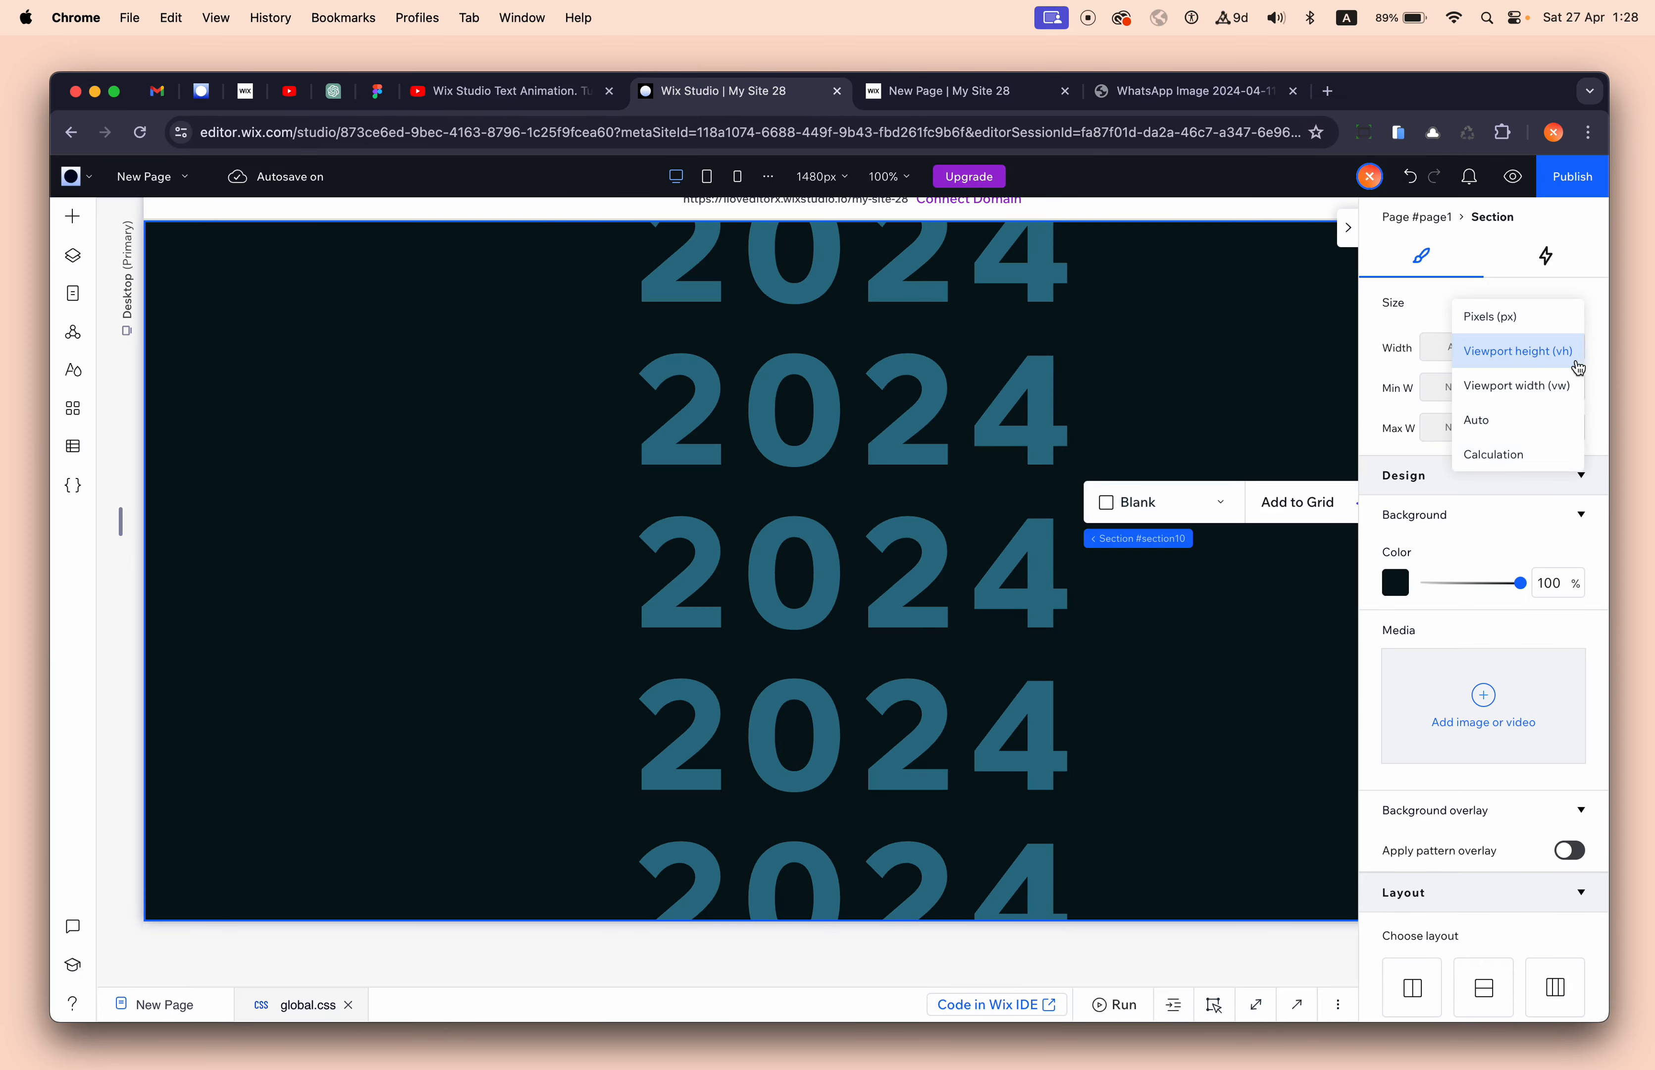
- Set the dark section's height to calc(100vh - 50px)
left_click(1547, 454)
key("Right")
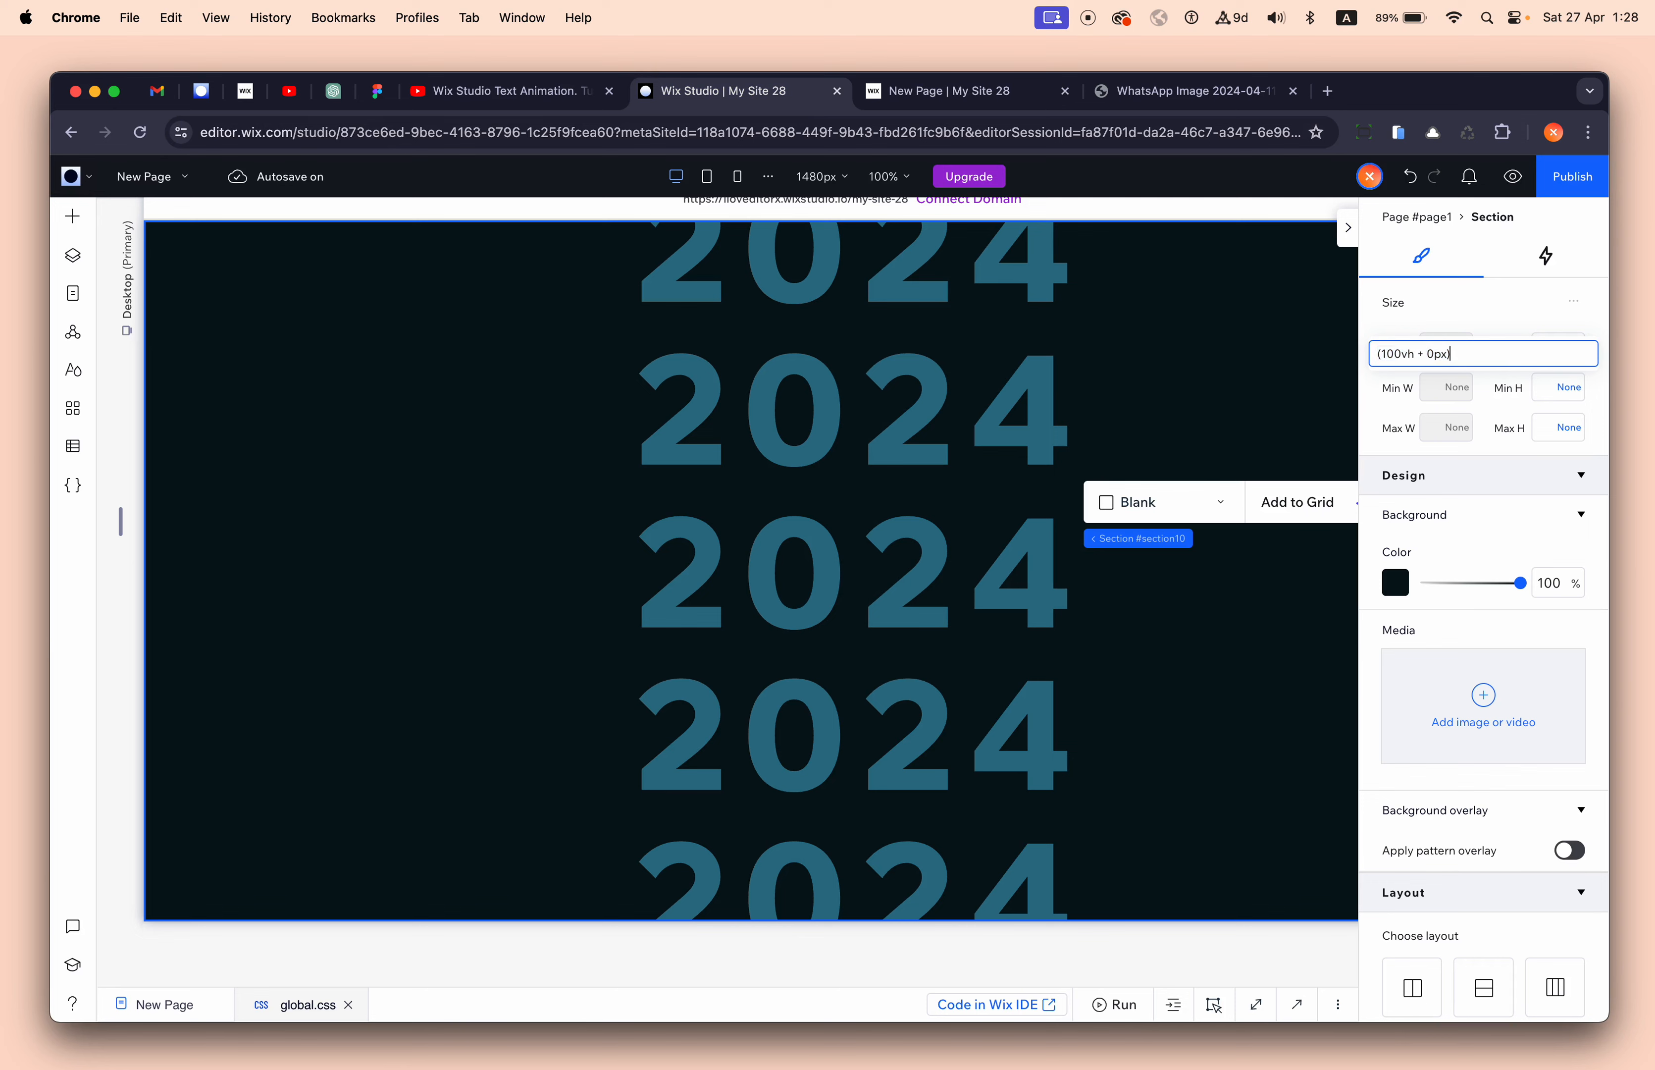
key("Left")
key("BackSpace")
type("- 5")
key("Return")
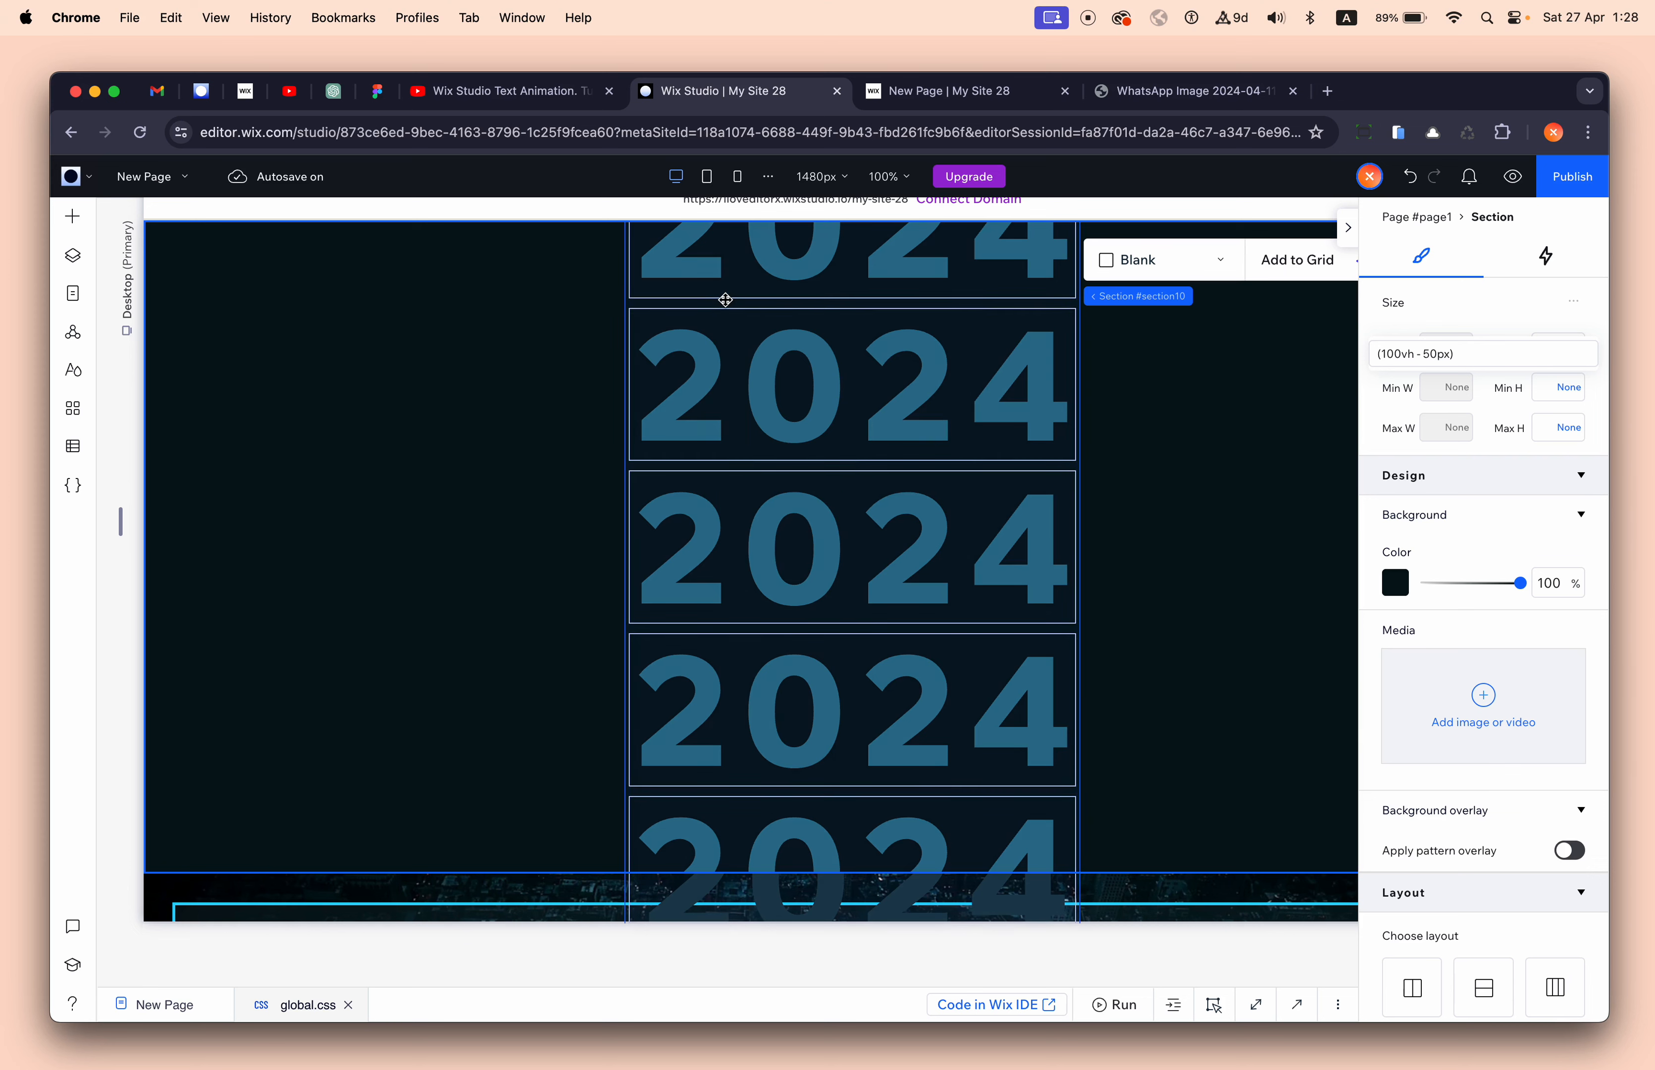
left_click(696, 262)
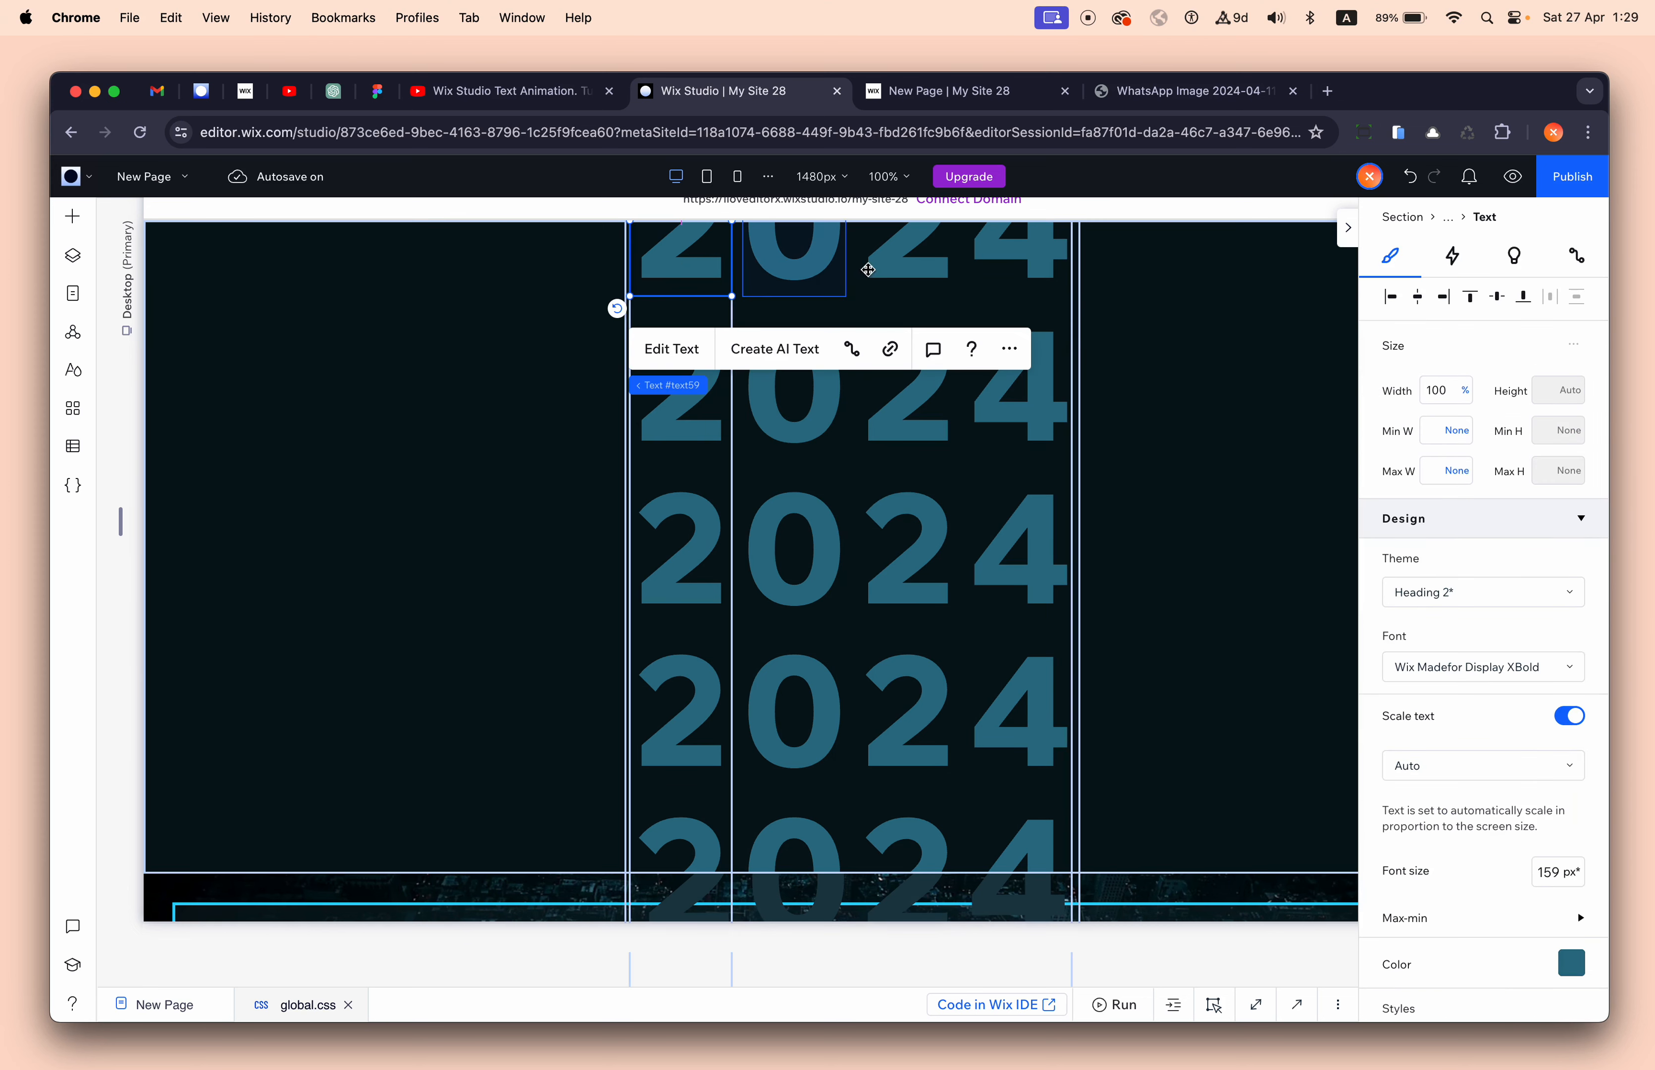
- Colour the middle row's 2 bright cyan #2ED5FF
left_click(1178, 350)
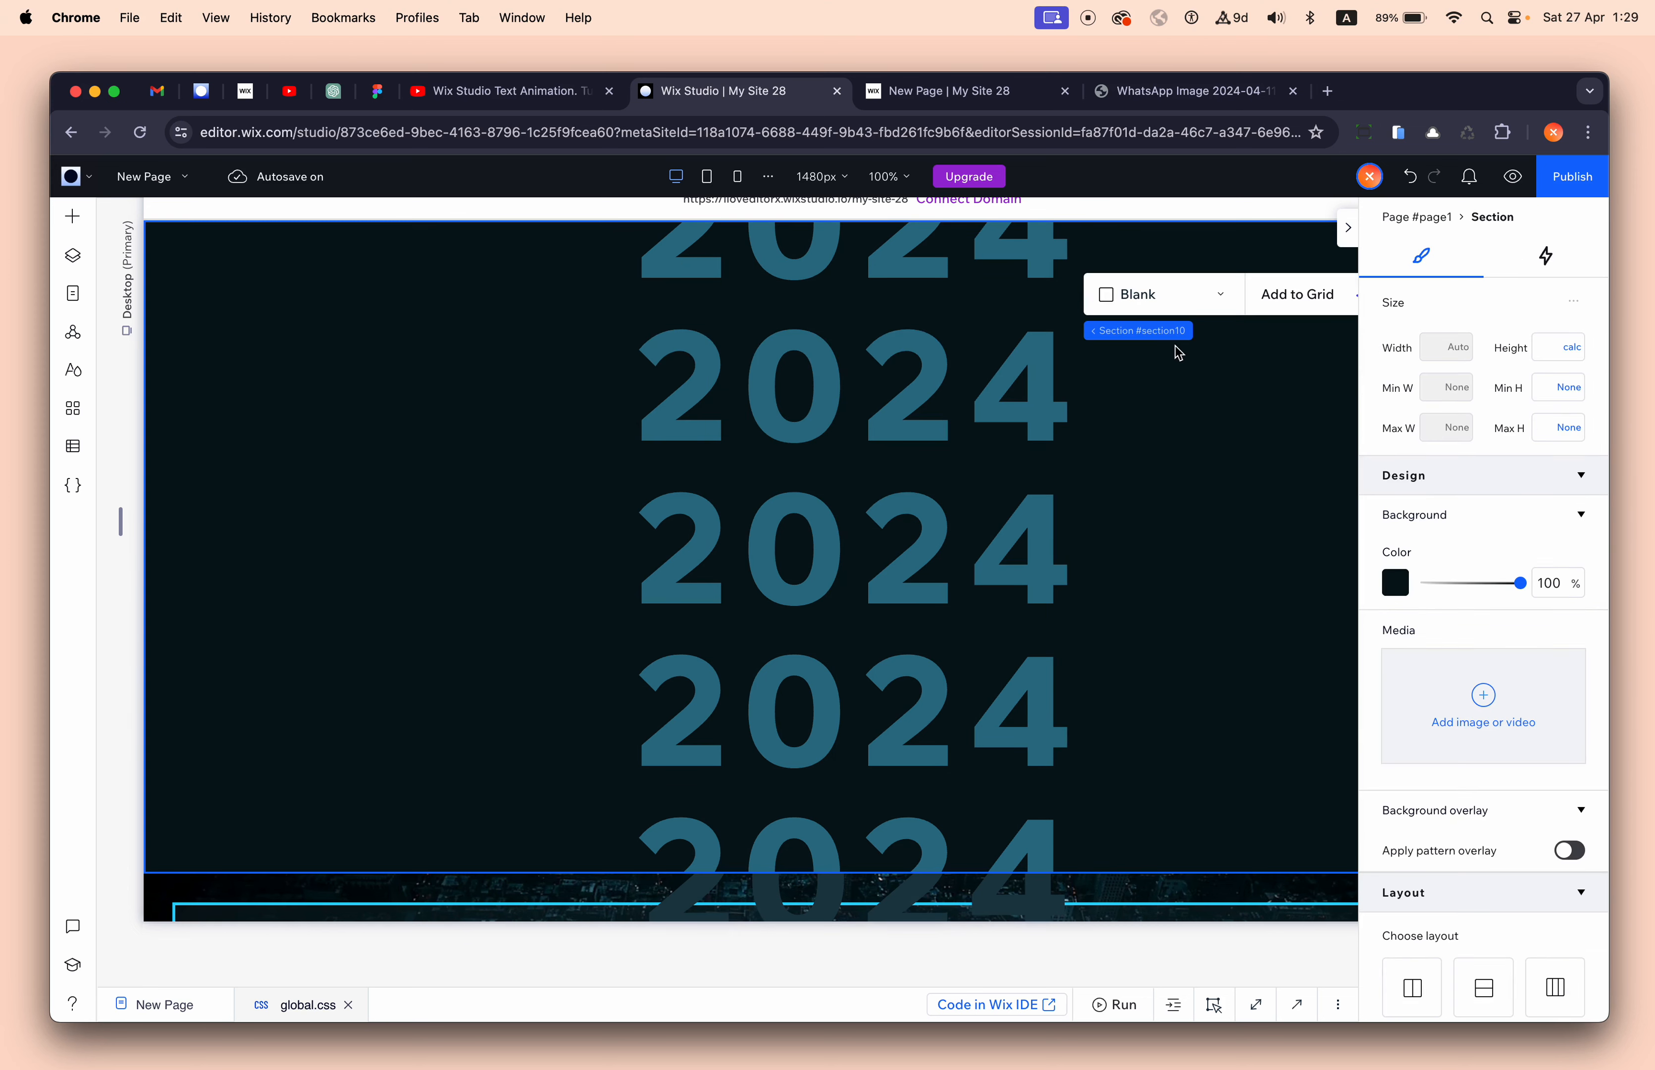
left_click(731, 257)
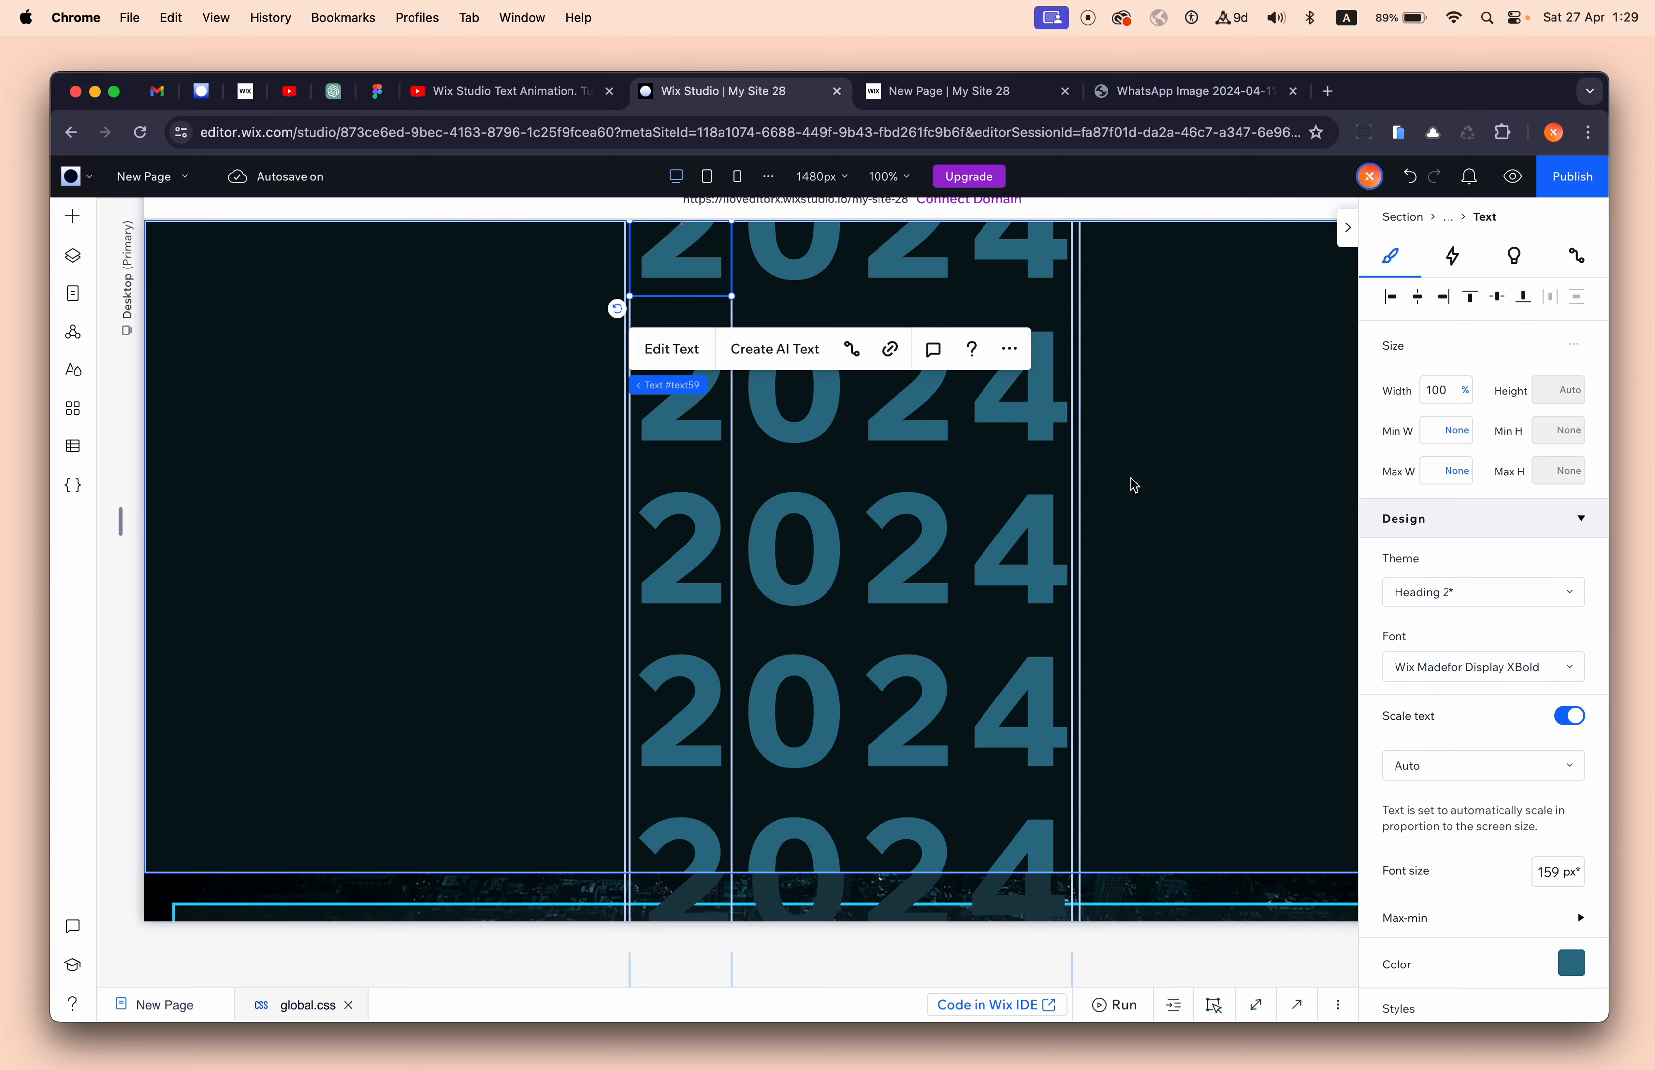
left_click(695, 562)
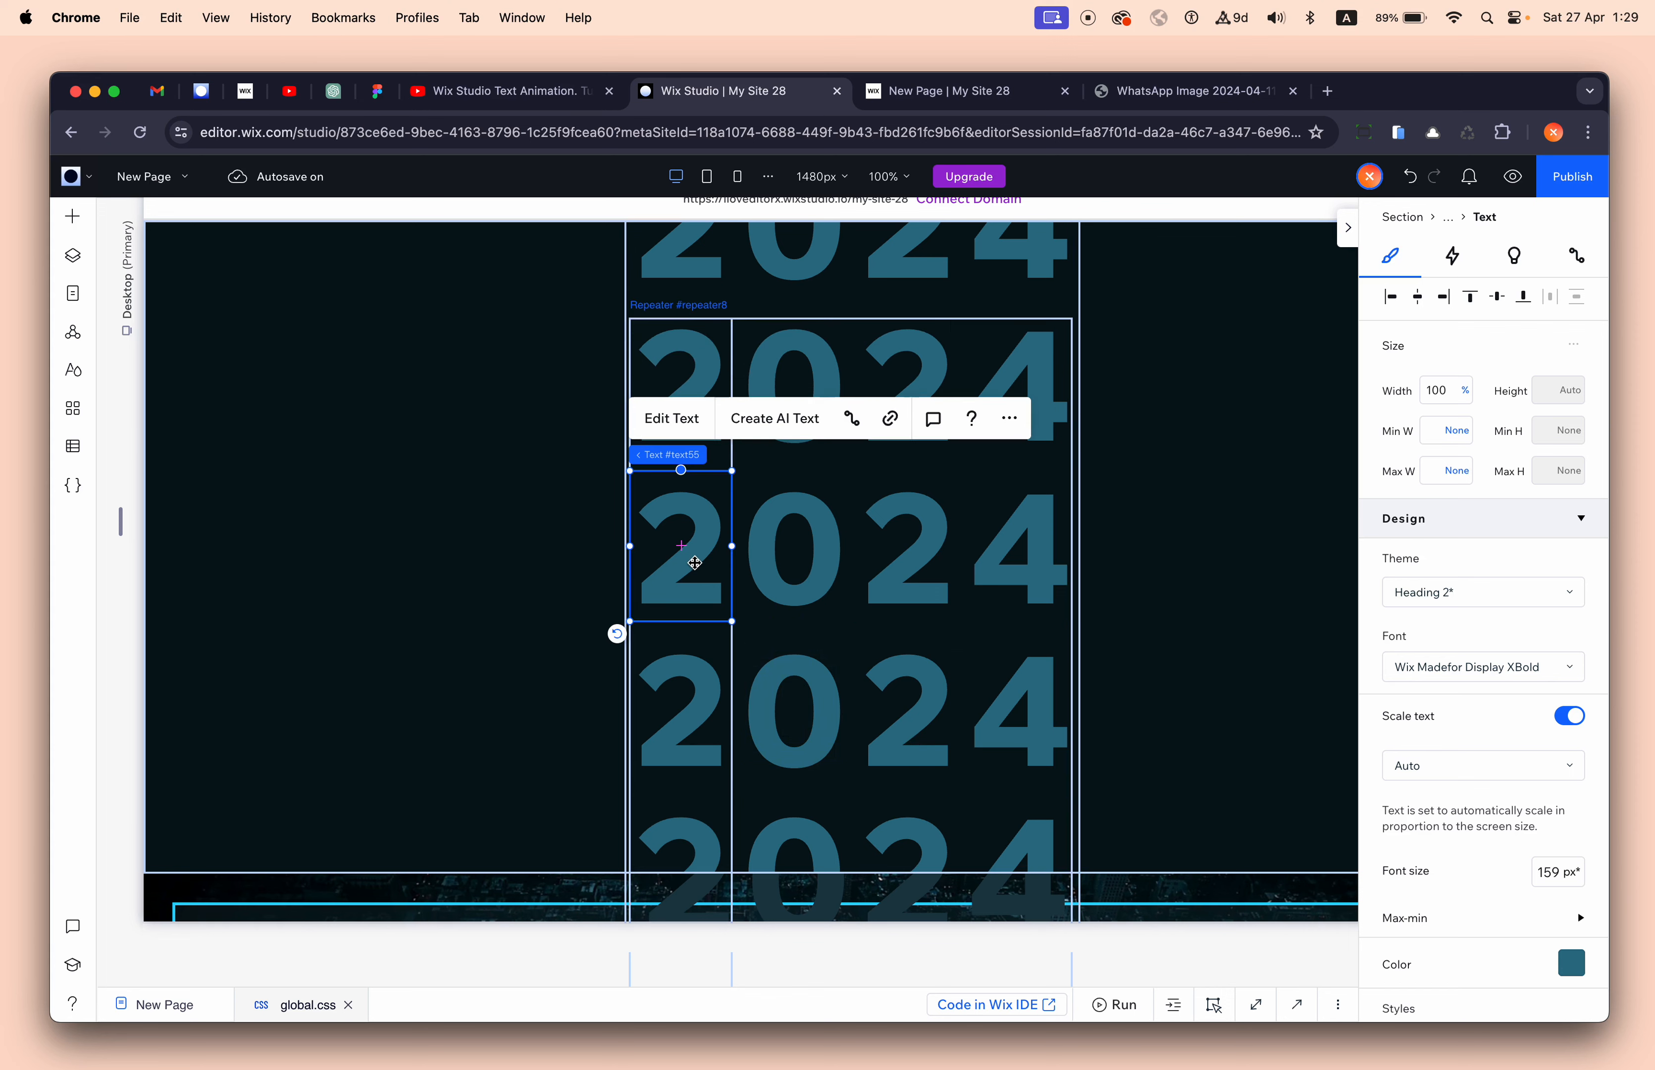
left_click(1571, 962)
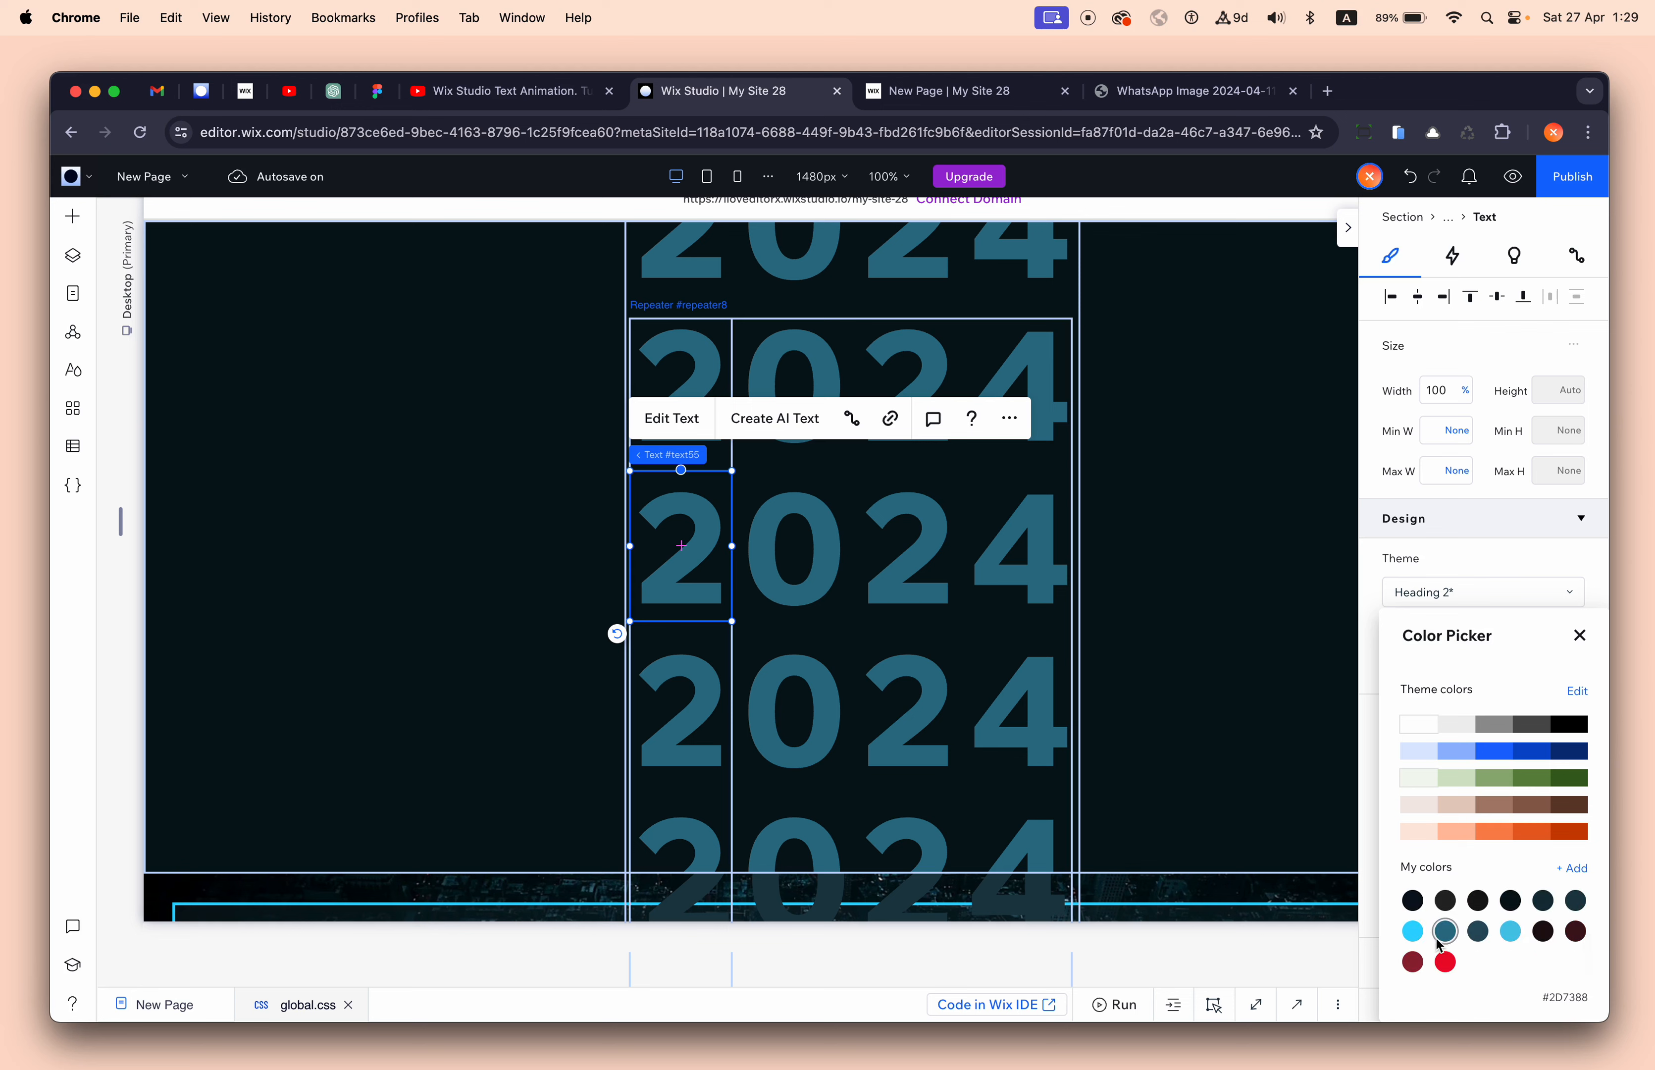
left_click(1412, 932)
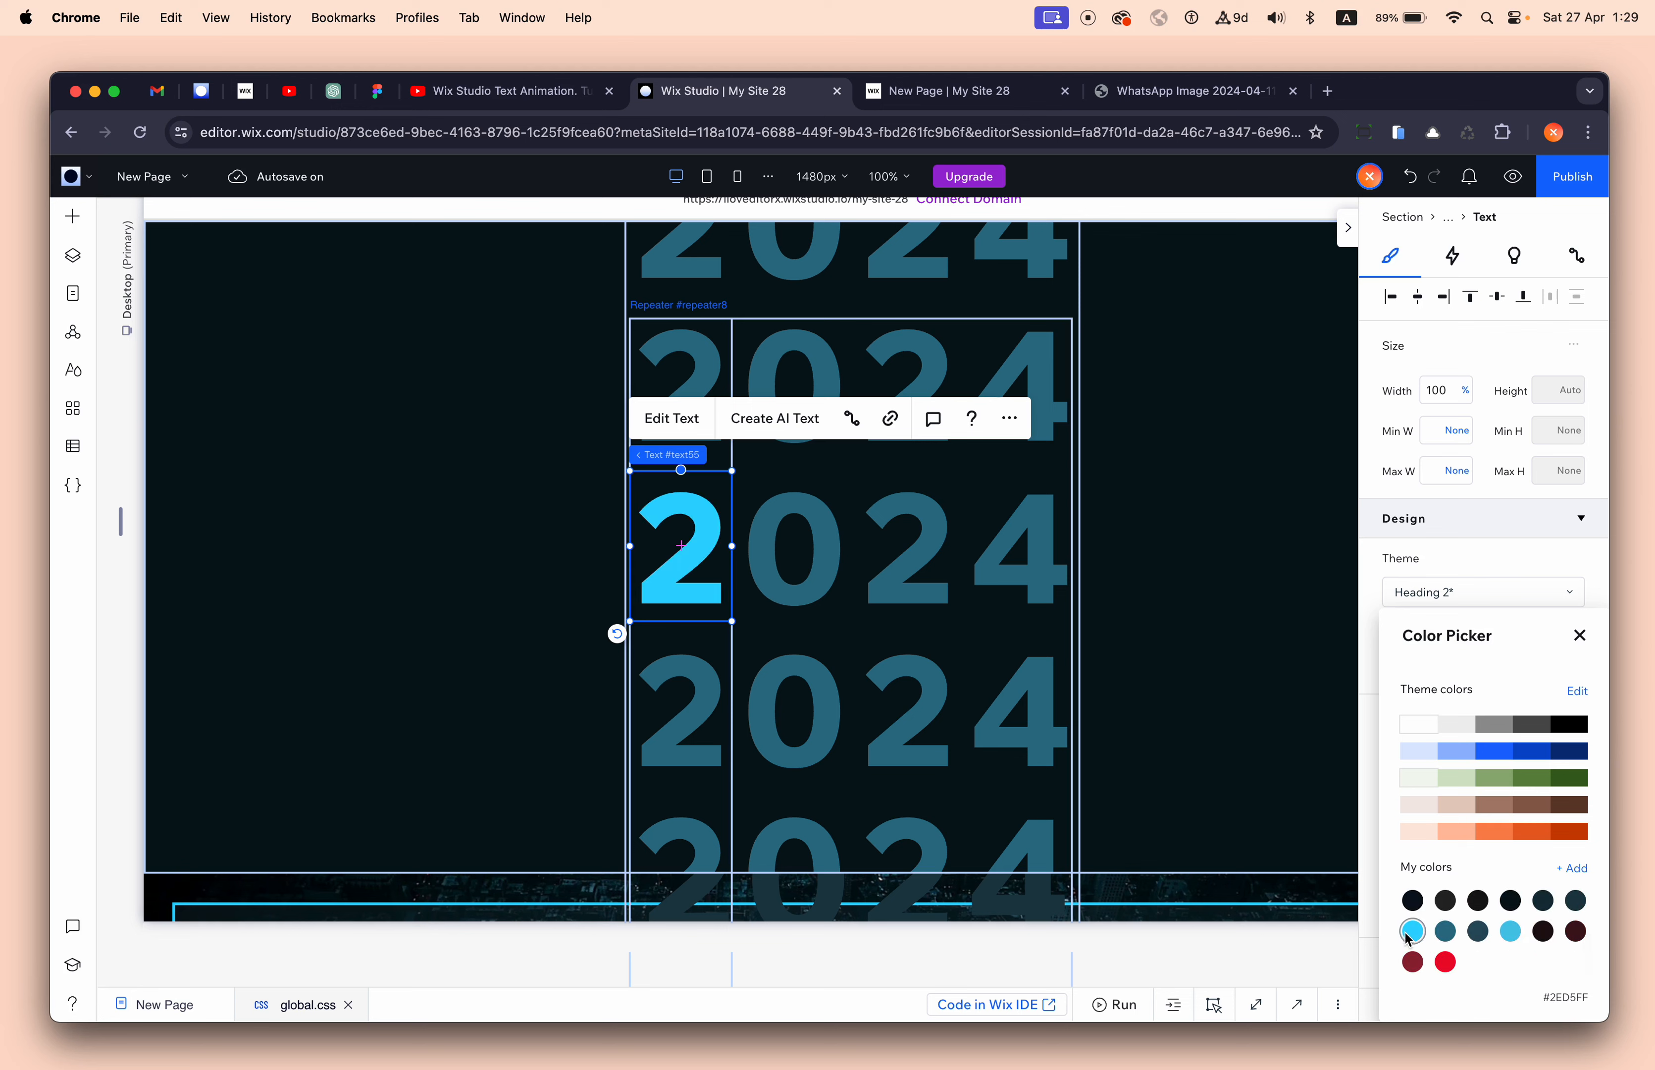
- Copy the cyan element design from all breakpoints and paste it onto the middle-row 0
left_click(1009, 419)
mouse_move(1155, 539)
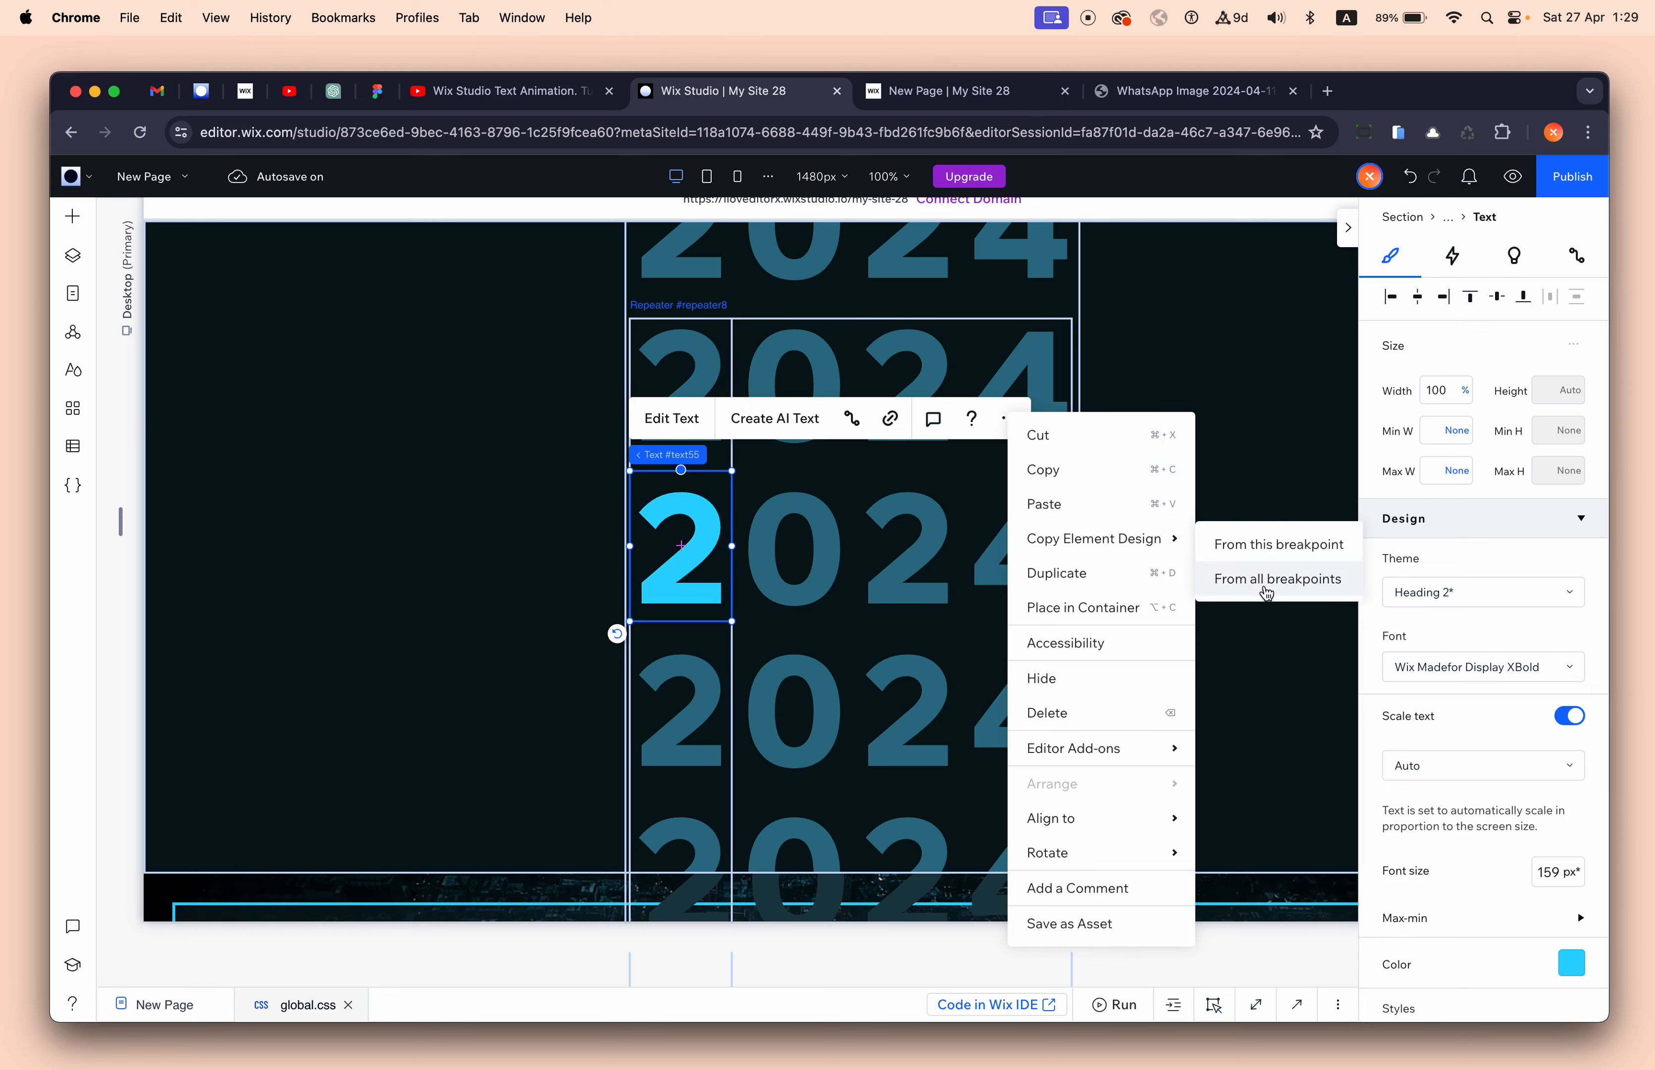
left_click(1278, 578)
left_click(800, 548)
- Paste the cyan design onto the middle row's remaining 2 and 4 digits
left_click(903, 549)
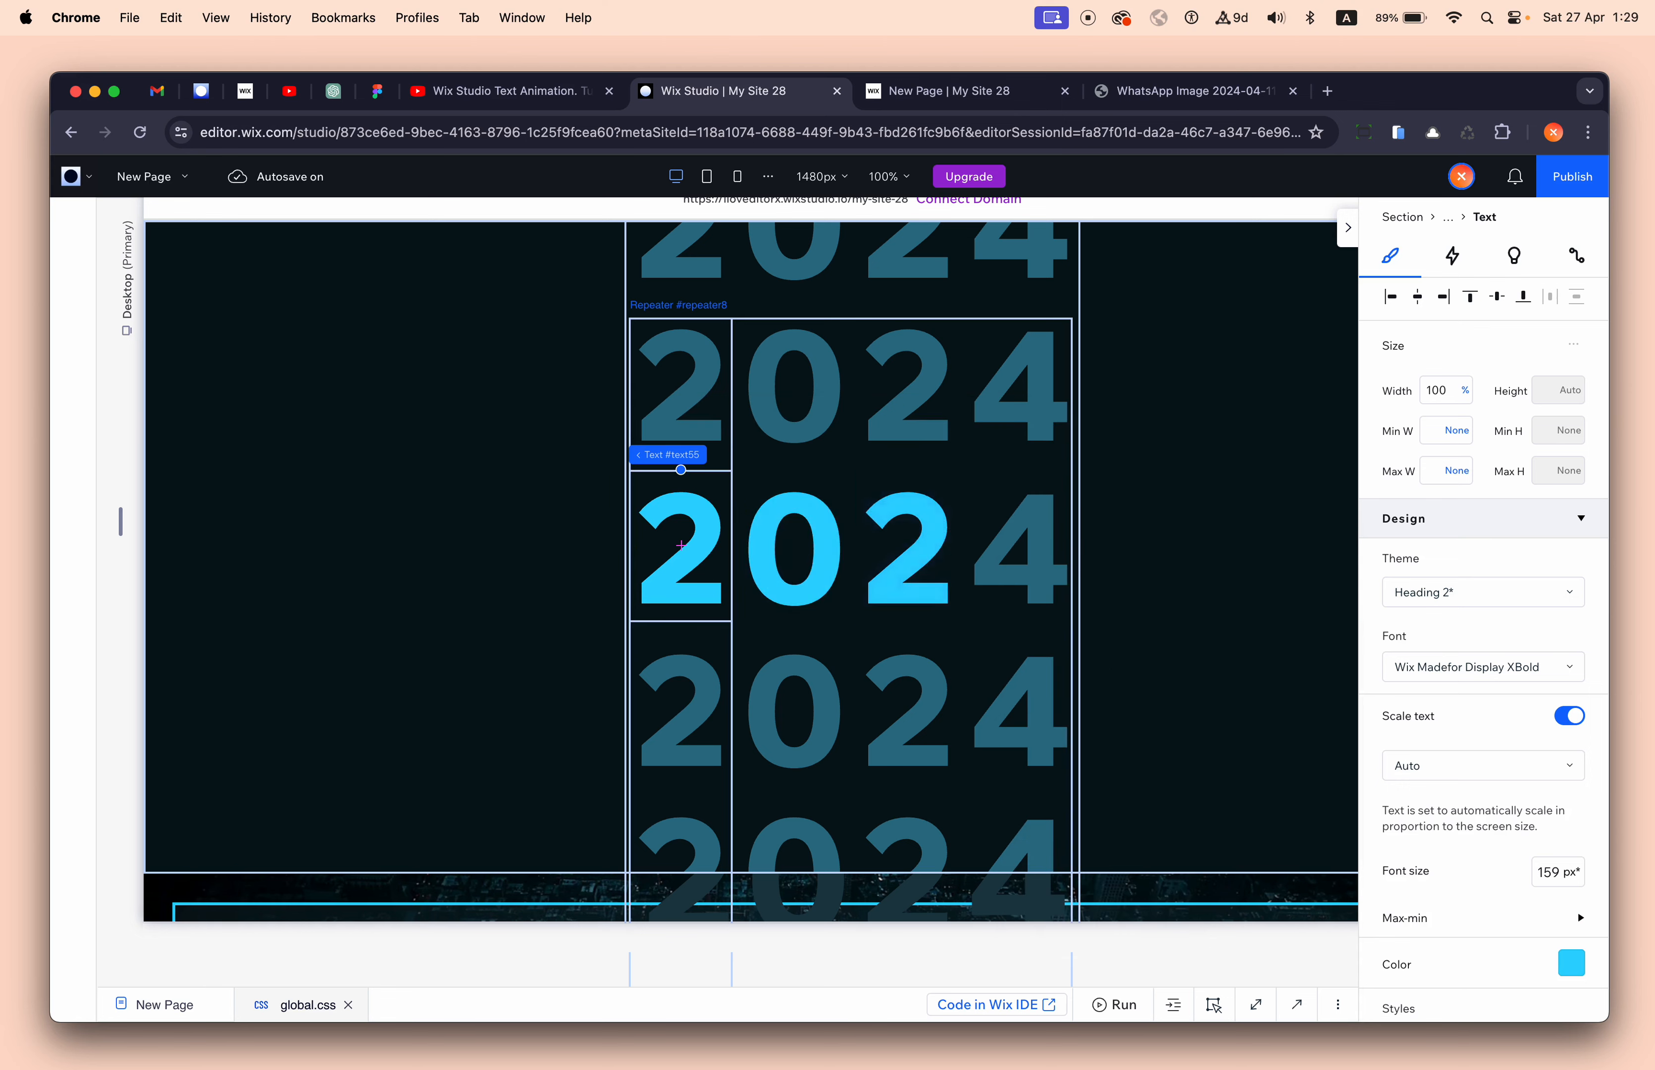
left_click(1019, 550)
left_click(681, 545)
- Give the top-row 2 digit the custom dark colour #1A343D
left_click(682, 277)
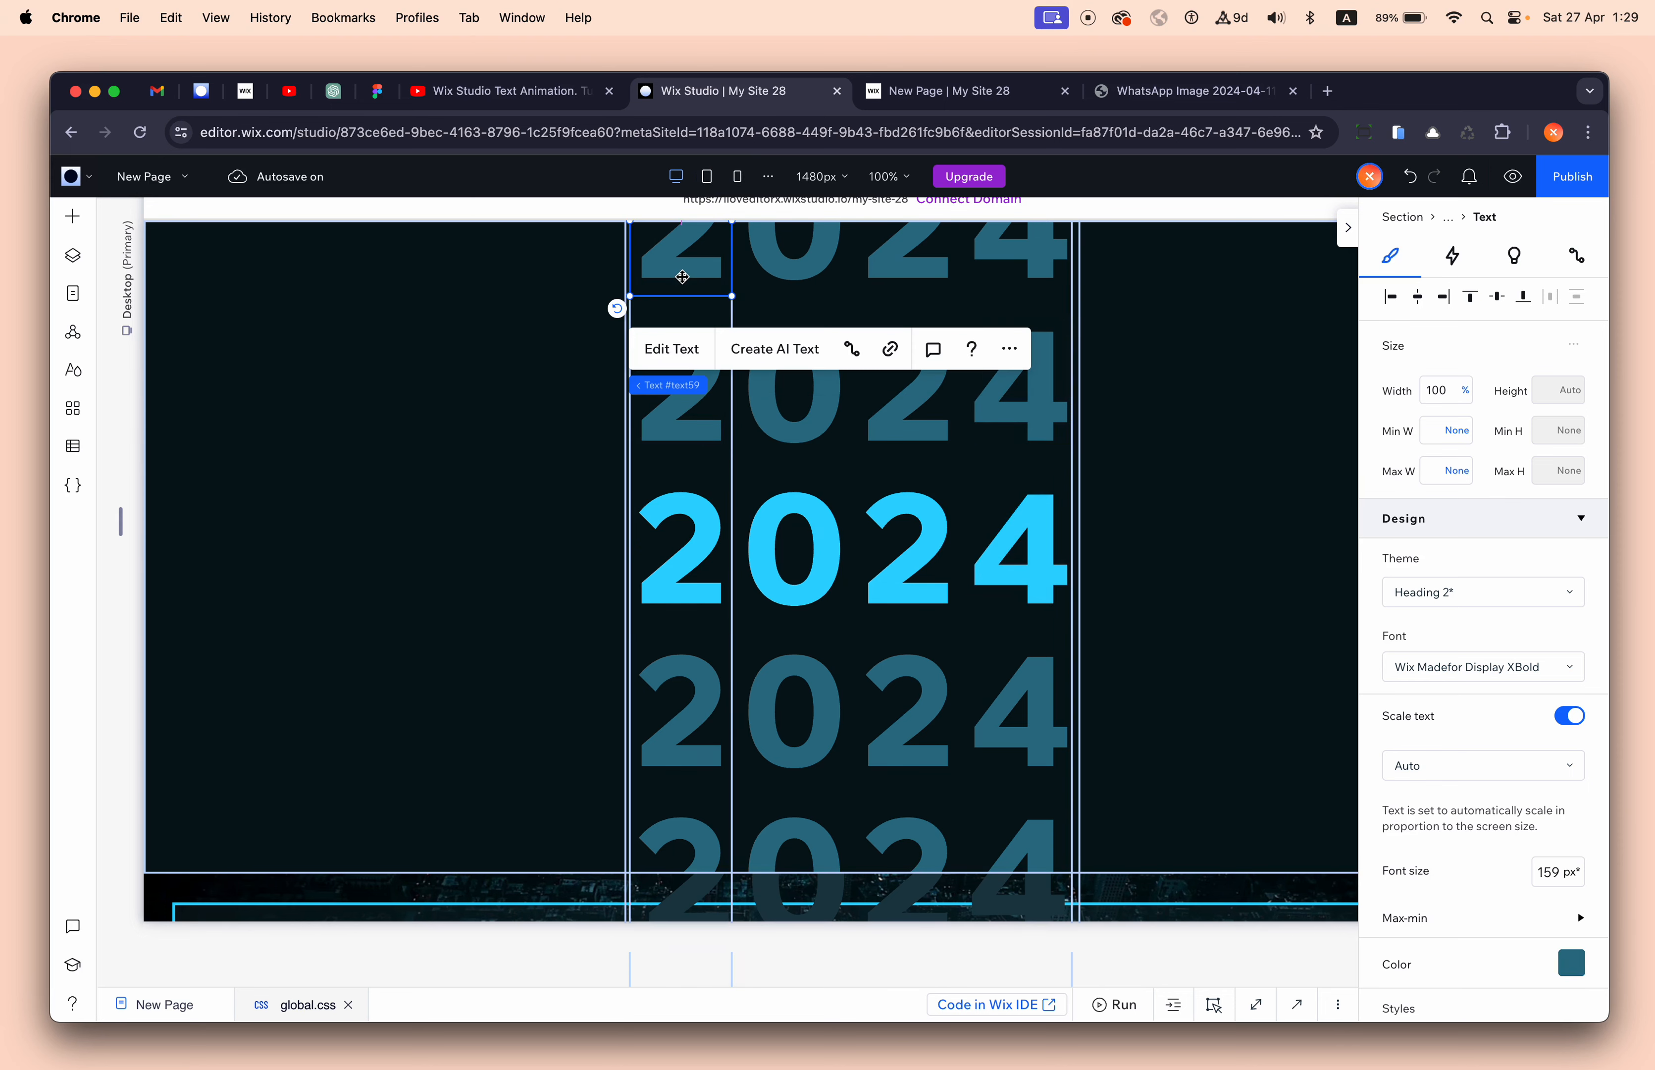
left_click(1571, 963)
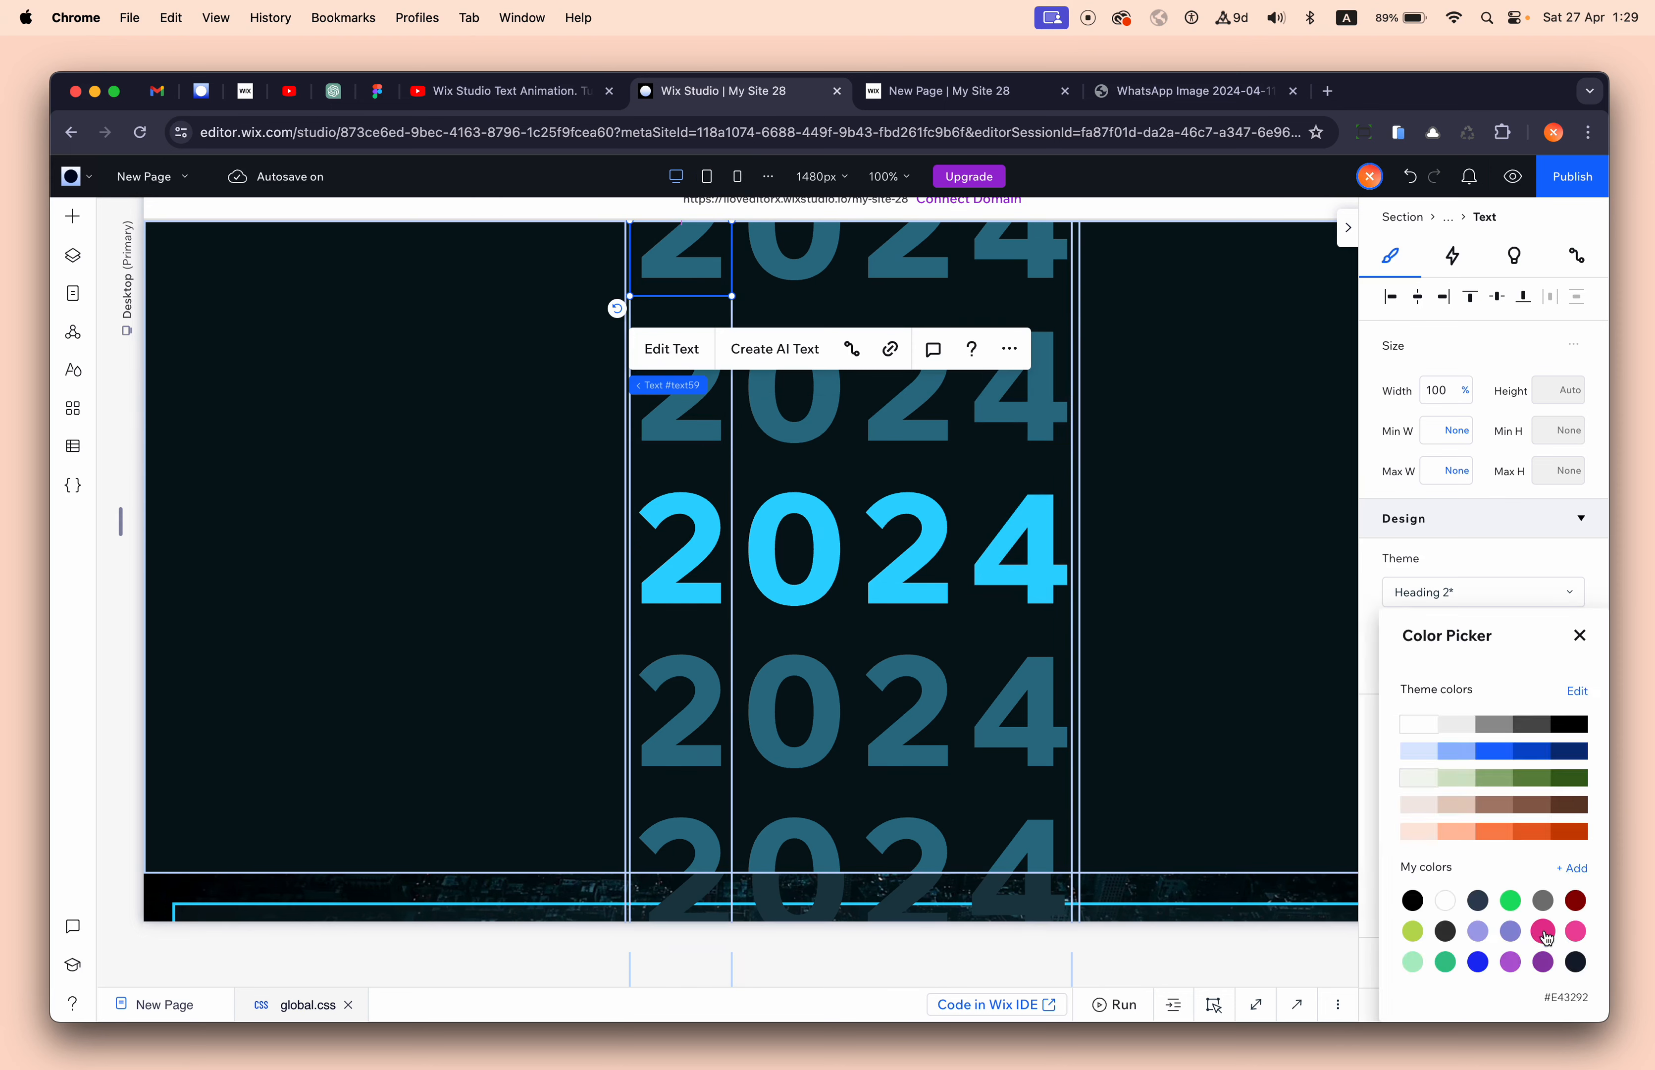
left_click(1480, 936)
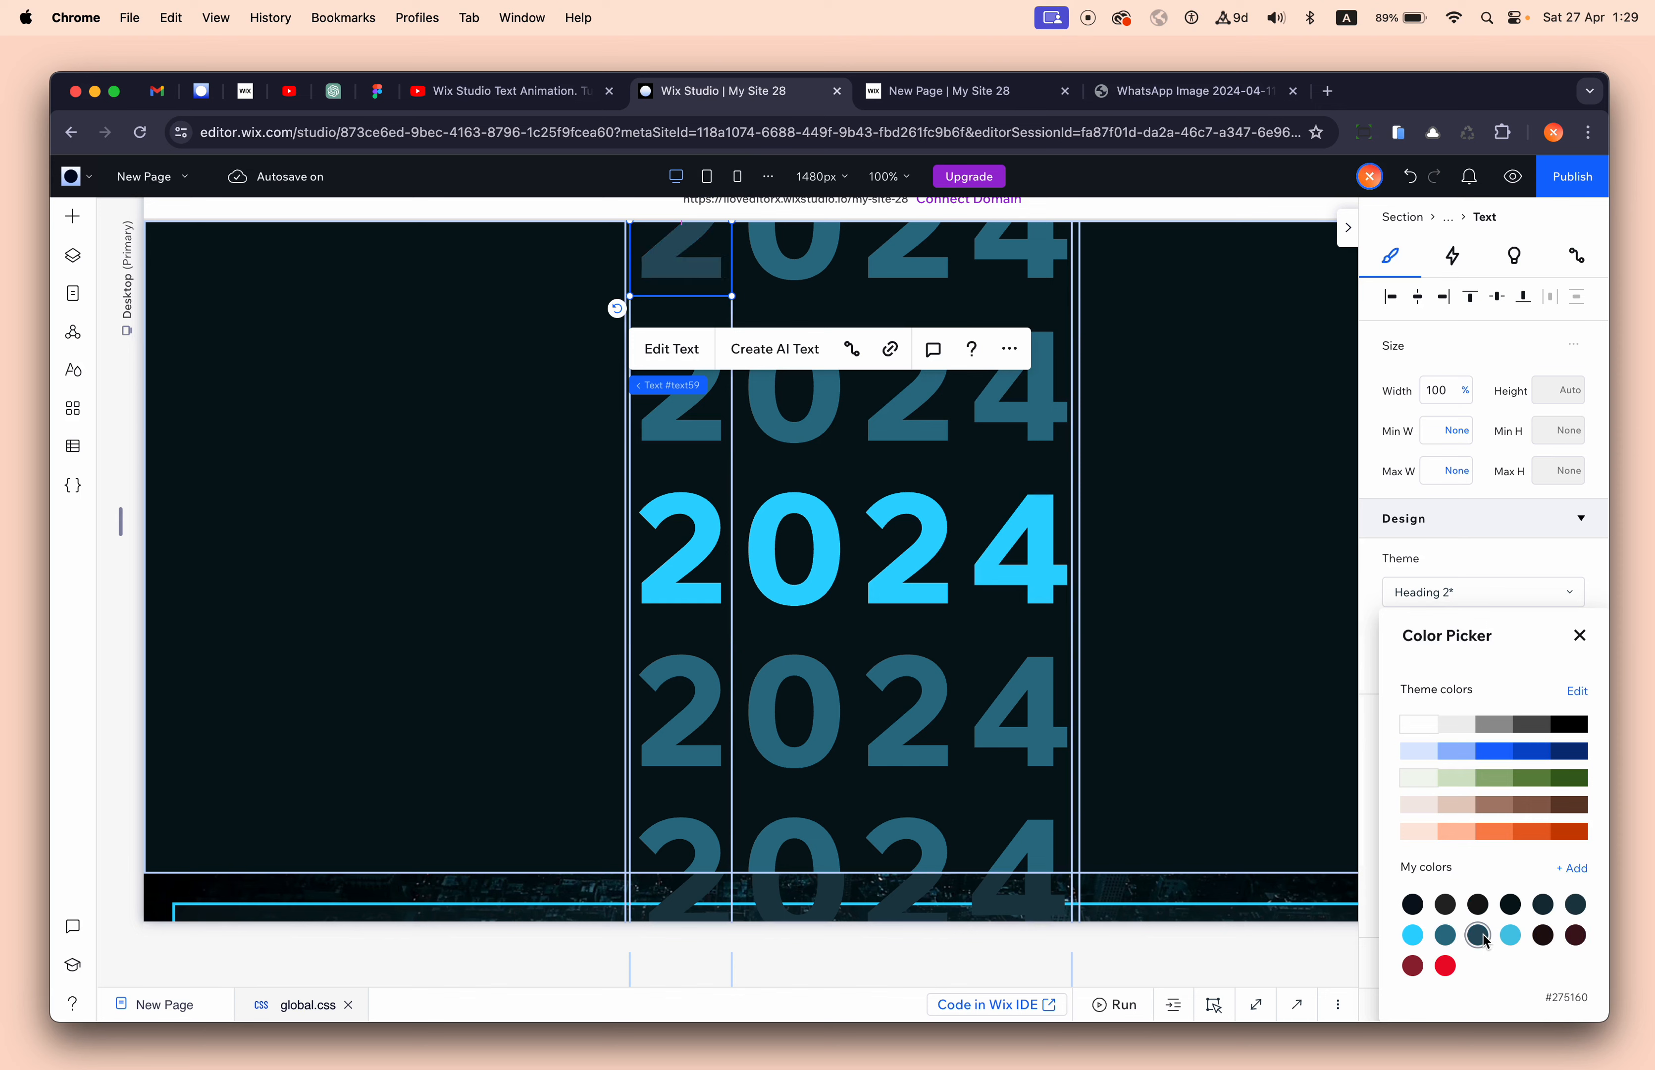
left_click(1572, 869)
left_click(1513, 755)
left_click_drag(1513, 753, 1511, 751)
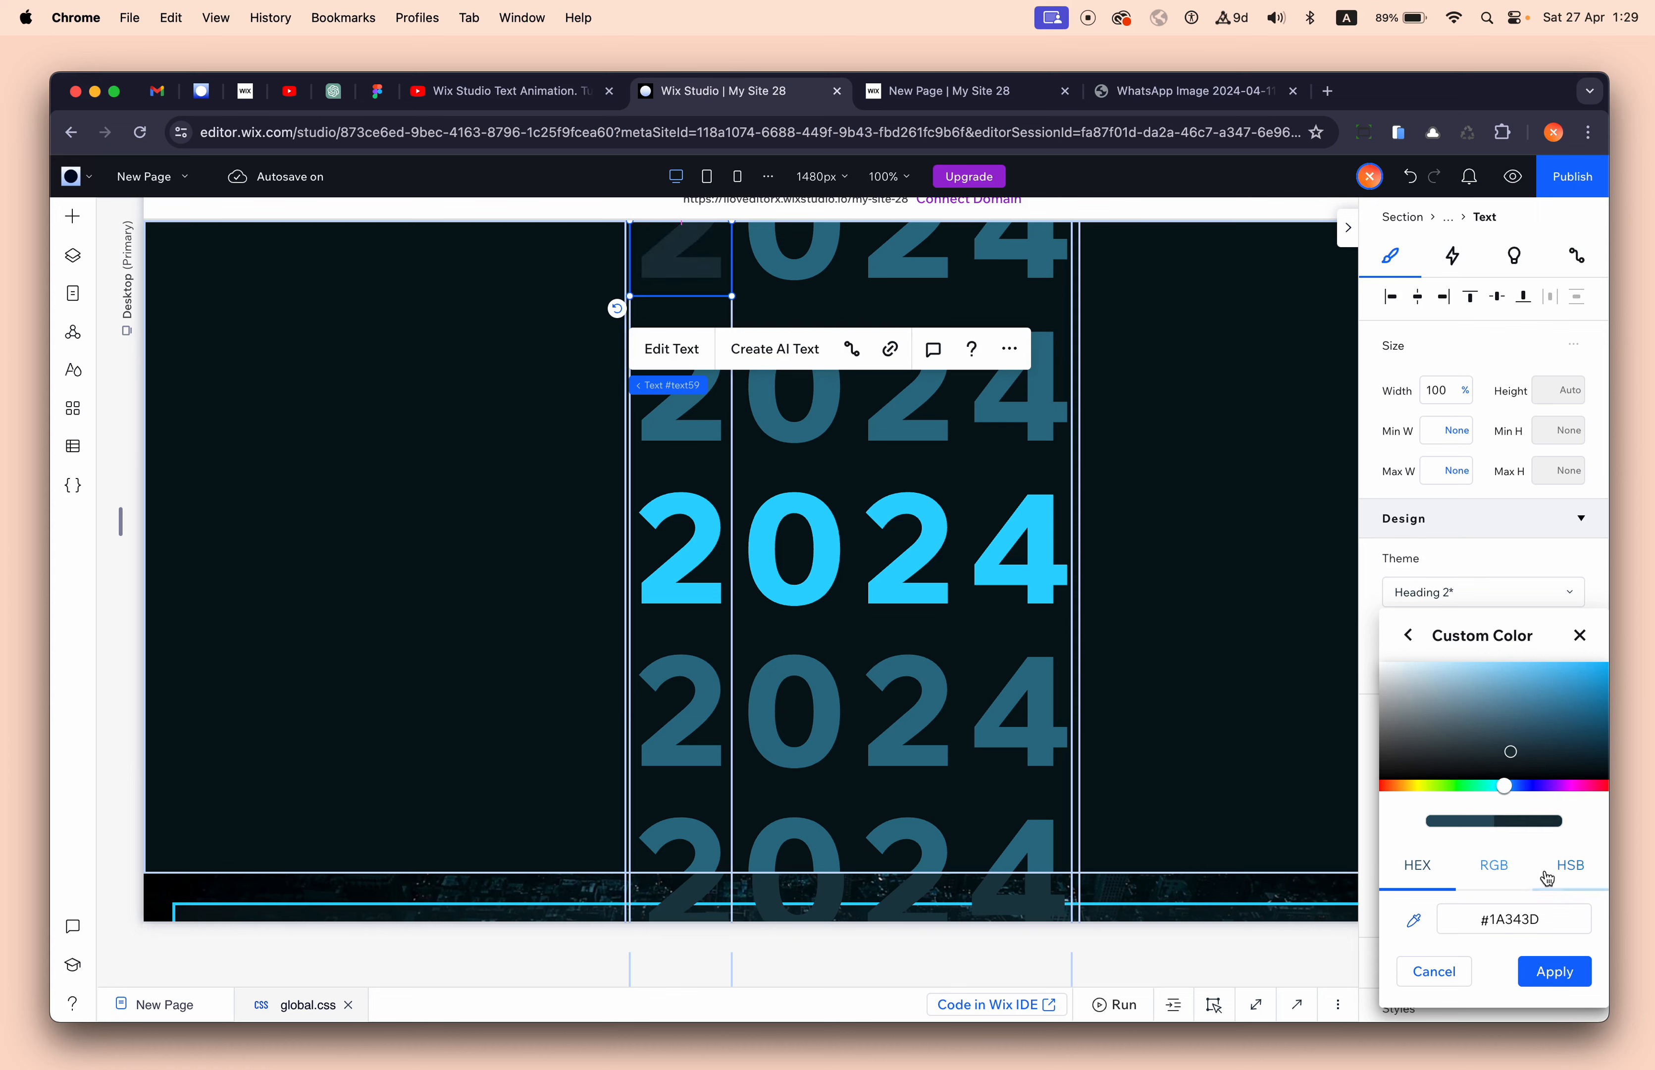
left_click(1561, 971)
left_click(1001, 344)
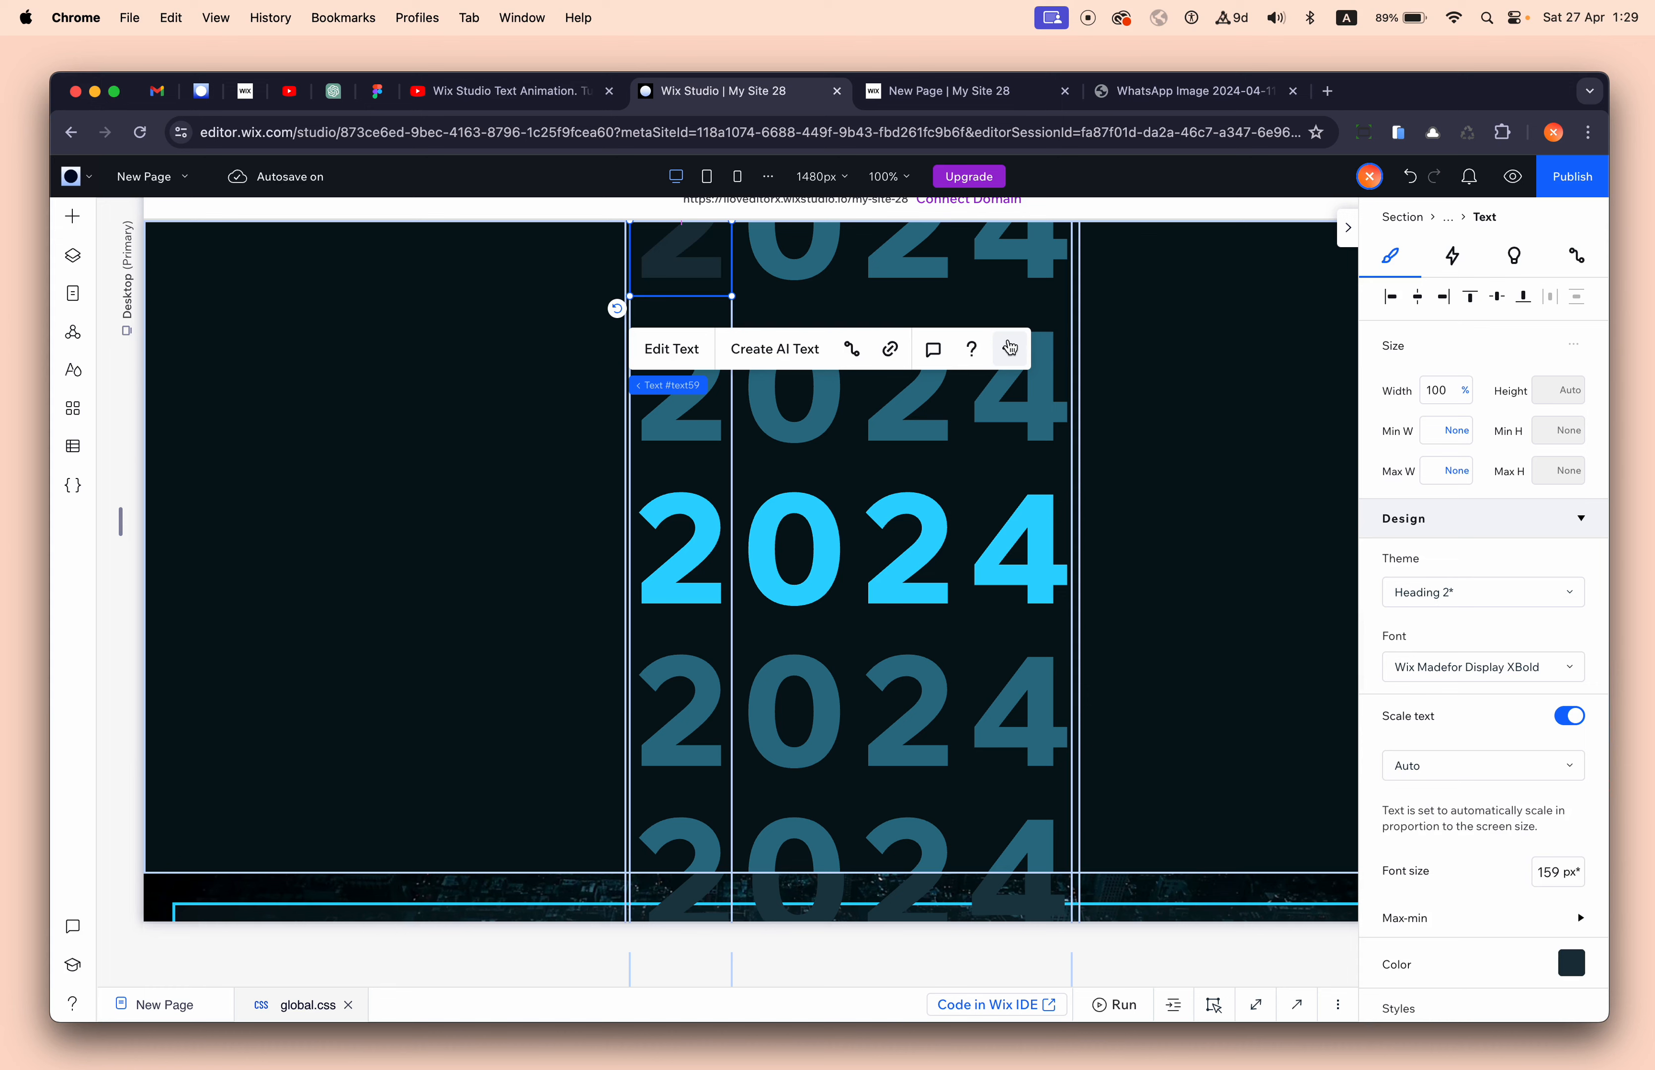
- Copy that dark design from all breakpoints and paste it onto the bottom row's 2, 0 and 2
left_click(1009, 342)
mouse_move(1148, 466)
left_click(1260, 506)
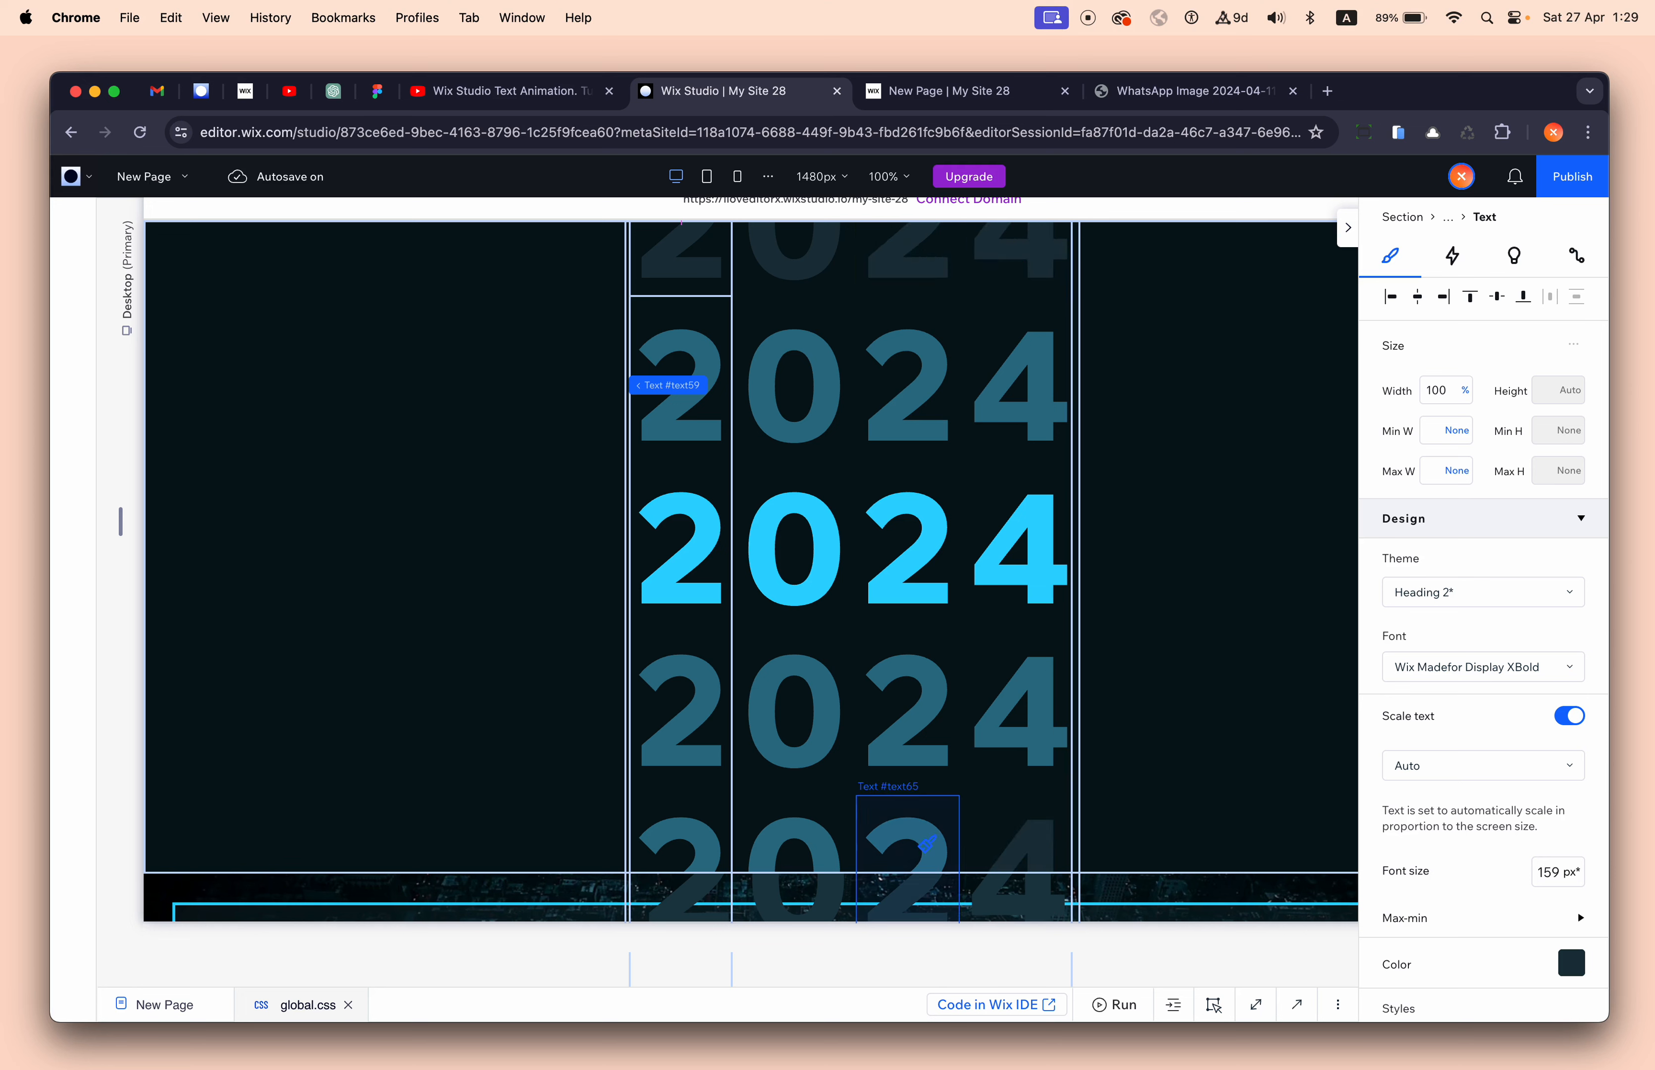
left_click(919, 843)
left_click(801, 841)
left_click(694, 839)
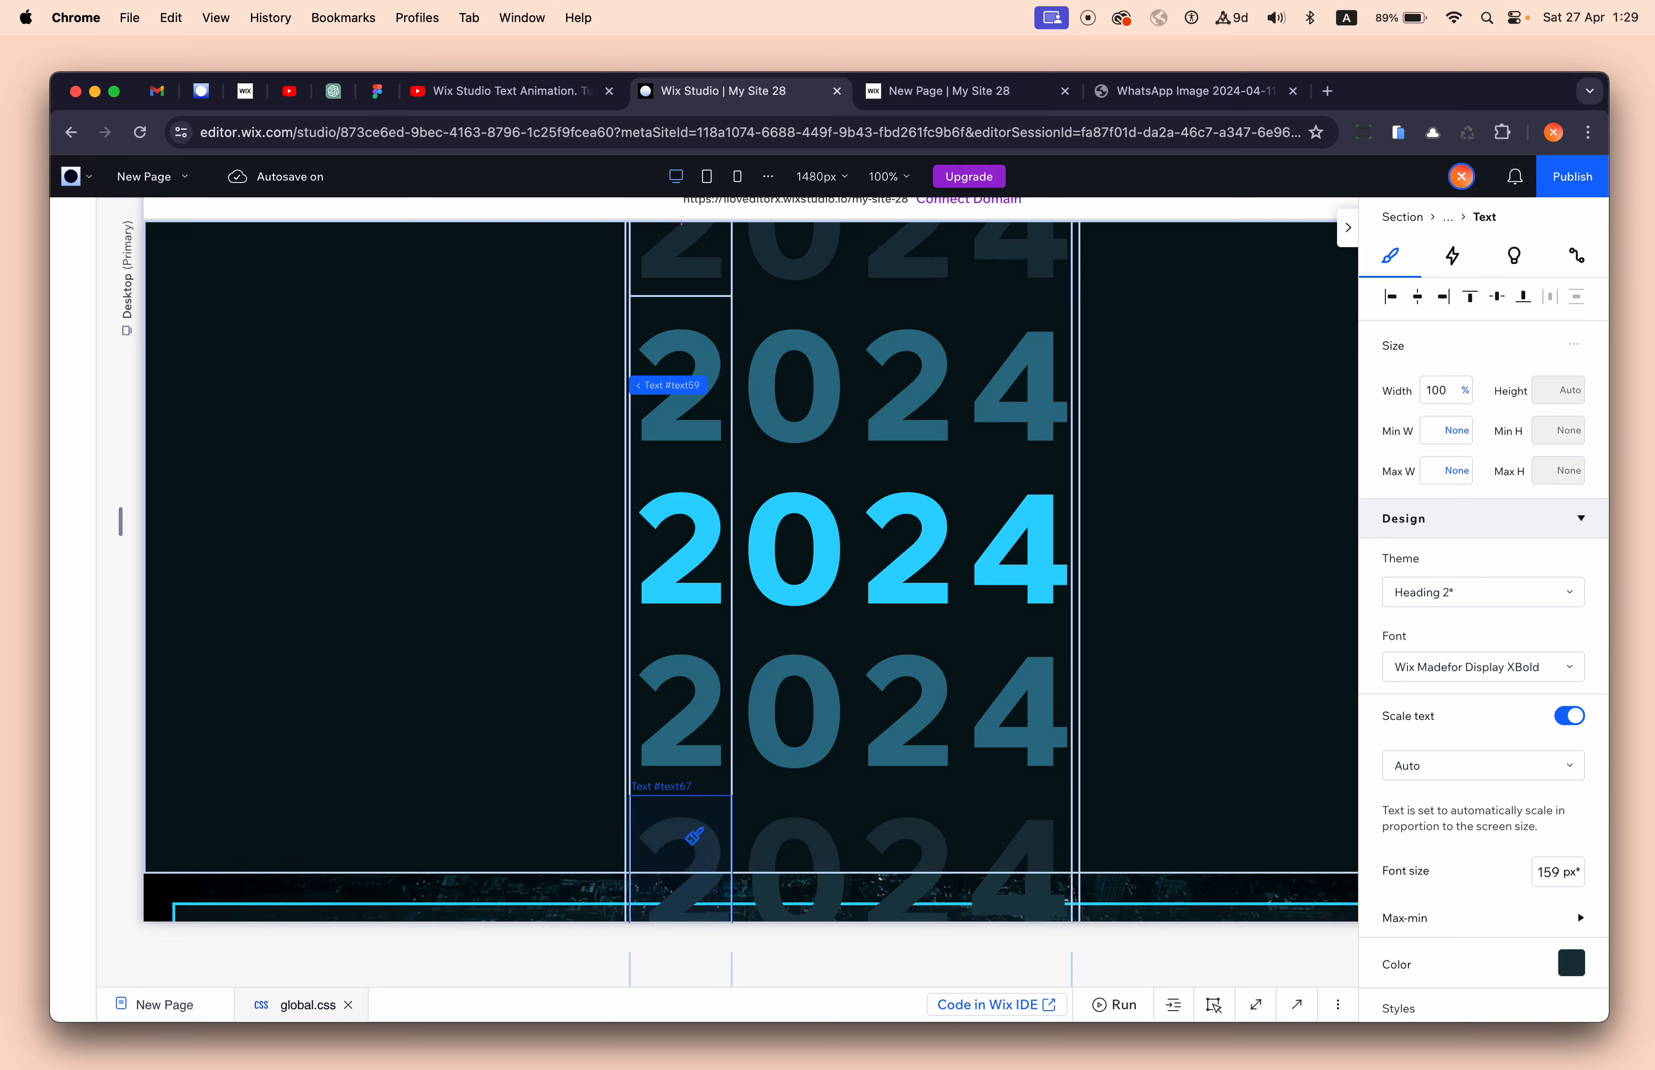
left_click(1209, 563)
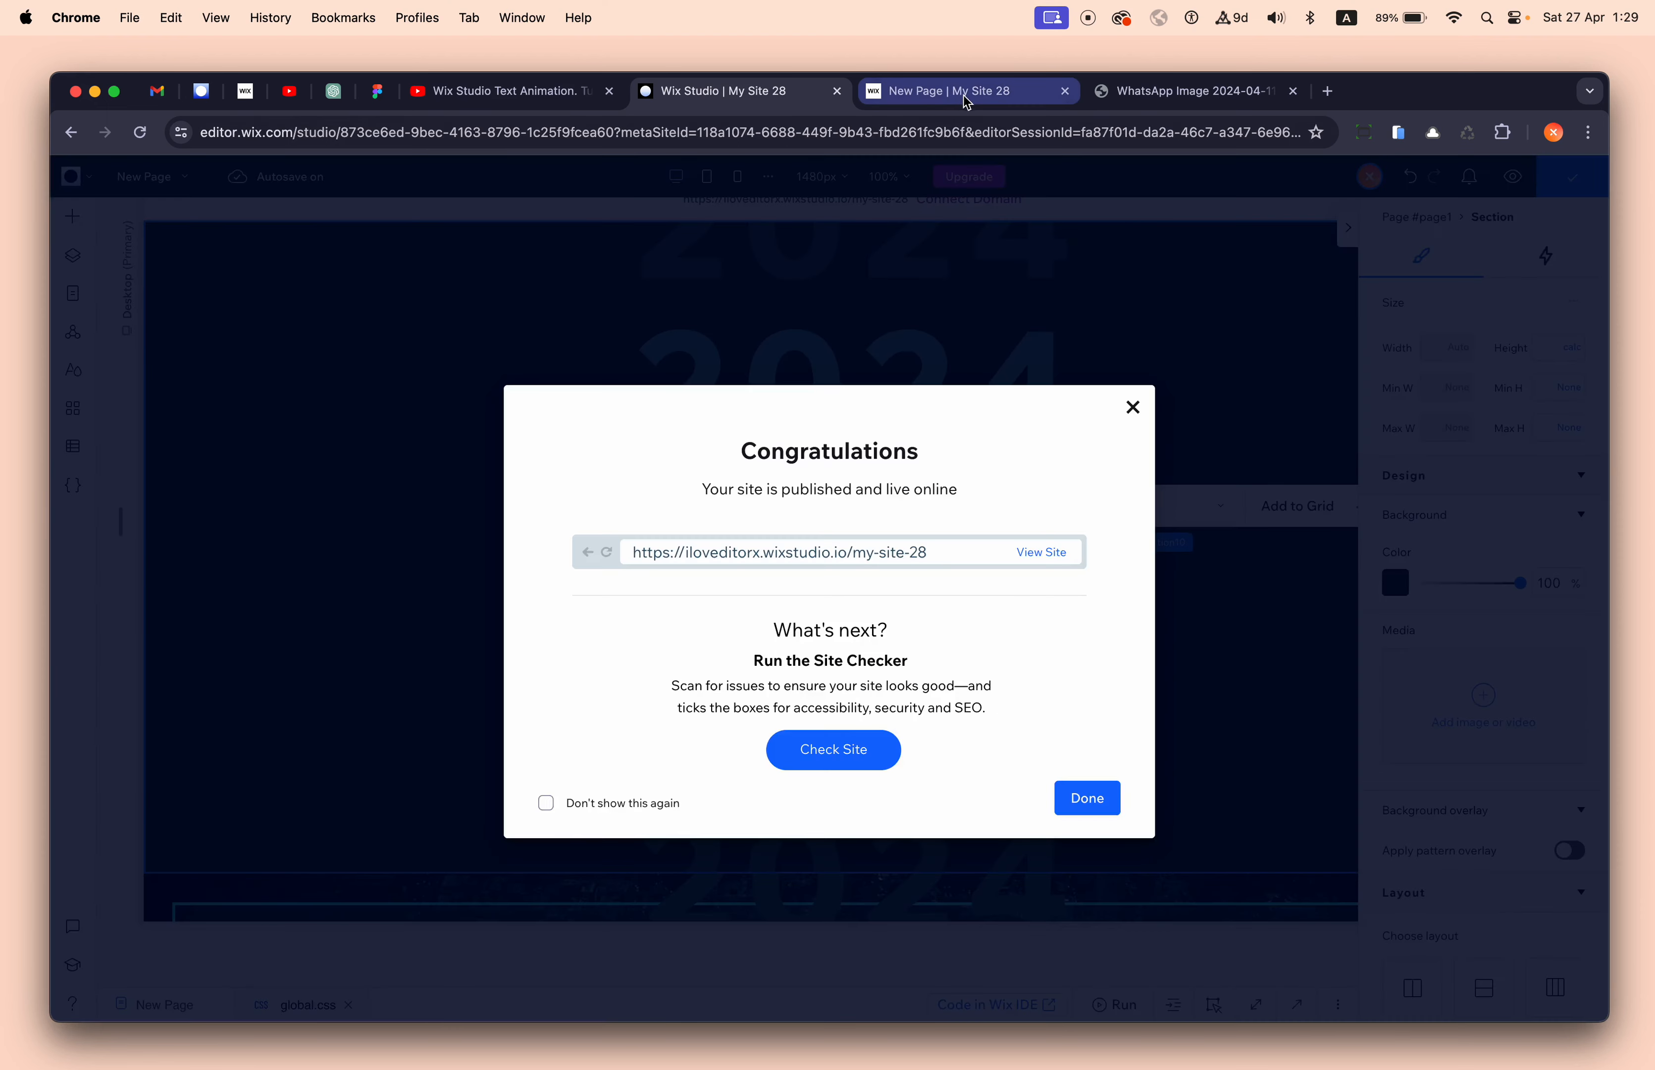
- Publish the site, then empty the cache and hard-reload the live page to replay the counter
left_click(958, 103)
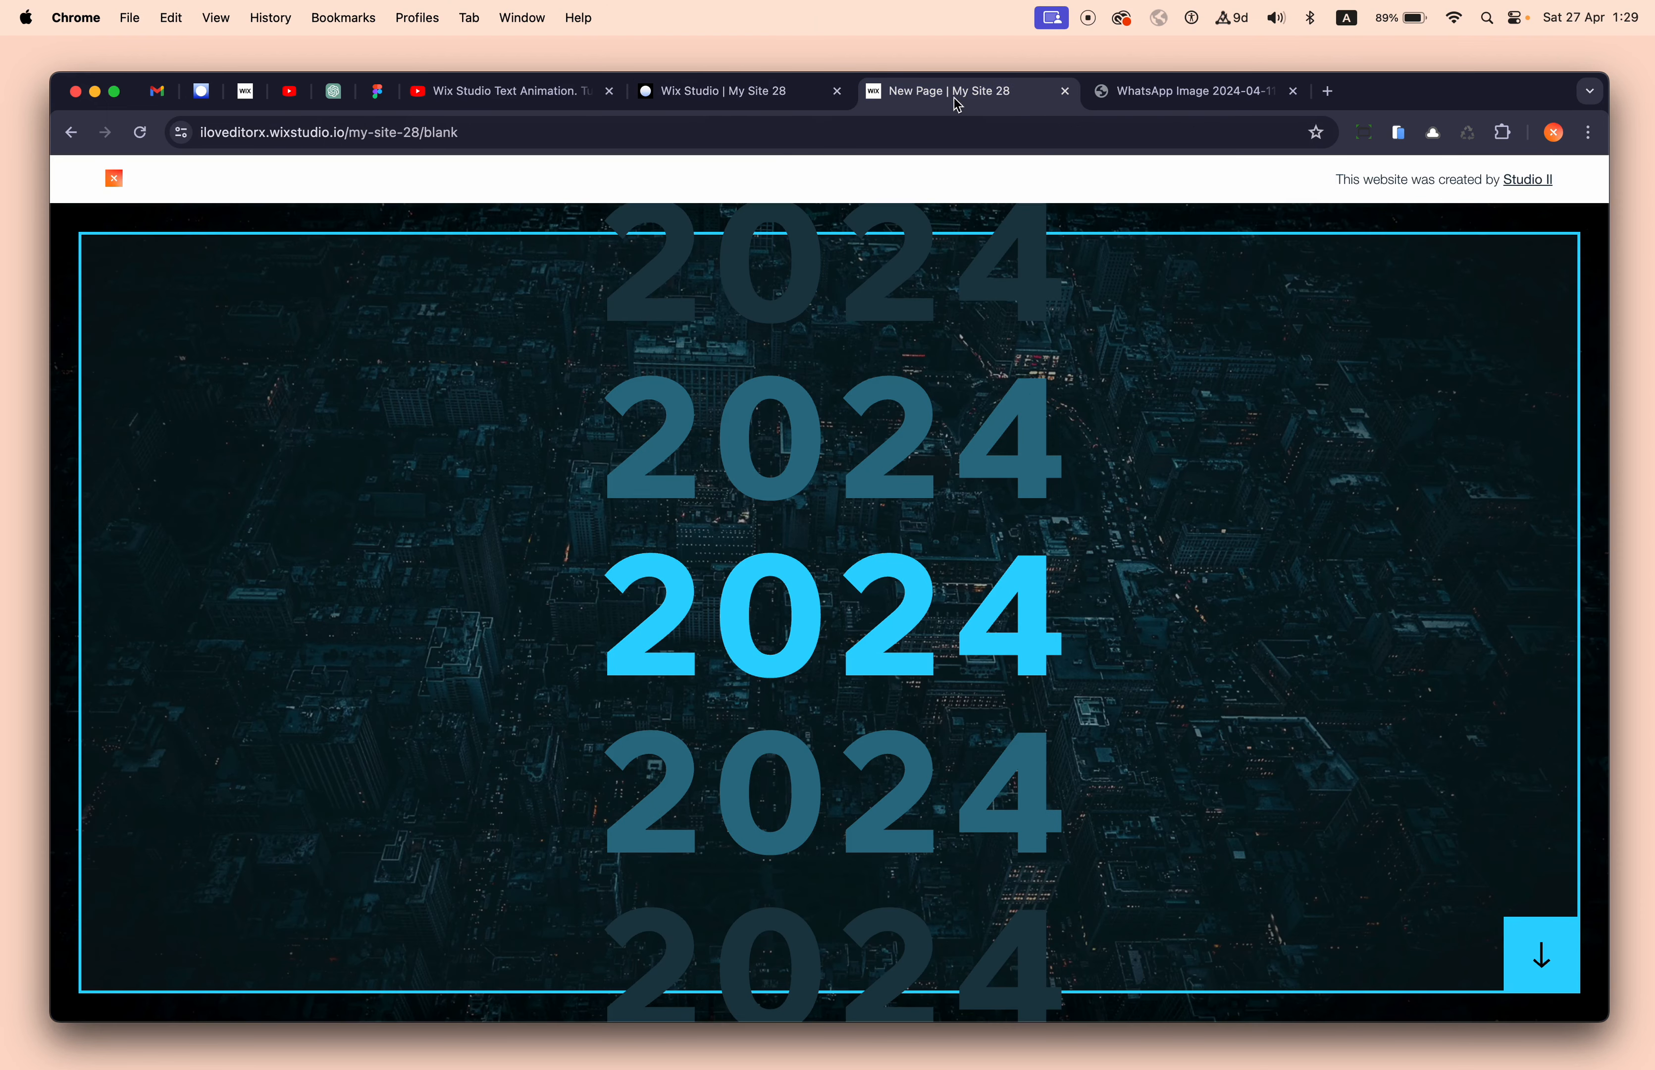
left_click(141, 133)
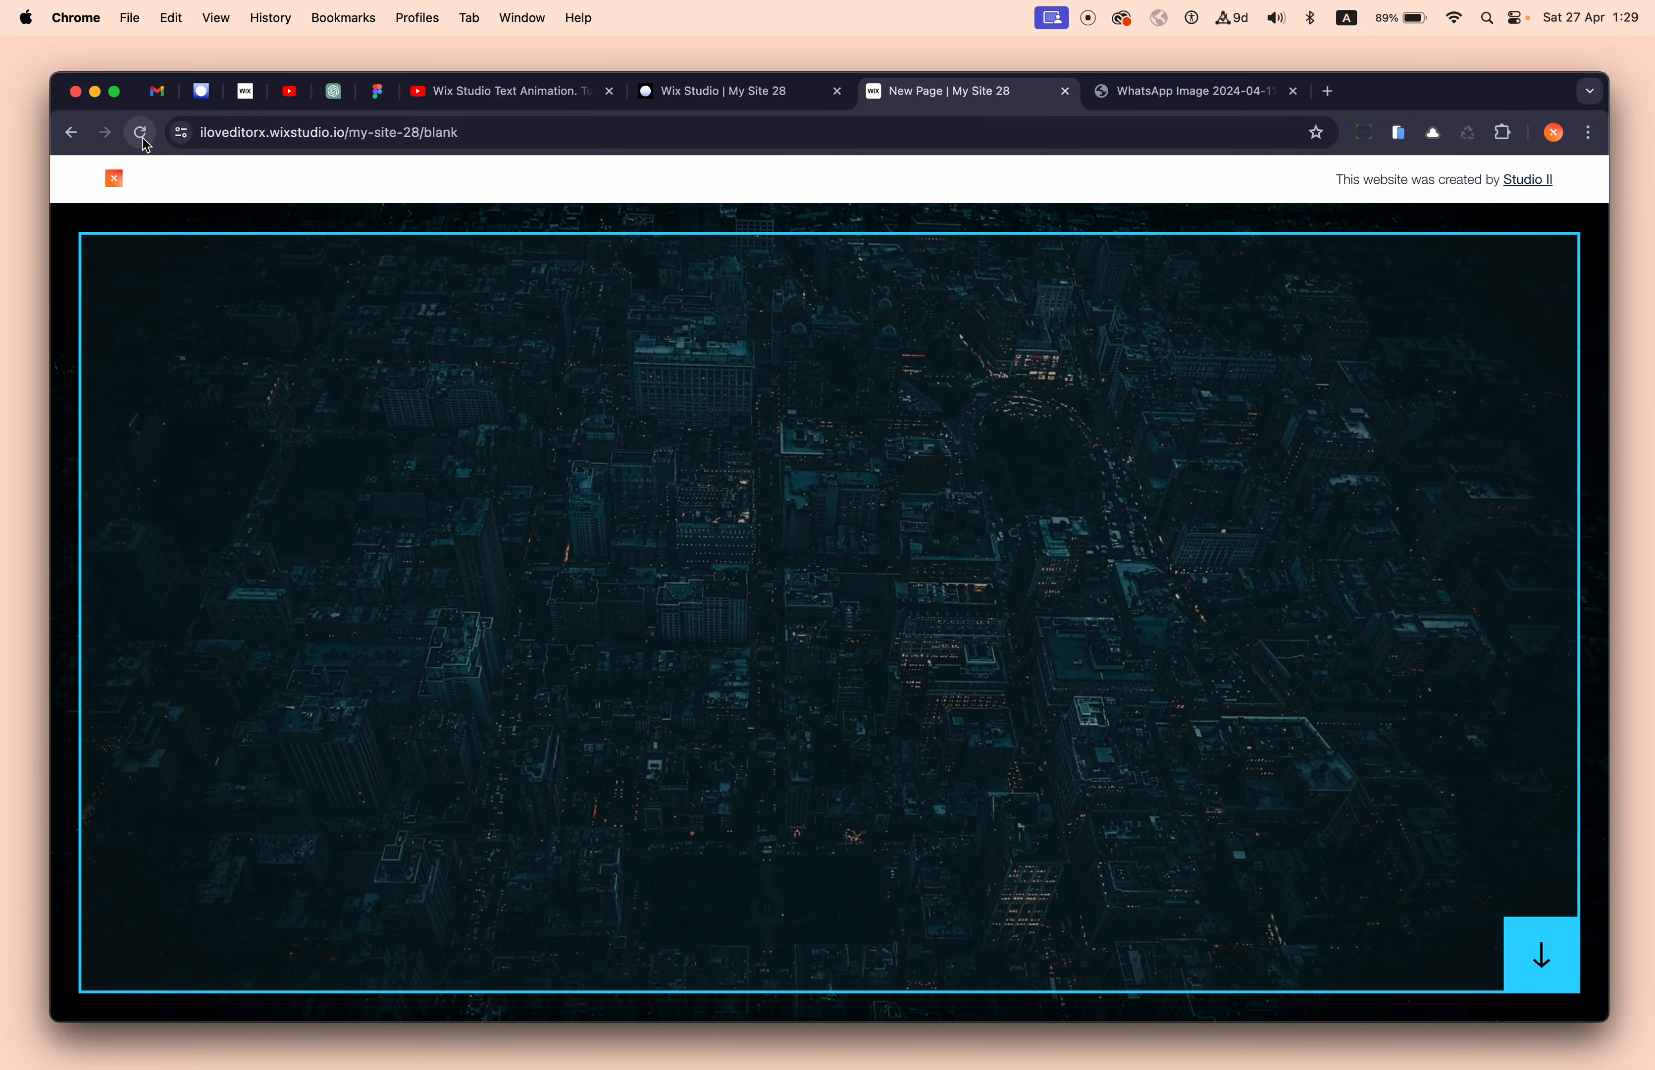
key("super+alt+i")
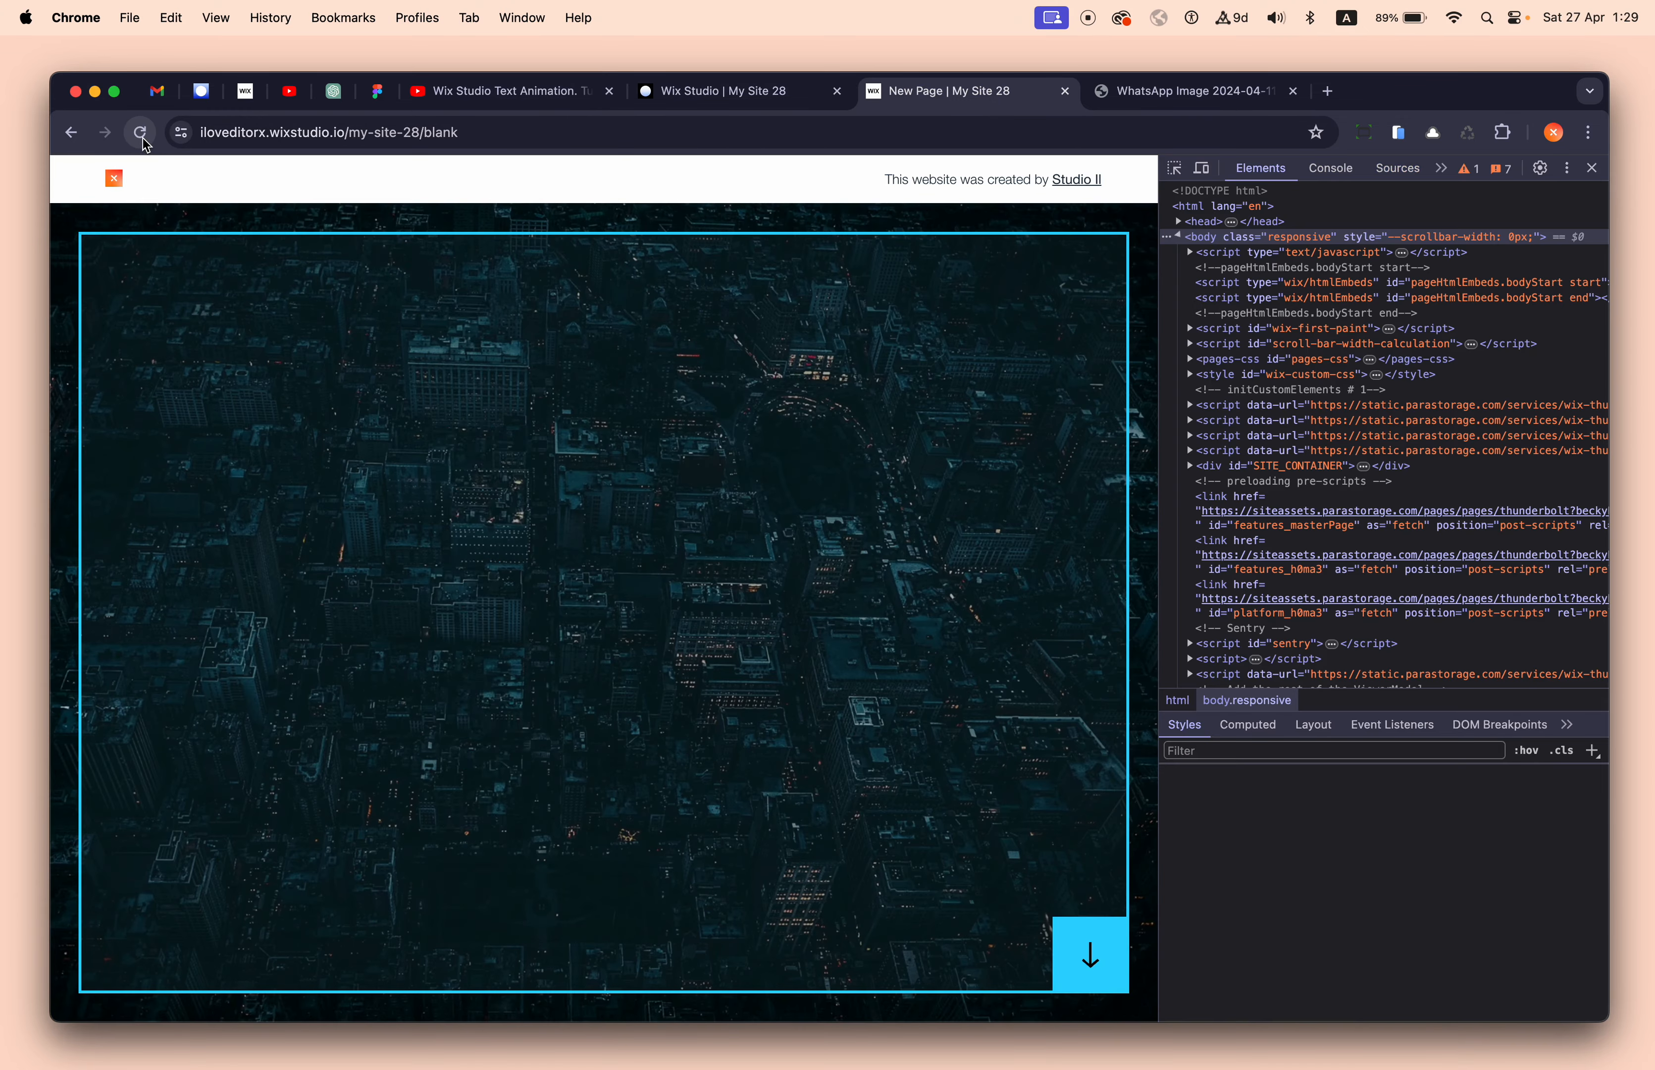
right_click(142, 135)
left_click(222, 224)
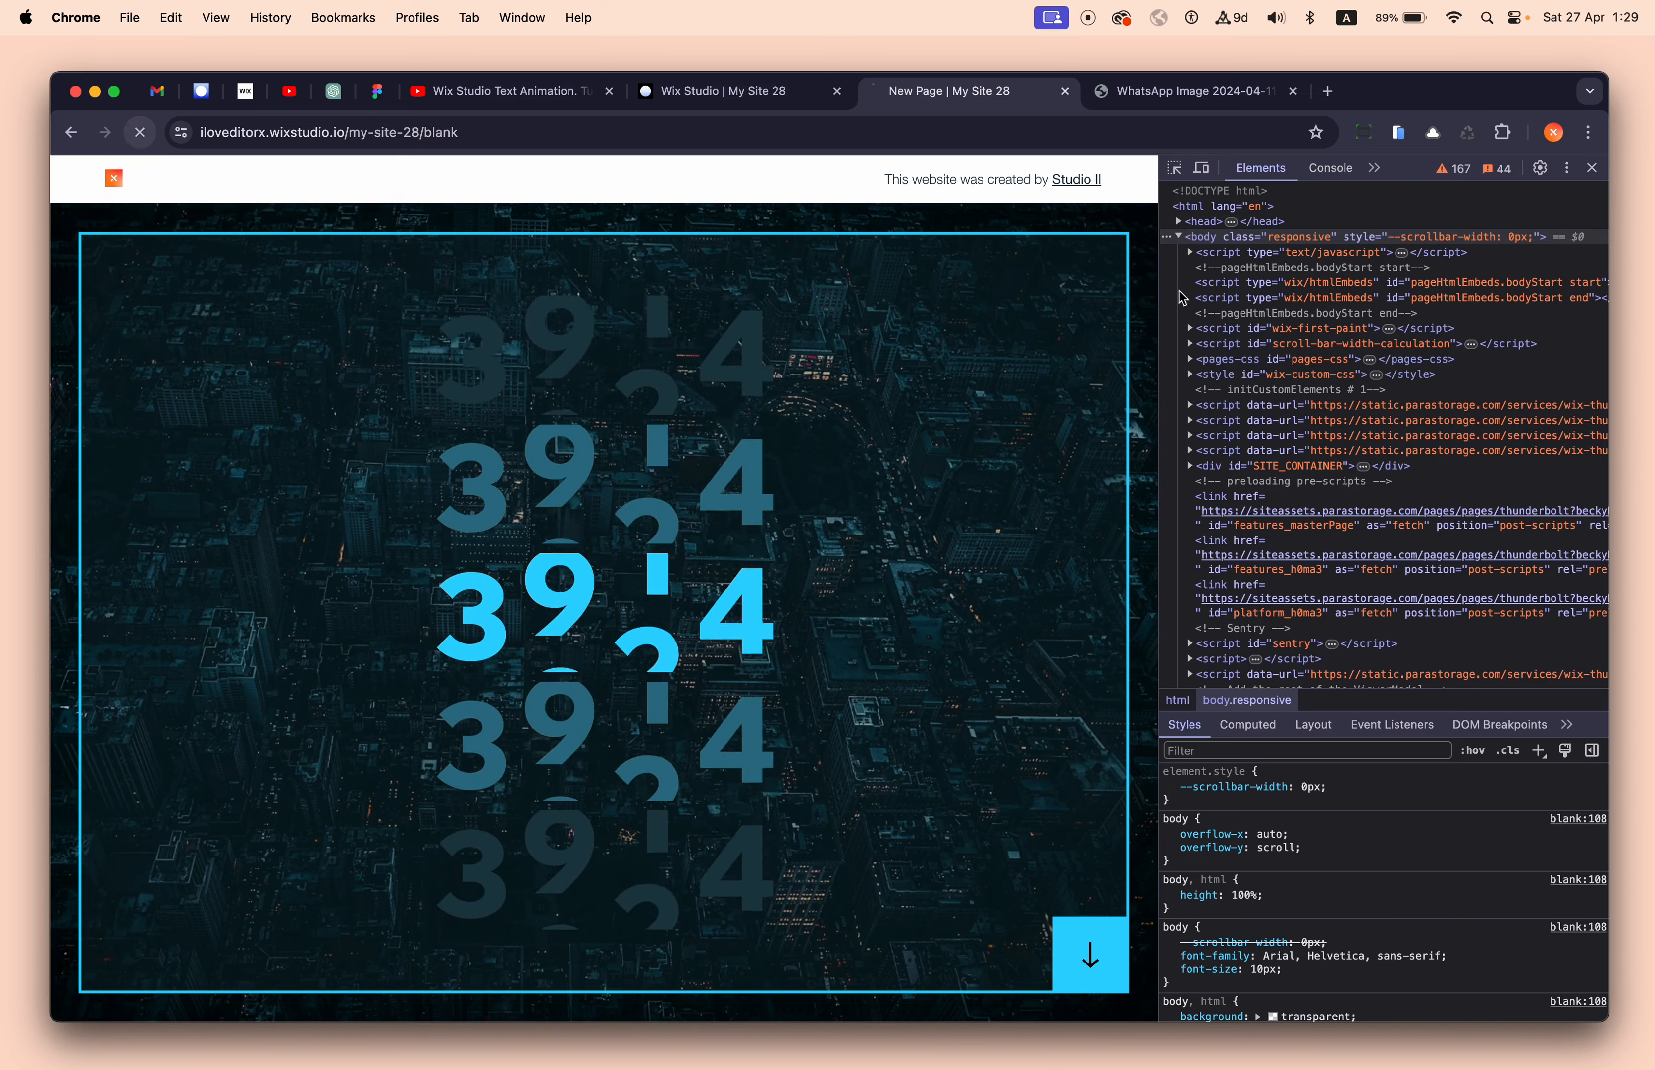
left_click(1593, 167)
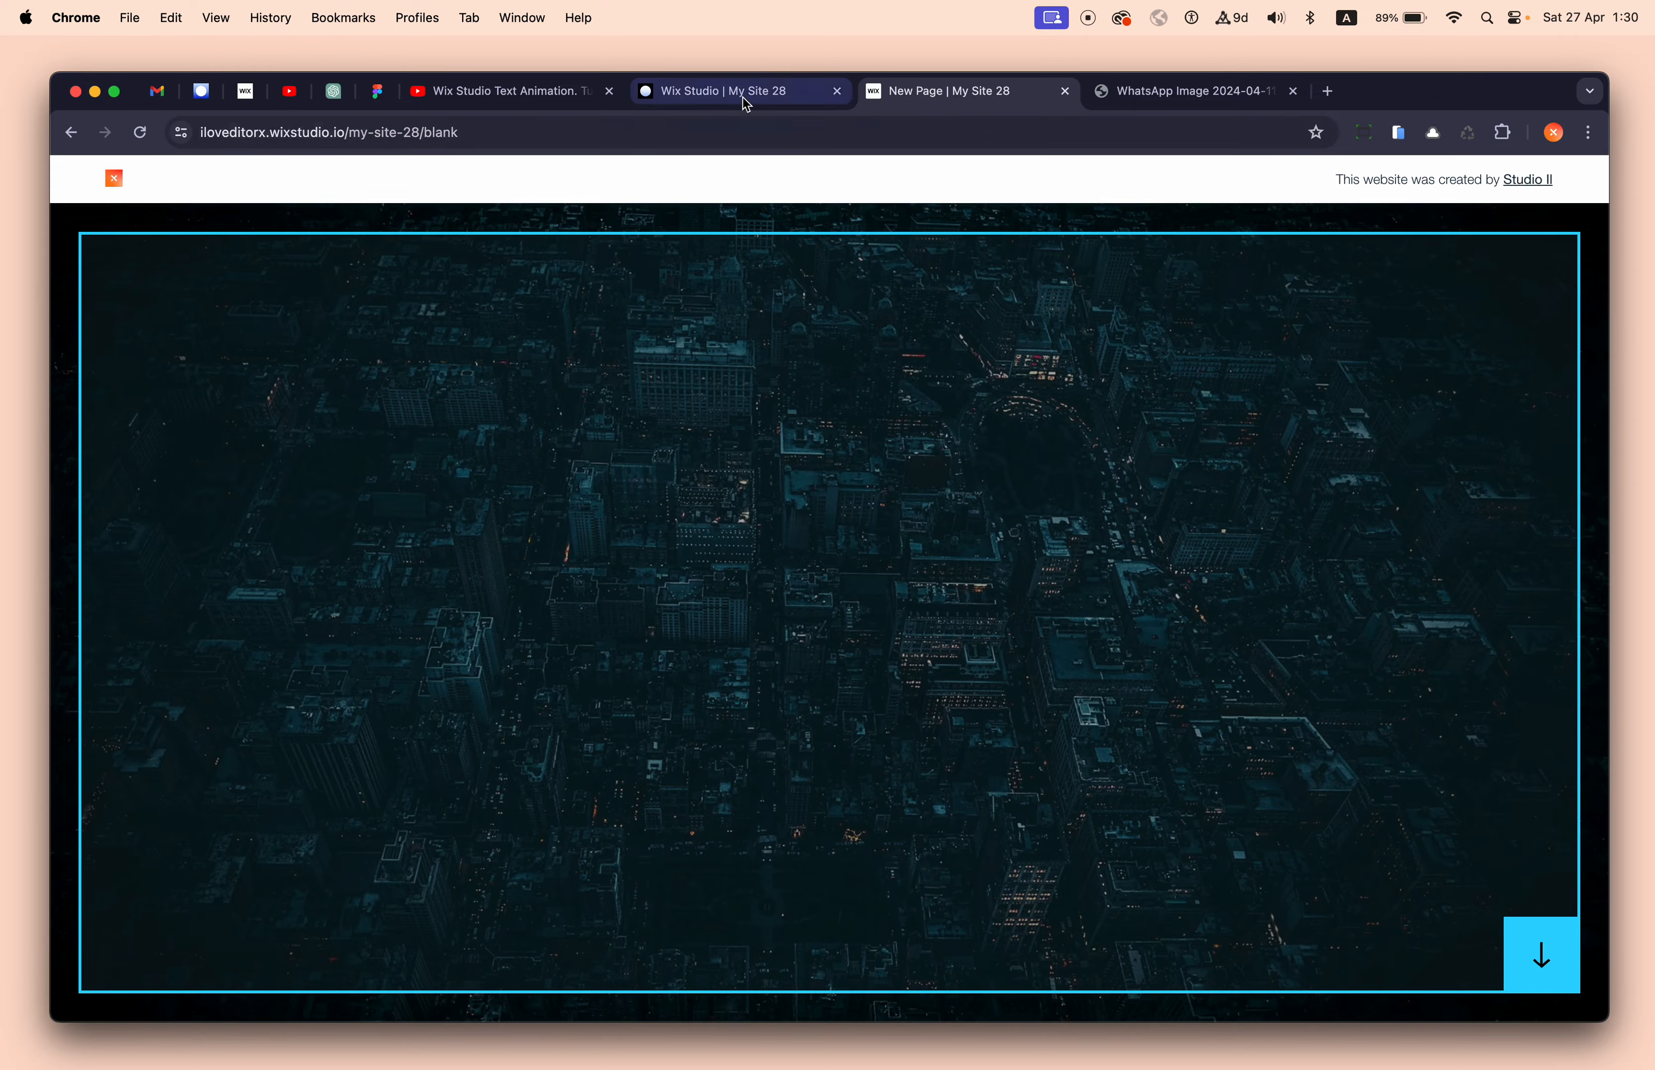
- Reload the live page again, dismiss the publish confirmation, and return to the editor's dark section
left_click(744, 96)
left_click(919, 94)
key("super+r")
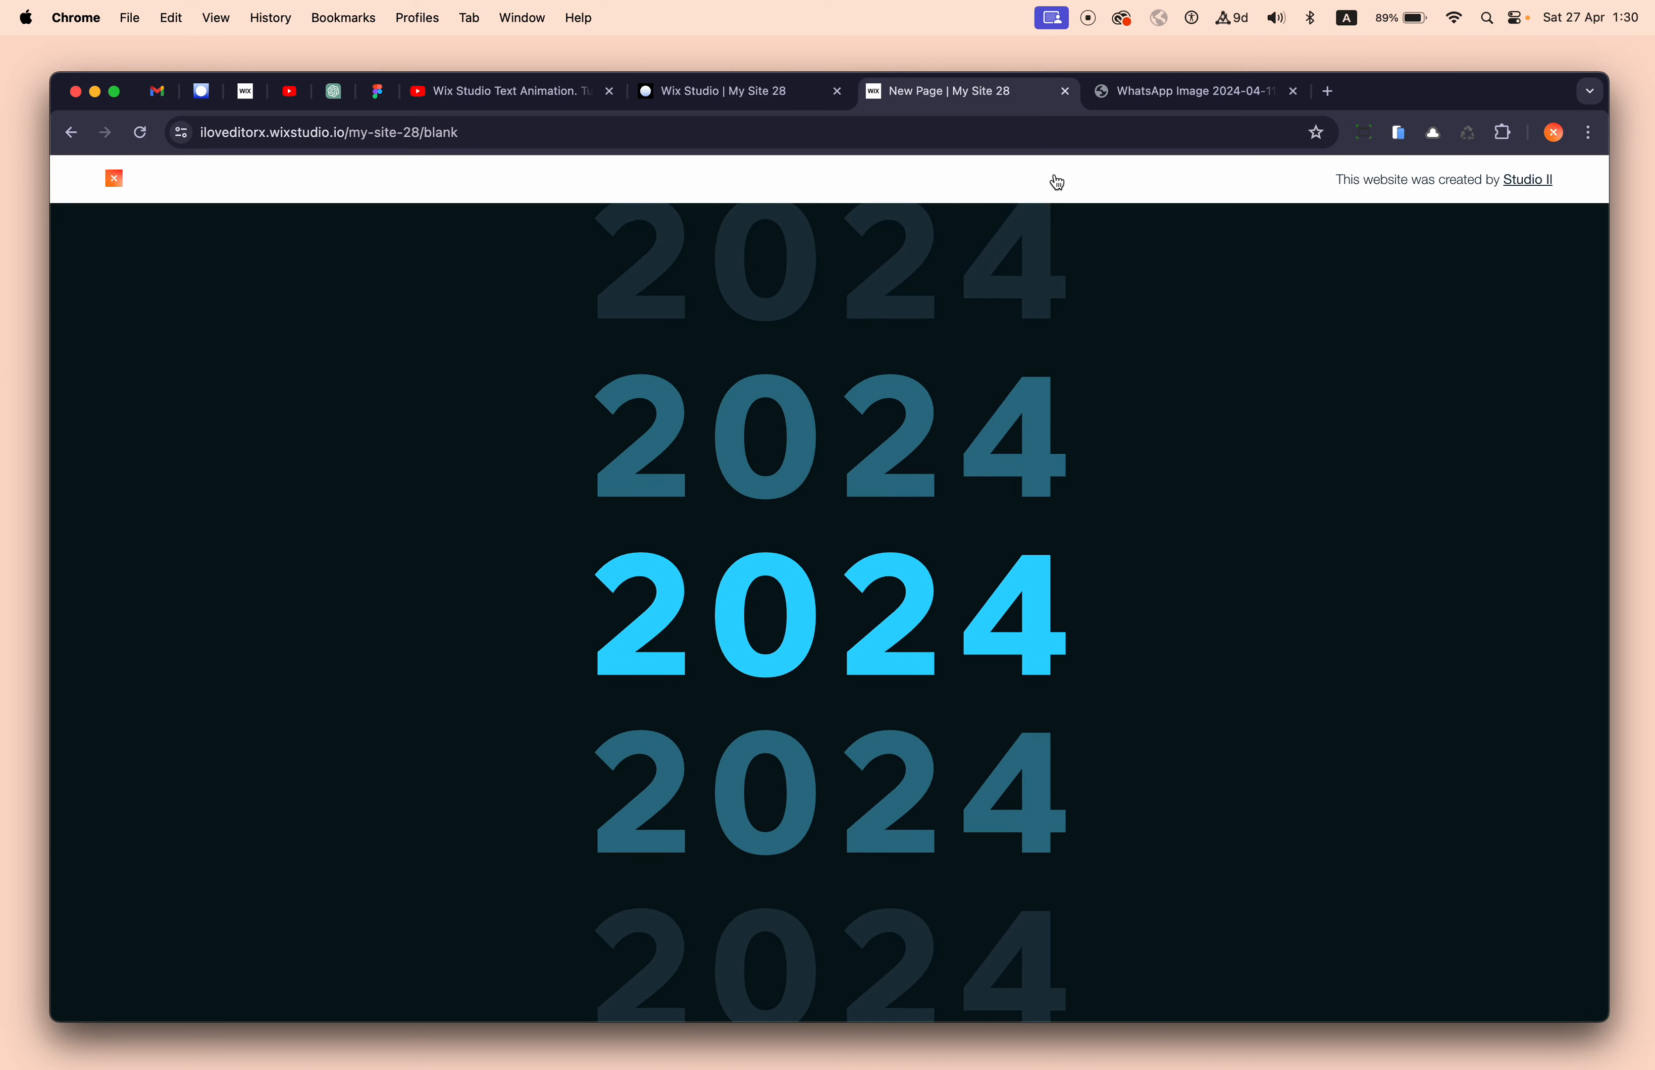
left_click(719, 110)
left_click(844, 335)
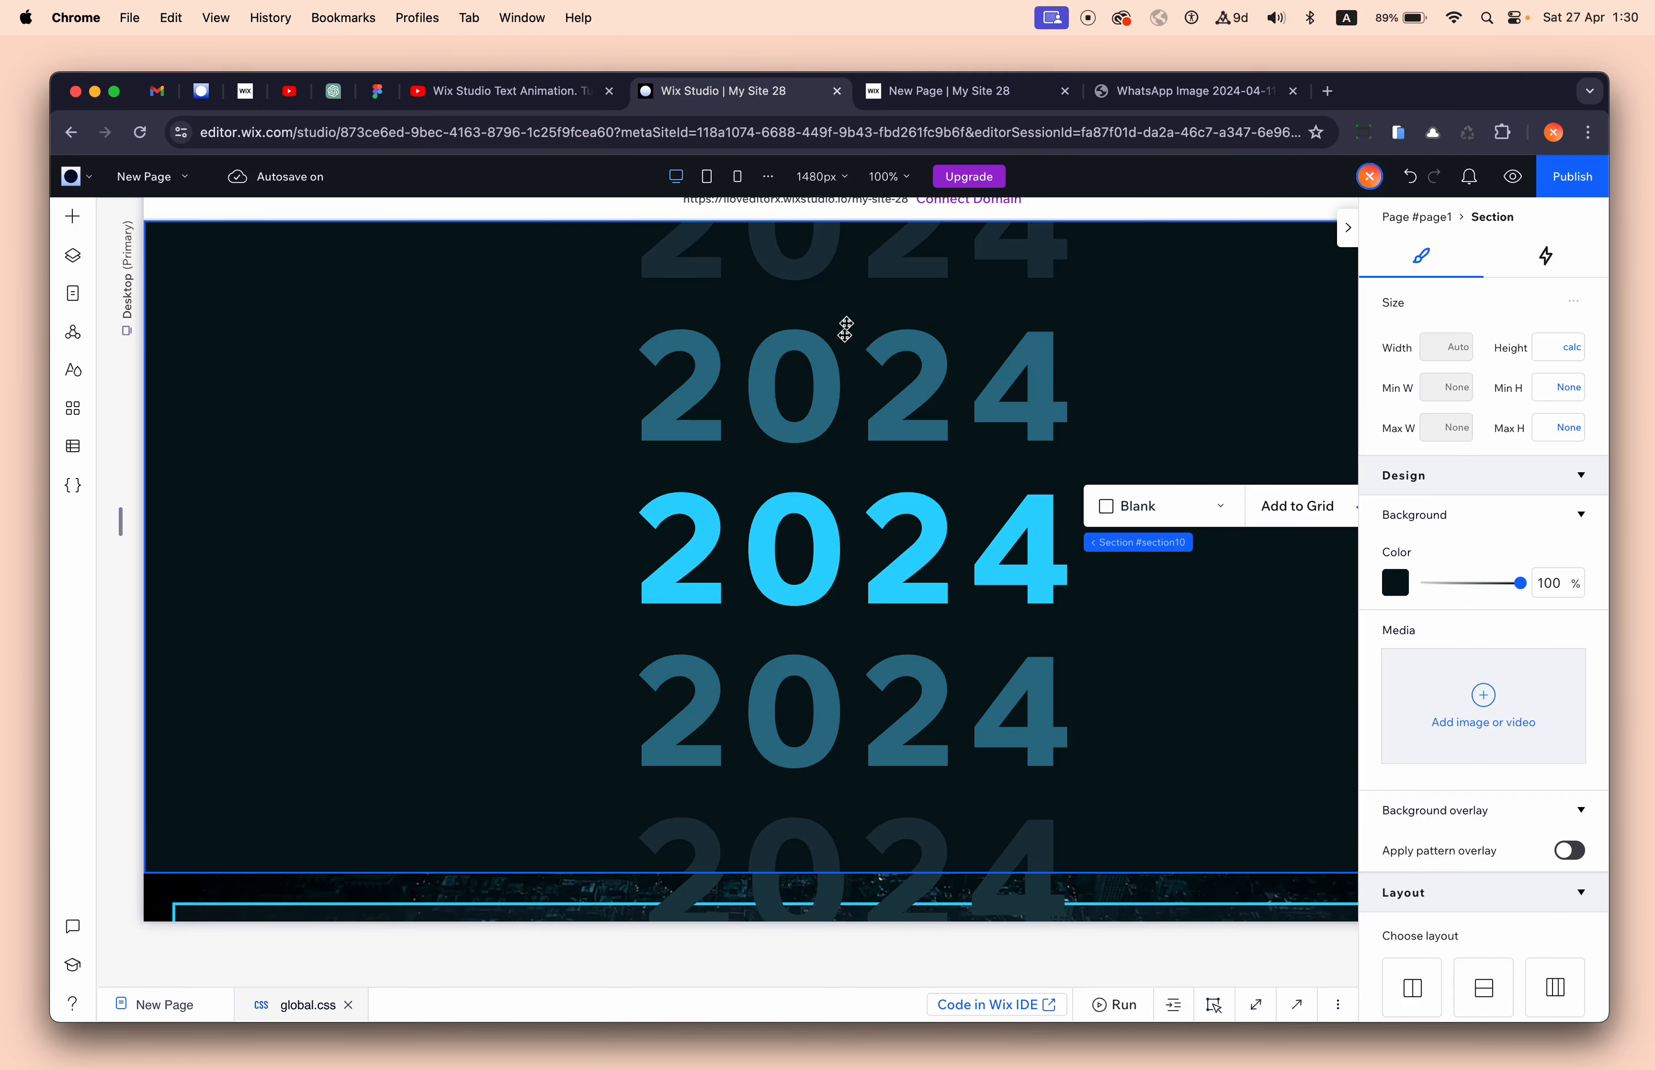
left_click(919, 100)
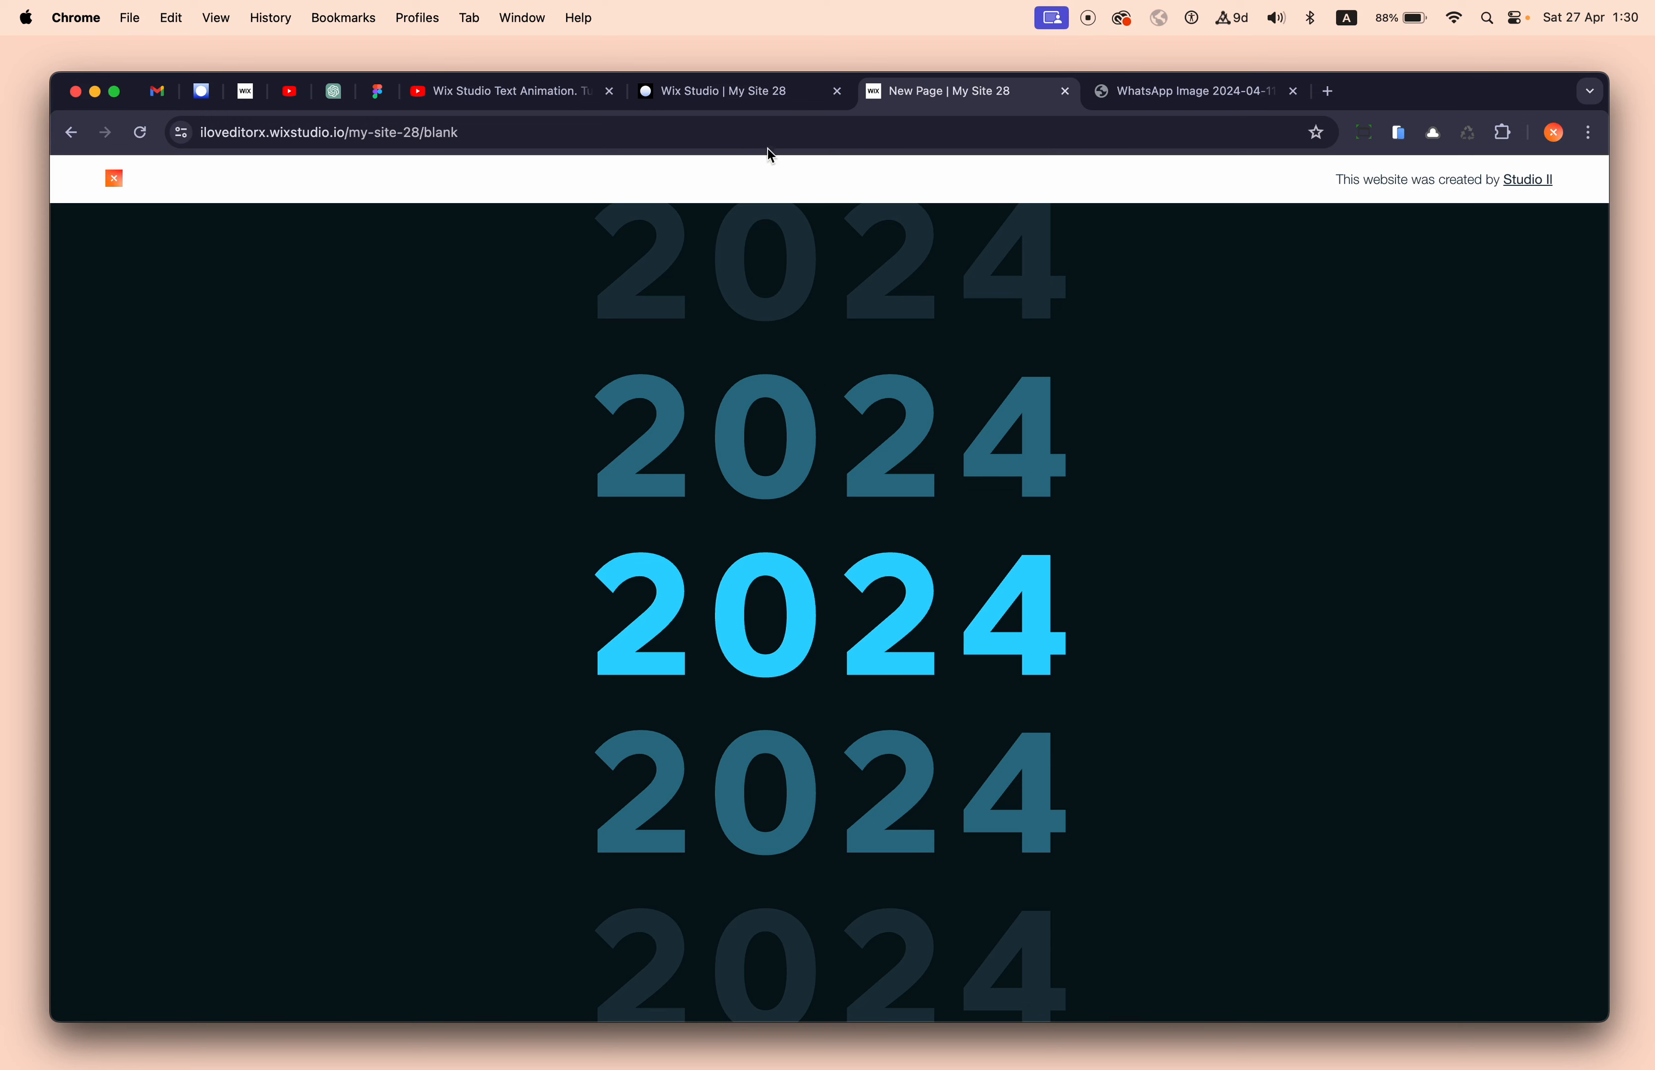
left_click(765, 101)
left_click(501, 488)
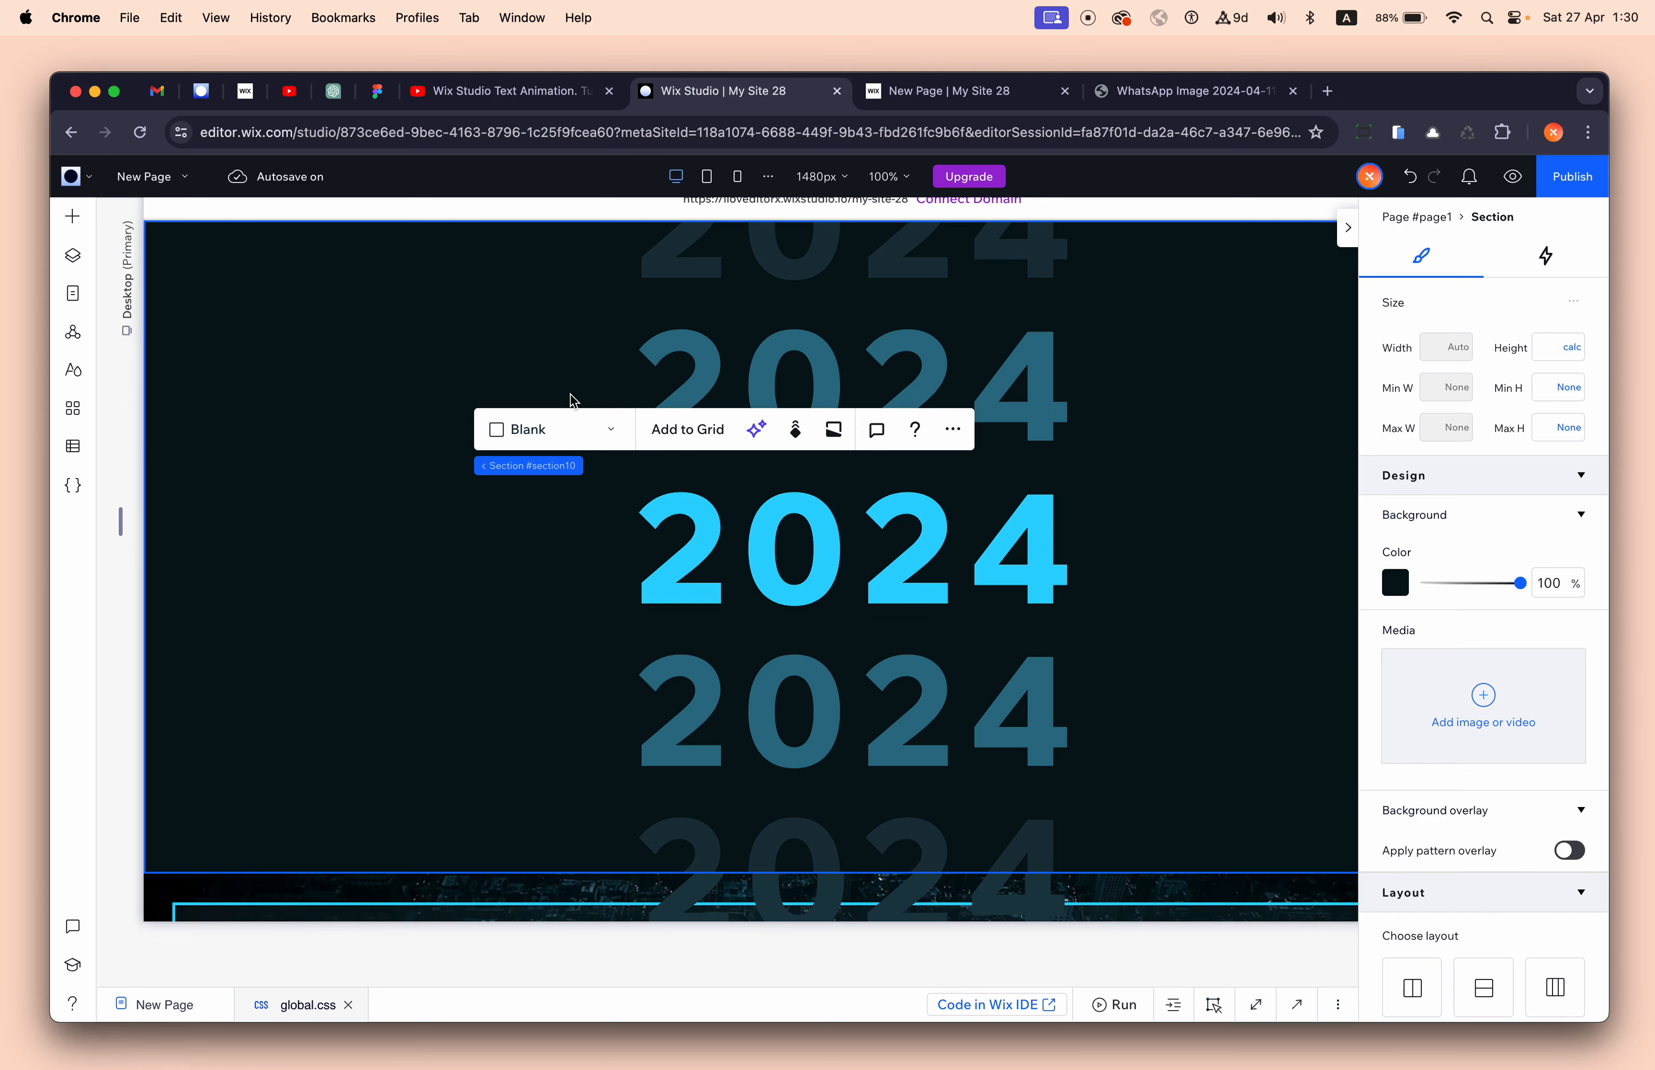
- Add a flexbox layout to the page and switch it to stacked Rows
left_click(73, 216)
left_click(192, 424)
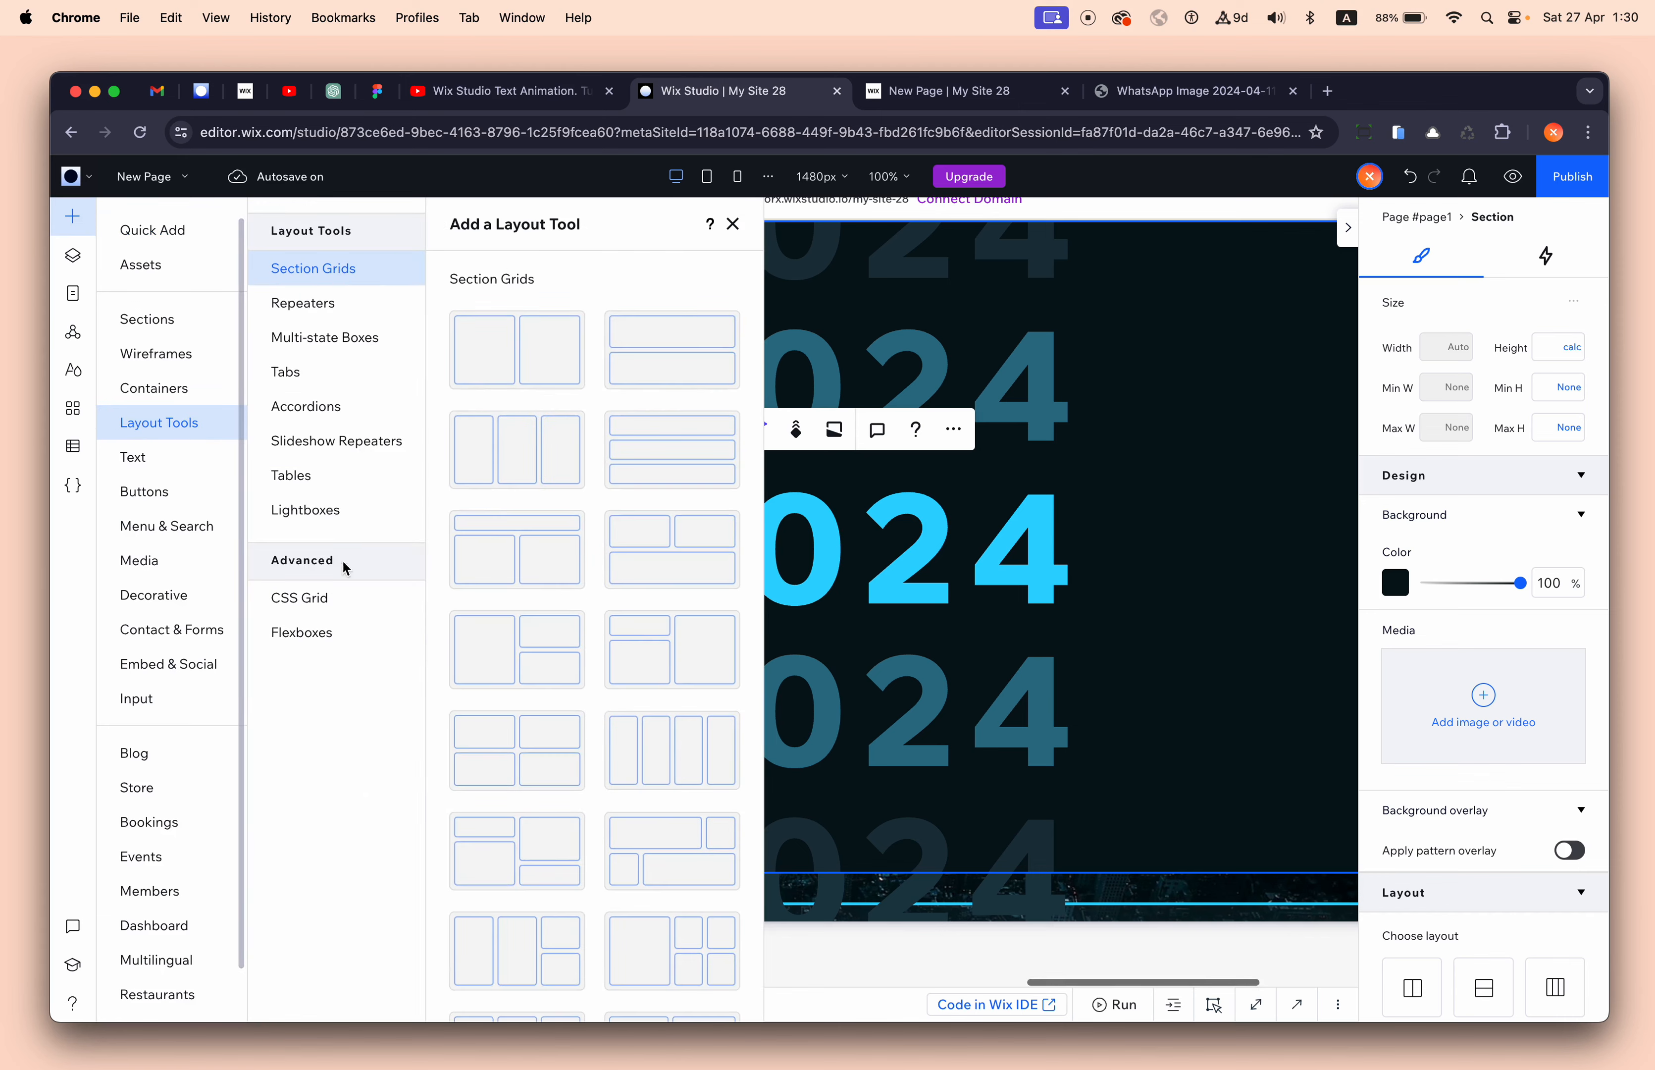
left_click(340, 628)
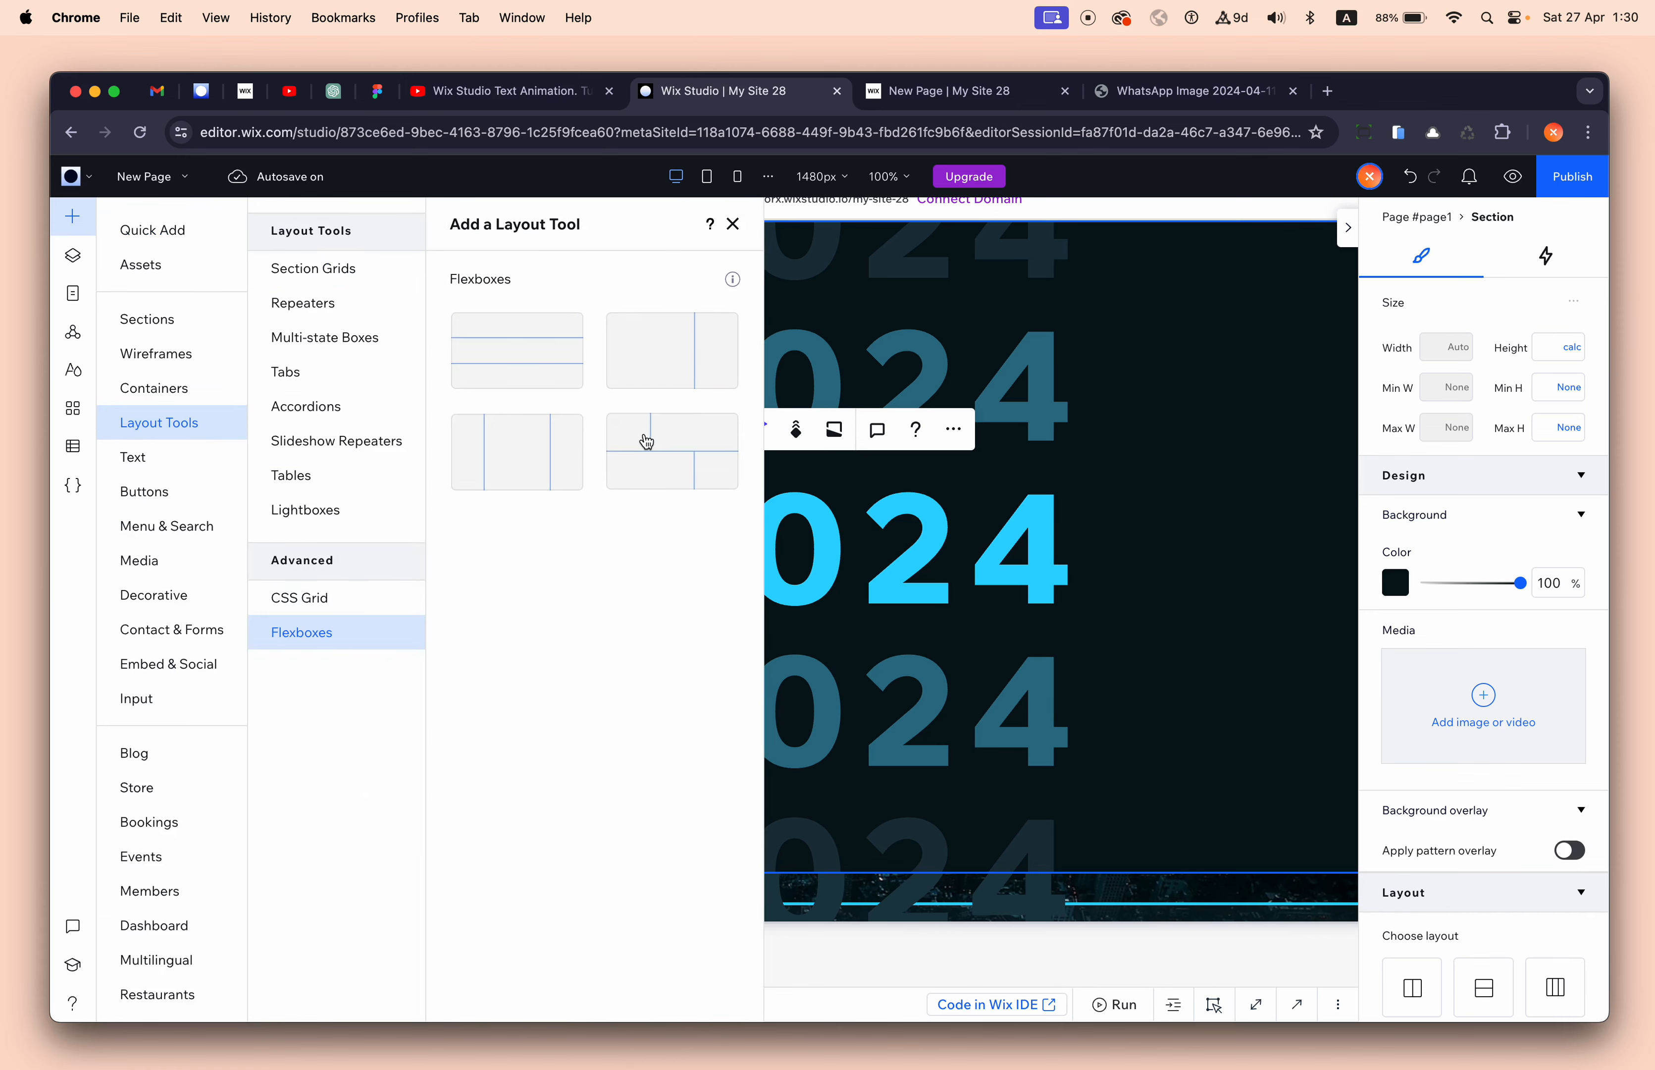
left_click_drag(647, 437, 458, 470)
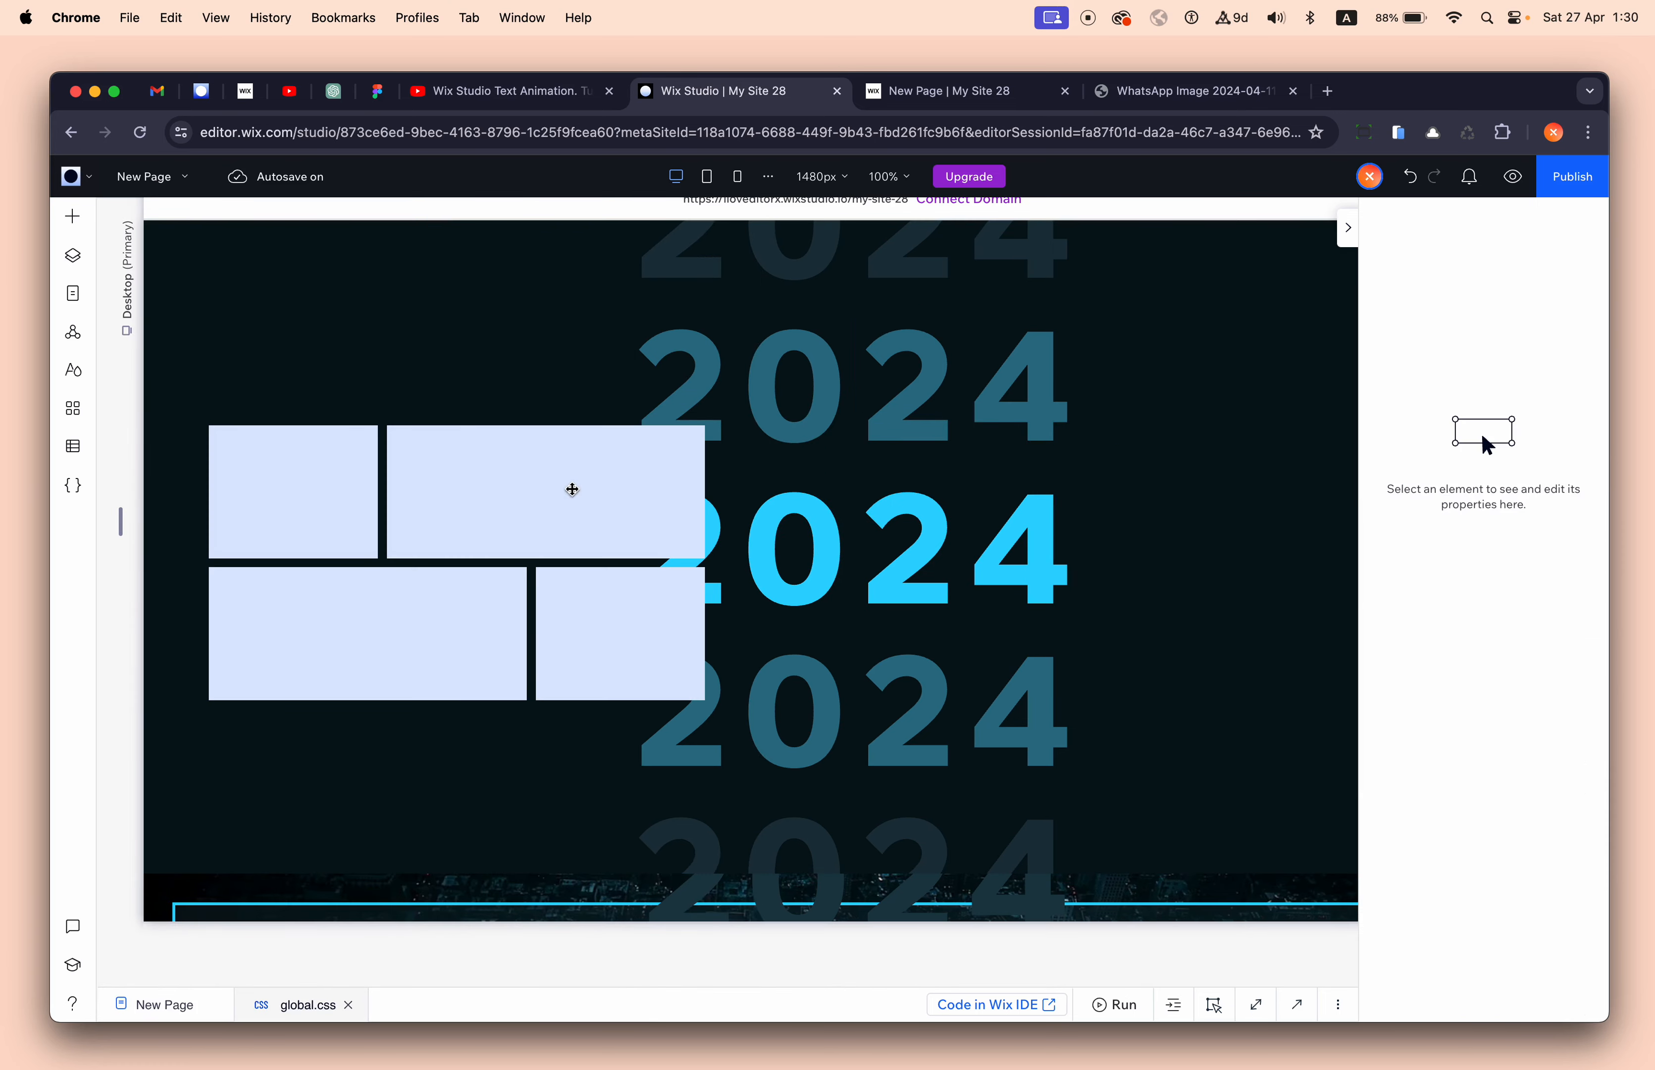
left_click(304, 384)
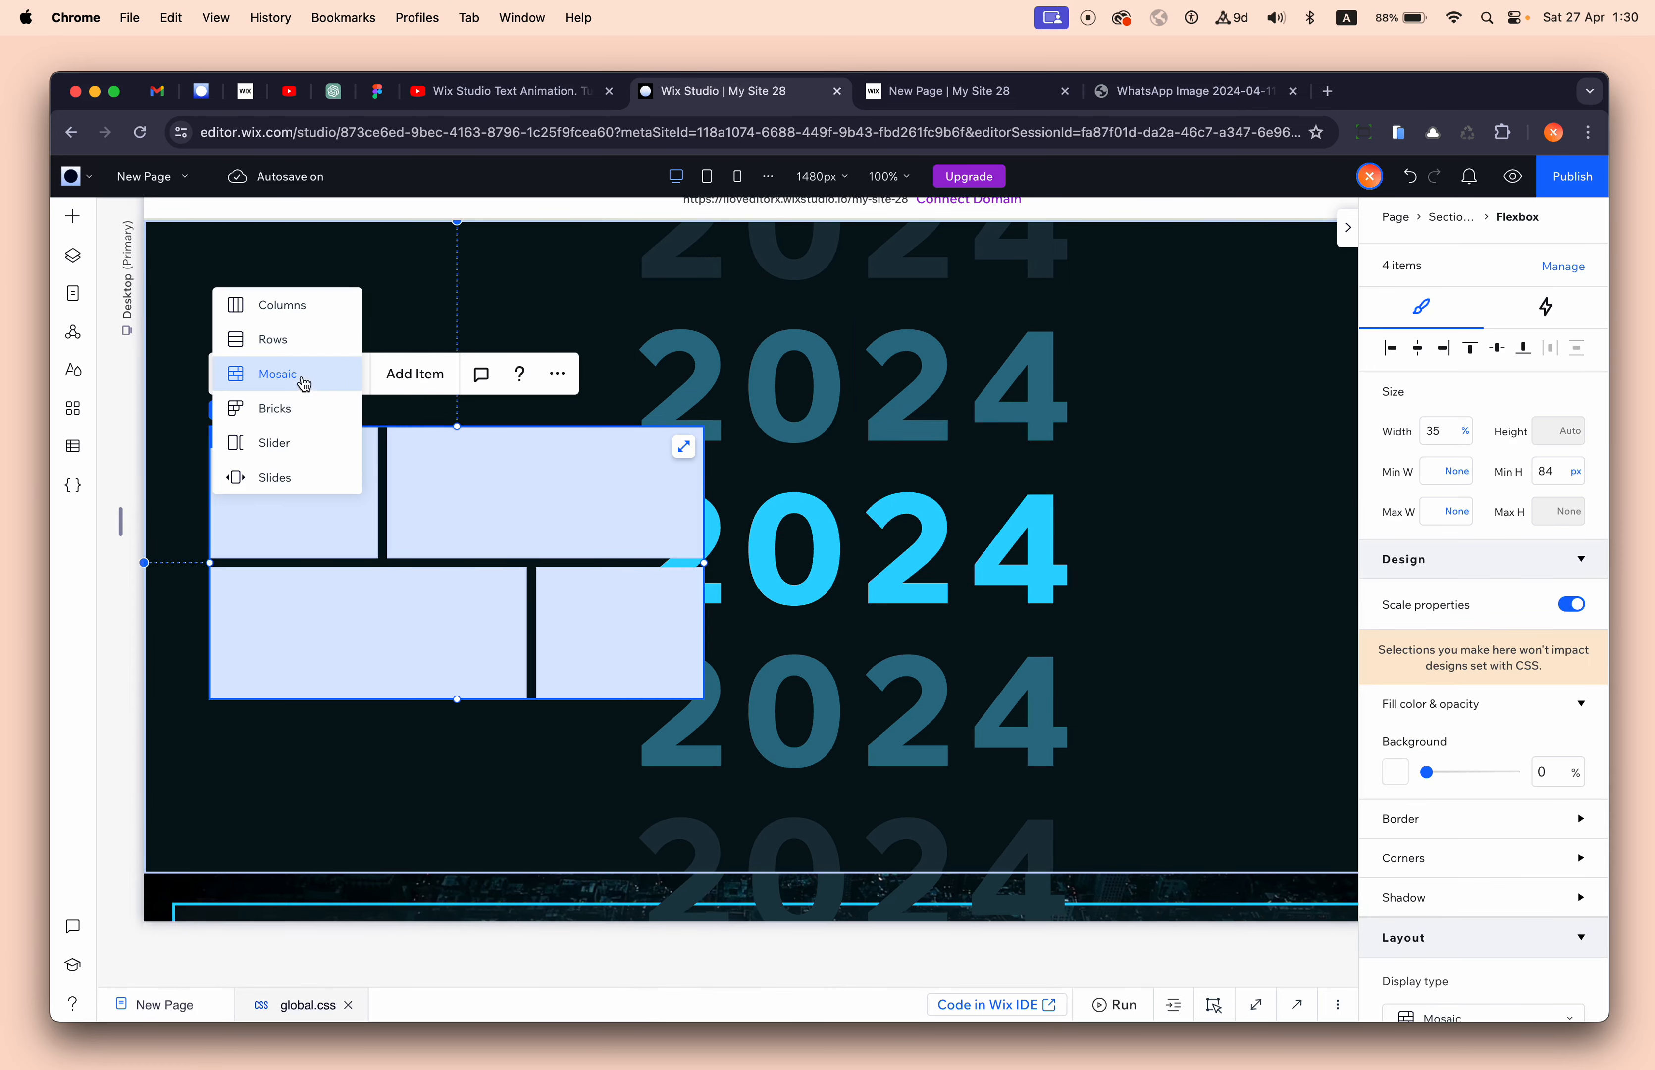
left_click(288, 345)
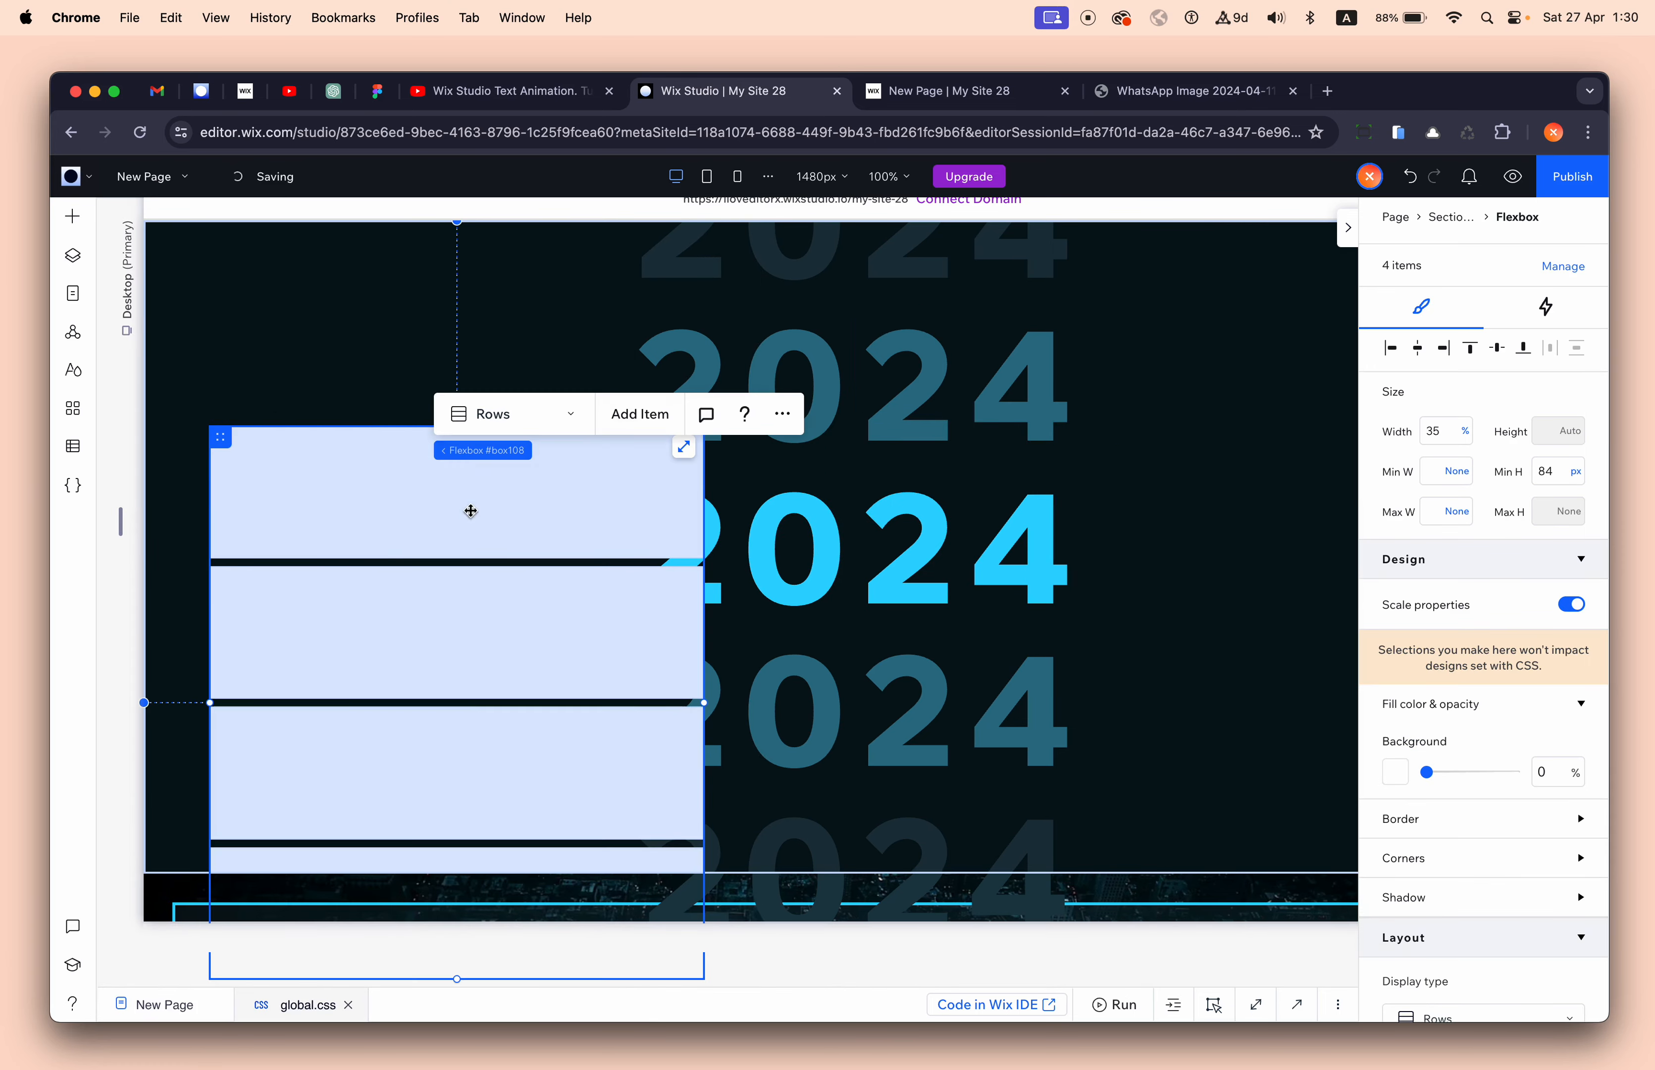
- Inspect the flexbox's four row items, then delete the whole flexbox
left_click(366, 481)
left_click(345, 642)
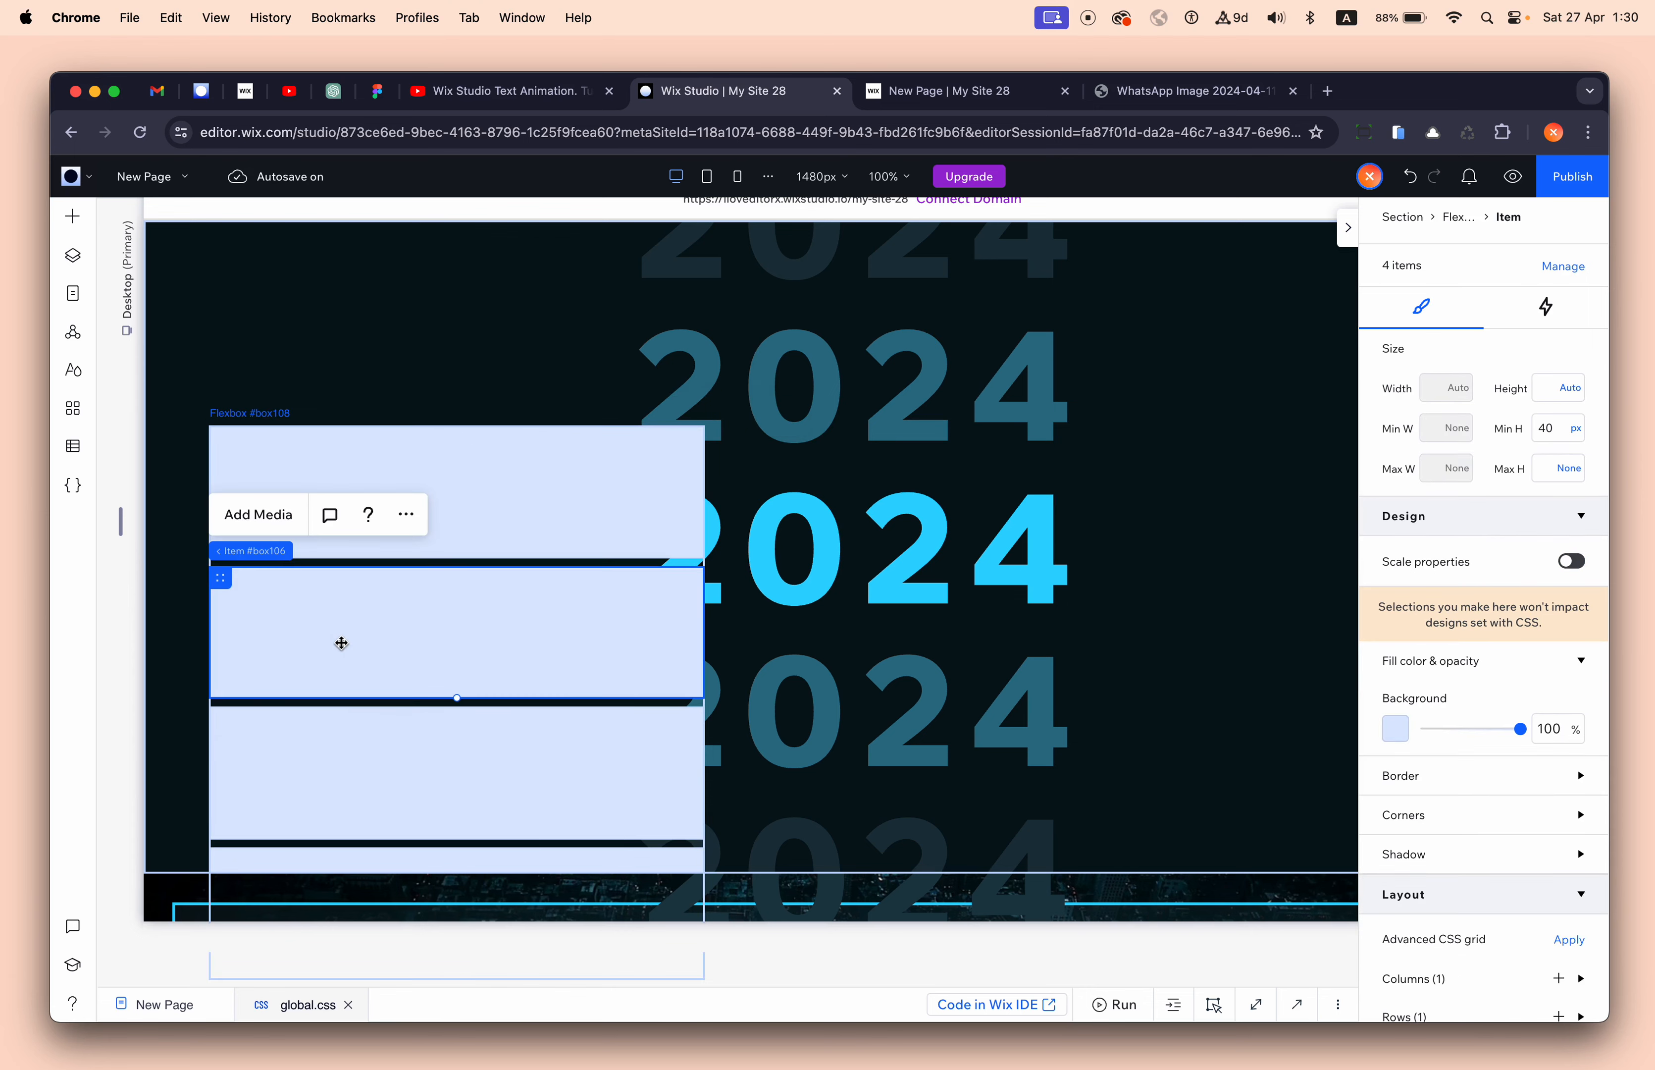
left_click(393, 791)
left_click(387, 863)
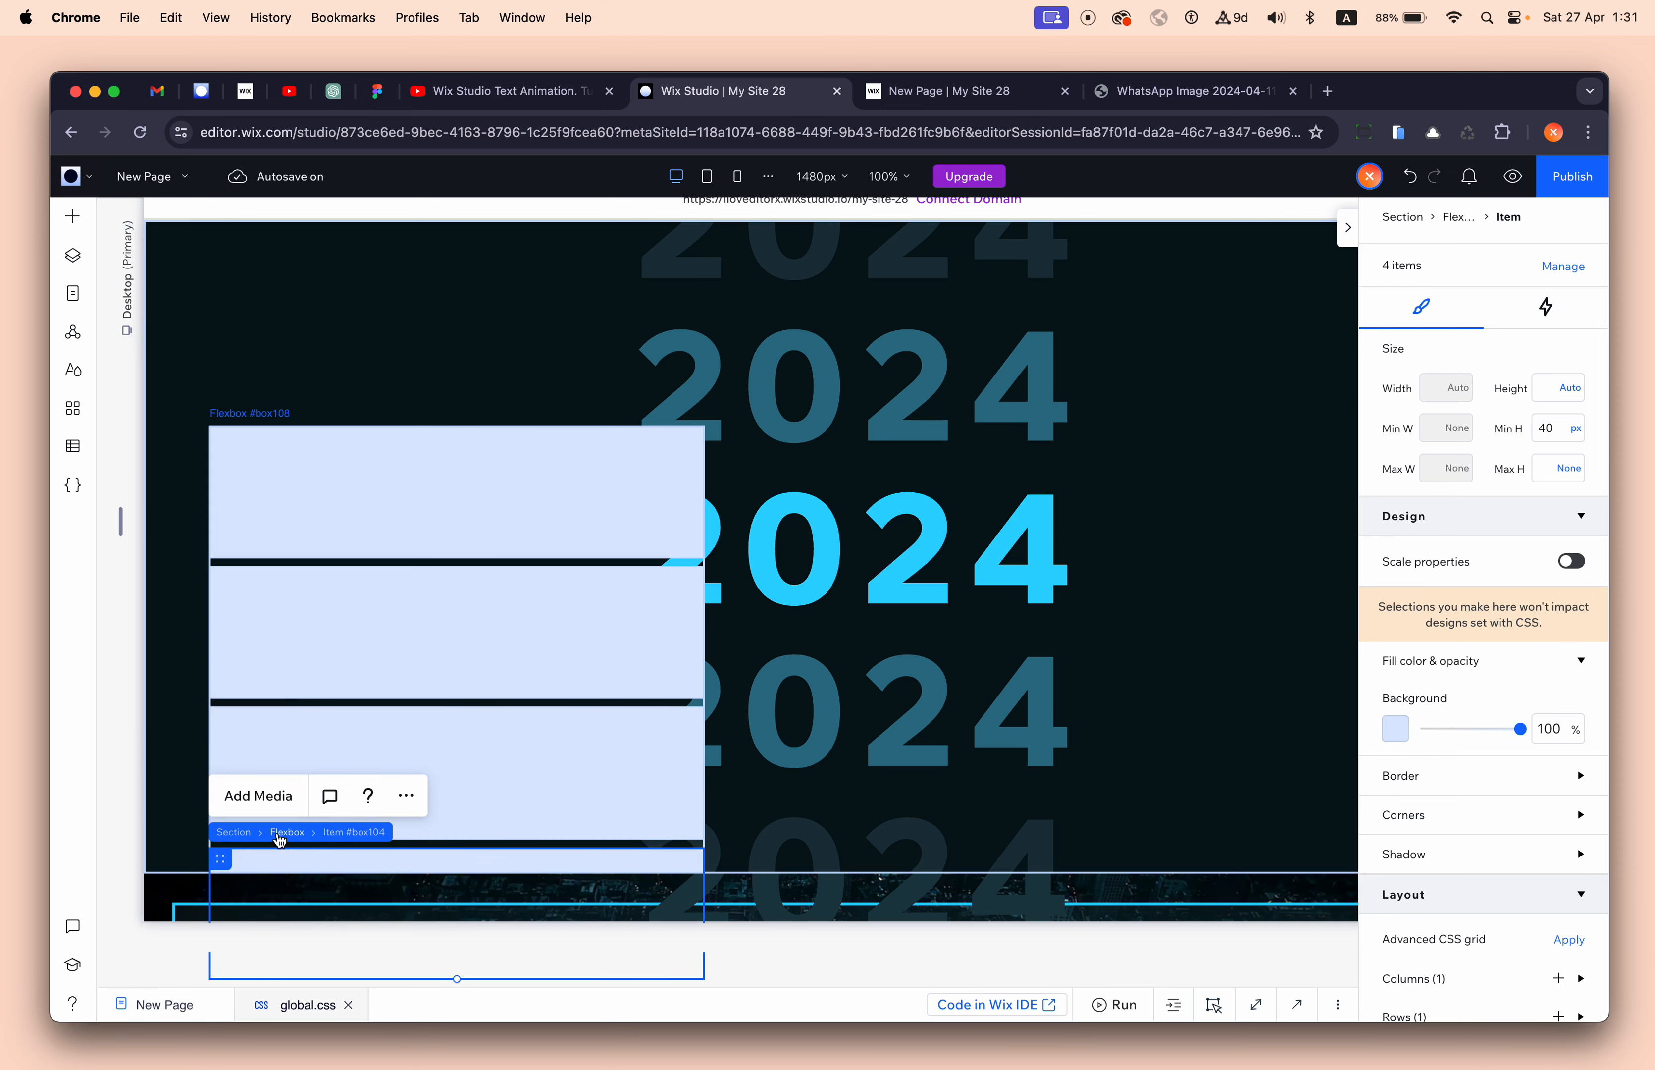
left_click(277, 836)
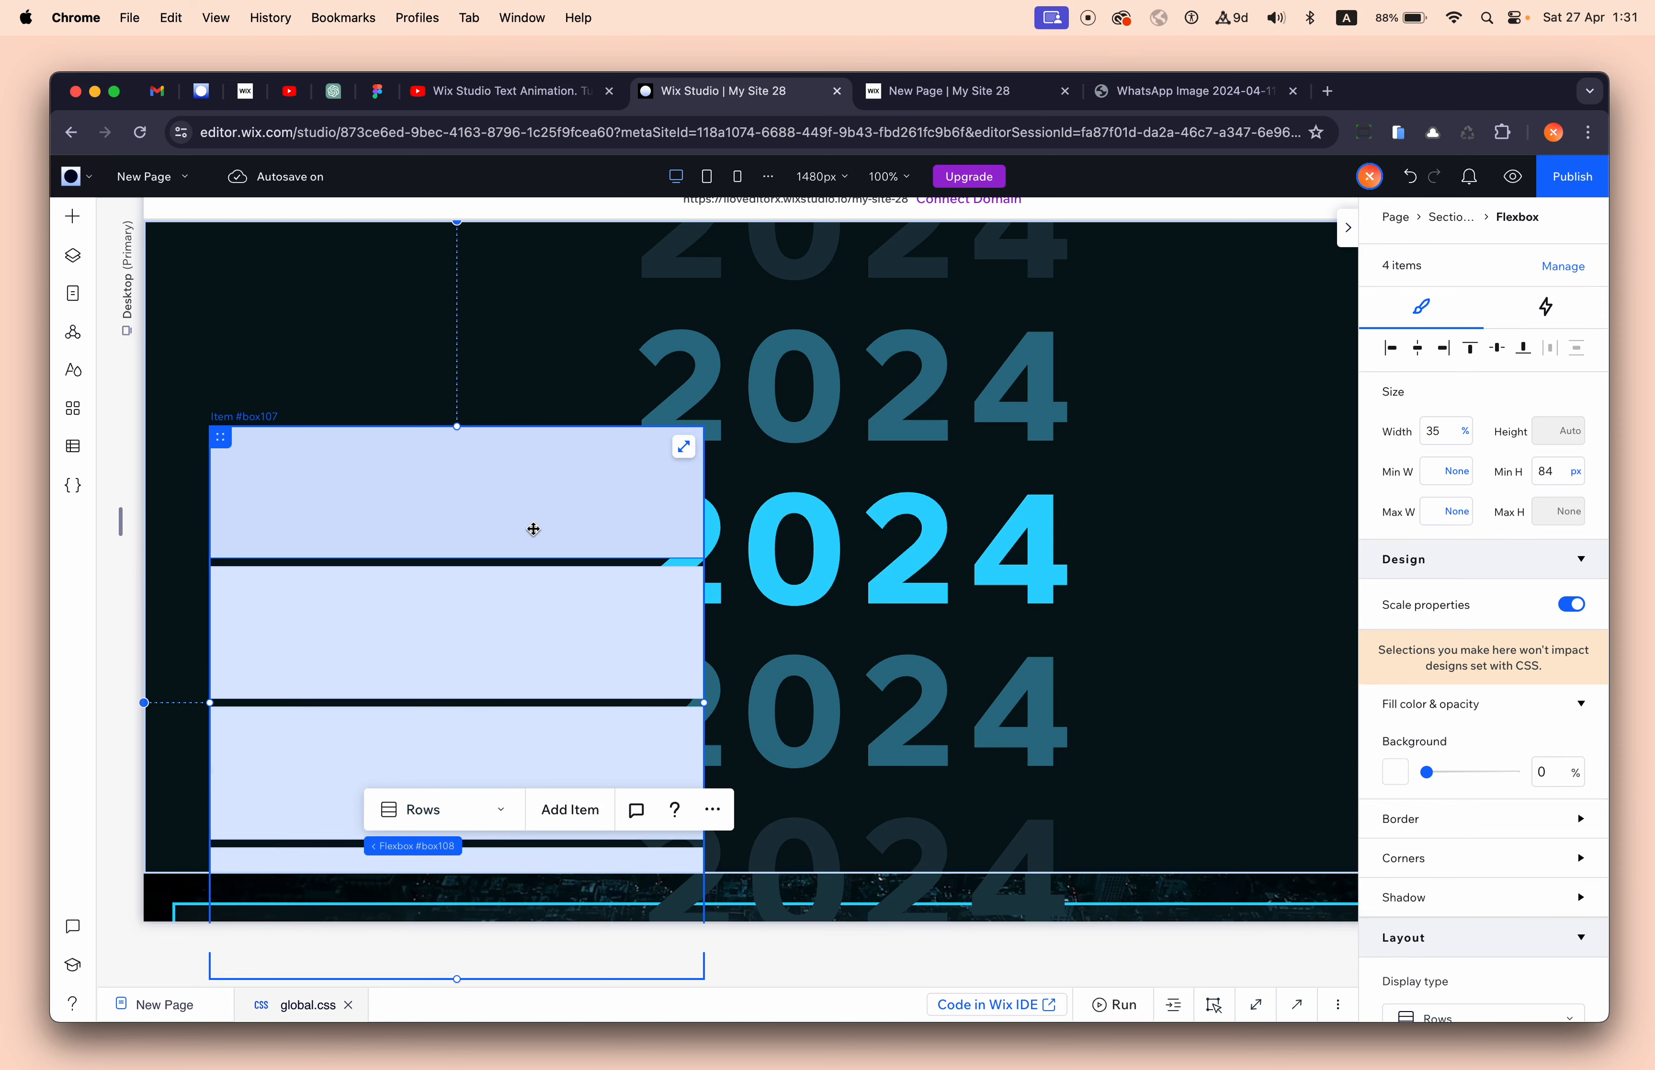
key("Delete")
left_click(539, 414)
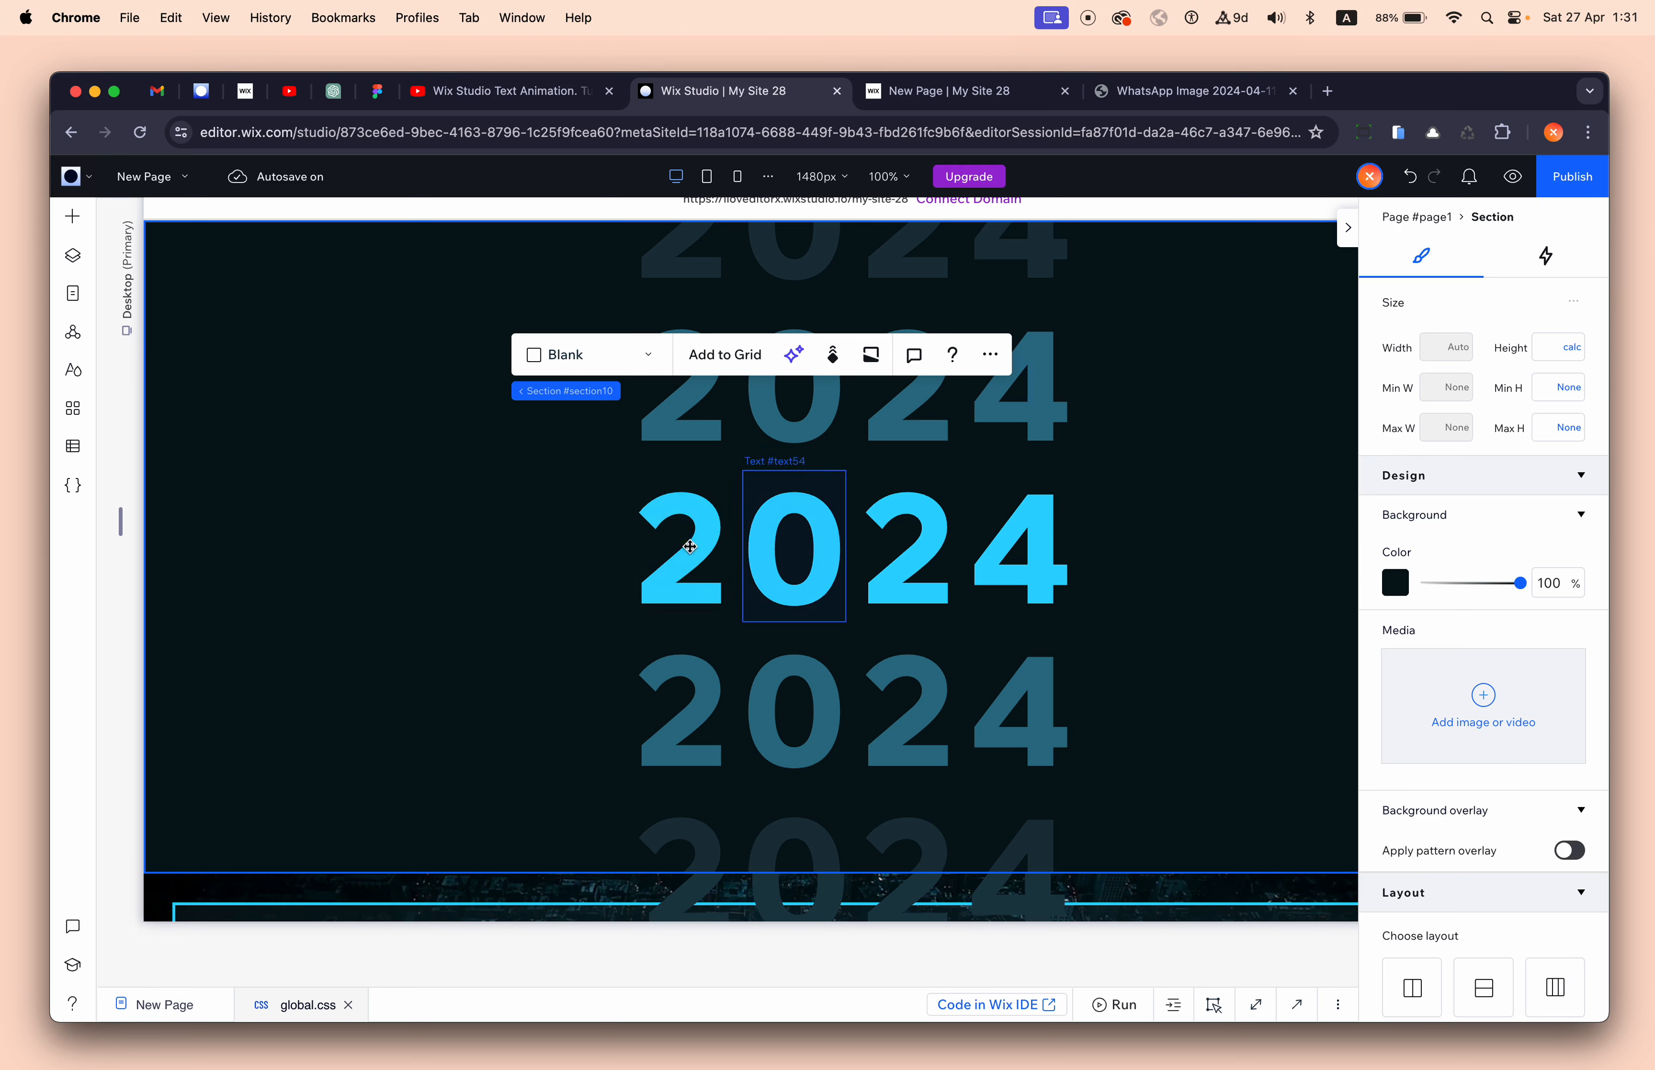
left_click(468, 565)
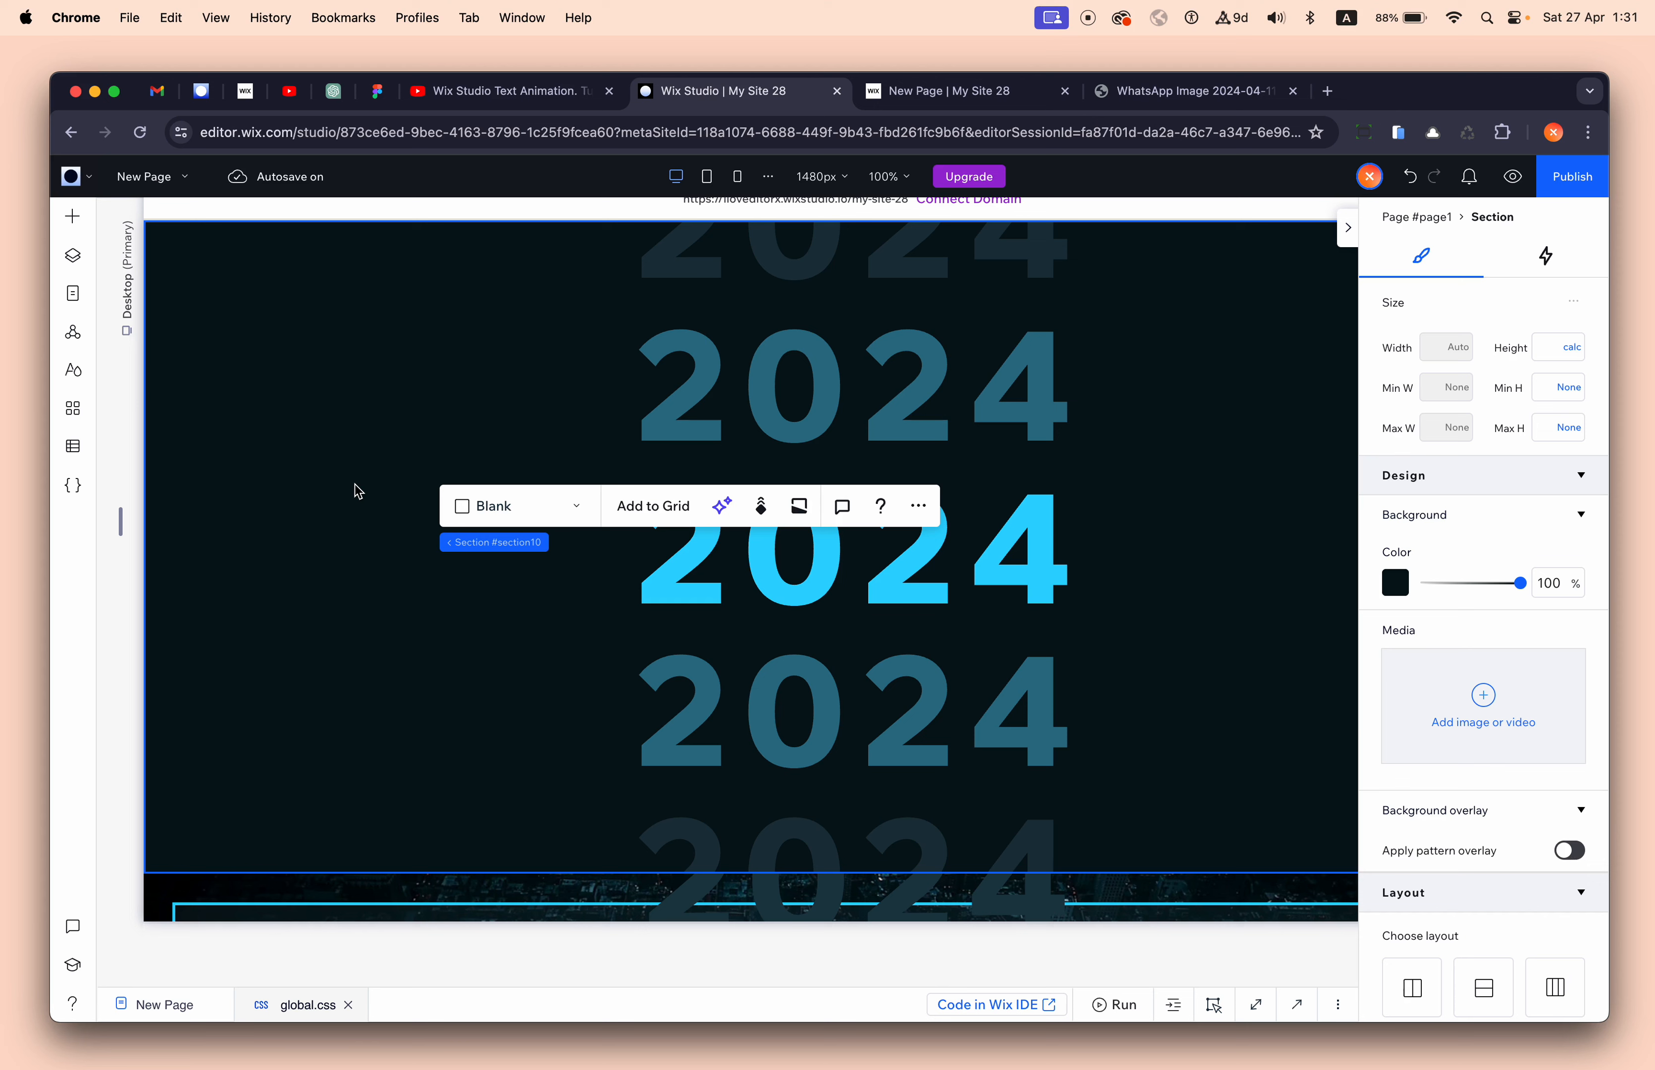
left_click(257, 427)
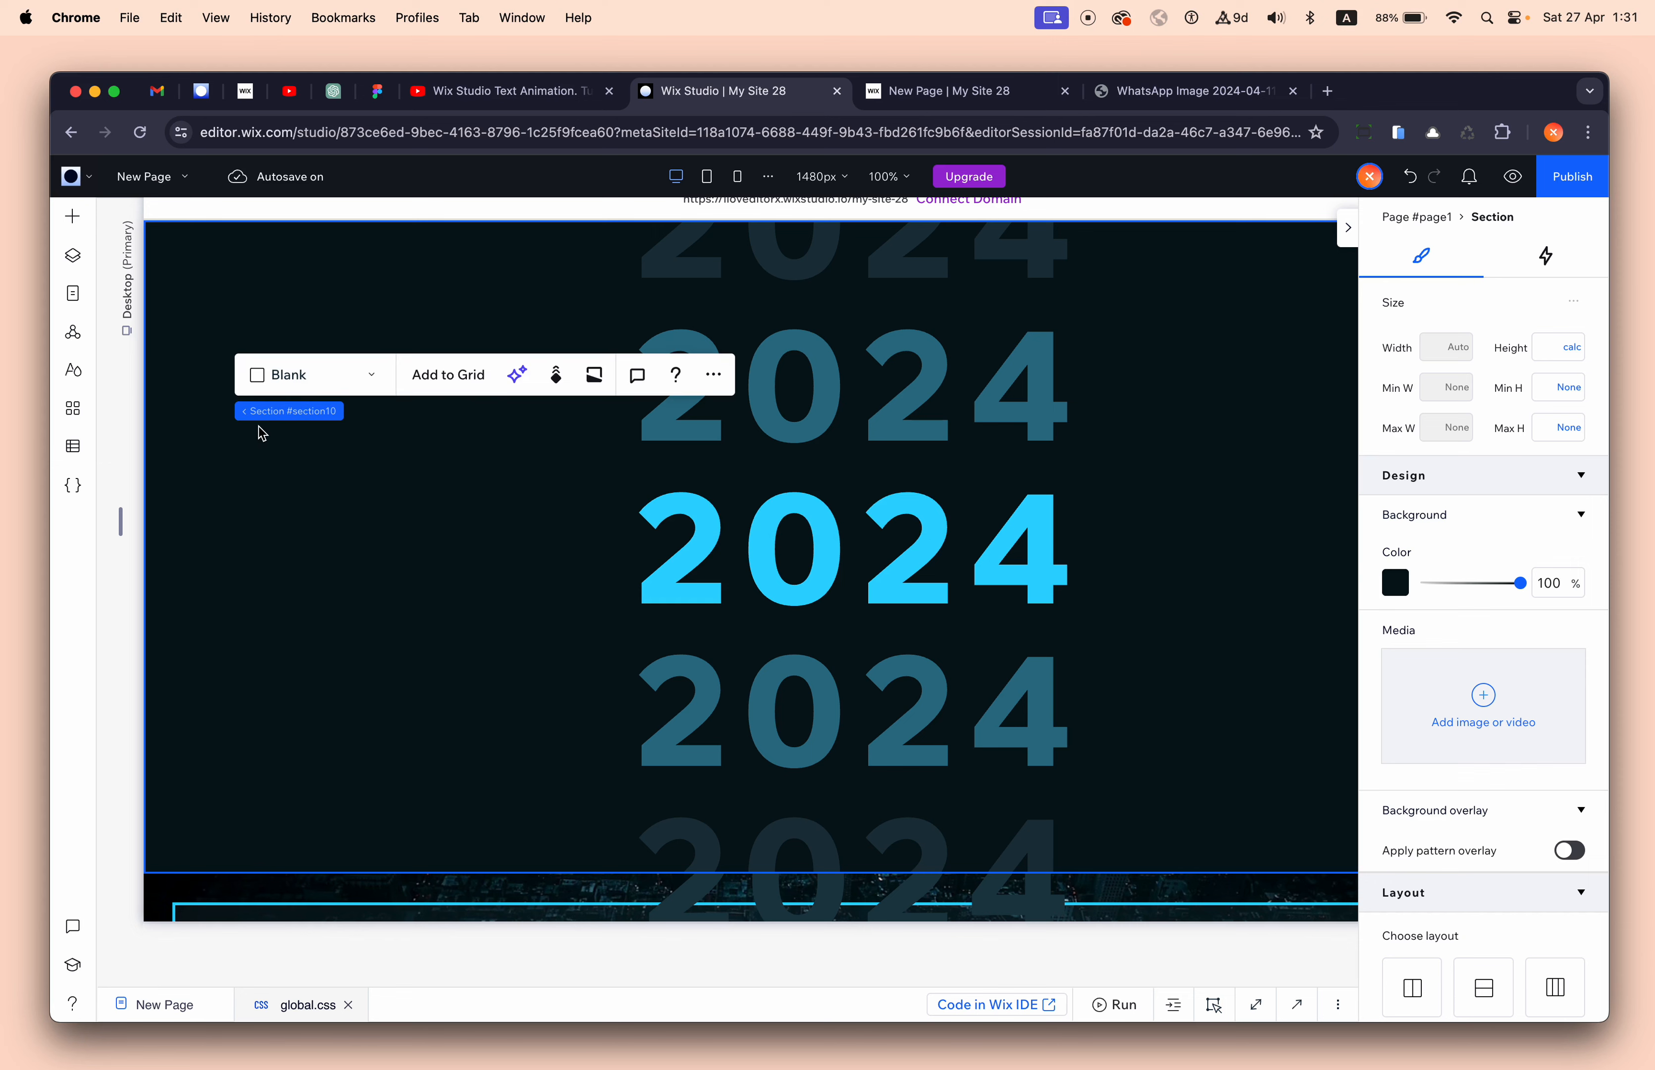
left_click(1151, 405)
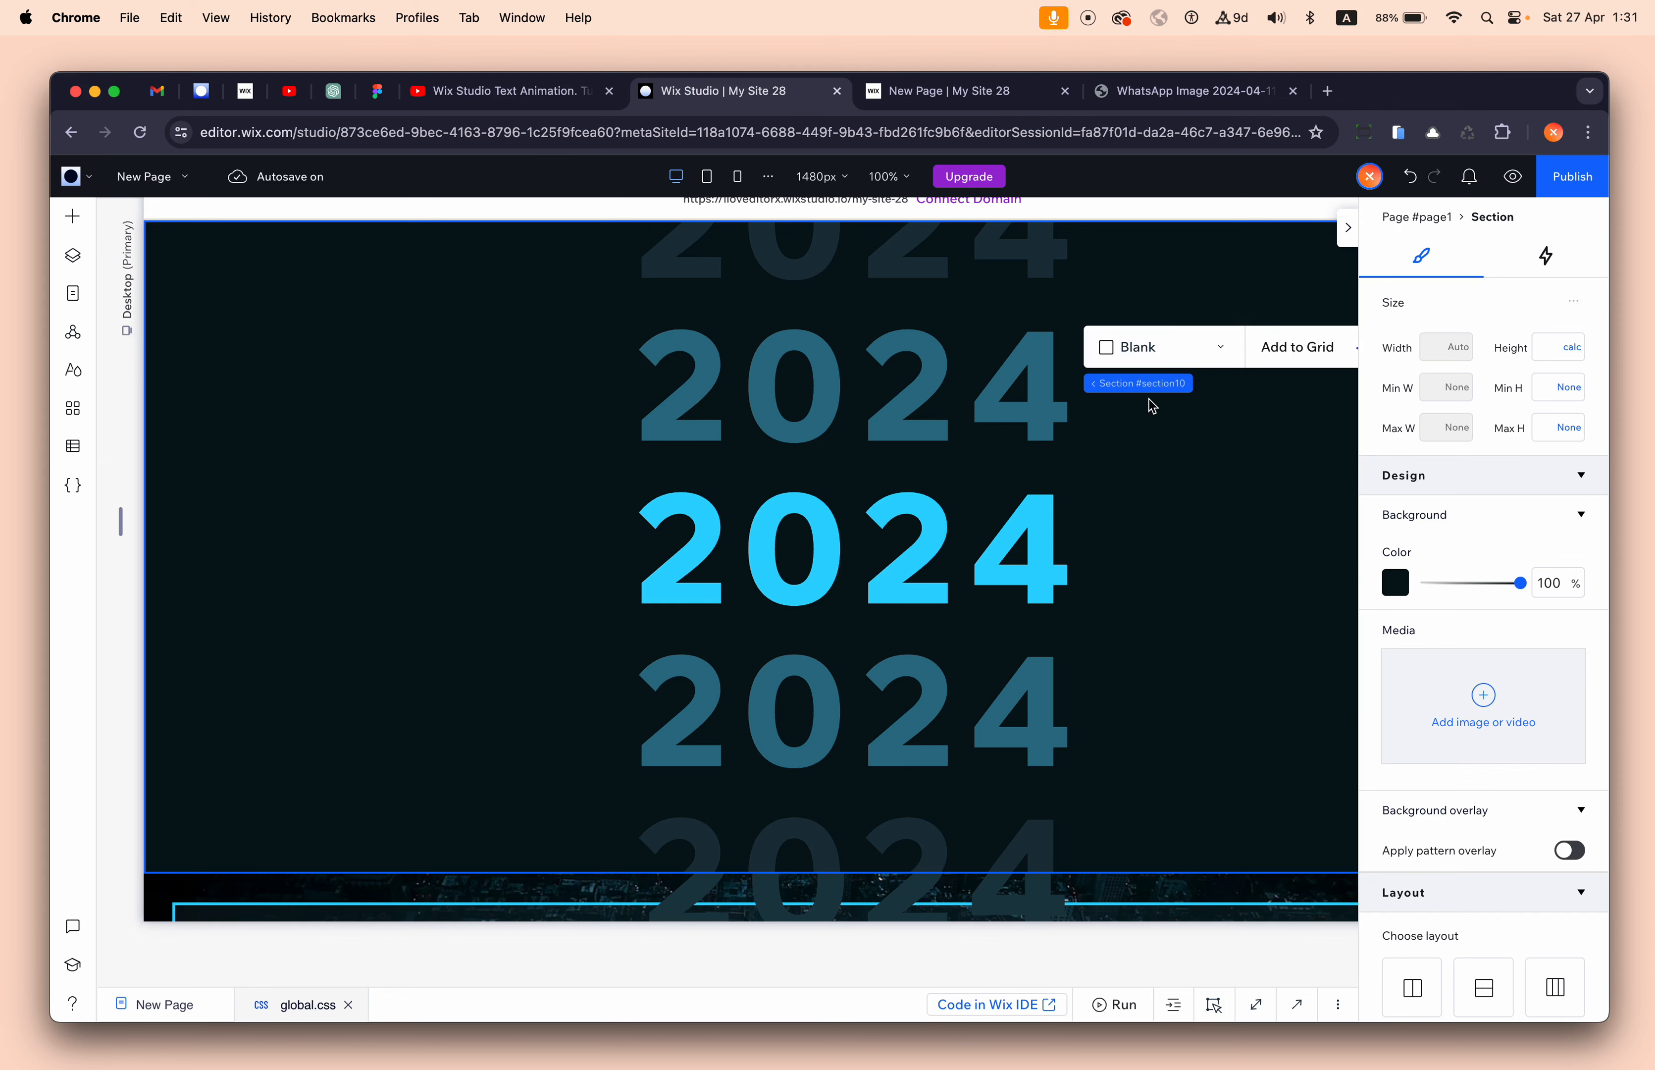
left_click(740, 185)
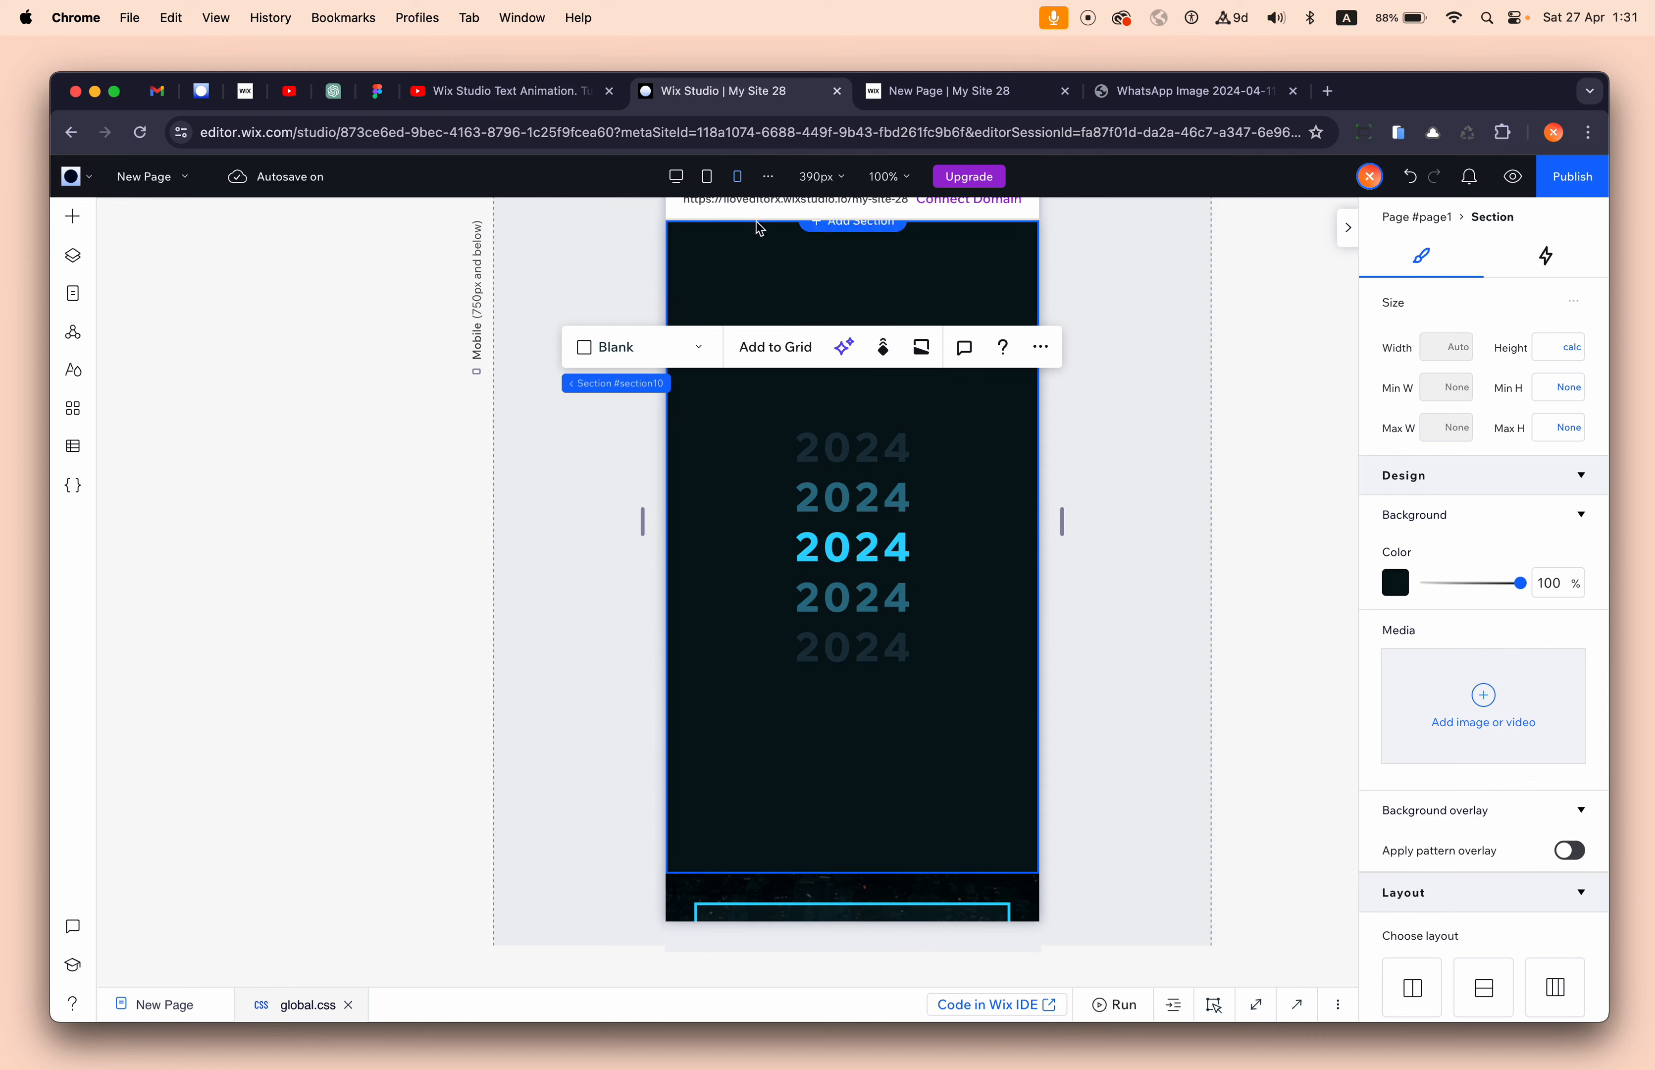
left_click(676, 176)
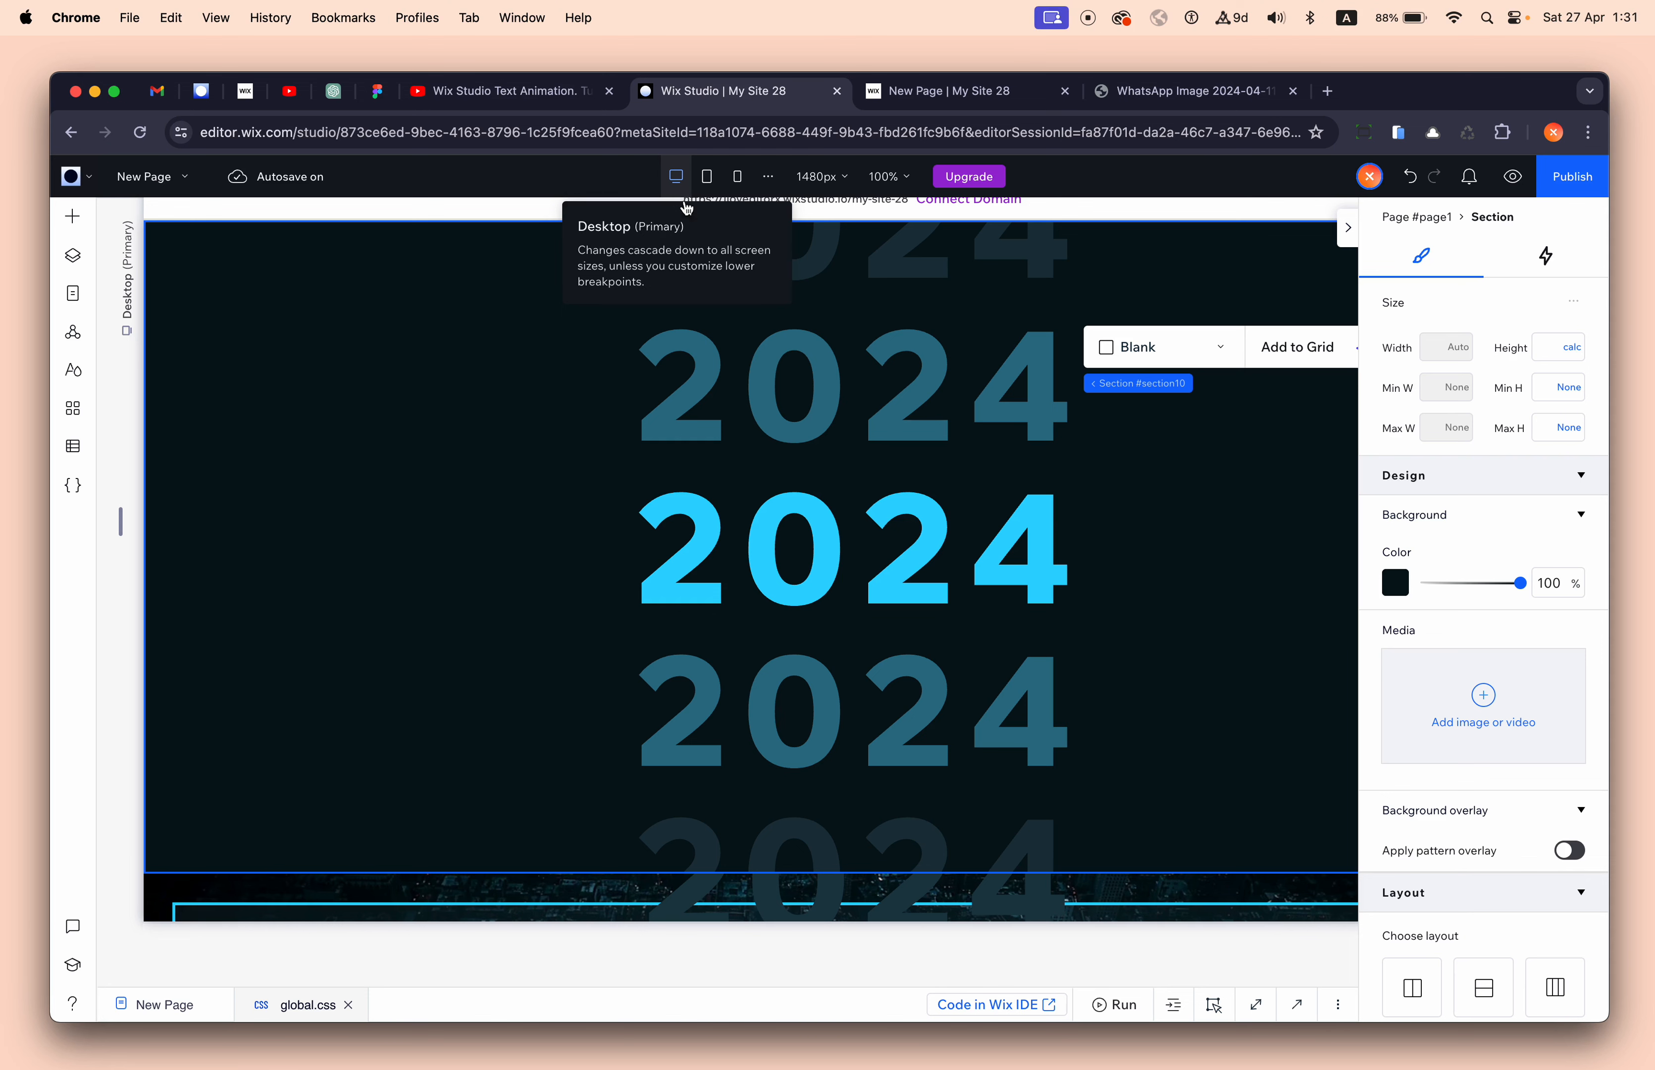
left_click(676, 379)
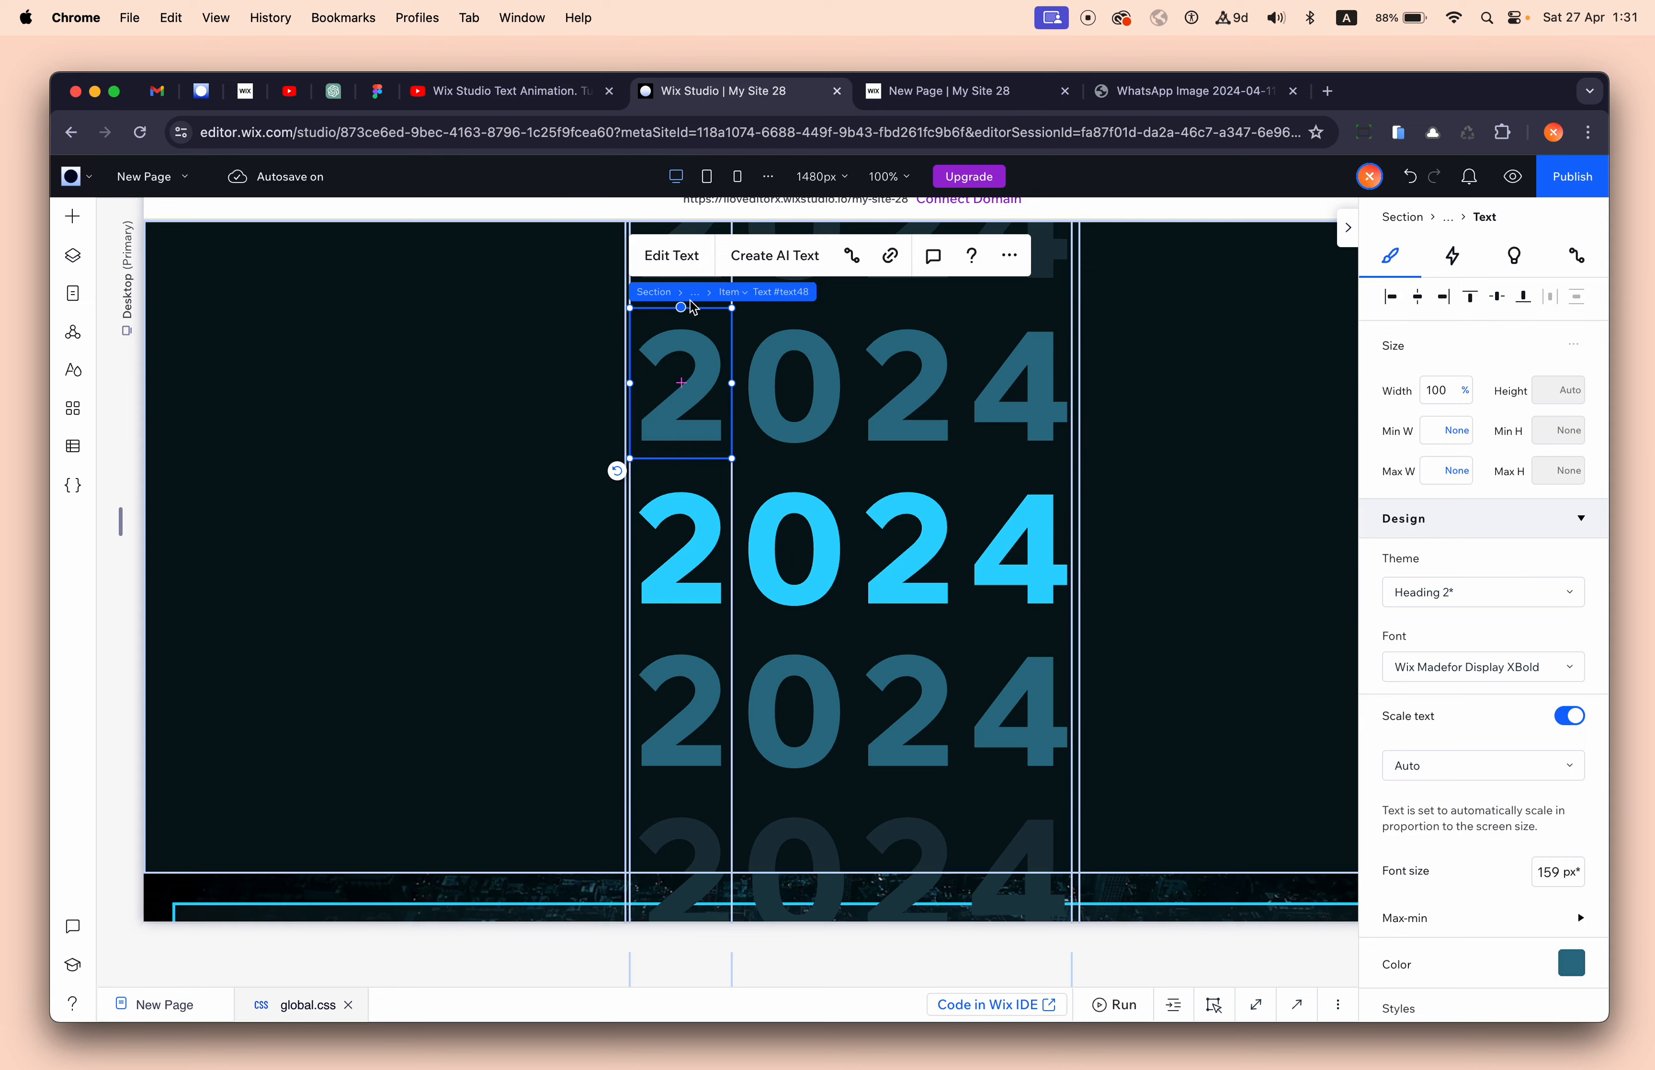
left_click(1451, 221)
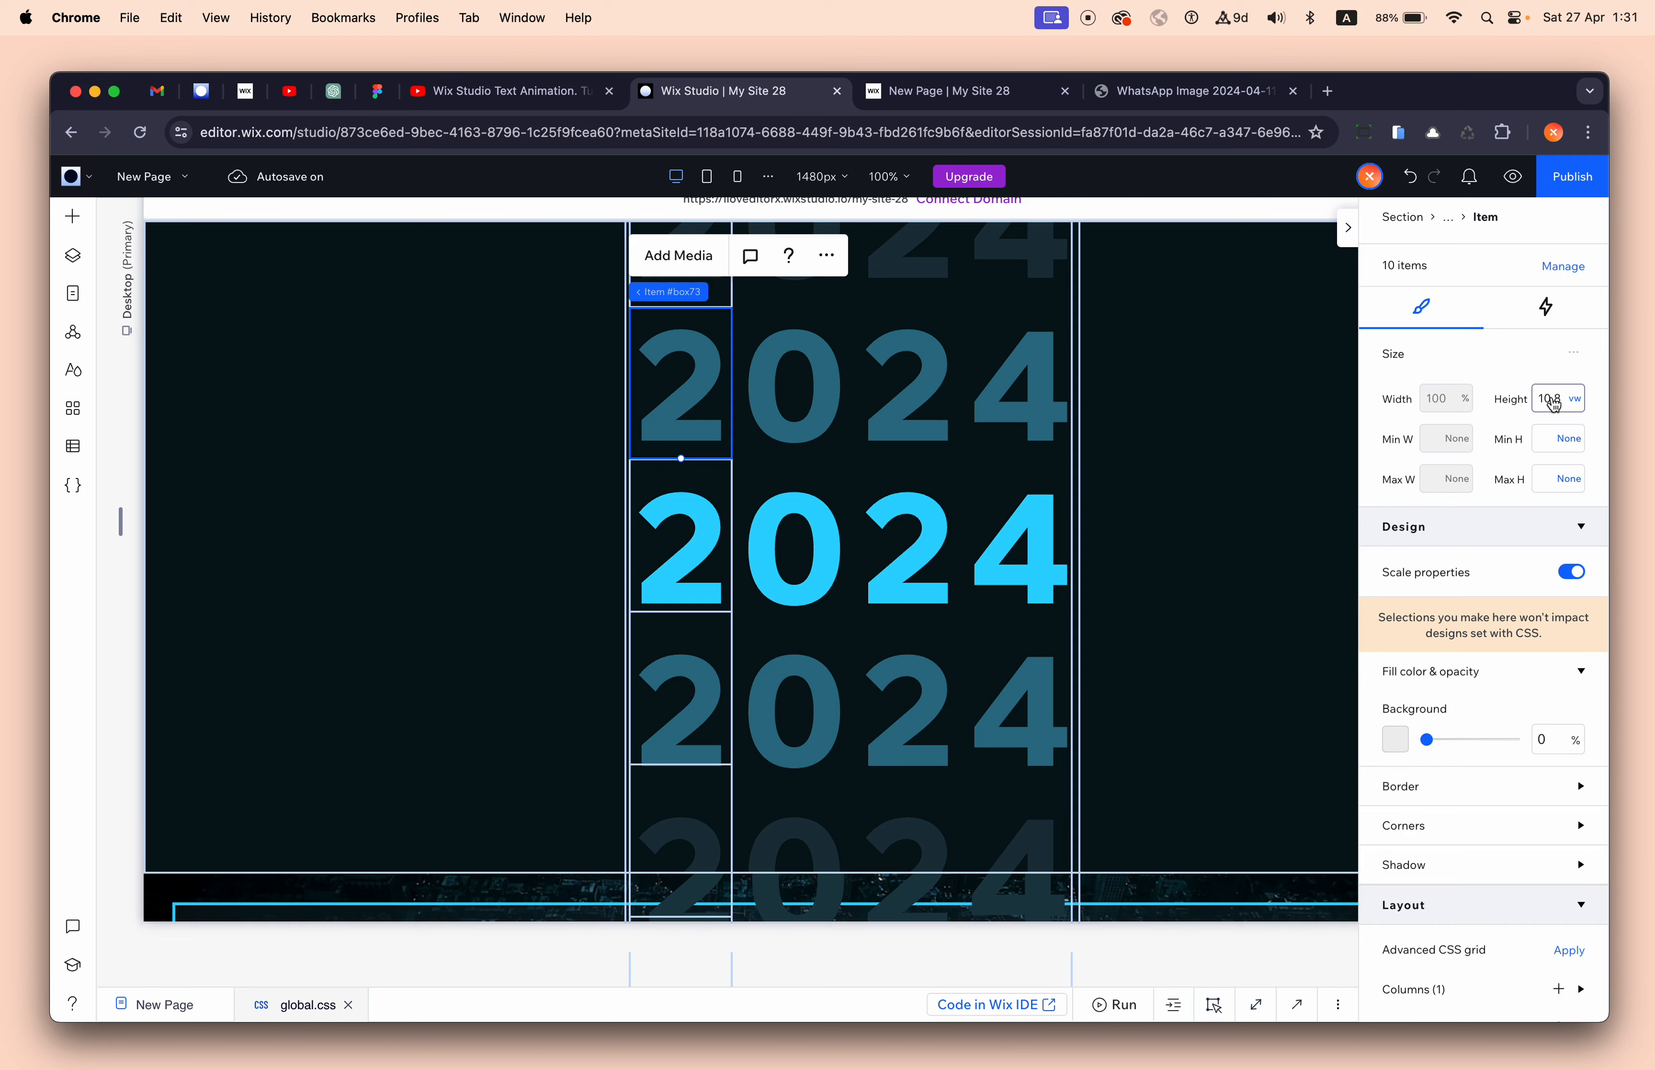
mouse_move(694, 293)
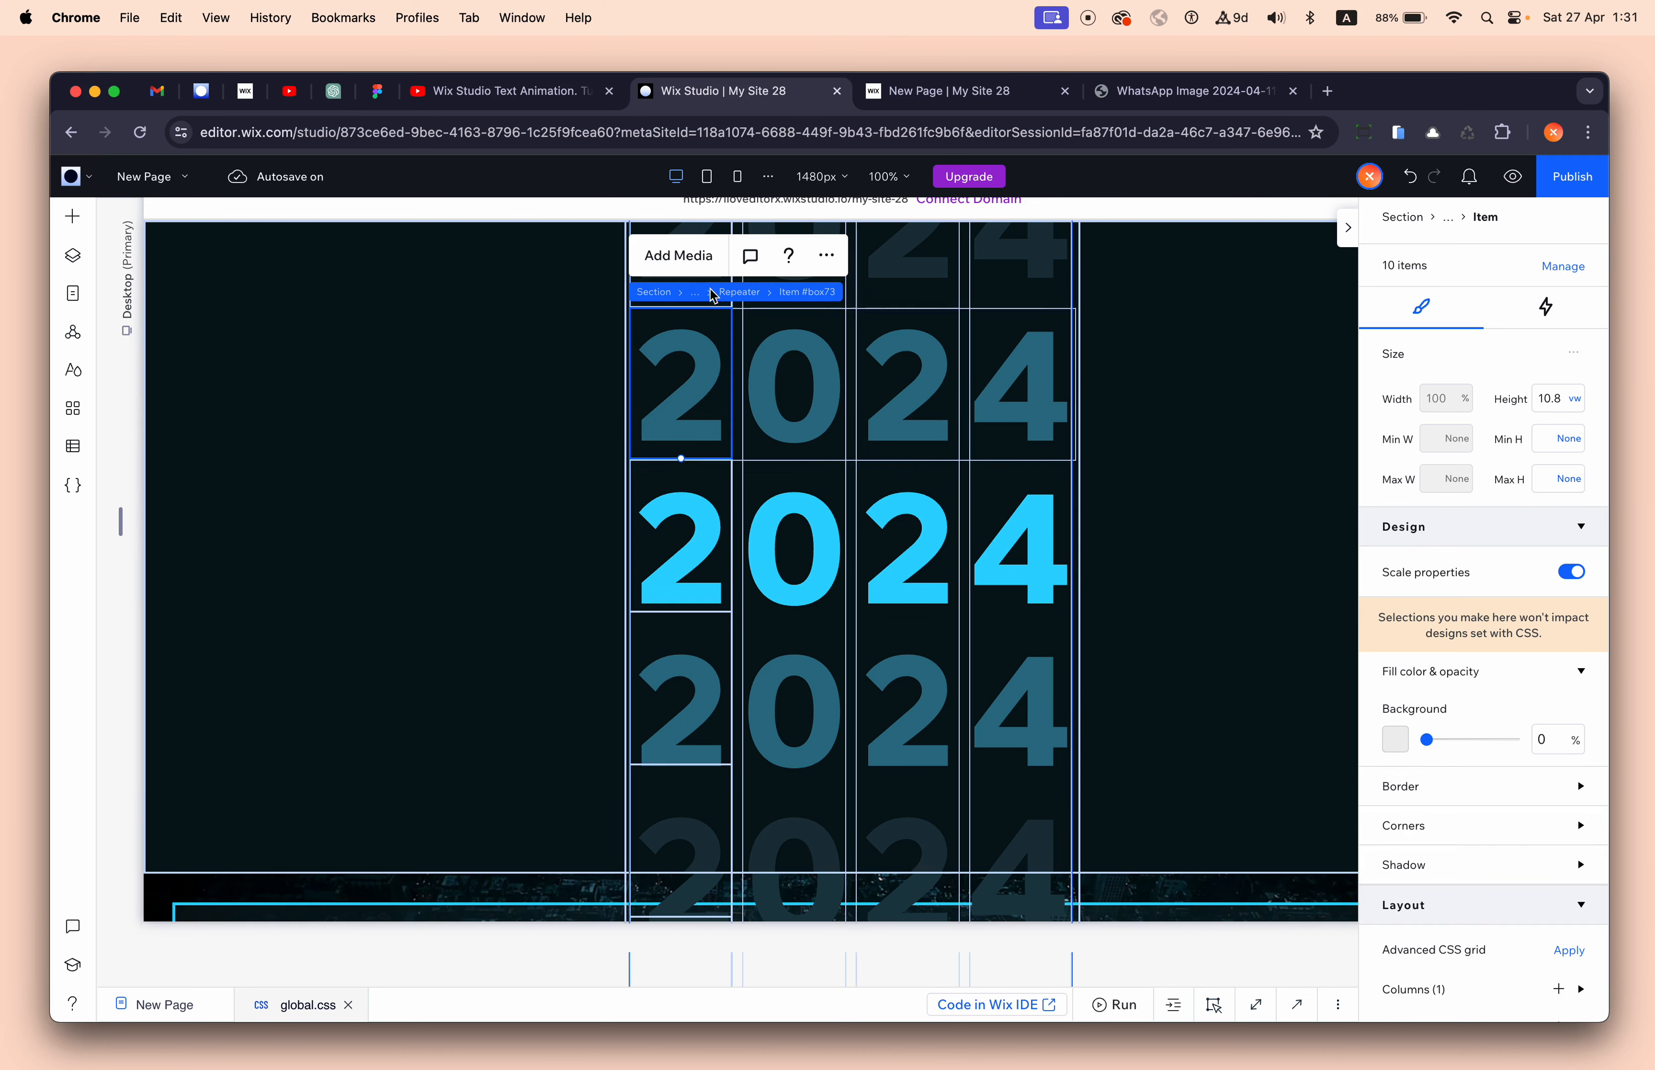
left_click(736, 293)
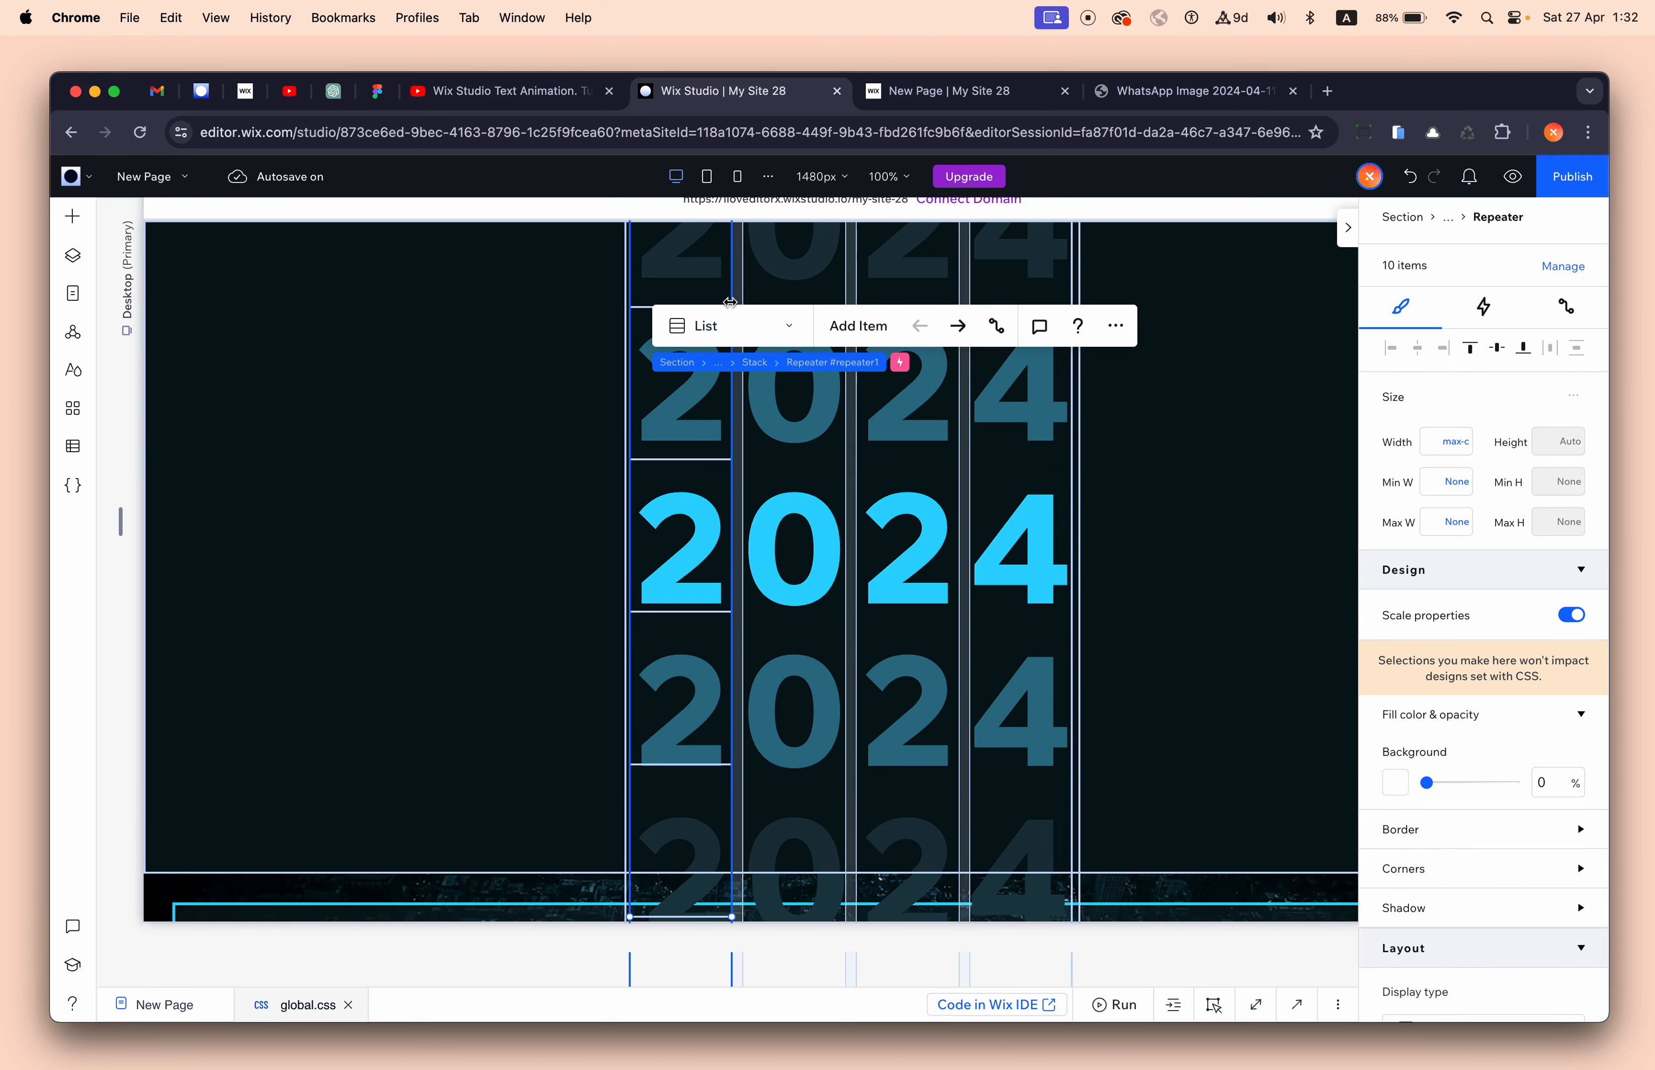
left_click(781, 364)
mouse_move(719, 371)
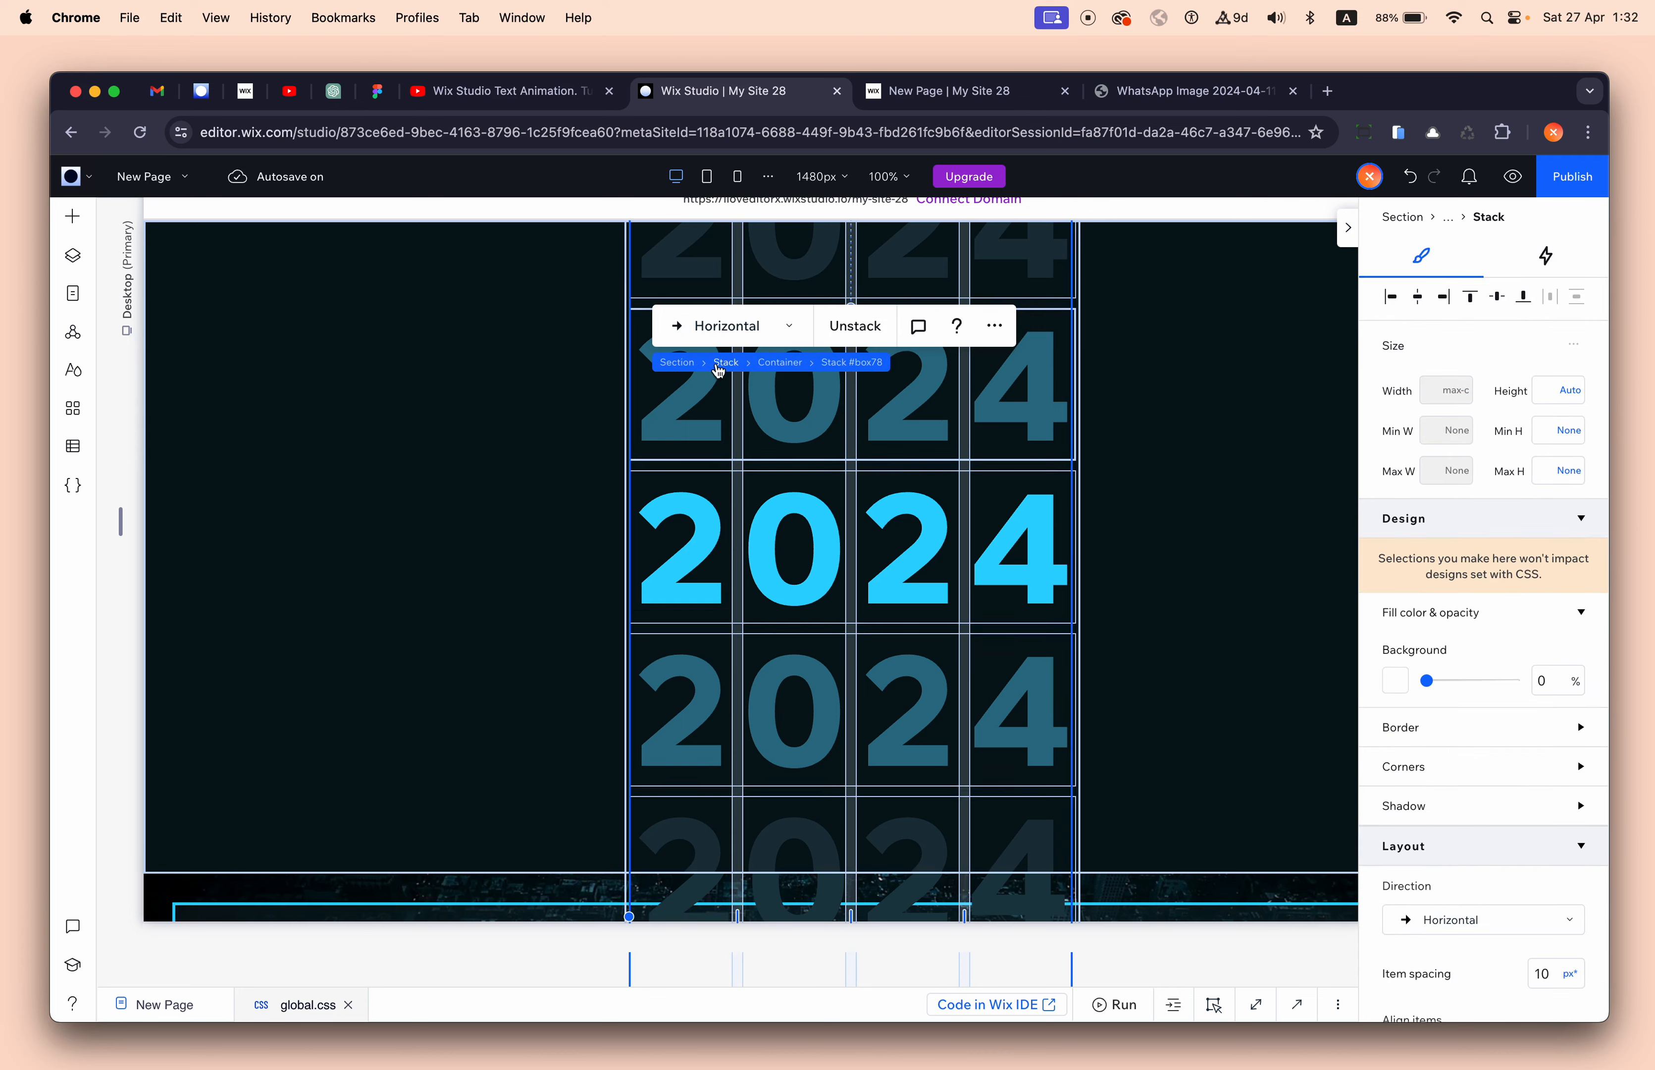
left_click(777, 362)
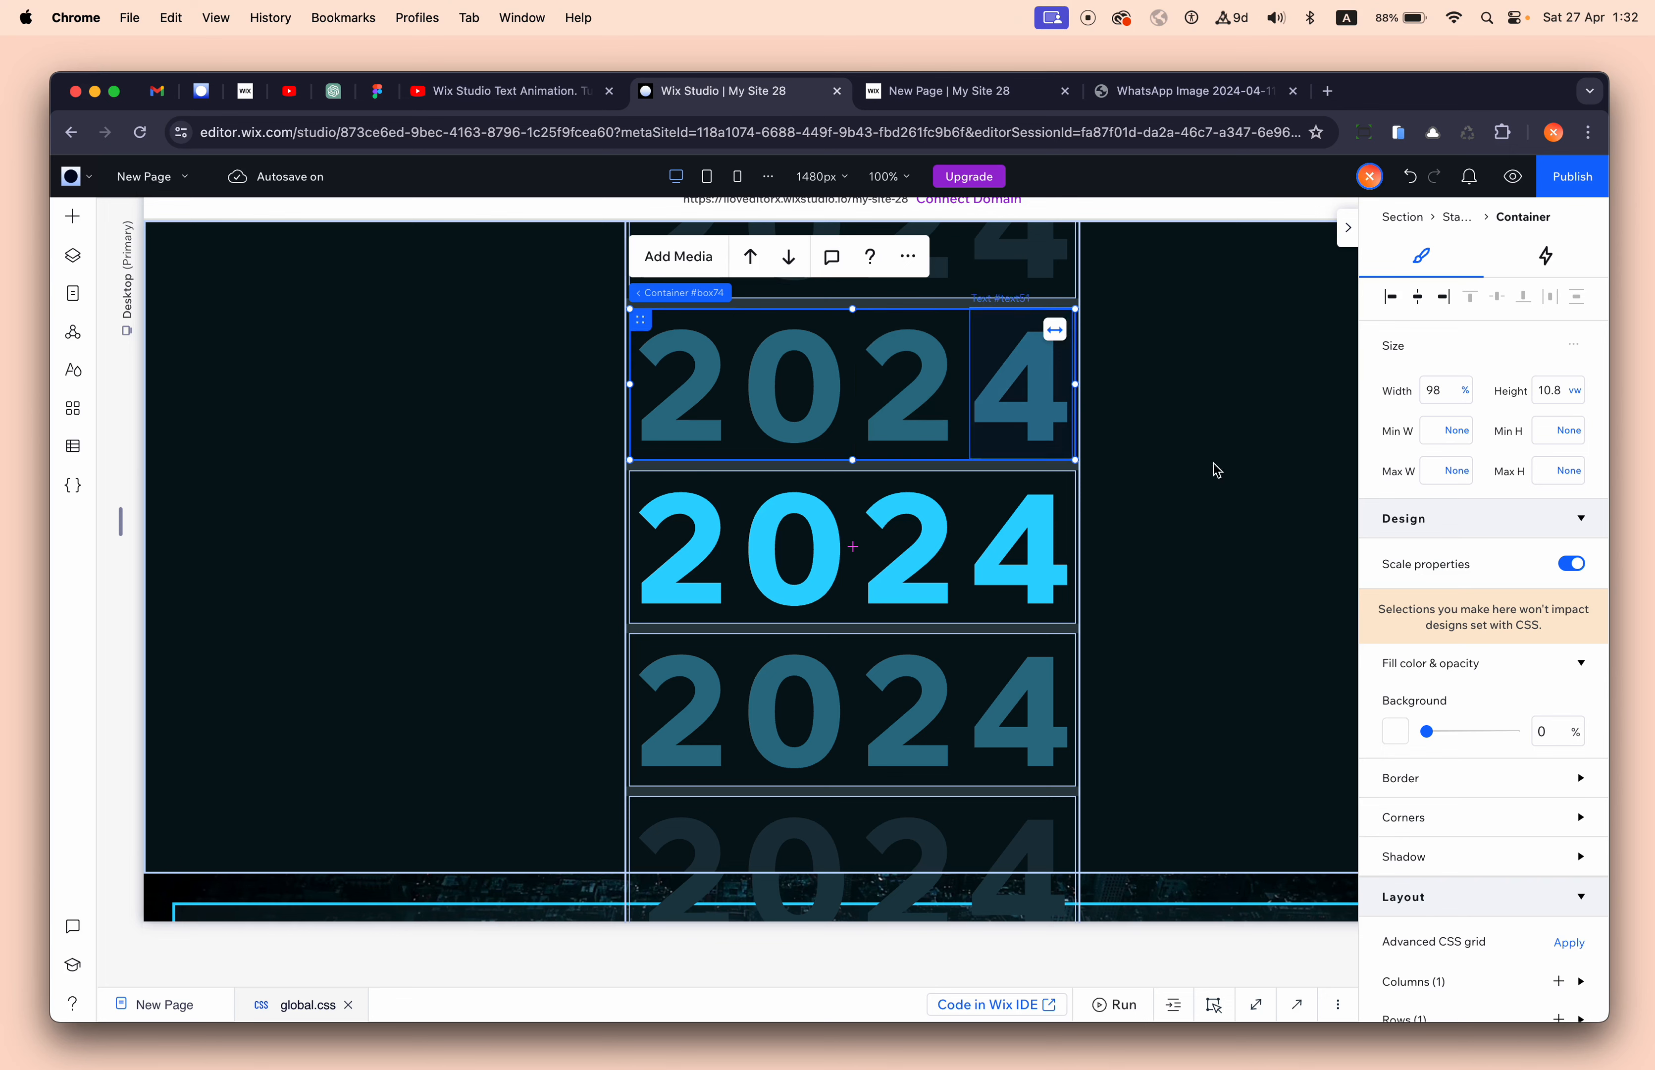
scroll(1571, 840, "down", 3)
scroll(1559, 842, "up", 3)
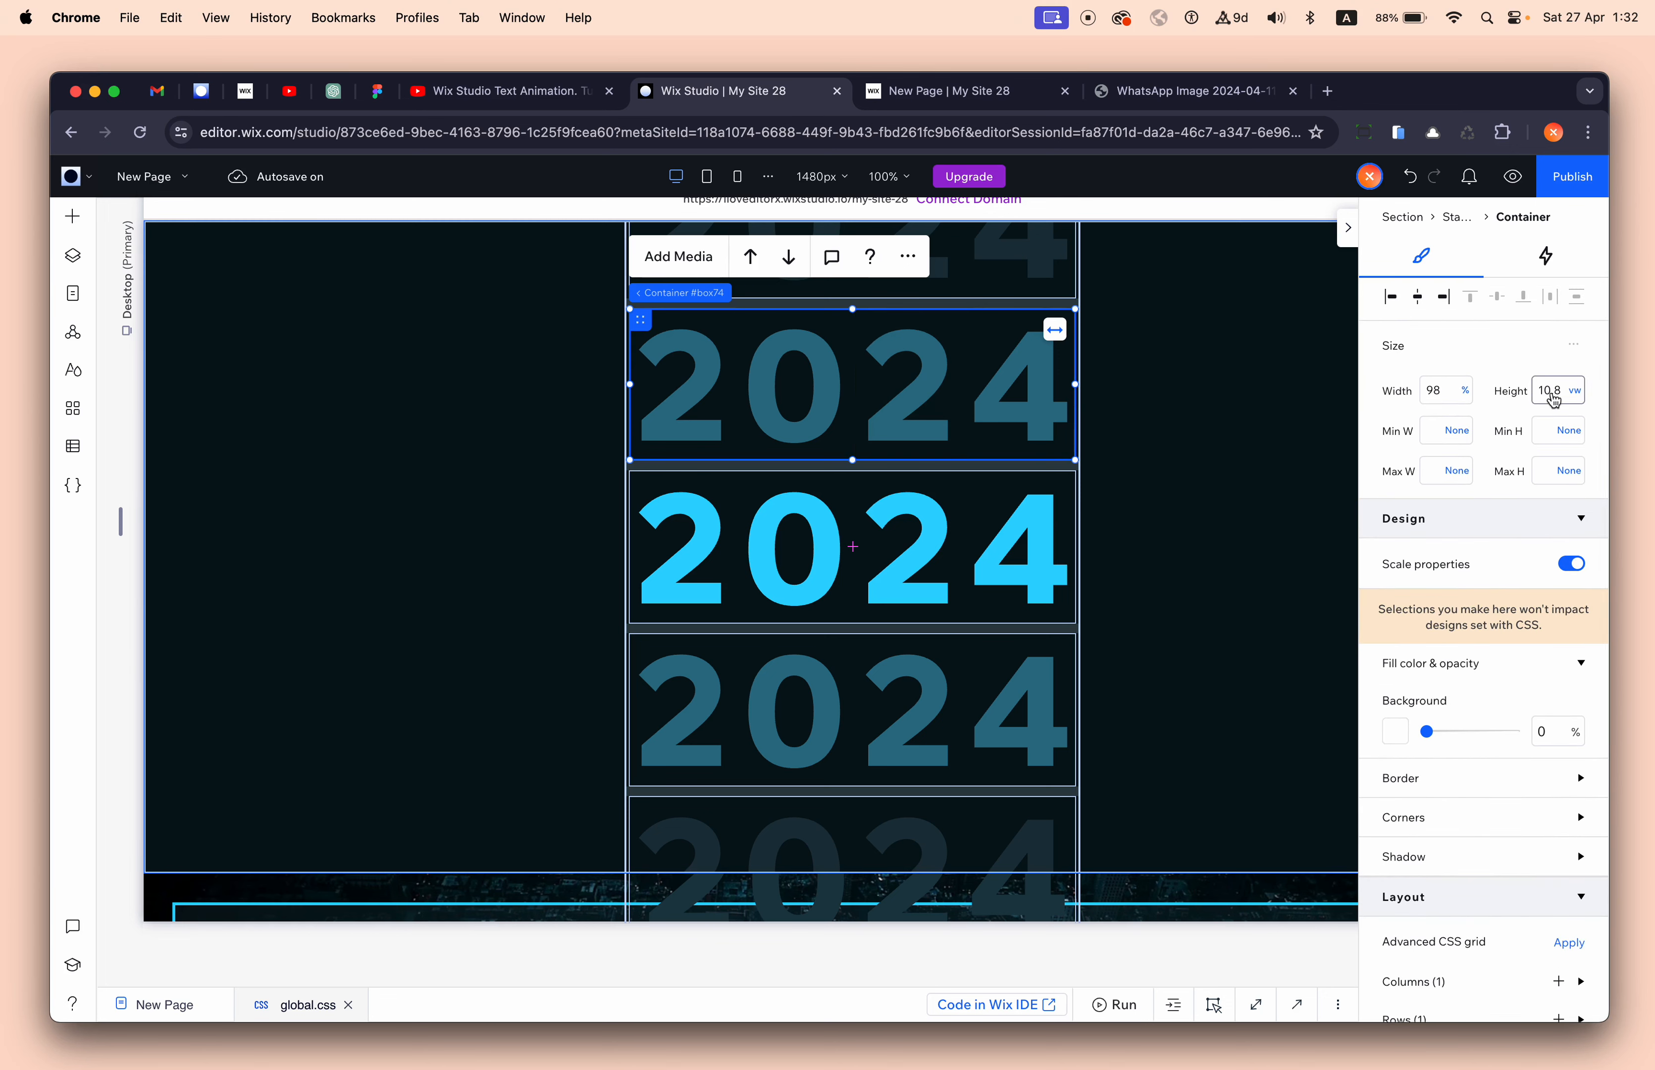
left_click(1578, 392)
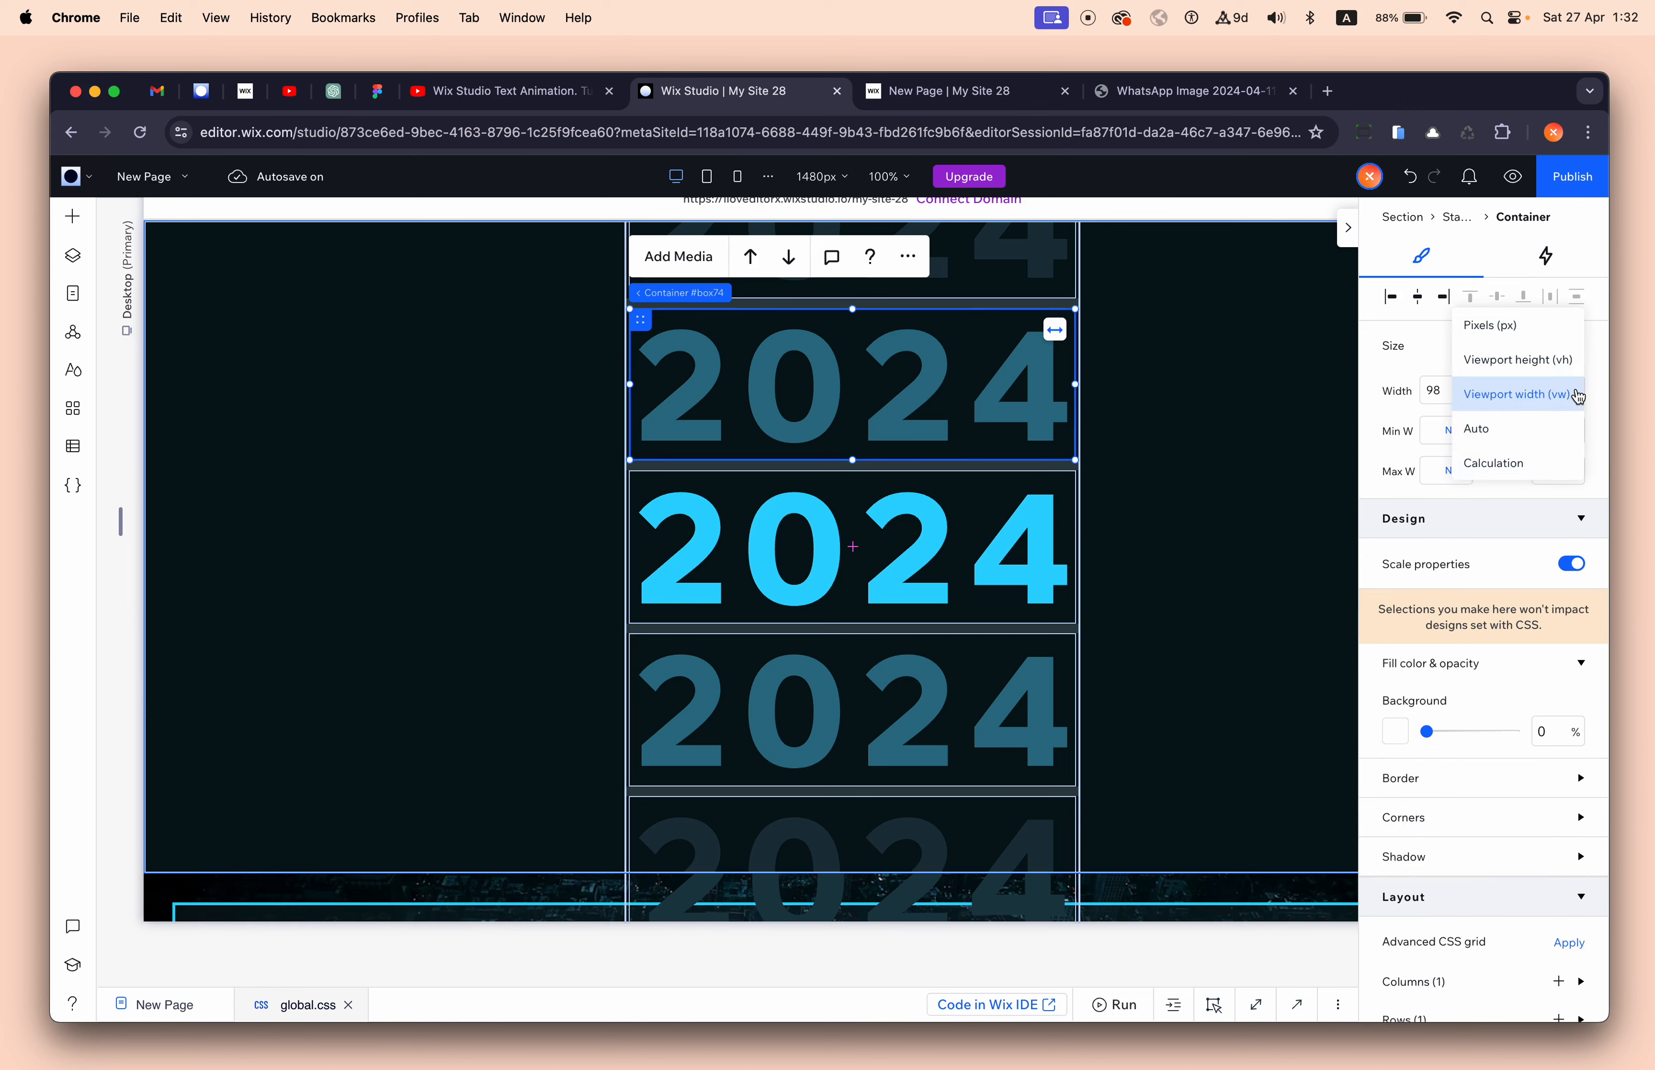
left_click(1550, 427)
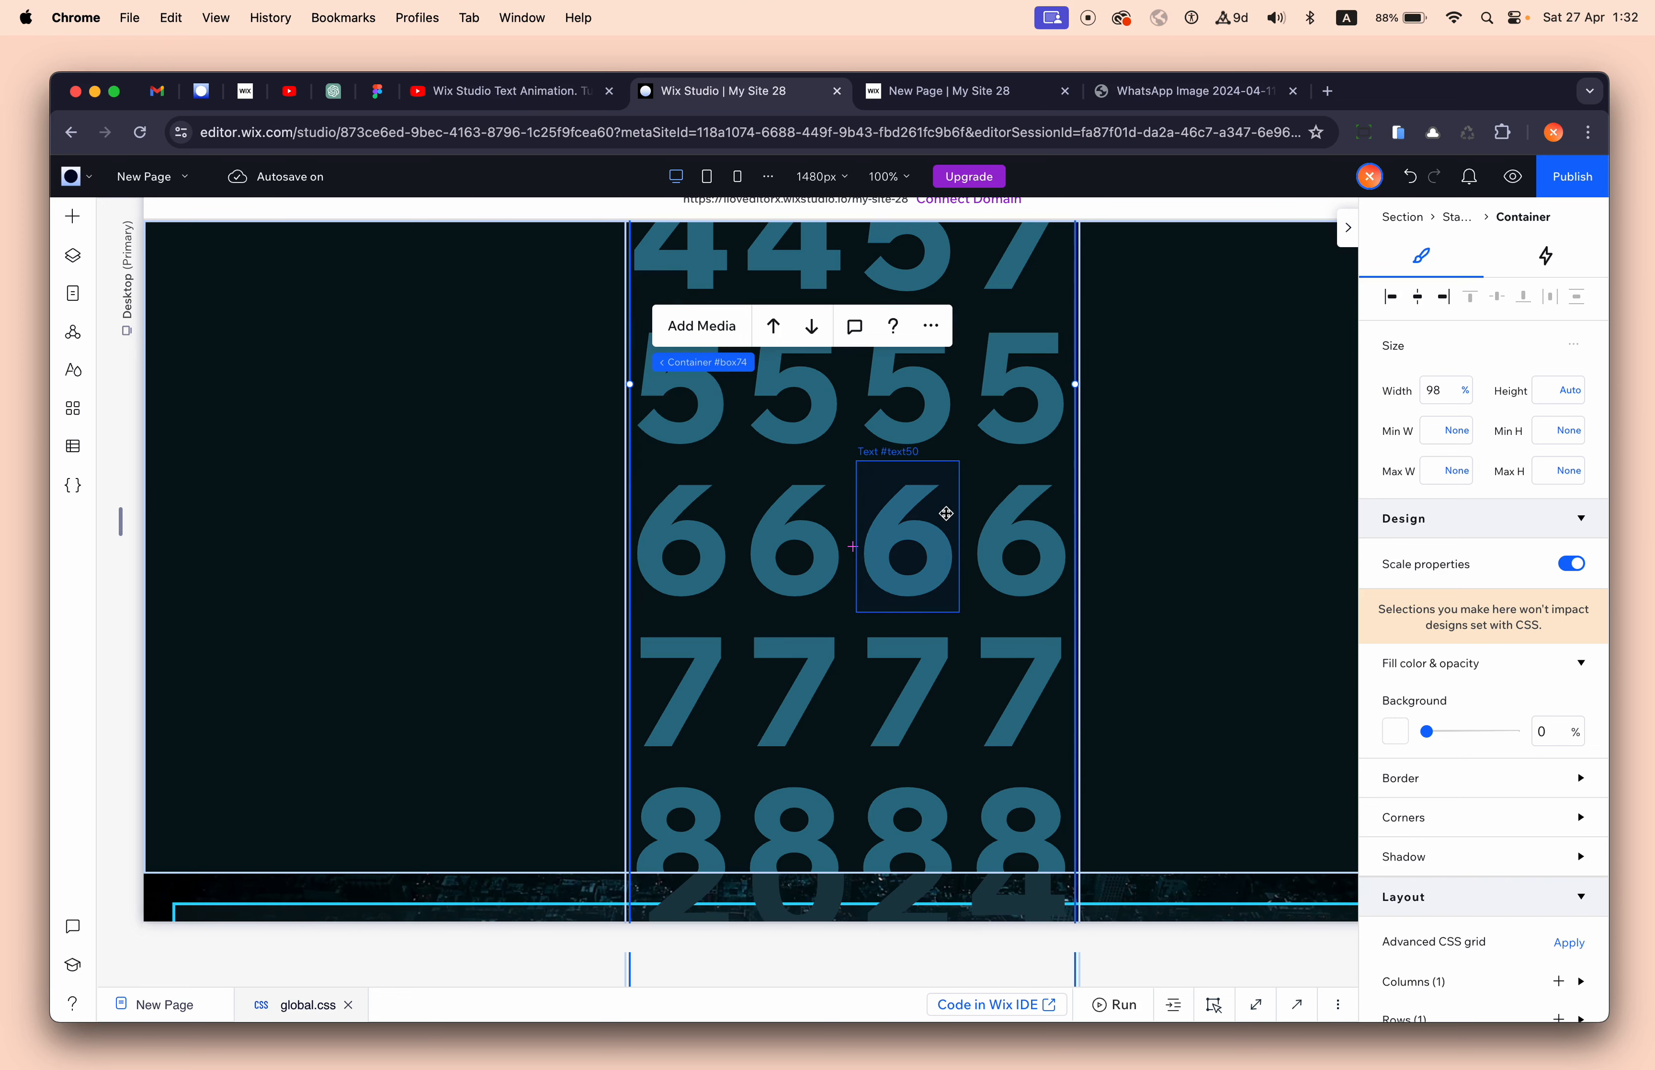
left_click(1410, 177)
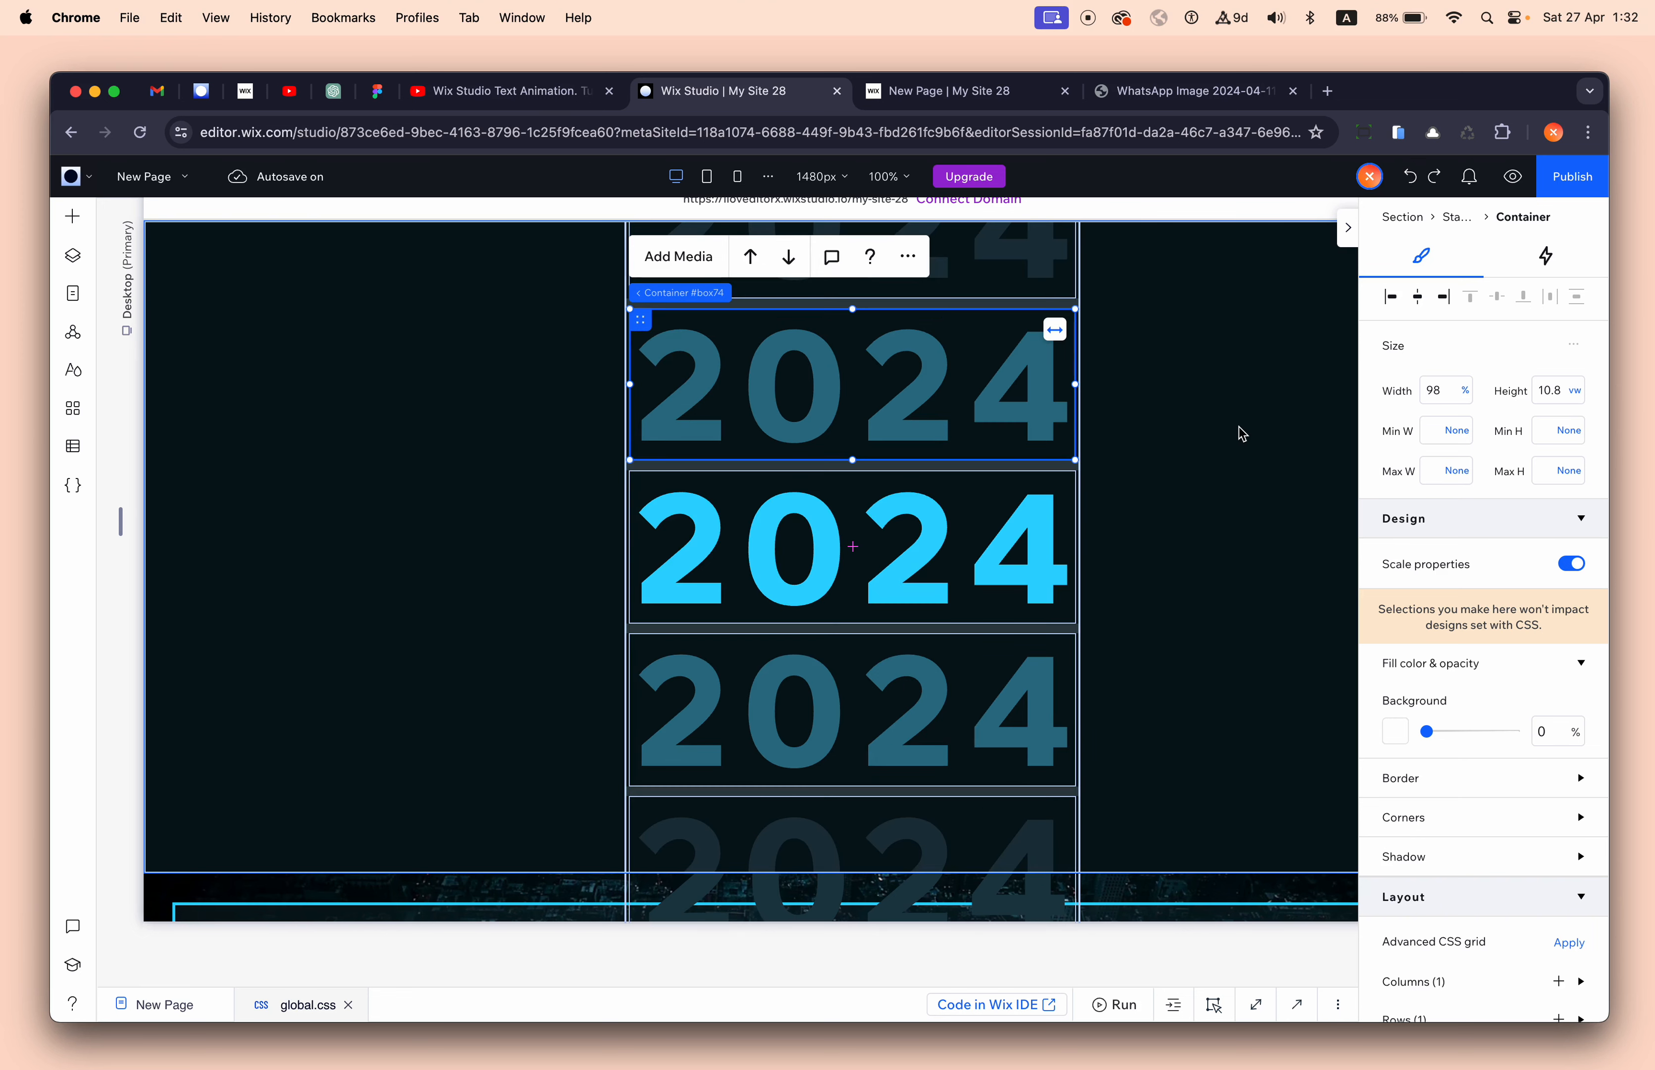
left_click(1238, 658)
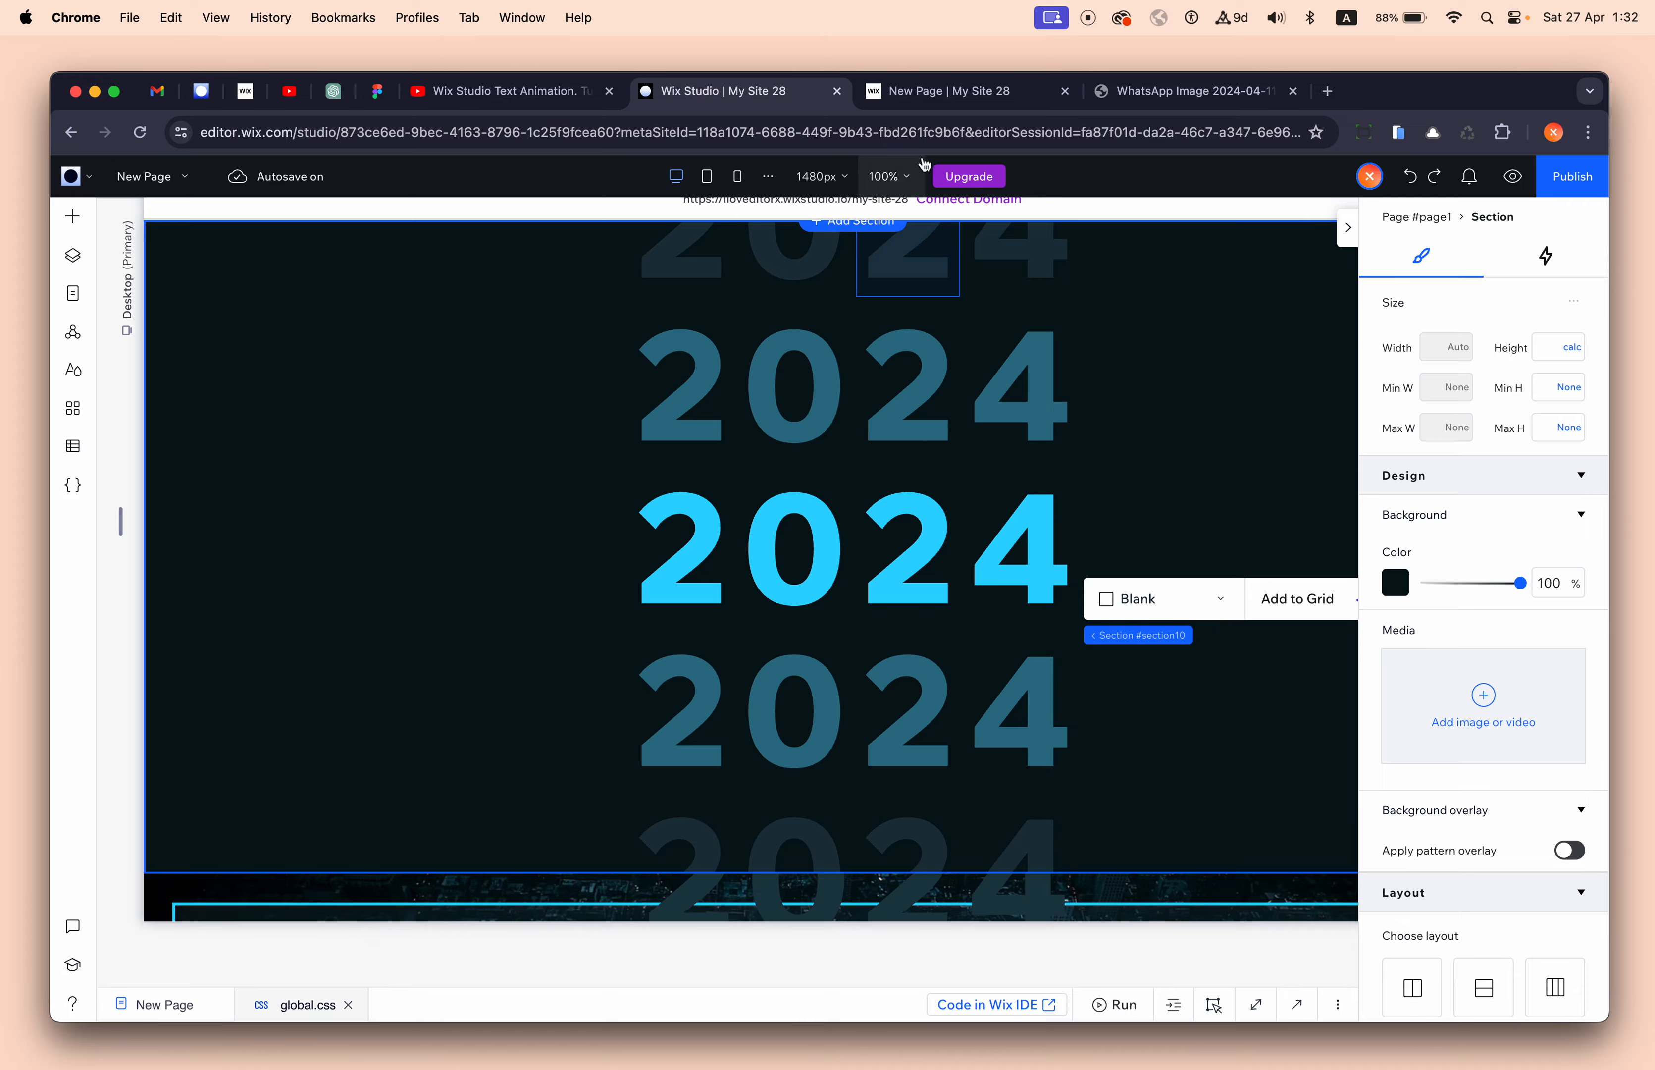
- View the live 'New Page | My Site 28' page and scroll through it to watch the digits roll
left_click(953, 93)
scroll(911, 544, "down", 2)
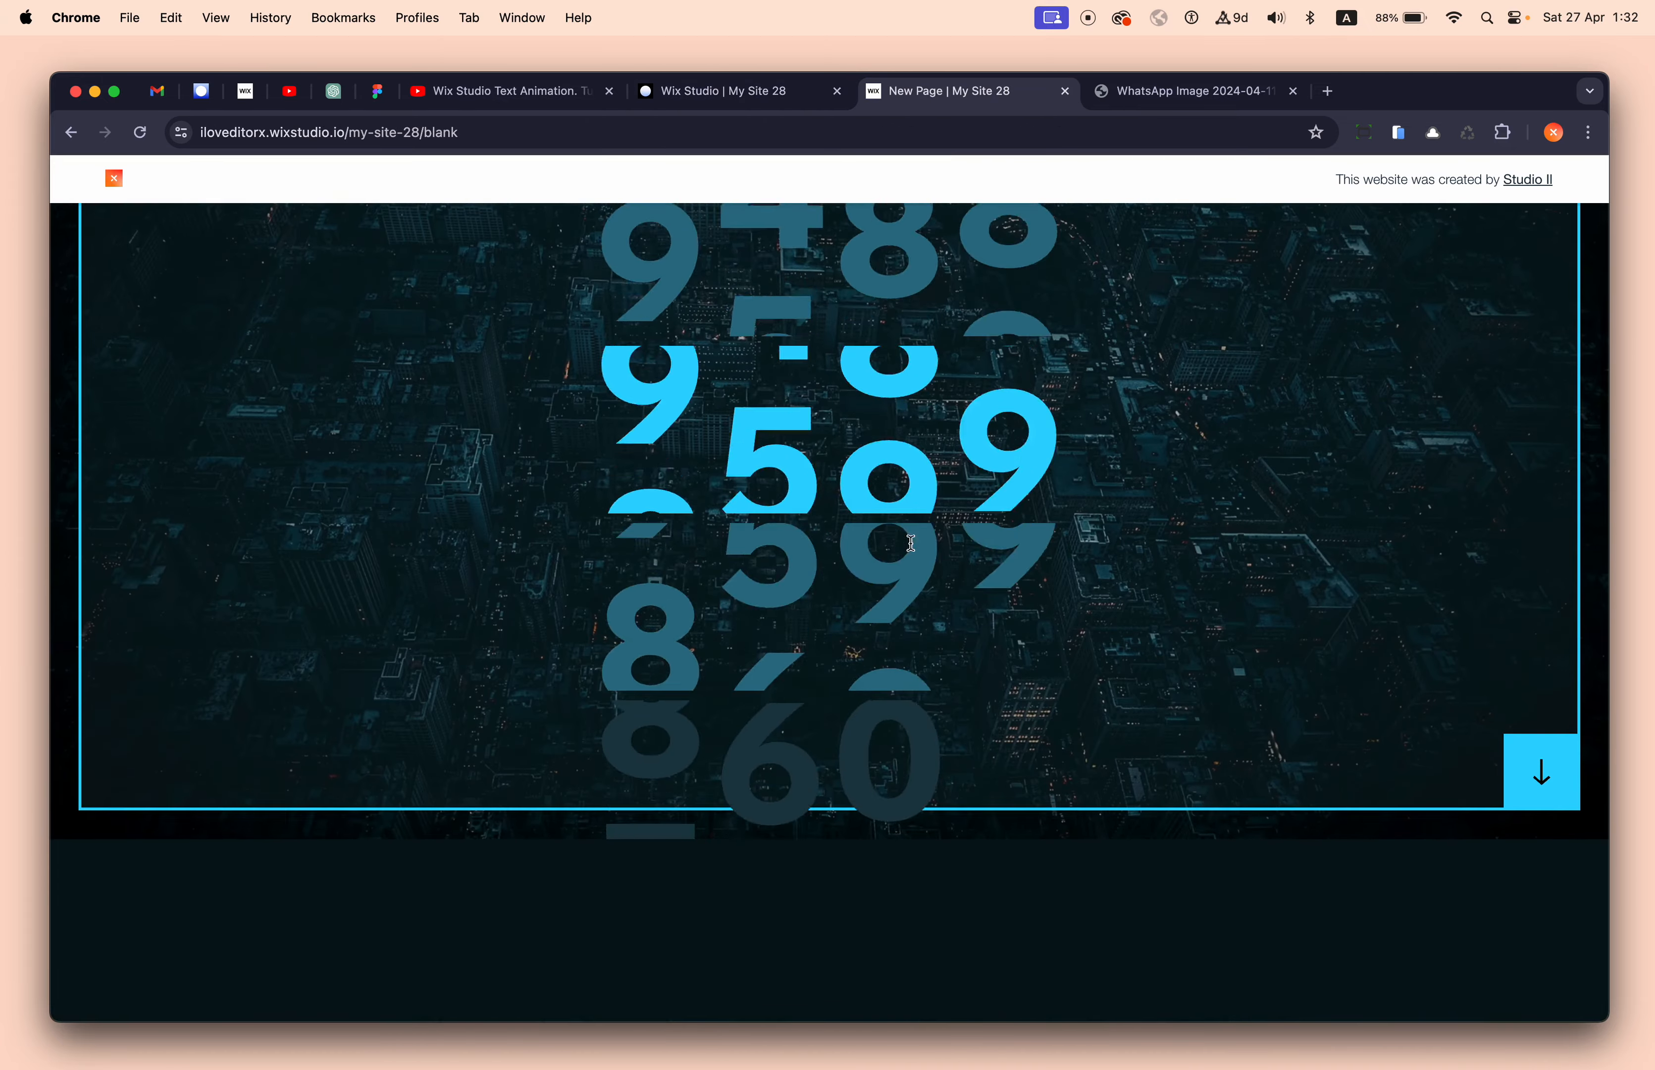
scroll(911, 543, "up", 3)
scroll(911, 543, "down", 1)
scroll(911, 543, "down", 5)
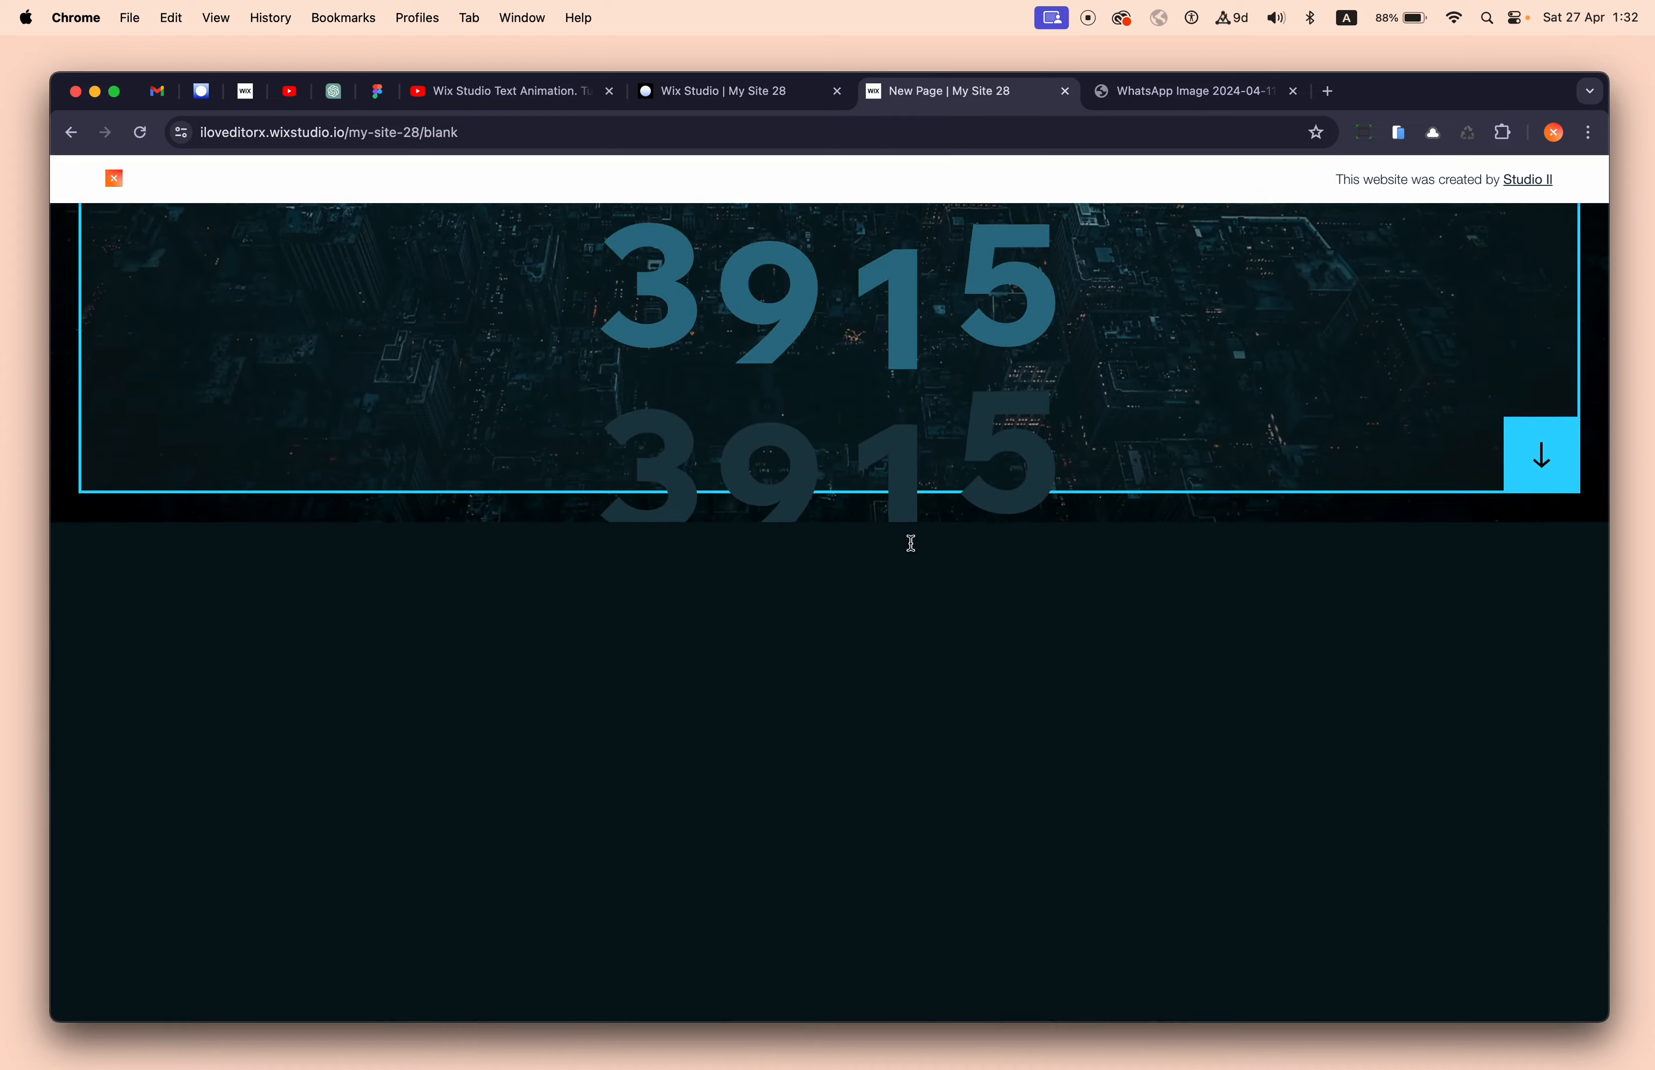
scroll(910, 542, "down", 1)
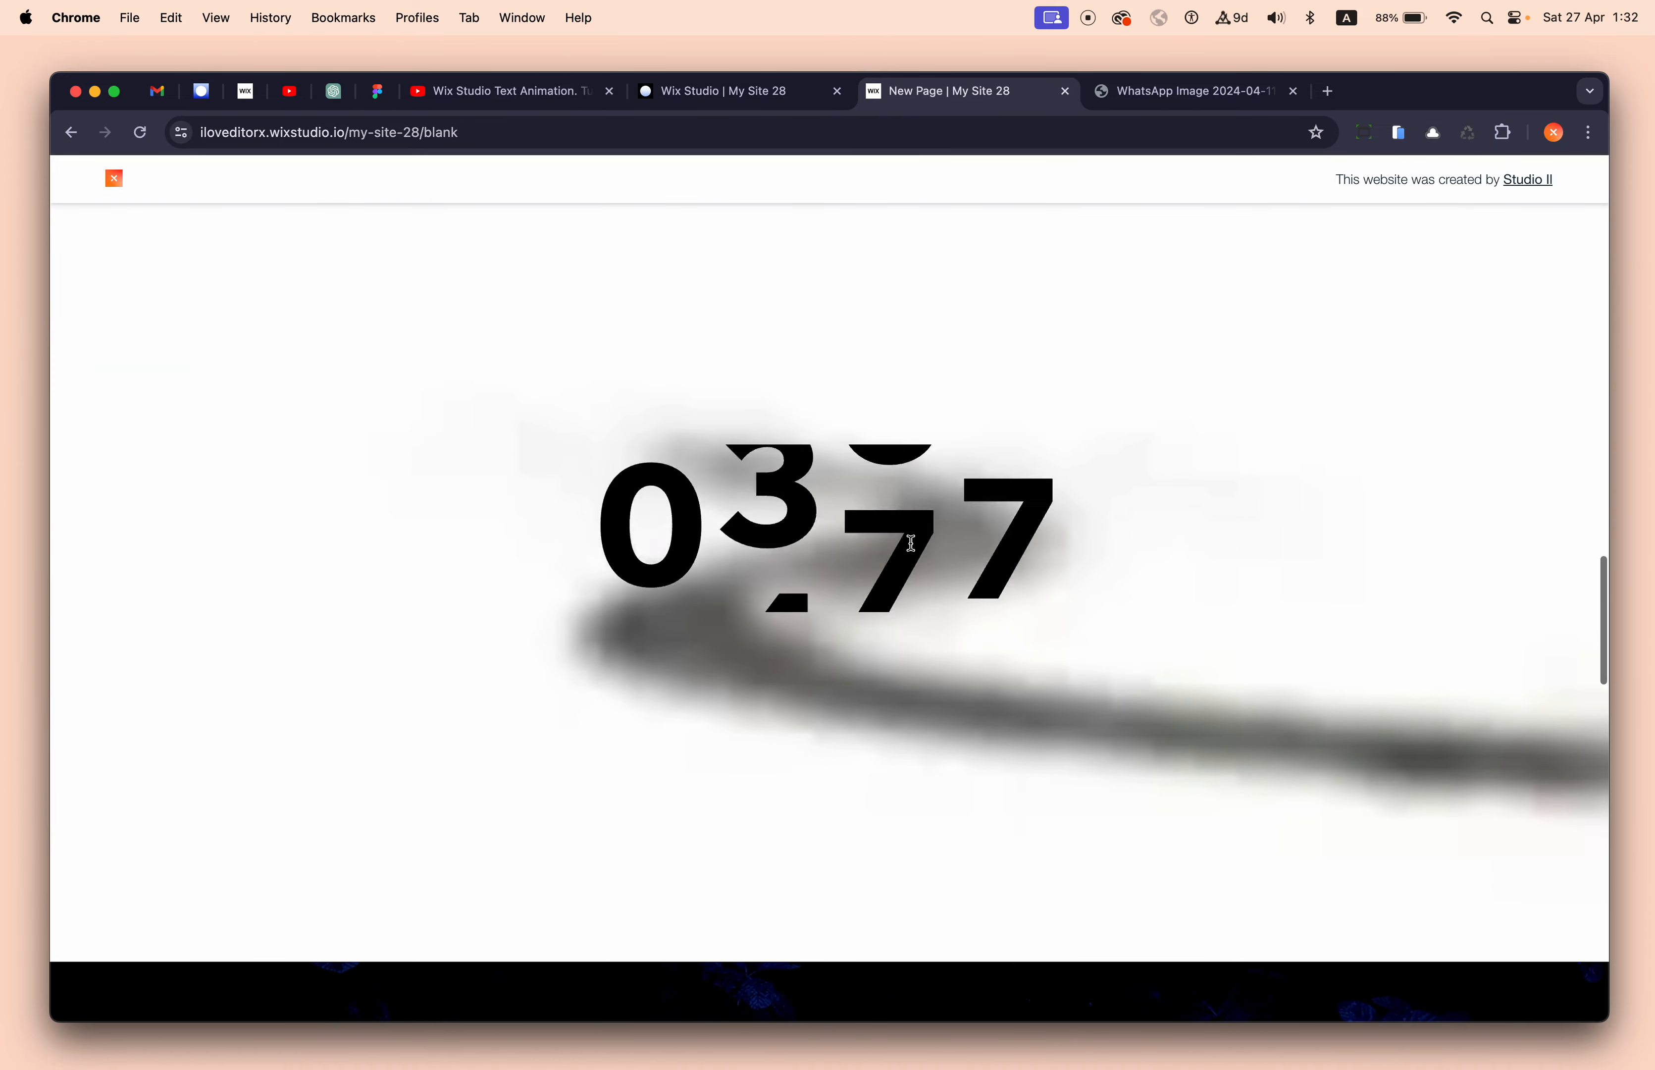